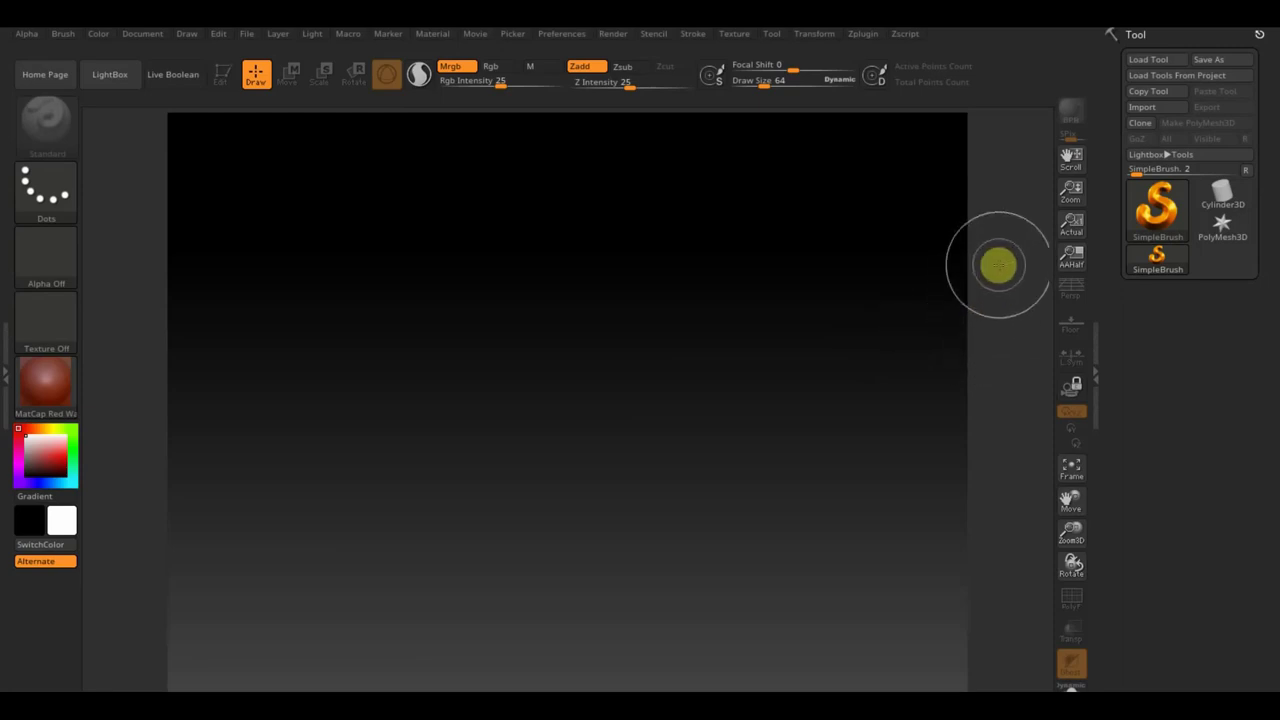
Draw a Sphere3D on the canvas, convert it to polymesh PM3D_Sphere3D_1, and show the floor grid.
{"action": "left_click", "coordinate": [1155, 210]}
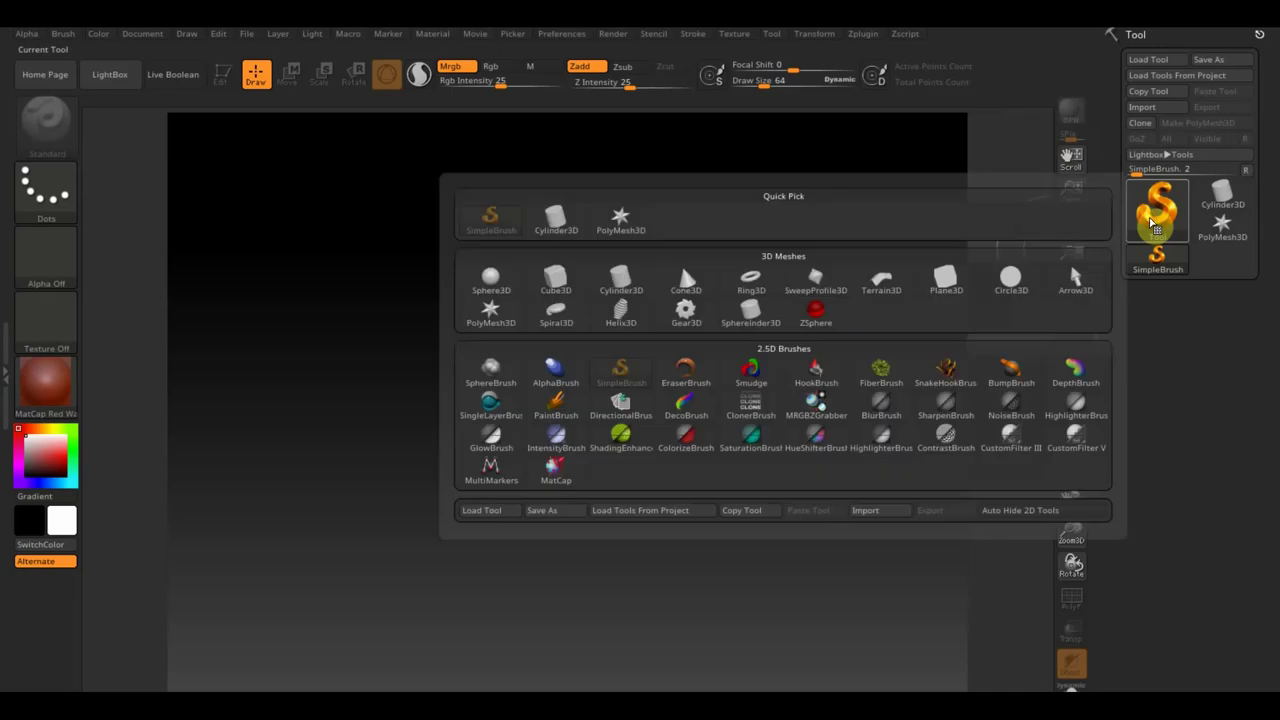
{"action": "left_click", "coordinate": [491, 285]}
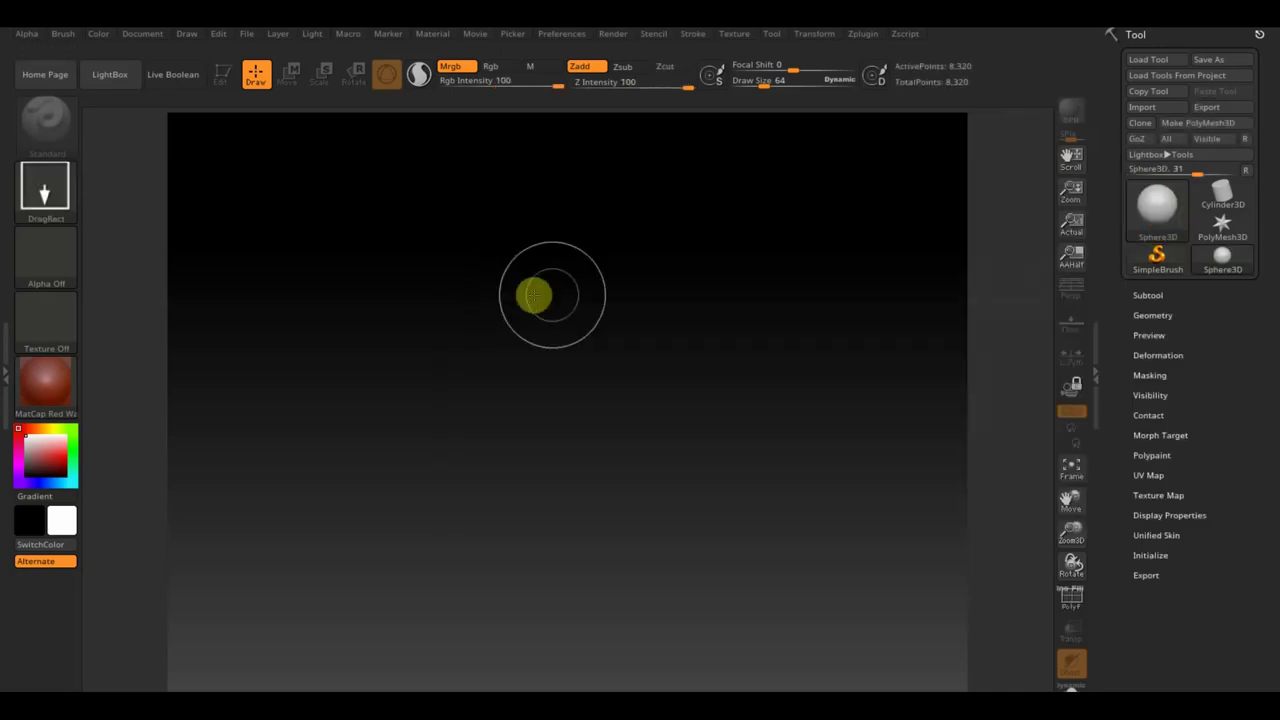
{"action": "left_click_drag", "start_coordinate": [551, 375], "coordinate": [563, 494]}
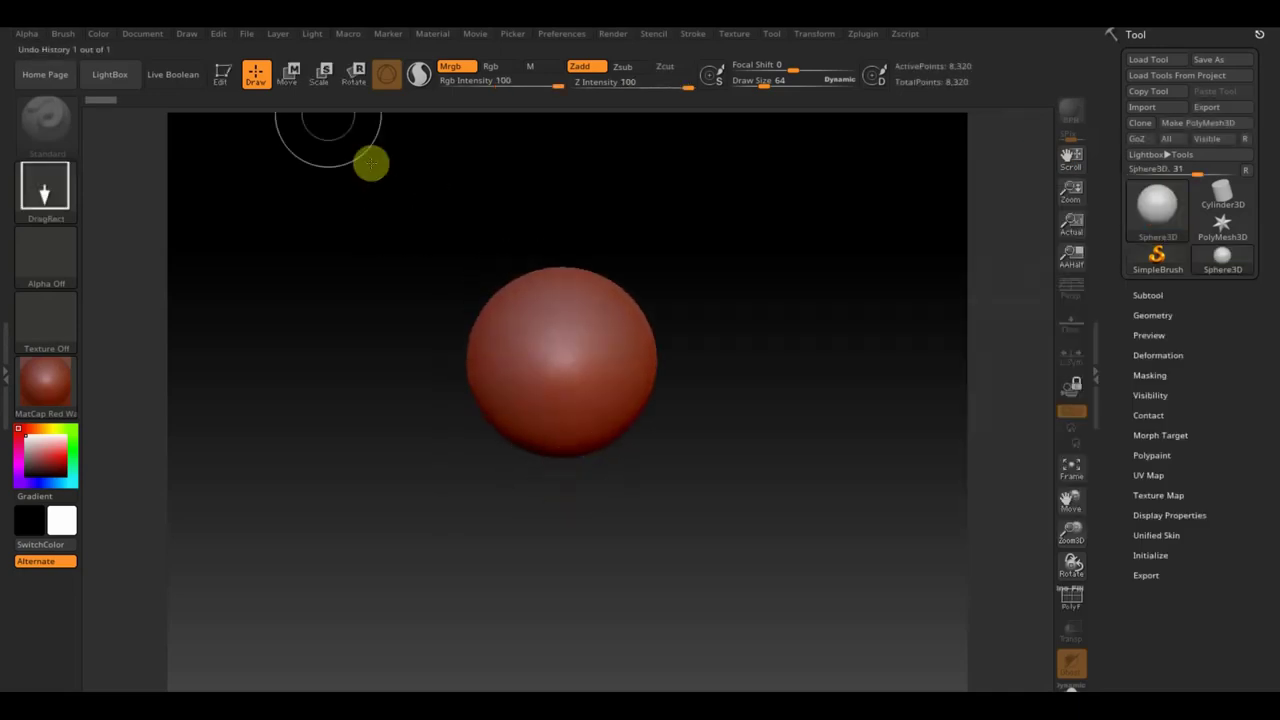
{"action": "left_click", "coordinate": [225, 75]}
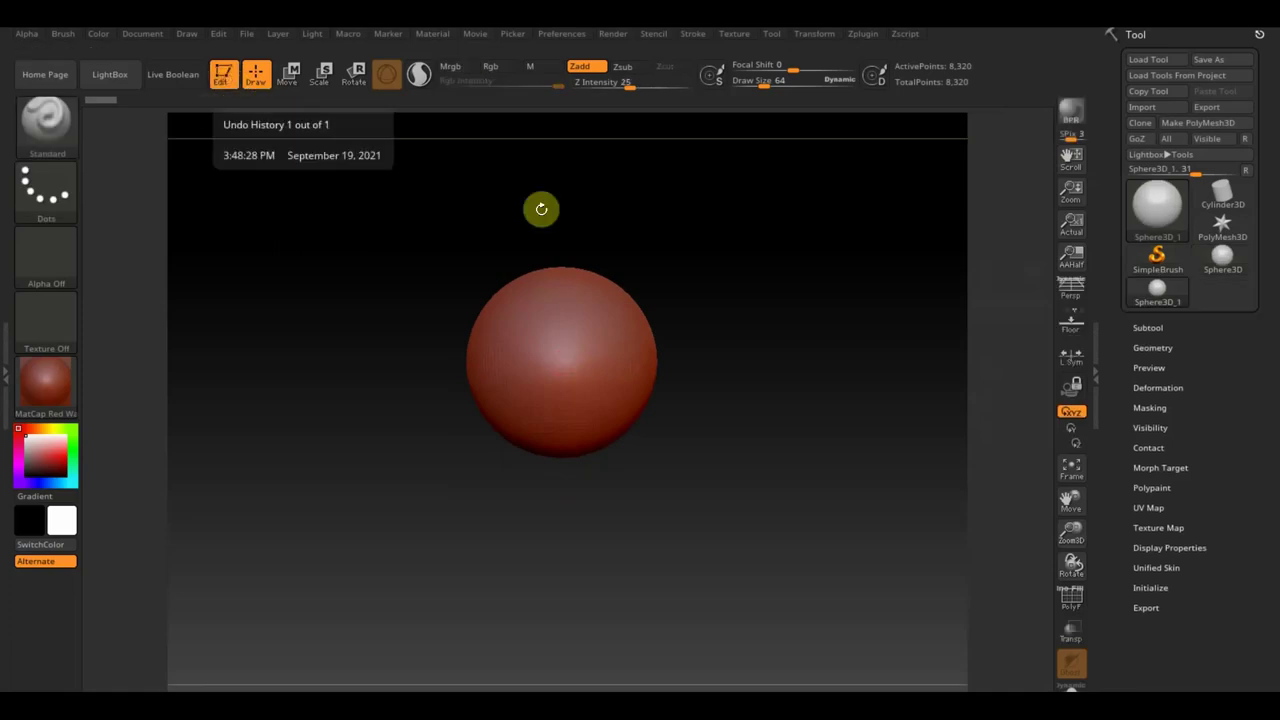
{"action": "left_click", "coordinate": [1198, 122]}
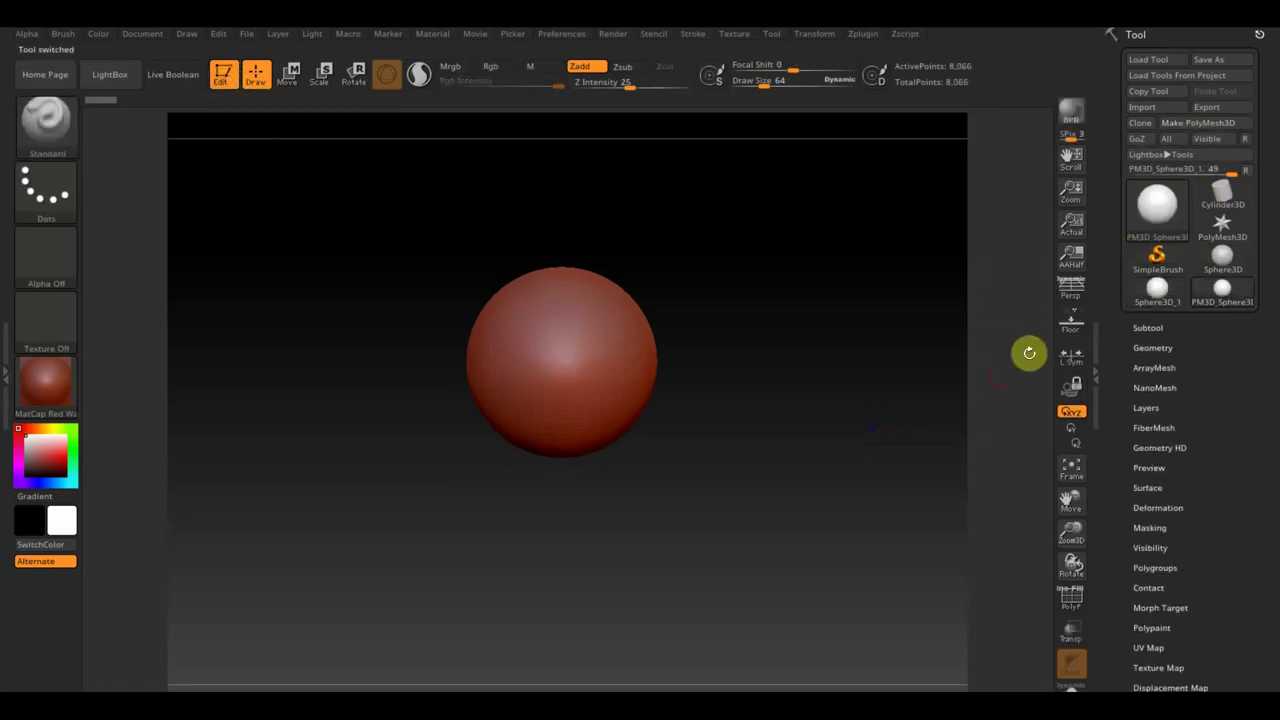
{"action": "left_click", "coordinate": [1072, 322]}
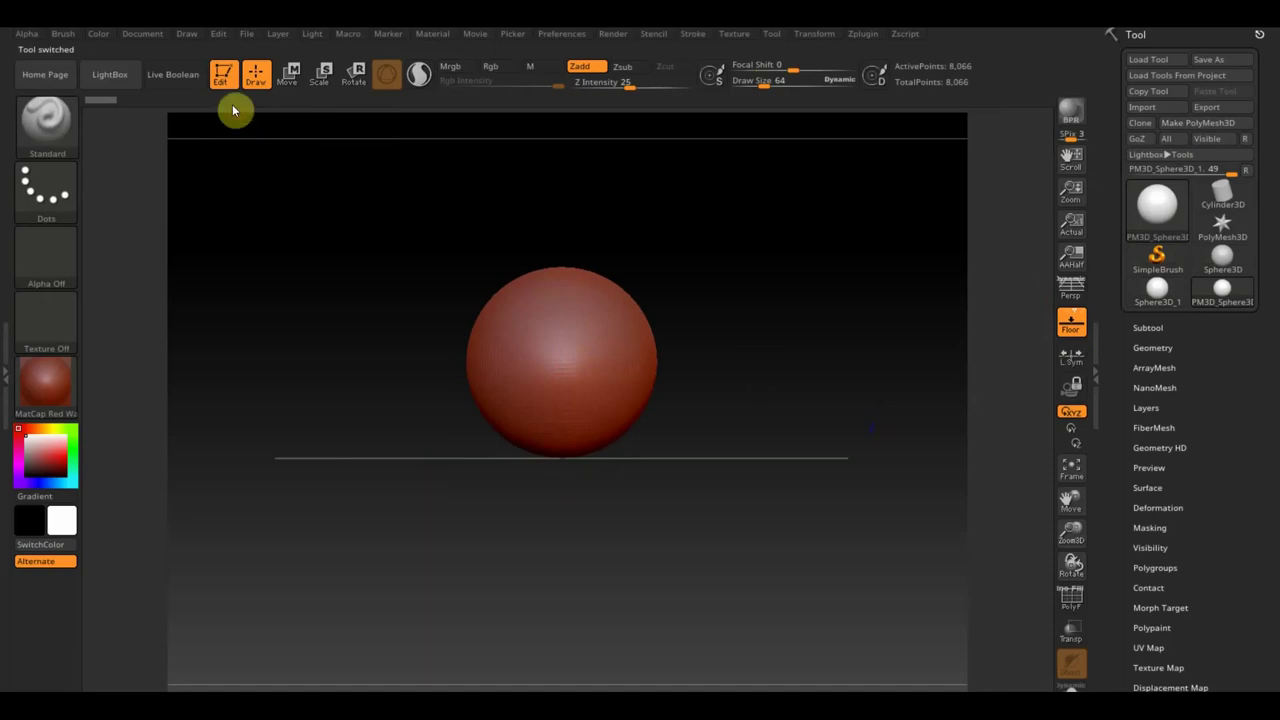
Select the Move Topological brush and set Draw Size to 216.
{"action": "left_click", "coordinate": [287, 72]}
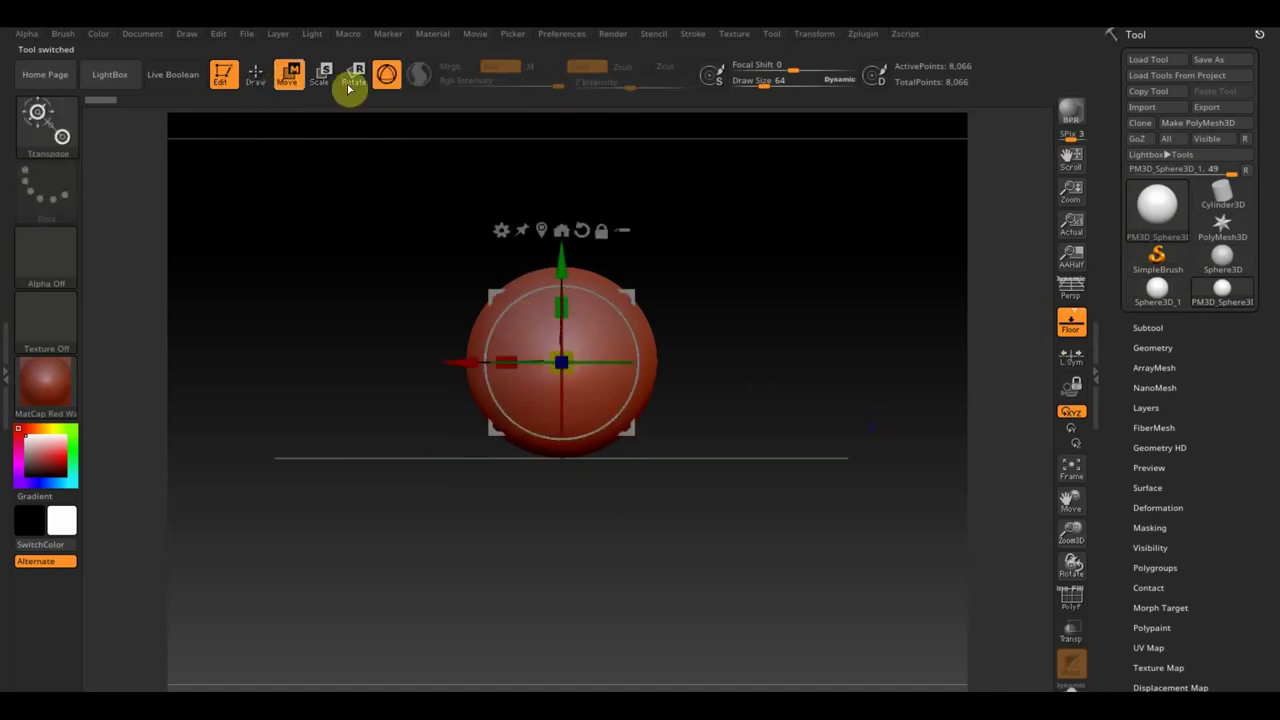
{"action": "left_click", "coordinate": [256, 72]}
{"action": "left_click", "coordinate": [74, 132]}
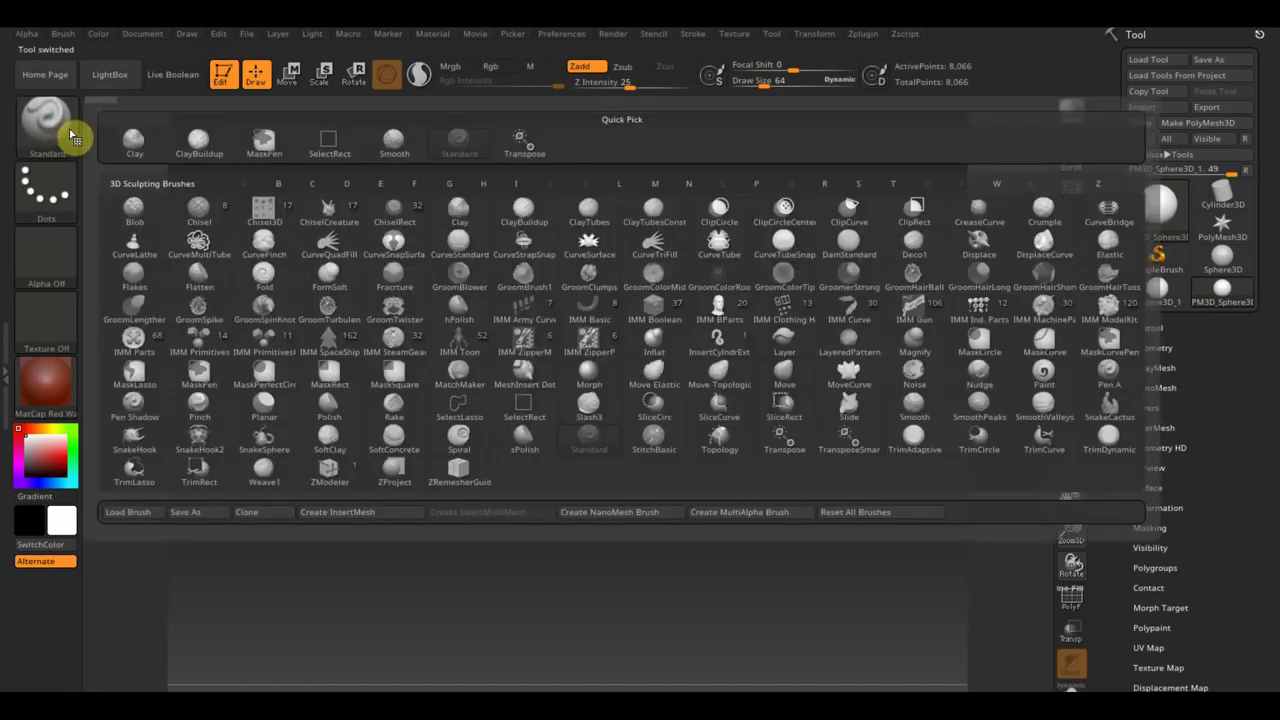
{"action": "left_click", "coordinate": [735, 370]}
{"action": "left_click_drag", "start_coordinate": [766, 96], "coordinate": [790, 92]}
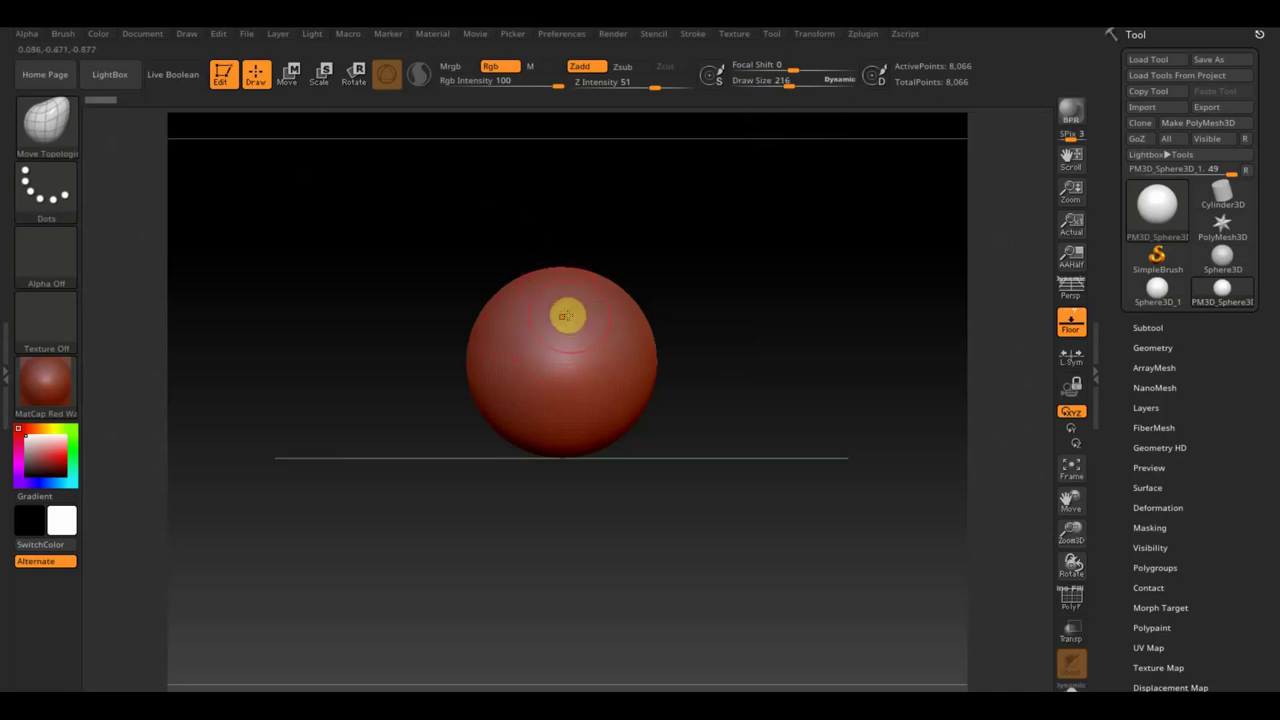
Scale the sphere down with the Transpose gizmo, undoing the last scale.
{"action": "left_click", "coordinate": [293, 70]}
{"action": "left_click_drag", "start_coordinate": [562, 362], "coordinate": [538, 300]}
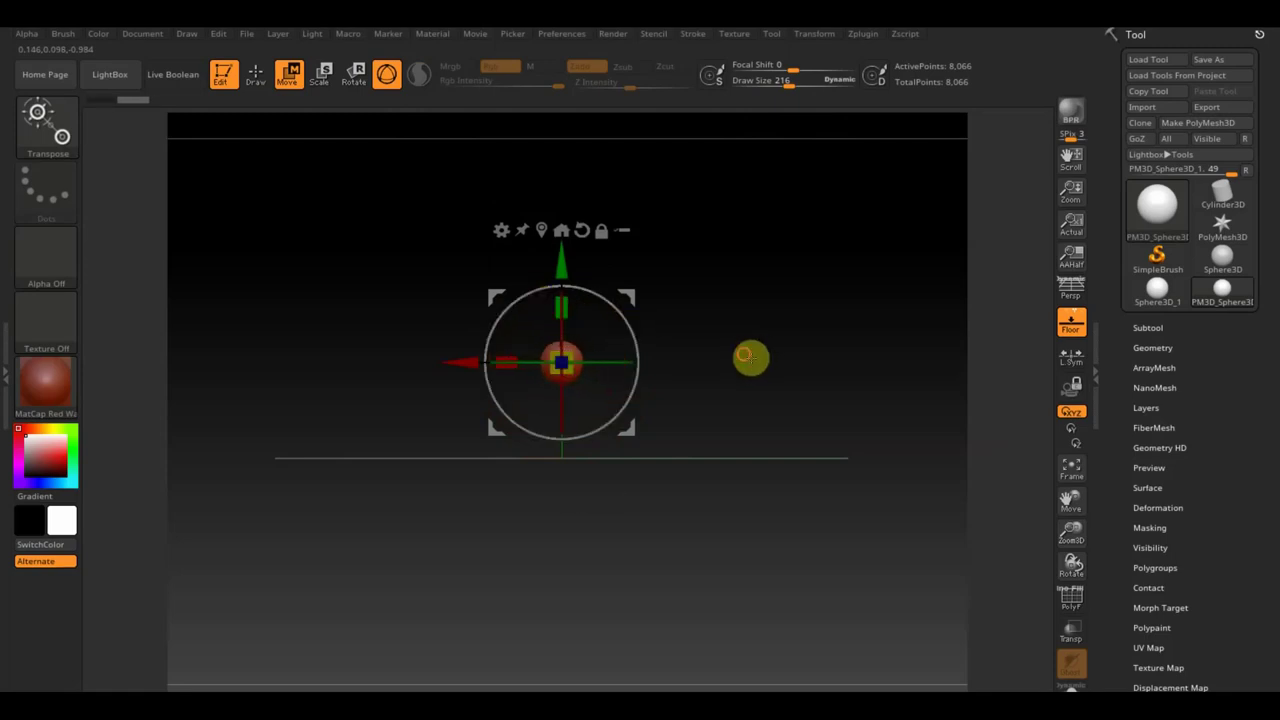
{"action": "key", "text": "ctrl+z"}
{"action": "key", "text": "ctrl+z"}
{"action": "key", "text": "ctrl+z"}
{"action": "key", "text": "ctrl+z"}
Push the sphere's sides out into a squat, wide dome, with Draw Size lowered to 132.
{"action": "left_click", "coordinate": [258, 78]}
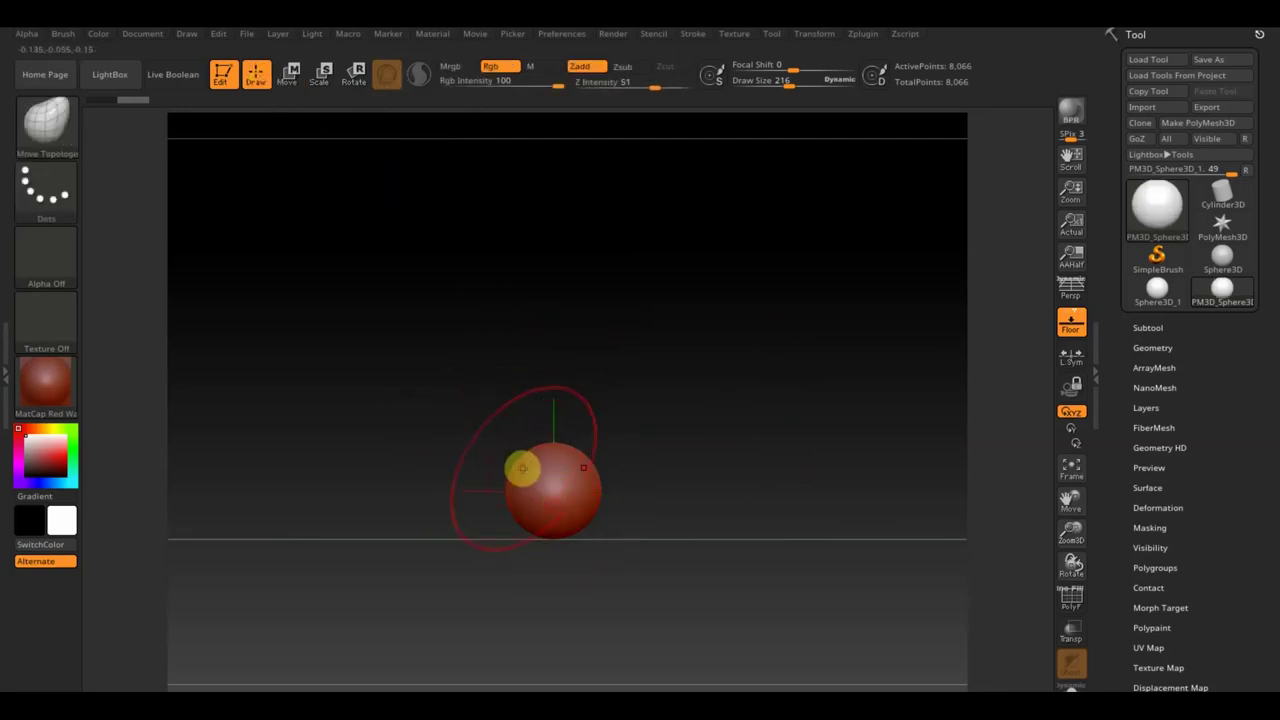
{"action": "left_click_drag", "start_coordinate": [521, 460], "coordinate": [460, 442]}
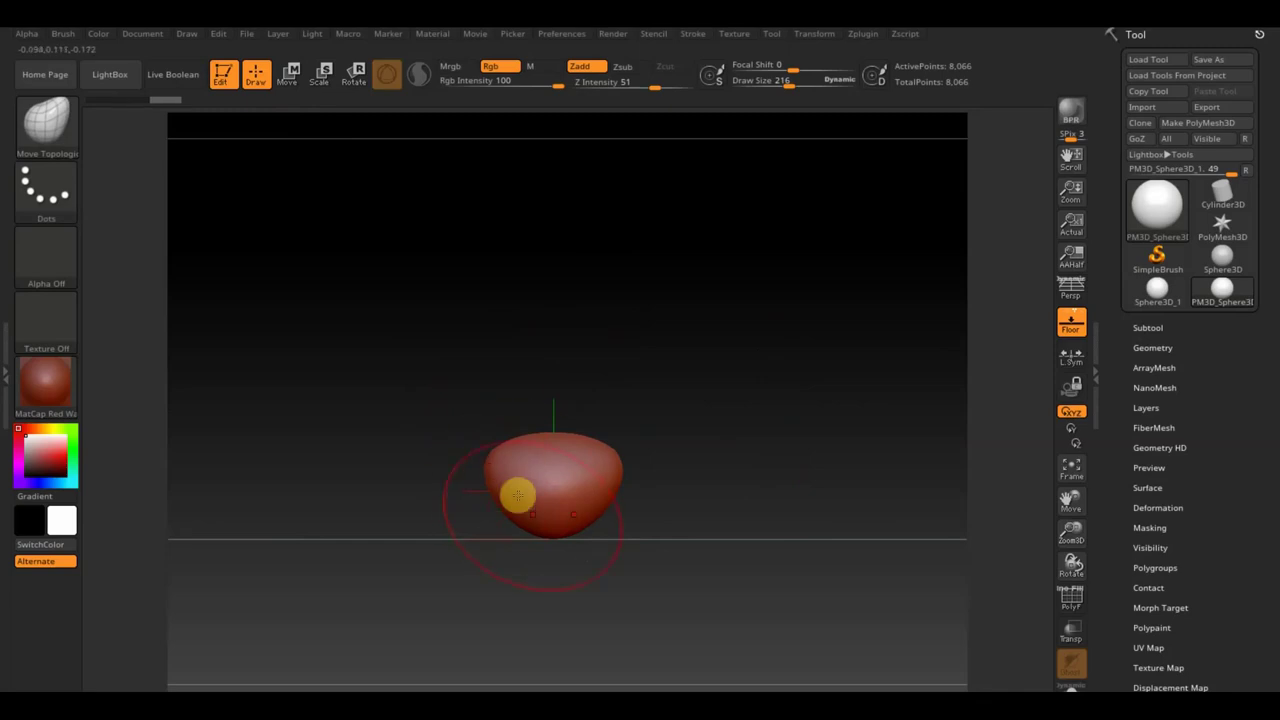
{"action": "left_click_drag", "start_coordinate": [791, 87], "coordinate": [777, 83]}
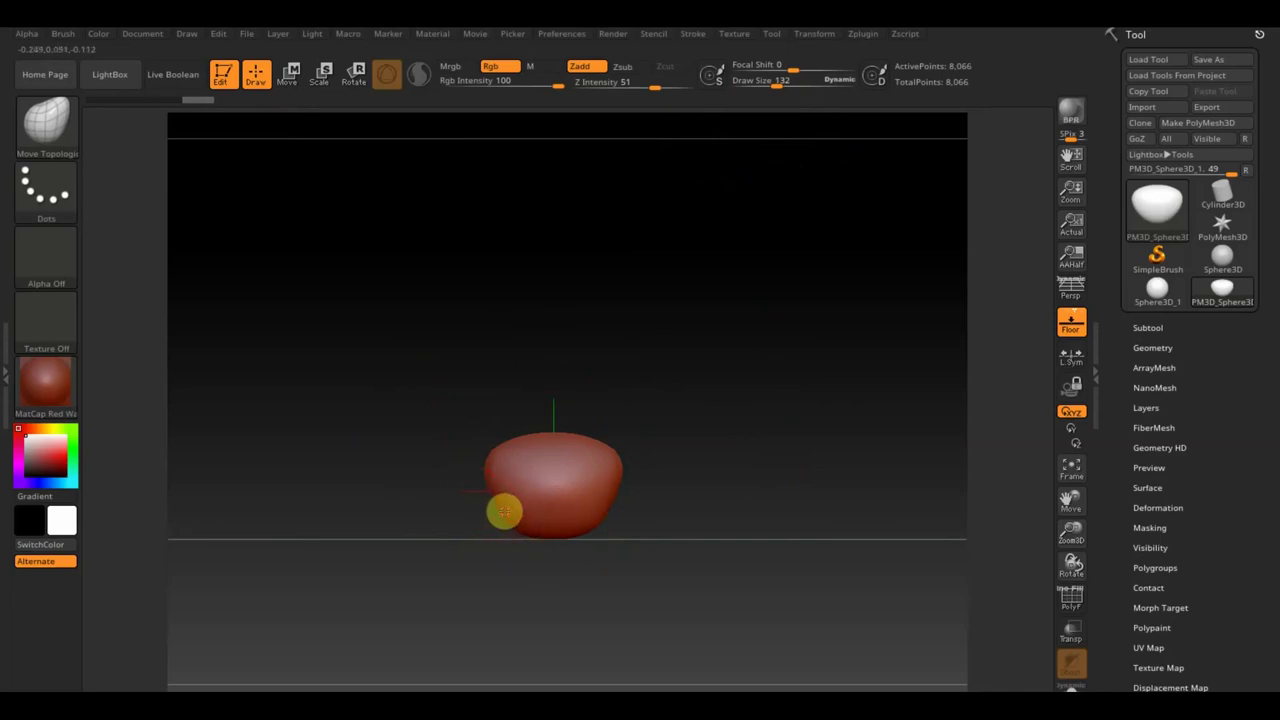
{"action": "key", "text": "ctrl+z"}
{"action": "key", "text": "ctrl+z"}
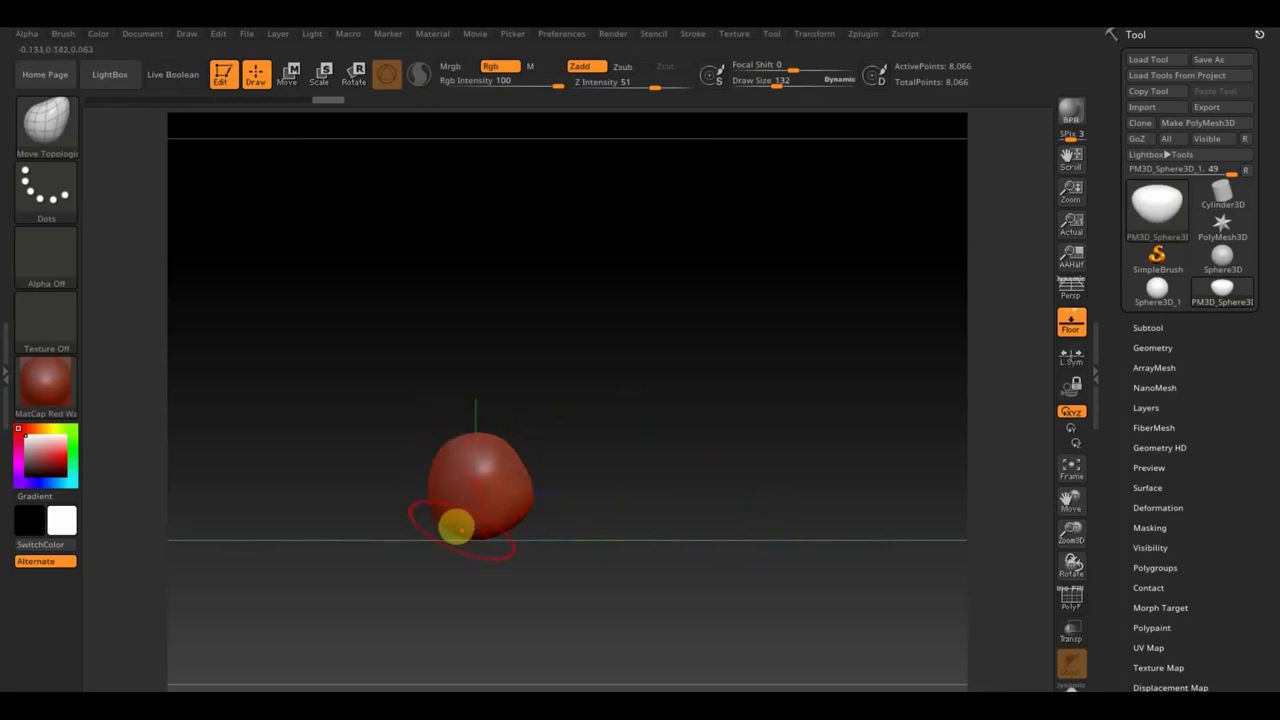
{"action": "left_click_drag", "start_coordinate": [523, 523], "coordinate": [614, 517]}
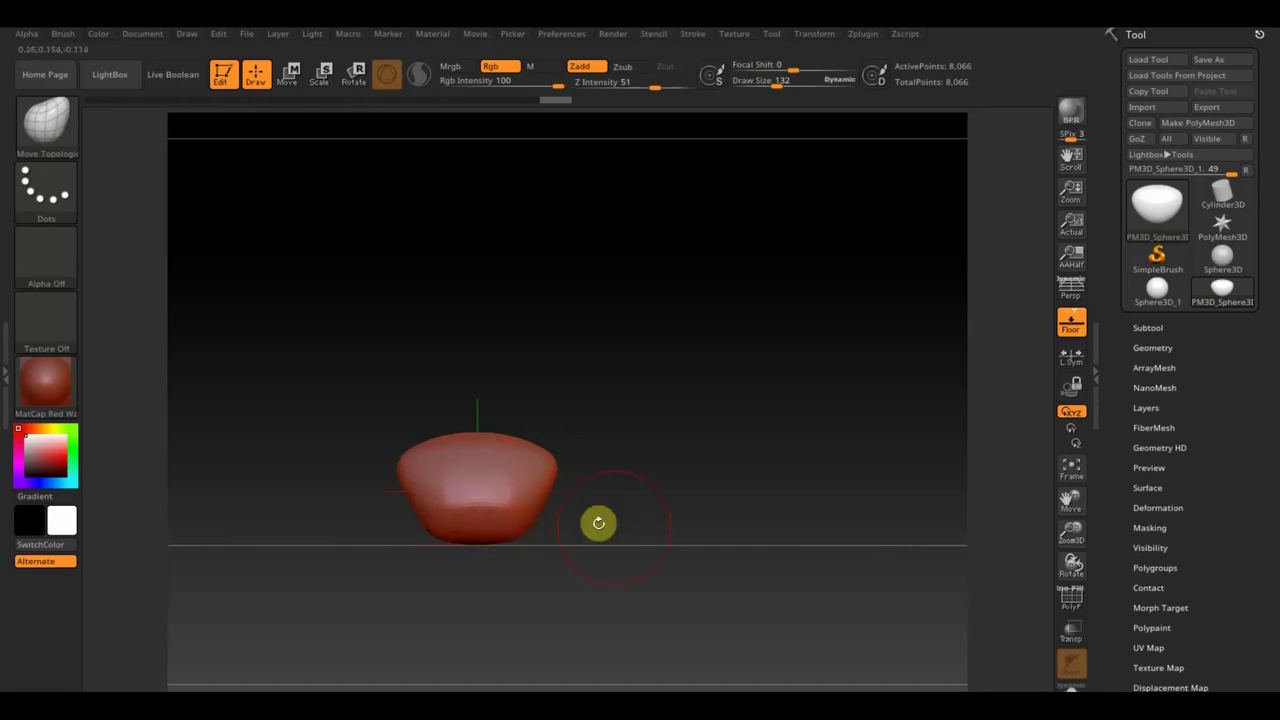
Append a Sphere3D subtool and select the new PM3D_Sphere3D_2.
{"action": "left_click", "coordinate": [1149, 328]}
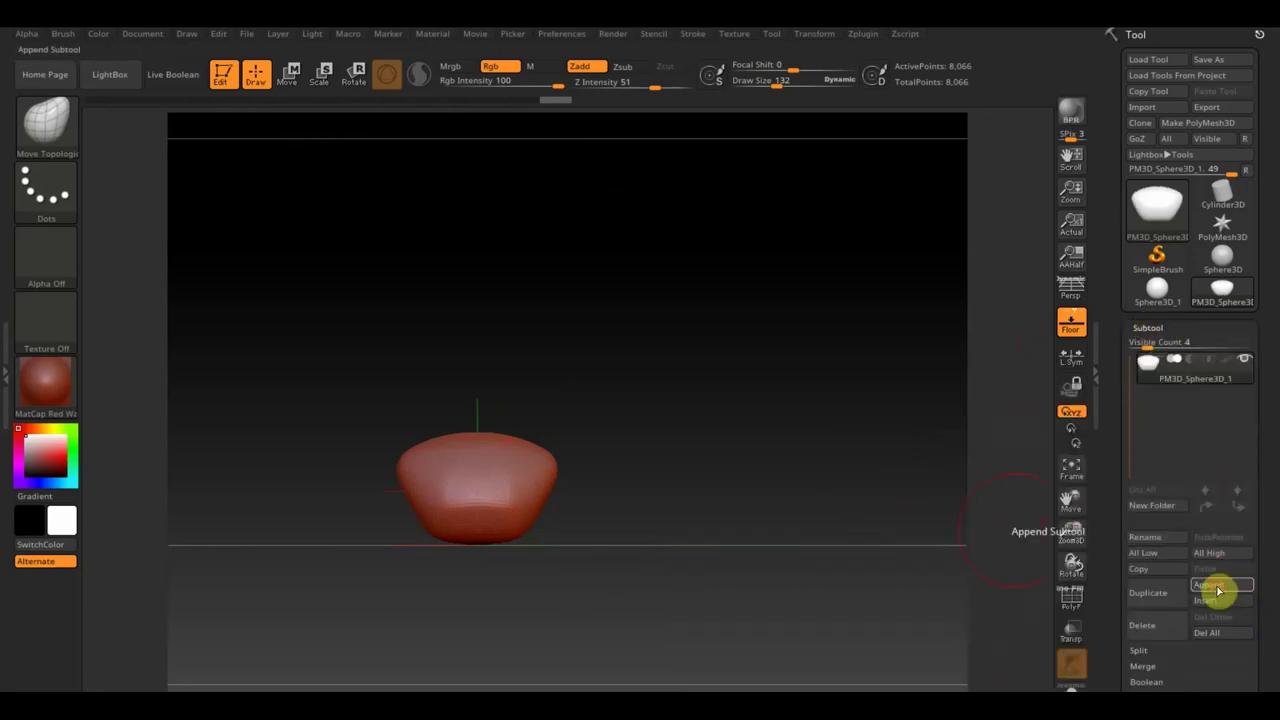
{"action": "left_click", "coordinate": [1217, 588]}
{"action": "left_click", "coordinate": [618, 488]}
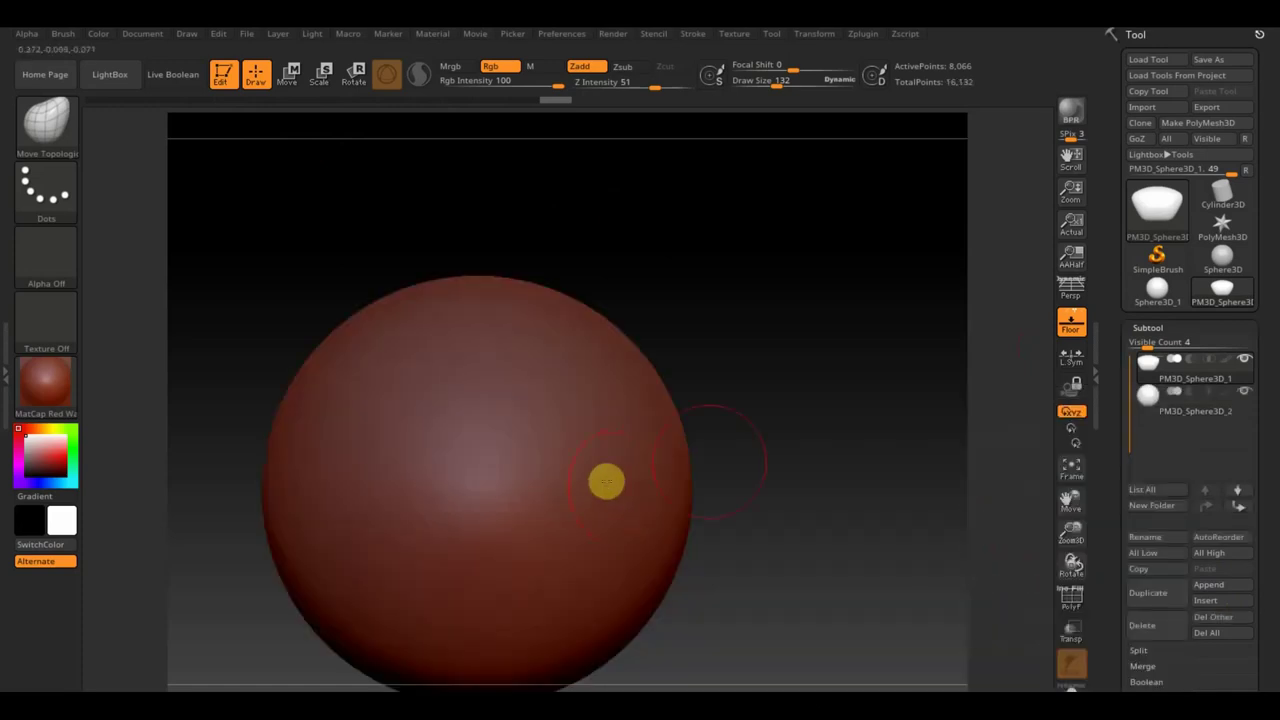
{"action": "left_click", "coordinate": [1160, 416]}
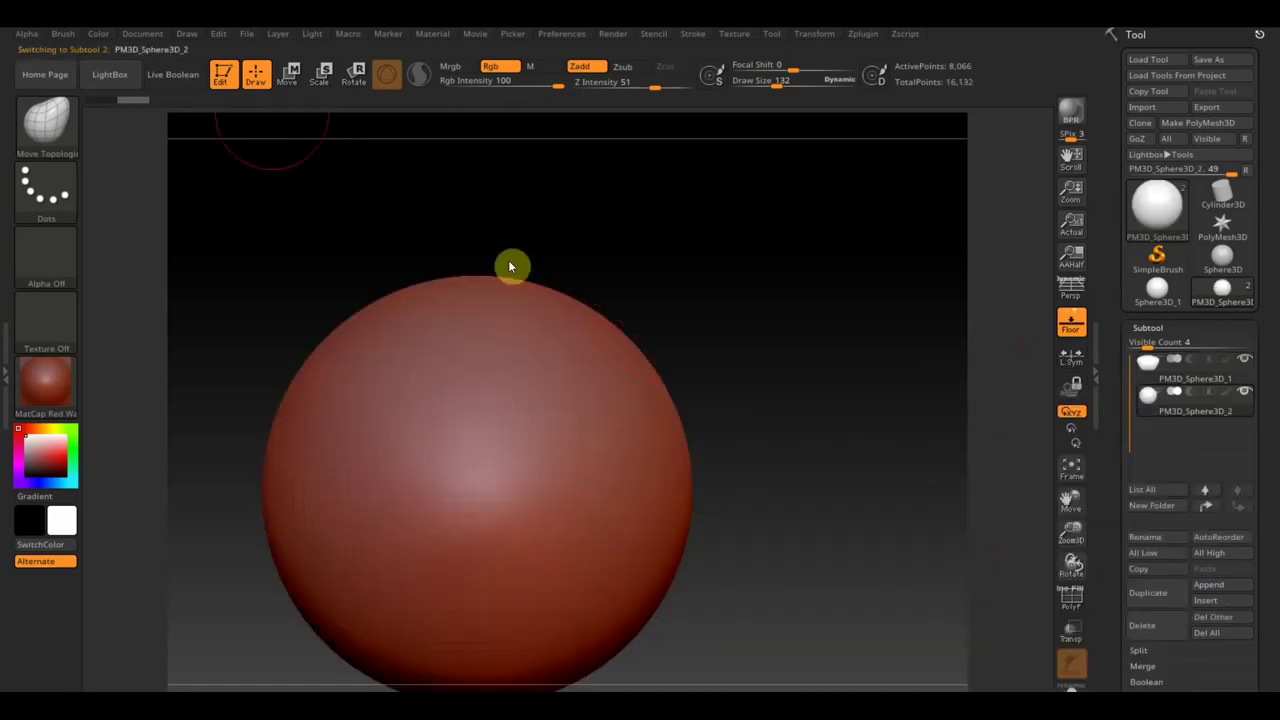
Shrink the new sphere to about a third, move it below the dome, and narrow it.
{"action": "left_click", "coordinate": [293, 71]}
{"action": "left_click_drag", "start_coordinate": [507, 531], "coordinate": [412, 364]}
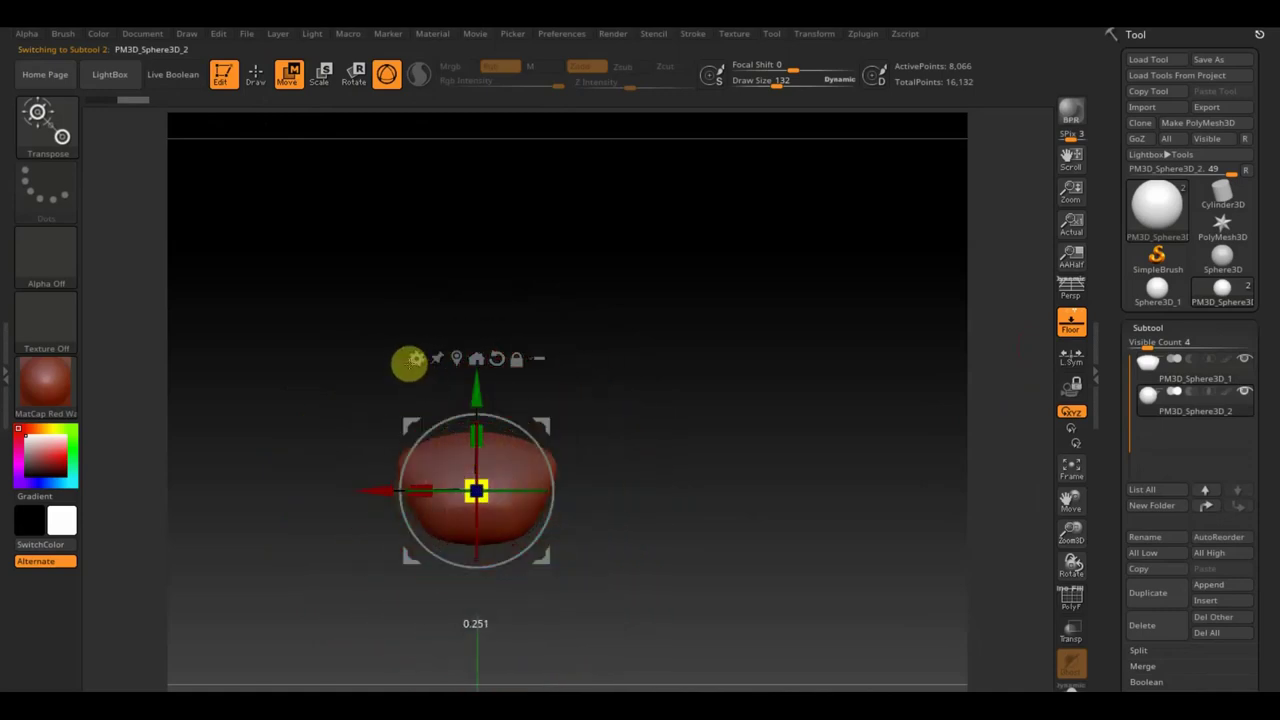
{"action": "left_click_drag", "start_coordinate": [474, 380], "coordinate": [474, 464]}
{"action": "mouse_move", "coordinate": [643, 504]}
{"action": "left_mouse_down", "text": "alt"}
{"action": "mouse_move", "coordinate": [793, 418]}
{"action": "mouse_move", "coordinate": [777, 494]}
{"action": "left_mouse_up", "text": "alt"}
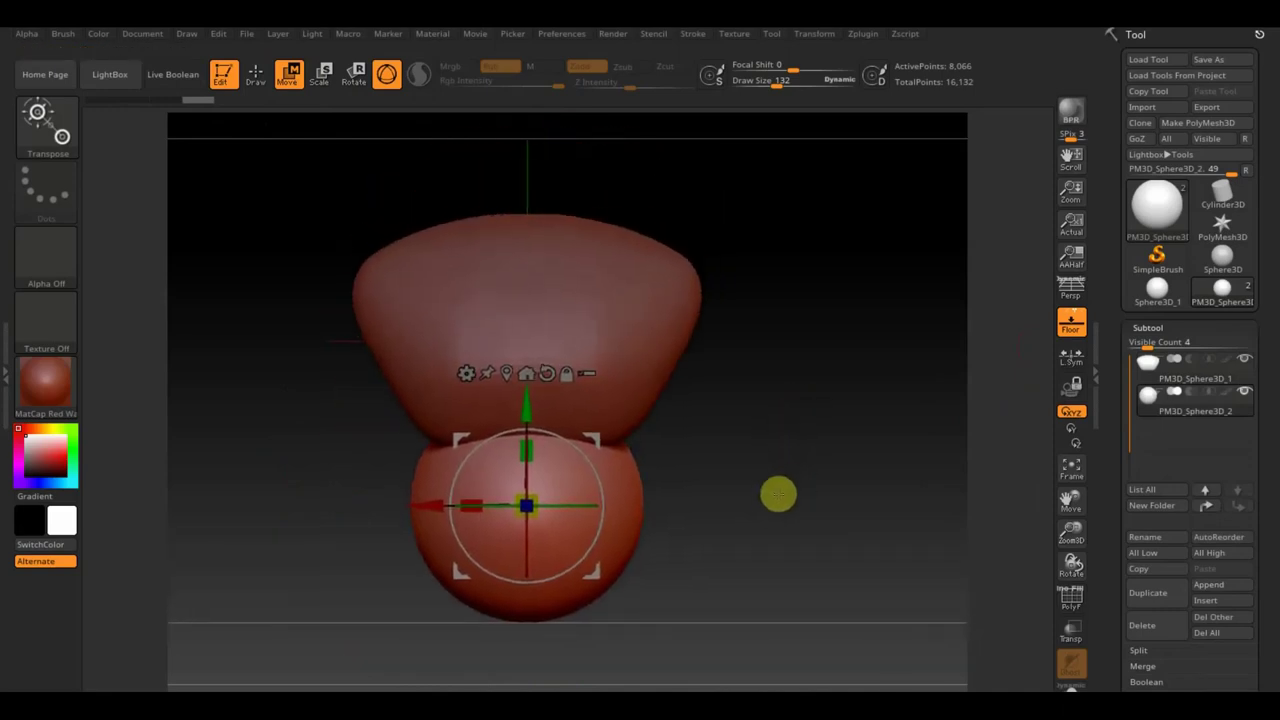
{"action": "mouse_move", "coordinate": [473, 502]}
{"action": "left_mouse_down"}
{"action": "mouse_move", "coordinate": [758, 540]}
{"action": "mouse_move", "coordinate": [687, 547]}
{"action": "left_mouse_up"}
Push the lower sphere's left and right sides inward with Move Topological.
{"action": "left_click", "coordinate": [257, 75]}
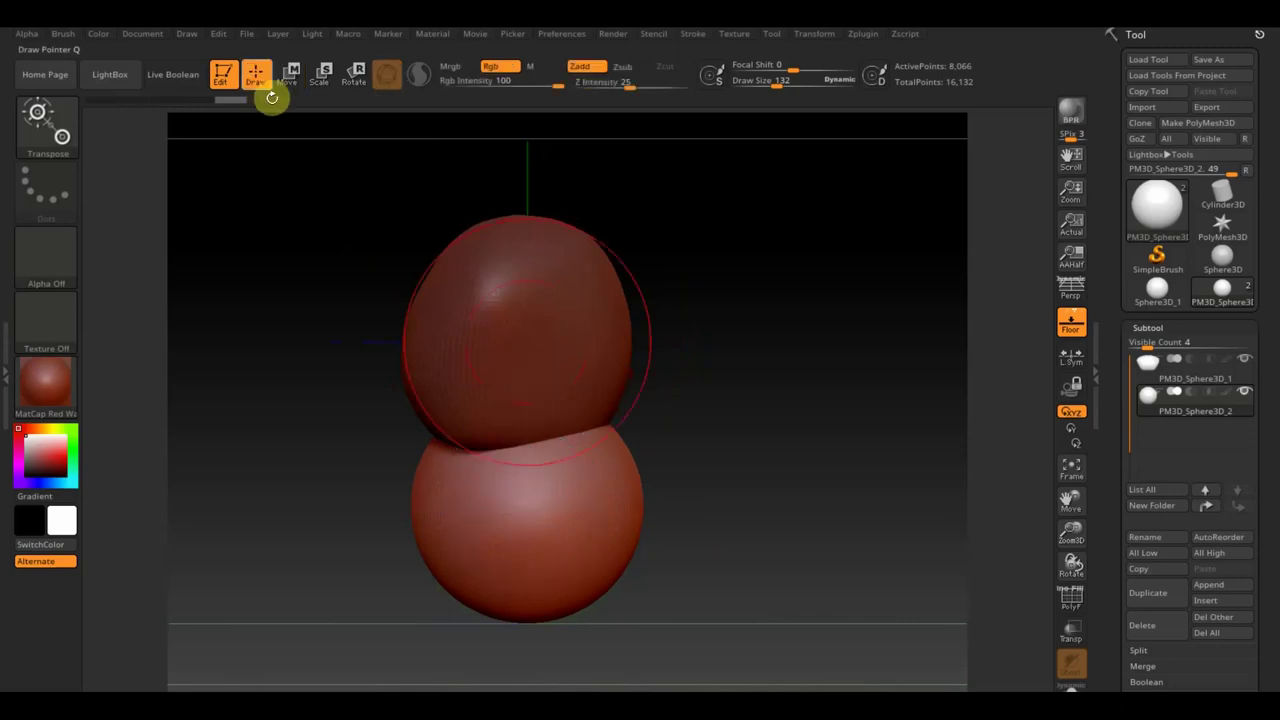
{"action": "mouse_move", "coordinate": [430, 520]}
{"action": "left_mouse_down"}
{"action": "mouse_move", "coordinate": [466, 526]}
{"action": "mouse_move", "coordinate": [423, 500]}
{"action": "mouse_move", "coordinate": [450, 507]}
{"action": "left_mouse_up"}
{"action": "left_click_drag", "start_coordinate": [631, 494], "coordinate": [597, 508]}
{"action": "mouse_move", "coordinate": [597, 508]}
{"action": "right_mouse_down"}
{"action": "mouse_move", "coordinate": [623, 528]}
{"action": "mouse_move", "coordinate": [543, 523]}
{"action": "right_mouse_up"}
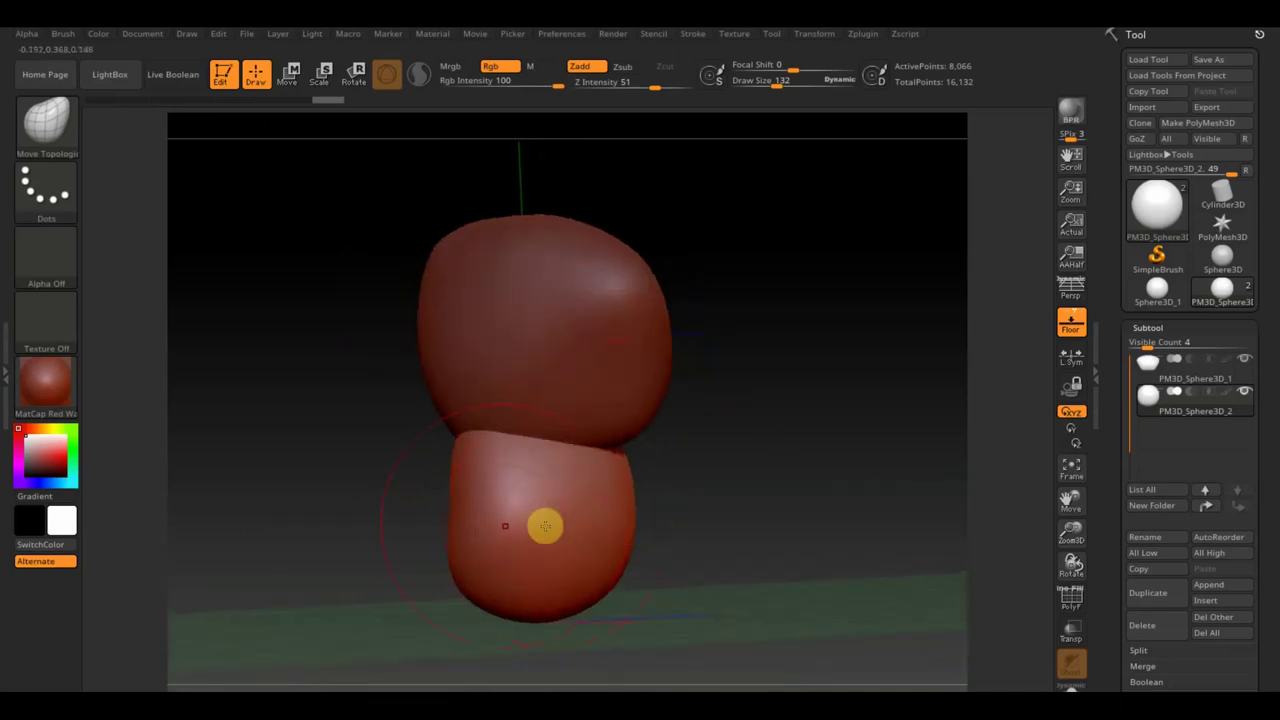
{"action": "mouse_move", "coordinate": [521, 548]}
{"action": "left_mouse_down"}
{"action": "mouse_move", "coordinate": [477, 489]}
{"action": "mouse_move", "coordinate": [489, 466]}
{"action": "mouse_move", "coordinate": [471, 563]}
{"action": "mouse_move", "coordinate": [503, 537]}
{"action": "mouse_move", "coordinate": [483, 491]}
{"action": "mouse_move", "coordinate": [497, 466]}
{"action": "mouse_move", "coordinate": [517, 490]}
{"action": "left_mouse_up"}
{"action": "mouse_move", "coordinate": [517, 490]}
{"action": "right_mouse_down"}
{"action": "mouse_move", "coordinate": [580, 551]}
{"action": "mouse_move", "coordinate": [646, 551]}
{"action": "mouse_move", "coordinate": [600, 566]}
{"action": "right_mouse_up"}
Flatten the lower piece's rounded bottom at Draw Size 85 and view the whole model.
{"action": "left_click_drag", "start_coordinate": [779, 80], "coordinate": [767, 80]}
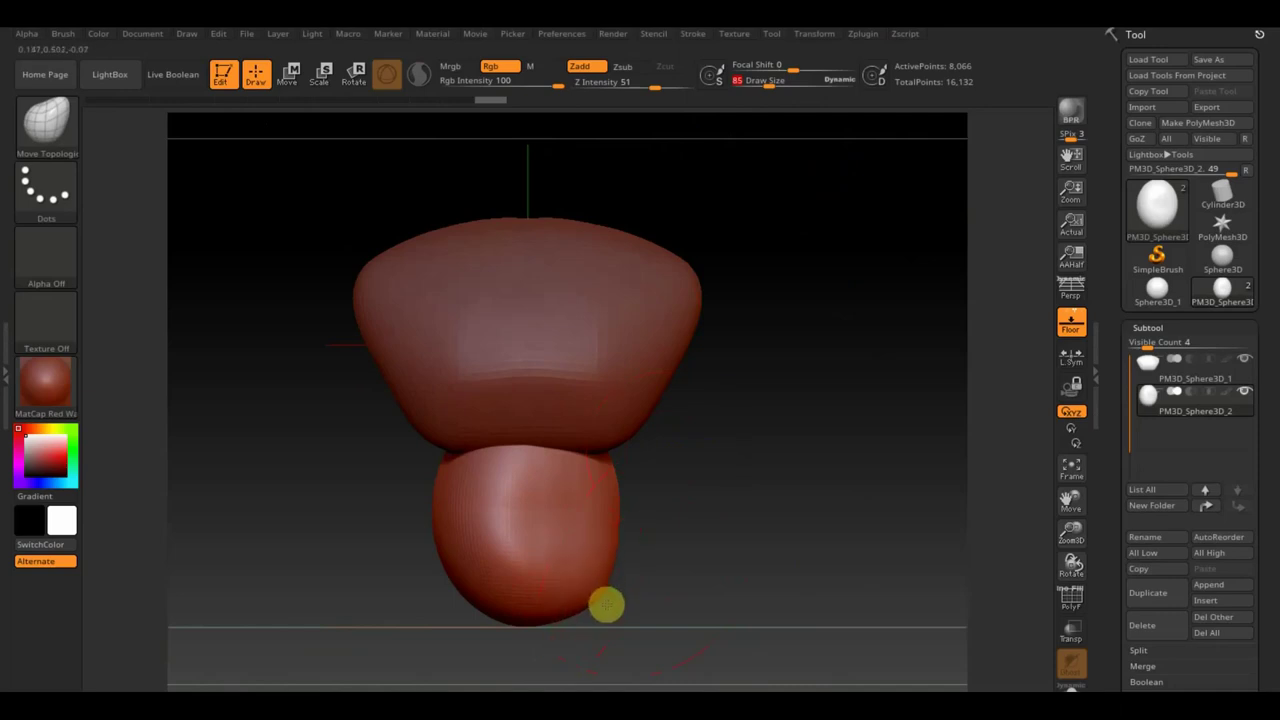
{"action": "key", "text": "ctrl"}
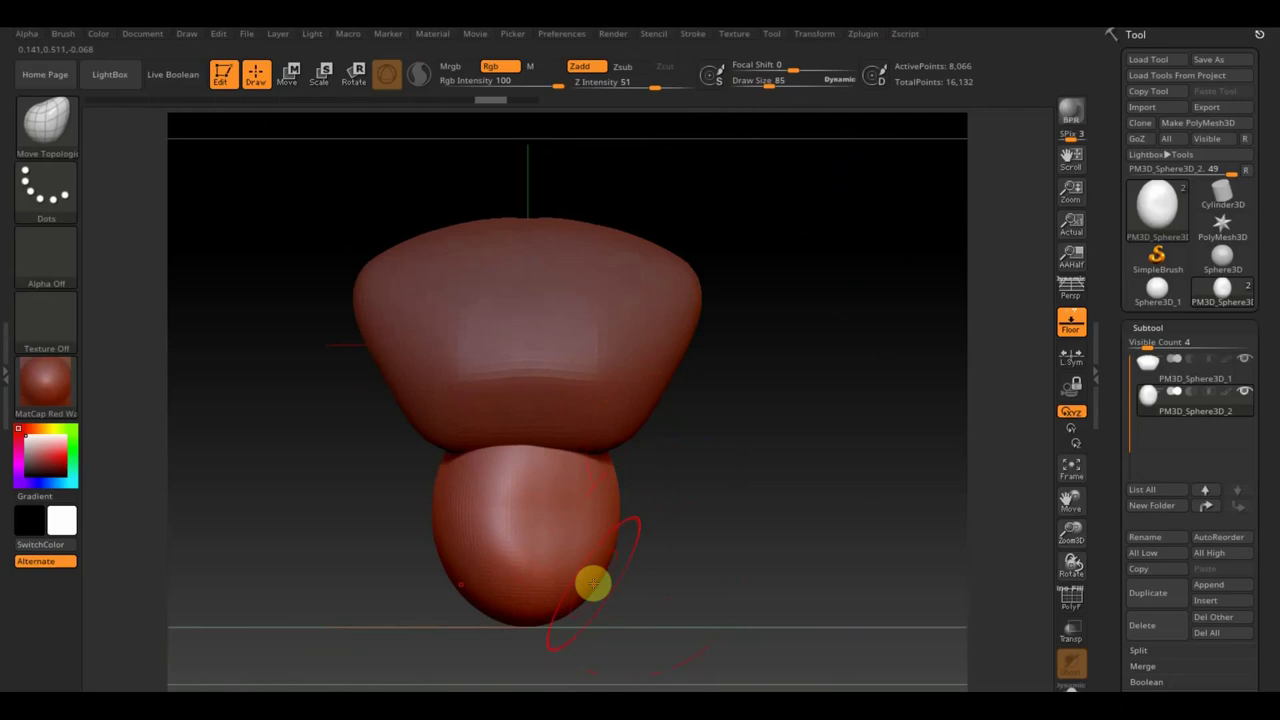
{"action": "left_click_drag", "start_coordinate": [469, 594], "coordinate": [463, 608]}
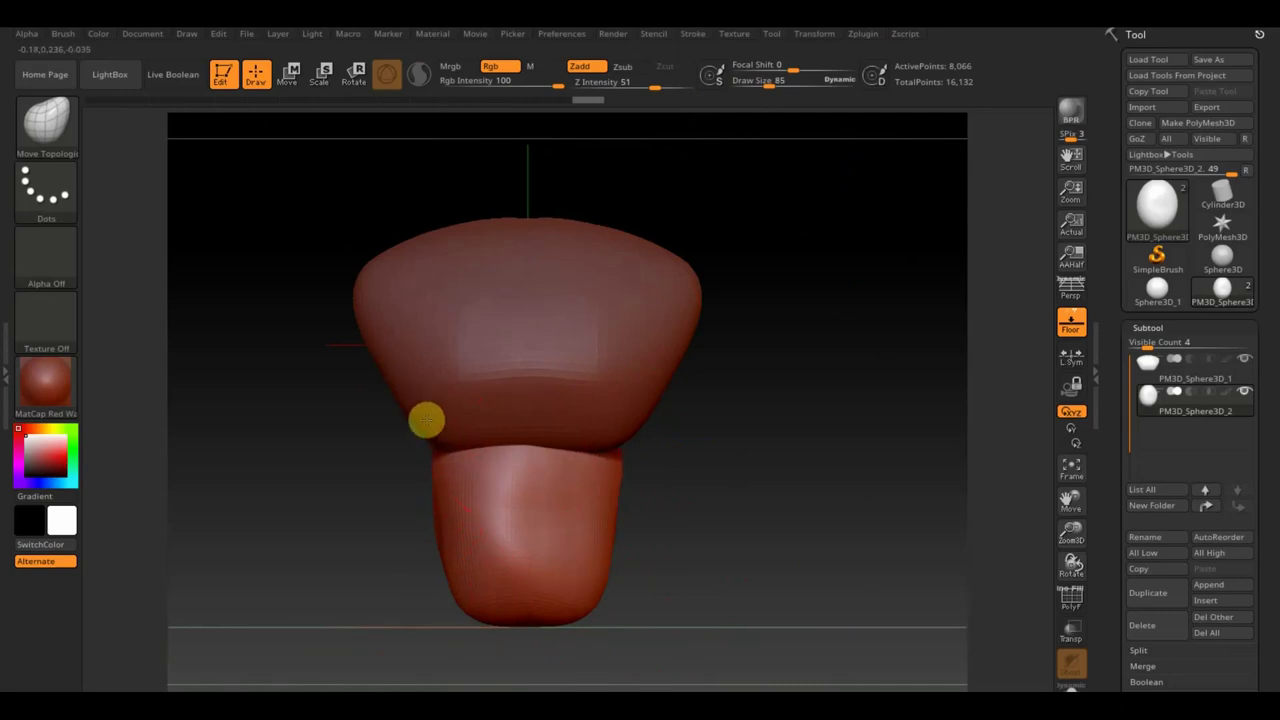
{"action": "left_click_drag", "start_coordinate": [729, 529], "coordinate": [803, 549]}
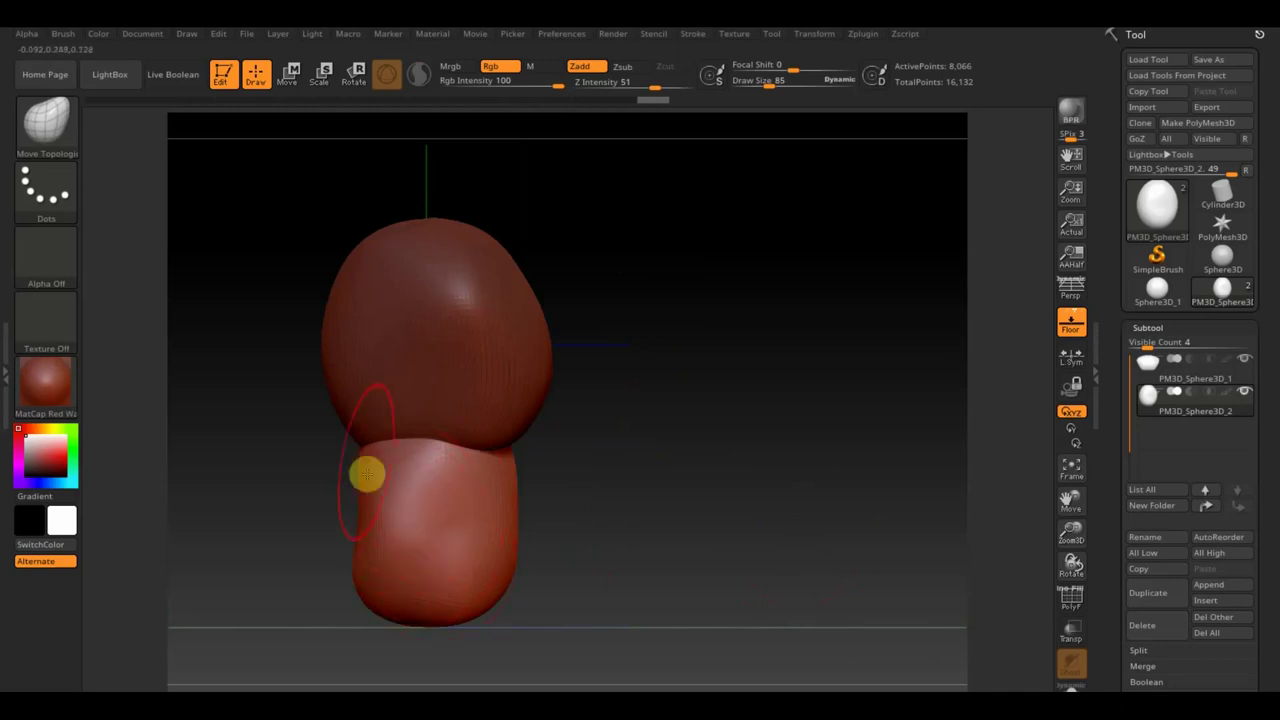
{"action": "mouse_move", "coordinate": [367, 442]}
{"action": "left_mouse_down"}
{"action": "mouse_move", "coordinate": [651, 503]}
{"action": "mouse_move", "coordinate": [443, 583]}
{"action": "mouse_move", "coordinate": [589, 606]}
{"action": "mouse_move", "coordinate": [677, 603]}
{"action": "left_mouse_up"}
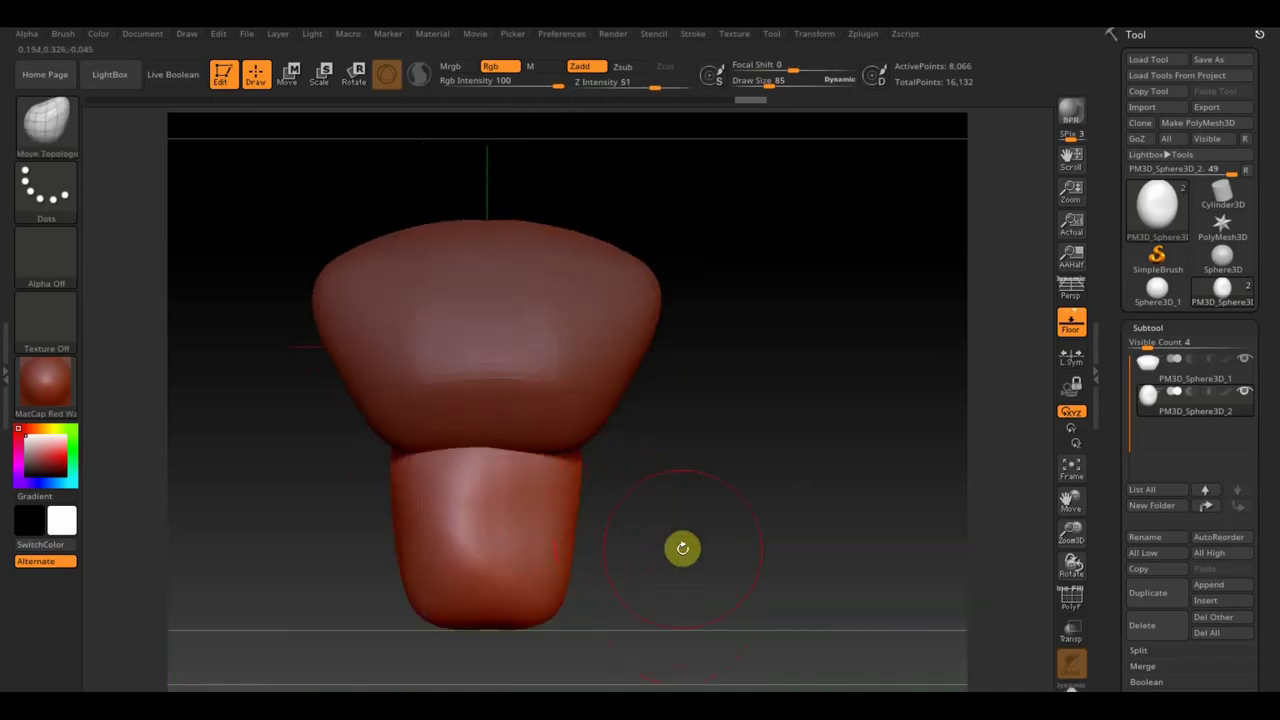
{"action": "left_click_drag", "start_coordinate": [700, 583], "coordinate": [699, 516], "text": "alt"}
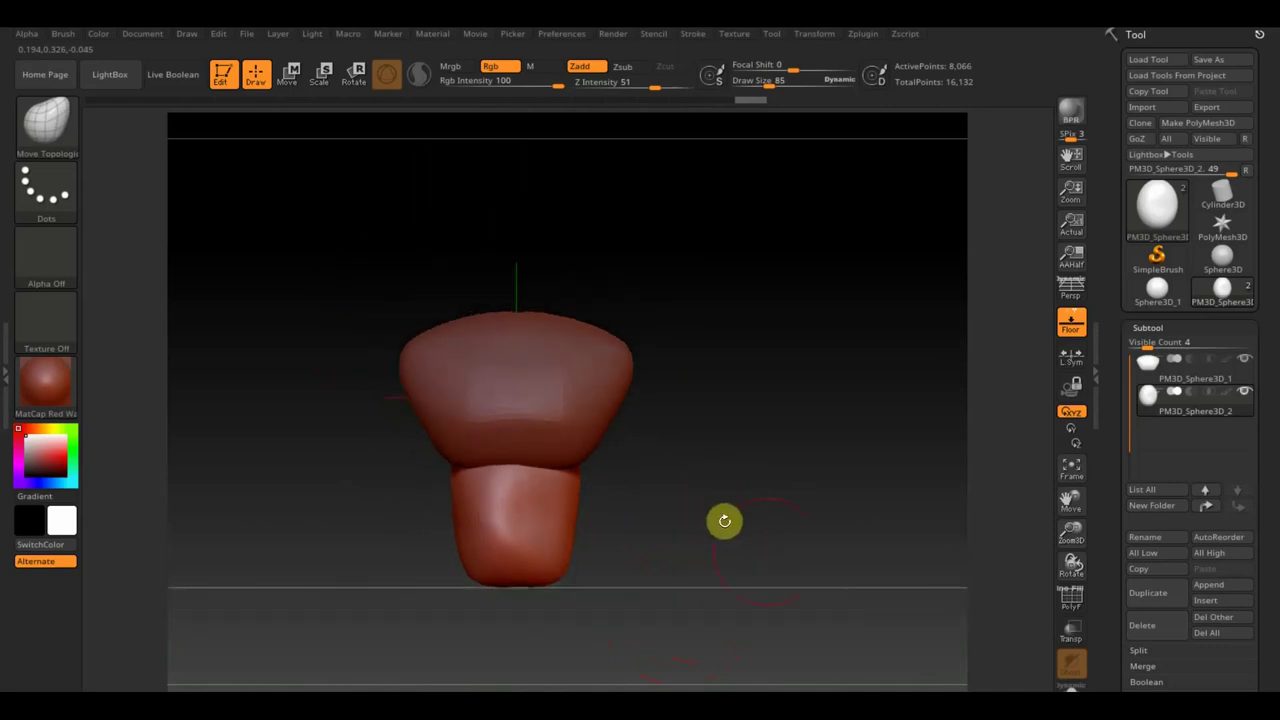
{"action": "left_click_drag", "start_coordinate": [1266, 651], "coordinate": [1268, 563]}
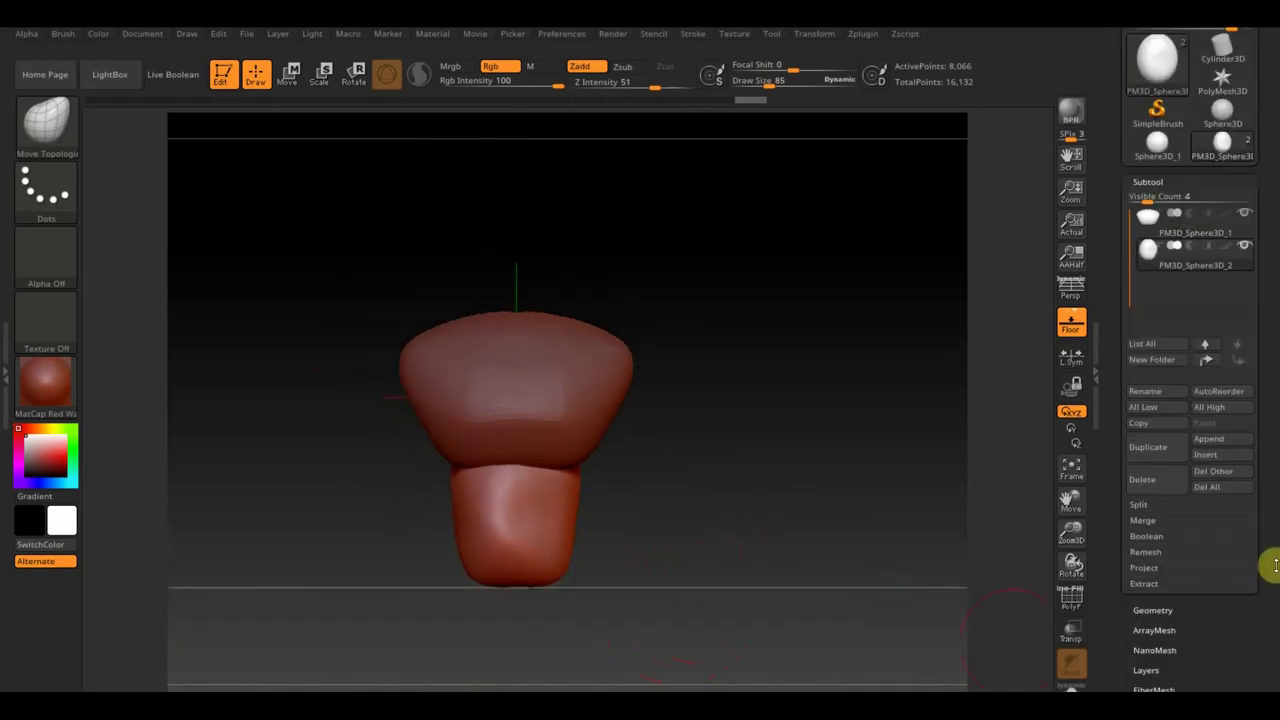
Mirror And Weld the lower stem, raising it to 8,551 points, and show the Append mesh picker.
{"action": "left_click", "coordinate": [1163, 609]}
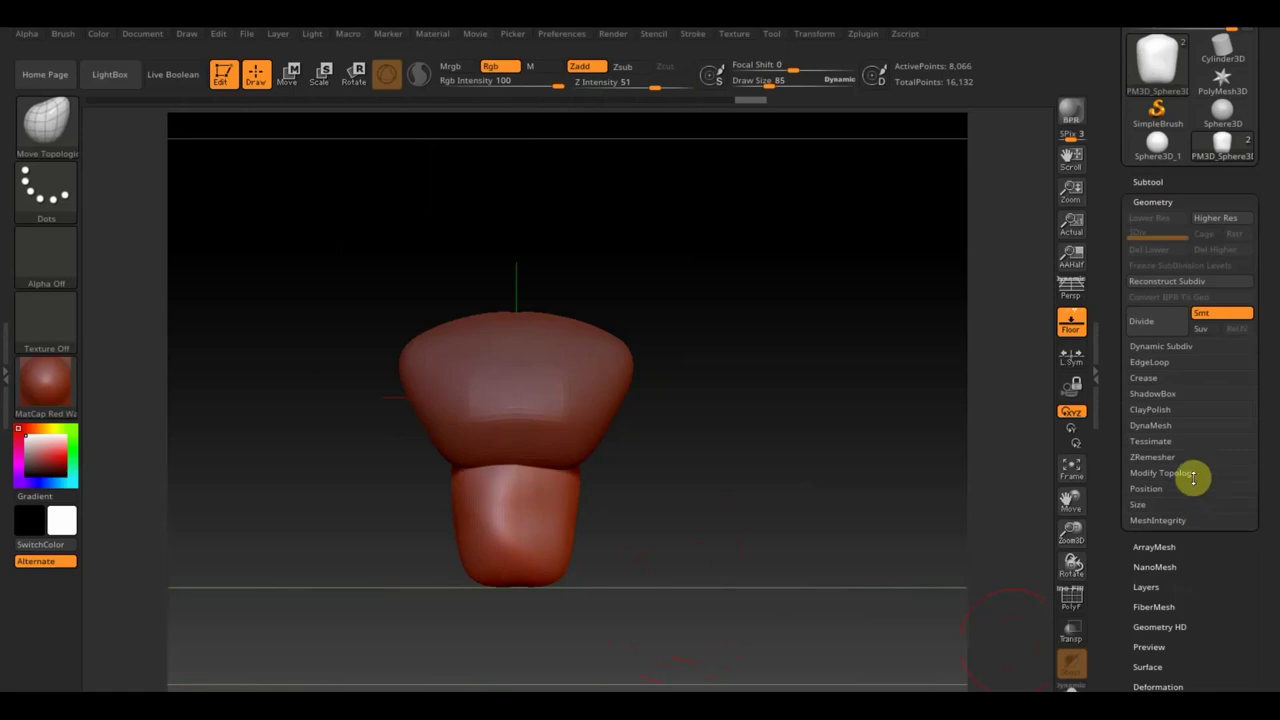
{"action": "left_click", "coordinate": [1190, 476]}
{"action": "left_click", "coordinate": [1188, 522]}
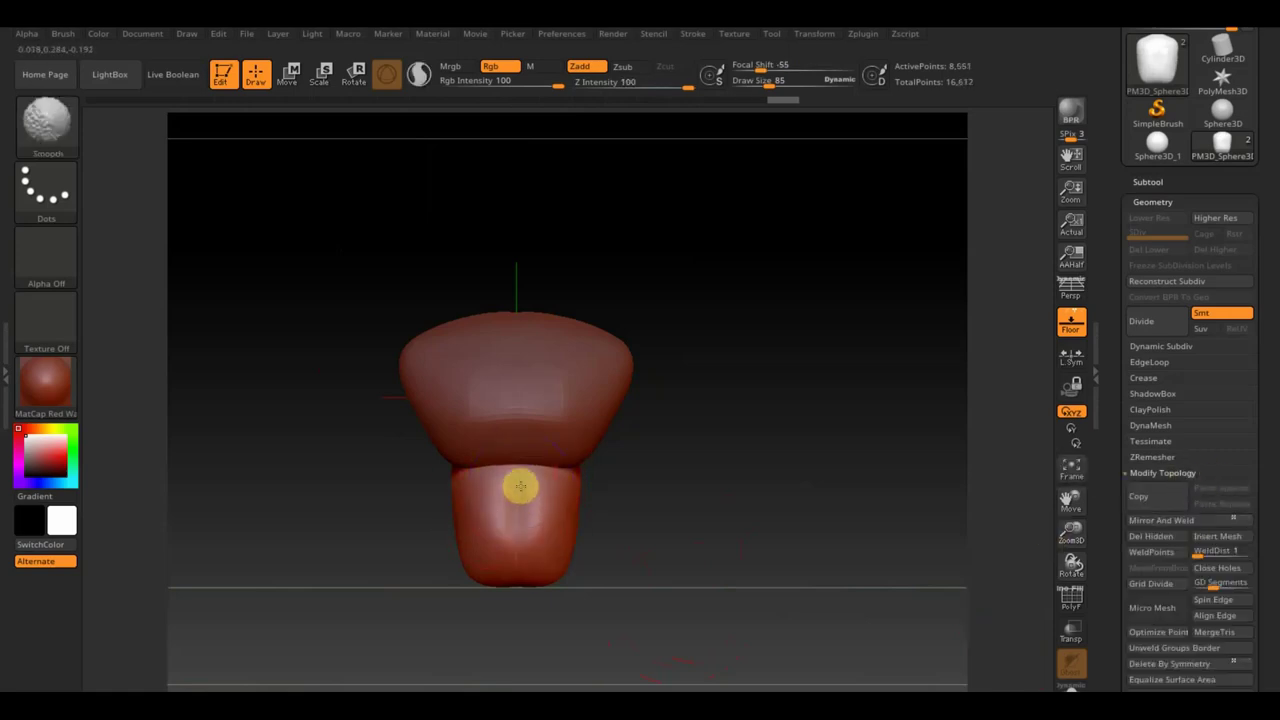
{"action": "key", "text": "shift"}
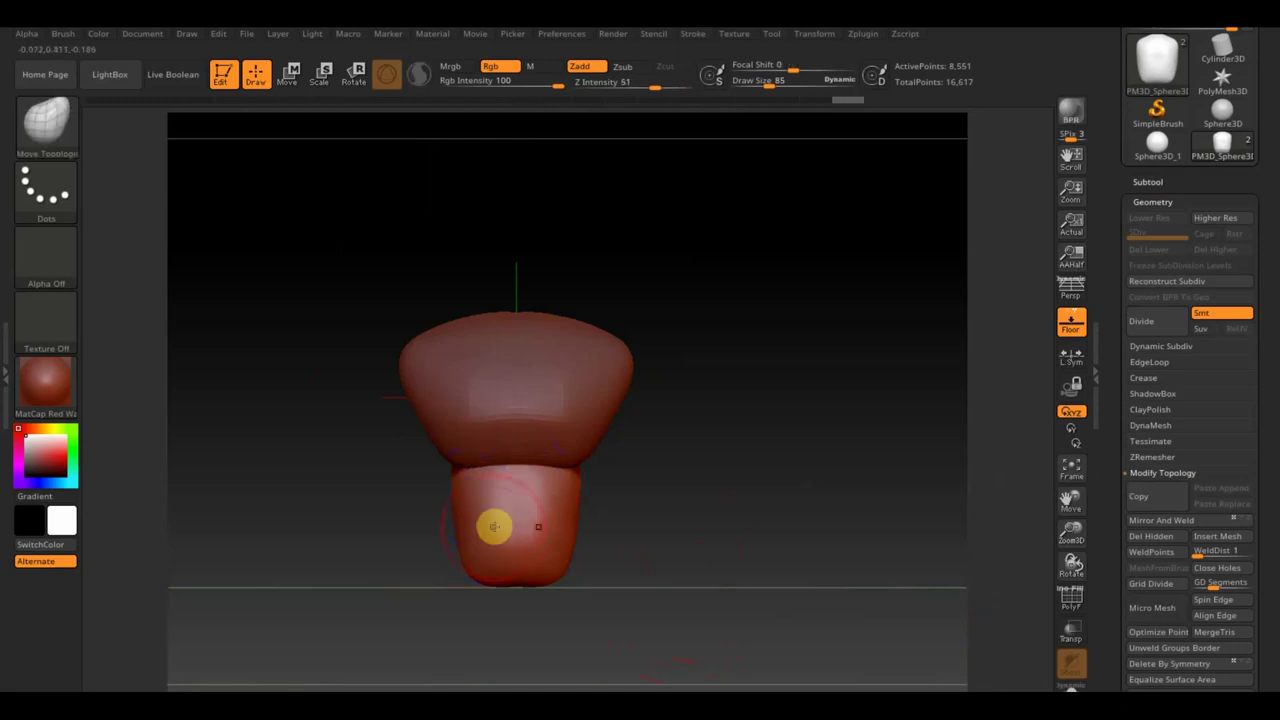
{"action": "left_click", "coordinate": [1148, 182]}
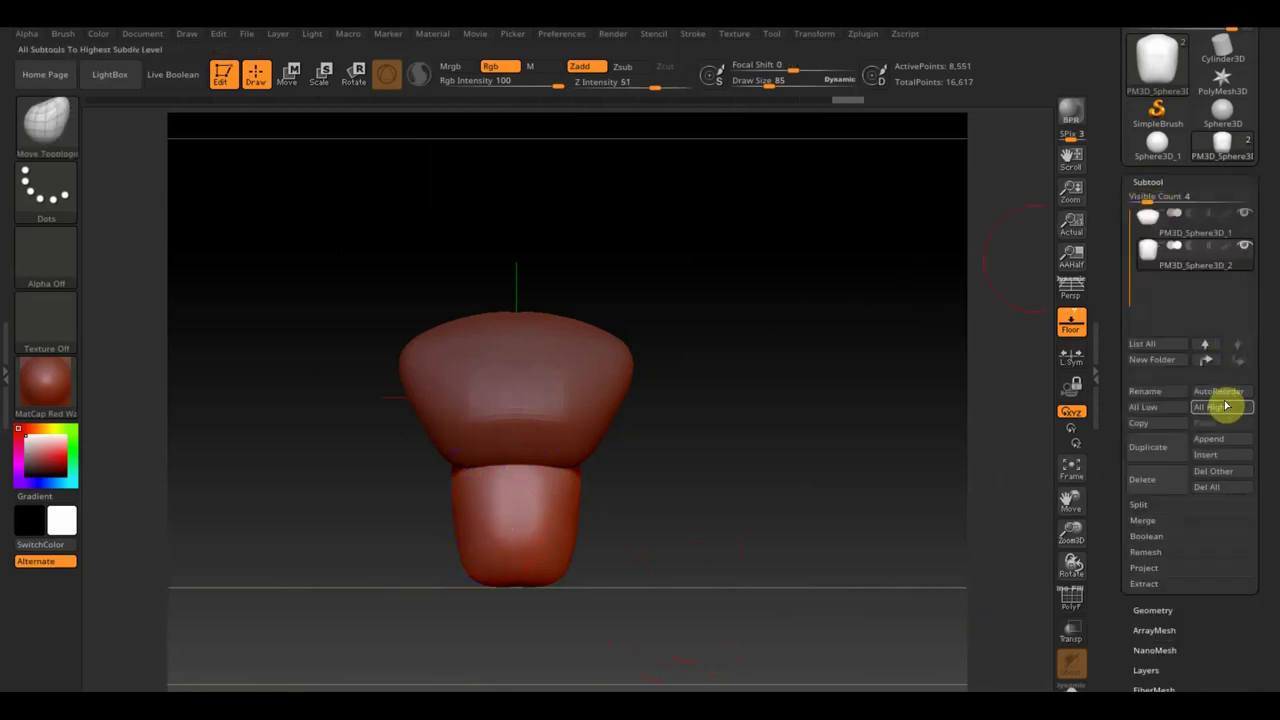
{"action": "left_click", "coordinate": [1212, 440]}
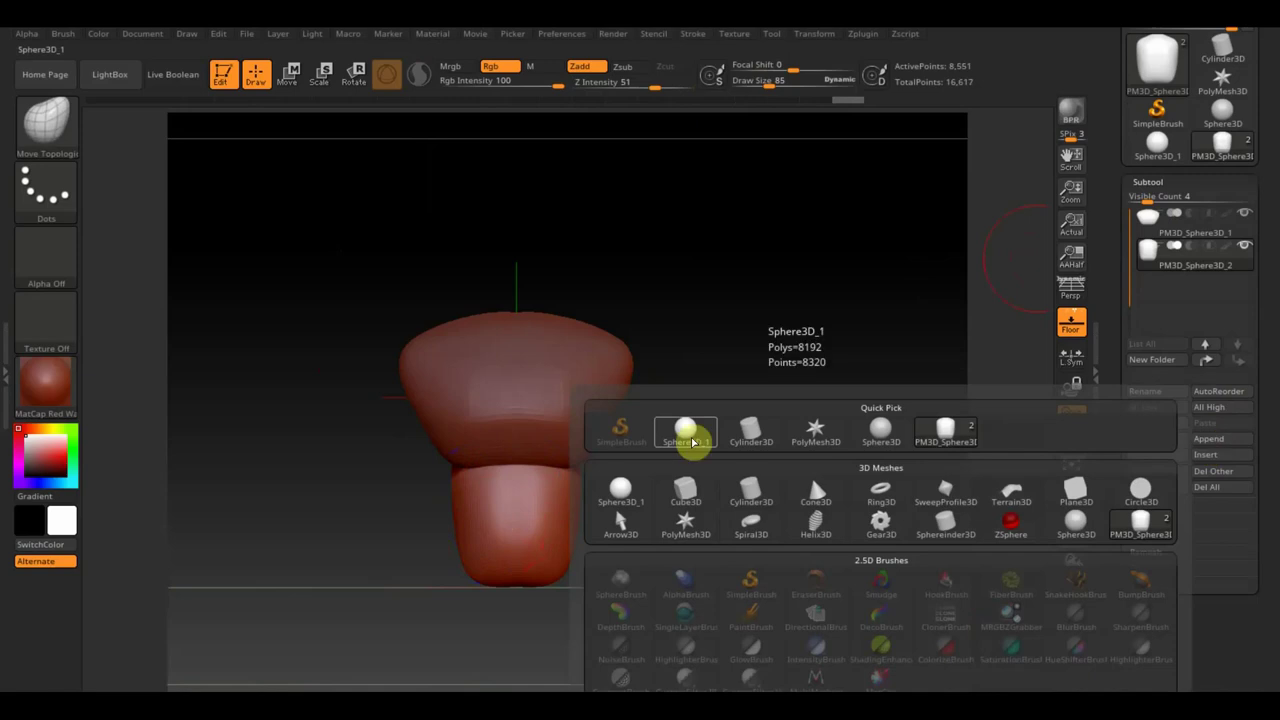
Append a sphere subtool, shrink it, and place it to the figure's right.
{"action": "left_click", "coordinate": [686, 432]}
{"action": "left_click", "coordinate": [1172, 292]}
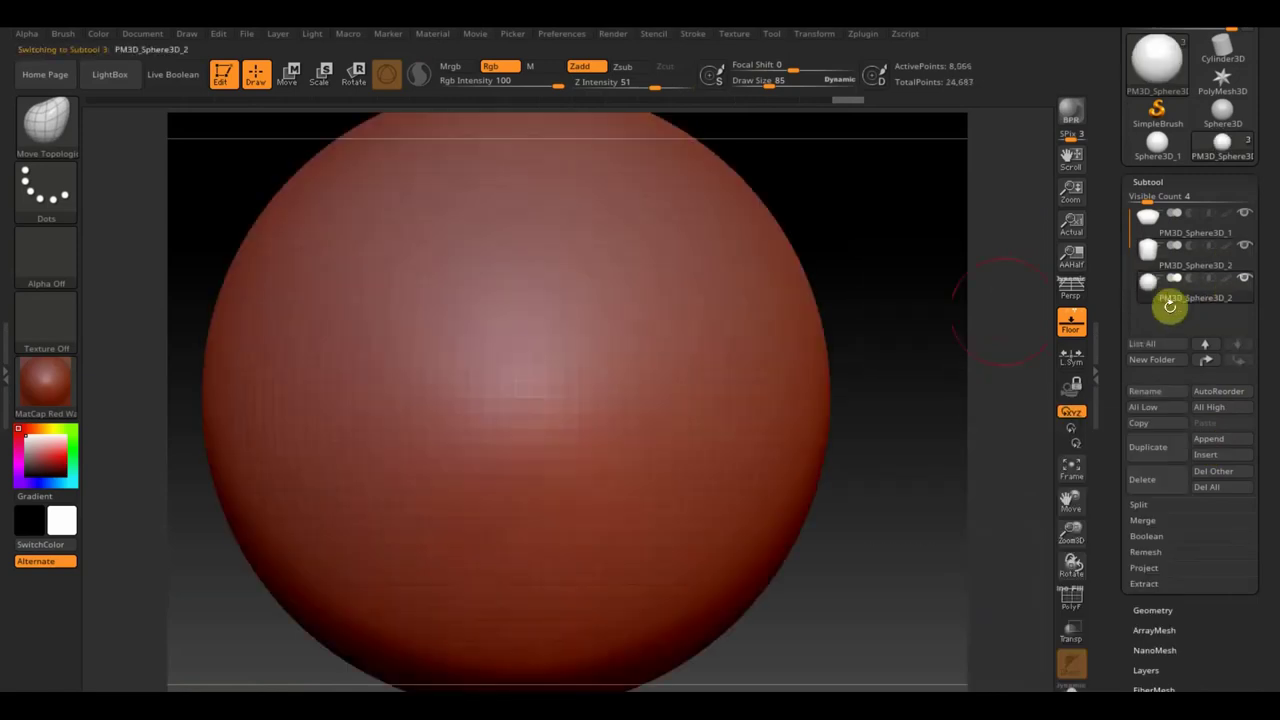
{"action": "left_click", "coordinate": [288, 72]}
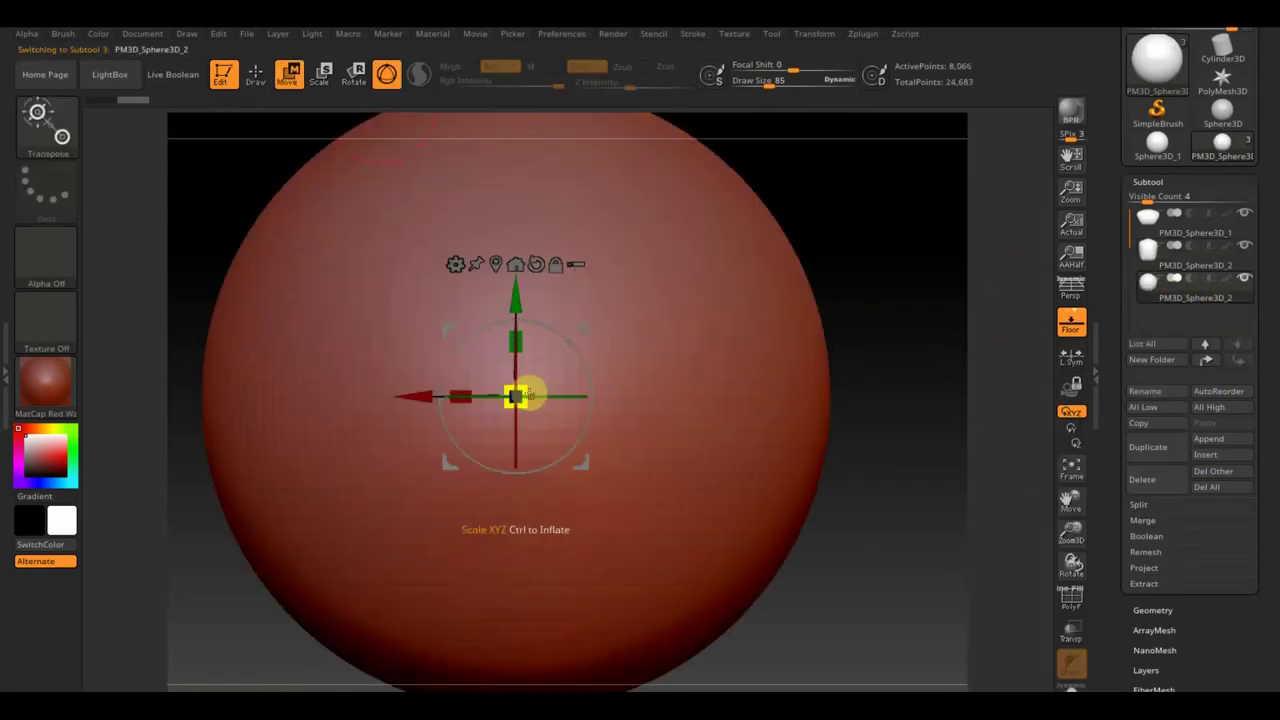
{"action": "left_click_drag", "start_coordinate": [516, 398], "coordinate": [383, 214]}
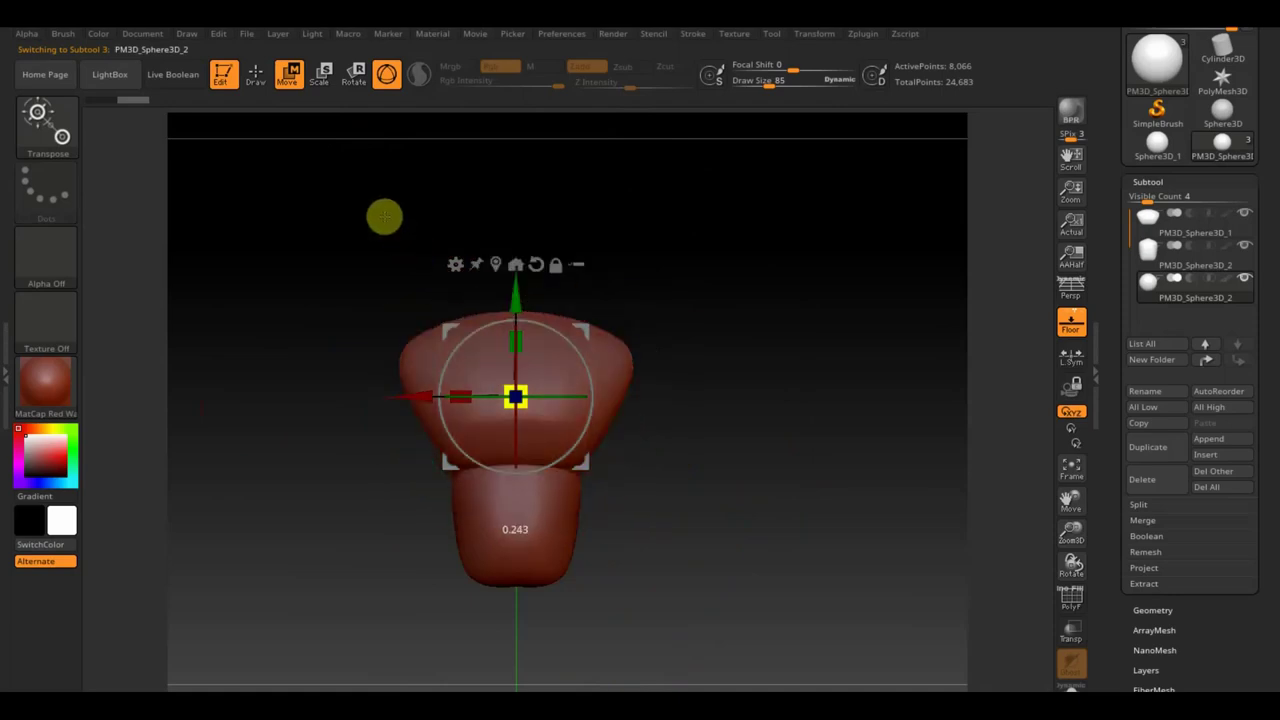
{"action": "left_click_drag", "start_coordinate": [406, 392], "coordinate": [659, 405]}
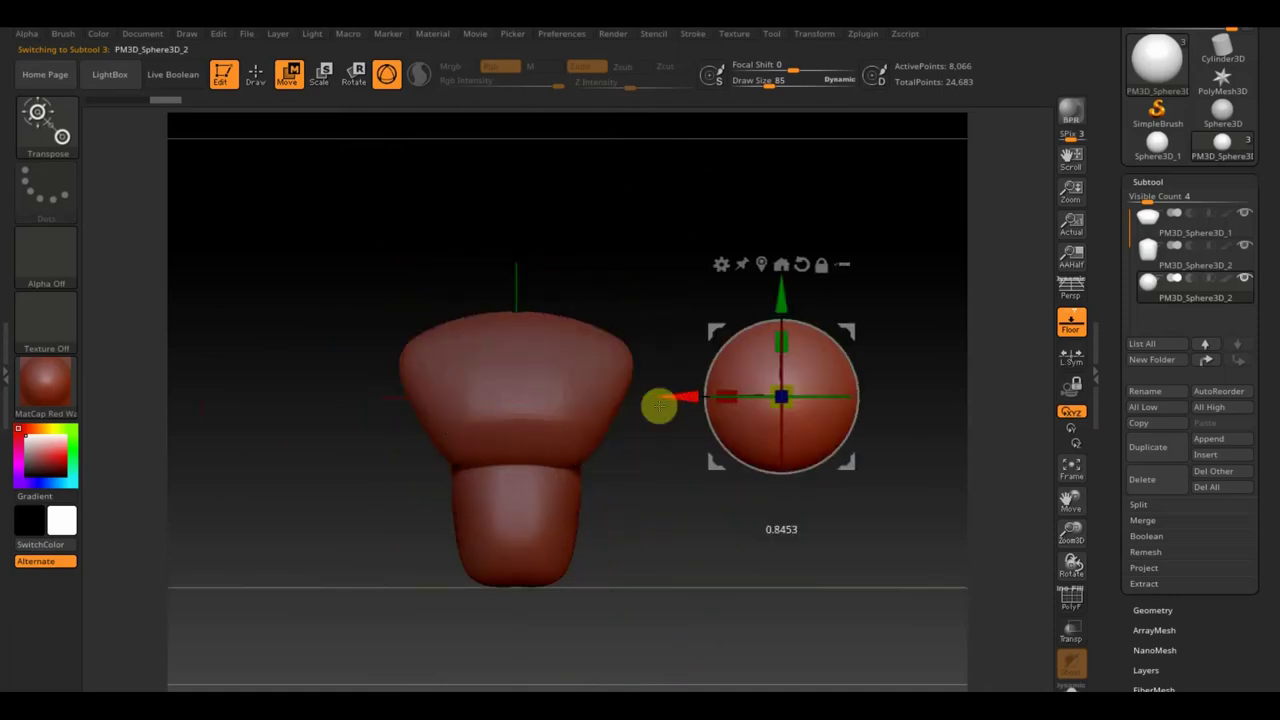
{"action": "left_click_drag", "start_coordinate": [784, 396], "coordinate": [778, 360]}
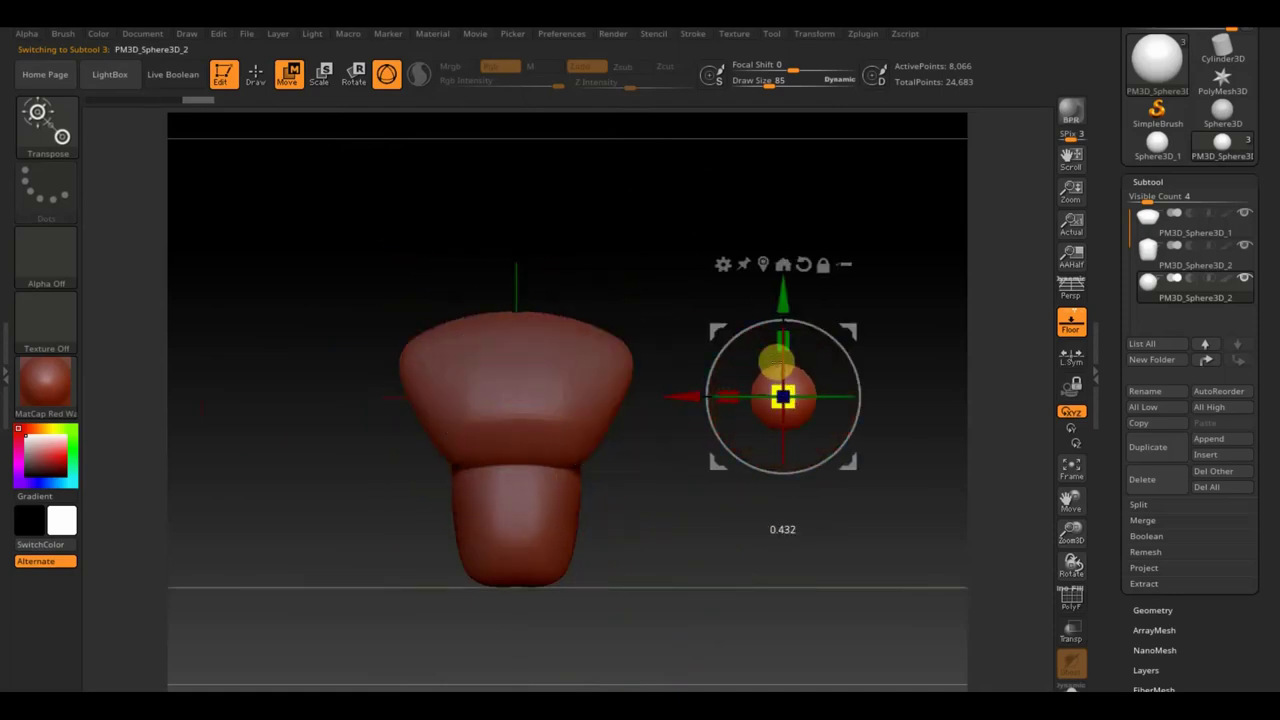
Duplicate the small sphere, then move the copy left, enlarge it, and raise it to head height.
{"action": "left_click", "coordinate": [1157, 452]}
{"action": "left_click", "coordinate": [1157, 452]}
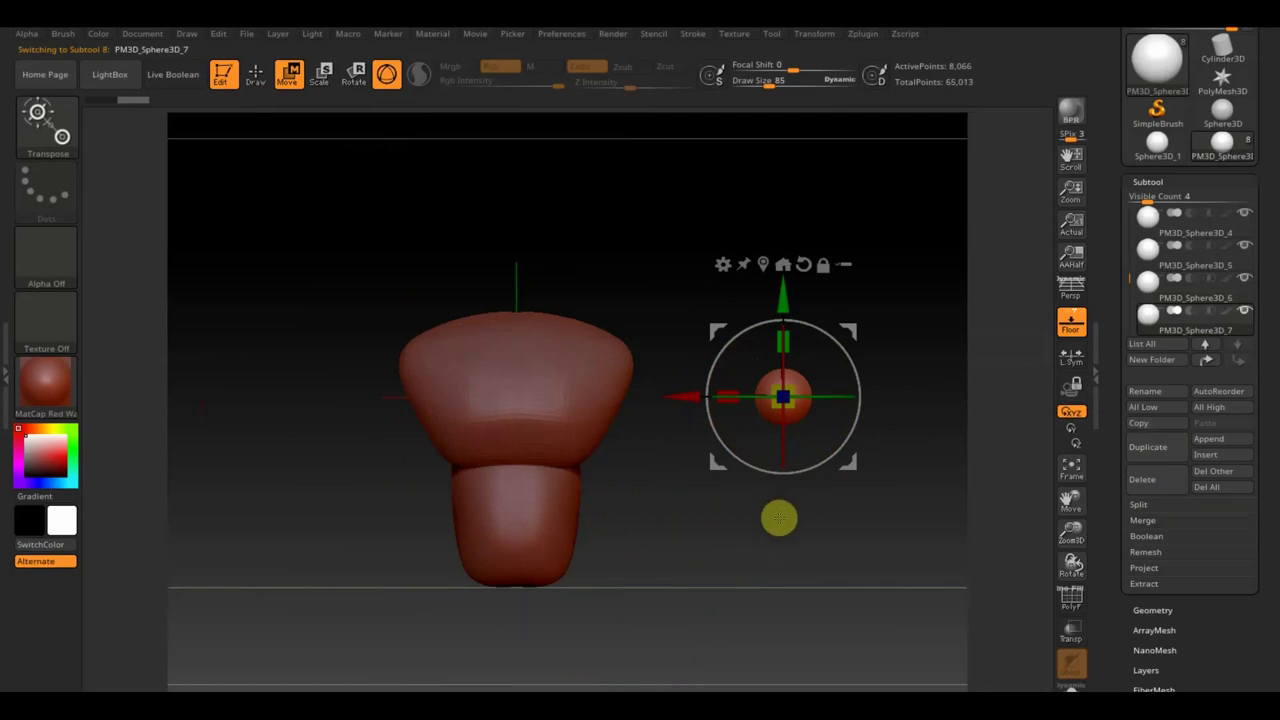
{"action": "left_click", "coordinate": [684, 560]}
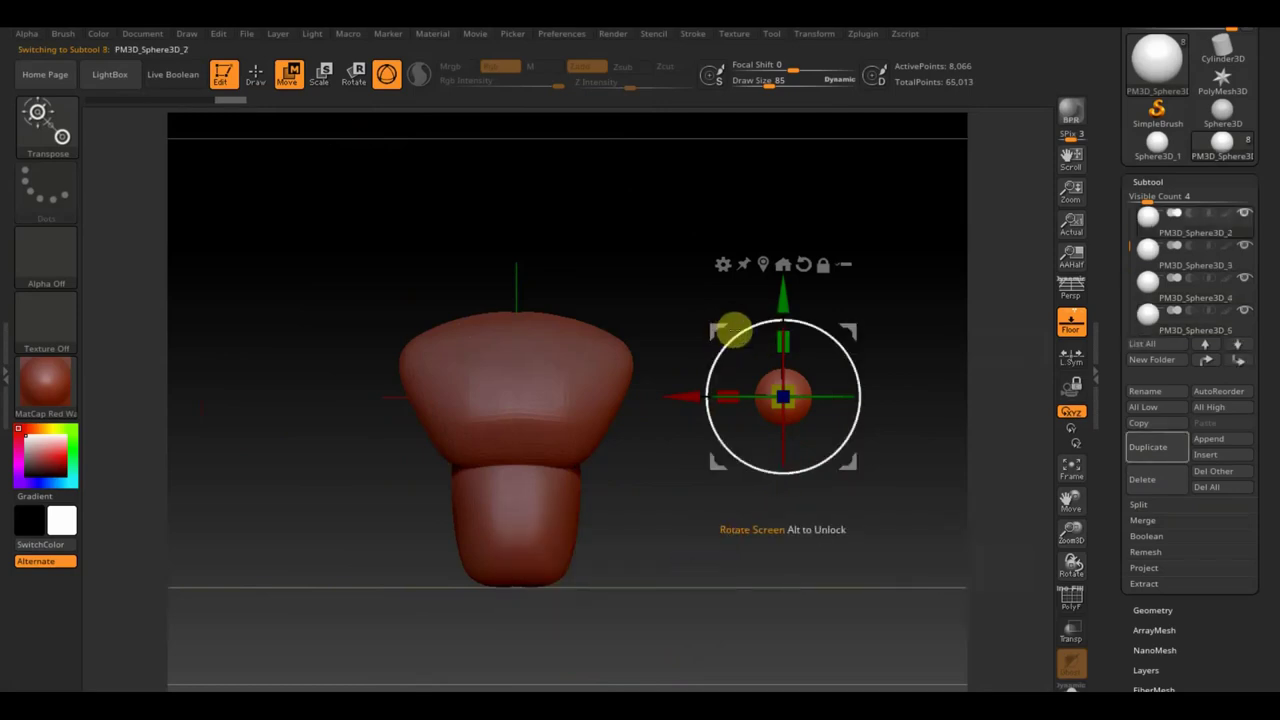
{"action": "left_click_drag", "start_coordinate": [688, 396], "coordinate": [286, 373], "text": "ctrl"}
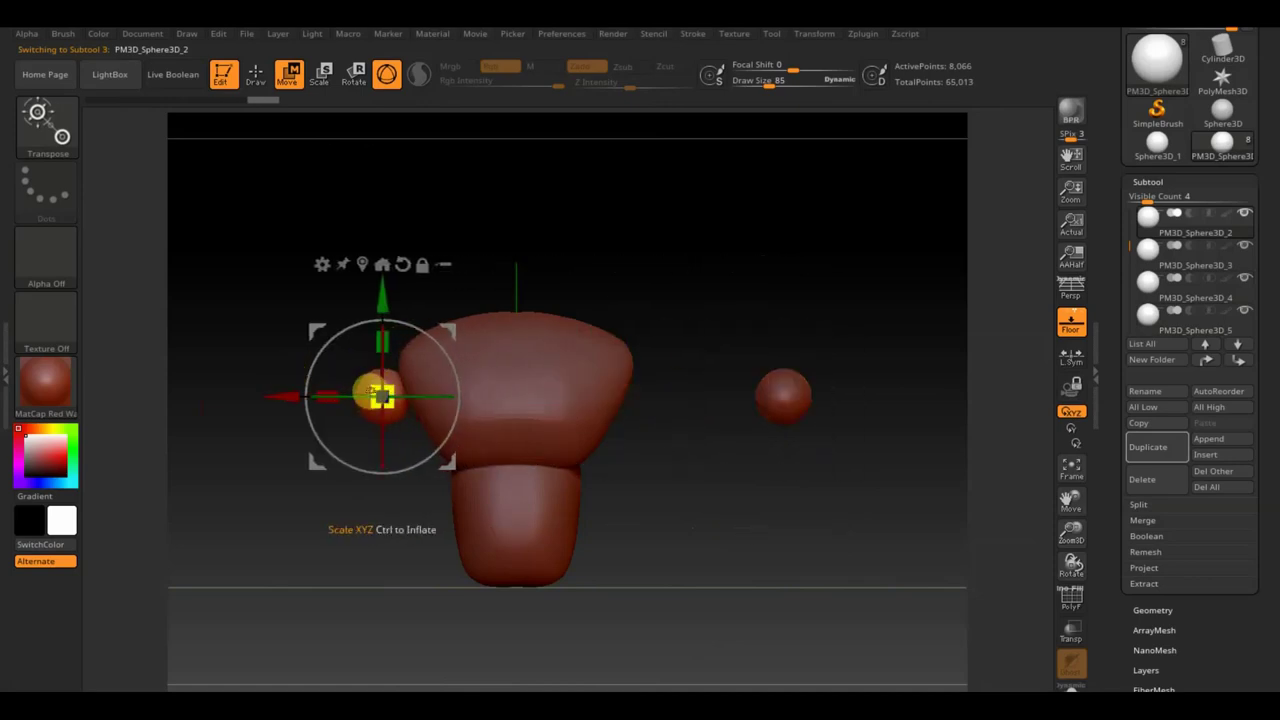
{"action": "left_click_drag", "start_coordinate": [386, 400], "coordinate": [398, 420]}
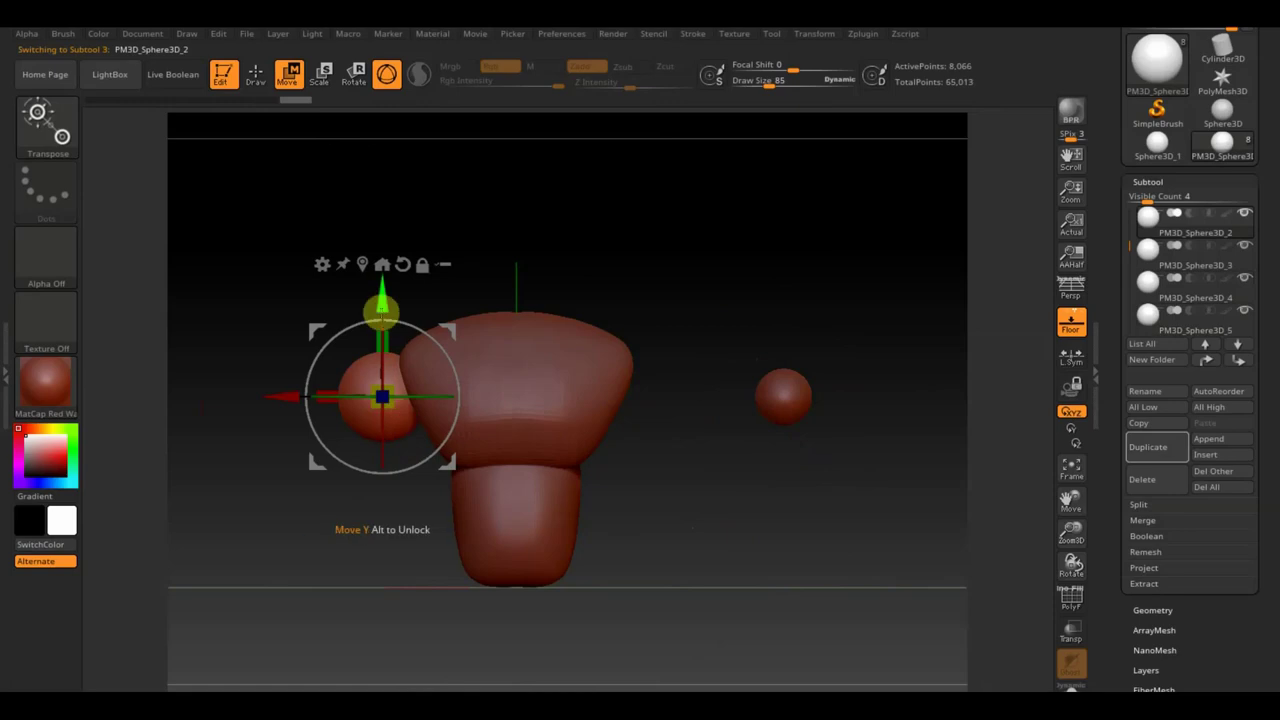
{"action": "left_click_drag", "start_coordinate": [380, 300], "coordinate": [381, 270]}
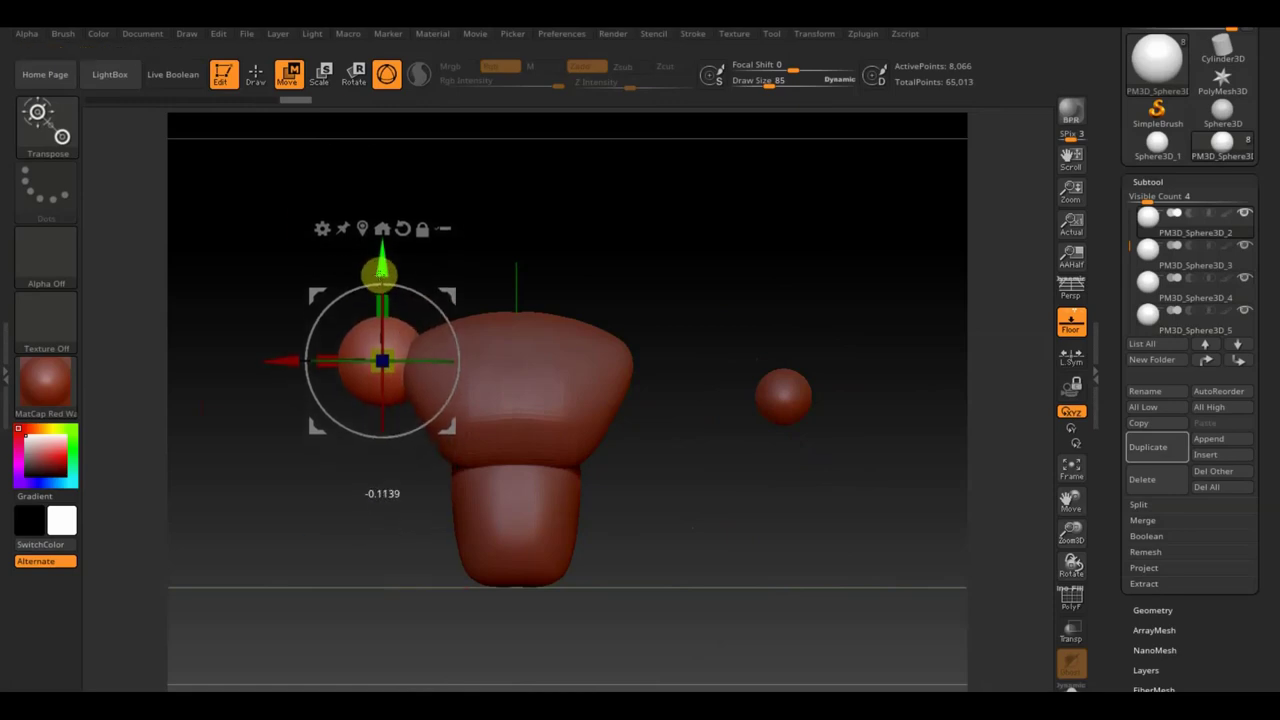
{"action": "left_click", "coordinate": [256, 75]}
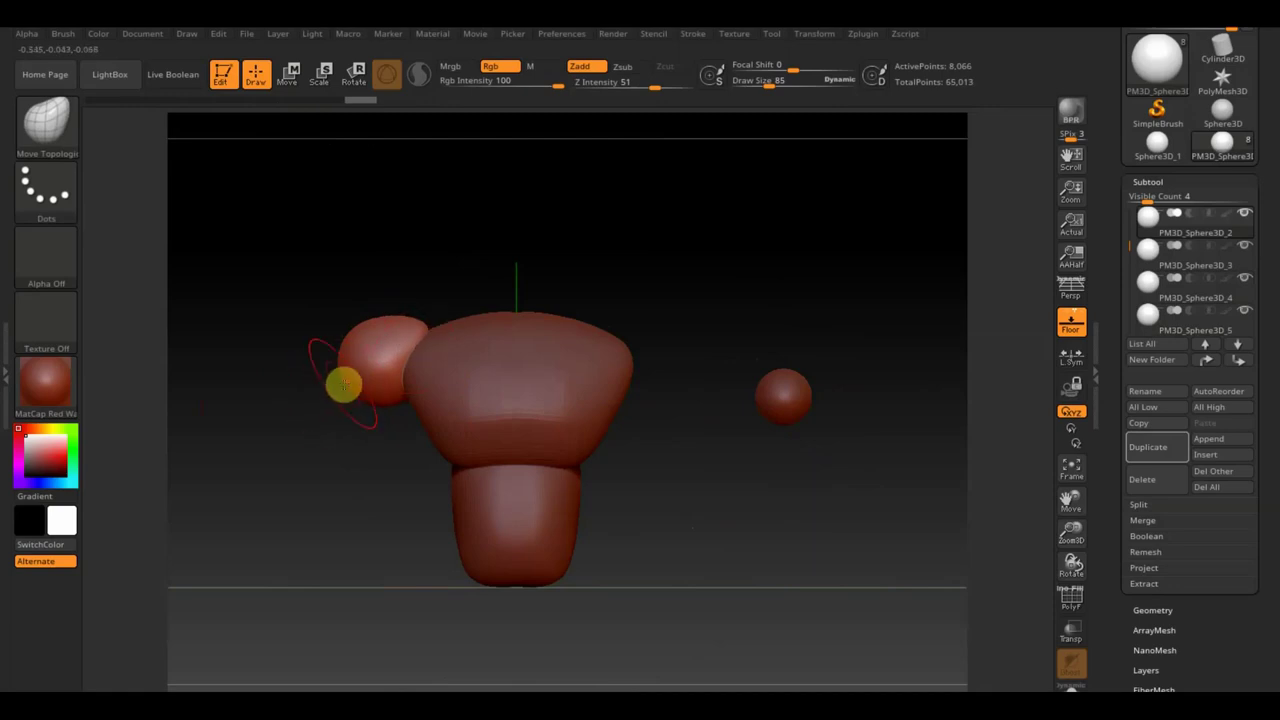
Pull the left sphere into a tapered, pointed beak and check it from the side.
{"action": "left_click_drag", "start_coordinate": [338, 389], "coordinate": [311, 420]}
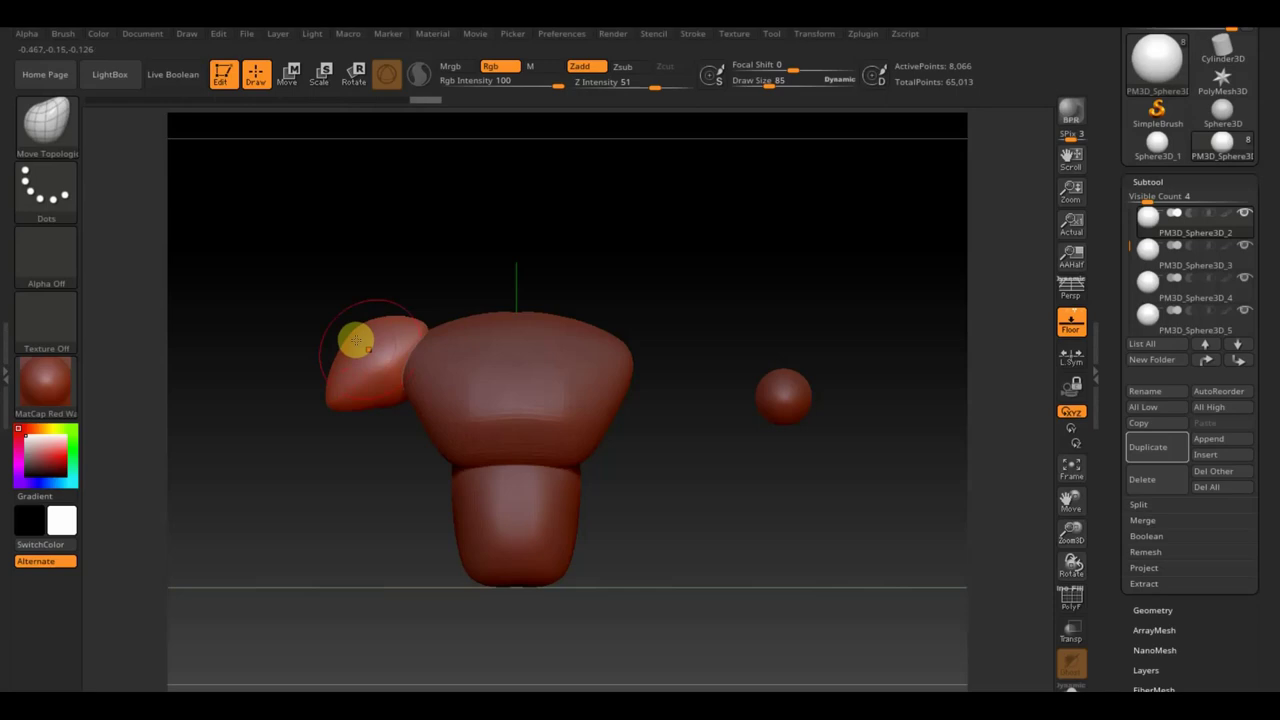
{"action": "right_click_drag", "start_coordinate": [355, 341], "coordinate": [486, 314]}
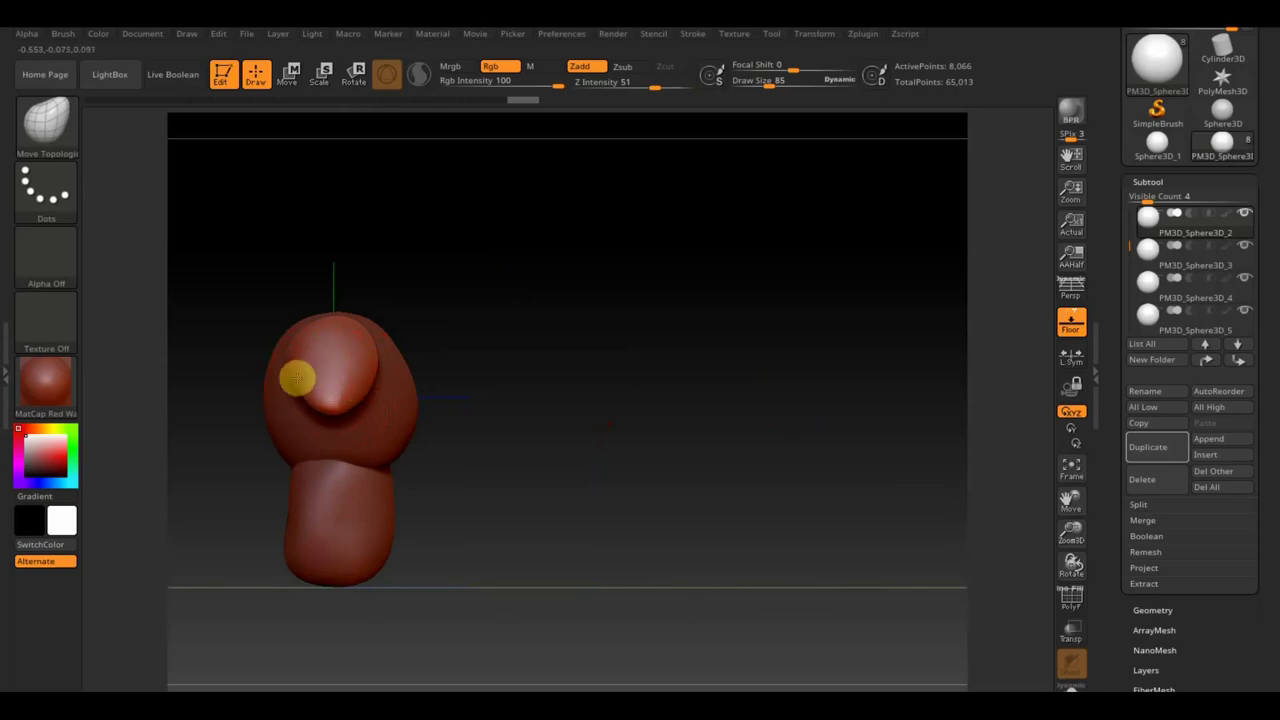
{"action": "right_click_drag", "start_coordinate": [297, 378], "coordinate": [523, 323]}
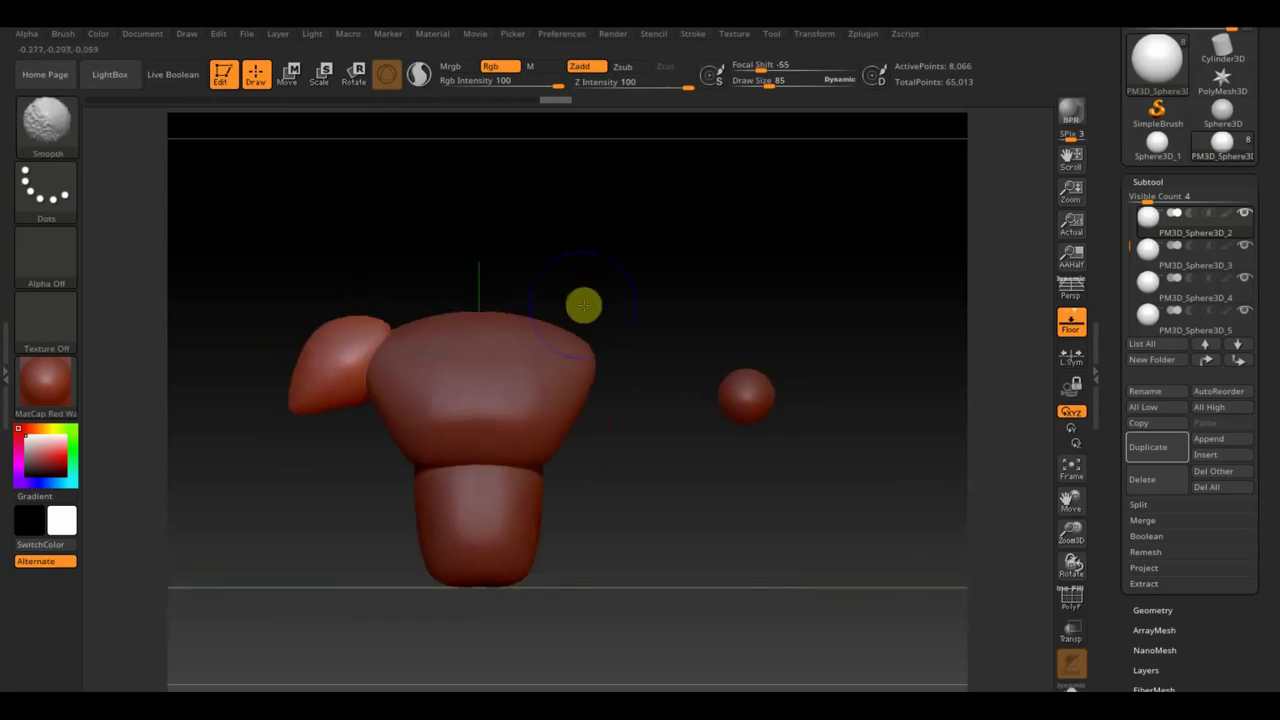
Move another small sphere subtool onto the top of the head, centred over it.
{"action": "left_click", "coordinate": [752, 400], "text": "alt"}
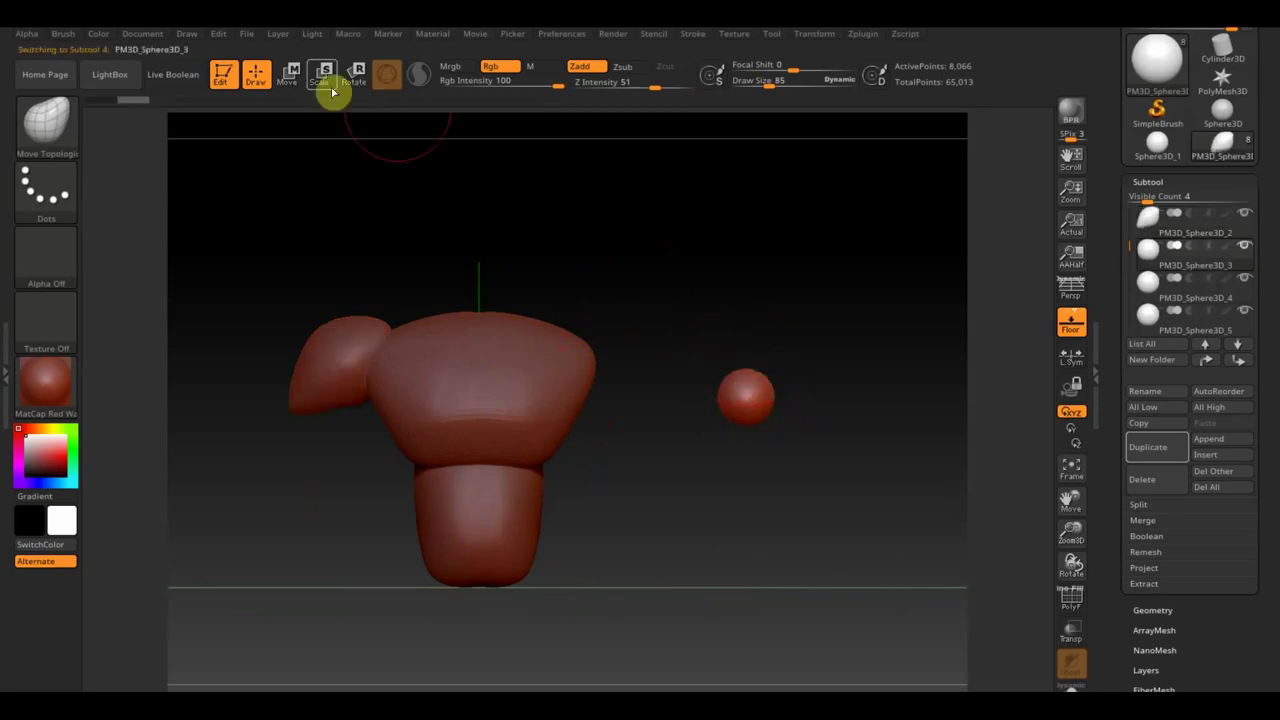
{"action": "key", "text": "w"}
{"action": "mouse_move", "coordinate": [651, 394]}
{"action": "left_mouse_down"}
{"action": "mouse_move", "coordinate": [515, 450]}
{"action": "mouse_move", "coordinate": [391, 457]}
{"action": "left_mouse_up"}
{"action": "left_click_drag", "start_coordinate": [584, 495], "coordinate": [716, 508]}
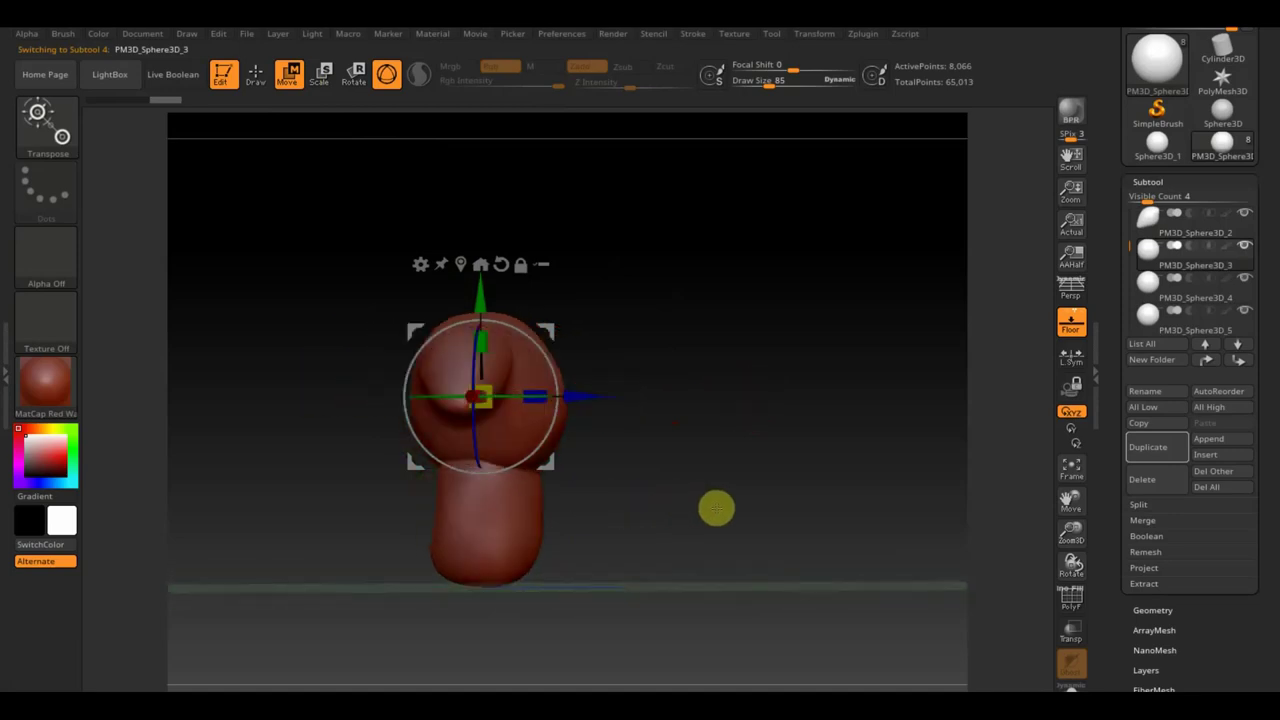
{"action": "left_click_drag", "start_coordinate": [480, 297], "coordinate": [468, 217]}
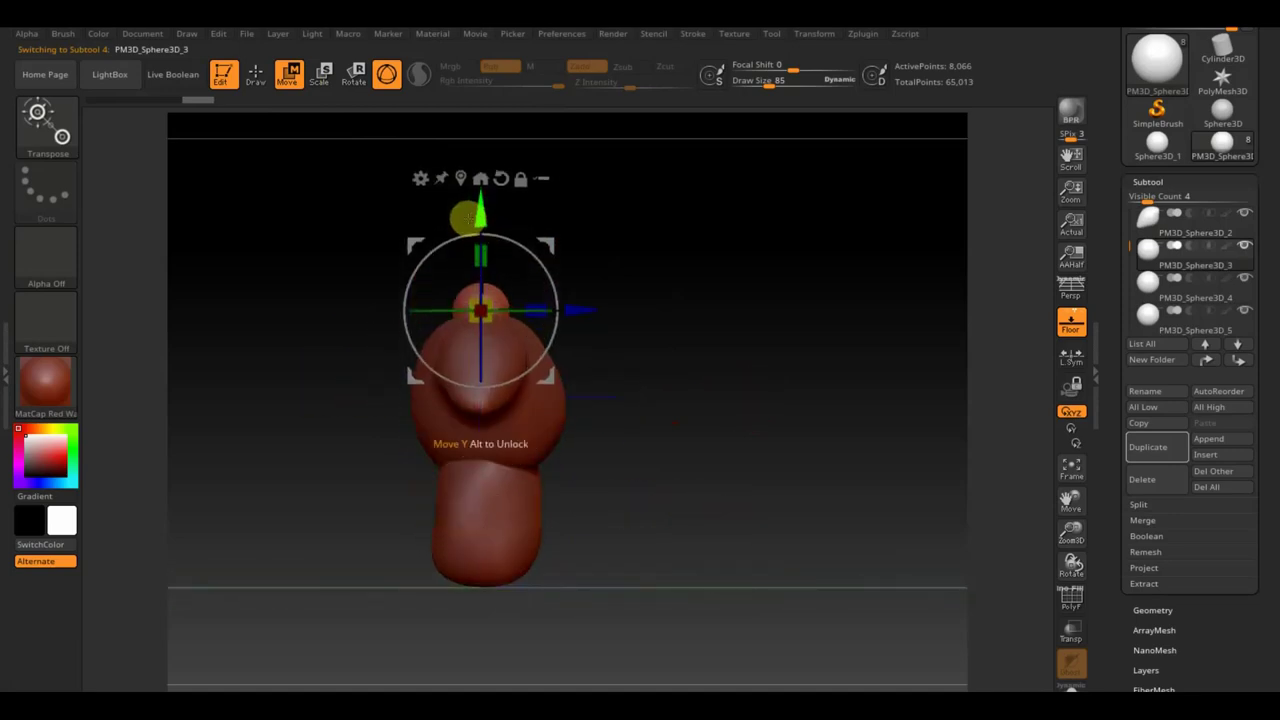
{"action": "mouse_move", "coordinate": [574, 309]}
{"action": "left_mouse_down"}
{"action": "mouse_move", "coordinate": [546, 306]}
{"action": "mouse_move", "coordinate": [617, 329]}
{"action": "left_mouse_up"}
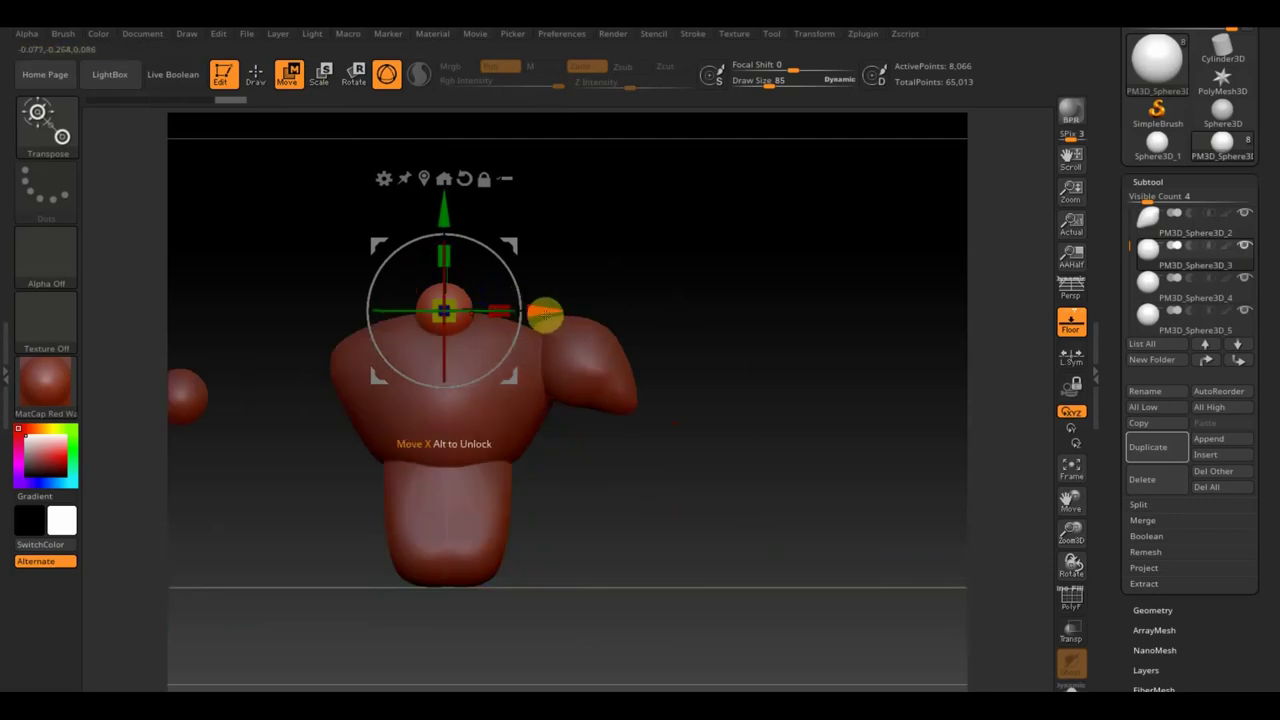
{"action": "left_click_drag", "start_coordinate": [545, 310], "coordinate": [567, 311]}
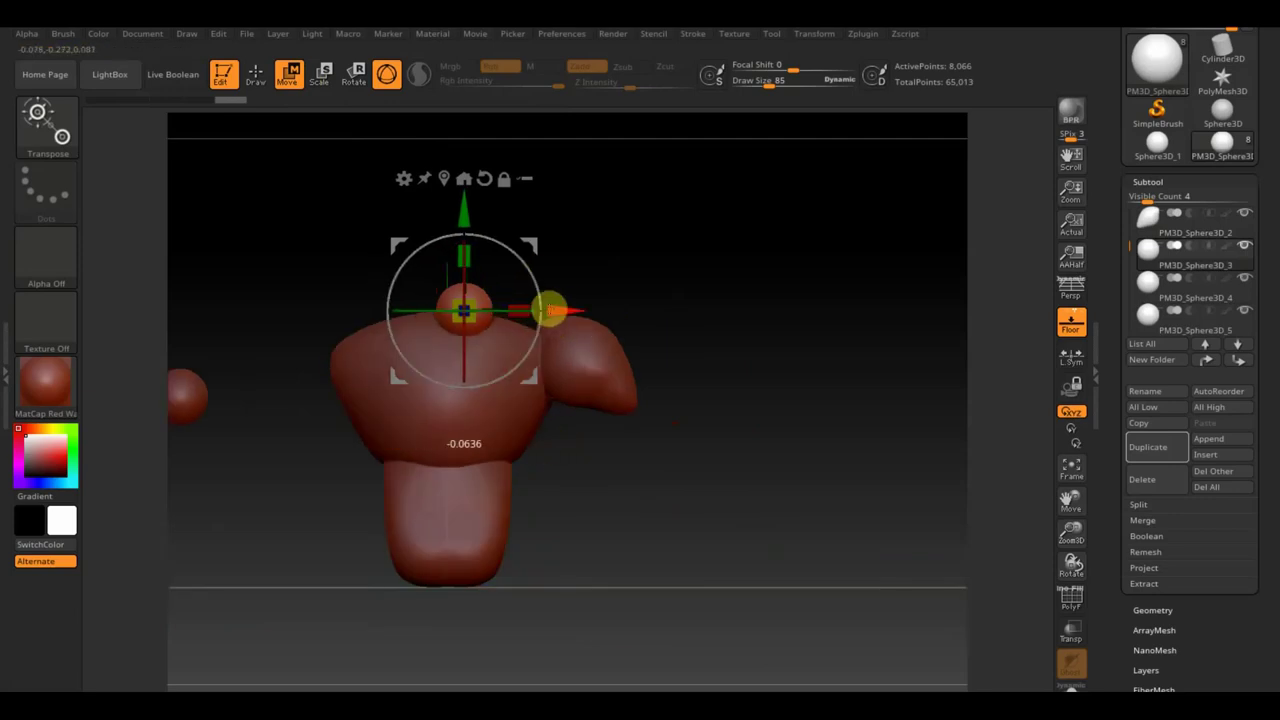
Pull the top sphere into a pointed crest leaning over the head, checking it from the side.
{"action": "left_click", "coordinate": [256, 76]}
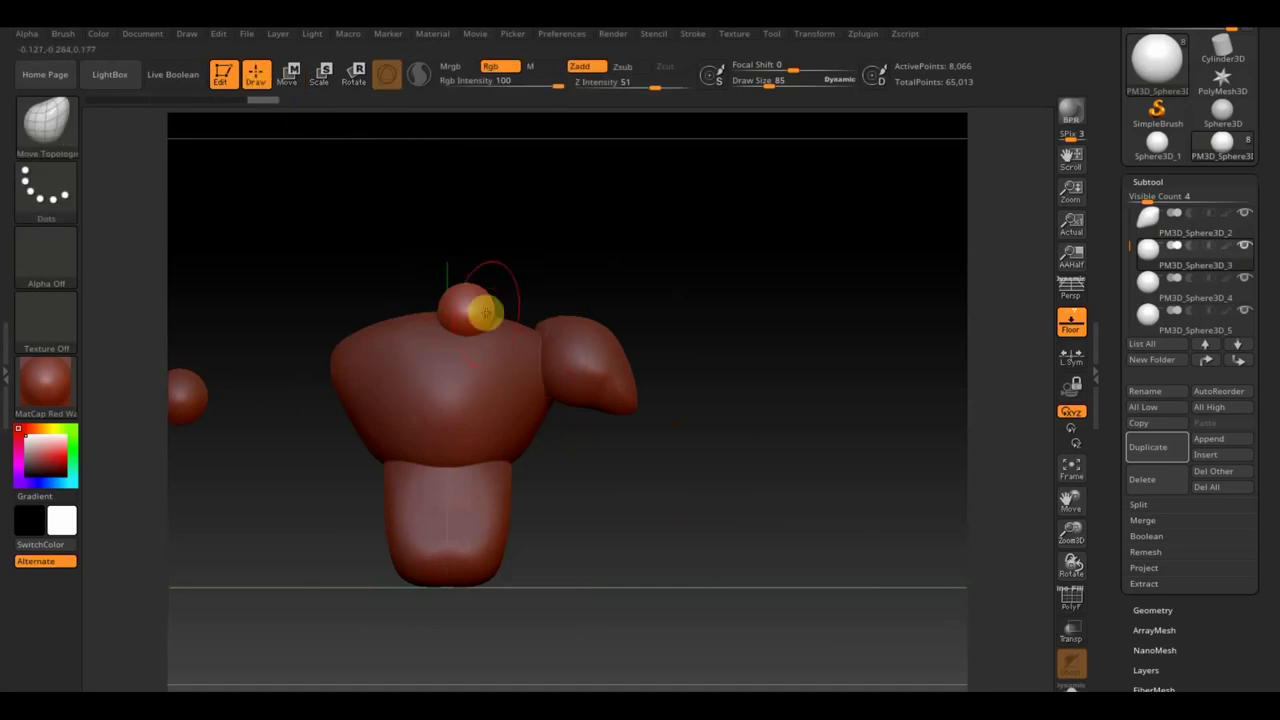
{"action": "mouse_move", "coordinate": [596, 340]}
{"action": "left_mouse_down"}
{"action": "mouse_move", "coordinate": [752, 294]}
{"action": "mouse_move", "coordinate": [518, 352]}
{"action": "left_mouse_up"}
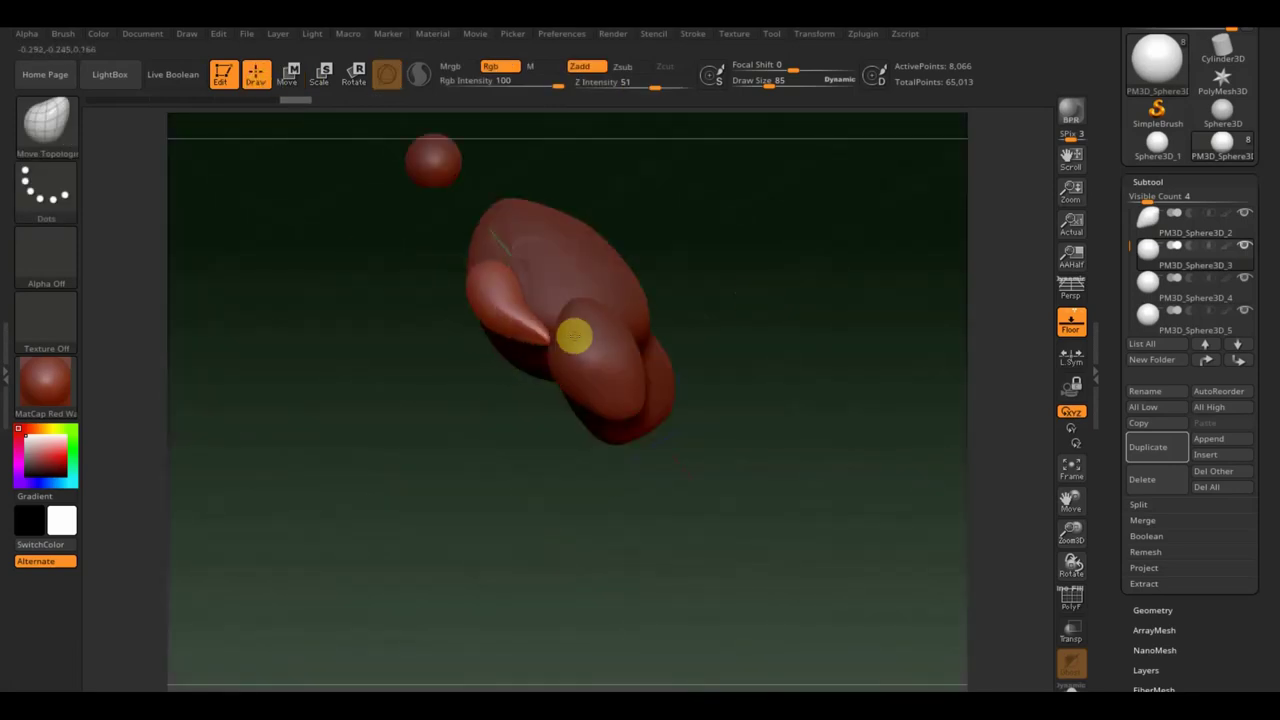
{"action": "mouse_move", "coordinate": [663, 309]}
{"action": "left_mouse_down"}
{"action": "mouse_move", "coordinate": [748, 226]}
{"action": "mouse_move", "coordinate": [743, 274]}
{"action": "left_mouse_up"}
{"action": "mouse_move", "coordinate": [503, 291]}
{"action": "left_mouse_down"}
{"action": "mouse_move", "coordinate": [449, 289]}
{"action": "mouse_move", "coordinate": [440, 259]}
{"action": "left_mouse_up"}
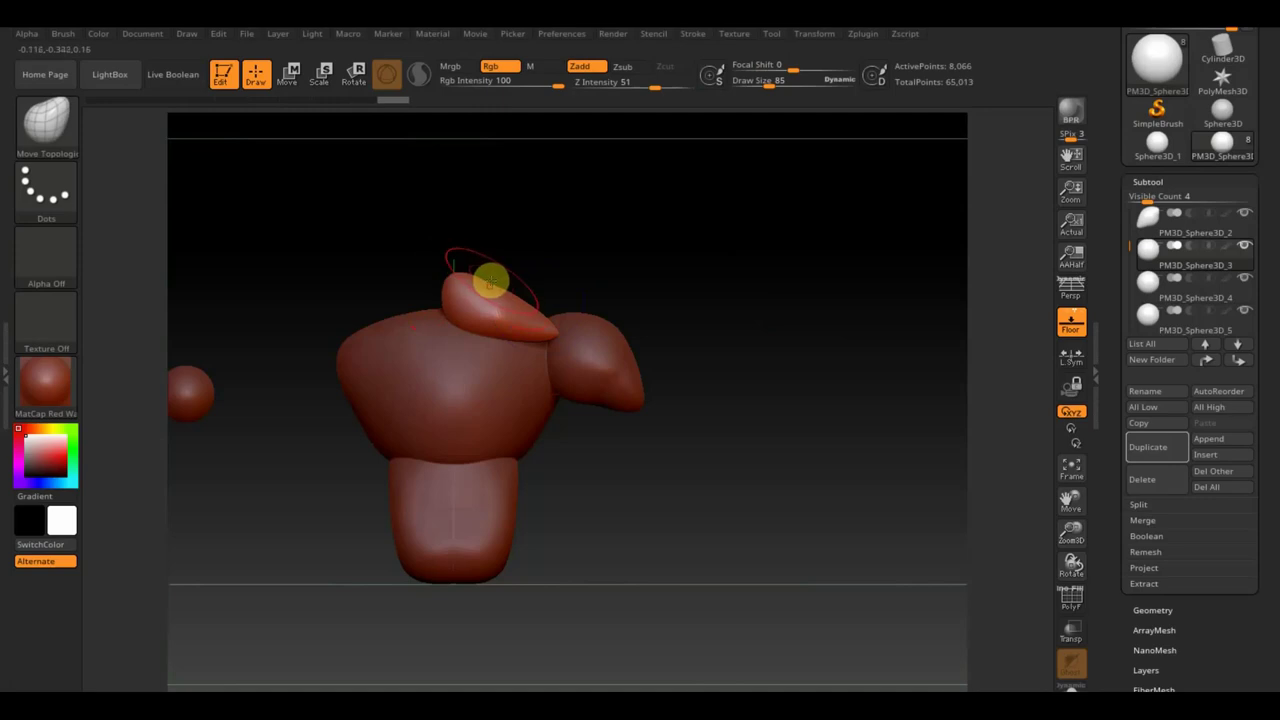
{"action": "left_click_drag", "start_coordinate": [649, 286], "coordinate": [597, 348]}
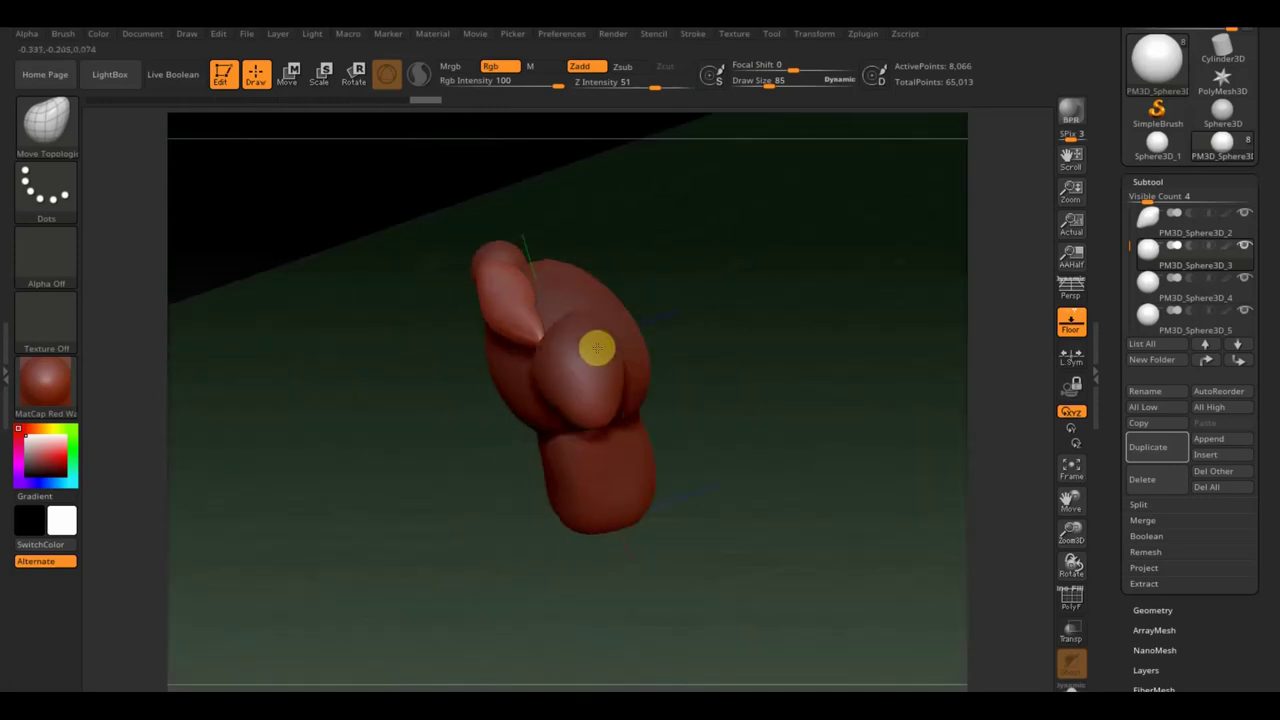
{"action": "left_click_drag", "start_coordinate": [637, 306], "coordinate": [730, 290], "text": "shift"}
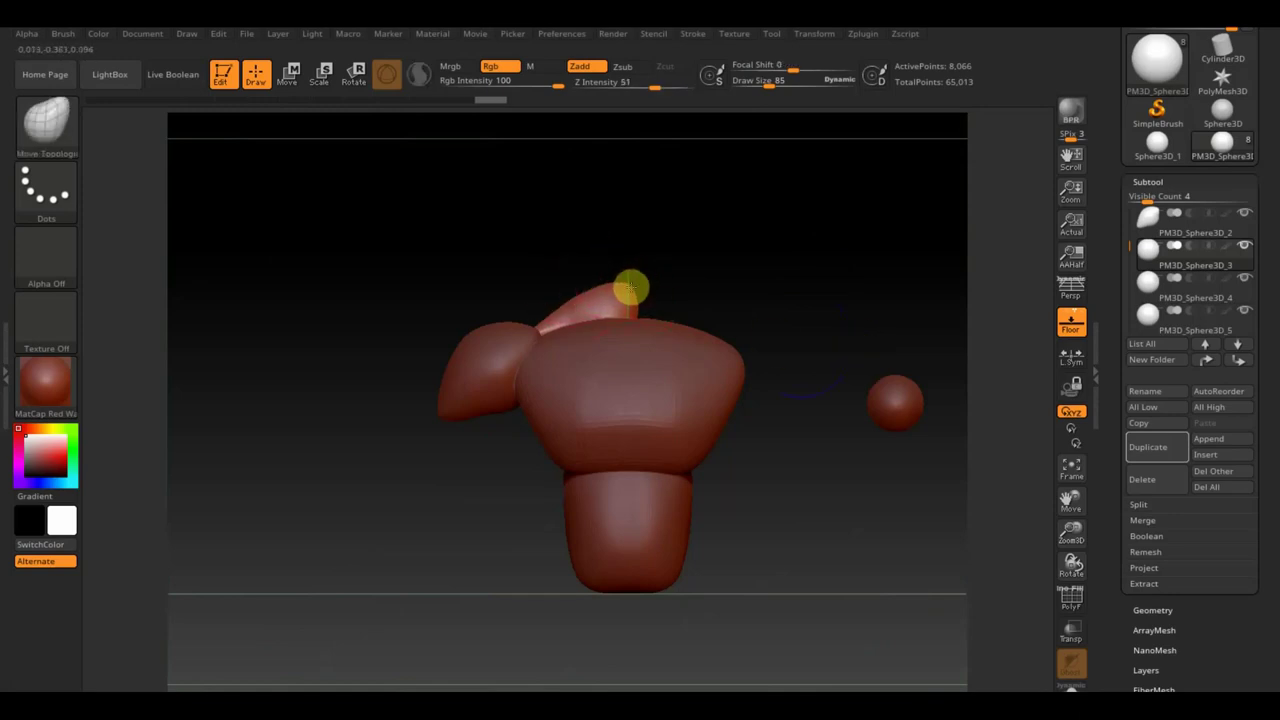
{"action": "left_click_drag", "start_coordinate": [849, 294], "coordinate": [726, 317], "text": "alt"}
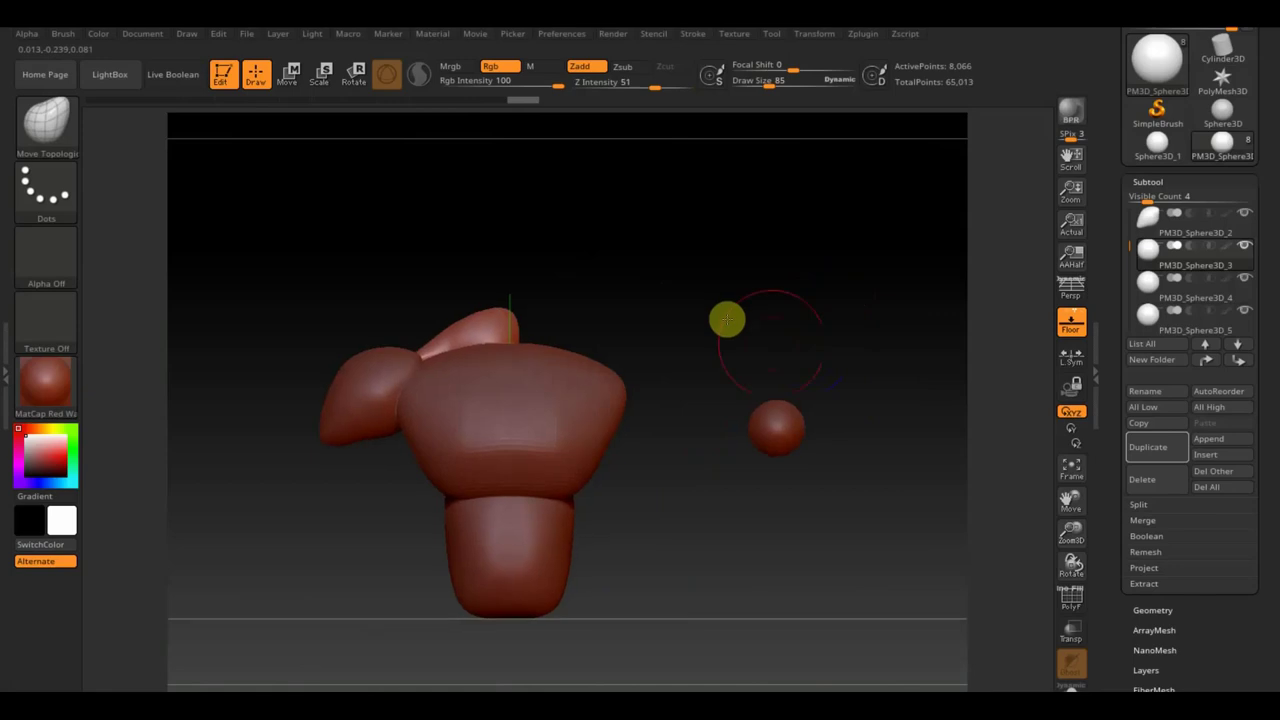
{"action": "left_click", "coordinate": [785, 433], "text": "alt"}
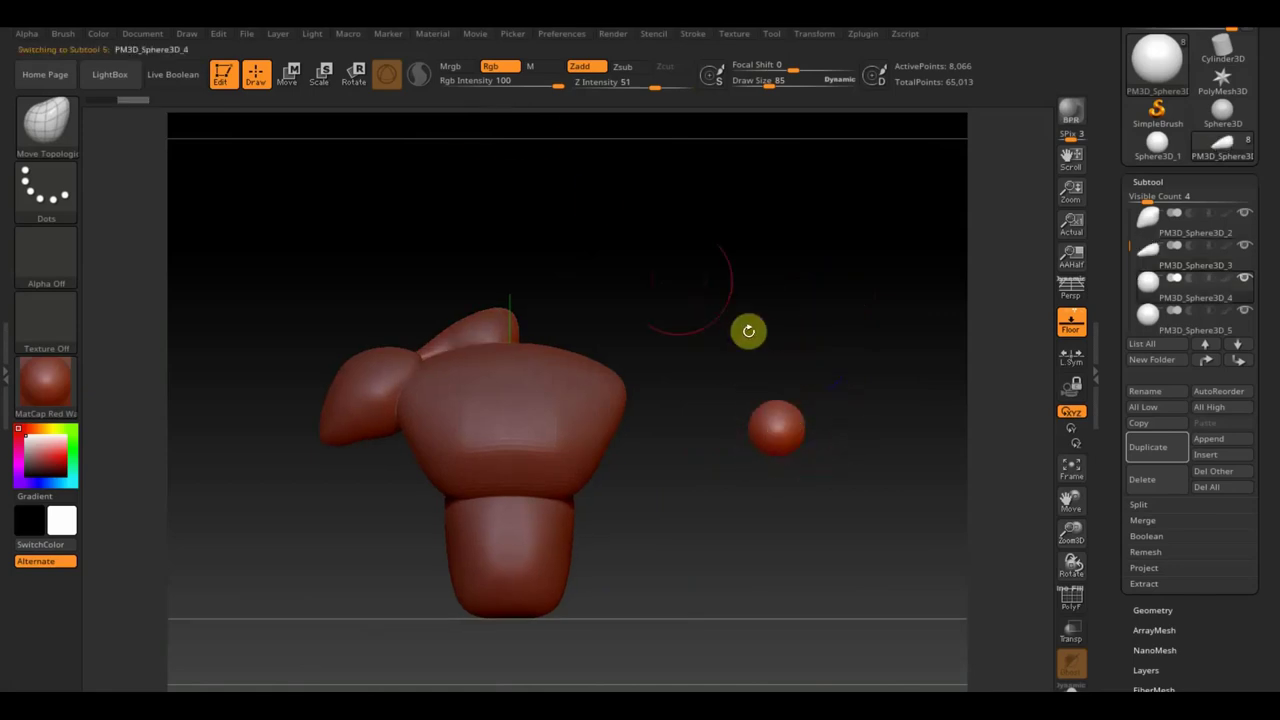
Move the small sphere onto the body and push it down into the chest as a rounded neck.
{"action": "left_click", "coordinate": [300, 80]}
{"action": "left_click_drag", "start_coordinate": [776, 322], "coordinate": [776, 220], "text": "alt"}
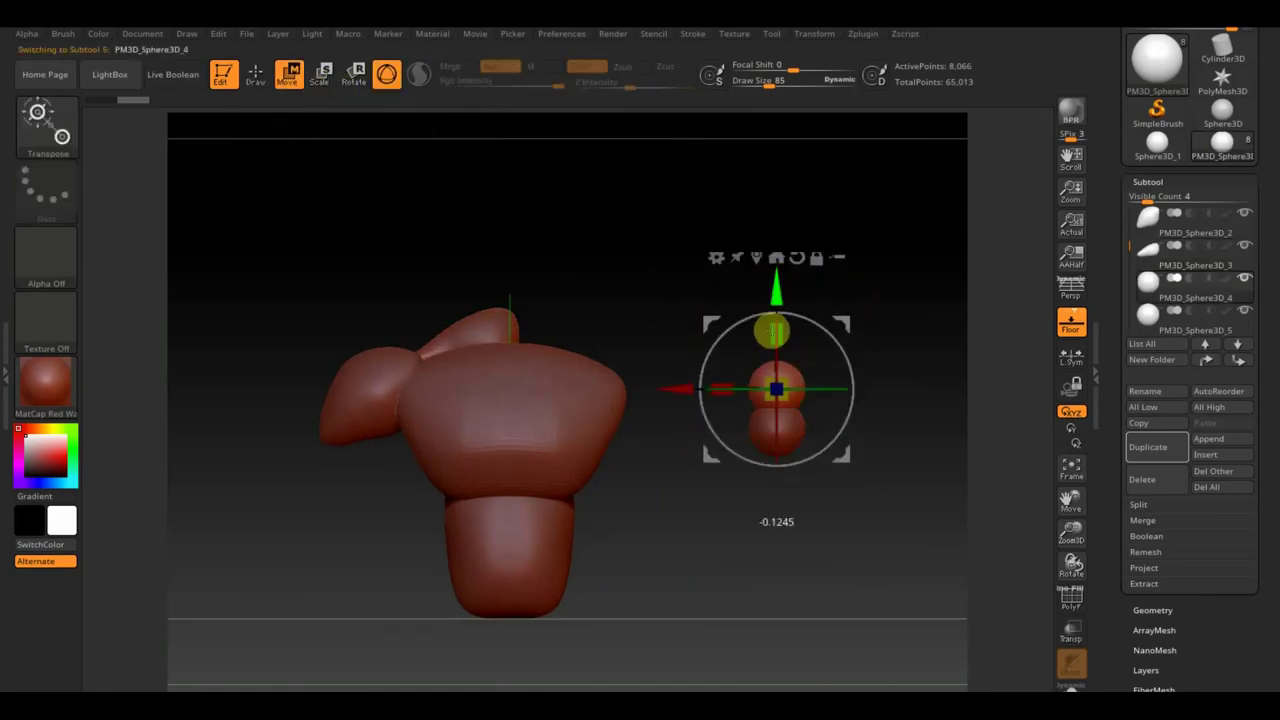
{"action": "left_click_drag", "start_coordinate": [668, 326], "coordinate": [398, 326], "text": "alt"}
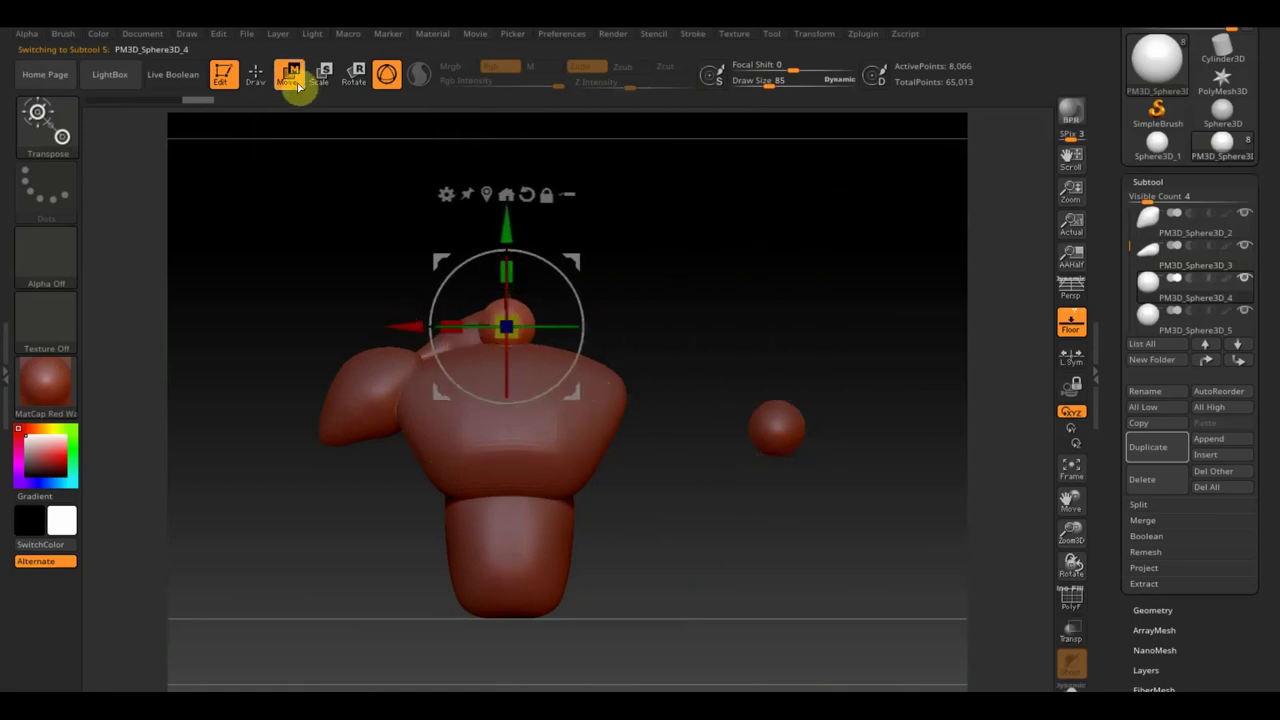
{"action": "left_click", "coordinate": [257, 76]}
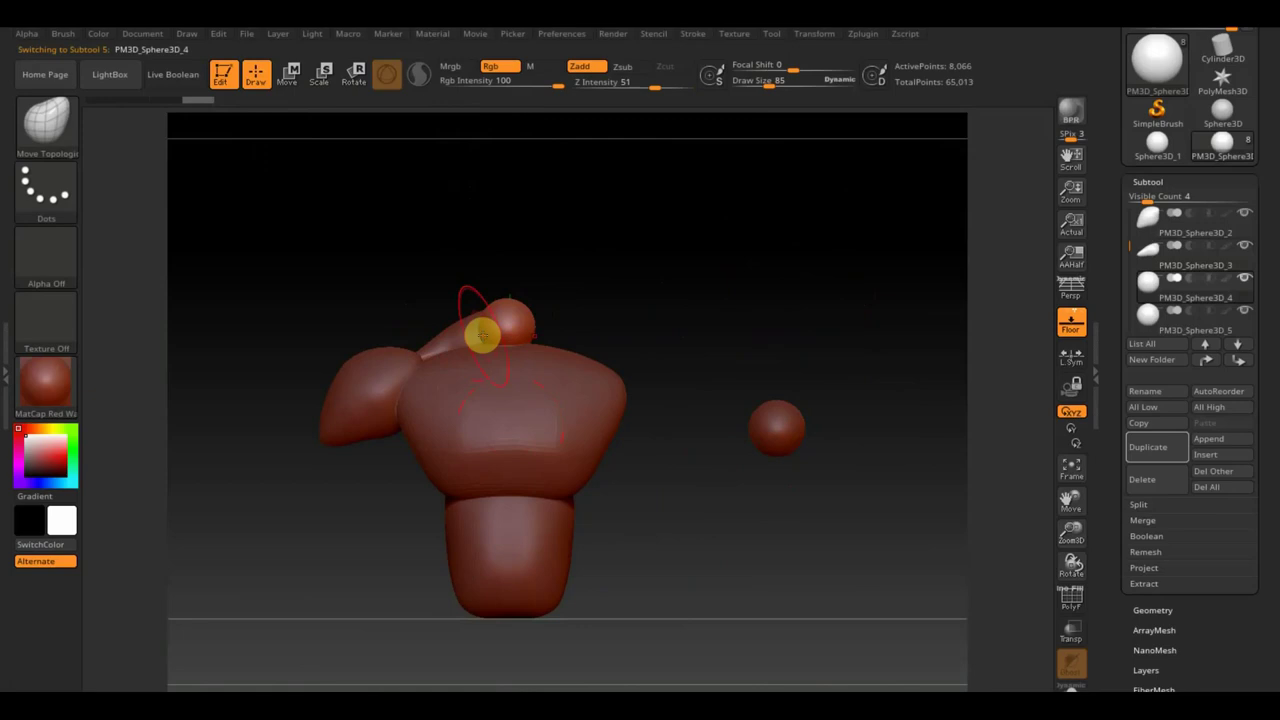
{"action": "left_click_drag", "start_coordinate": [484, 332], "coordinate": [457, 363]}
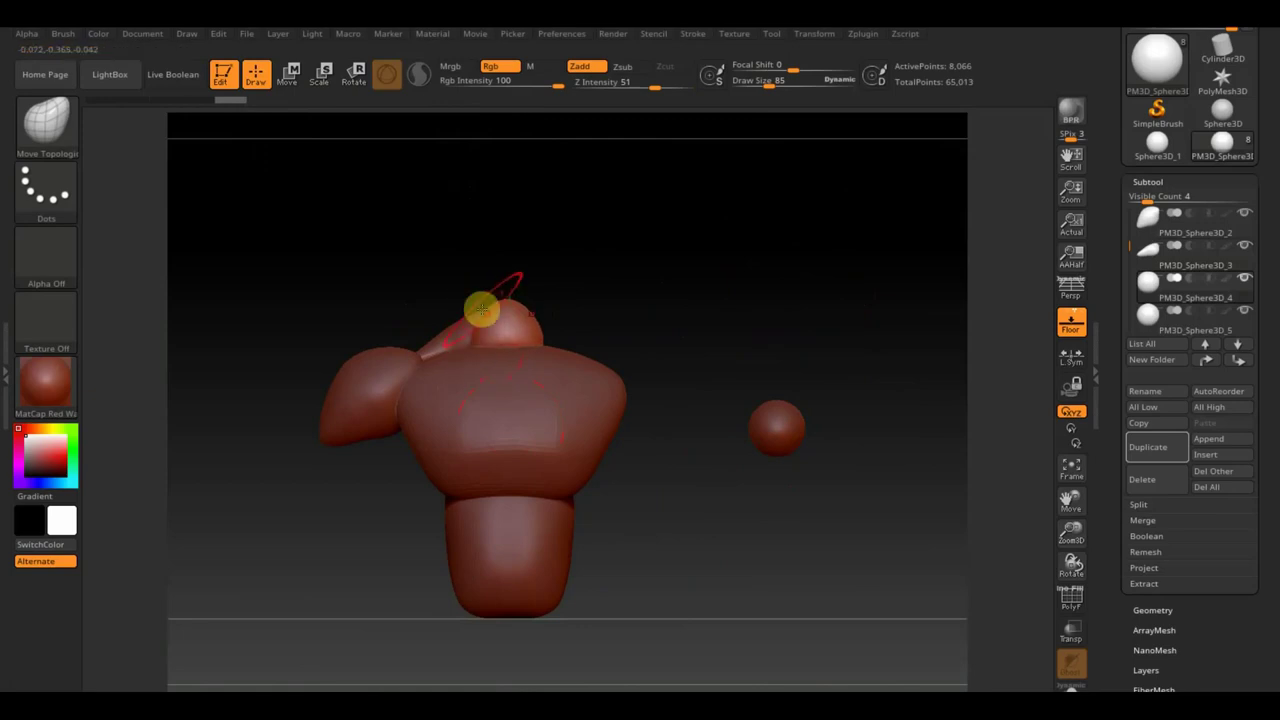
{"action": "mouse_move", "coordinate": [617, 269]}
{"action": "left_mouse_down"}
{"action": "mouse_move", "coordinate": [700, 309]}
{"action": "mouse_move", "coordinate": [513, 346]}
{"action": "left_mouse_up"}
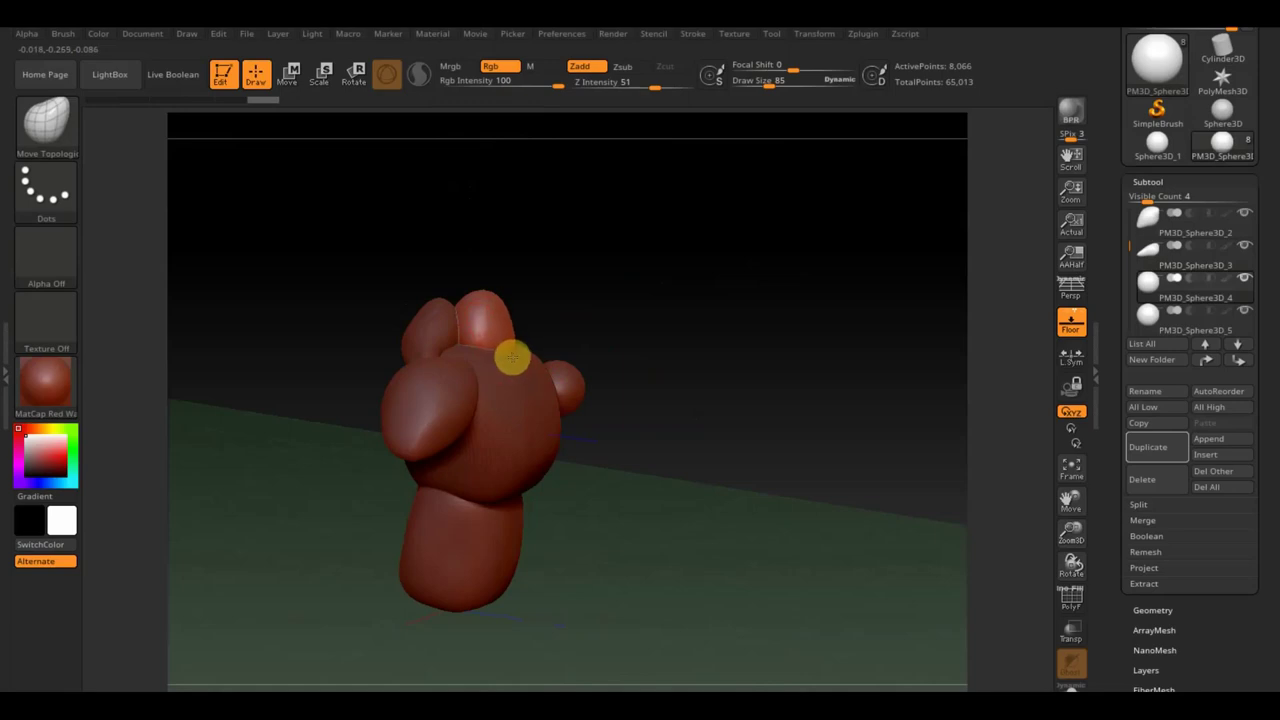
{"action": "mouse_move", "coordinate": [499, 302]}
{"action": "left_mouse_down"}
{"action": "mouse_move", "coordinate": [560, 263]}
{"action": "mouse_move", "coordinate": [606, 294]}
{"action": "mouse_move", "coordinate": [574, 309]}
{"action": "left_mouse_up"}
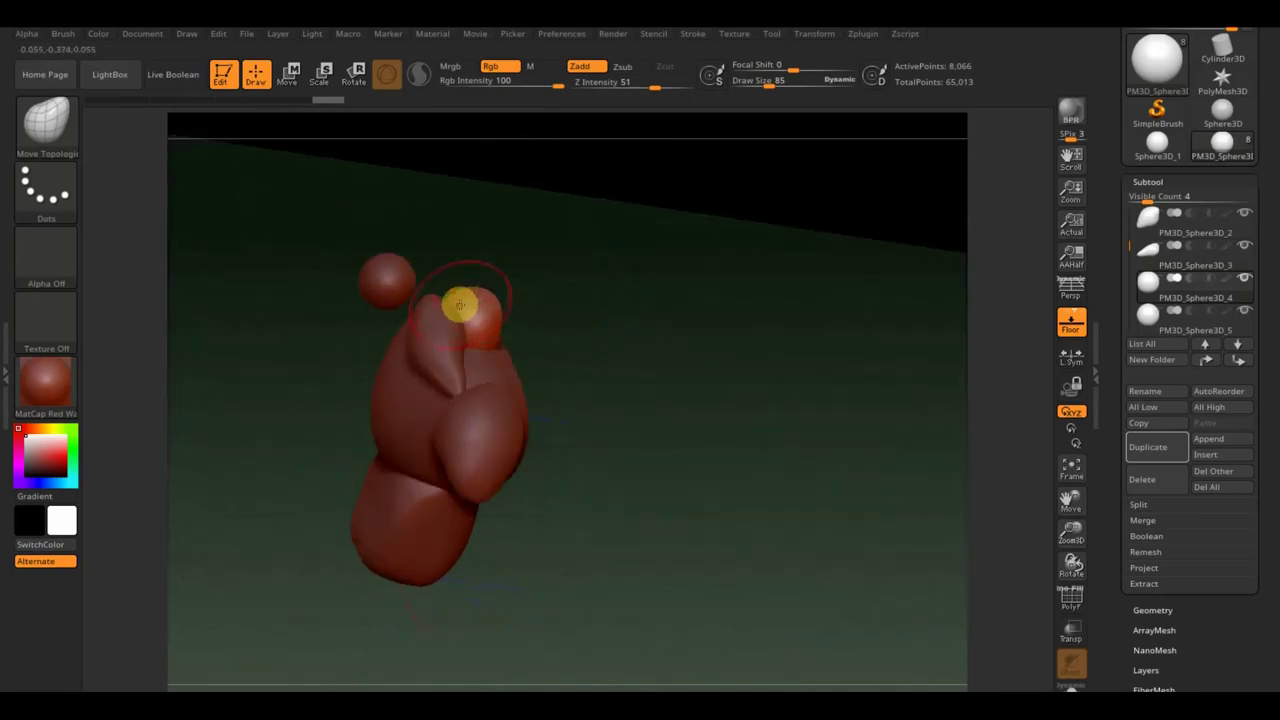
{"action": "mouse_move", "coordinate": [477, 286]}
{"action": "left_mouse_down"}
{"action": "mouse_move", "coordinate": [597, 260]}
{"action": "mouse_move", "coordinate": [560, 294]}
{"action": "mouse_move", "coordinate": [462, 293]}
{"action": "mouse_move", "coordinate": [583, 277]}
{"action": "mouse_move", "coordinate": [597, 294]}
{"action": "mouse_move", "coordinate": [663, 303]}
{"action": "left_mouse_up"}
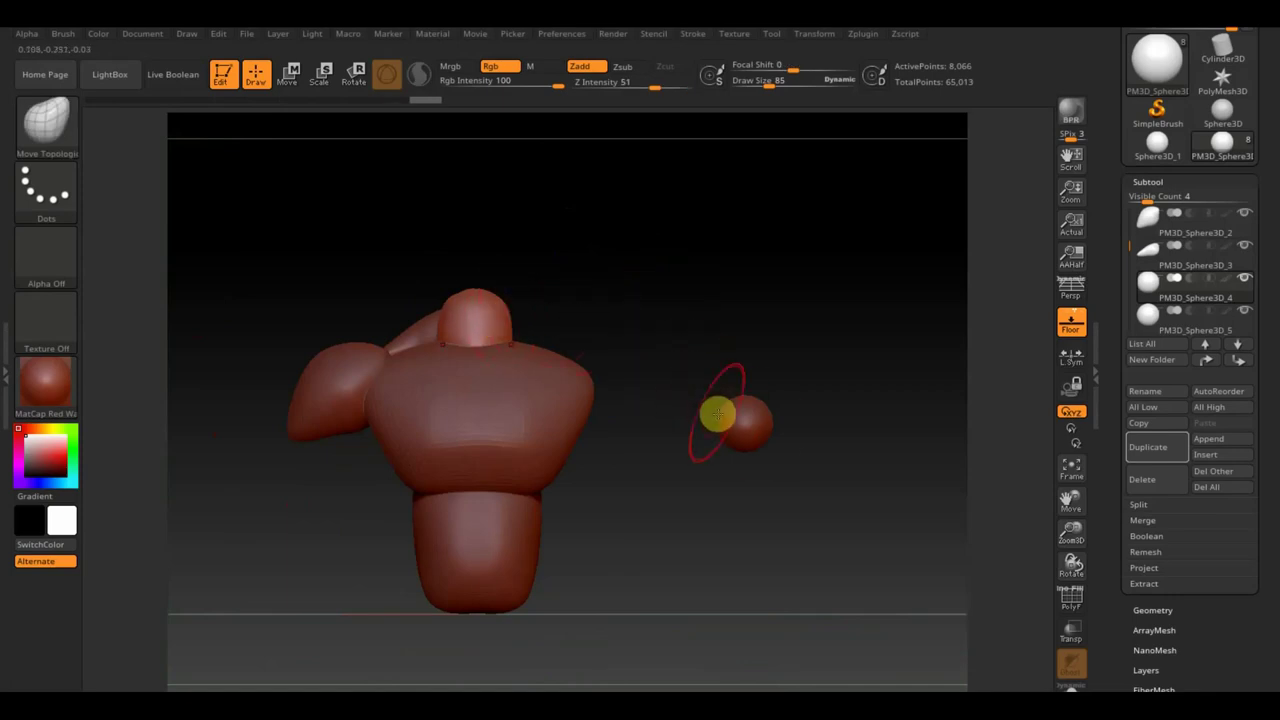
{"action": "left_click", "coordinate": [760, 431], "text": "alt"}
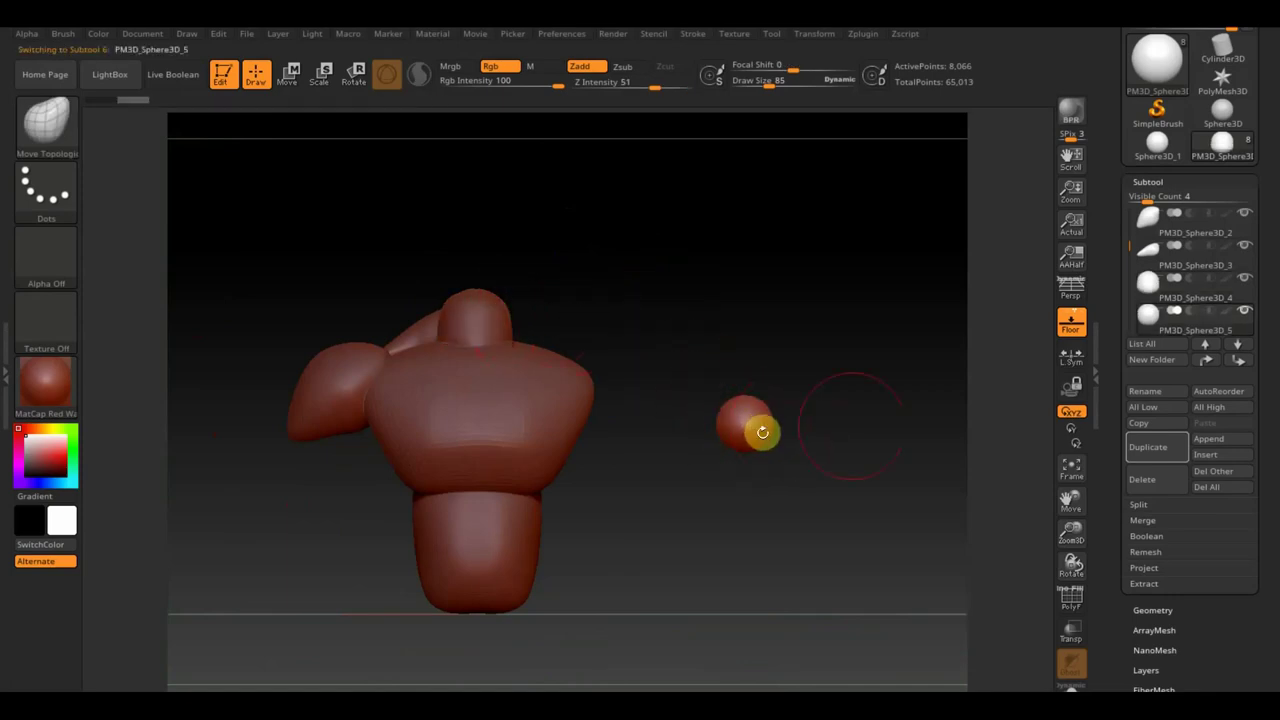
Duplicate the loose sphere and move the copy onto the neck, enlarging it slightly as a head.
{"action": "left_click", "coordinate": [1154, 452]}
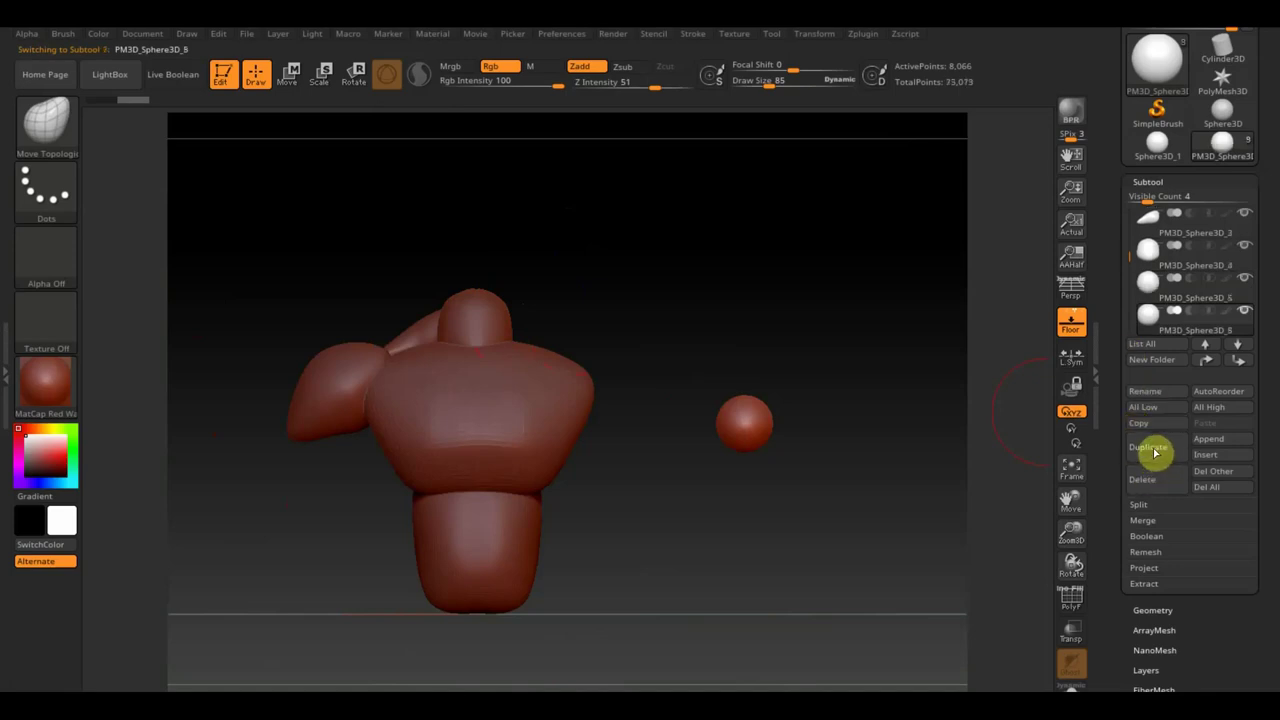
{"action": "left_click", "coordinate": [755, 432], "text": "alt"}
{"action": "left_click", "coordinate": [292, 72]}
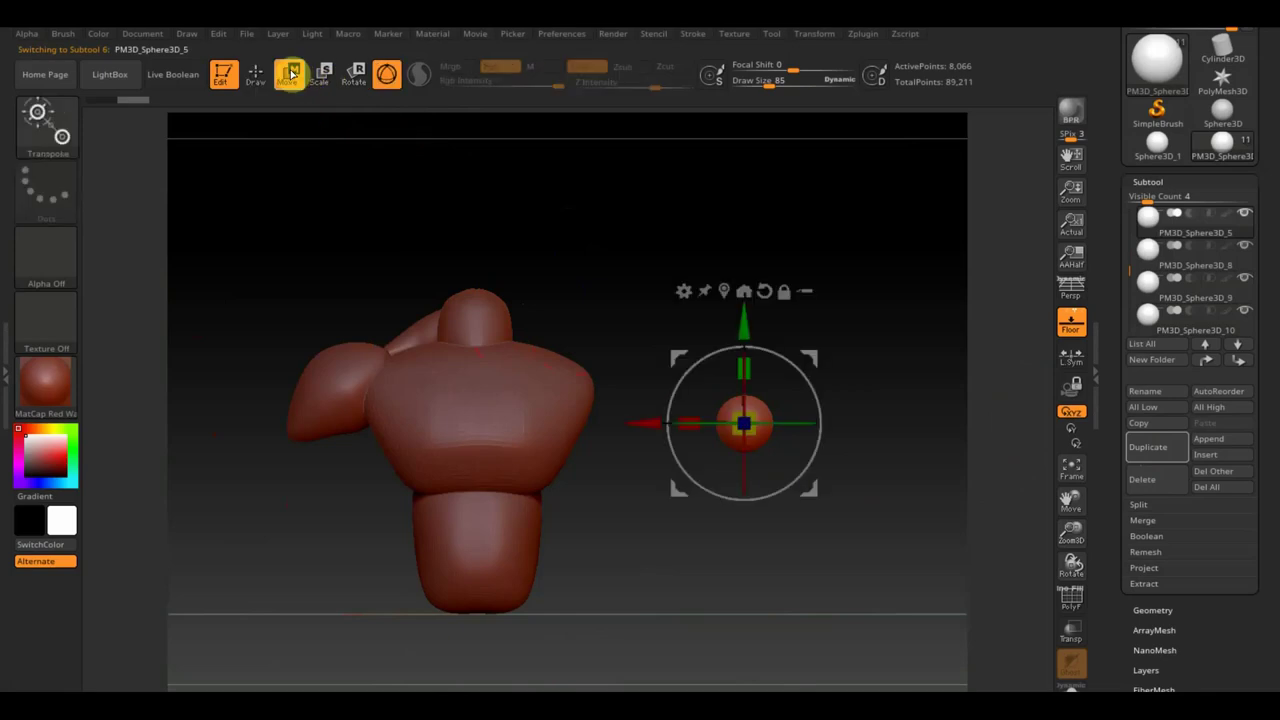
{"action": "mouse_move", "coordinate": [743, 340]}
{"action": "left_mouse_down", "text": "ctrl"}
{"action": "mouse_move", "coordinate": [741, 272]}
{"action": "mouse_move", "coordinate": [385, 275]}
{"action": "left_mouse_up", "text": "ctrl"}
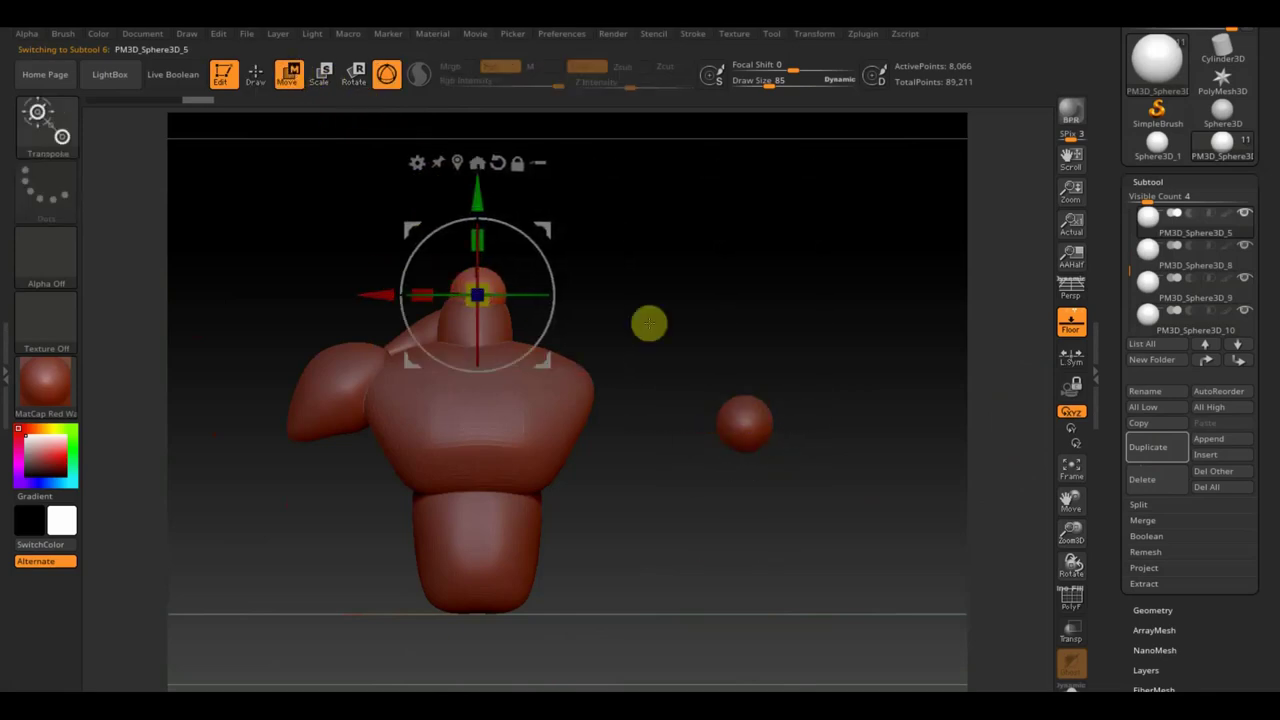
{"action": "left_click_drag", "start_coordinate": [649, 322], "coordinate": [740, 326]}
{"action": "left_click_drag", "start_coordinate": [580, 297], "coordinate": [605, 296]}
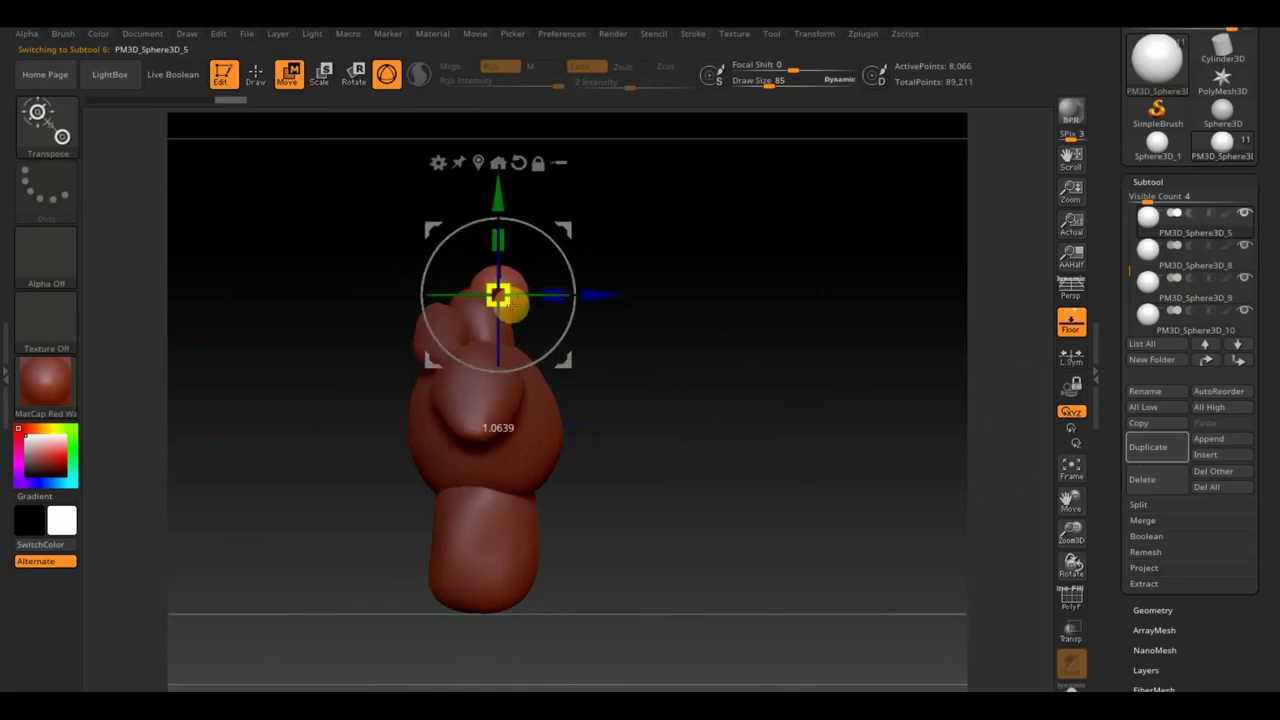
{"action": "left_click_drag", "start_coordinate": [506, 301], "coordinate": [514, 299]}
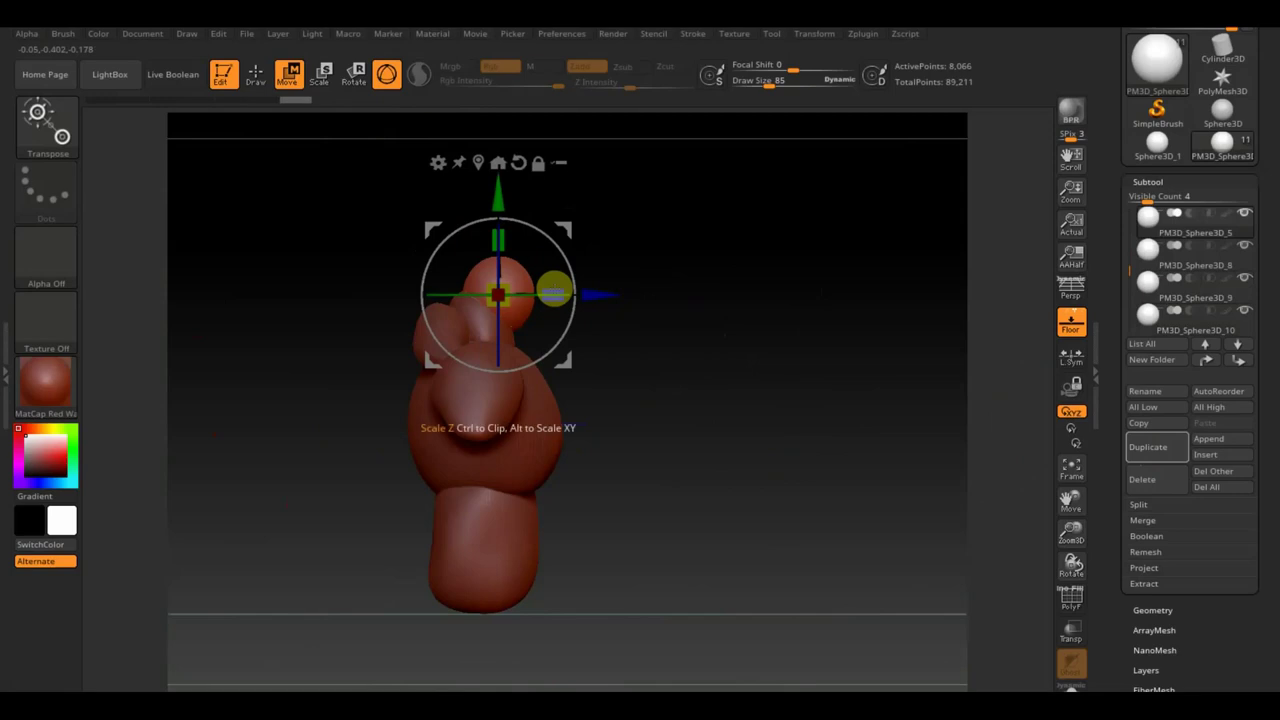
{"action": "left_click_drag", "start_coordinate": [594, 297], "coordinate": [589, 297]}
{"action": "left_click_drag", "start_coordinate": [493, 203], "coordinate": [493, 192]}
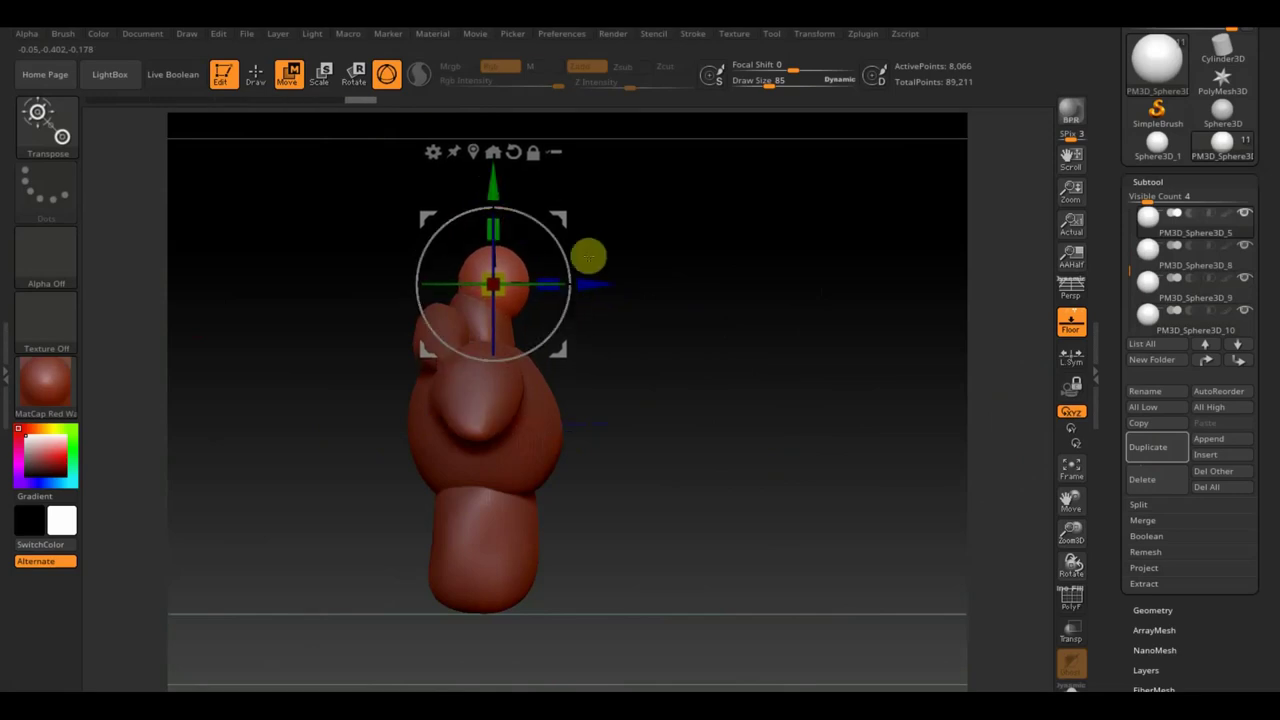
{"action": "left_click_drag", "start_coordinate": [593, 284], "coordinate": [596, 284]}
Try pulling a pointed beak out of the head, undo it, and select the loose sphere.
{"action": "left_click", "coordinate": [256, 73]}
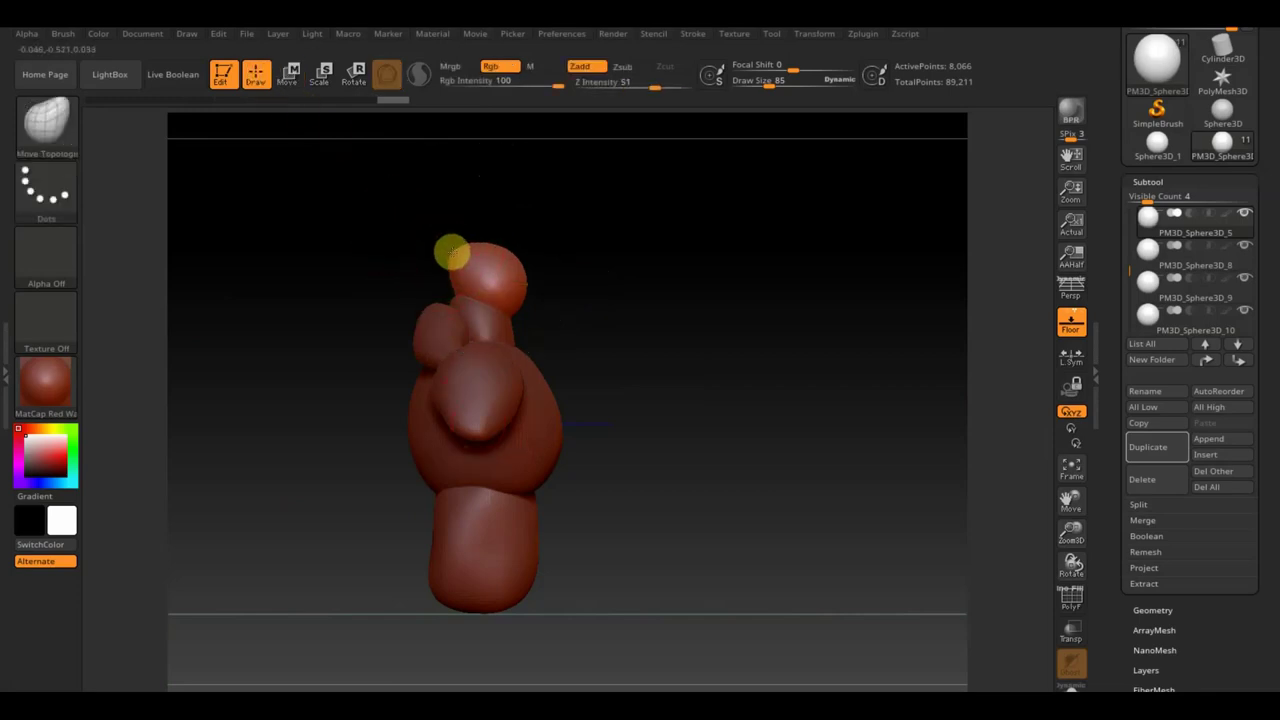
{"action": "left_click_drag", "start_coordinate": [451, 253], "coordinate": [496, 256]}
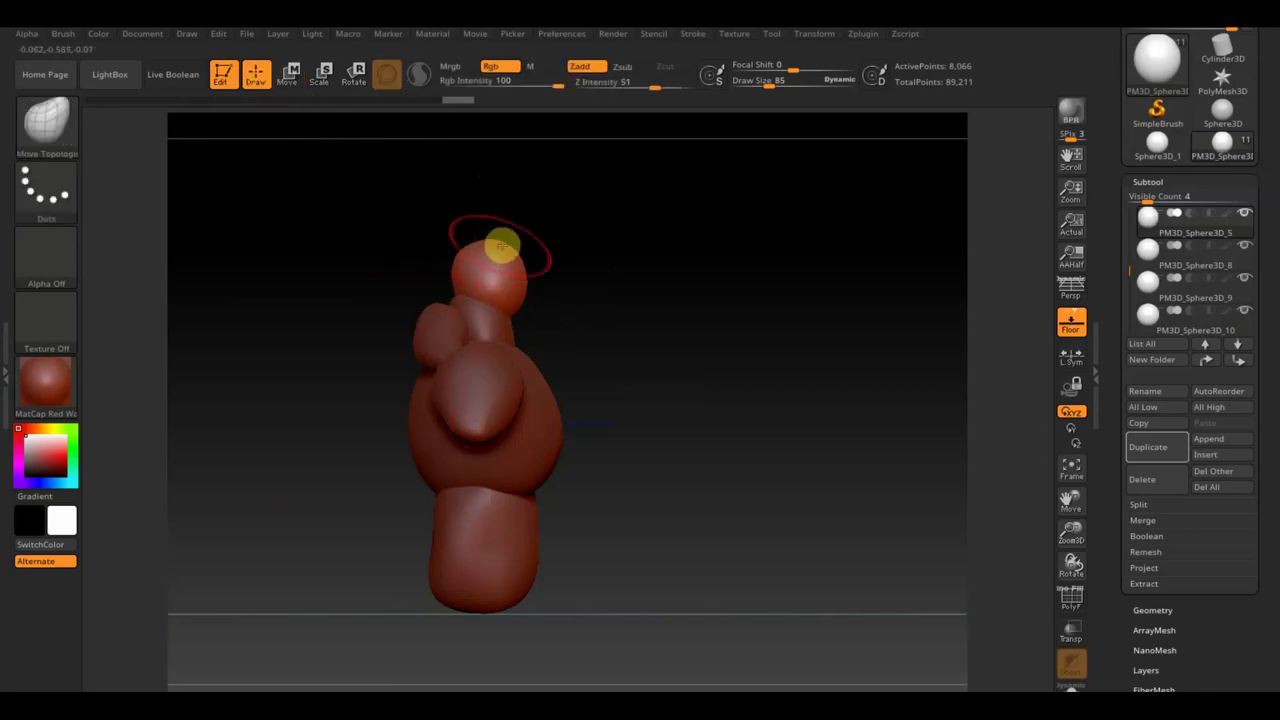
{"action": "mouse_move", "coordinate": [461, 247]}
{"action": "left_mouse_down"}
{"action": "mouse_move", "coordinate": [589, 260]}
{"action": "mouse_move", "coordinate": [640, 289]}
{"action": "mouse_move", "coordinate": [603, 351]}
{"action": "left_mouse_up"}
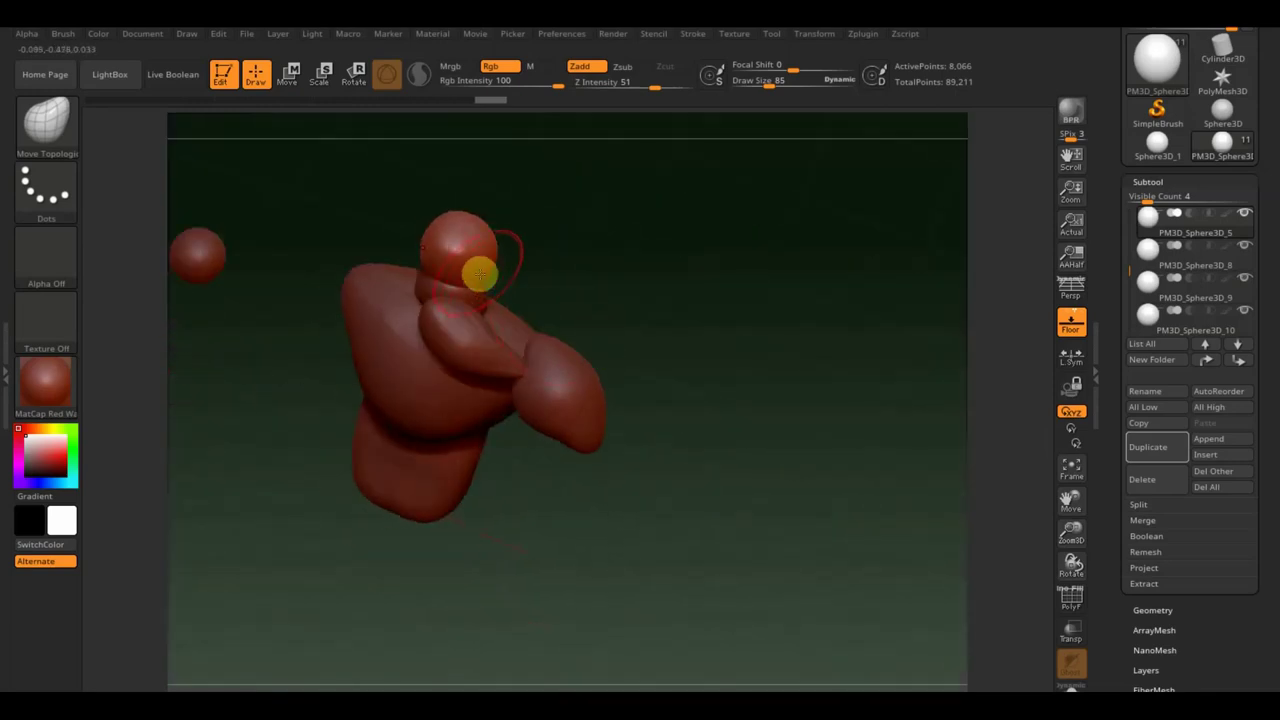
{"action": "mouse_move", "coordinate": [475, 268]}
{"action": "left_mouse_down"}
{"action": "mouse_move", "coordinate": [517, 220]}
{"action": "mouse_move", "coordinate": [600, 249]}
{"action": "left_mouse_up"}
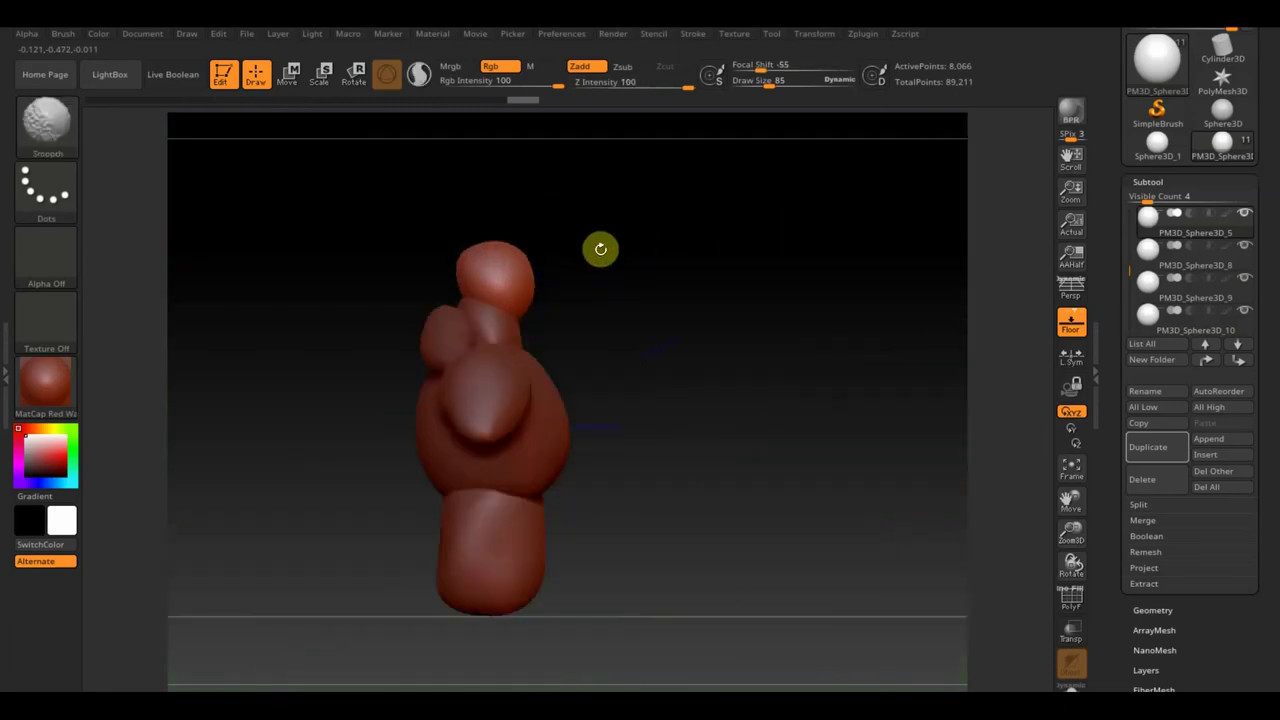
{"action": "left_click_drag", "start_coordinate": [526, 311], "coordinate": [583, 330]}
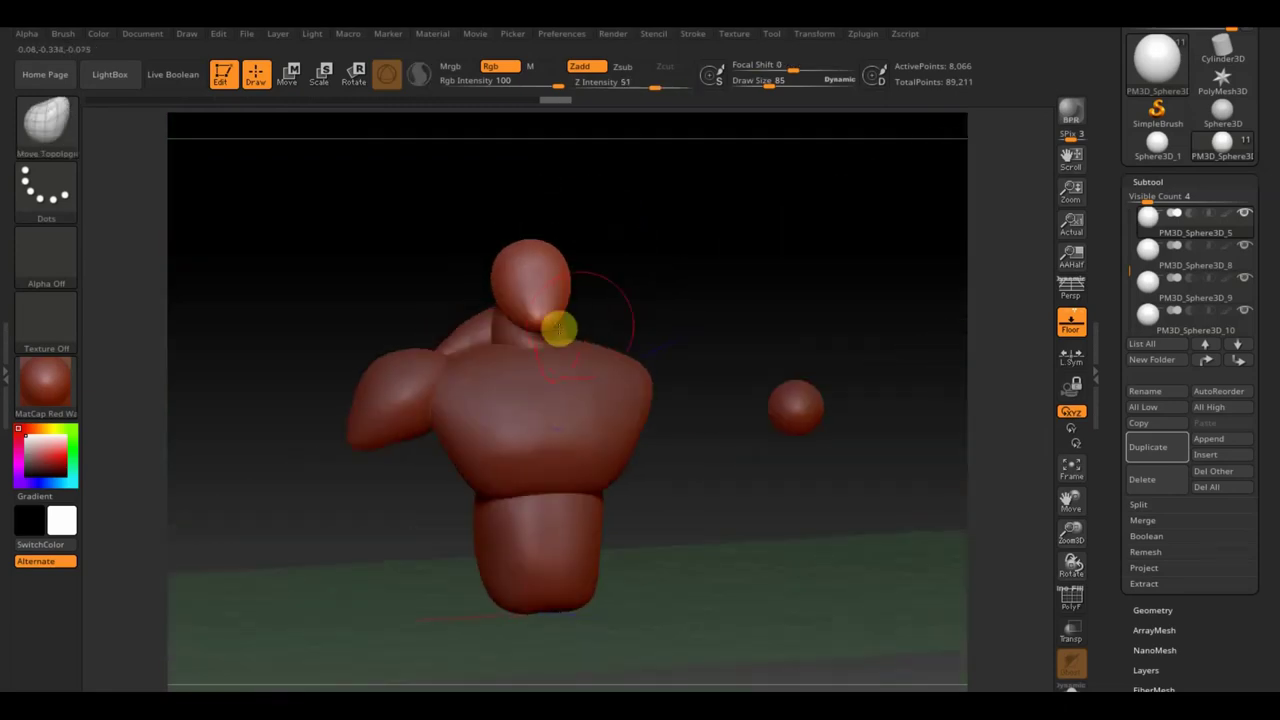
{"action": "left_click_drag", "start_coordinate": [674, 300], "coordinate": [722, 318]}
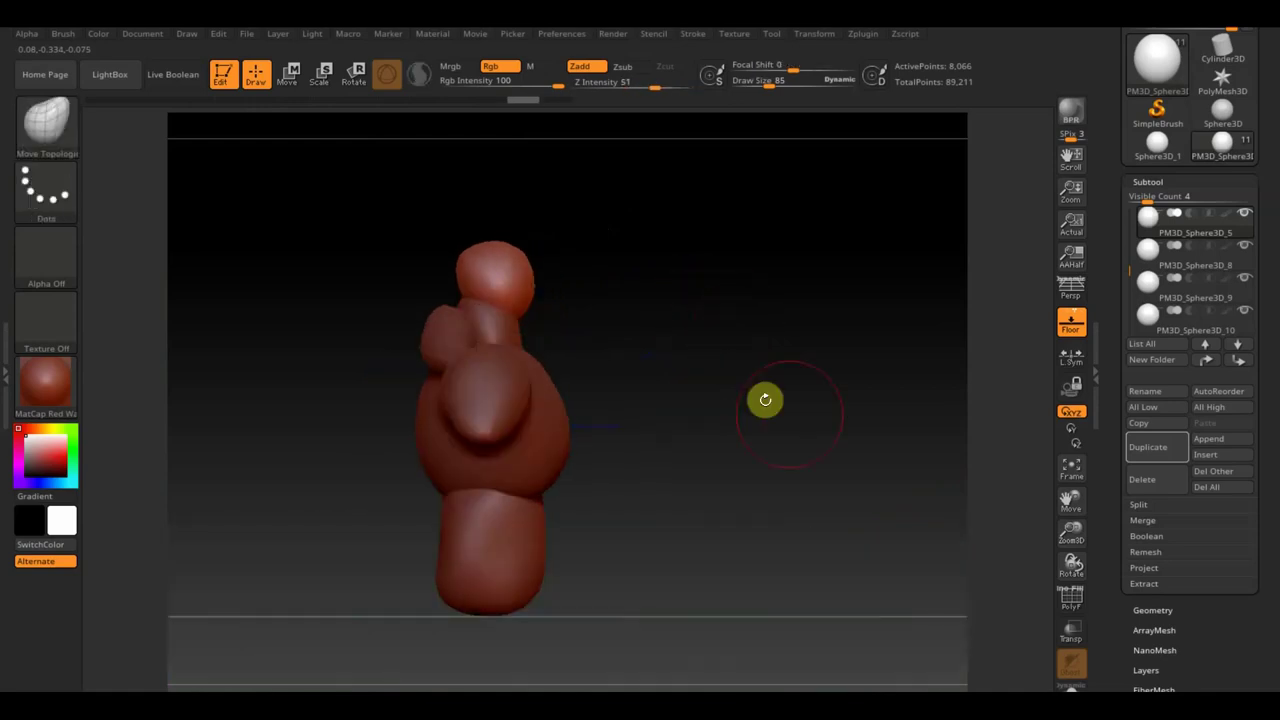
{"action": "key", "text": "ctrl+z"}
{"action": "key", "text": "ctrl+z"}
{"action": "key", "text": "ctrl+z"}
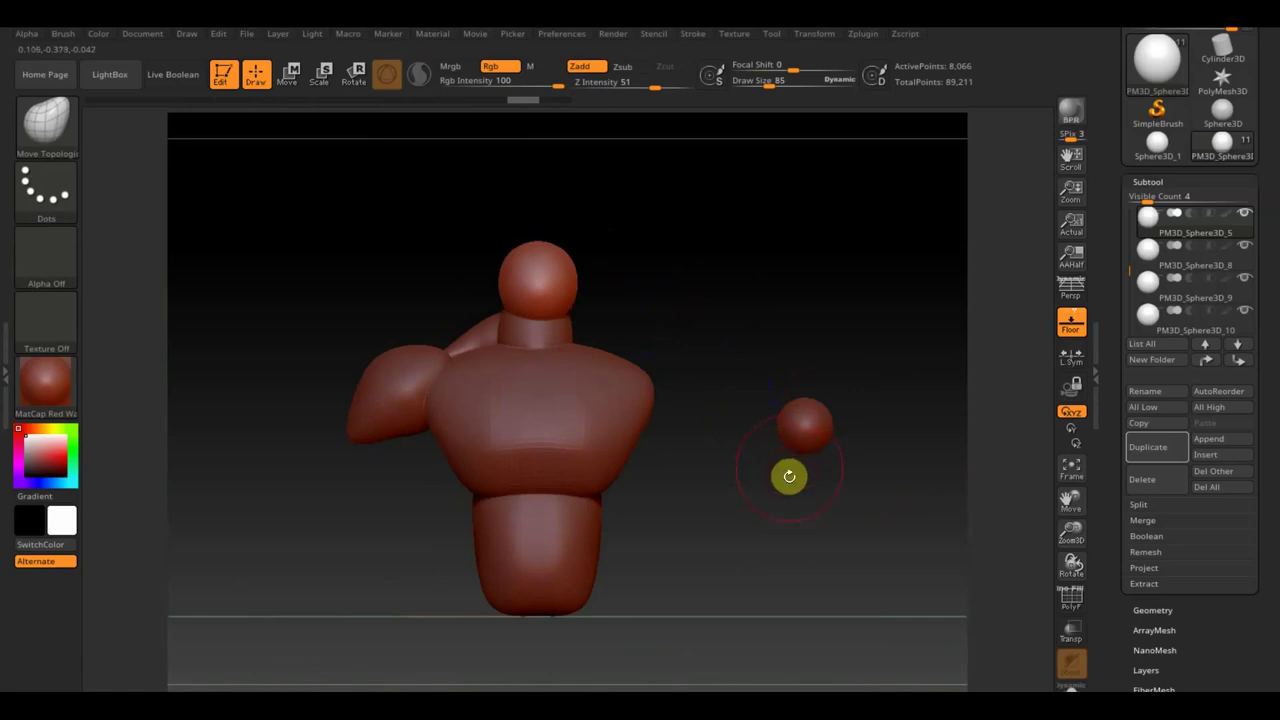
{"action": "left_click", "coordinate": [806, 433], "text": "alt"}
Reposition the small sphere up toward the neck with the transform gizmo.
{"action": "left_click", "coordinate": [289, 72]}
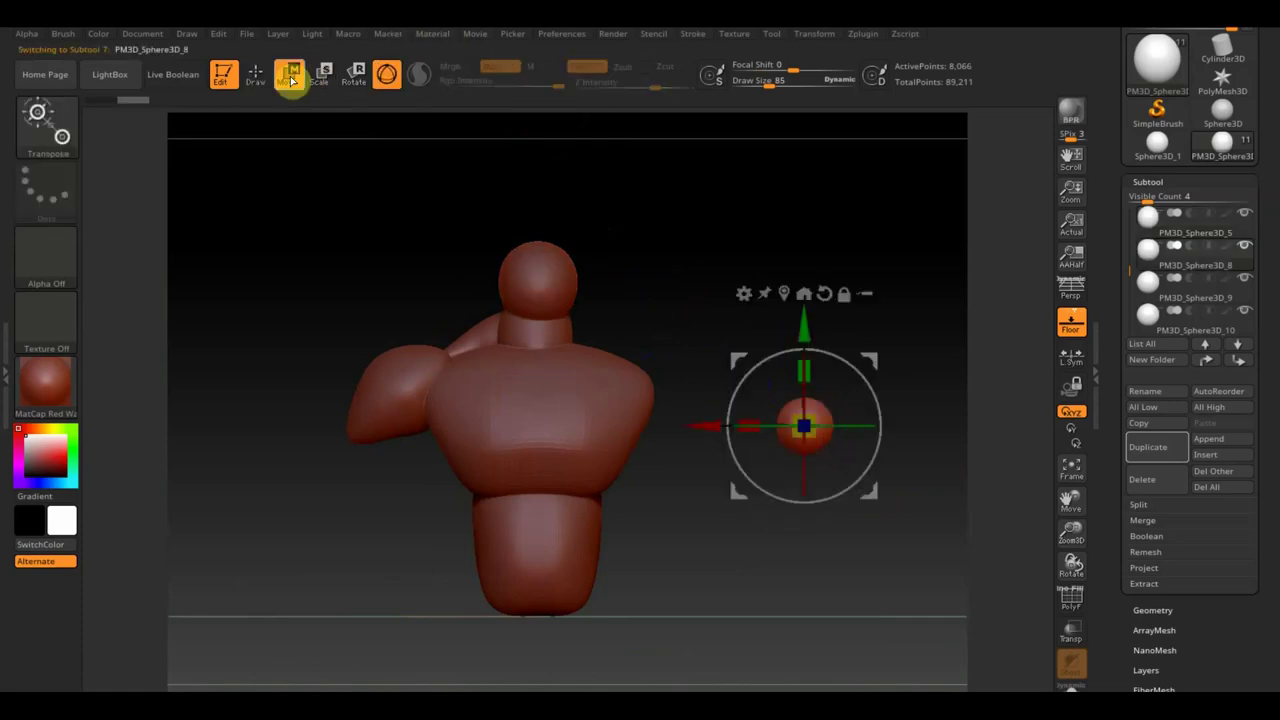
{"action": "left_click_drag", "start_coordinate": [810, 410], "coordinate": [530, 420], "text": "alt"}
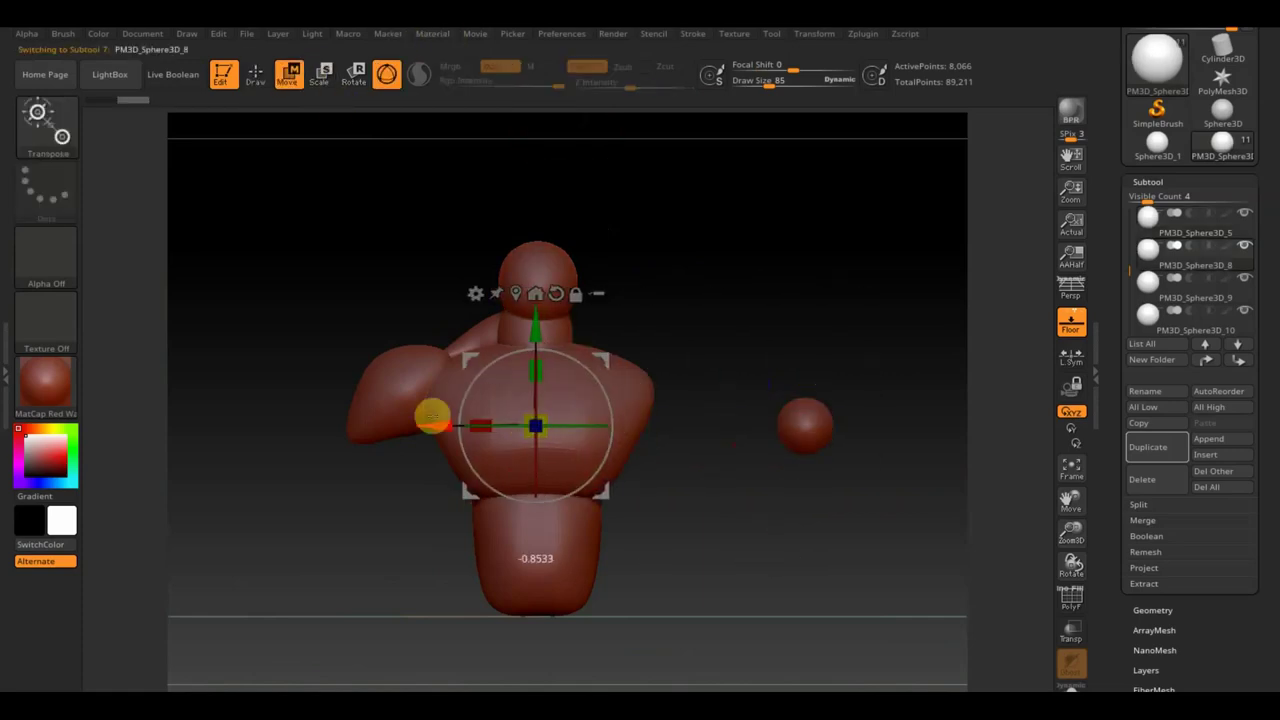
{"action": "mouse_move", "coordinate": [506, 335]}
{"action": "left_mouse_down", "text": "alt"}
{"action": "mouse_move", "coordinate": [576, 212]}
{"action": "mouse_move", "coordinate": [826, 329]}
{"action": "left_mouse_up", "text": "alt"}
{"action": "left_click_drag", "start_coordinate": [689, 314], "coordinate": [667, 307]}
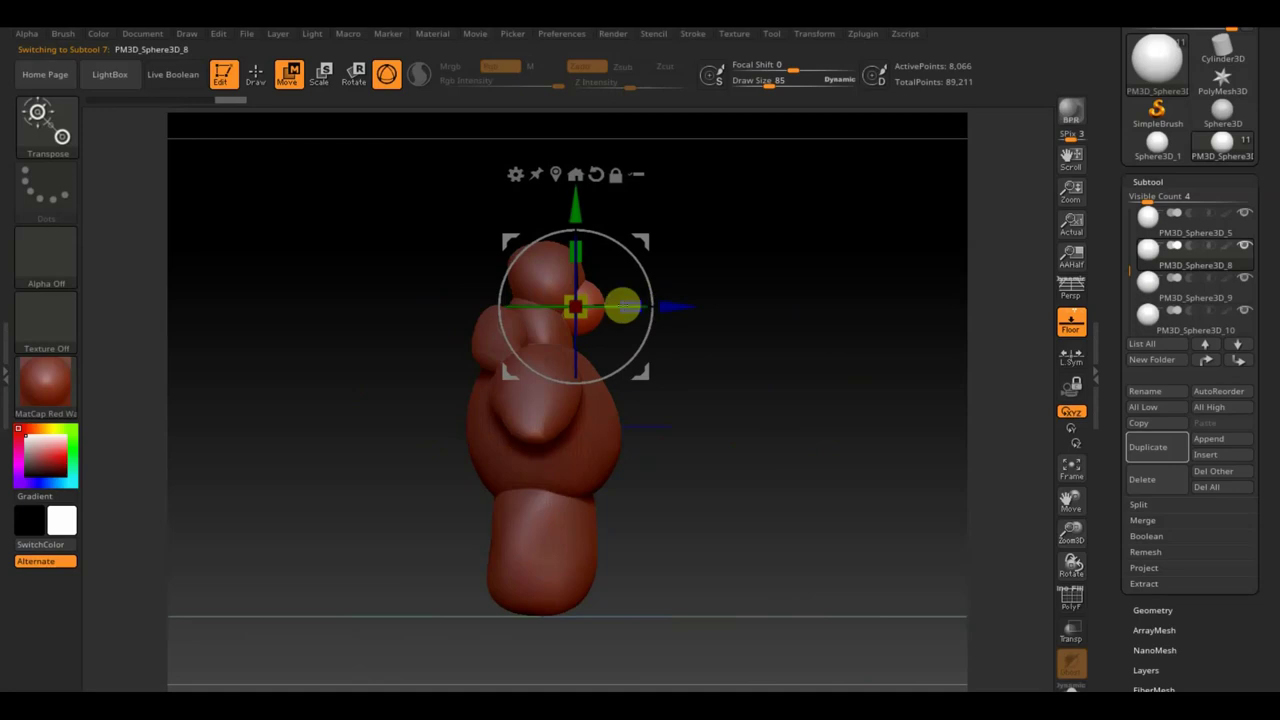
{"action": "left_click", "coordinate": [255, 74]}
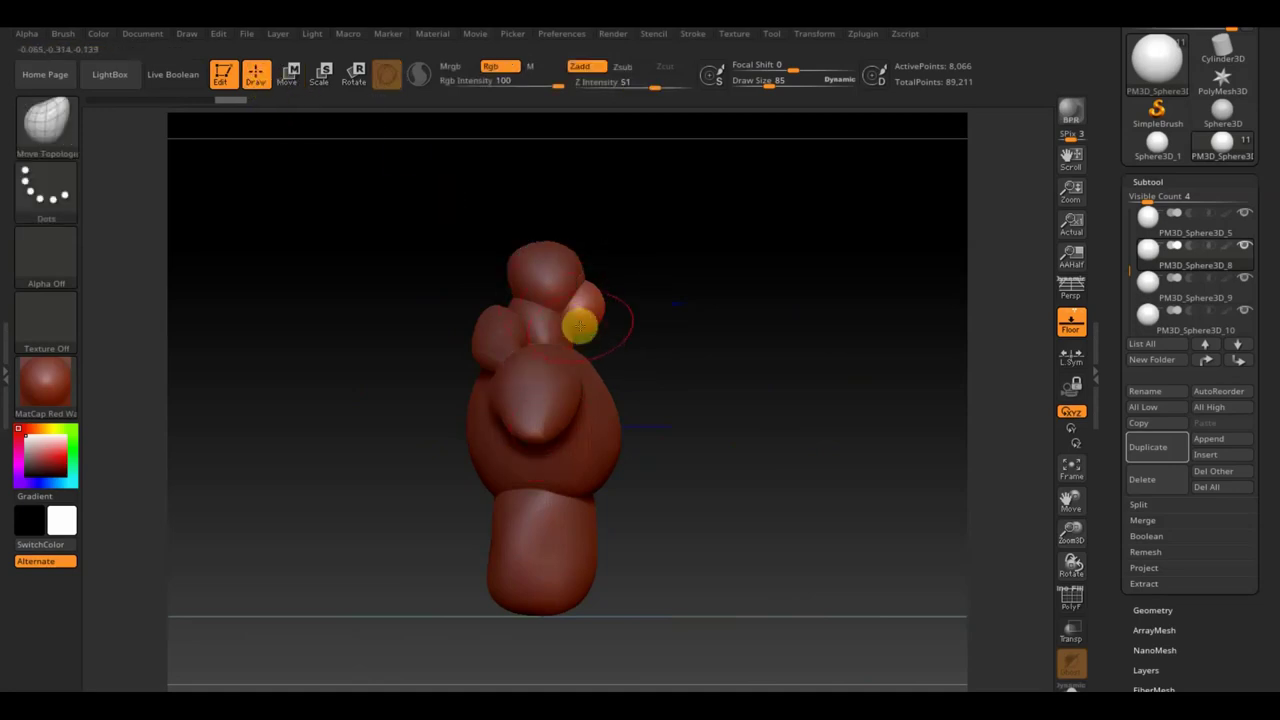
{"action": "mouse_move", "coordinate": [580, 318]}
{"action": "left_mouse_down"}
{"action": "mouse_move", "coordinate": [600, 300]}
{"action": "mouse_move", "coordinate": [740, 309]}
{"action": "left_mouse_up"}
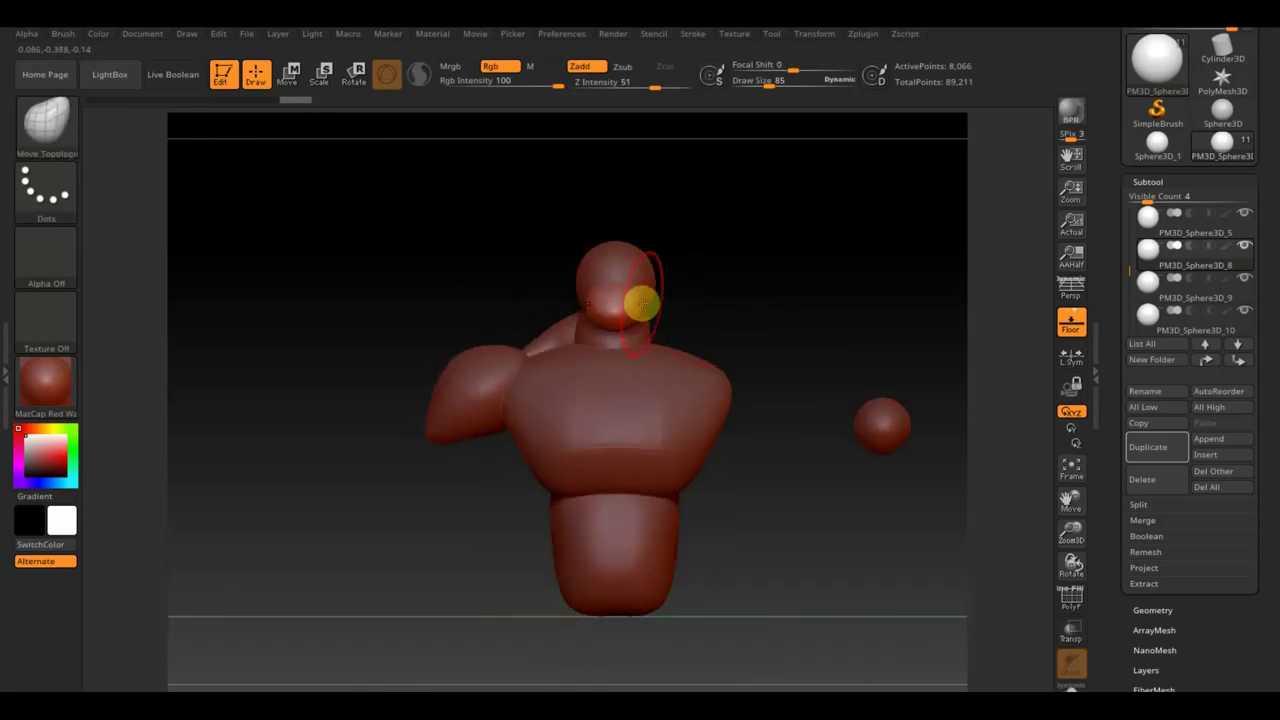
{"action": "mouse_move", "coordinate": [652, 304]}
{"action": "left_mouse_down"}
{"action": "mouse_move", "coordinate": [720, 303]}
{"action": "mouse_move", "coordinate": [646, 303]}
{"action": "left_mouse_up"}
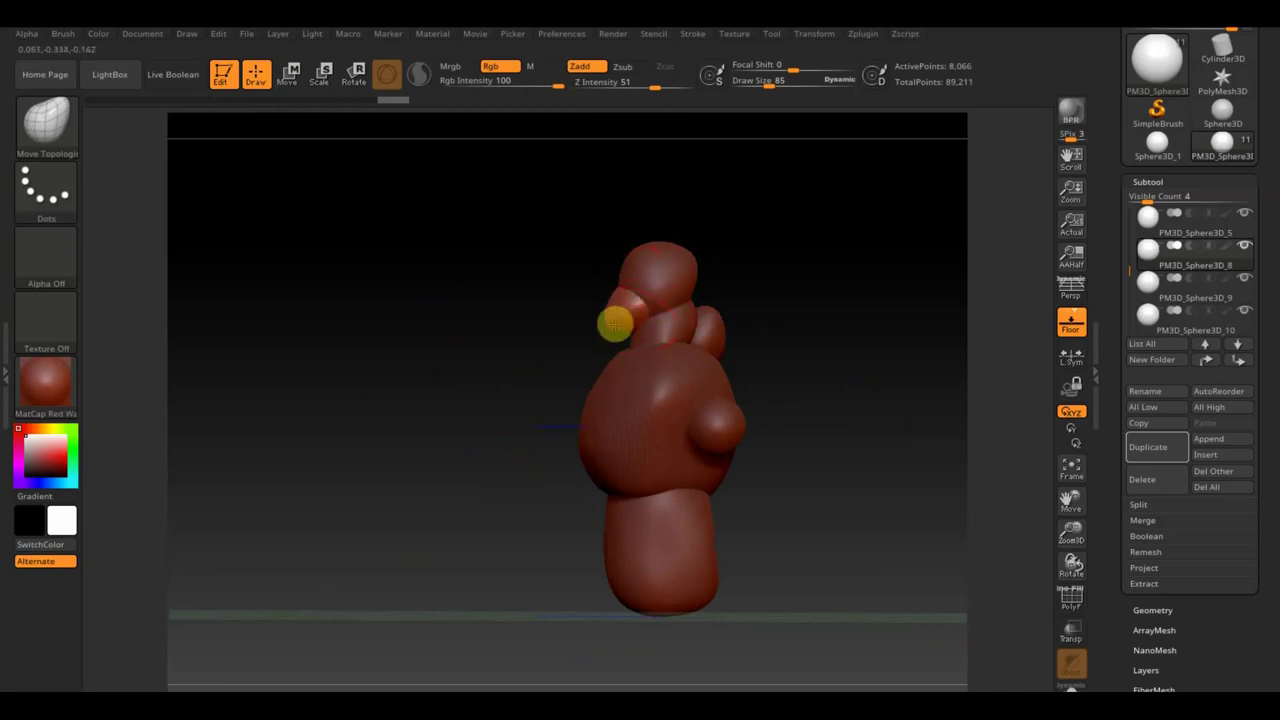
{"action": "mouse_move", "coordinate": [620, 289]}
{"action": "left_mouse_down"}
{"action": "mouse_move", "coordinate": [829, 289]}
{"action": "mouse_move", "coordinate": [757, 323]}
{"action": "left_mouse_up"}
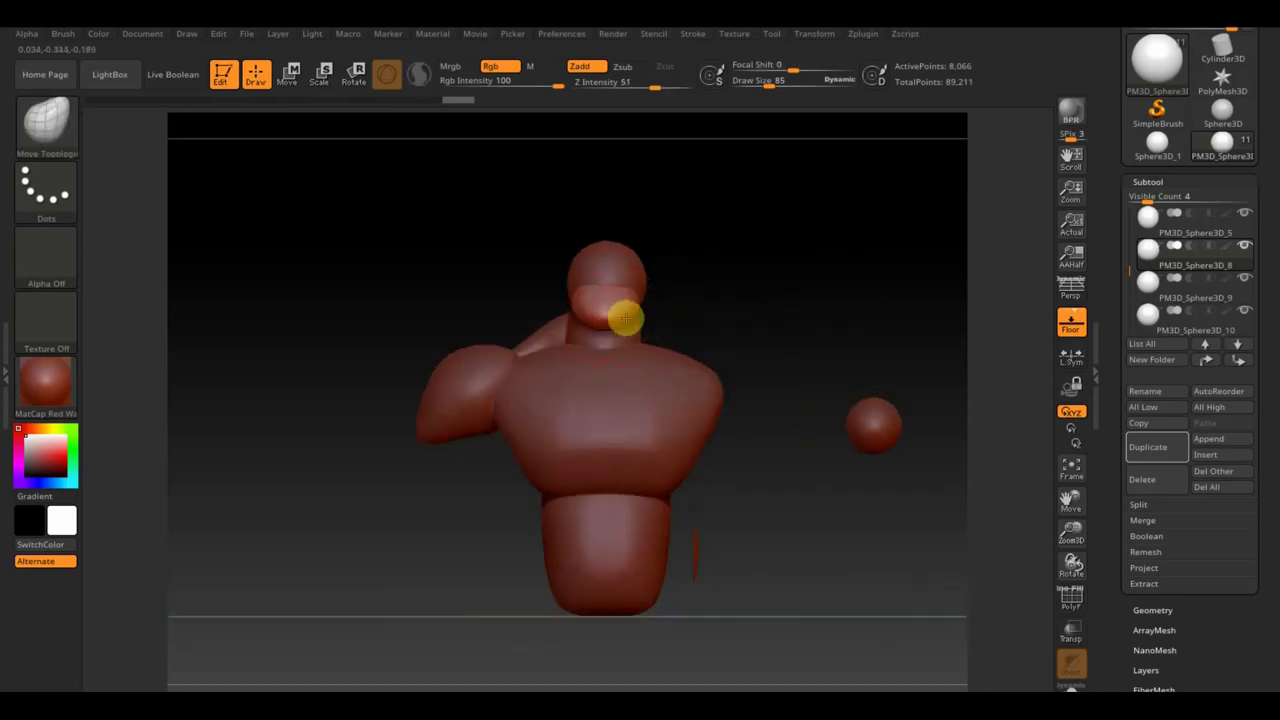
{"action": "mouse_move", "coordinate": [578, 302]}
{"action": "left_mouse_down"}
{"action": "mouse_move", "coordinate": [760, 306]}
{"action": "mouse_move", "coordinate": [806, 323]}
{"action": "mouse_move", "coordinate": [834, 277]}
{"action": "mouse_move", "coordinate": [805, 294]}
{"action": "left_mouse_up"}
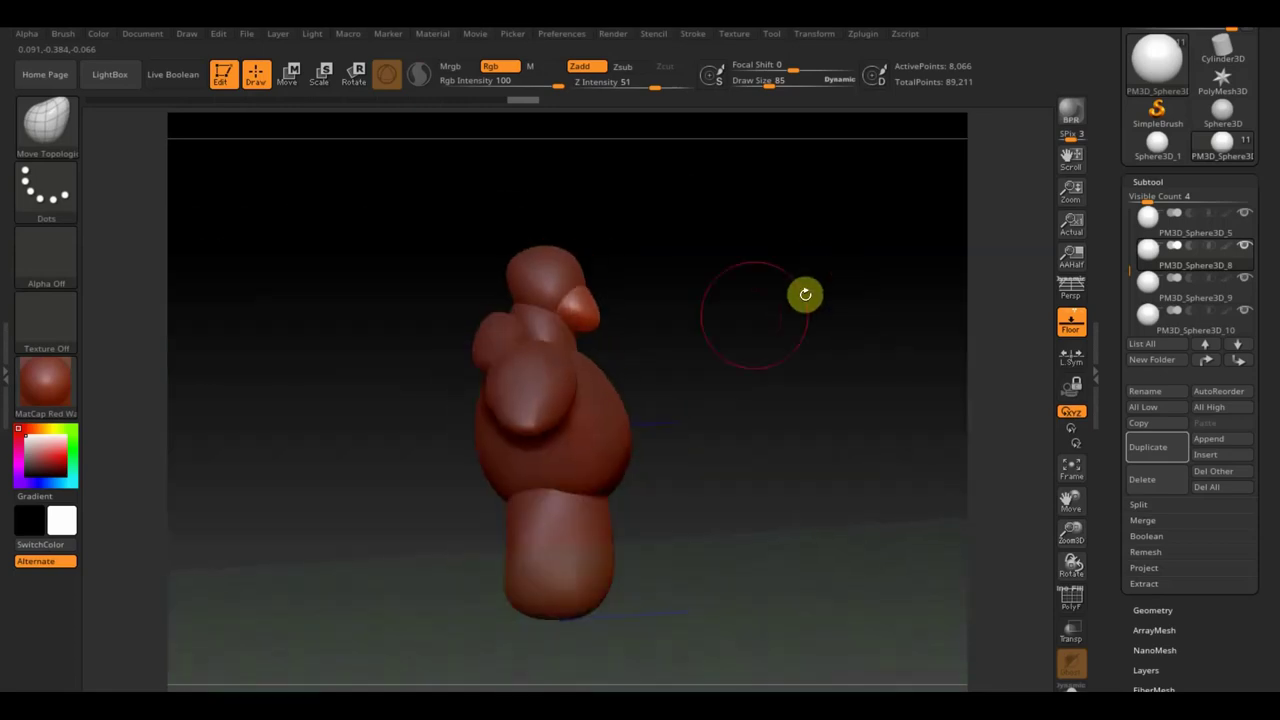
Pull the beak piece up and to the left, then view the whole figure from the front.
{"action": "left_click", "coordinate": [575, 341], "text": "alt"}
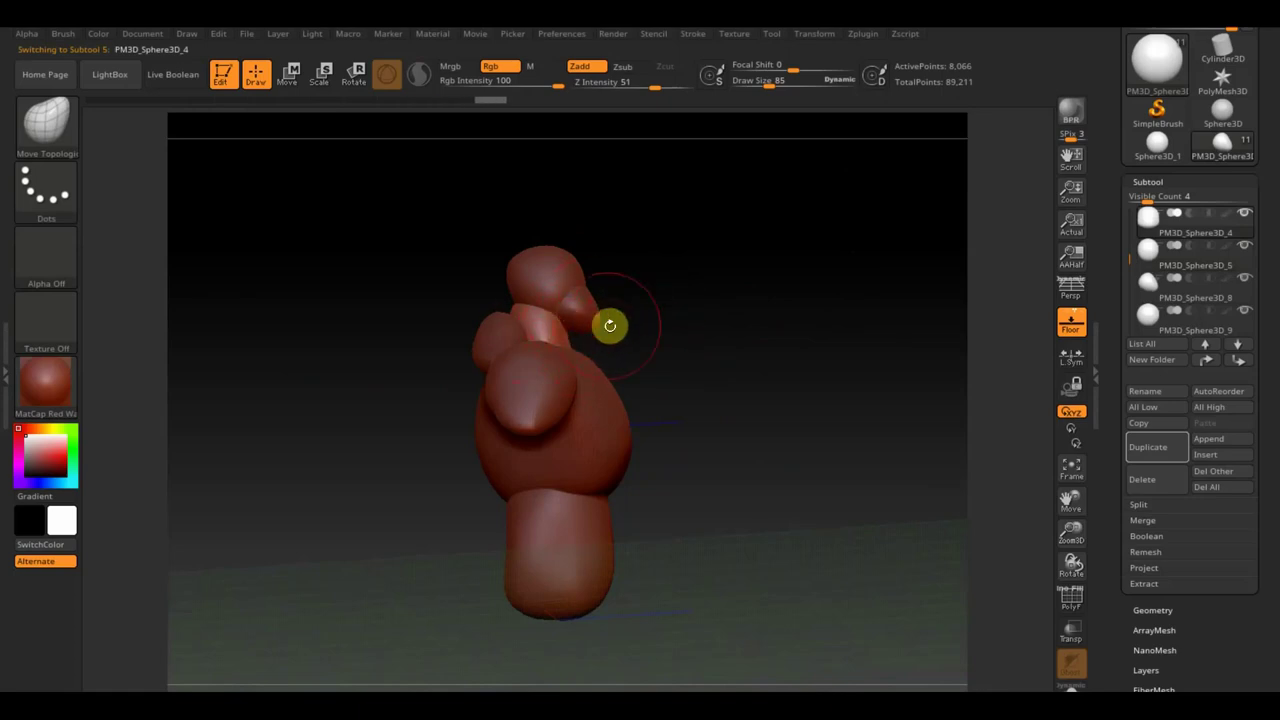
{"action": "left_click", "coordinate": [598, 317], "text": "alt"}
{"action": "mouse_move", "coordinate": [603, 318]}
{"action": "left_mouse_down"}
{"action": "mouse_move", "coordinate": [576, 330]}
{"action": "mouse_move", "coordinate": [592, 295]}
{"action": "left_mouse_up"}
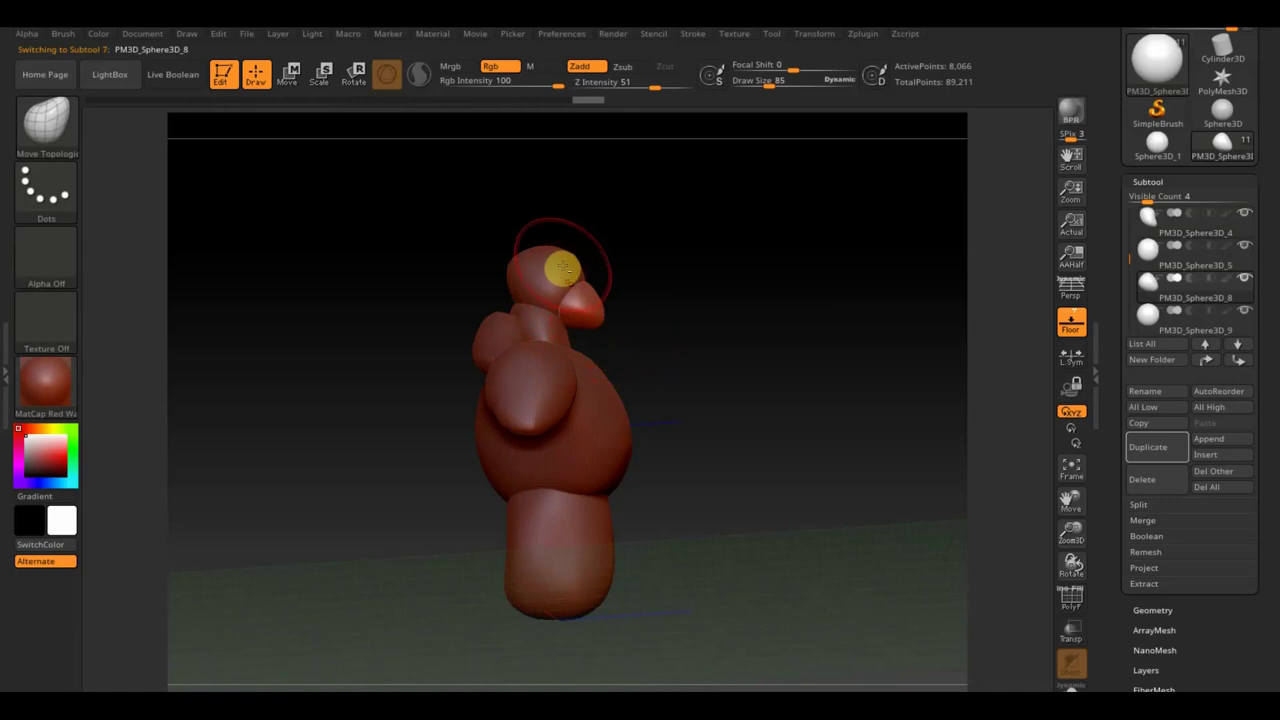
{"action": "left_click", "coordinate": [563, 266], "text": "alt"}
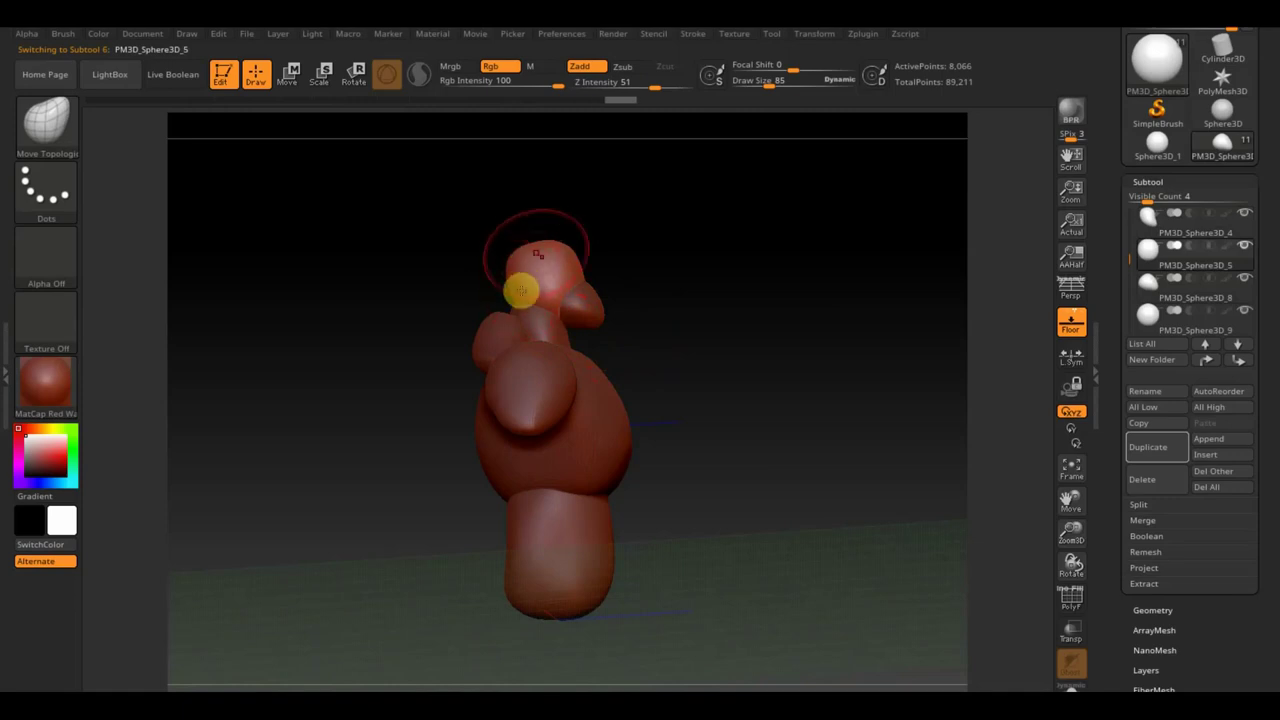
{"action": "left_click_drag", "start_coordinate": [743, 278], "coordinate": [663, 289], "text": "shift"}
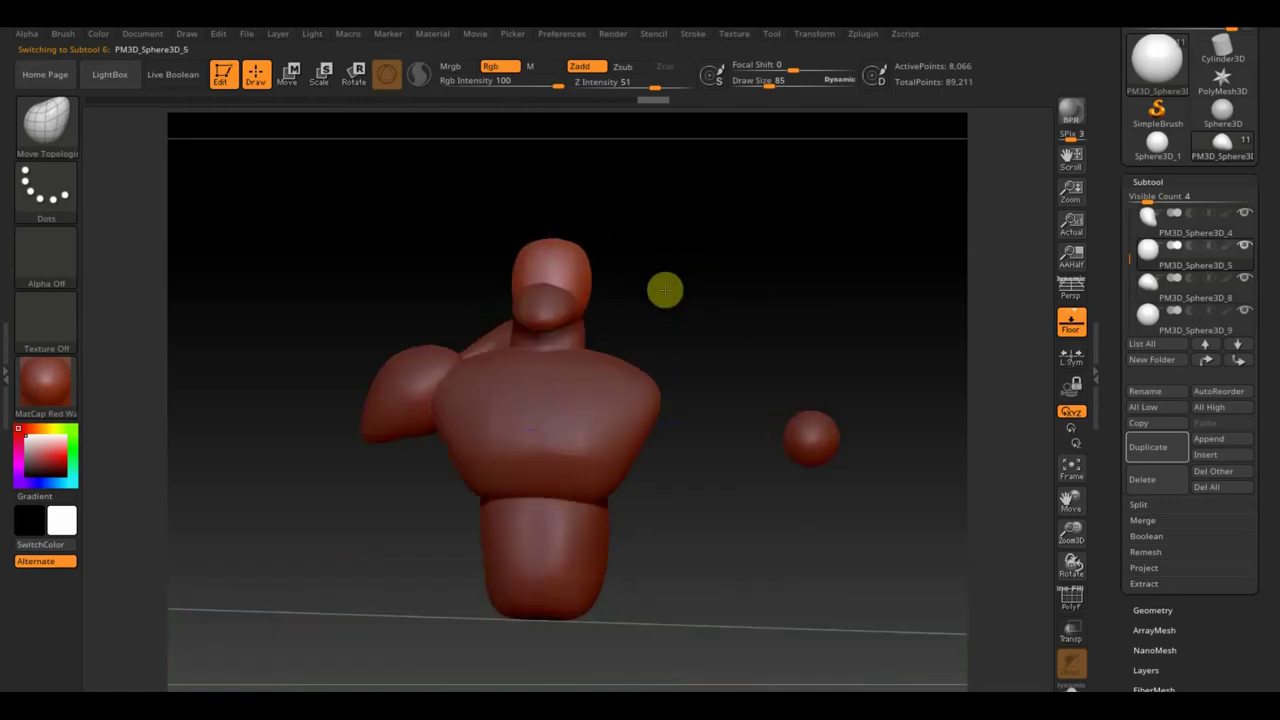
{"action": "left_click_drag", "start_coordinate": [776, 366], "coordinate": [766, 309]}
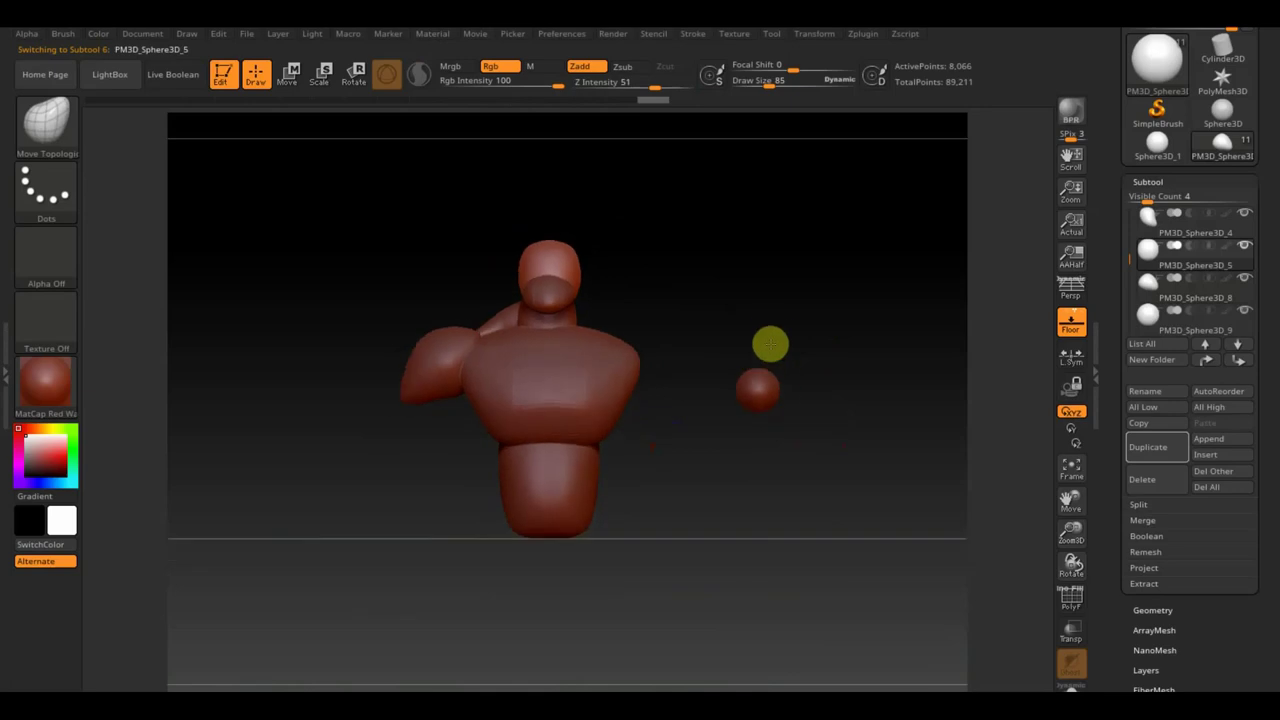
Move the loose sphere onto the front of the chest and stretch it wider sideways into a pad.
{"action": "left_click", "coordinate": [741, 375], "text": "alt"}
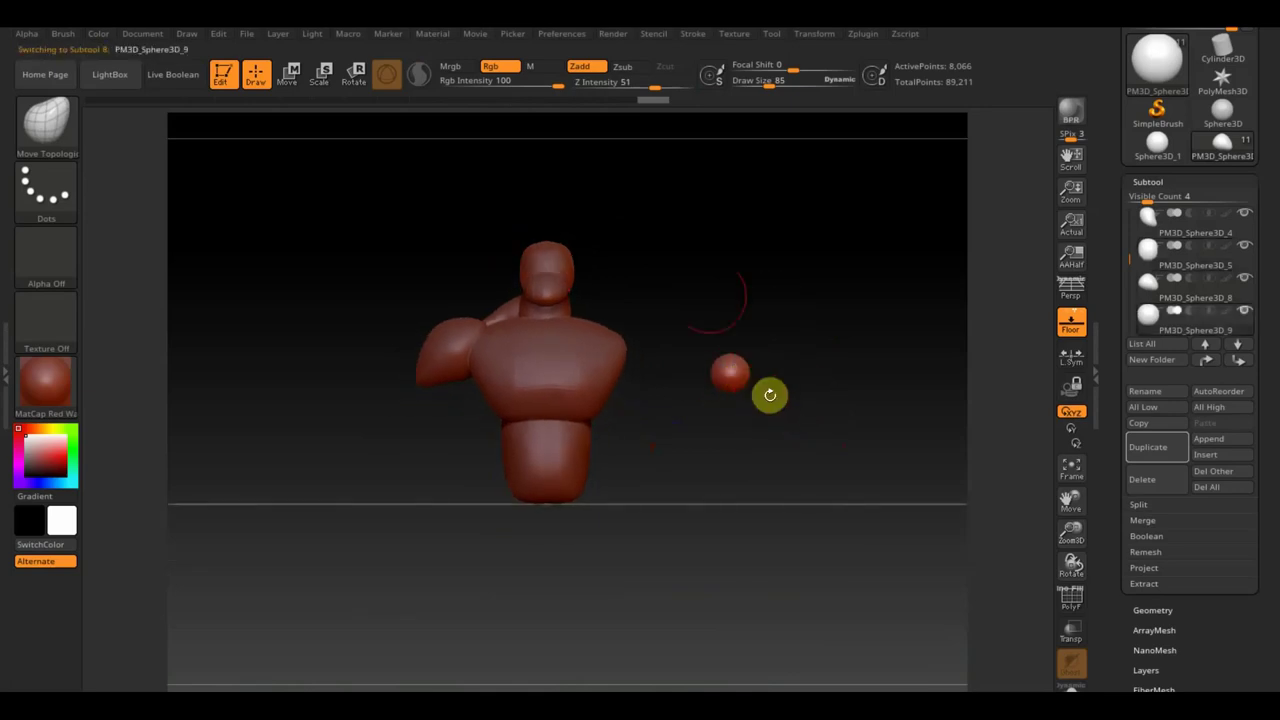
{"action": "left_click", "coordinate": [289, 72]}
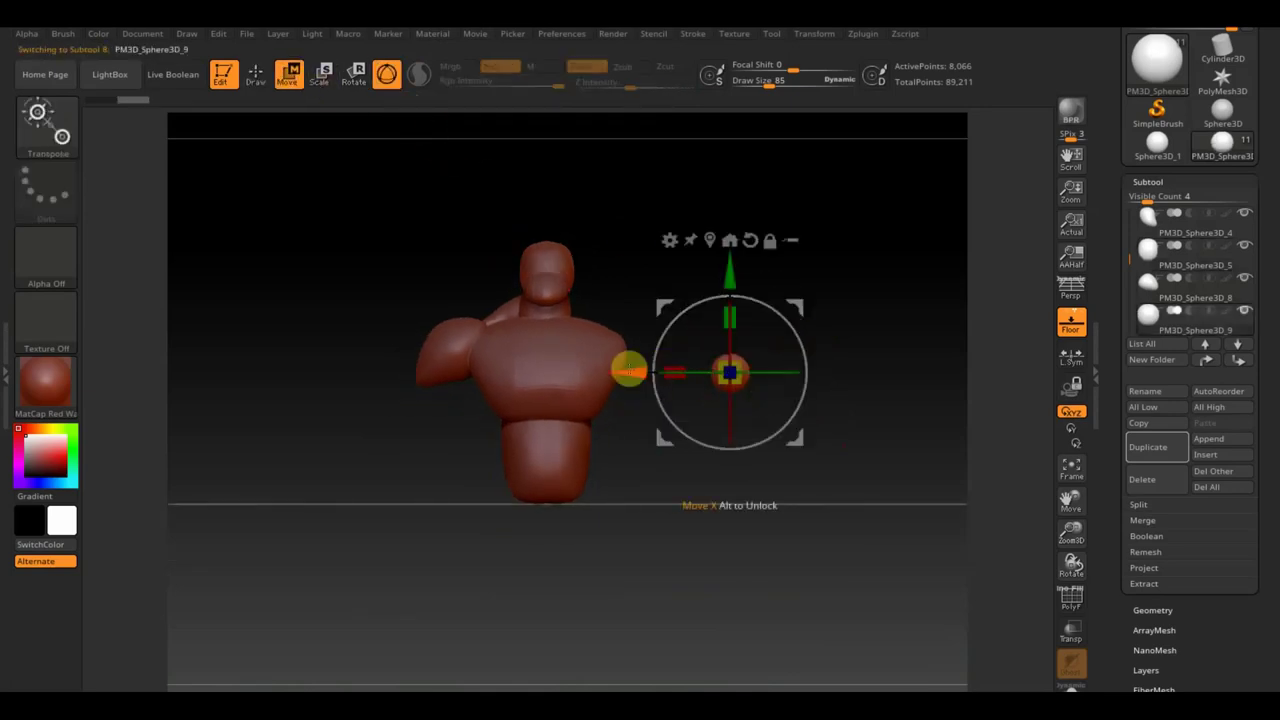
{"action": "left_click_drag", "start_coordinate": [628, 370], "coordinate": [410, 366]}
{"action": "left_click_drag", "start_coordinate": [562, 387], "coordinate": [800, 457]}
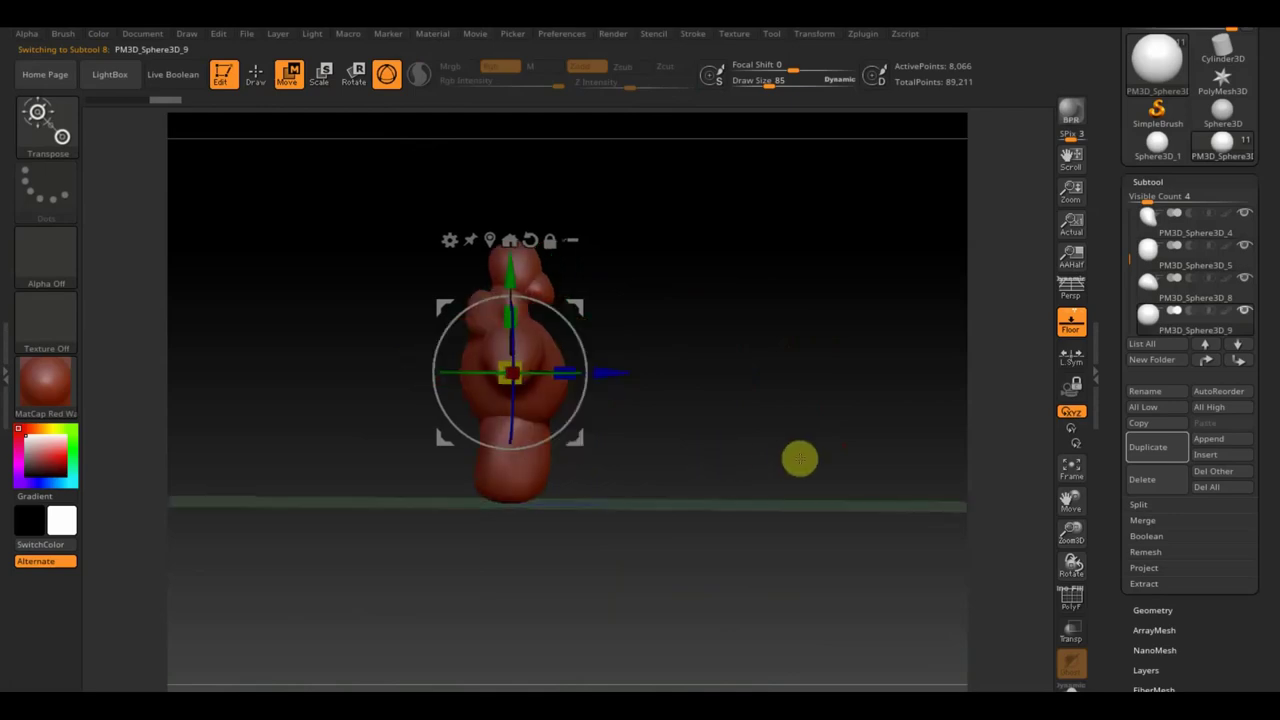
{"action": "left_click_drag", "start_coordinate": [614, 371], "coordinate": [673, 371]}
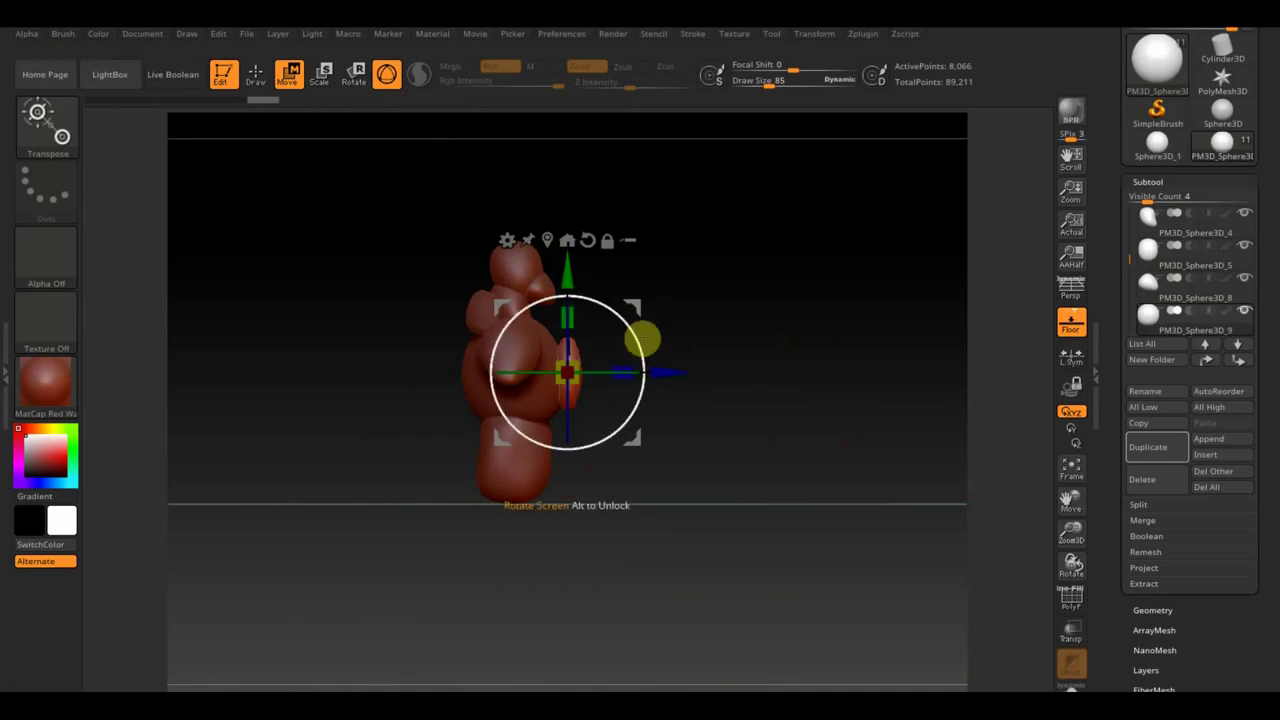
{"action": "left_click_drag", "start_coordinate": [638, 338], "coordinate": [572, 297]}
{"action": "mouse_move", "coordinate": [651, 303]}
{"action": "left_mouse_down"}
{"action": "mouse_move", "coordinate": [626, 277]}
{"action": "mouse_move", "coordinate": [759, 344]}
{"action": "mouse_move", "coordinate": [737, 357]}
{"action": "left_mouse_up"}
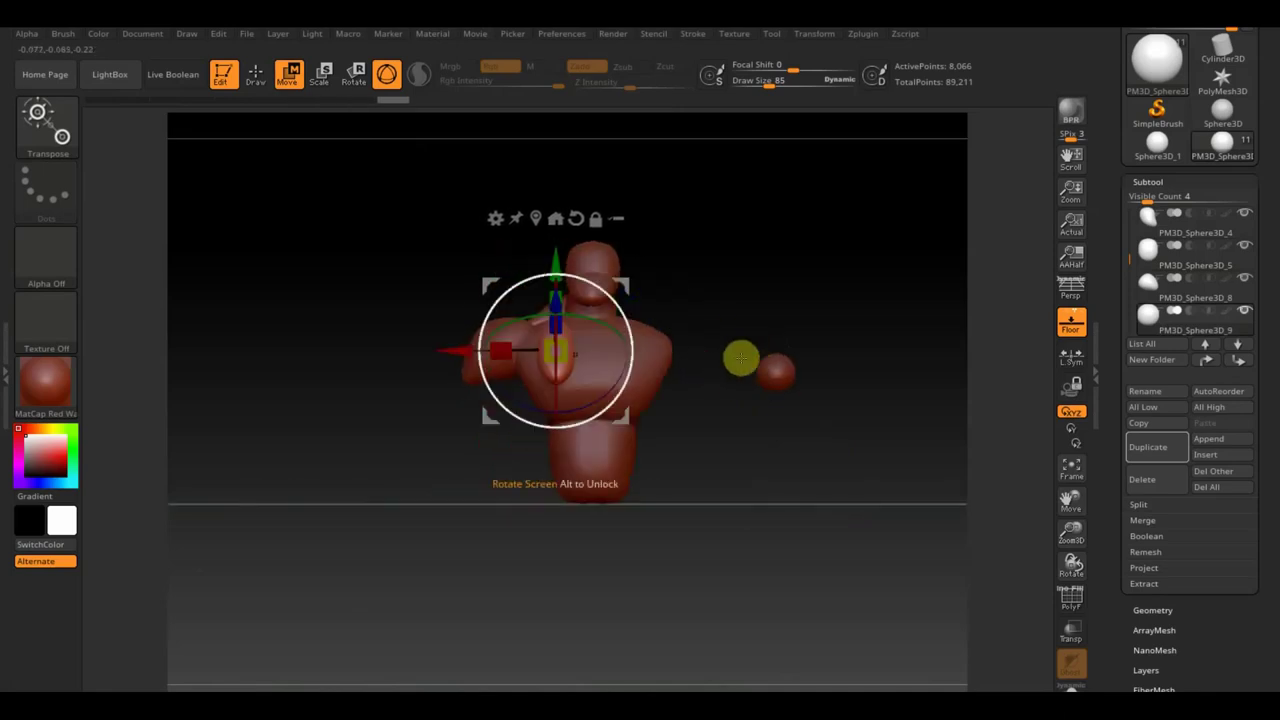
{"action": "left_click_drag", "start_coordinate": [510, 347], "coordinate": [492, 345]}
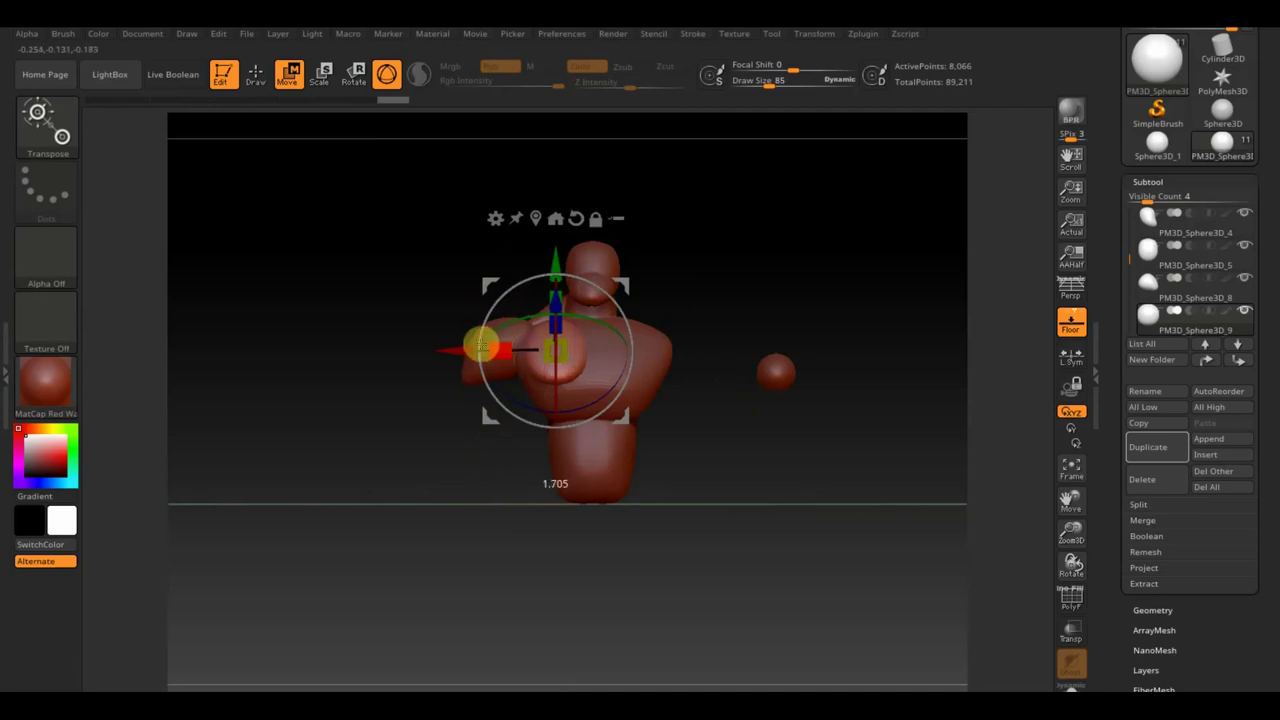
{"action": "mouse_move", "coordinate": [769, 294]}
{"action": "left_mouse_down", "text": "alt"}
{"action": "mouse_move", "coordinate": [780, 363]}
{"action": "mouse_move", "coordinate": [762, 380]}
{"action": "left_mouse_up", "text": "alt"}
{"action": "left_click", "coordinate": [258, 76]}
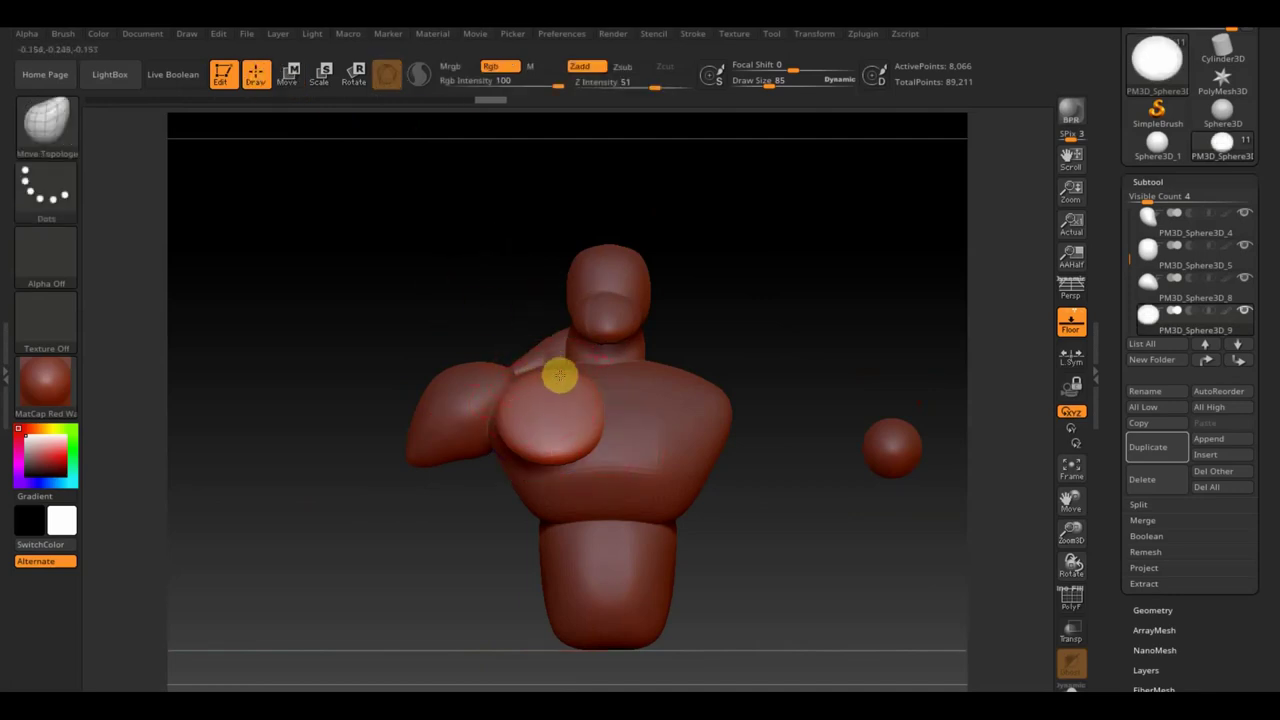
Sculpt the chest pad's edge flatter with brush size 81 and smooth its surface.
{"action": "left_click_drag", "start_coordinate": [767, 87], "coordinate": [776, 98]}
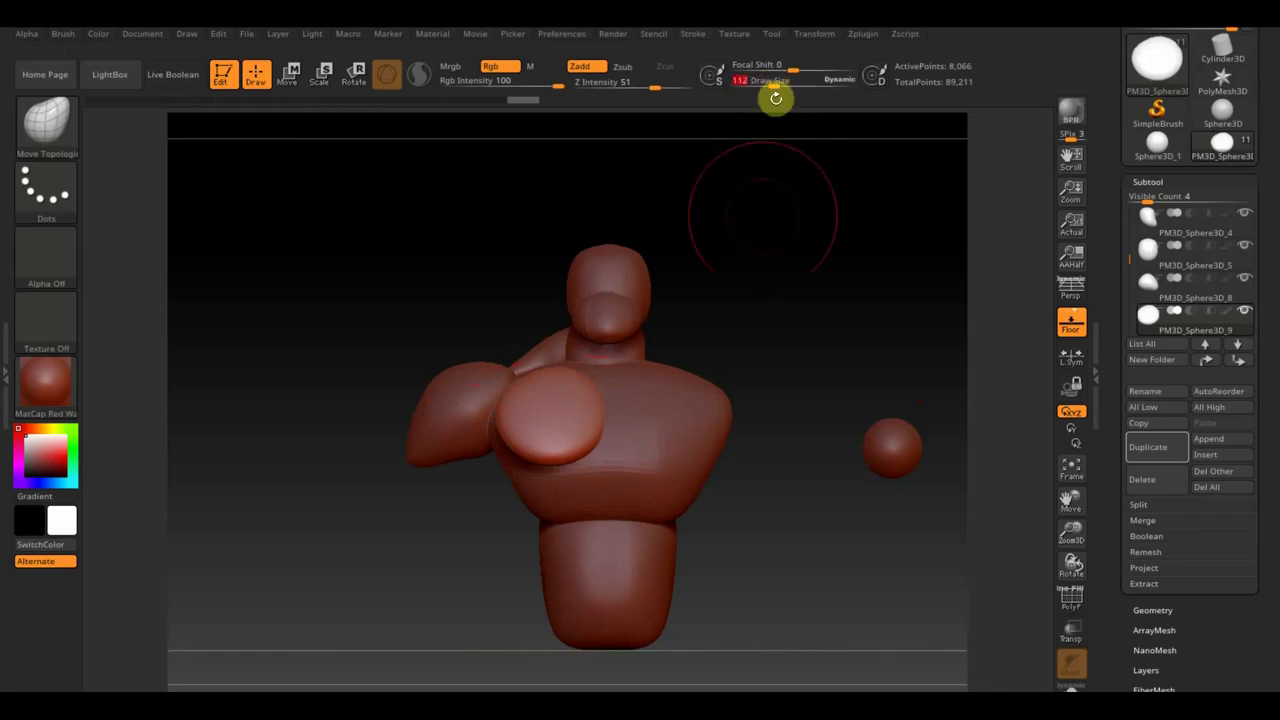
{"action": "left_click_drag", "start_coordinate": [803, 280], "coordinate": [537, 392]}
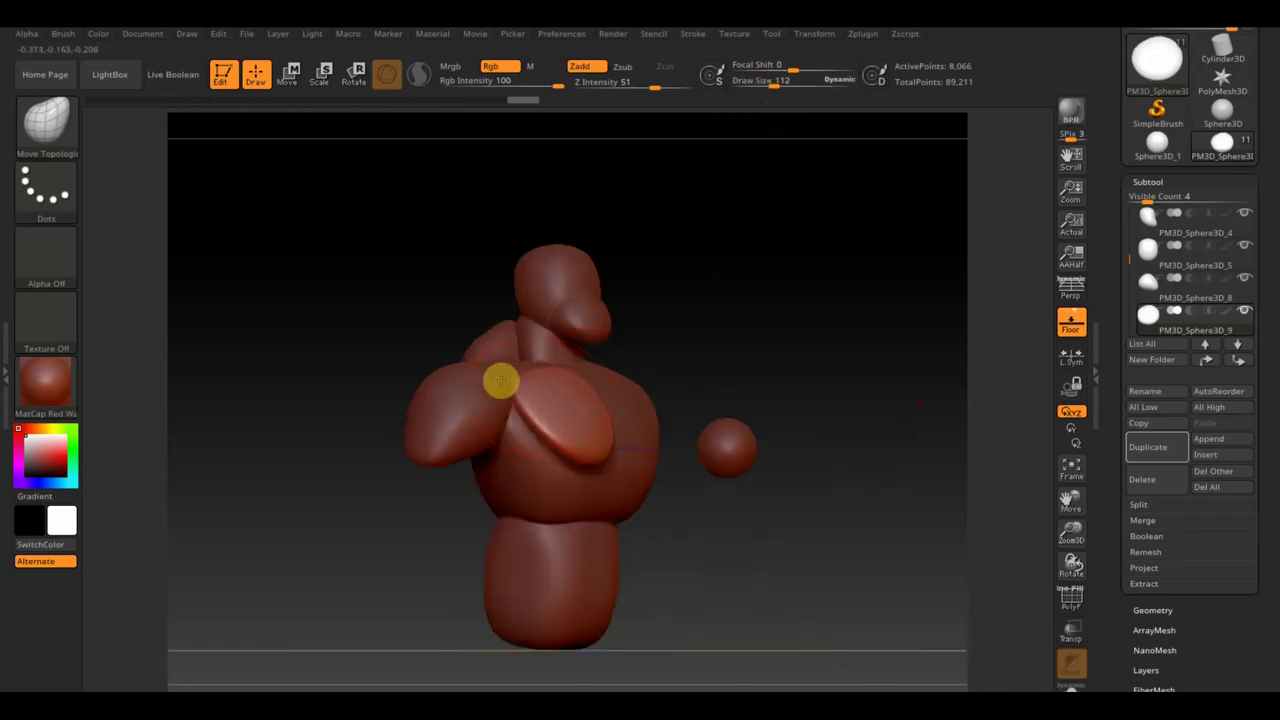
{"action": "left_click_drag", "start_coordinate": [826, 317], "coordinate": [697, 400]}
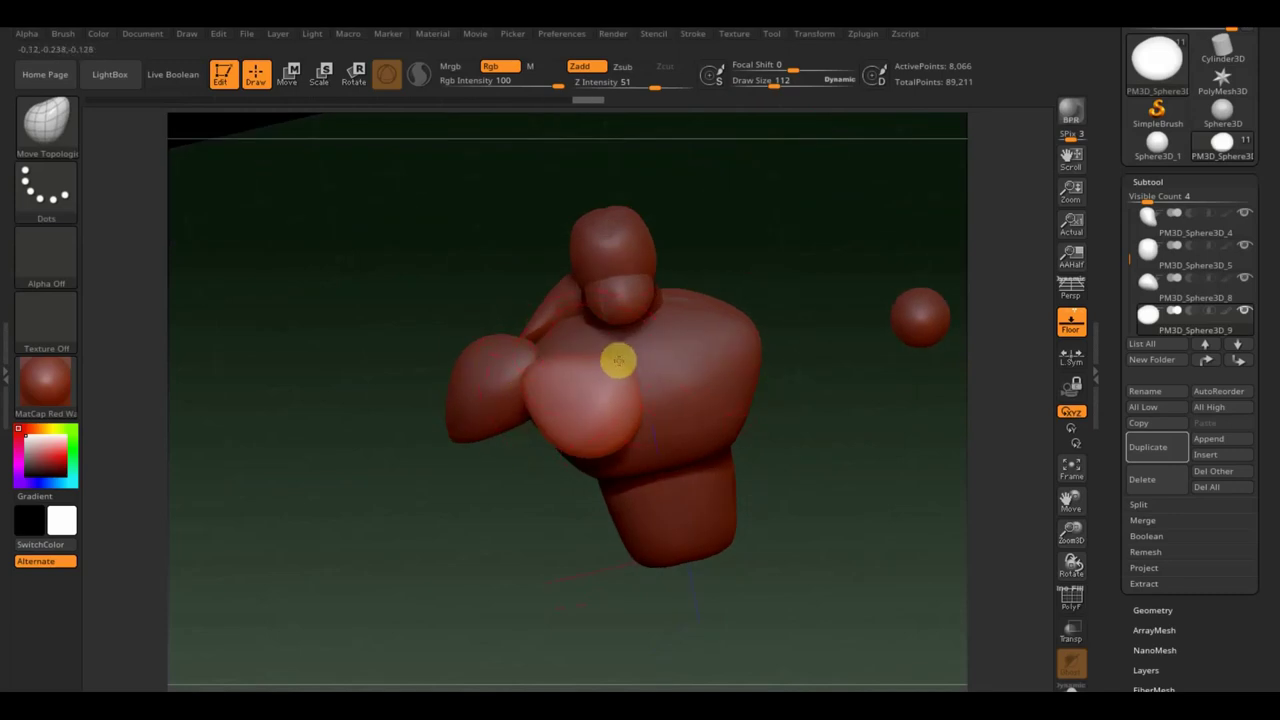
{"action": "left_click_drag", "start_coordinate": [787, 270], "coordinate": [809, 246]}
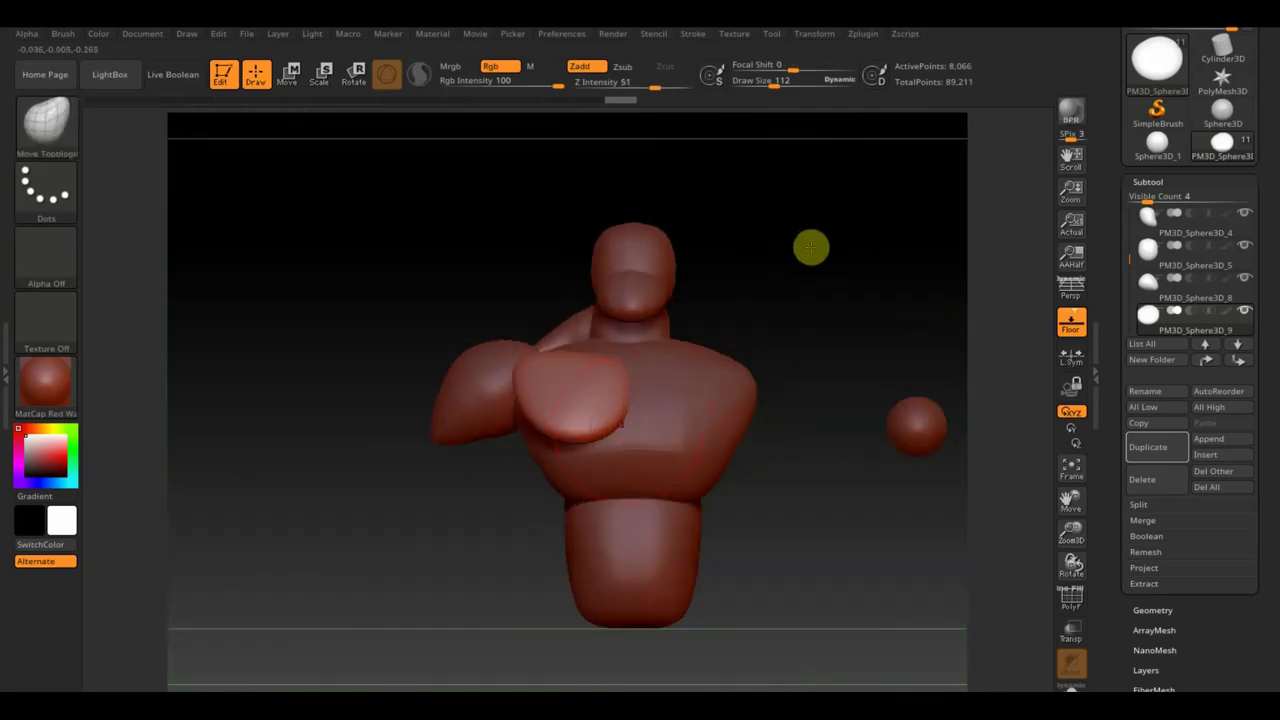
{"action": "left_click_drag", "start_coordinate": [771, 80], "coordinate": [766, 84]}
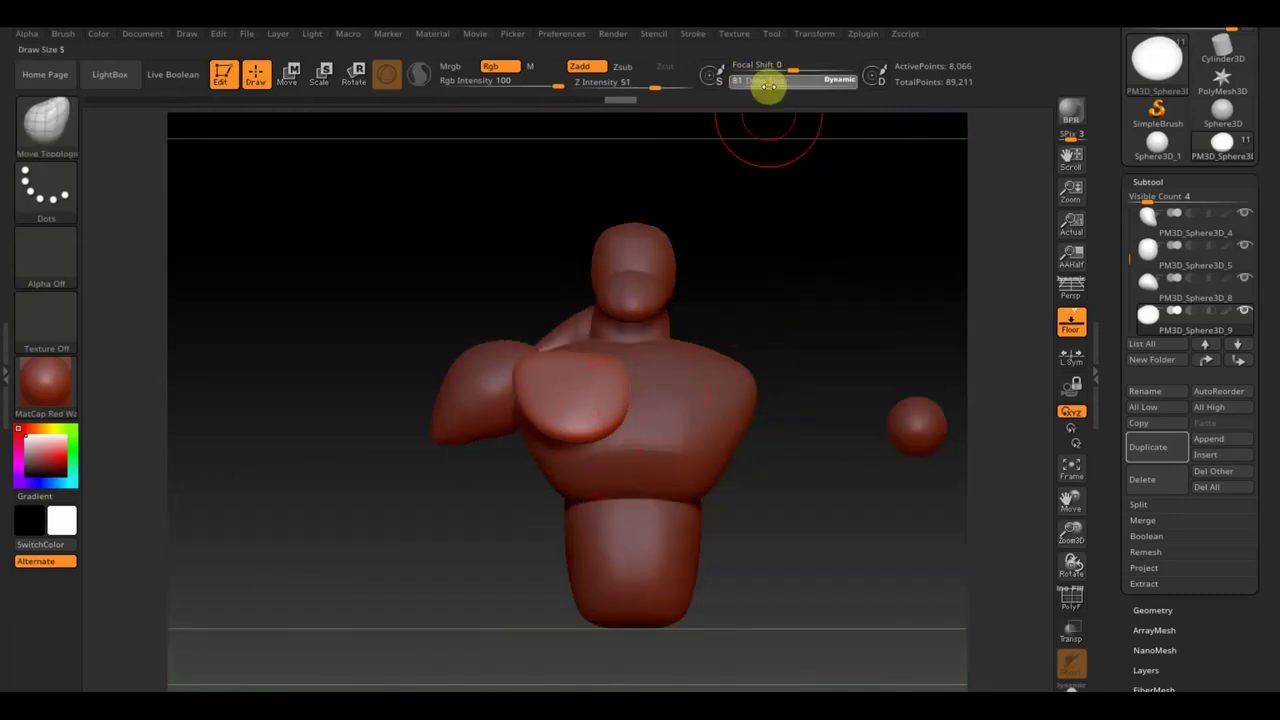
{"action": "left_click_drag", "start_coordinate": [652, 410], "coordinate": [559, 438]}
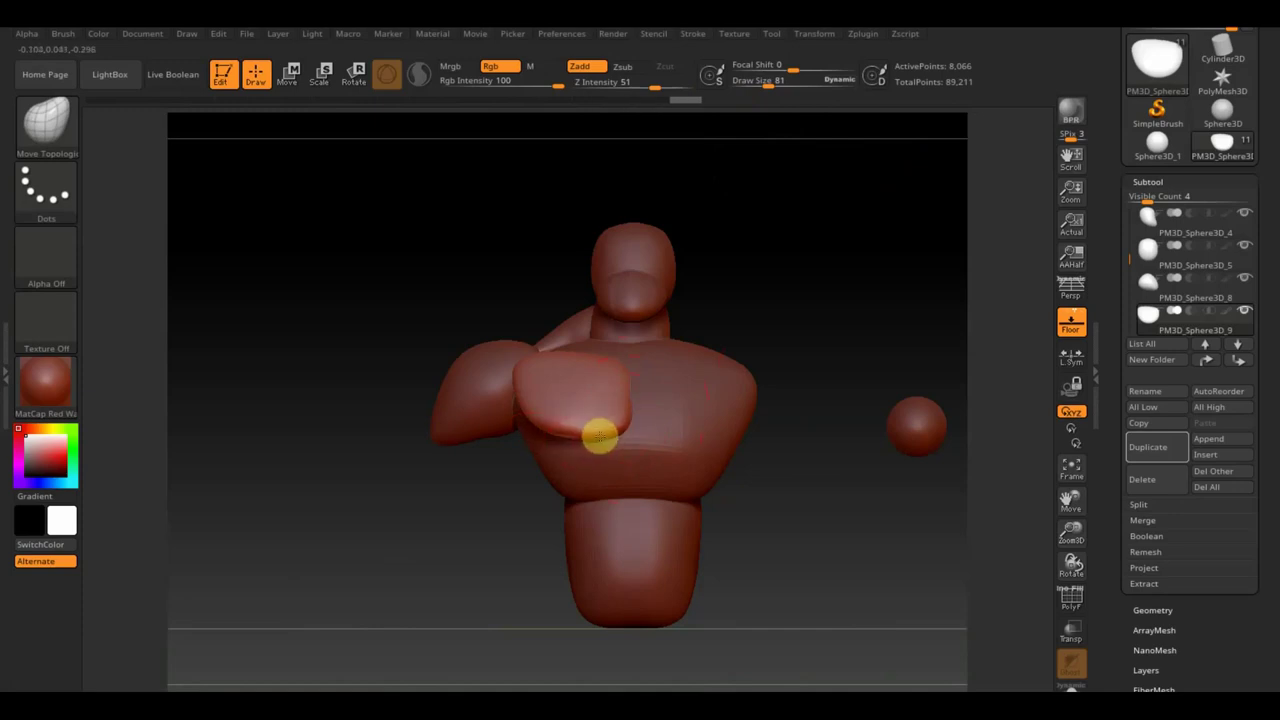
{"action": "mouse_move", "coordinate": [863, 343]}
{"action": "left_mouse_down"}
{"action": "mouse_move", "coordinate": [931, 340]}
{"action": "mouse_move", "coordinate": [665, 492]}
{"action": "left_mouse_up"}
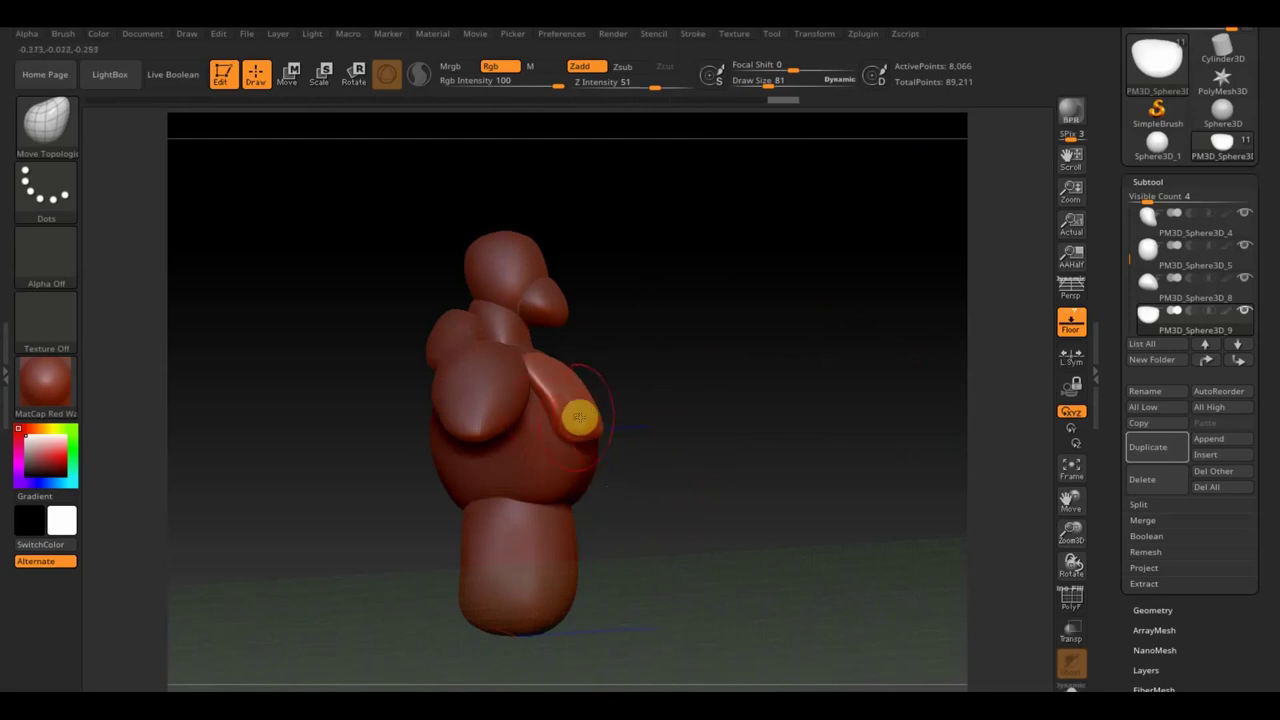
{"action": "left_click_drag", "start_coordinate": [591, 410], "coordinate": [580, 430], "text": "shift"}
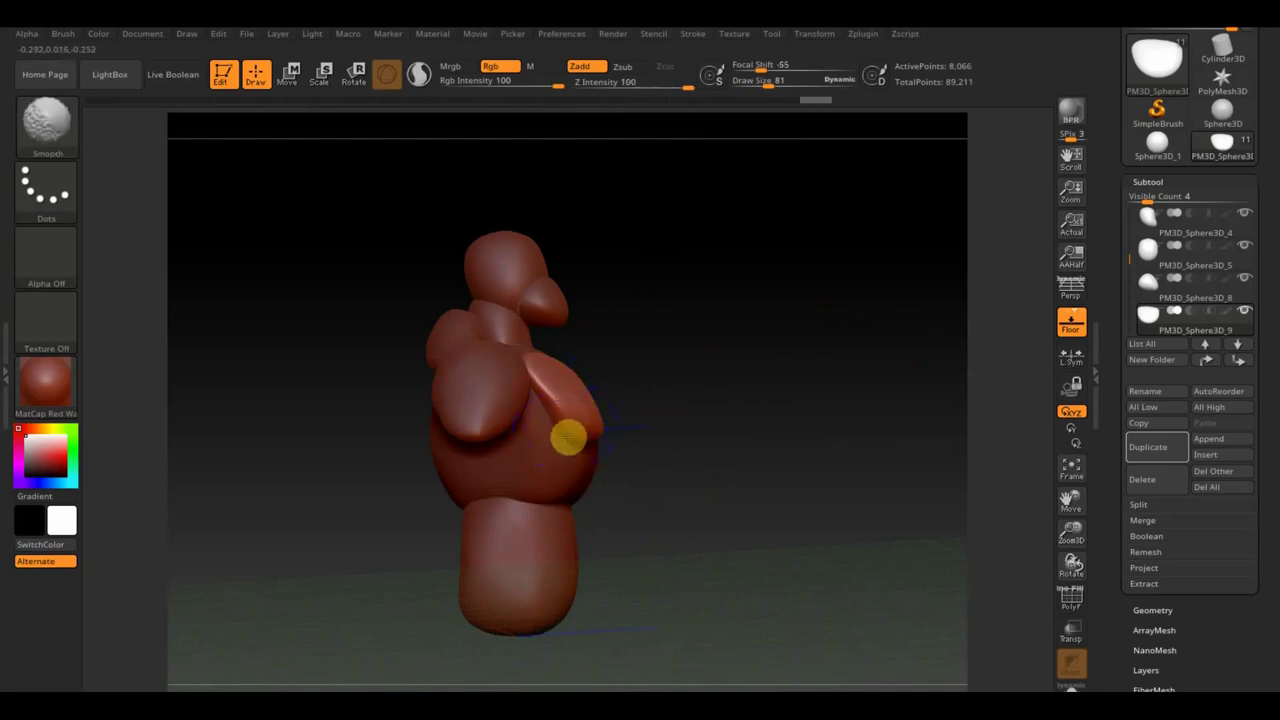
Hide the floor grid and select the small loose sphere.
{"action": "left_click_drag", "start_coordinate": [657, 457], "coordinate": [616, 457]}
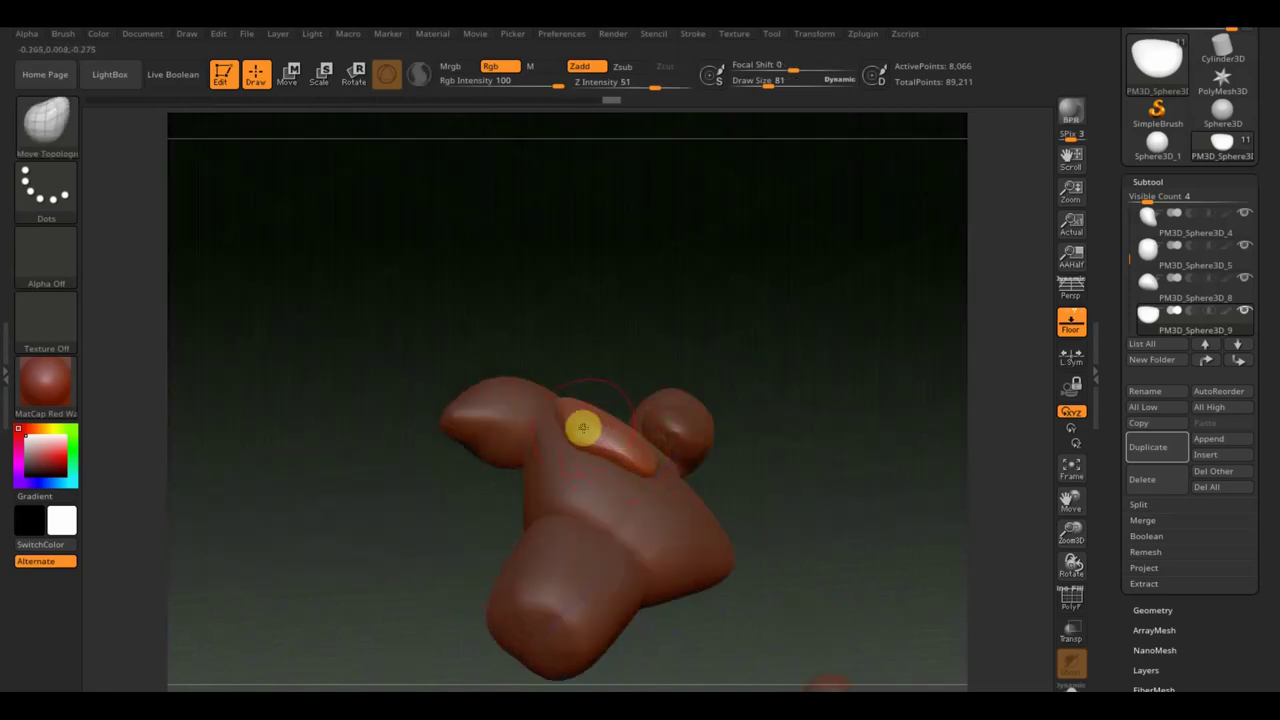
{"action": "mouse_move", "coordinate": [587, 417]}
{"action": "left_mouse_down"}
{"action": "mouse_move", "coordinate": [760, 537]}
{"action": "mouse_move", "coordinate": [837, 494]}
{"action": "left_mouse_up"}
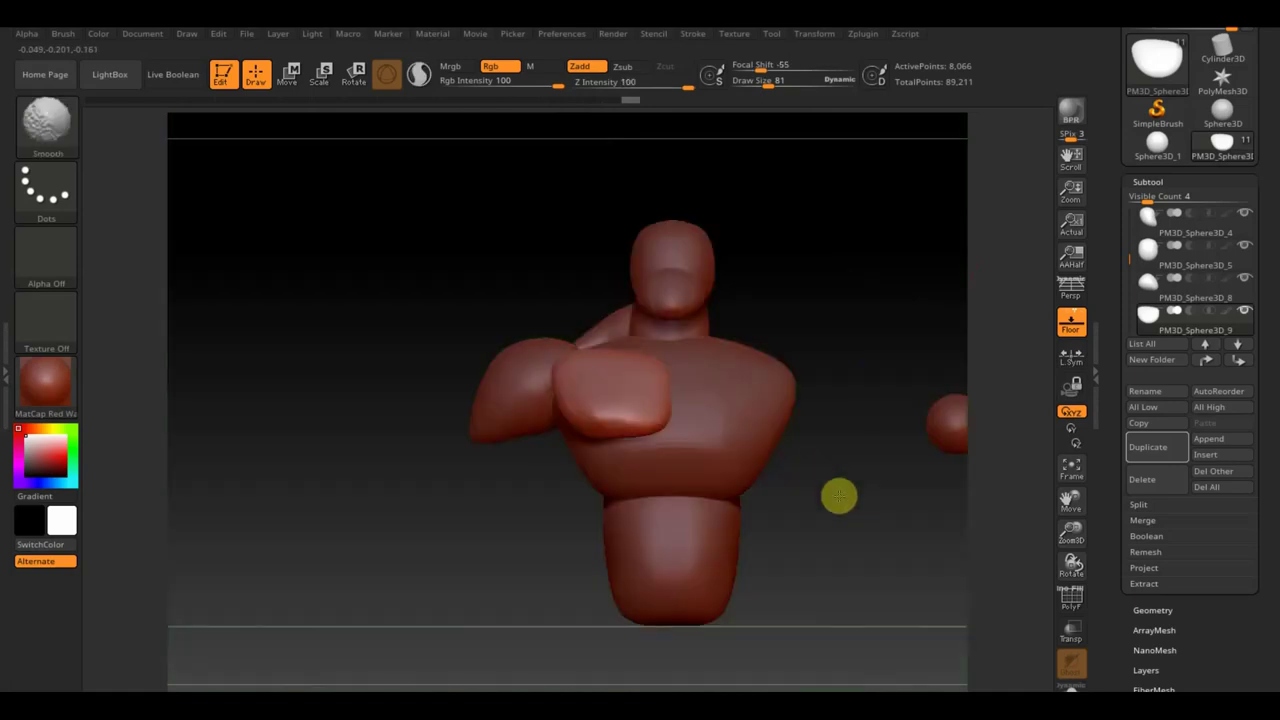
{"action": "left_click", "coordinate": [1071, 322]}
{"action": "mouse_move", "coordinate": [857, 429]}
{"action": "left_mouse_down", "text": "alt"}
{"action": "mouse_move", "coordinate": [714, 423]}
{"action": "mouse_move", "coordinate": [690, 507]}
{"action": "mouse_move", "coordinate": [674, 449]}
{"action": "mouse_move", "coordinate": [789, 506]}
{"action": "mouse_move", "coordinate": [722, 438]}
{"action": "left_mouse_up", "text": "alt"}
{"action": "left_click", "coordinate": [707, 422], "text": "alt"}
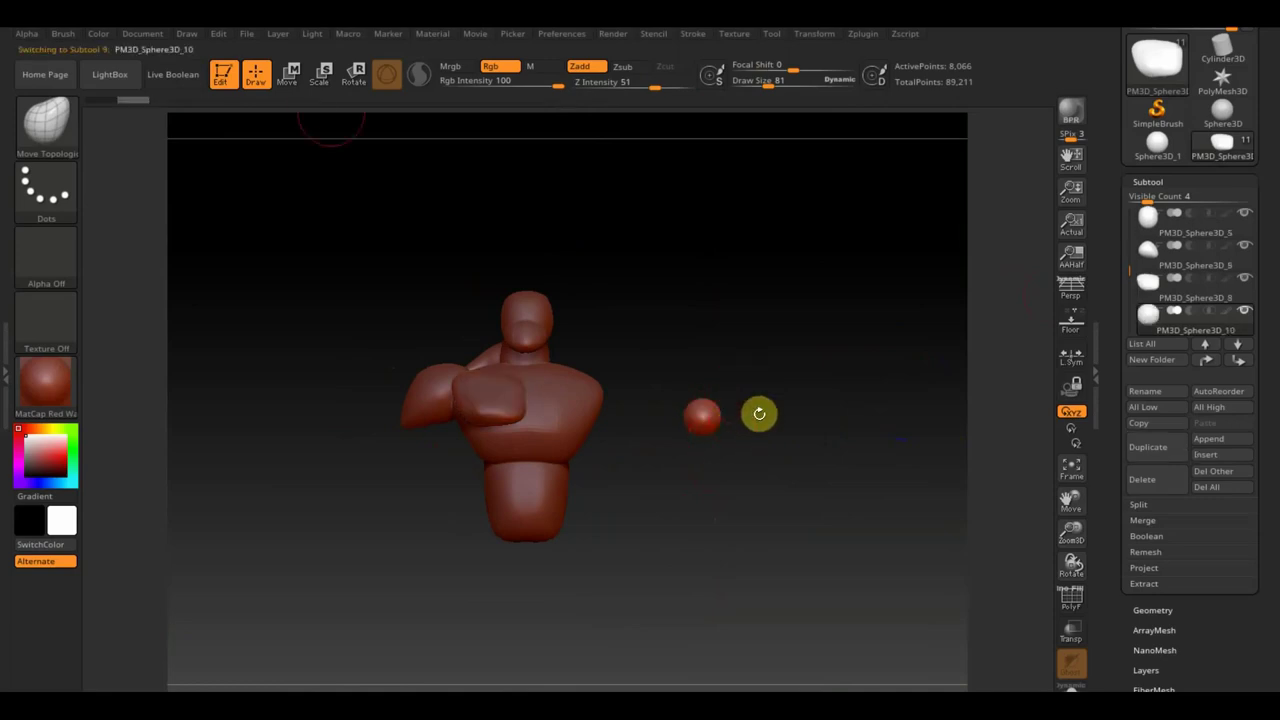
Move the sphere under the torso, scale it about 1.9 times, and sculpt it into a rounded hip piece.
{"action": "left_click", "coordinate": [289, 72]}
{"action": "left_click_drag", "start_coordinate": [786, 331], "coordinate": [588, 476]}
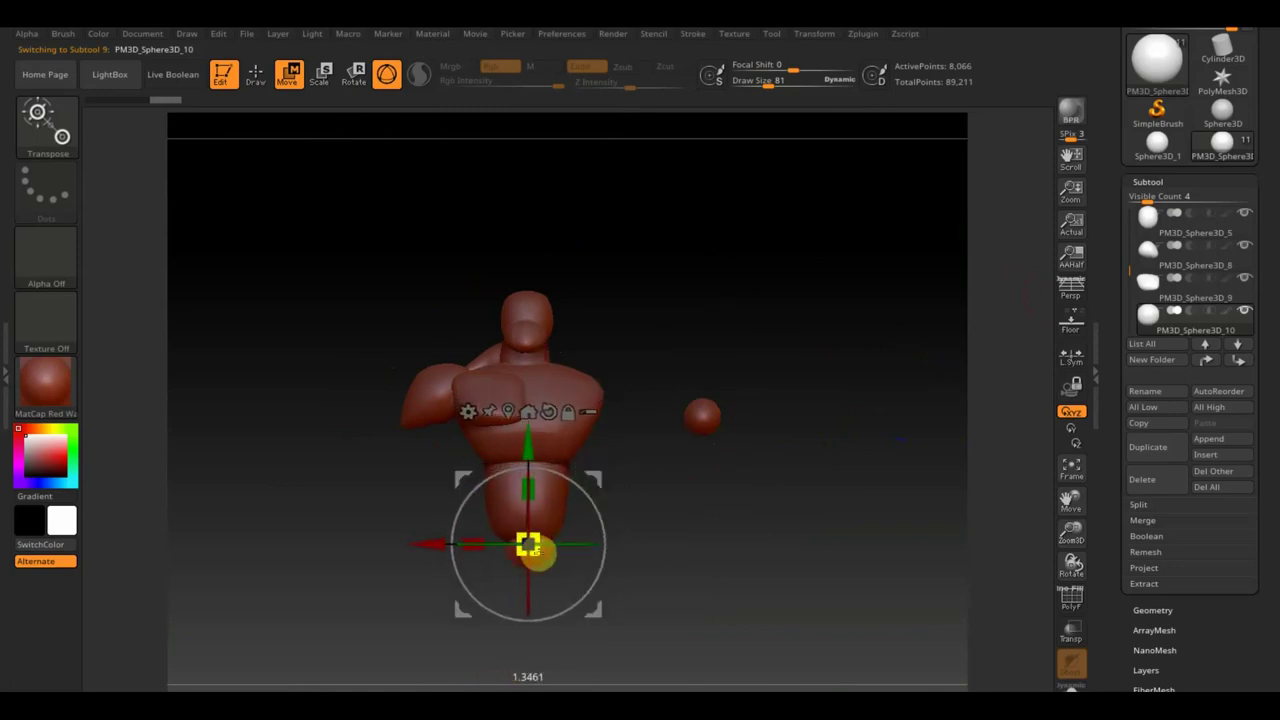
{"action": "left_click_drag", "start_coordinate": [550, 566], "coordinate": [548, 562]}
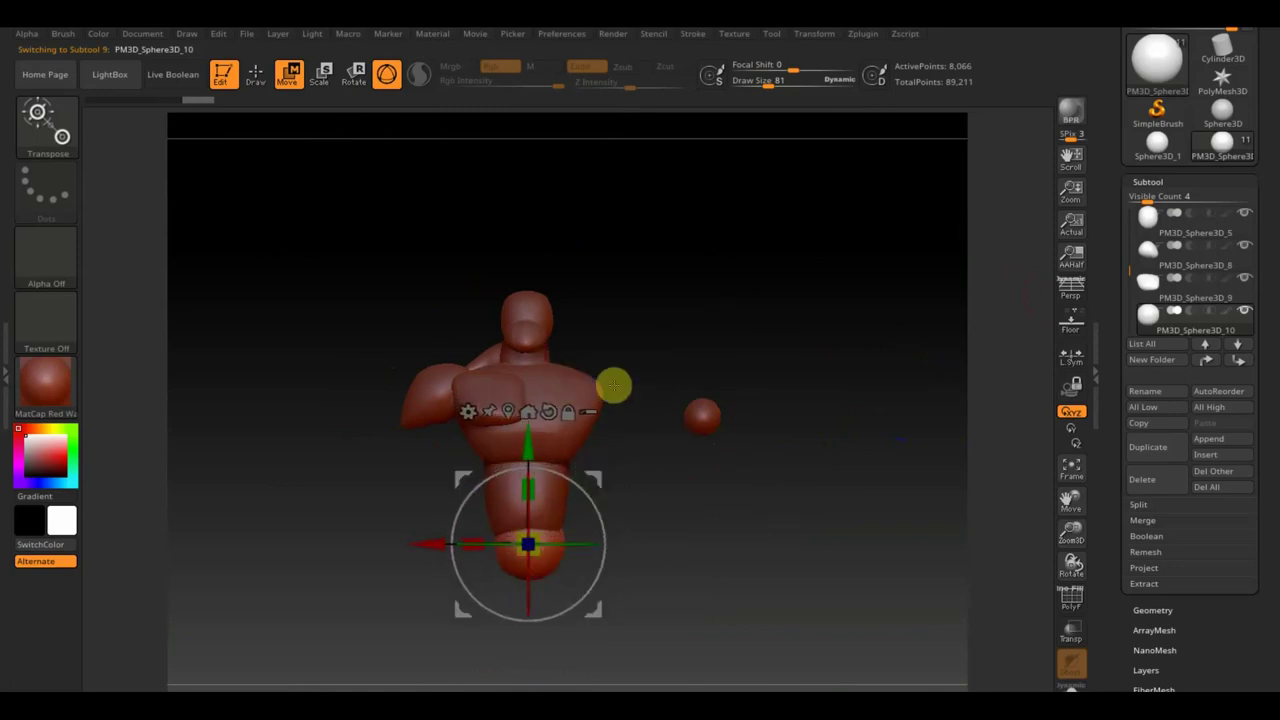
{"action": "left_click", "coordinate": [256, 78]}
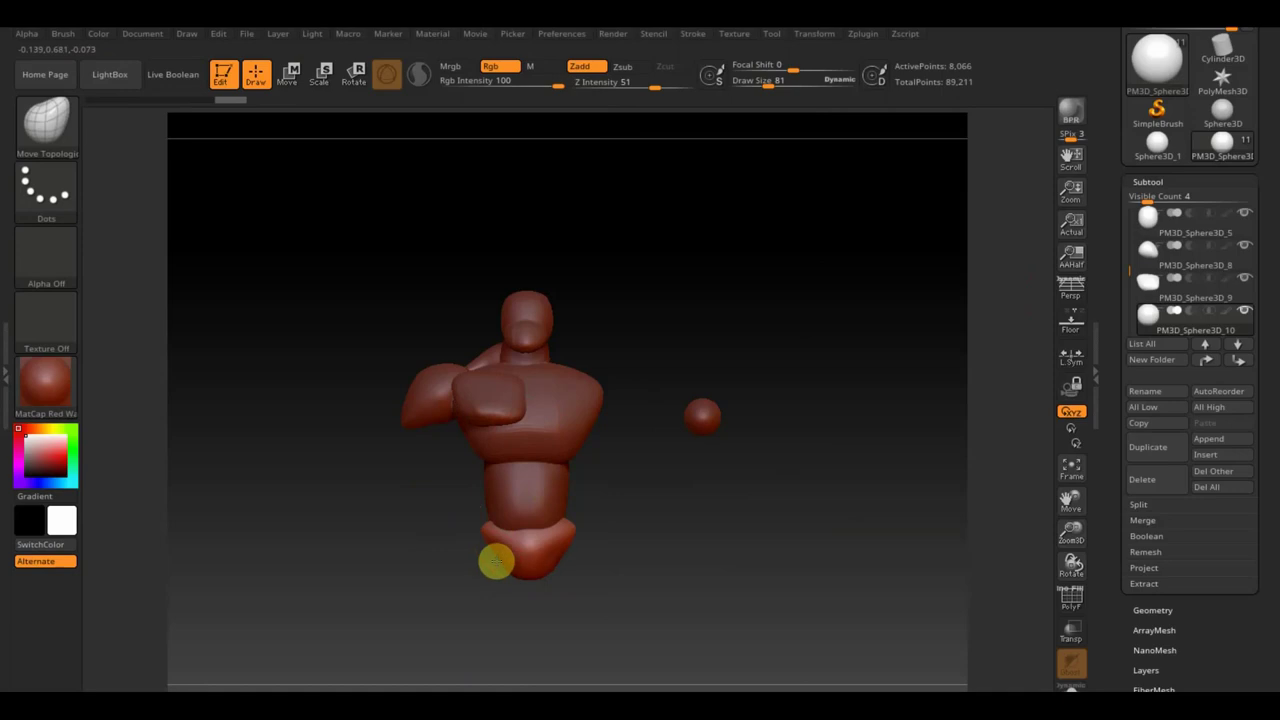
{"action": "left_click_drag", "start_coordinate": [502, 557], "coordinate": [726, 583]}
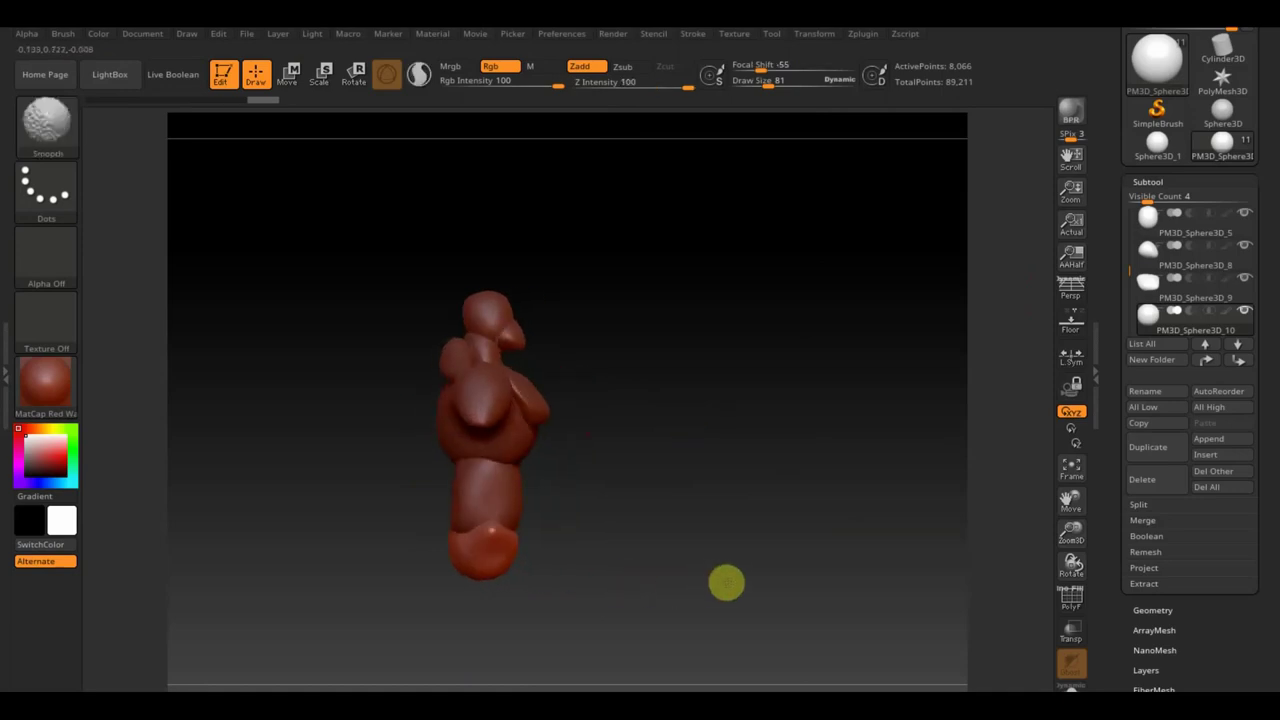
{"action": "mouse_move", "coordinate": [457, 540]}
{"action": "left_mouse_down"}
{"action": "mouse_move", "coordinate": [437, 500]}
{"action": "mouse_move", "coordinate": [471, 520]}
{"action": "mouse_move", "coordinate": [471, 553]}
{"action": "mouse_move", "coordinate": [500, 544]}
{"action": "mouse_move", "coordinate": [495, 527]}
{"action": "left_mouse_up"}
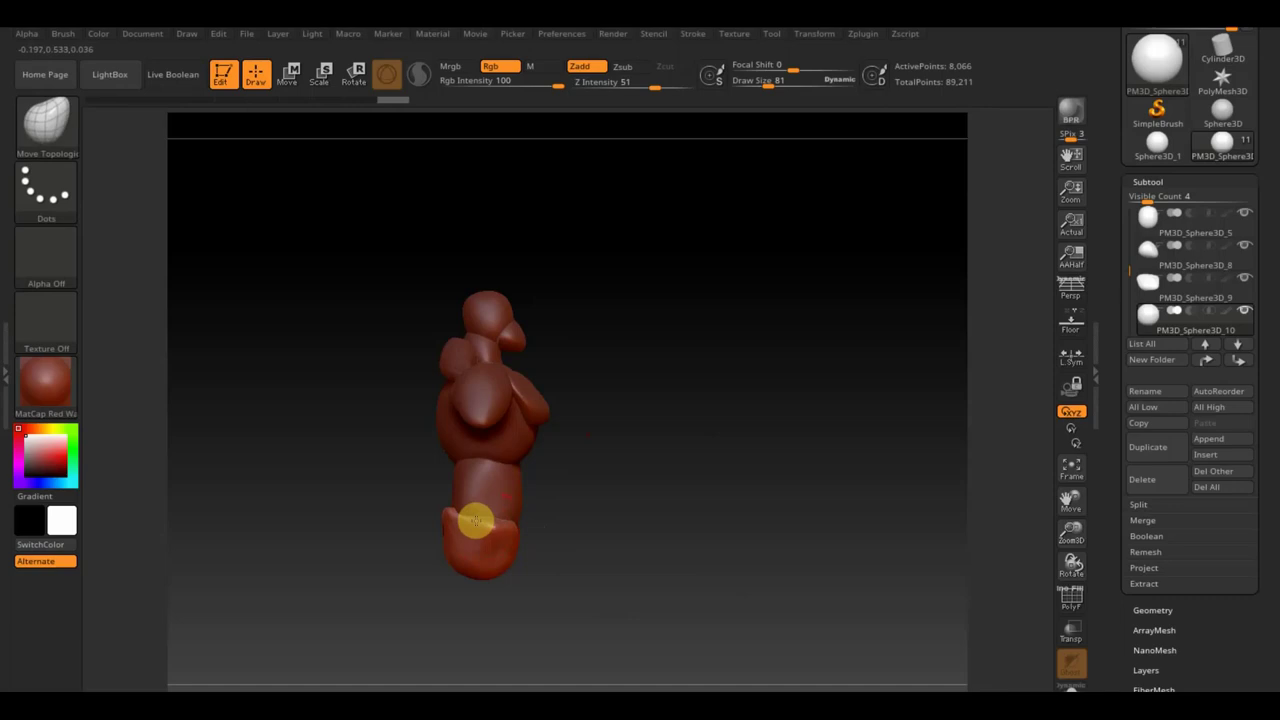
{"action": "mouse_move", "coordinate": [488, 518]}
{"action": "right_mouse_down"}
{"action": "mouse_move", "coordinate": [485, 537]}
{"action": "mouse_move", "coordinate": [563, 534]}
{"action": "right_mouse_up"}
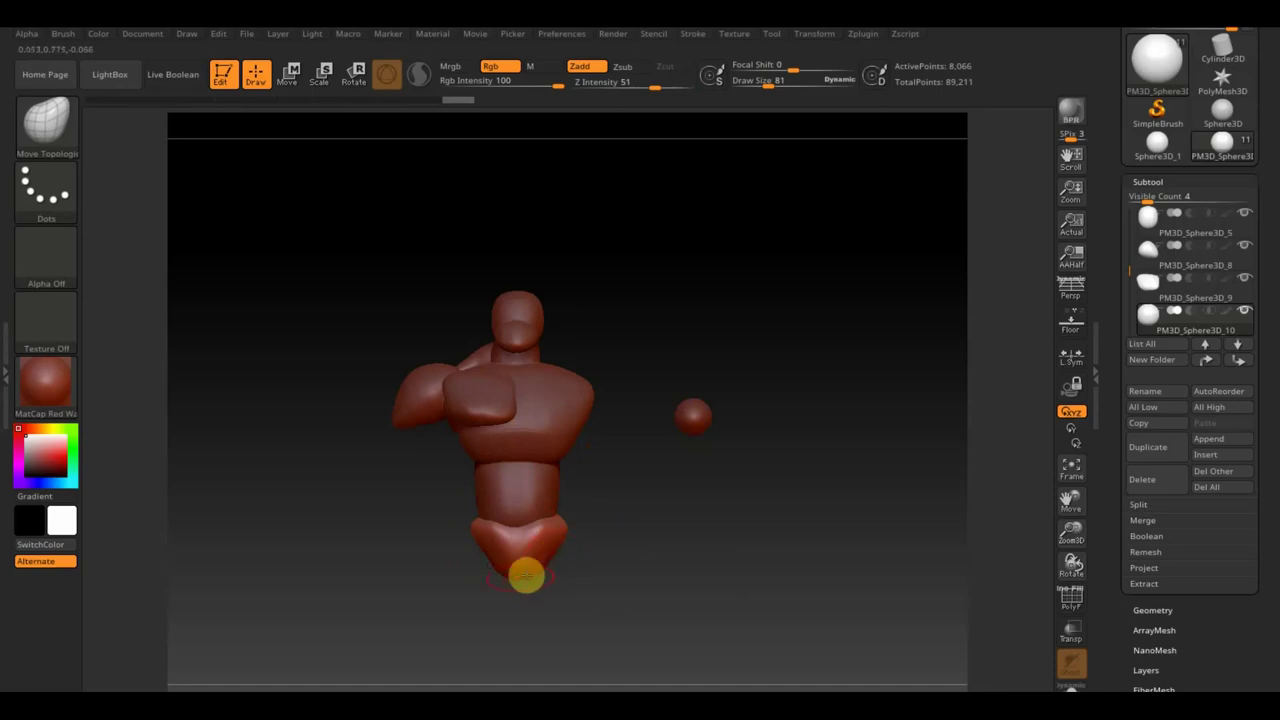
{"action": "mouse_move", "coordinate": [519, 581]}
{"action": "left_mouse_down"}
{"action": "mouse_move", "coordinate": [626, 550]}
{"action": "mouse_move", "coordinate": [686, 557]}
{"action": "mouse_move", "coordinate": [700, 586]}
{"action": "mouse_move", "coordinate": [703, 523]}
{"action": "mouse_move", "coordinate": [710, 550]}
{"action": "left_mouse_up"}
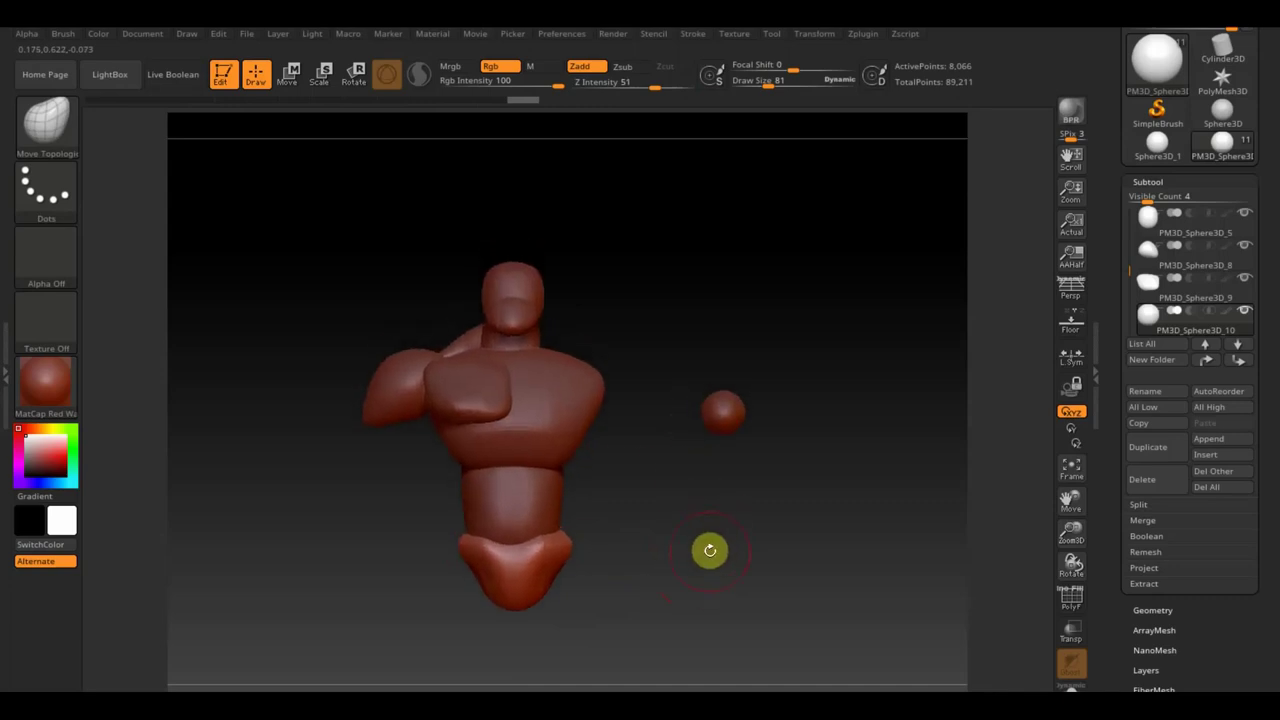
Apply Mirror And Weld to the chest, shoulder and neck pieces so both sides appear.
{"action": "left_click", "coordinate": [471, 398], "text": "alt"}
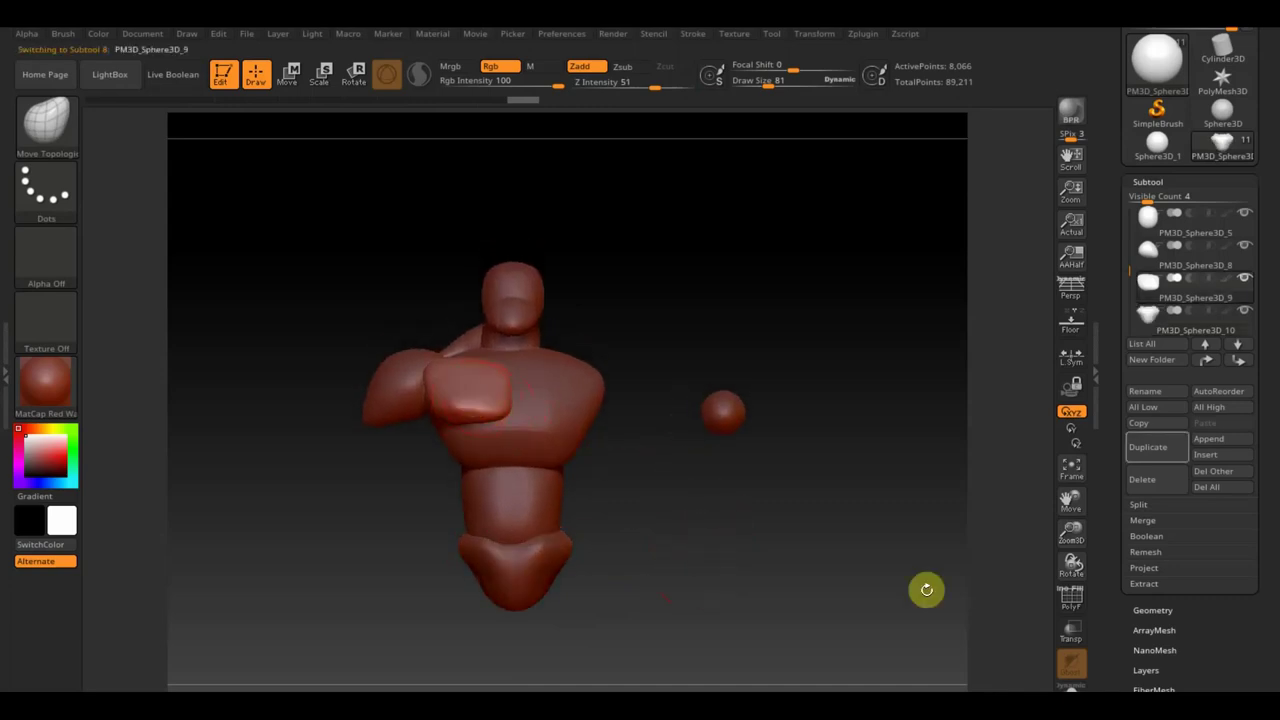
{"action": "left_click", "coordinate": [1153, 610]}
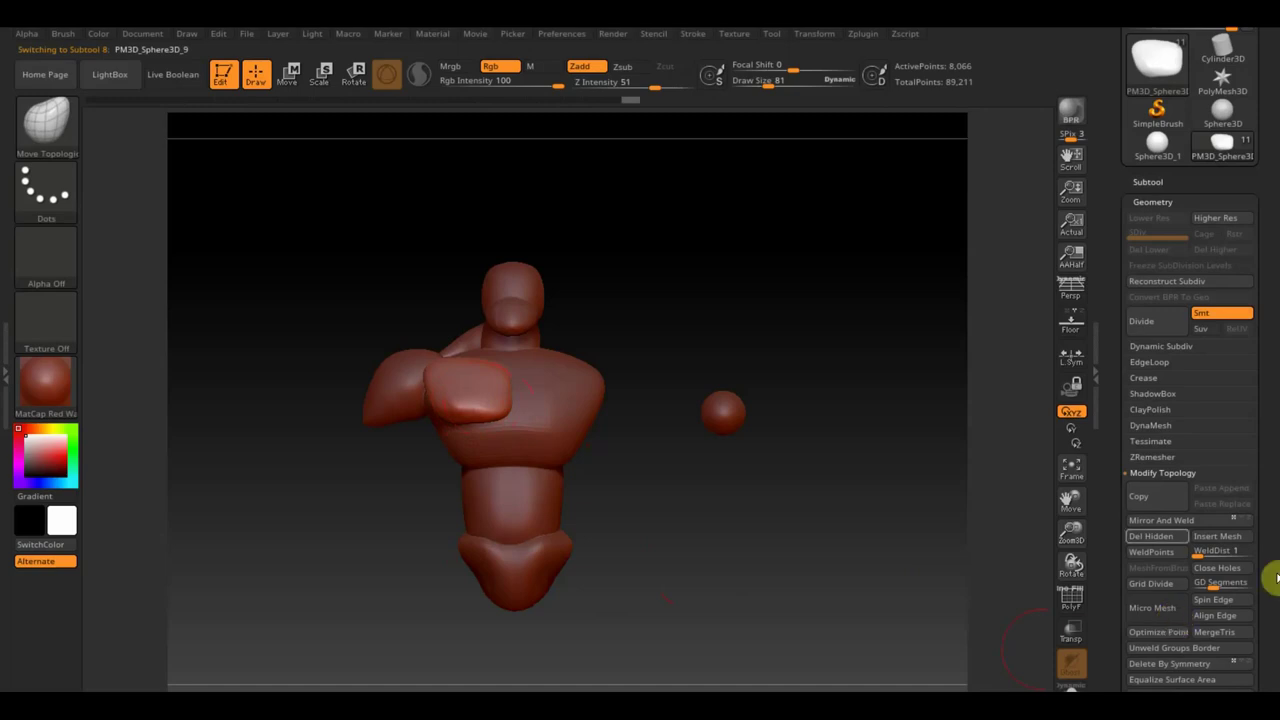
{"action": "left_click", "coordinate": [1186, 522]}
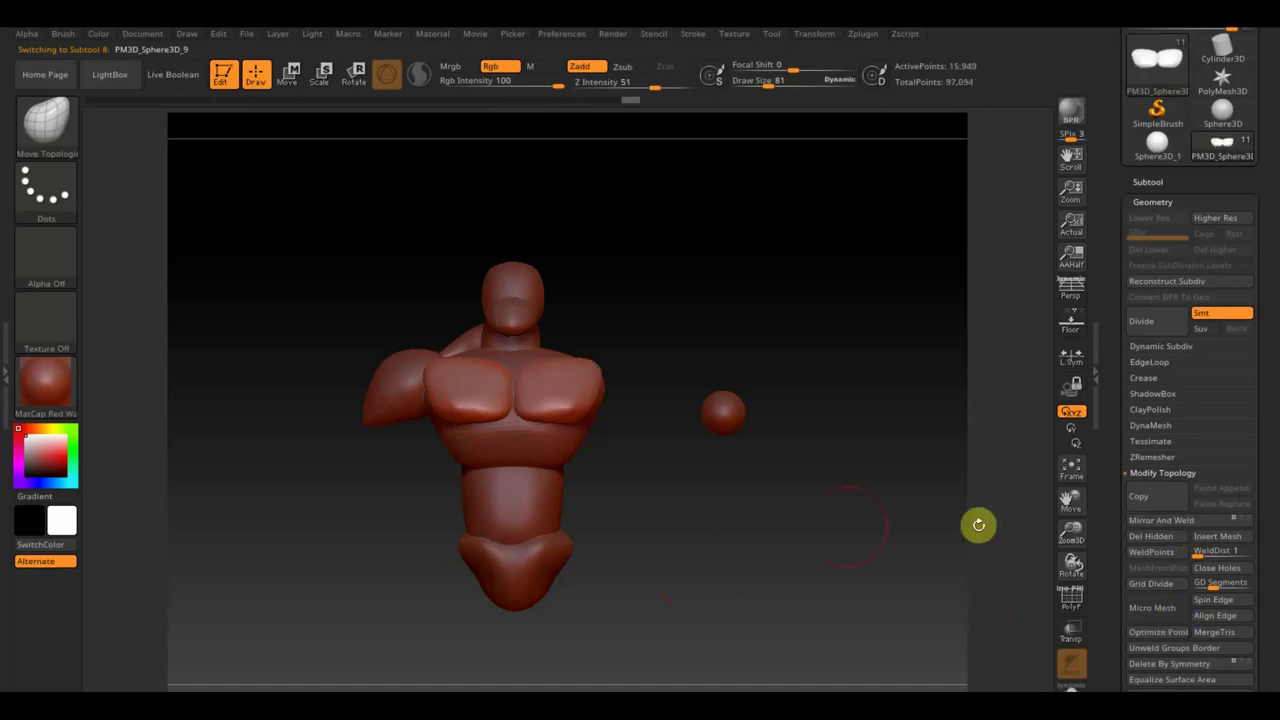
{"action": "left_click", "coordinate": [384, 402], "text": "alt"}
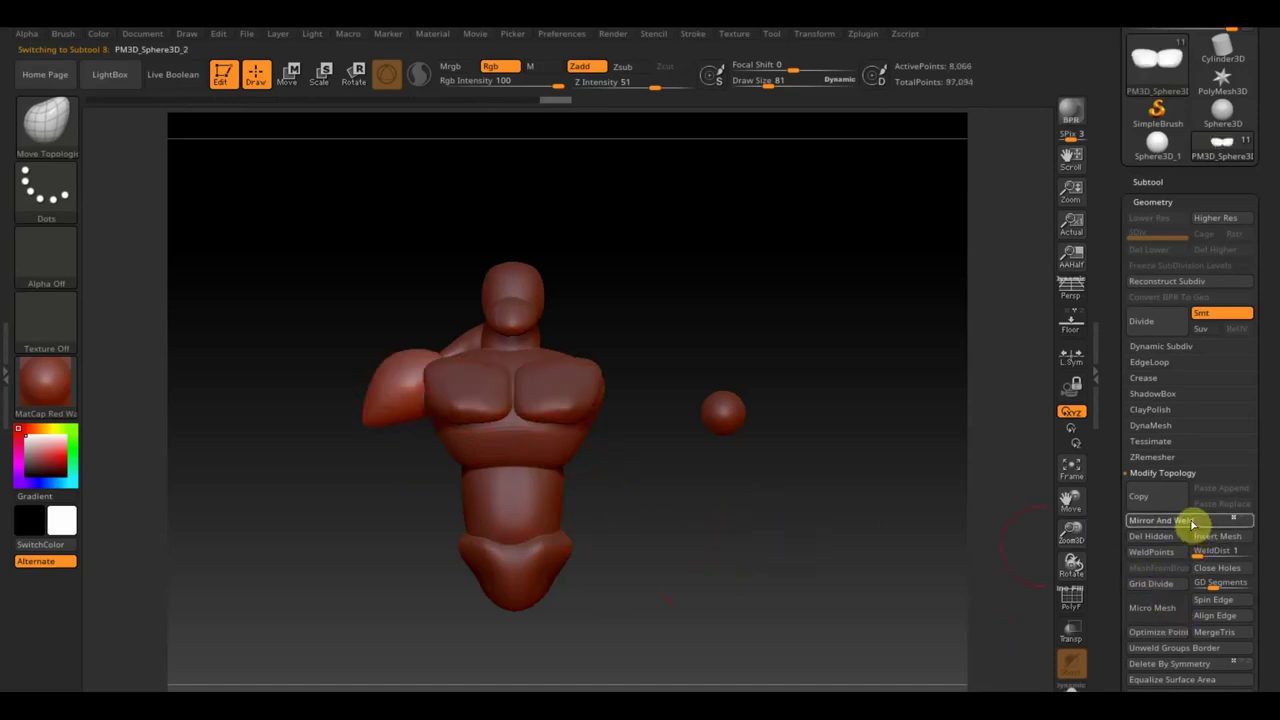
{"action": "left_click", "coordinate": [1190, 520]}
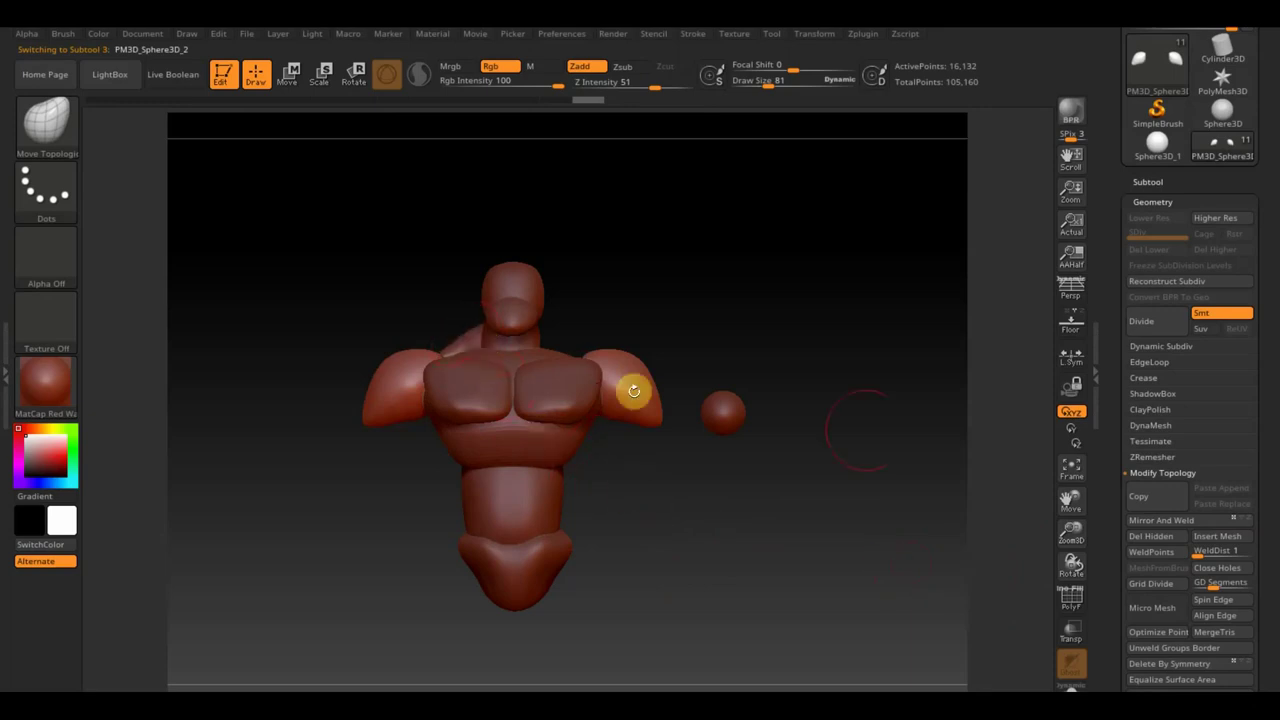
{"action": "left_click", "coordinate": [463, 342], "text": "alt"}
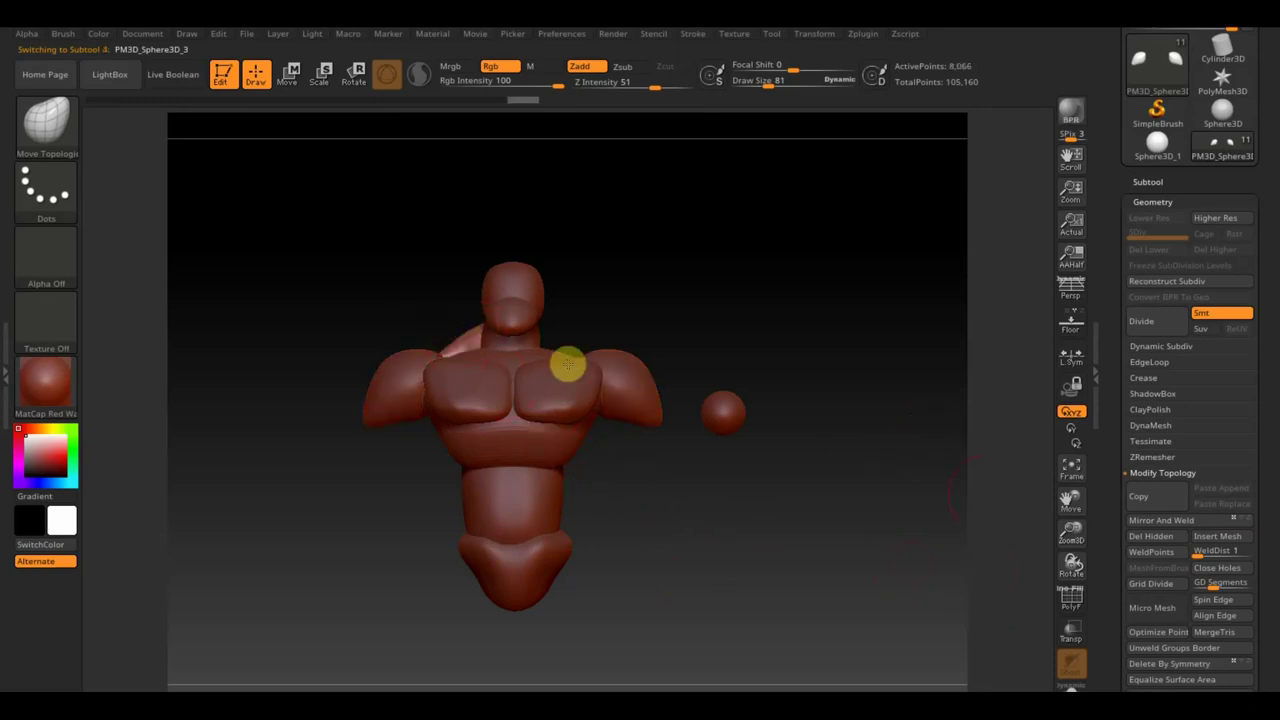
{"action": "left_click", "coordinate": [1205, 513]}
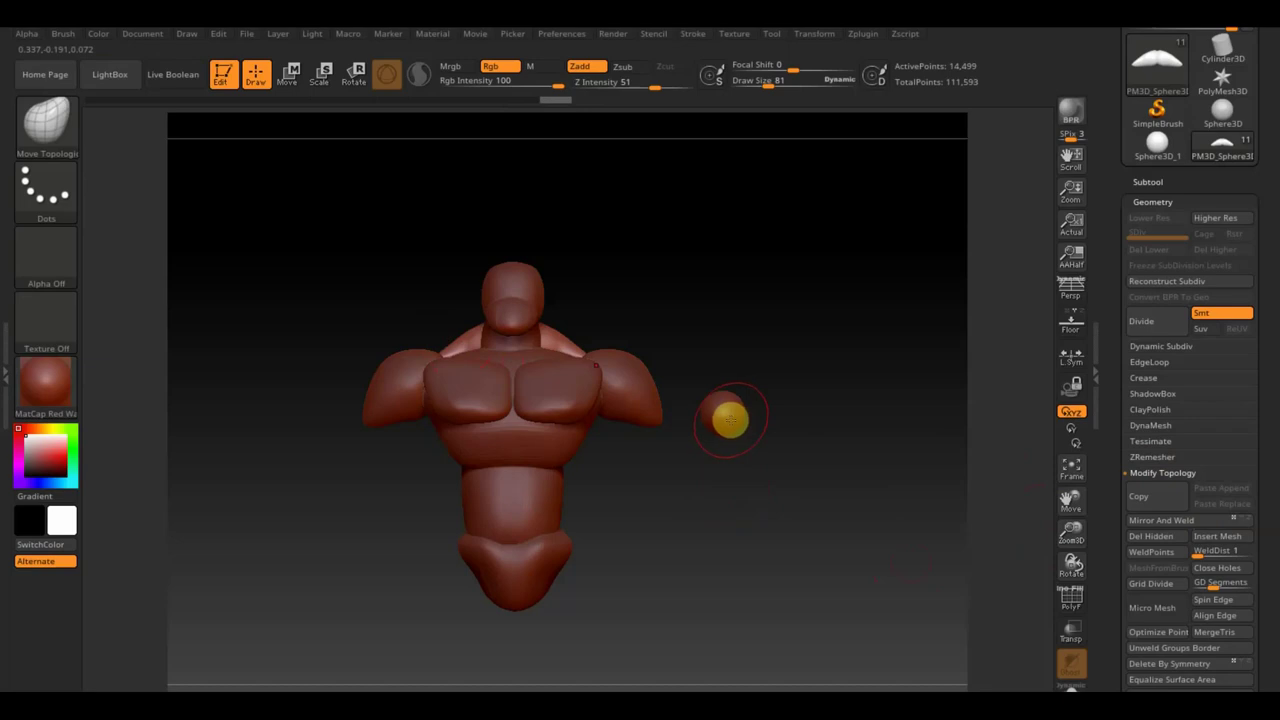
Move the small sphere down beside the hip and stretch it vertically into a leg shape.
{"action": "left_click", "coordinate": [290, 72]}
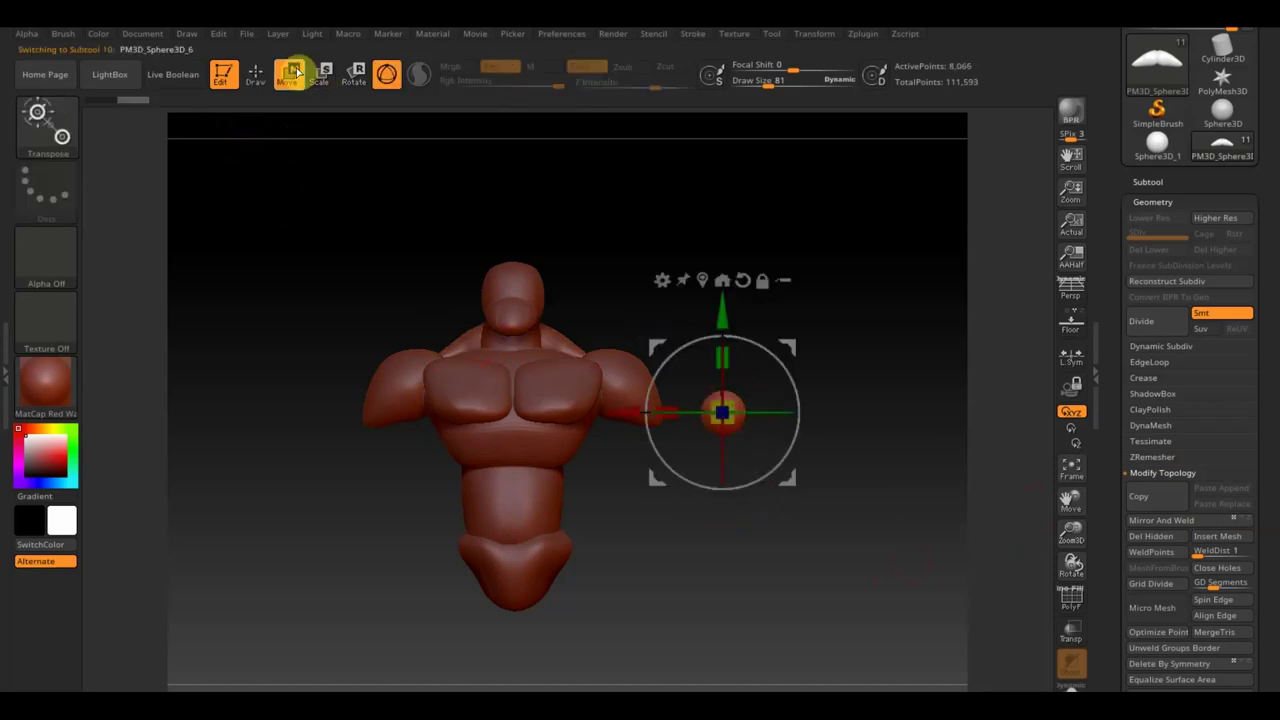
{"action": "left_click_drag", "start_coordinate": [723, 302], "coordinate": [721, 245]}
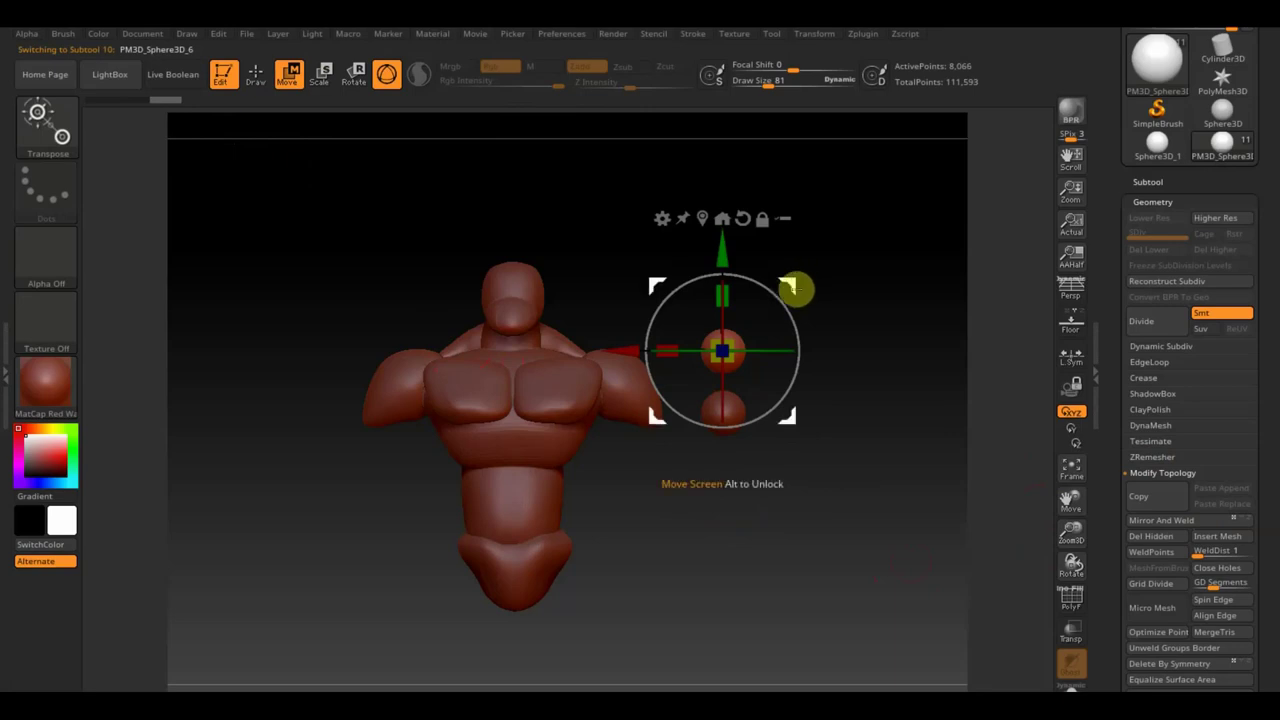
{"action": "left_click_drag", "start_coordinate": [790, 287], "coordinate": [517, 486], "text": "alt"}
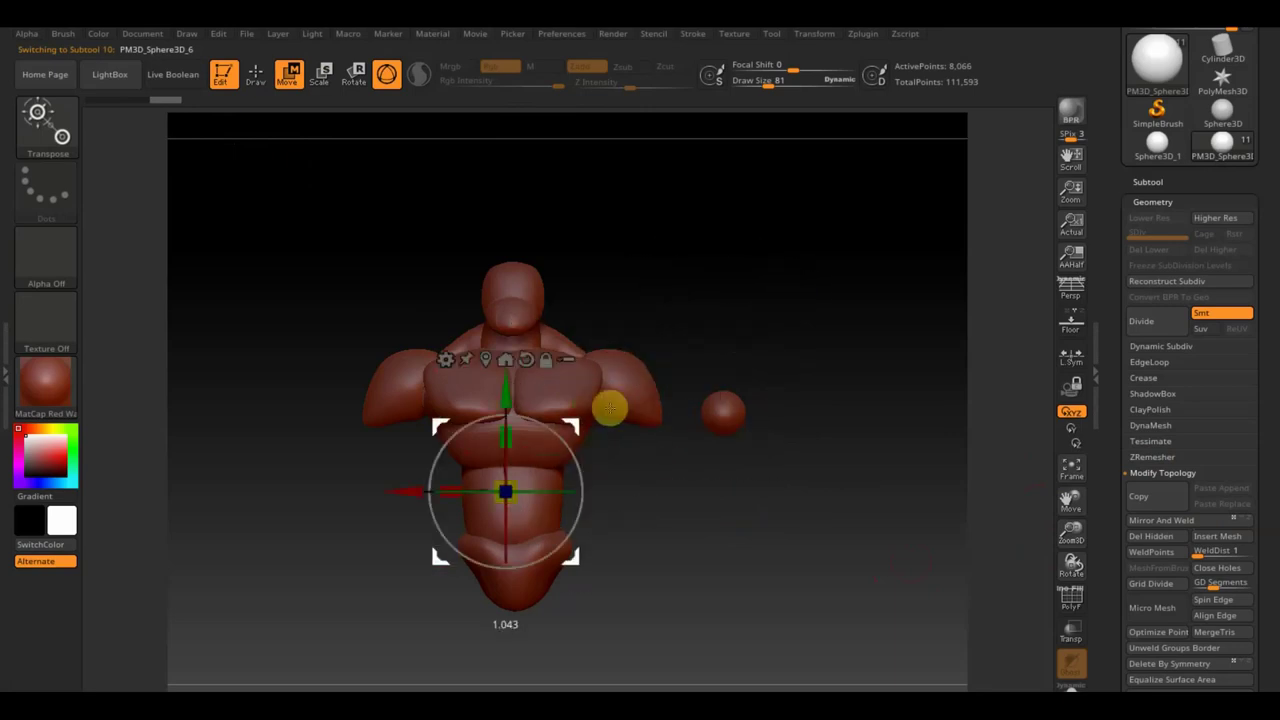
{"action": "left_click_drag", "start_coordinate": [725, 533], "coordinate": [746, 541]}
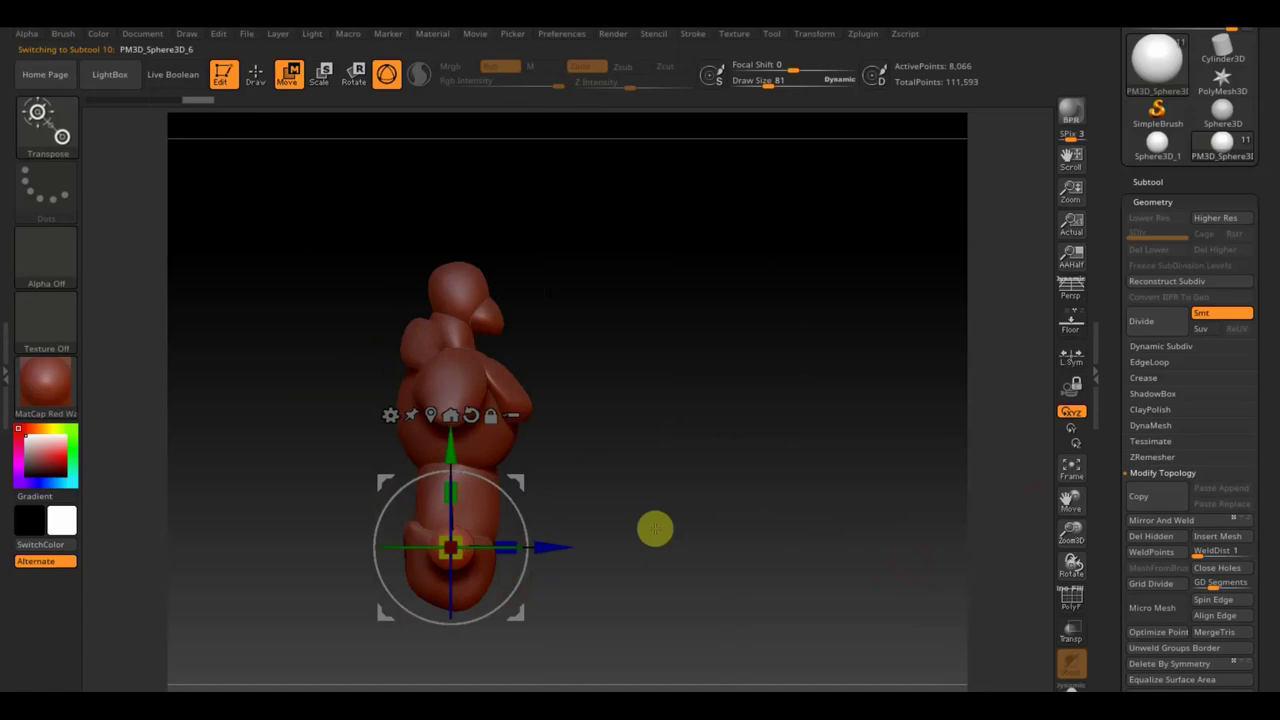
{"action": "left_click_drag", "start_coordinate": [546, 547], "coordinate": [503, 546]}
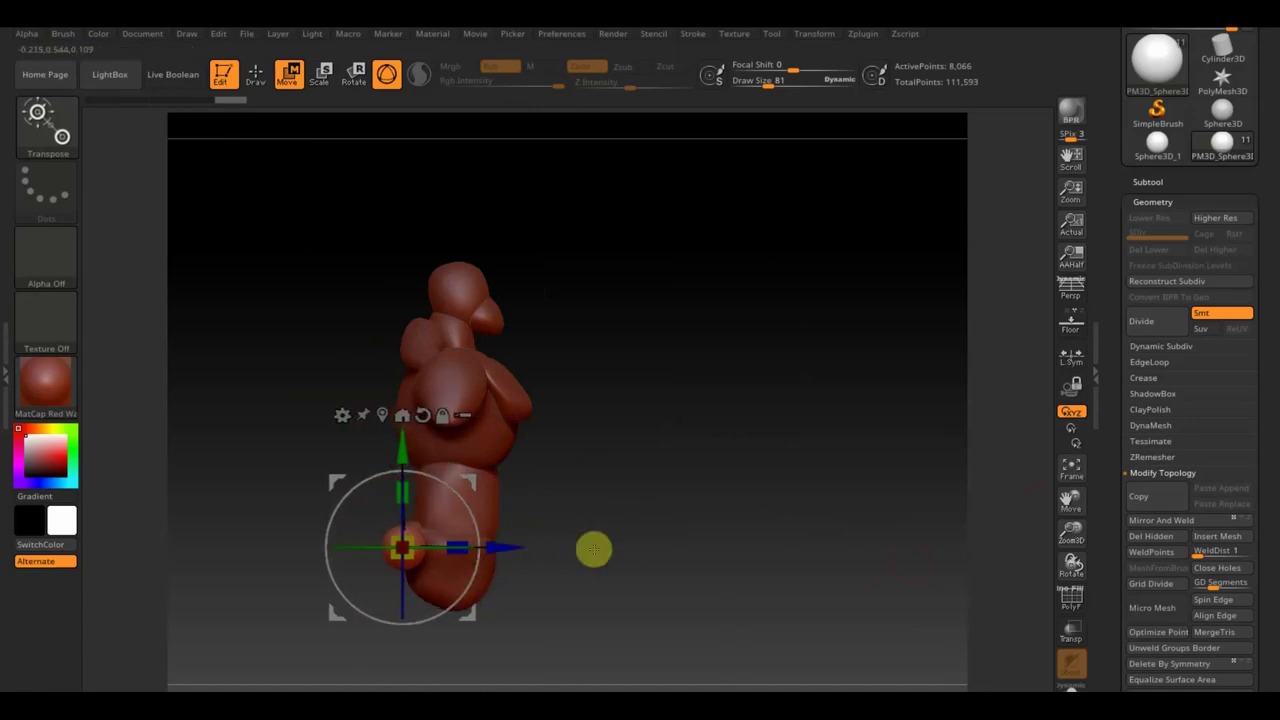
{"action": "left_click_drag", "start_coordinate": [594, 546], "coordinate": [694, 543]}
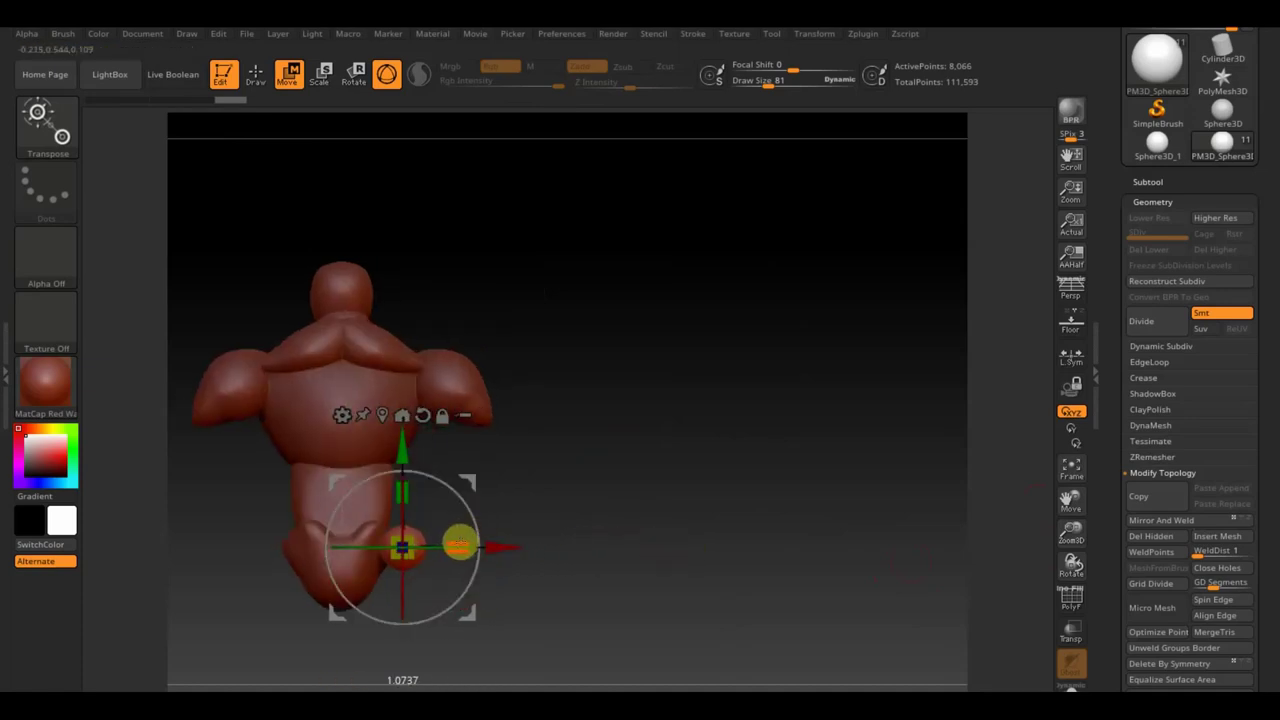
{"action": "left_click_drag", "start_coordinate": [400, 497], "coordinate": [410, 474]}
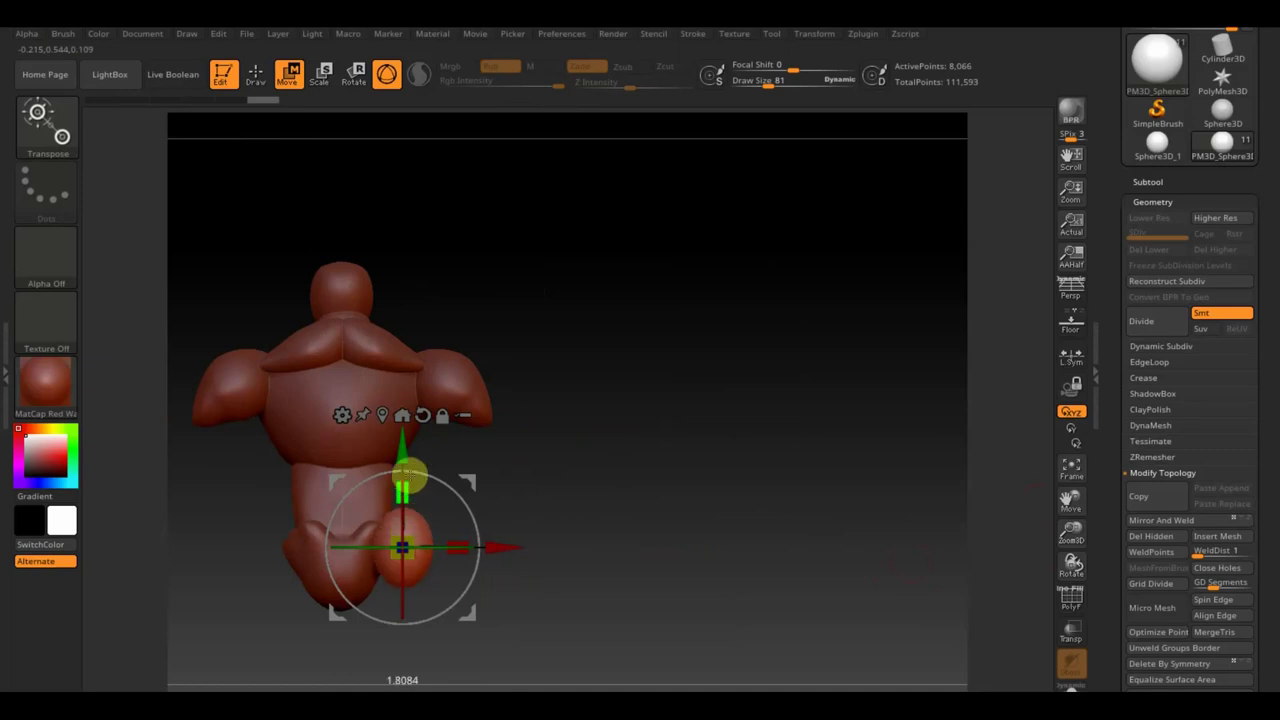
{"action": "left_click_drag", "start_coordinate": [500, 545], "coordinate": [460, 558]}
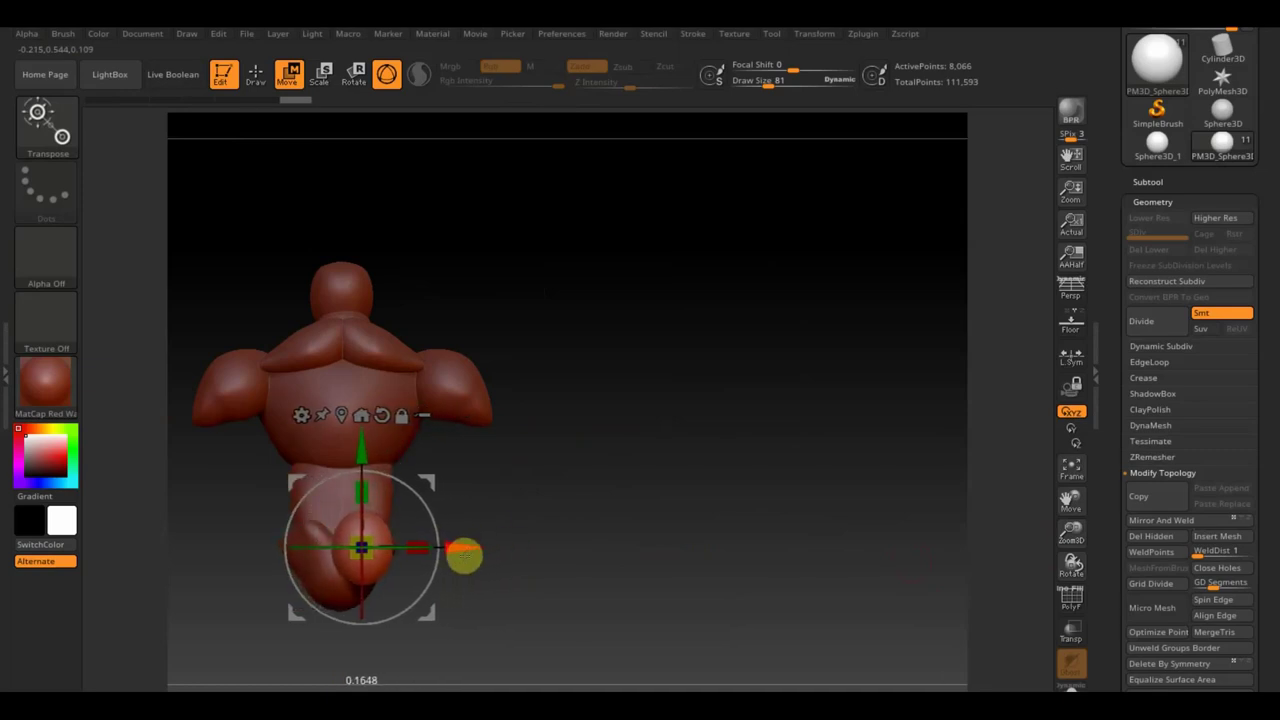
{"action": "mouse_move", "coordinate": [568, 553]}
{"action": "left_mouse_down"}
{"action": "mouse_move", "coordinate": [529, 554]}
{"action": "mouse_move", "coordinate": [566, 554]}
{"action": "left_mouse_up"}
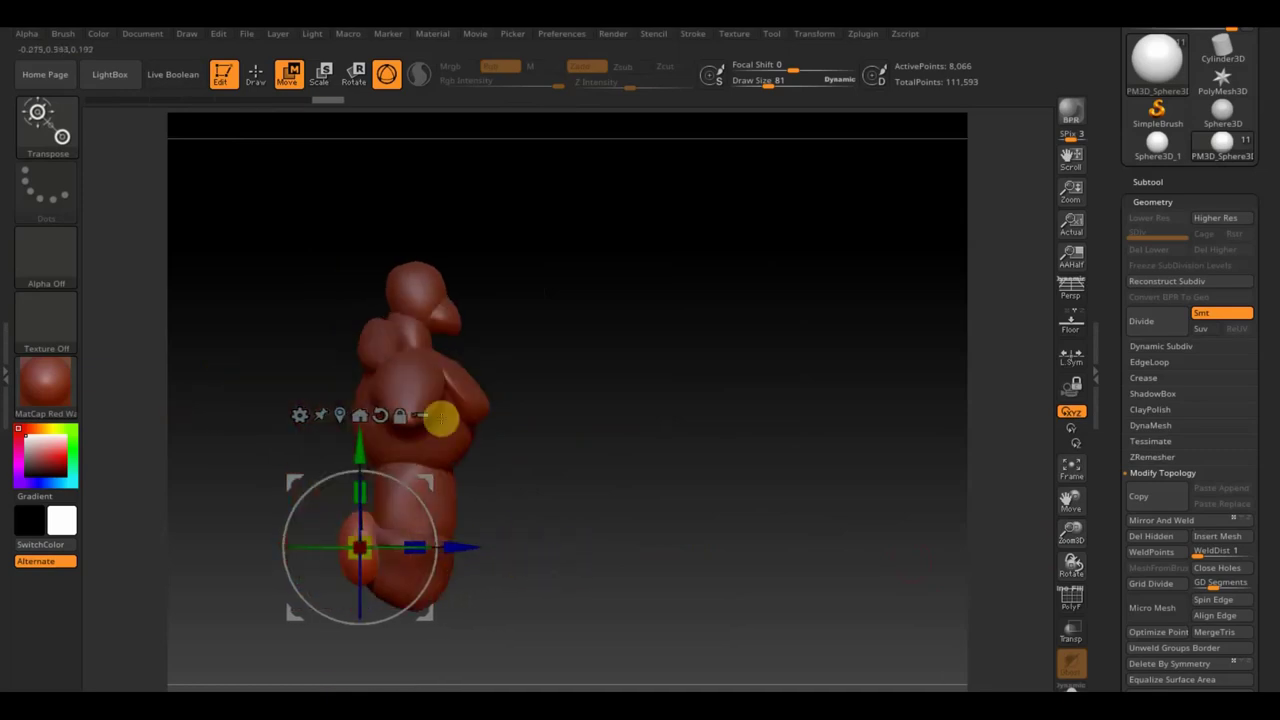
Push and pull the leg bulge's front edges into a rounded thigh, then zoom out.
{"action": "left_click", "coordinate": [258, 74]}
{"action": "mouse_move", "coordinate": [526, 343]}
{"action": "left_mouse_down", "text": "alt"}
{"action": "mouse_move", "coordinate": [583, 509]}
{"action": "mouse_move", "coordinate": [638, 548]}
{"action": "mouse_move", "coordinate": [677, 471]}
{"action": "left_mouse_up", "text": "alt"}
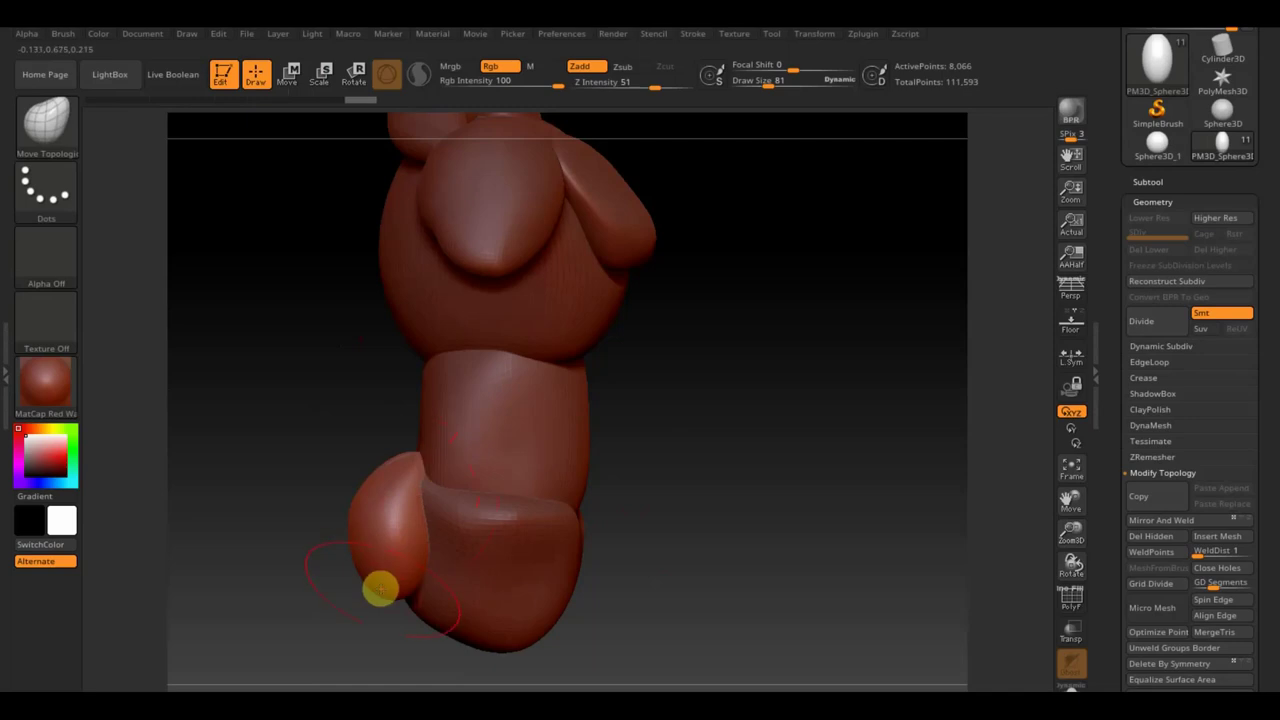
{"action": "left_click_drag", "start_coordinate": [423, 634], "coordinate": [786, 574], "text": "alt"}
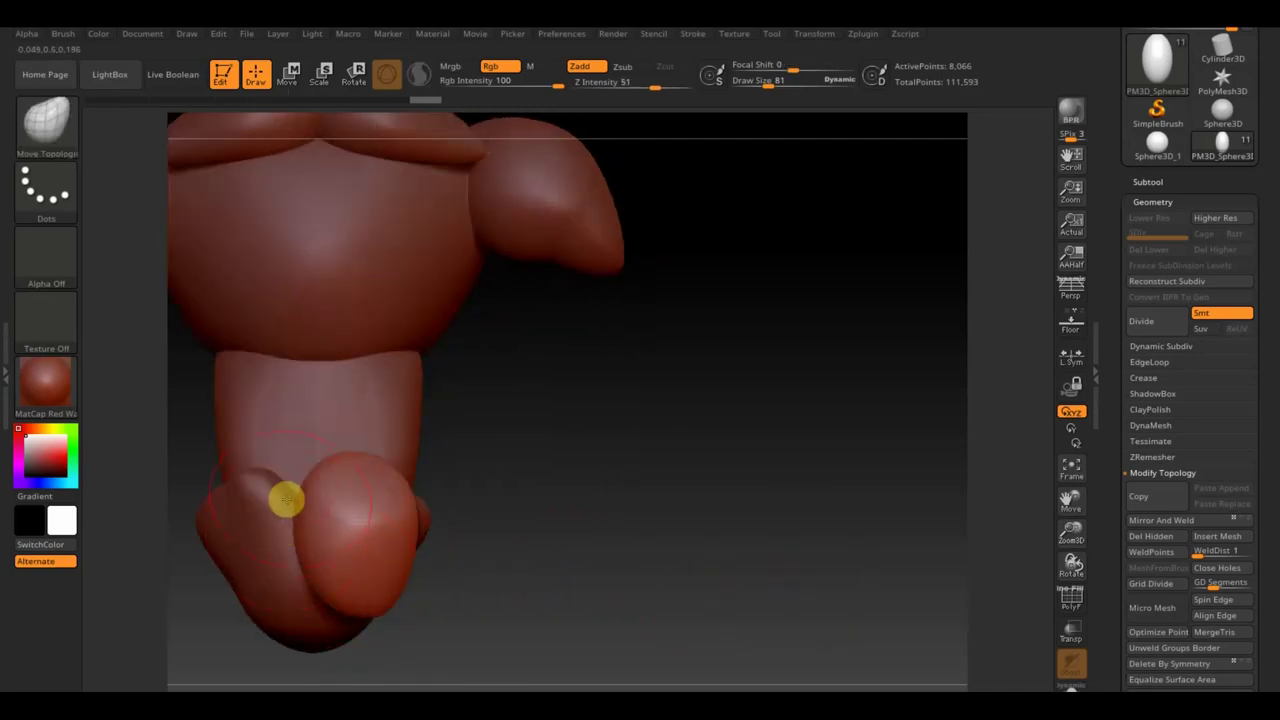
{"action": "left_click_drag", "start_coordinate": [492, 509], "coordinate": [460, 506]}
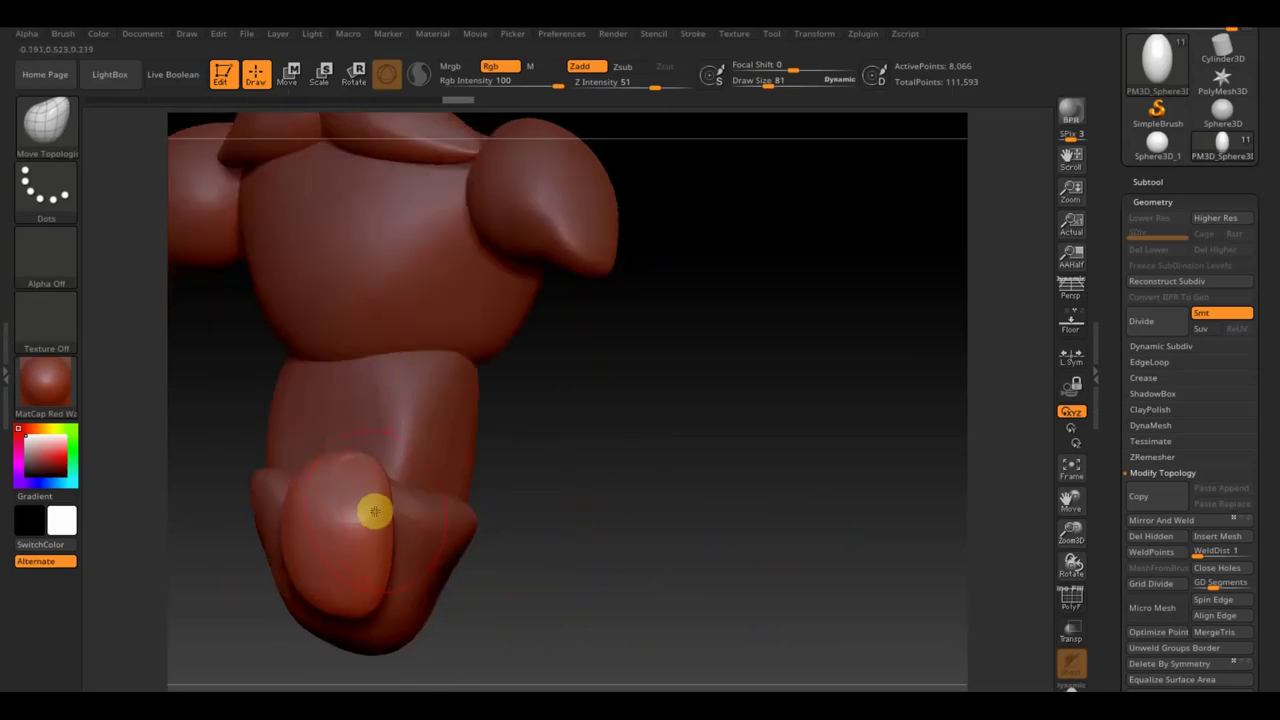
{"action": "mouse_move", "coordinate": [386, 480]}
{"action": "left_mouse_down"}
{"action": "mouse_move", "coordinate": [446, 478]}
{"action": "mouse_move", "coordinate": [410, 480]}
{"action": "left_mouse_up"}
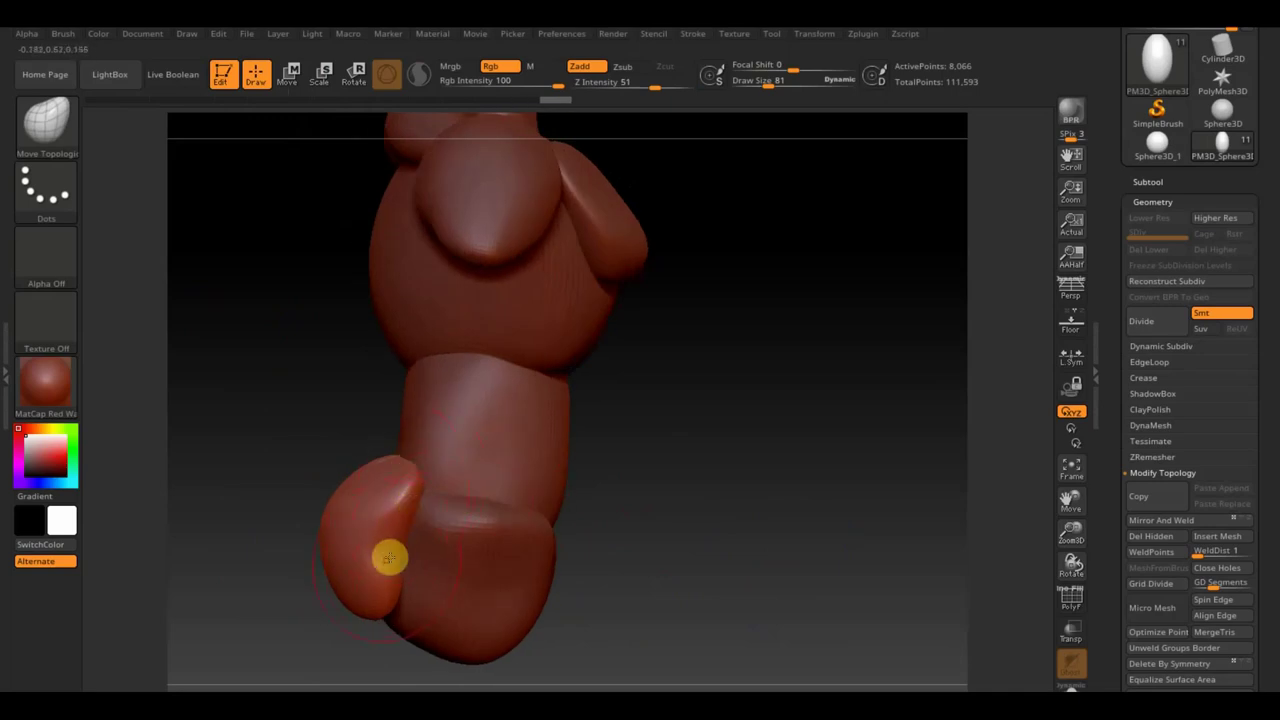
{"action": "left_click_drag", "start_coordinate": [600, 585], "coordinate": [674, 554], "text": "alt"}
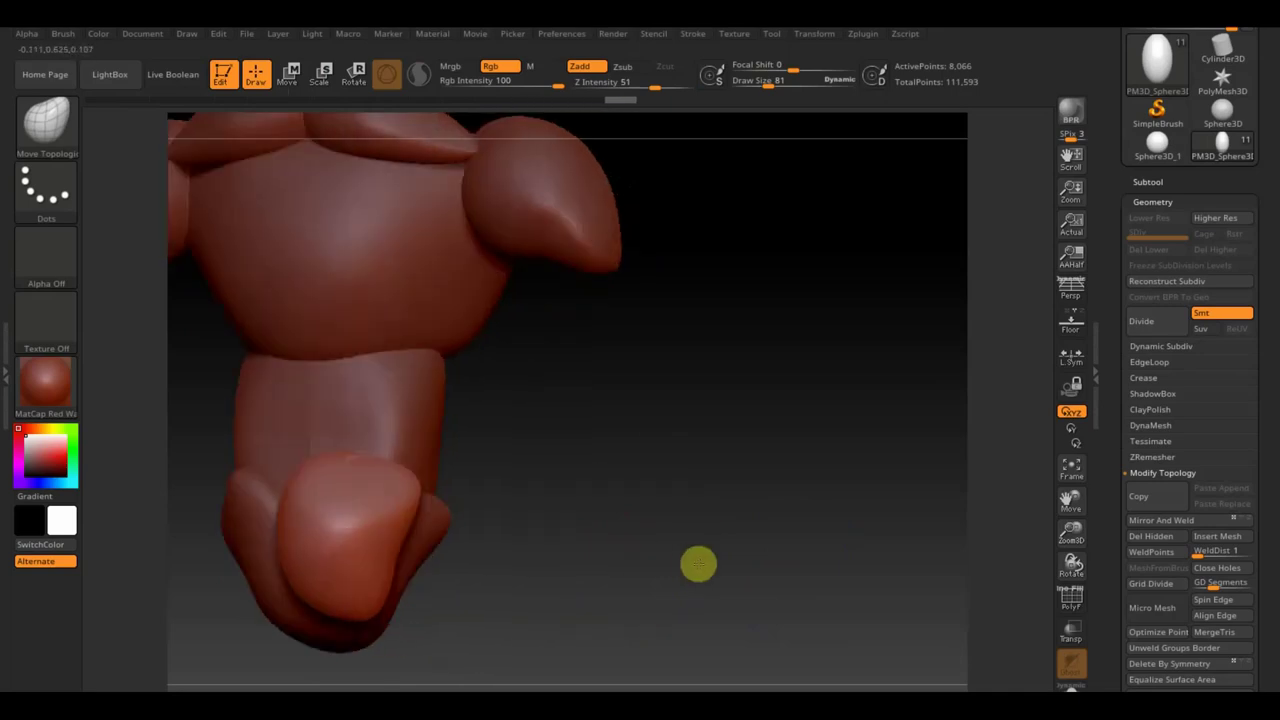
{"action": "left_click_drag", "start_coordinate": [415, 491], "coordinate": [396, 472]}
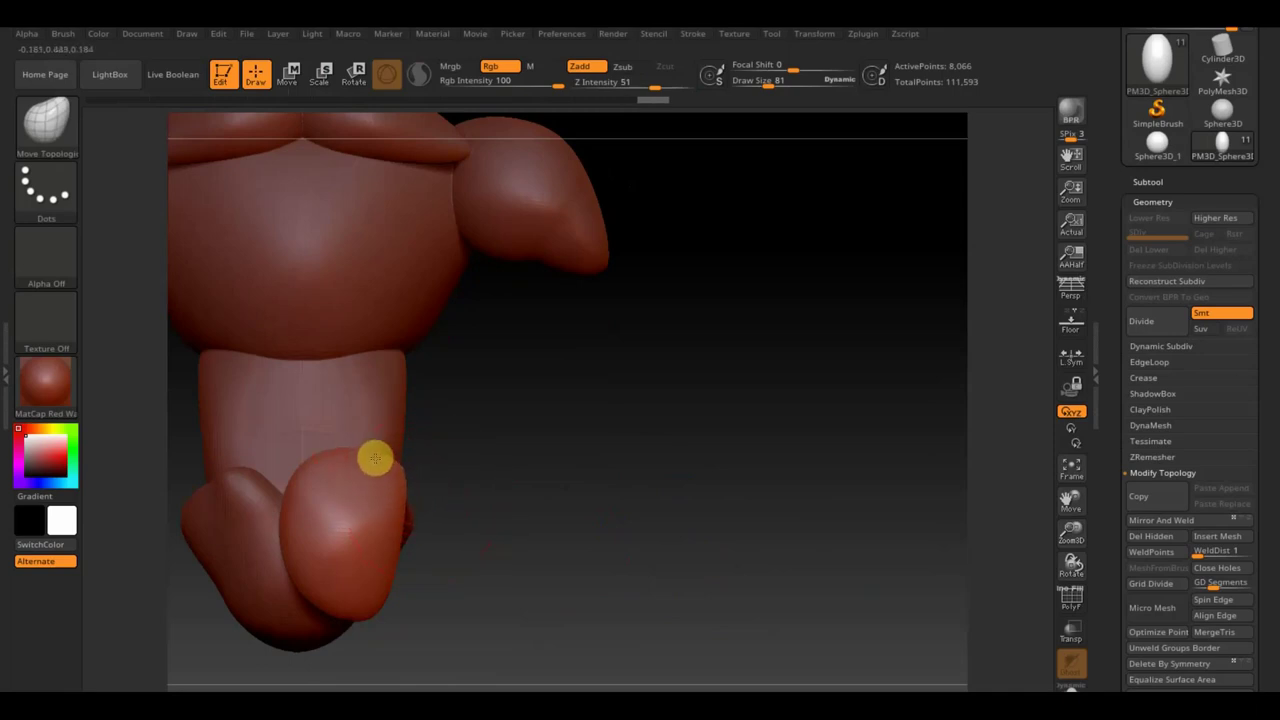
{"action": "left_click_drag", "start_coordinate": [569, 454], "coordinate": [557, 390], "text": "alt"}
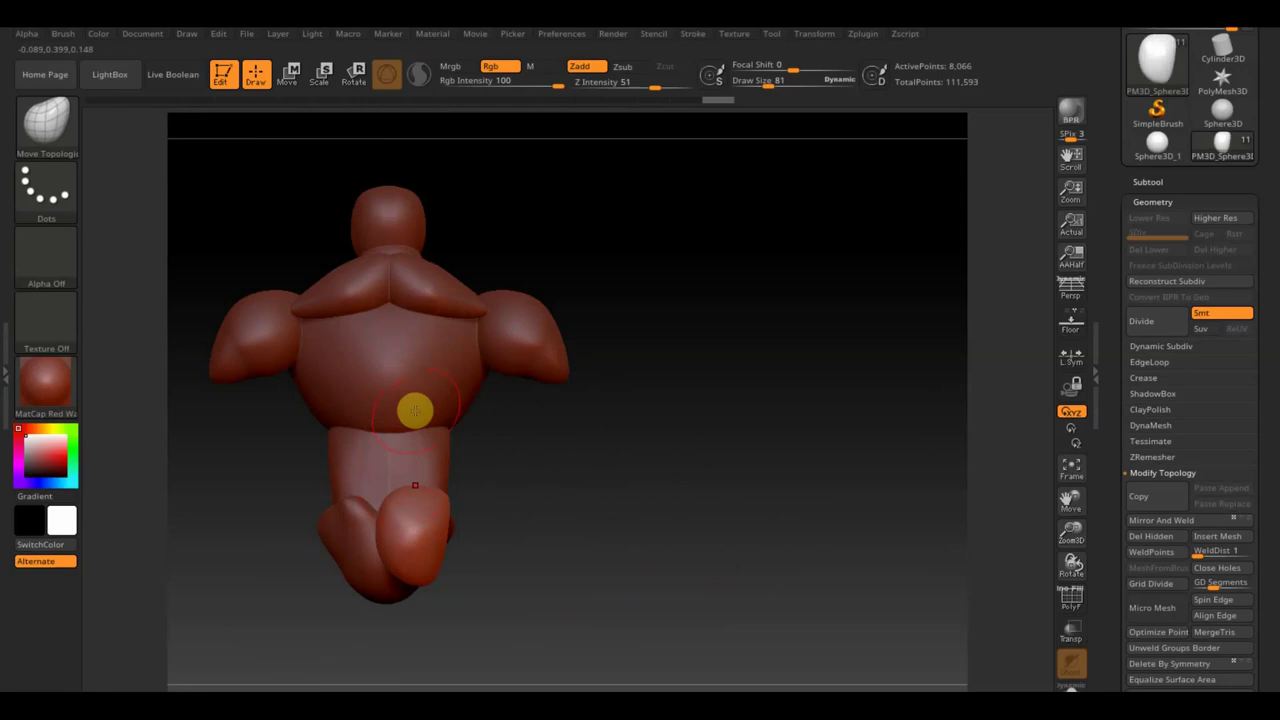
{"action": "left_click_drag", "start_coordinate": [497, 446], "coordinate": [731, 511], "text": "alt"}
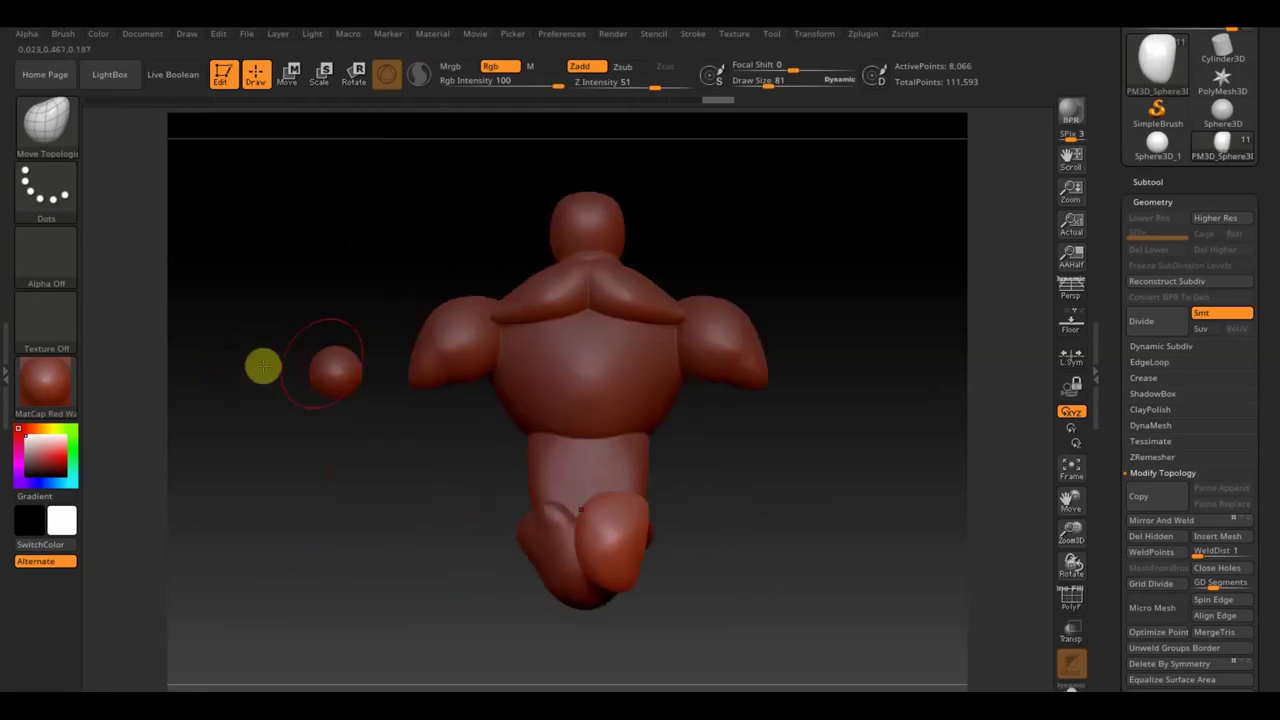
Select the small sphere, nudge it toward the body, and duplicate it.
{"action": "left_click", "coordinate": [341, 381], "text": "alt"}
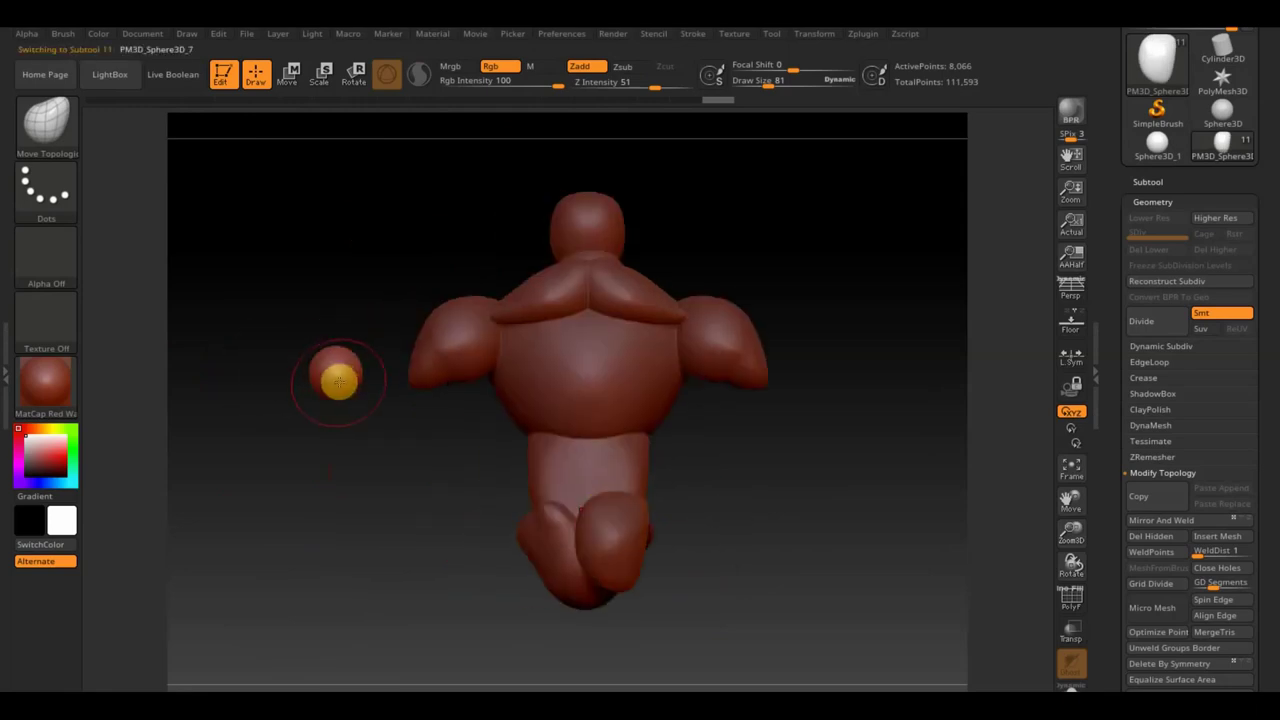
{"action": "left_click", "coordinate": [289, 72]}
{"action": "mouse_move", "coordinate": [437, 371]}
{"action": "left_mouse_down"}
{"action": "mouse_move", "coordinate": [515, 388]}
{"action": "mouse_move", "coordinate": [421, 376]}
{"action": "left_mouse_up"}
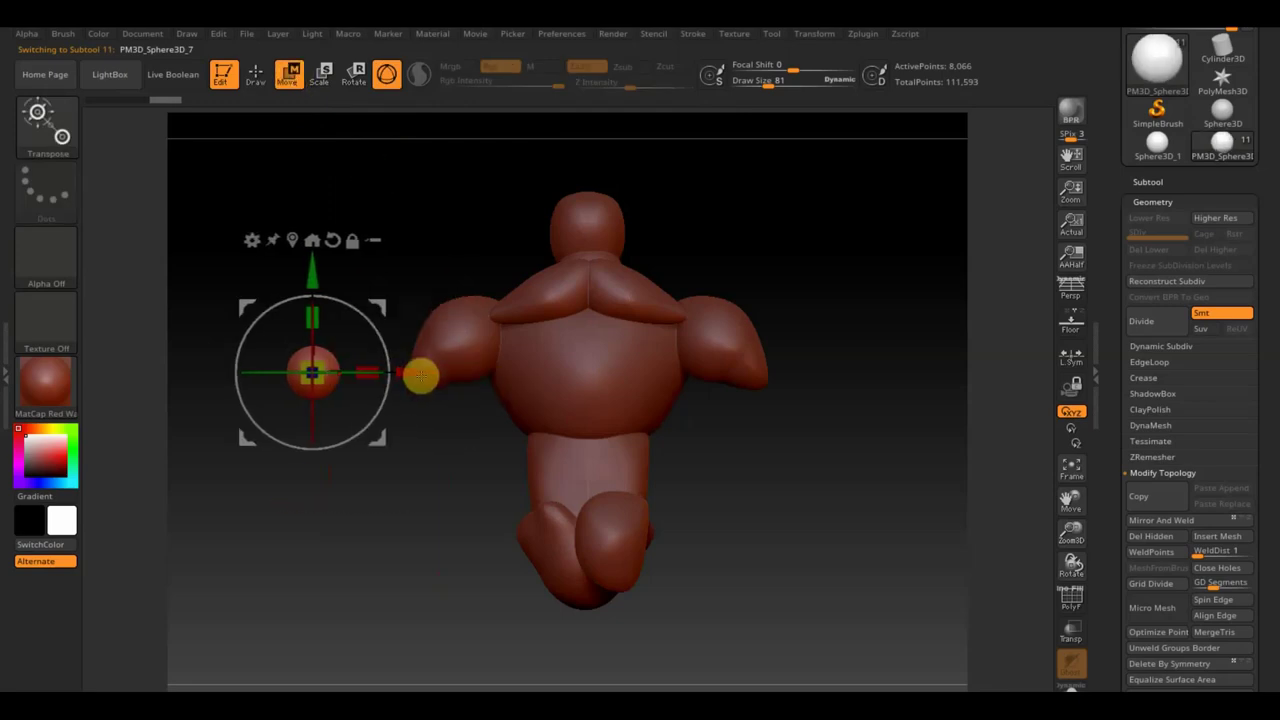
{"action": "left_click", "coordinate": [1150, 181]}
{"action": "left_click", "coordinate": [1161, 452]}
{"action": "left_click", "coordinate": [1161, 452]}
{"action": "left_click", "coordinate": [1161, 452]}
{"action": "left_click", "coordinate": [1161, 452]}
{"action": "left_click", "coordinate": [1161, 452]}
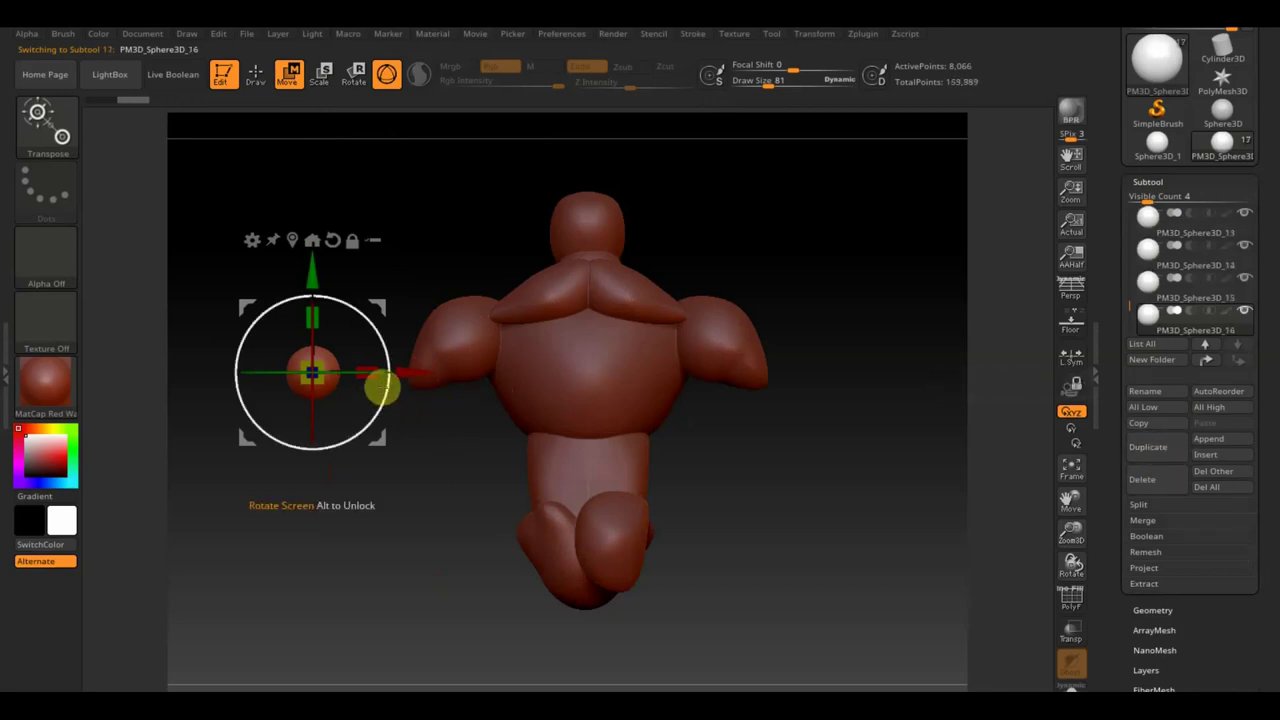
Move the copy against the torso, stretch it vertically, and tilt it at an angle.
{"action": "mouse_move", "coordinate": [403, 374]}
{"action": "left_mouse_down"}
{"action": "mouse_move", "coordinate": [723, 449]}
{"action": "mouse_move", "coordinate": [797, 540]}
{"action": "left_mouse_up"}
{"action": "left_click_drag", "start_coordinate": [740, 369], "coordinate": [678, 373]}
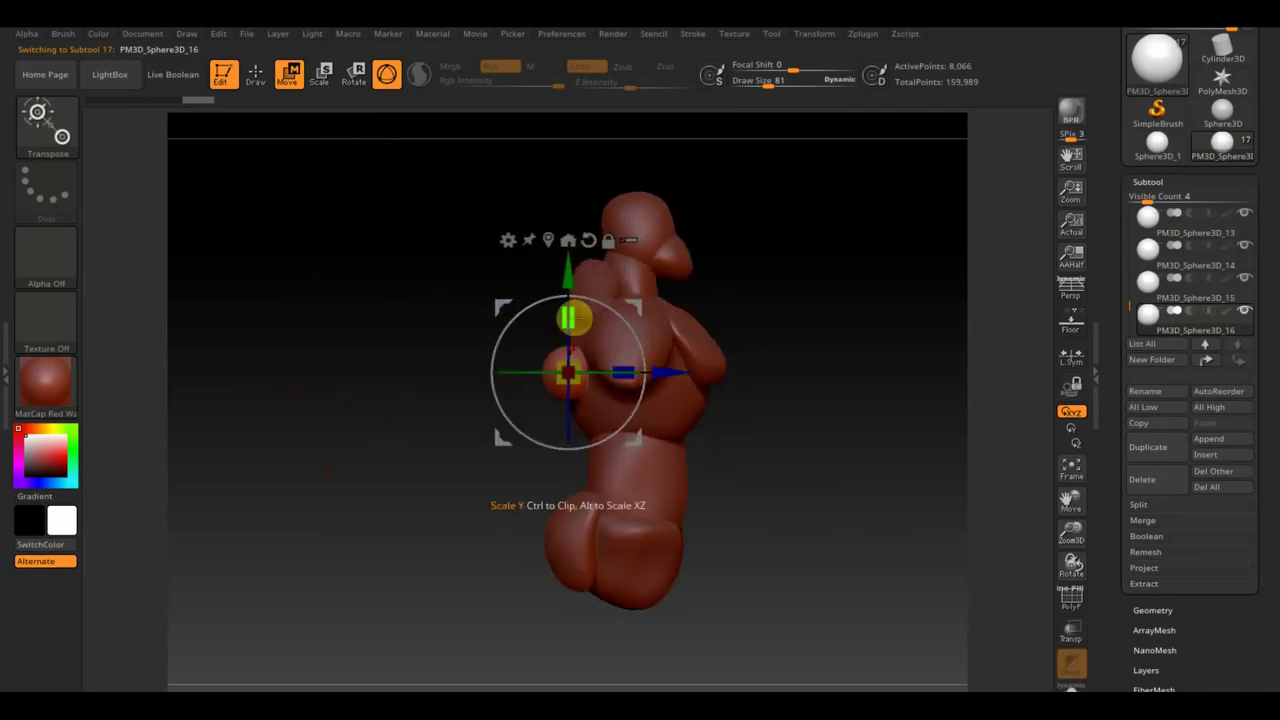
{"action": "left_click_drag", "start_coordinate": [570, 315], "coordinate": [572, 292]}
{"action": "left_click", "coordinate": [256, 74]}
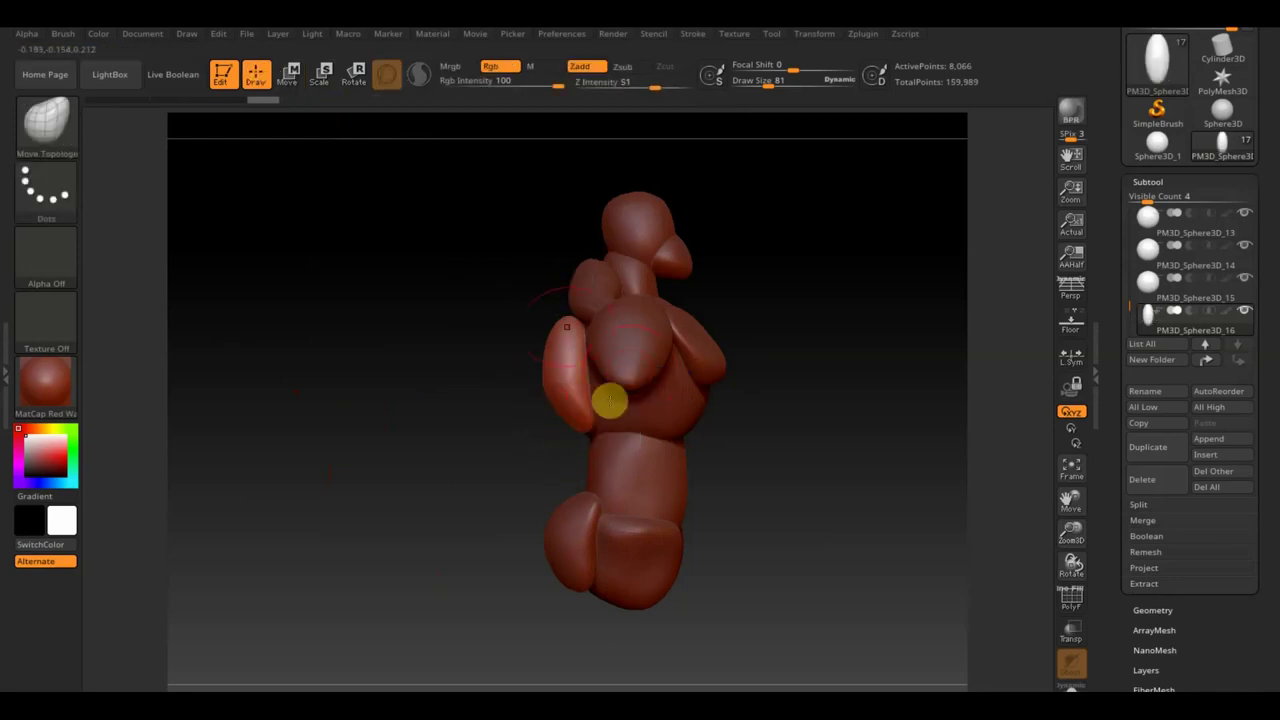
{"action": "left_click", "coordinate": [290, 76]}
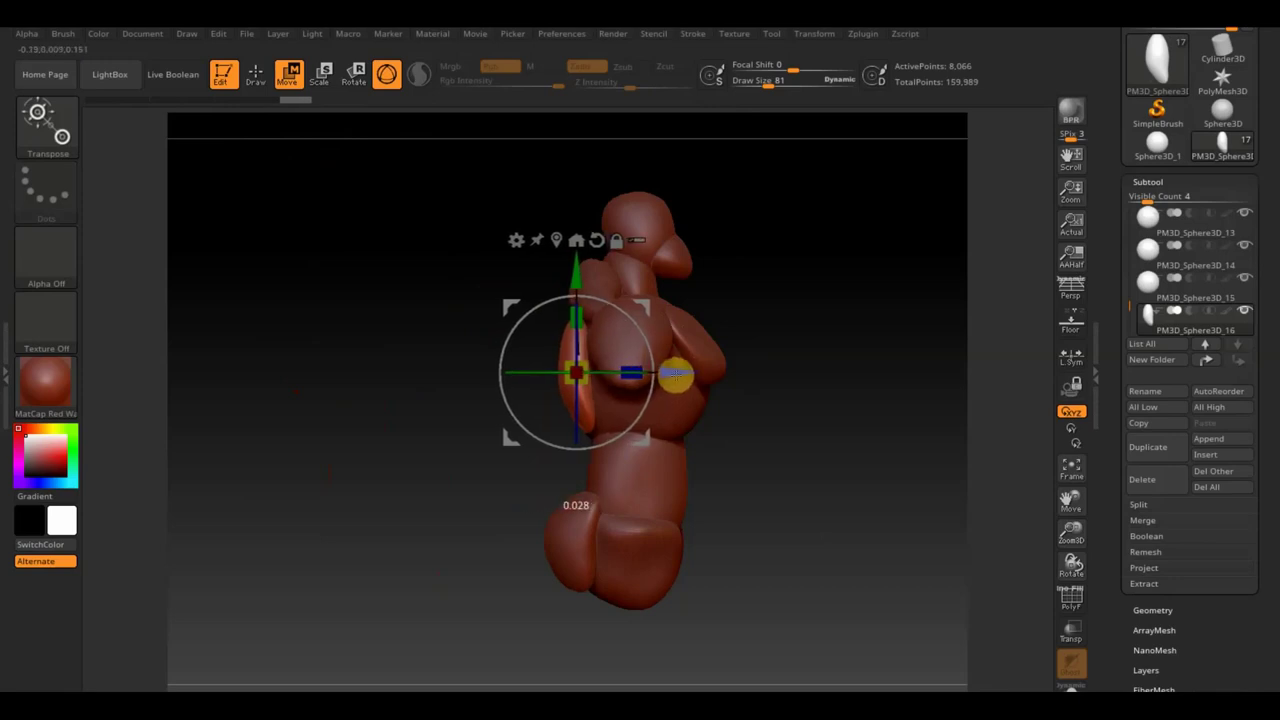
{"action": "left_click_drag", "start_coordinate": [820, 411], "coordinate": [874, 411], "text": "shift"}
{"action": "left_click_drag", "start_coordinate": [650, 332], "coordinate": [651, 347]}
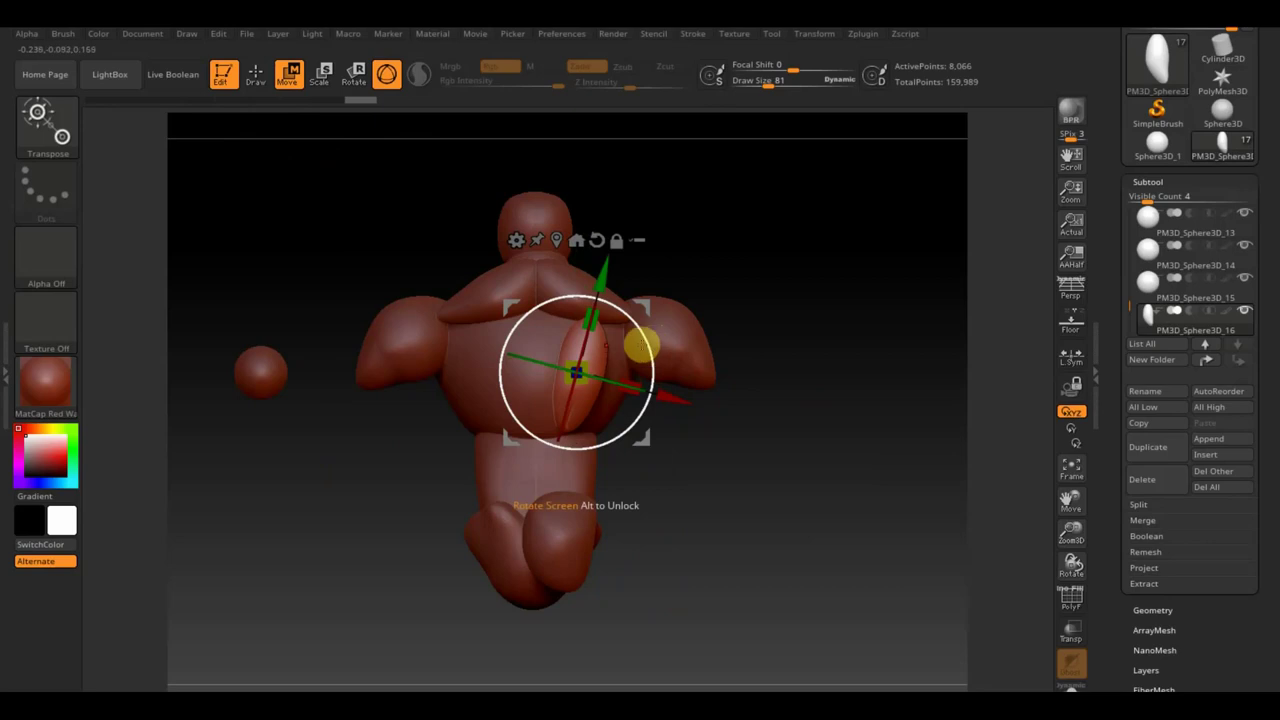
{"action": "left_click", "coordinate": [256, 74]}
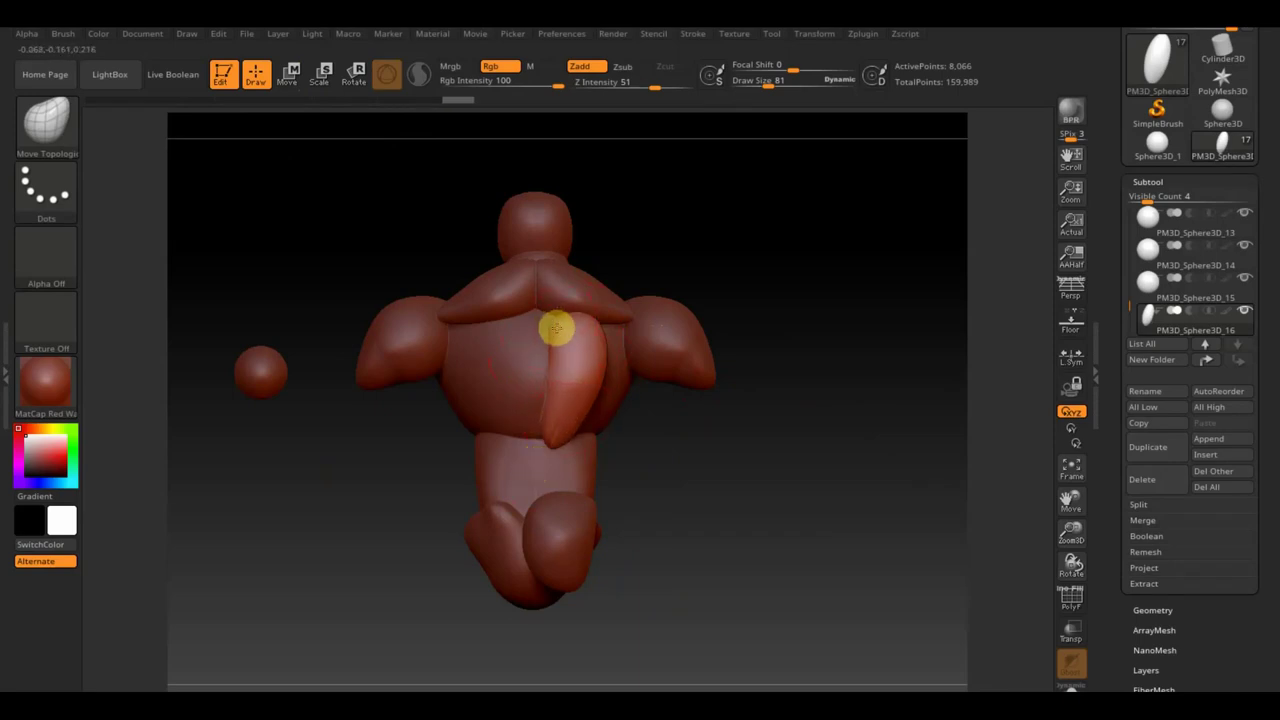
Orbit around the figure to inspect the plate piece on its back.
{"action": "left_click_drag", "start_coordinate": [700, 286], "coordinate": [573, 309]}
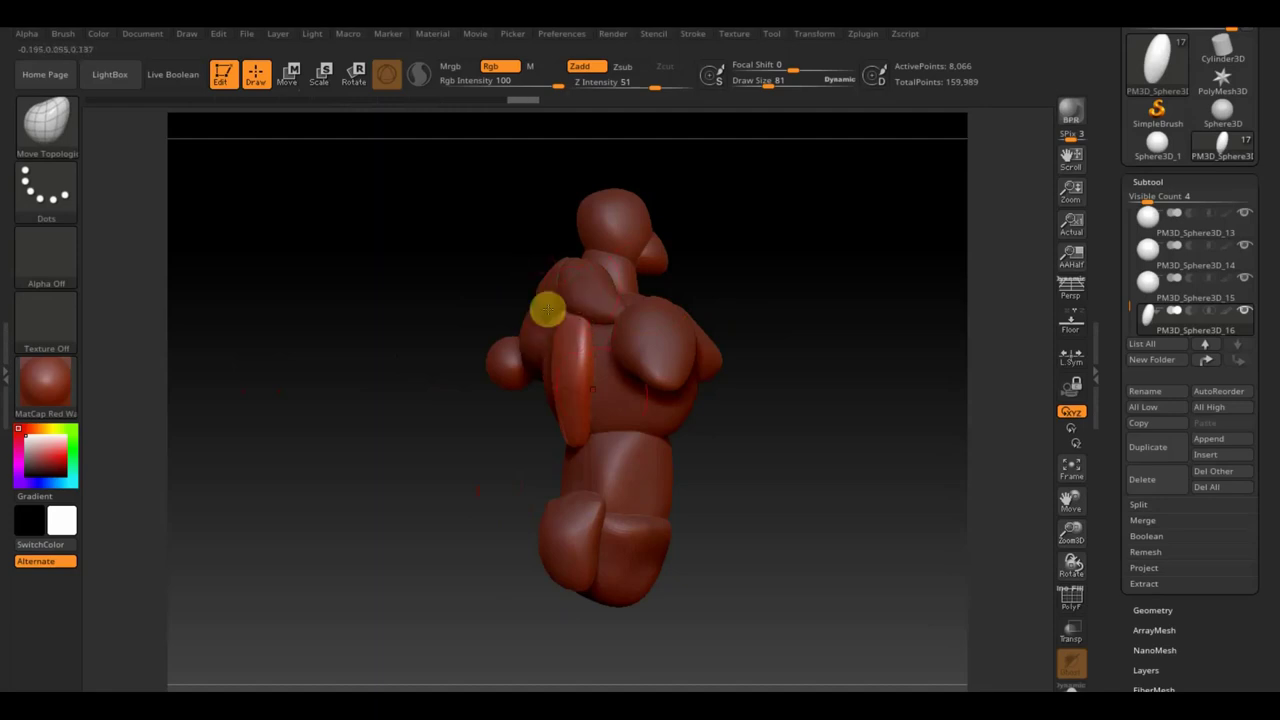
{"action": "left_click_drag", "start_coordinate": [811, 291], "coordinate": [872, 293]}
{"action": "mouse_move", "coordinate": [791, 314]}
{"action": "left_mouse_down"}
{"action": "mouse_move", "coordinate": [700, 316]}
{"action": "mouse_move", "coordinate": [709, 277]}
{"action": "mouse_move", "coordinate": [657, 274]}
{"action": "left_mouse_up"}
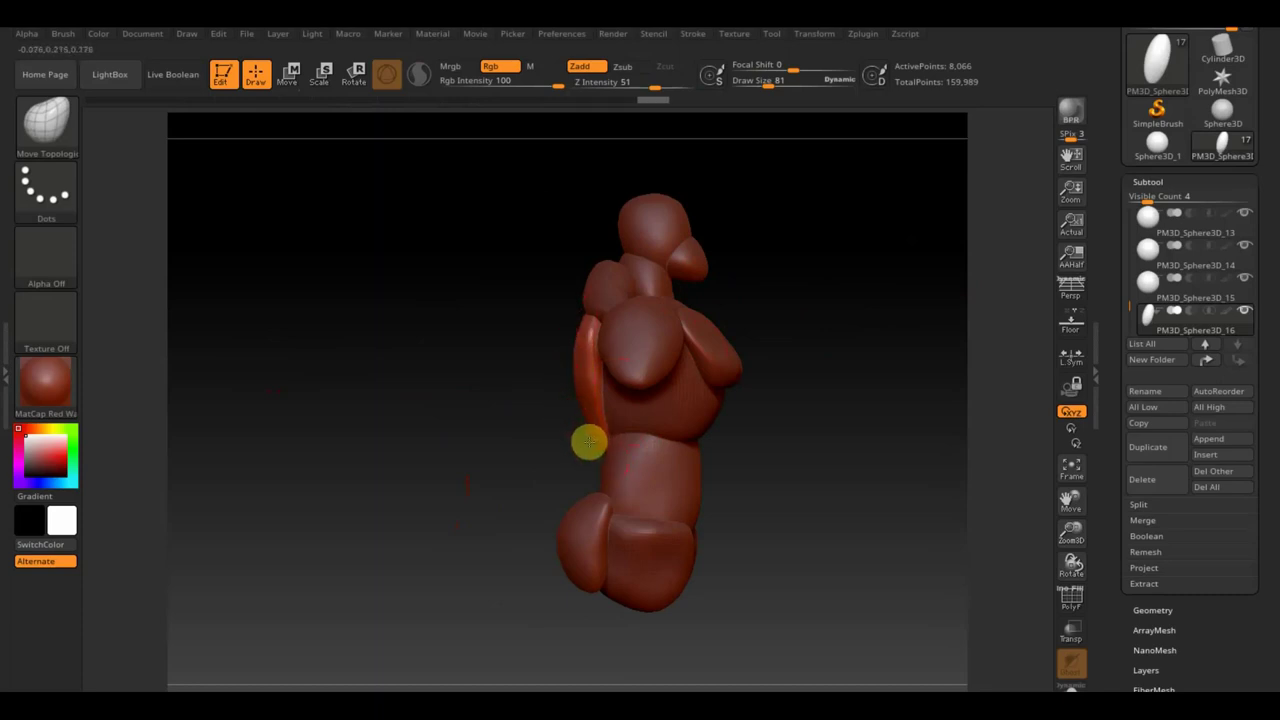
{"action": "mouse_move", "coordinate": [595, 445]}
{"action": "left_mouse_down"}
{"action": "mouse_move", "coordinate": [857, 466]}
{"action": "mouse_move", "coordinate": [760, 409]}
{"action": "mouse_move", "coordinate": [666, 320]}
{"action": "left_mouse_up"}
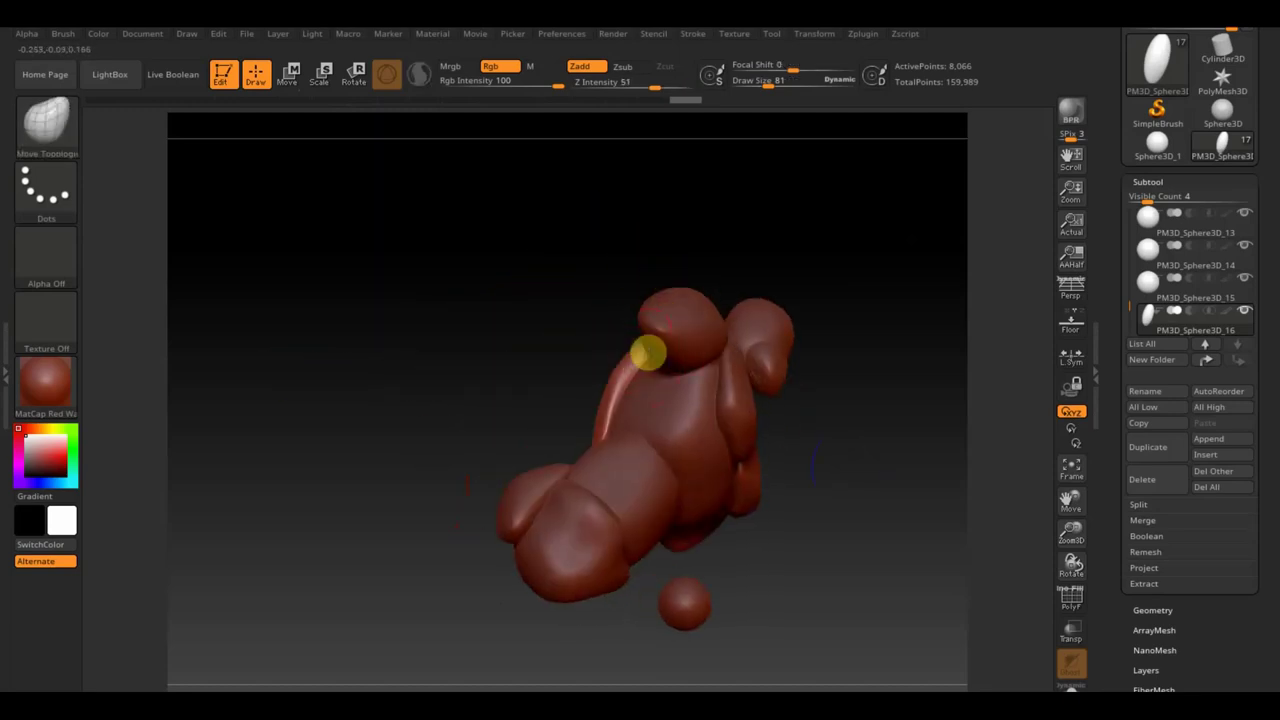
{"action": "mouse_move", "coordinate": [777, 335]}
{"action": "left_mouse_down"}
{"action": "mouse_move", "coordinate": [886, 400]}
{"action": "mouse_move", "coordinate": [923, 451]}
{"action": "left_mouse_up"}
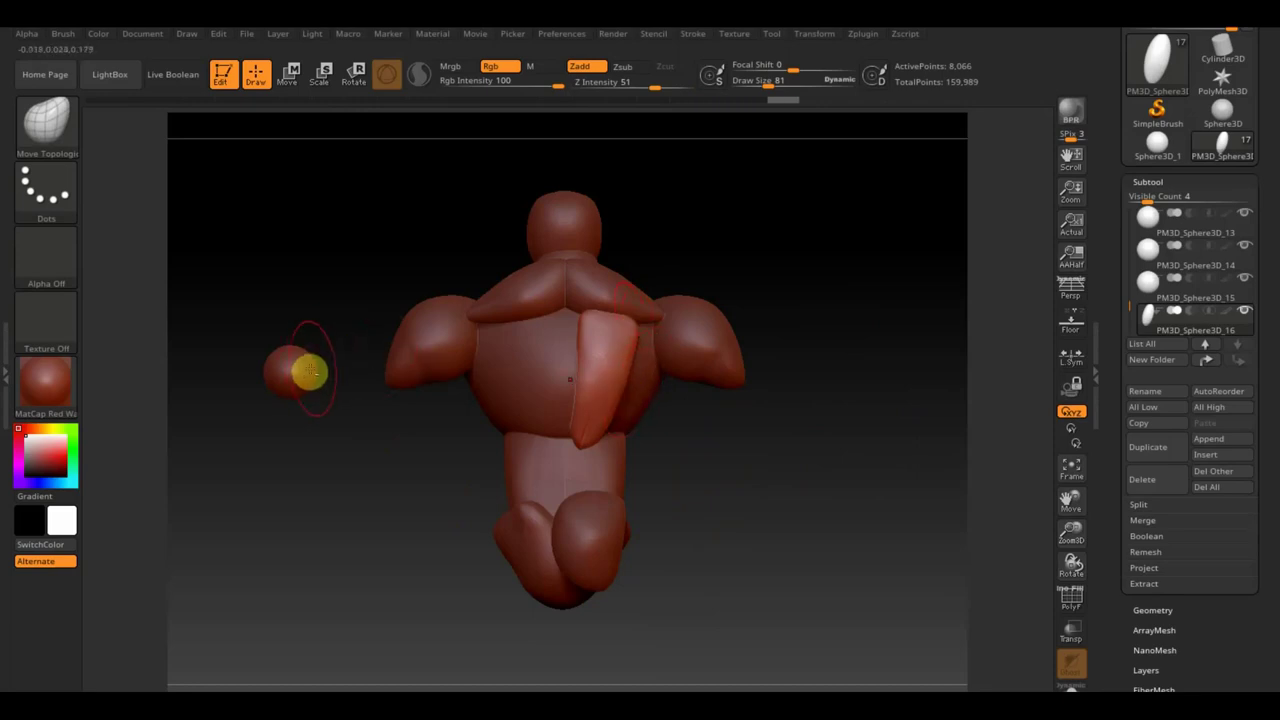
Mirror and weld the back plate across the spine, then select the next sphere subtool.
{"action": "left_click", "coordinate": [1153, 610]}
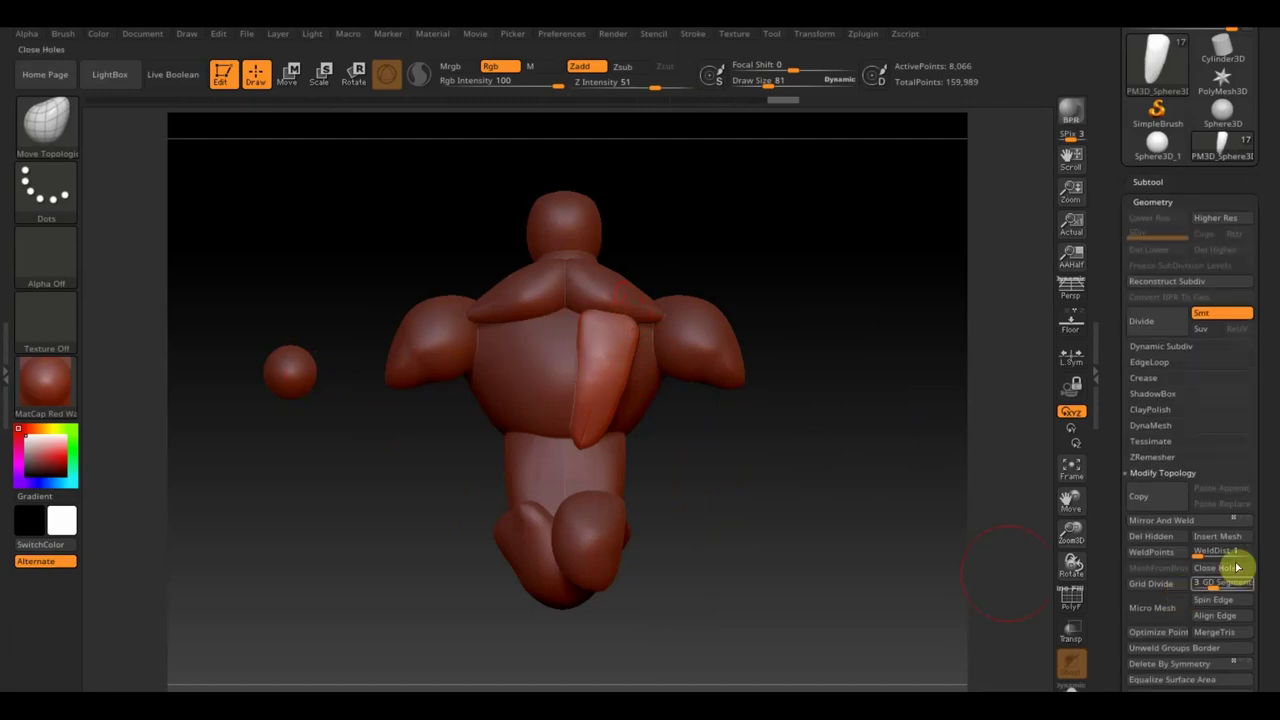
{"action": "left_click", "coordinate": [1188, 524]}
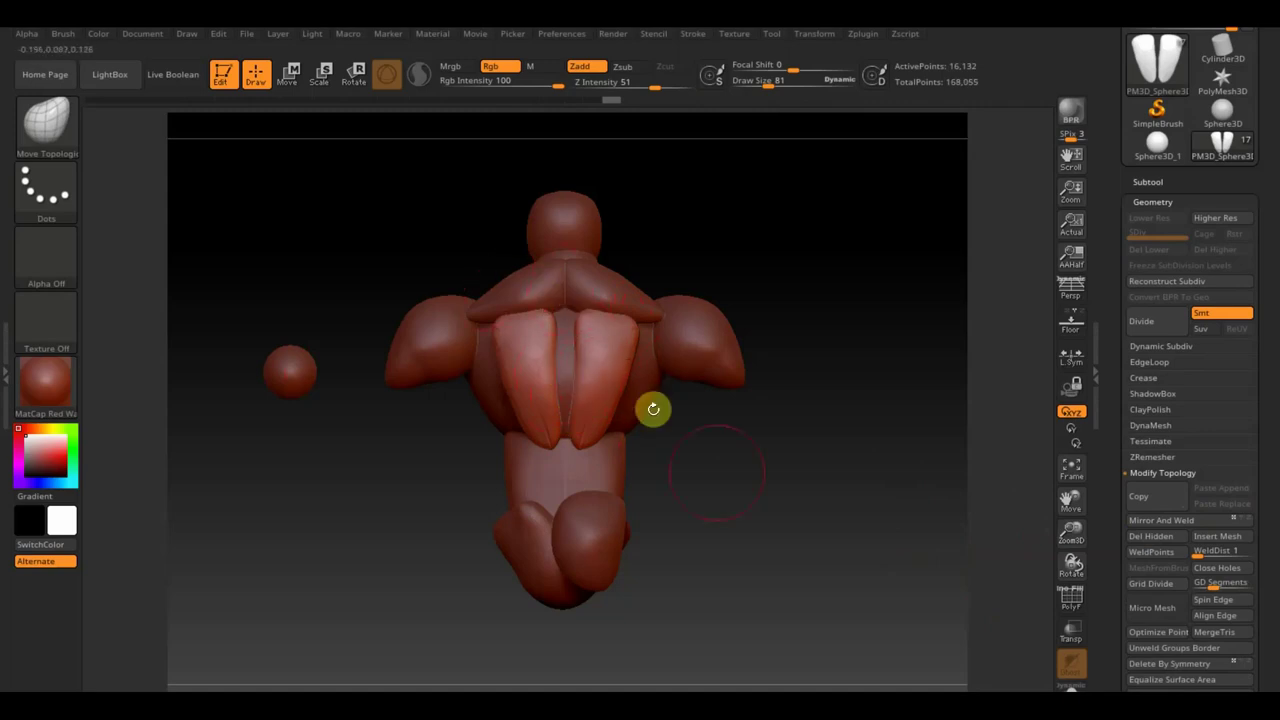
{"action": "left_click", "coordinate": [287, 376], "text": "alt"}
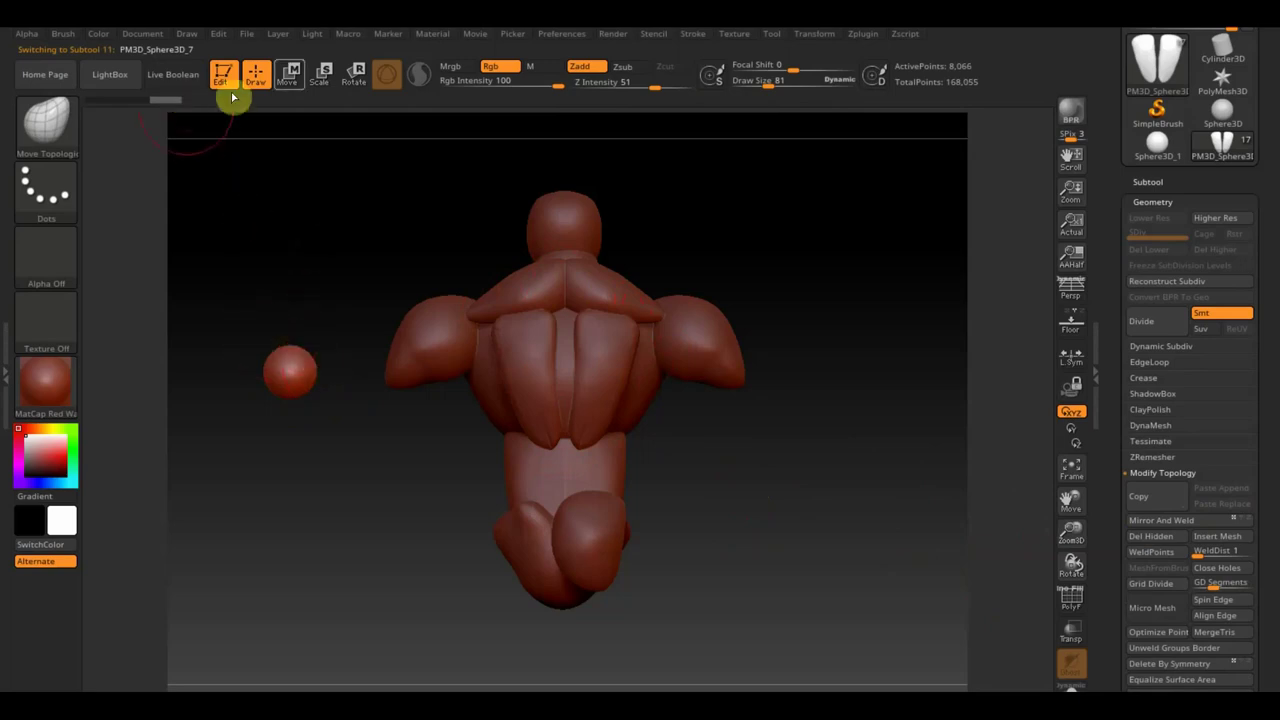
Move, scale and stretch PM3D_Sphere3D_7 over the right upper back, then set brush size 89.
{"action": "left_click", "coordinate": [288, 73]}
{"action": "left_click_drag", "start_coordinate": [368, 376], "coordinate": [718, 368], "text": "alt"}
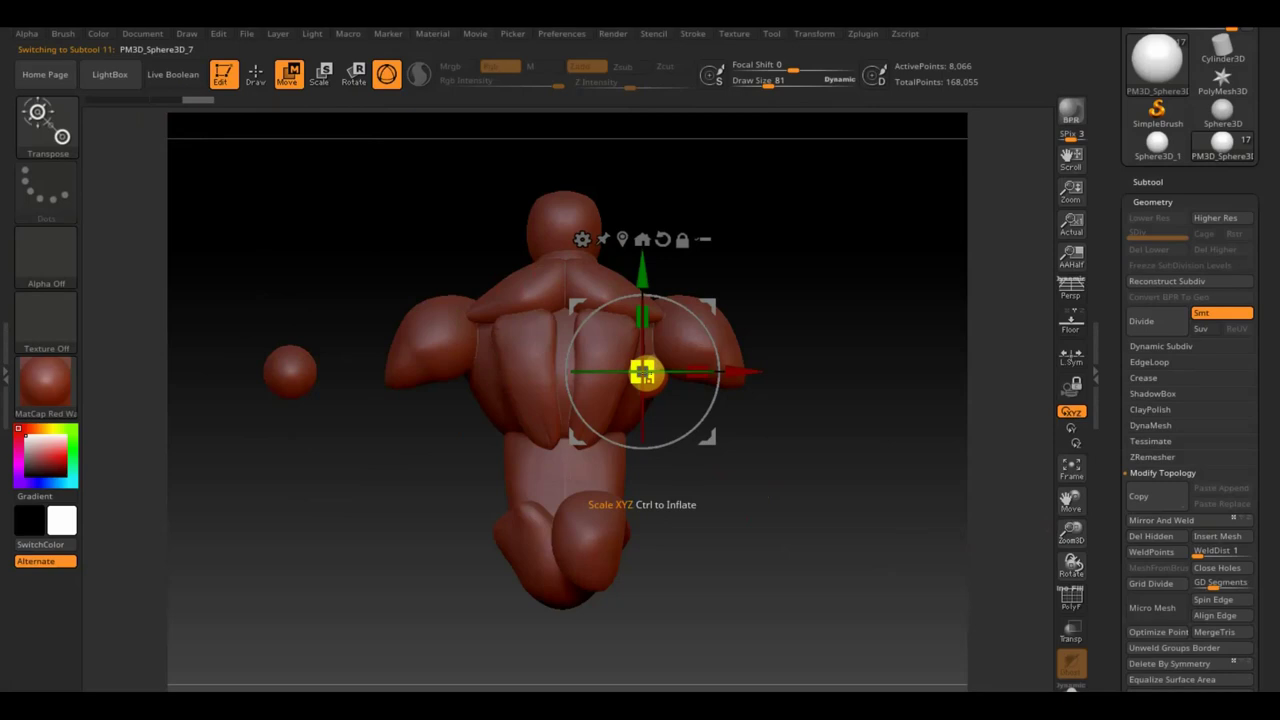
{"action": "left_click_drag", "start_coordinate": [645, 372], "coordinate": [666, 405]}
{"action": "left_click_drag", "start_coordinate": [815, 412], "coordinate": [783, 420]}
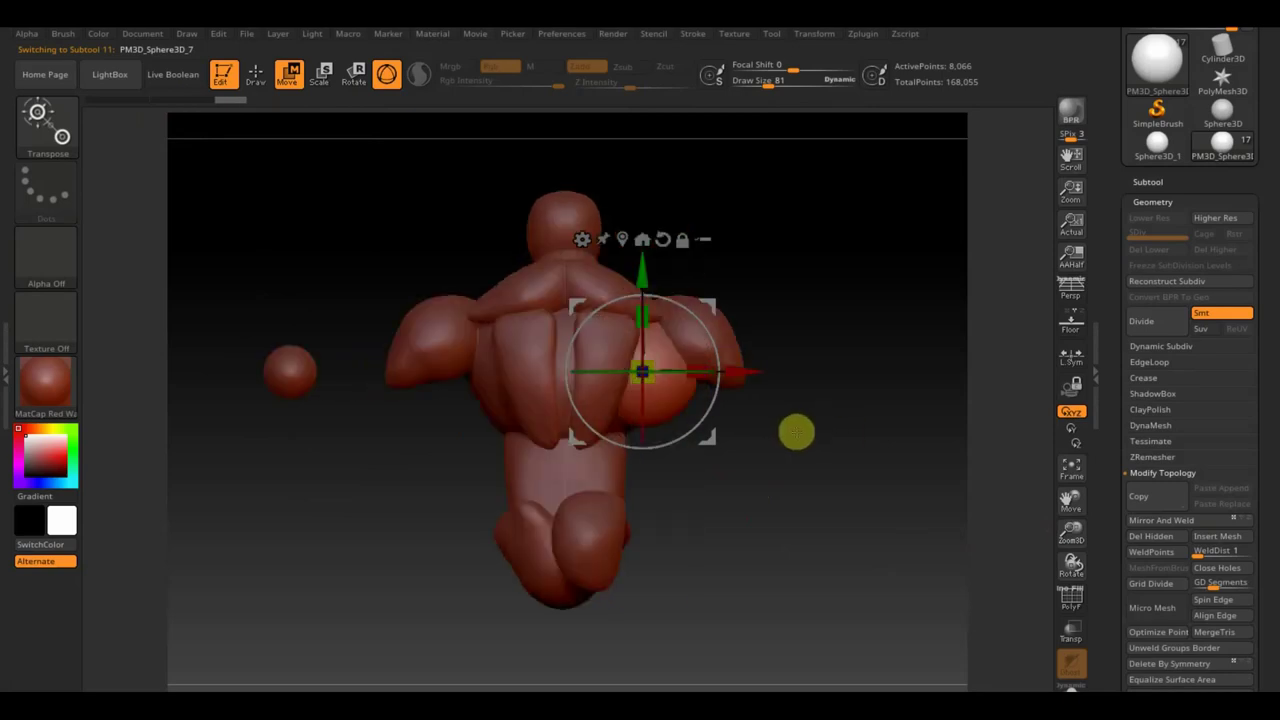
{"action": "mouse_move", "coordinate": [712, 368]}
{"action": "left_mouse_down"}
{"action": "mouse_move", "coordinate": [688, 370]}
{"action": "mouse_move", "coordinate": [874, 400]}
{"action": "left_mouse_up"}
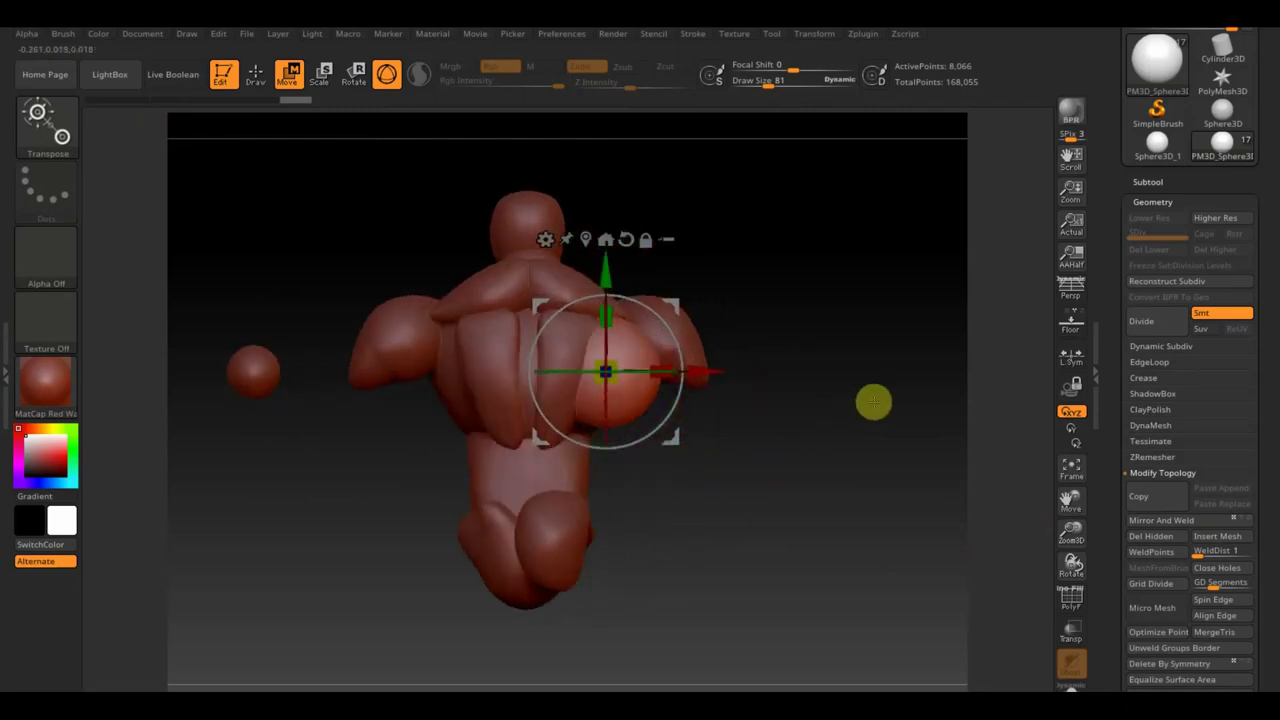
{"action": "left_click_drag", "start_coordinate": [669, 371], "coordinate": [661, 369]}
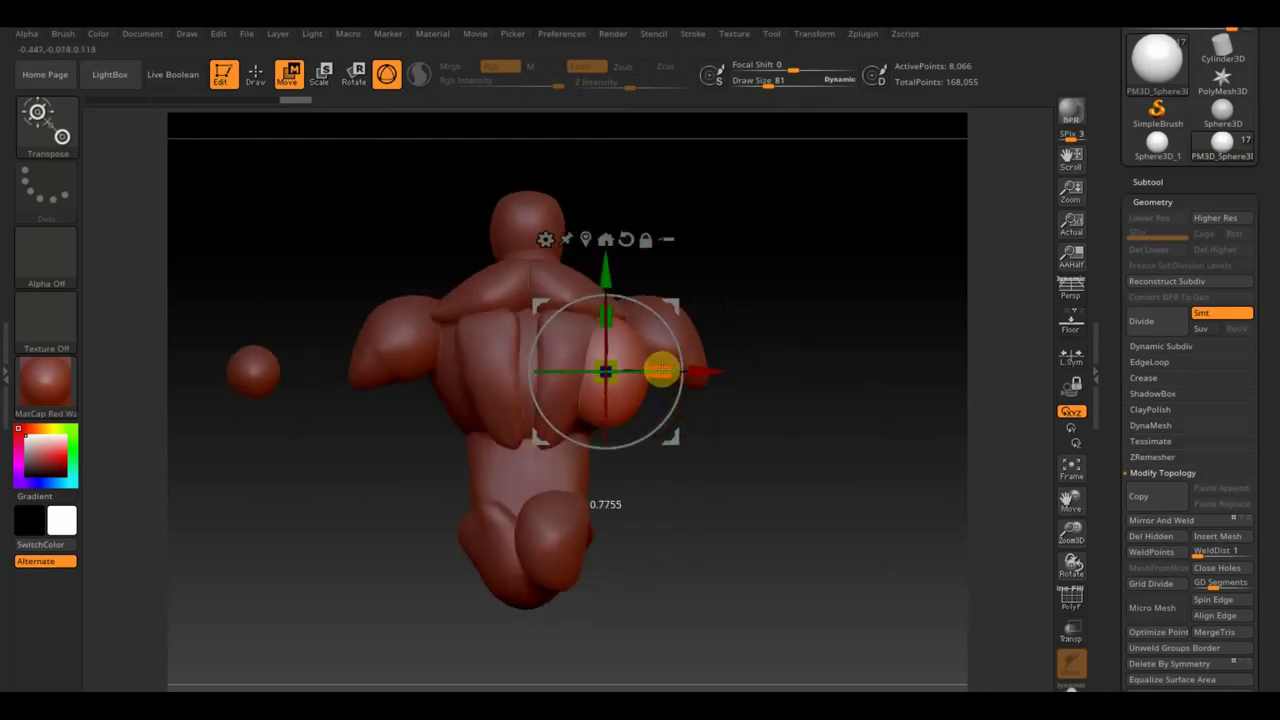
{"action": "left_click", "coordinate": [258, 74]}
{"action": "left_click_drag", "start_coordinate": [750, 83], "coordinate": [777, 85]}
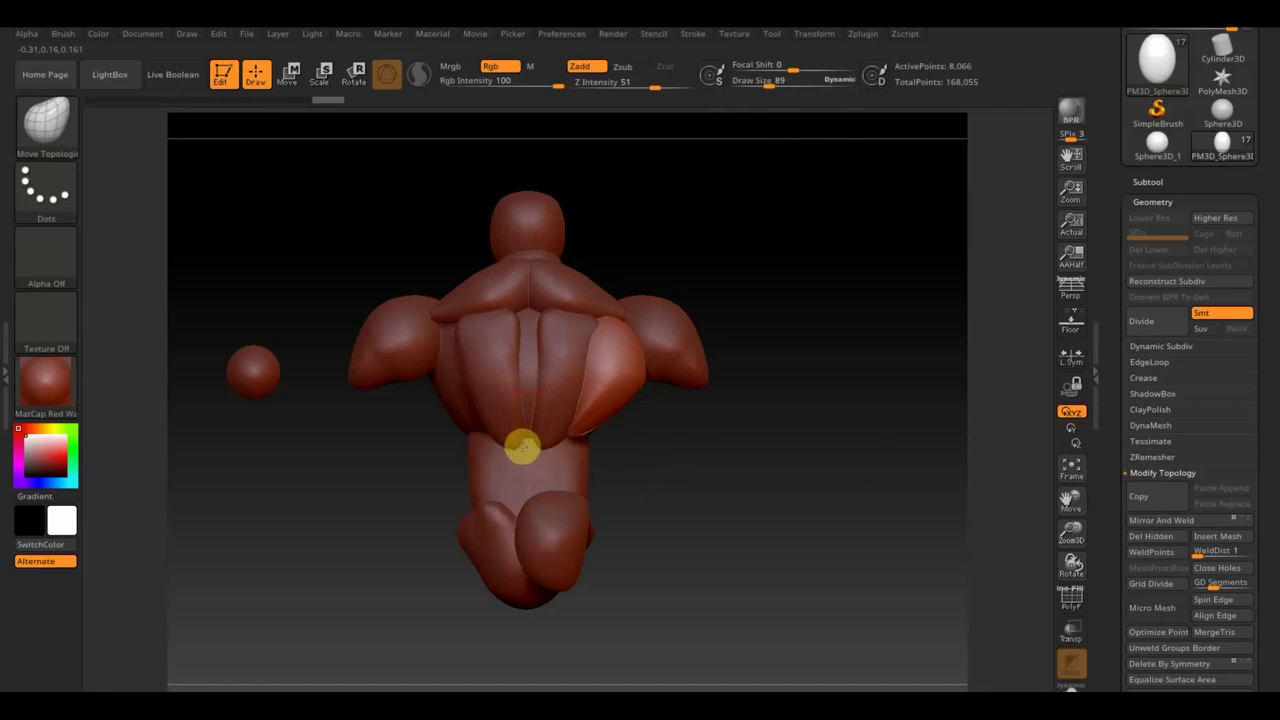
{"action": "key", "text": "shift"}
{"action": "mouse_move", "coordinate": [589, 408]}
{"action": "left_mouse_down"}
{"action": "mouse_move", "coordinate": [677, 434]}
{"action": "mouse_move", "coordinate": [605, 427]}
{"action": "left_mouse_up"}
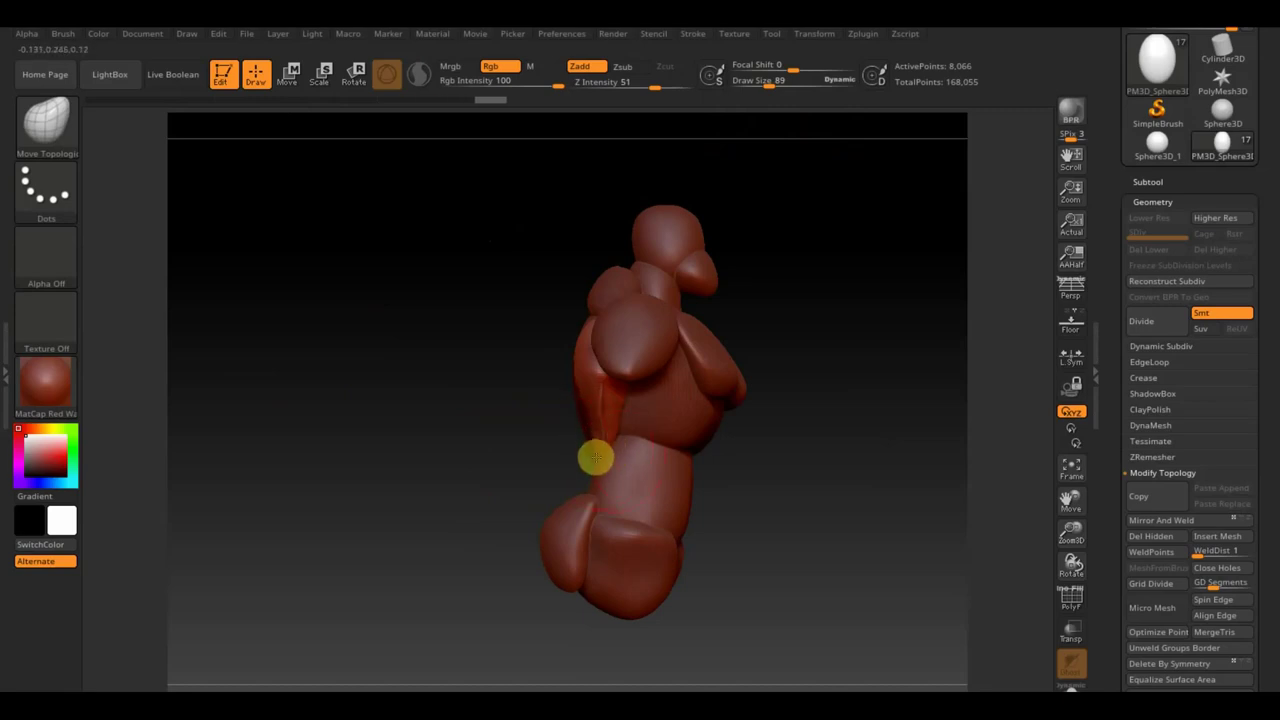
{"action": "mouse_move", "coordinate": [591, 480]}
{"action": "left_mouse_down"}
{"action": "mouse_move", "coordinate": [613, 438]}
{"action": "mouse_move", "coordinate": [814, 480]}
{"action": "mouse_move", "coordinate": [686, 449]}
{"action": "left_mouse_up"}
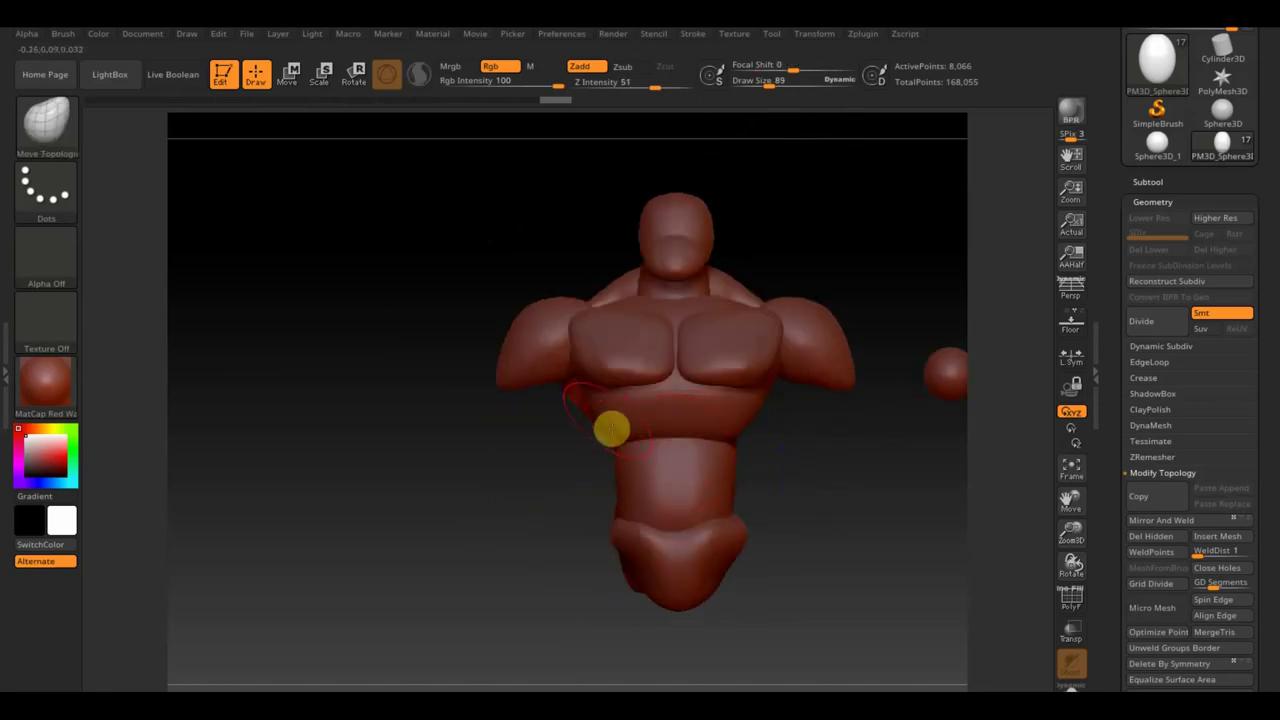
{"action": "left_click", "coordinate": [648, 420], "text": "alt"}
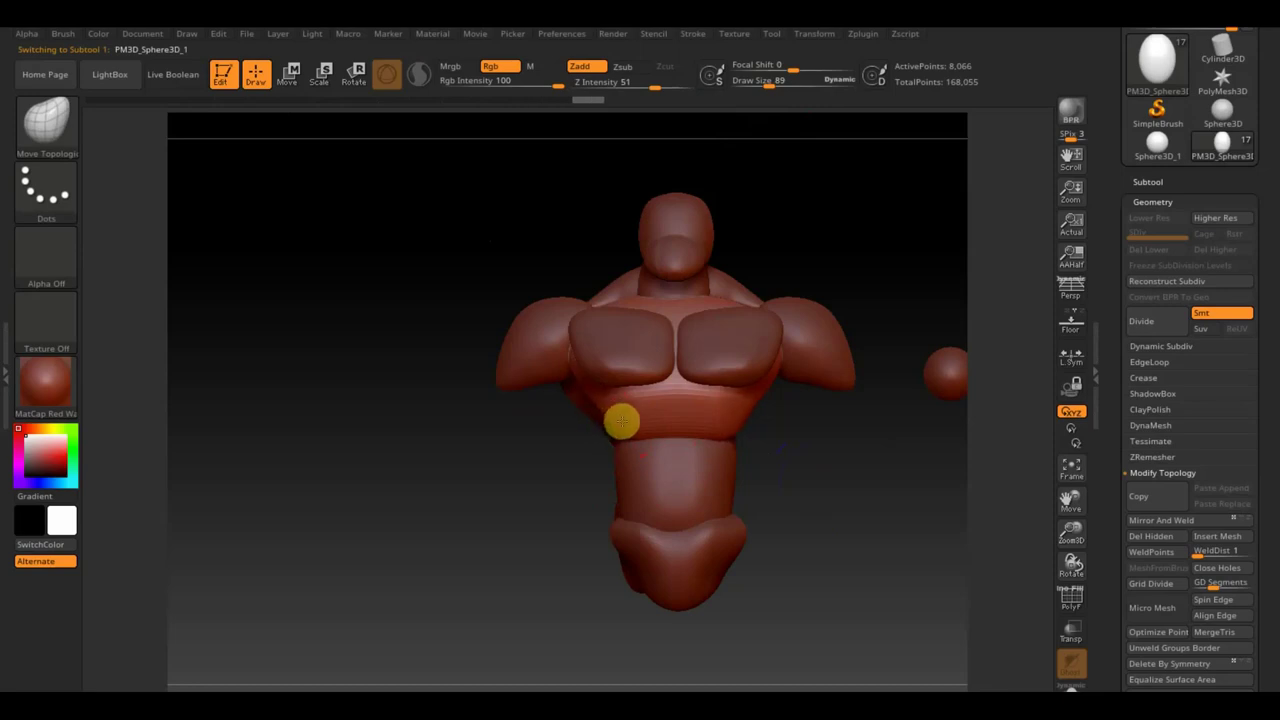
{"action": "right_click_drag", "start_coordinate": [666, 437], "coordinate": [806, 457]}
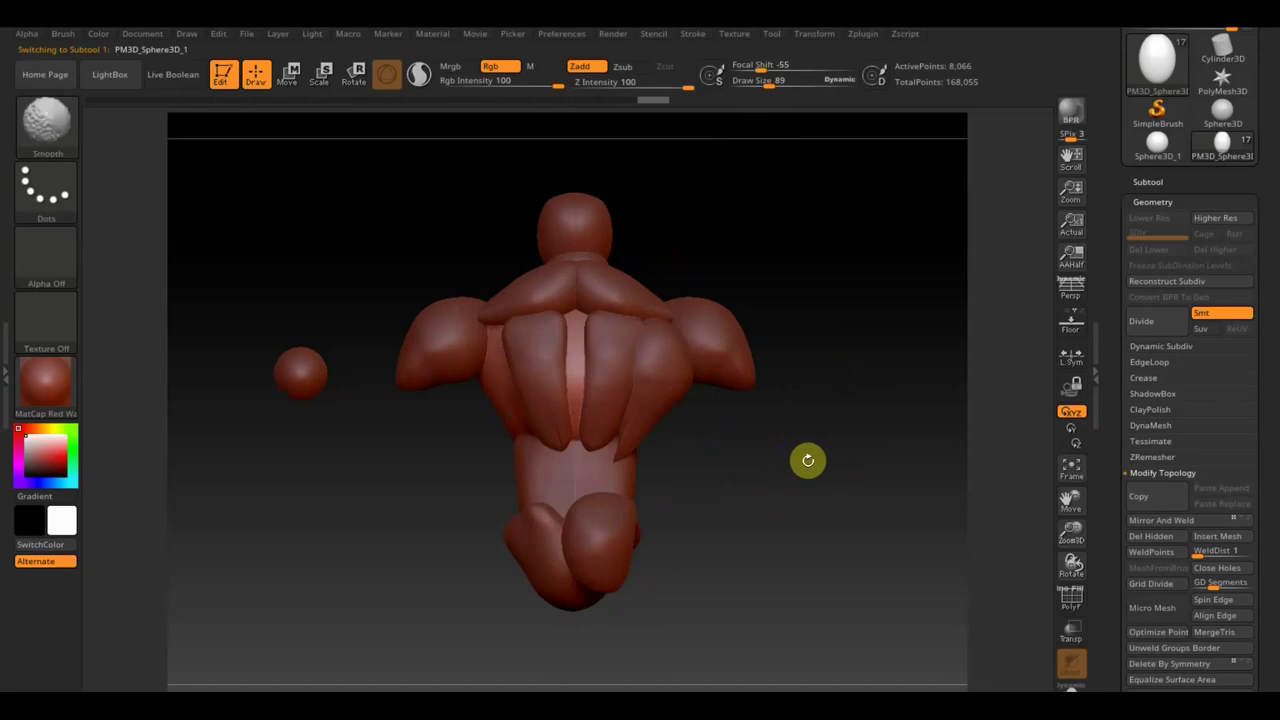
{"action": "left_click", "coordinate": [670, 376], "text": "alt"}
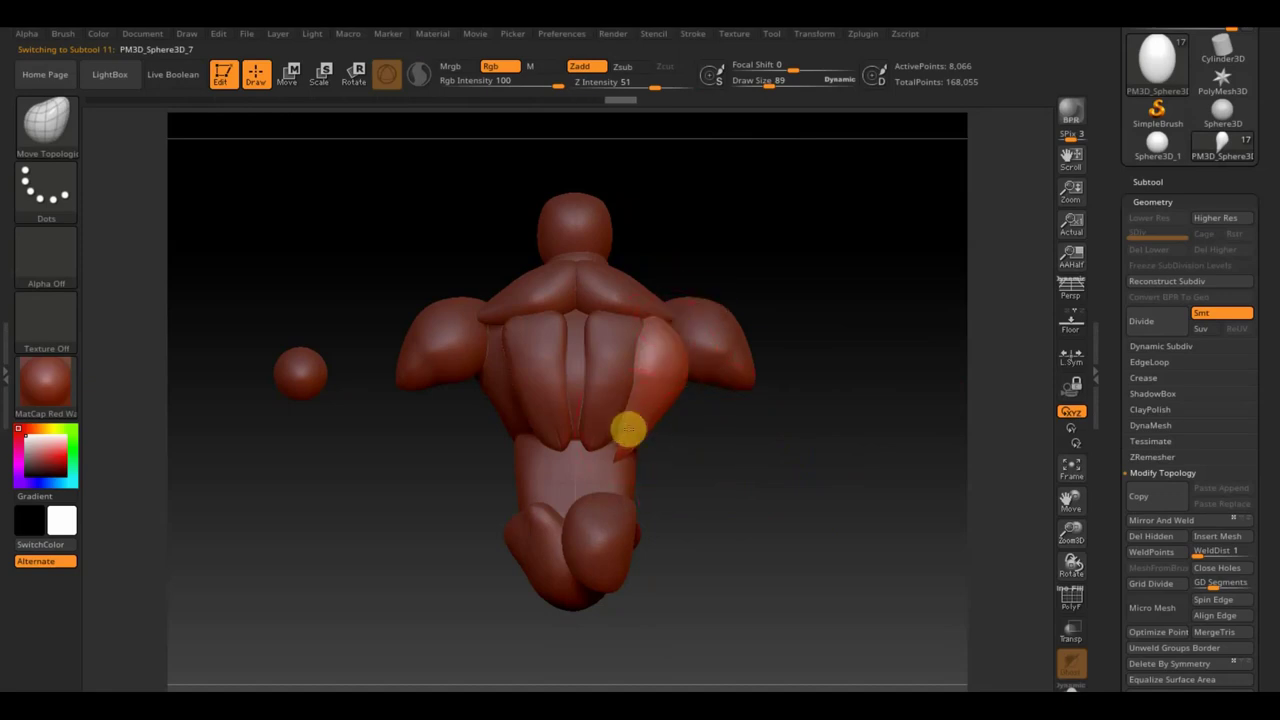
{"action": "mouse_move", "coordinate": [747, 479]}
{"action": "left_mouse_down"}
{"action": "mouse_move", "coordinate": [668, 489]}
{"action": "mouse_move", "coordinate": [634, 343]}
{"action": "mouse_move", "coordinate": [820, 334]}
{"action": "mouse_move", "coordinate": [823, 380]}
{"action": "left_mouse_up"}
{"action": "left_click", "coordinate": [658, 373], "text": "alt"}
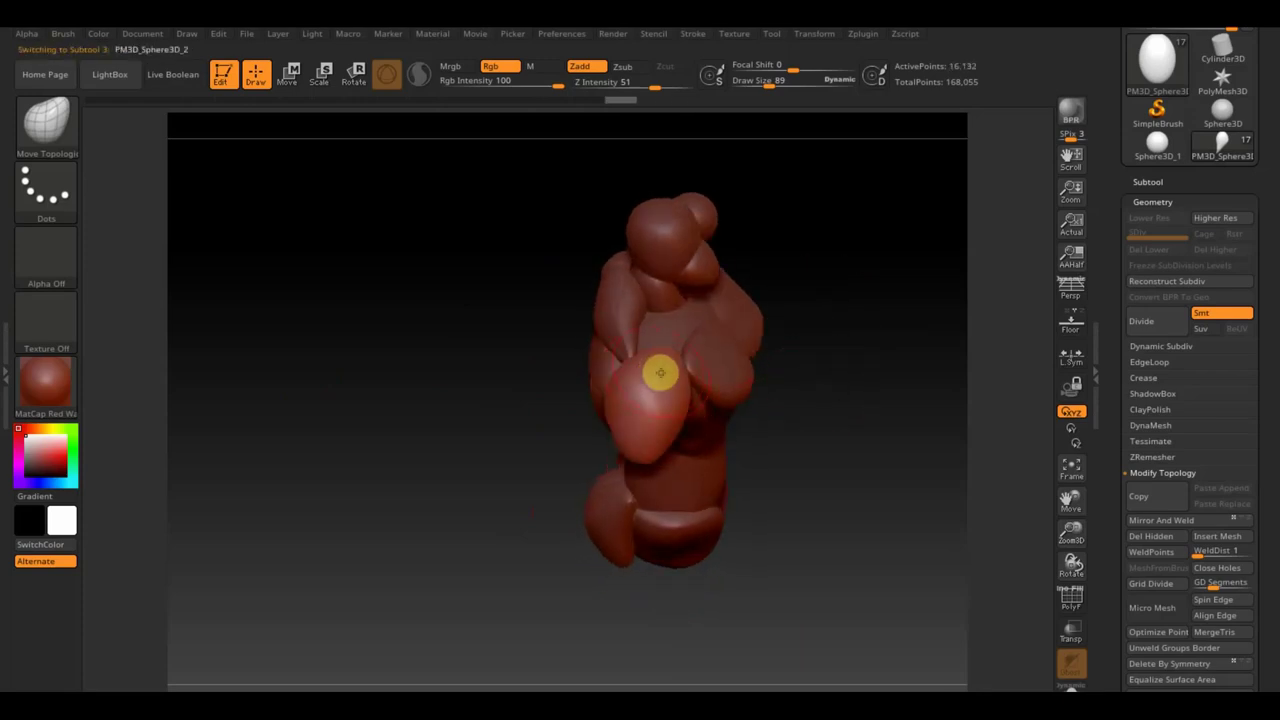
{"action": "mouse_move", "coordinate": [582, 348]}
{"action": "left_mouse_down"}
{"action": "mouse_move", "coordinate": [906, 371]}
{"action": "mouse_move", "coordinate": [934, 346]}
{"action": "left_mouse_up"}
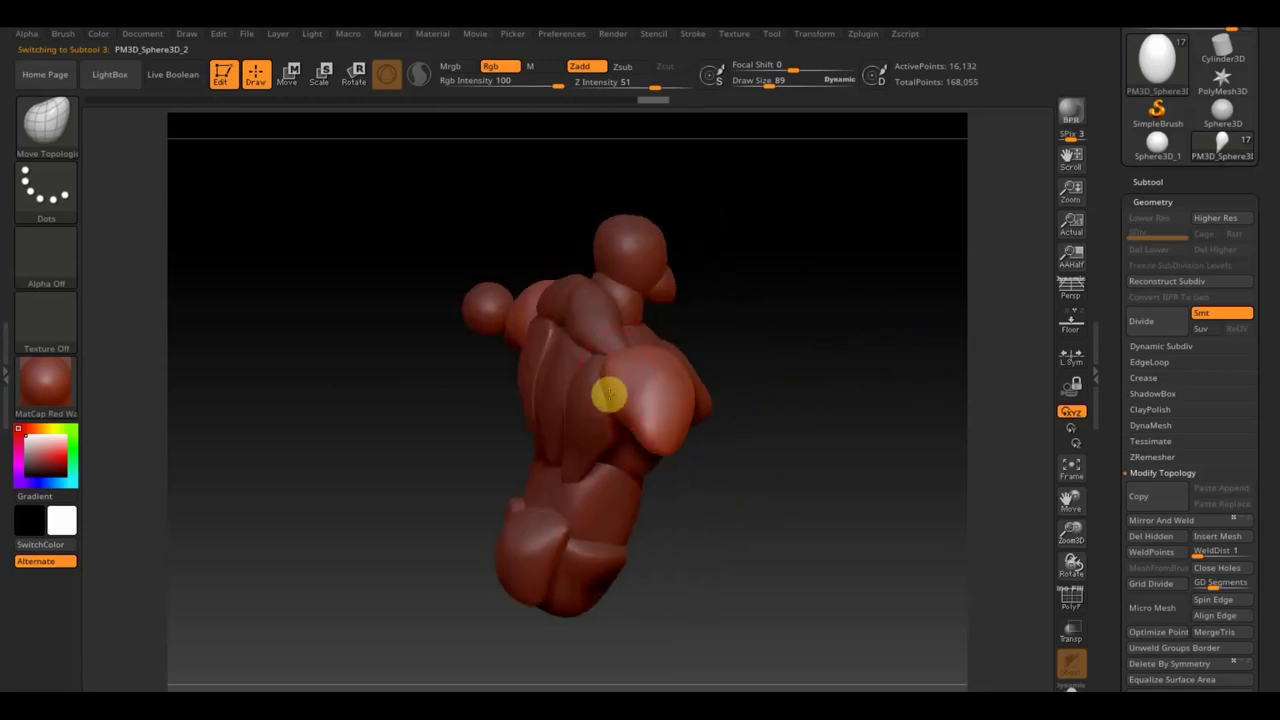
{"action": "left_click_drag", "start_coordinate": [609, 402], "coordinate": [786, 477]}
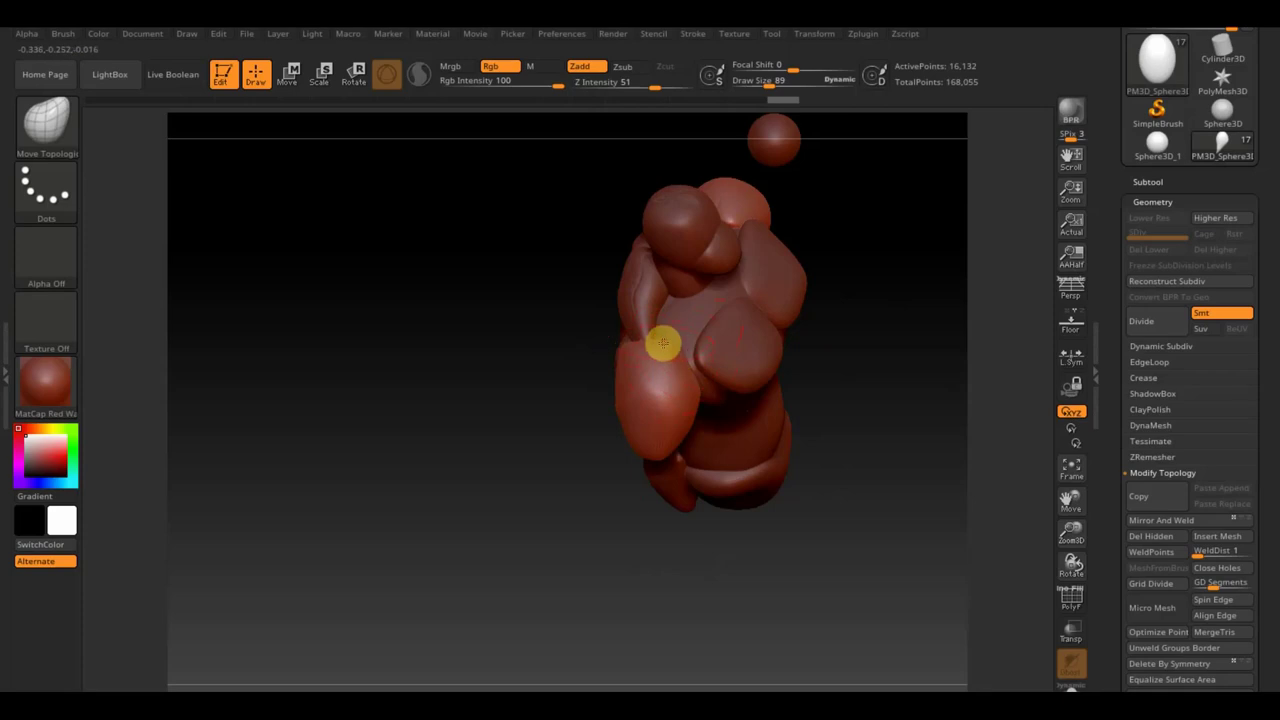
{"action": "mouse_move", "coordinate": [646, 346]}
{"action": "left_mouse_down"}
{"action": "mouse_move", "coordinate": [863, 374]}
{"action": "mouse_move", "coordinate": [916, 243]}
{"action": "left_mouse_up"}
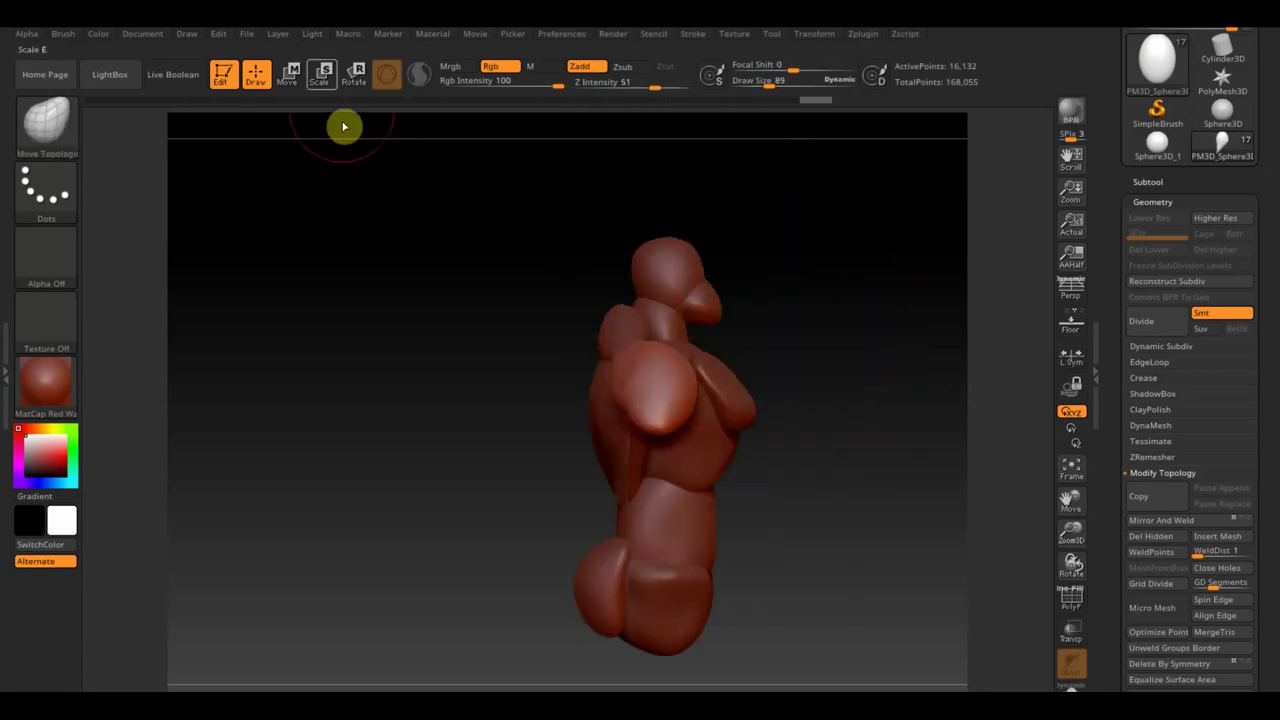
{"action": "left_click", "coordinate": [290, 73]}
{"action": "mouse_move", "coordinate": [774, 386]}
{"action": "left_mouse_down"}
{"action": "mouse_move", "coordinate": [823, 400]}
{"action": "mouse_move", "coordinate": [815, 430]}
{"action": "left_mouse_up"}
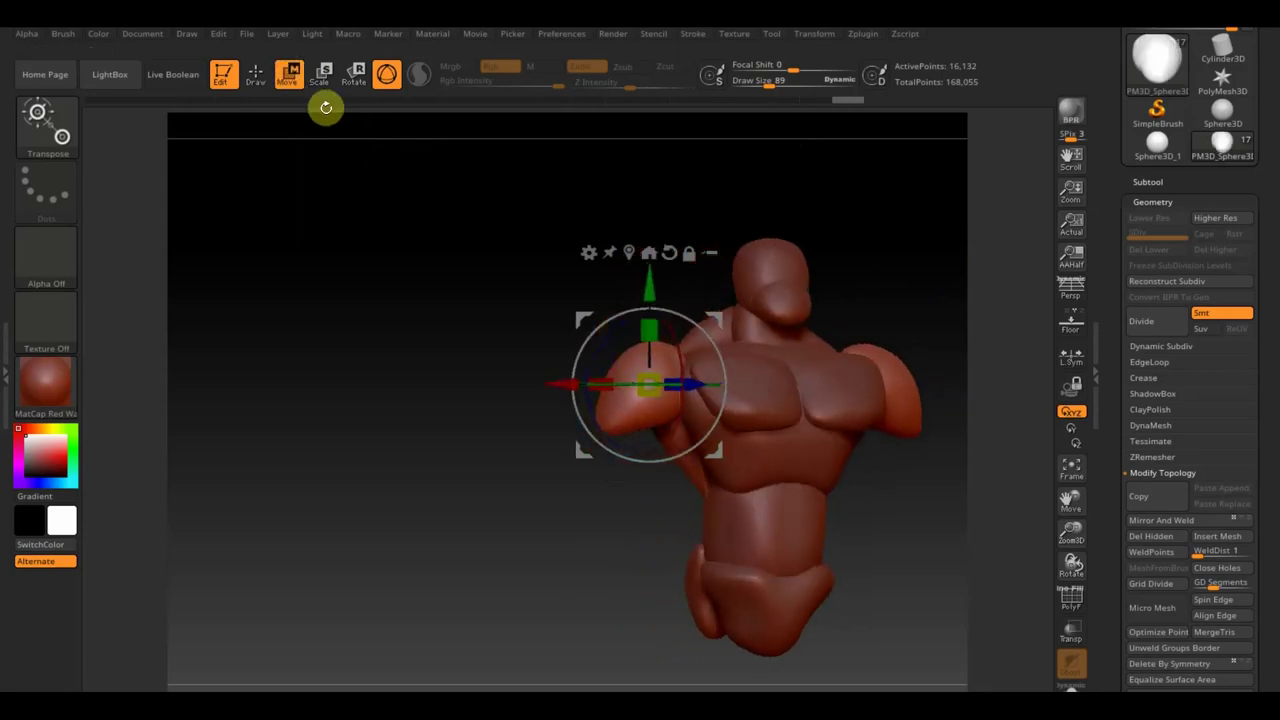
{"action": "left_click", "coordinate": [257, 74]}
{"action": "mouse_move", "coordinate": [395, 237]}
{"action": "left_mouse_down"}
{"action": "mouse_move", "coordinate": [480, 251]}
{"action": "mouse_move", "coordinate": [437, 246]}
{"action": "mouse_move", "coordinate": [470, 270]}
{"action": "left_mouse_up"}
{"action": "left_click", "coordinate": [711, 373], "text": "alt"}
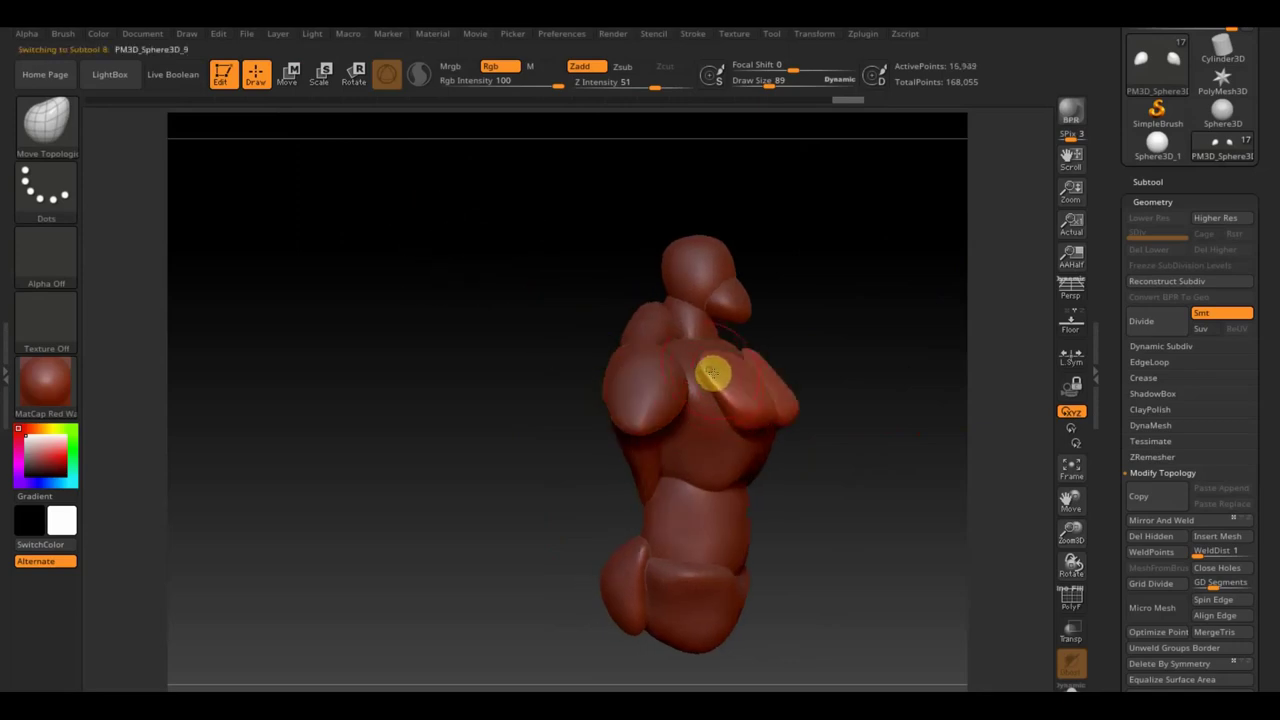
{"action": "mouse_move", "coordinate": [794, 400]}
{"action": "left_mouse_down", "text": "shift"}
{"action": "mouse_move", "coordinate": [871, 423]}
{"action": "mouse_move", "coordinate": [969, 511]}
{"action": "mouse_move", "coordinate": [737, 520]}
{"action": "mouse_move", "coordinate": [711, 474]}
{"action": "mouse_move", "coordinate": [743, 517]}
{"action": "mouse_move", "coordinate": [840, 514]}
{"action": "mouse_move", "coordinate": [706, 489]}
{"action": "mouse_move", "coordinate": [808, 506]}
{"action": "mouse_move", "coordinate": [689, 503]}
{"action": "left_mouse_up", "text": "shift"}
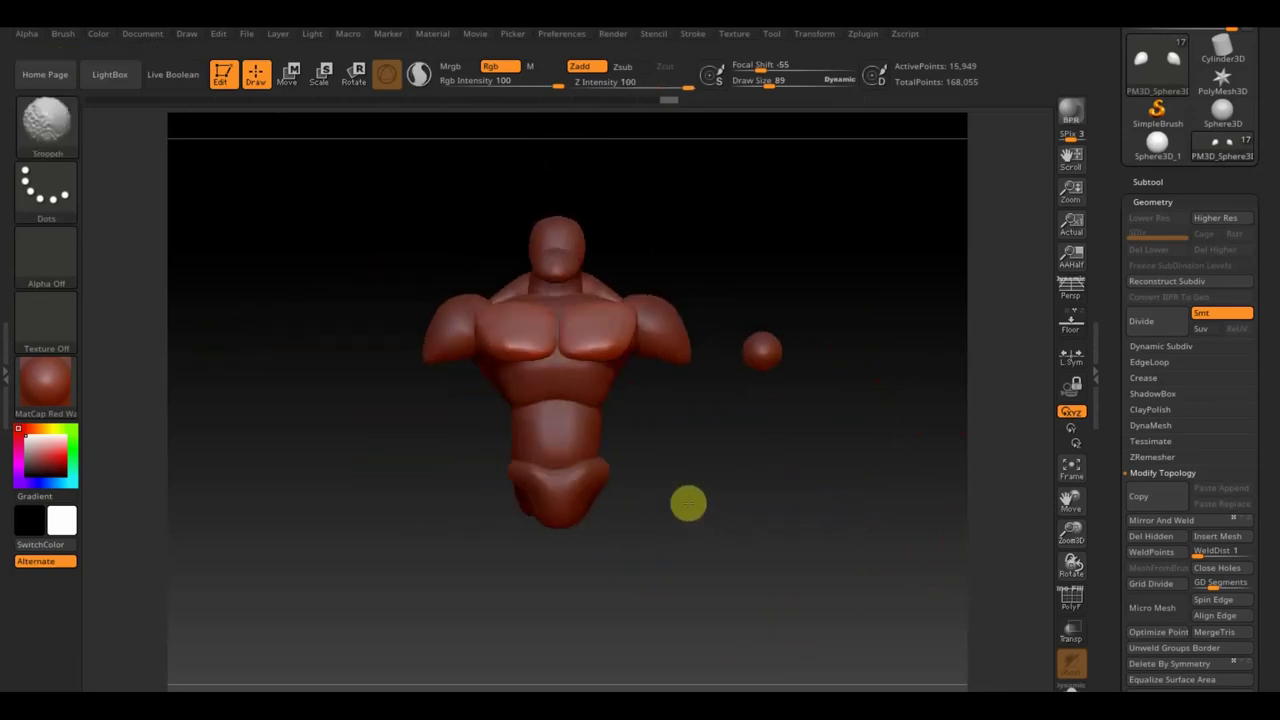
Move PM3D_Sphere3D_11 down under the hip and stretch it into a long lower-leg piece.
{"action": "left_click", "coordinate": [780, 355], "text": "alt"}
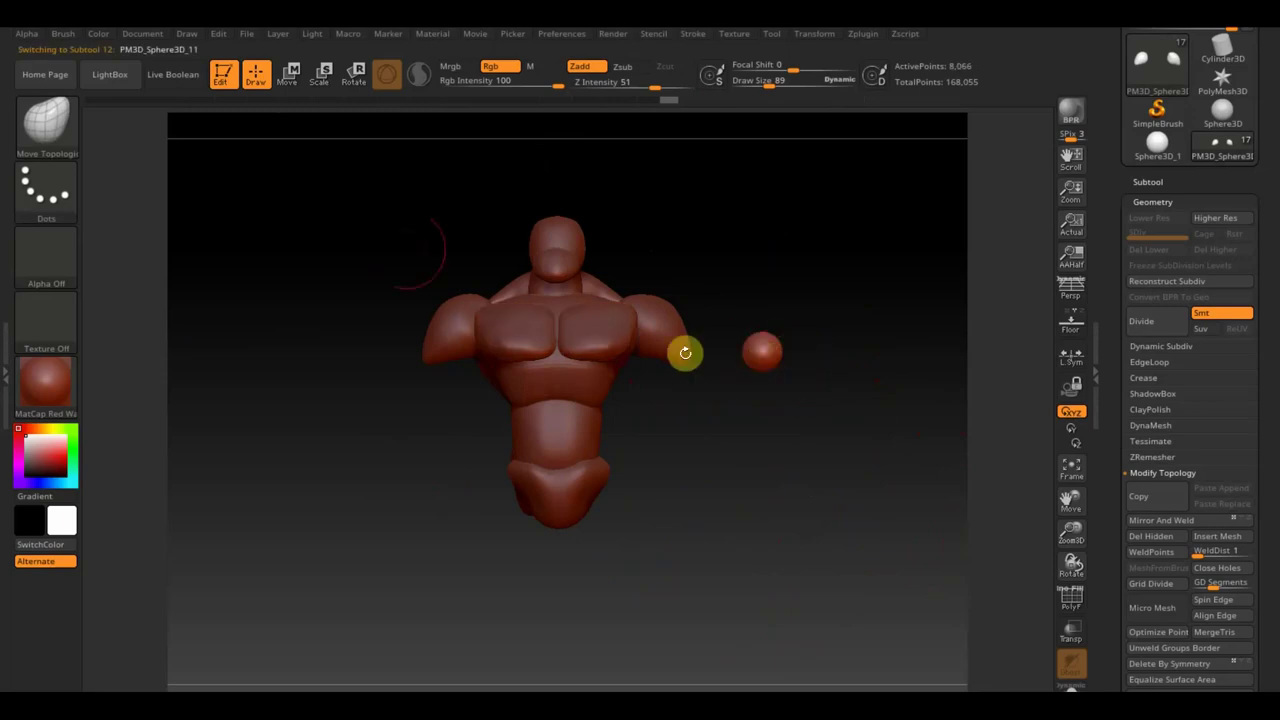
{"action": "left_click", "coordinate": [289, 72]}
{"action": "mouse_move", "coordinate": [829, 300]}
{"action": "left_mouse_down", "text": "alt"}
{"action": "mouse_move", "coordinate": [584, 453]}
{"action": "mouse_move", "coordinate": [521, 368]}
{"action": "left_mouse_up", "text": "alt"}
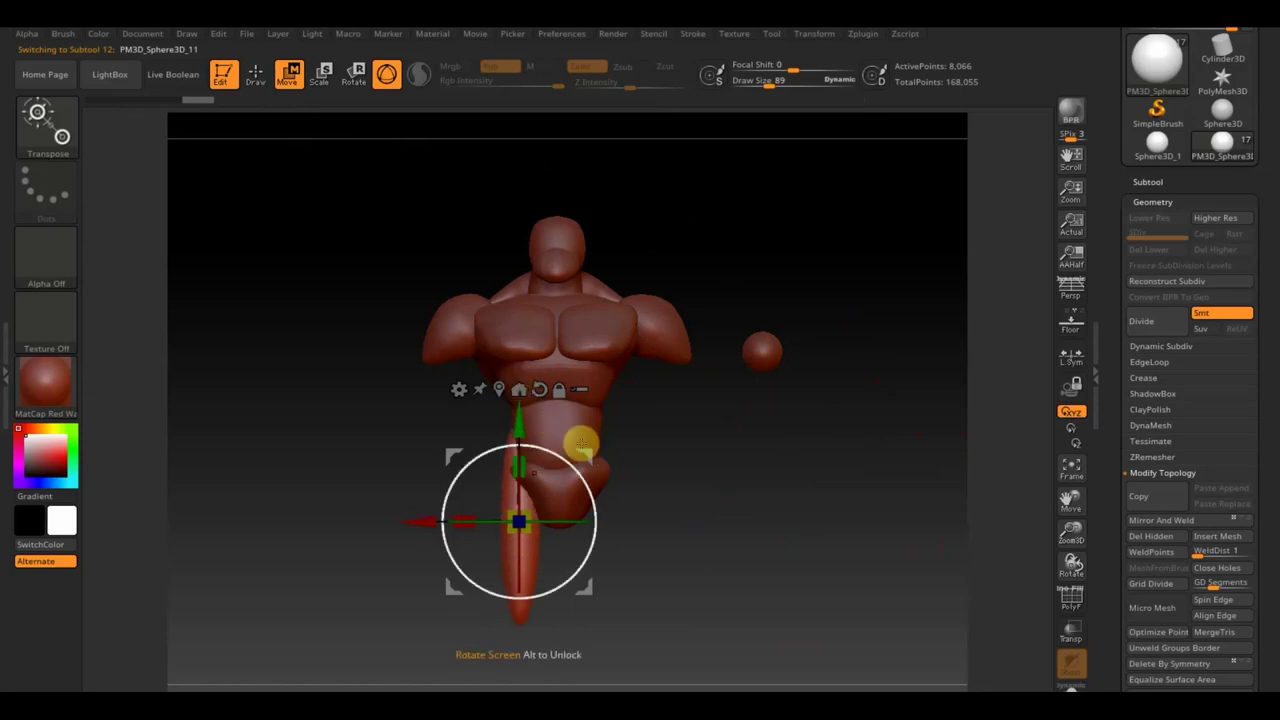
{"action": "mouse_move", "coordinate": [580, 451]}
{"action": "left_mouse_down", "text": "alt"}
{"action": "mouse_move", "coordinate": [577, 486]}
{"action": "mouse_move", "coordinate": [523, 489]}
{"action": "left_mouse_up", "text": "alt"}
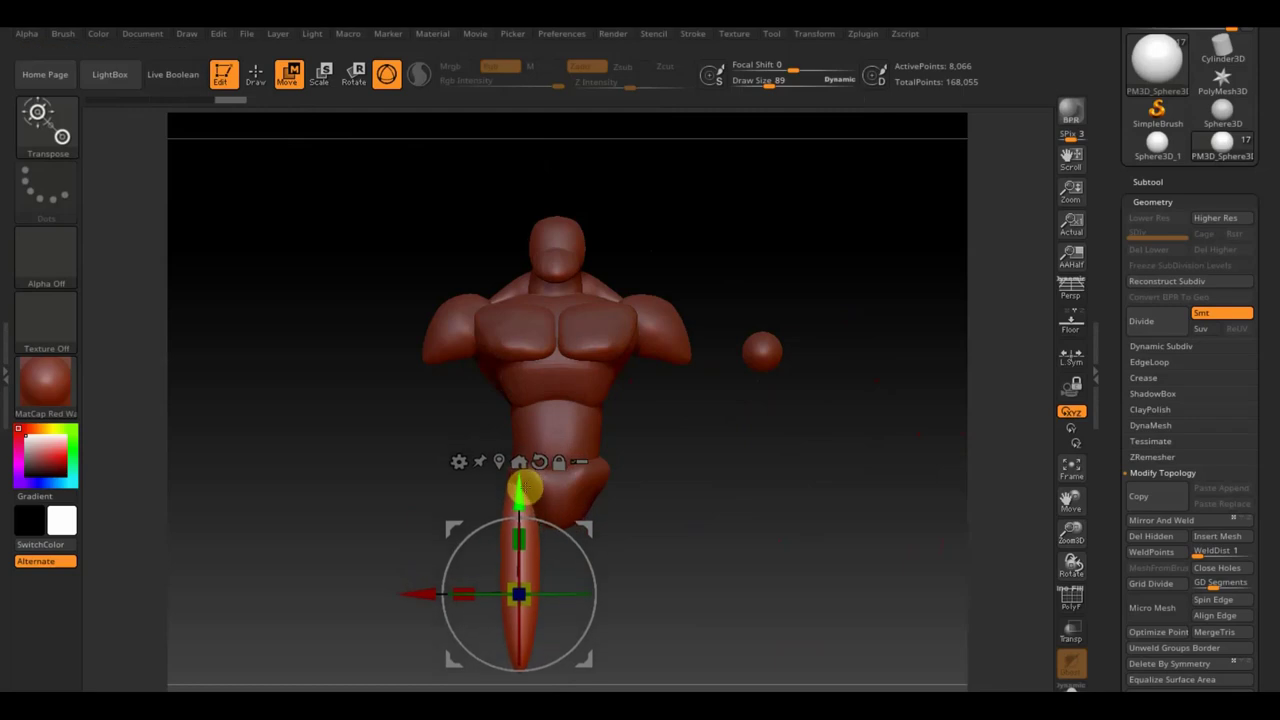
{"action": "mouse_move", "coordinate": [644, 530]}
{"action": "left_mouse_down"}
{"action": "mouse_move", "coordinate": [717, 526]}
{"action": "mouse_move", "coordinate": [728, 544]}
{"action": "mouse_move", "coordinate": [740, 494]}
{"action": "left_mouse_up"}
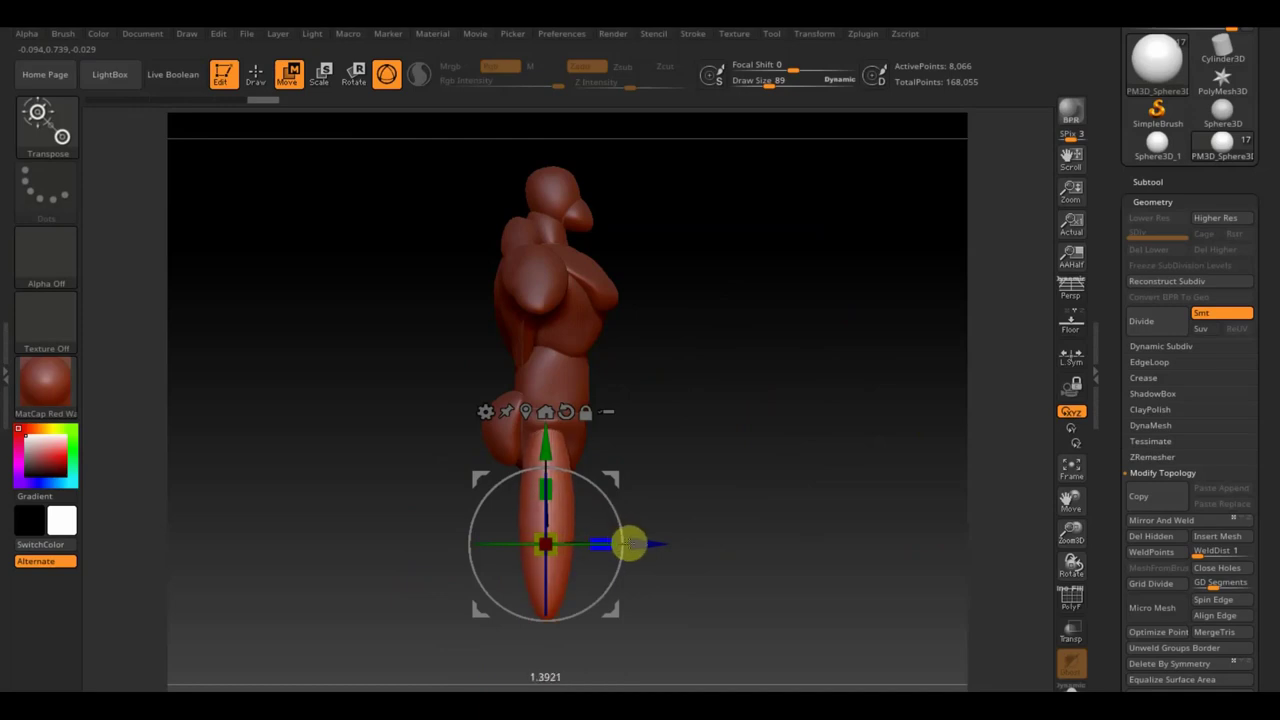
{"action": "left_click", "coordinate": [256, 73]}
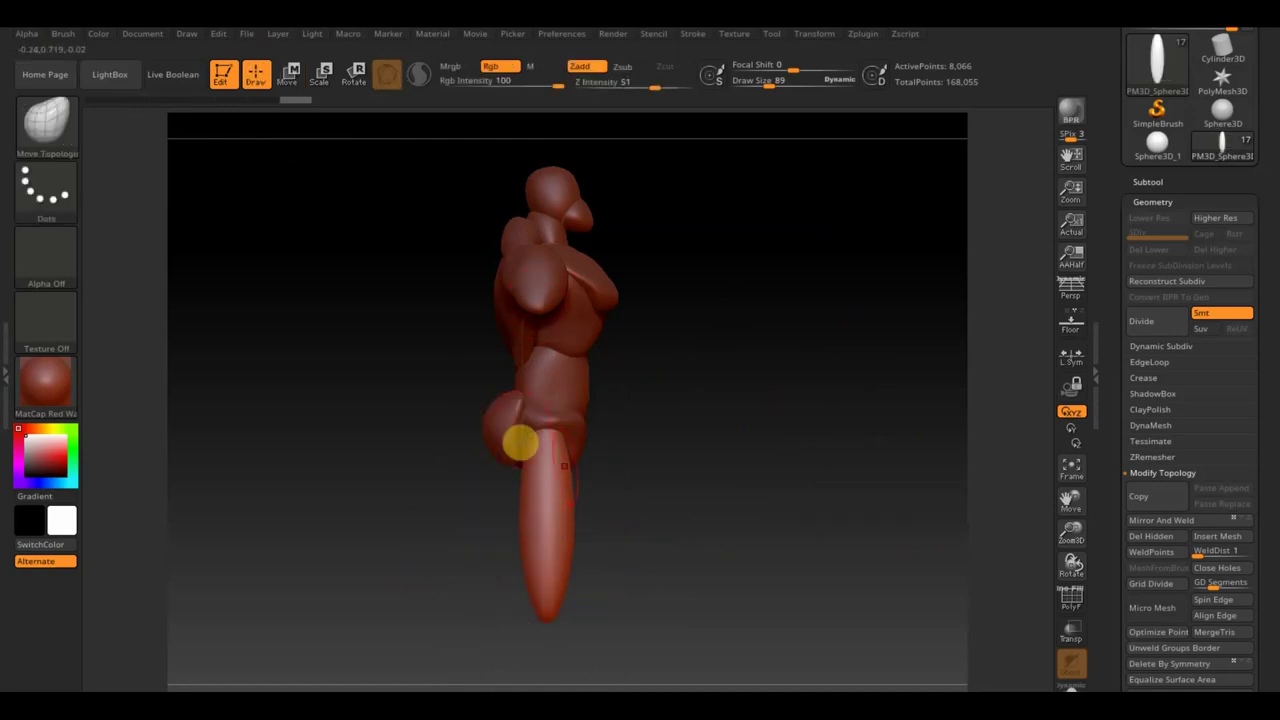
With brush size 132, sculpt the leg capsule into a curved, tapered shin blended into the hip.
{"action": "left_click_drag", "start_coordinate": [766, 84], "coordinate": [778, 84]}
{"action": "left_click_drag", "start_coordinate": [585, 511], "coordinate": [525, 513]}
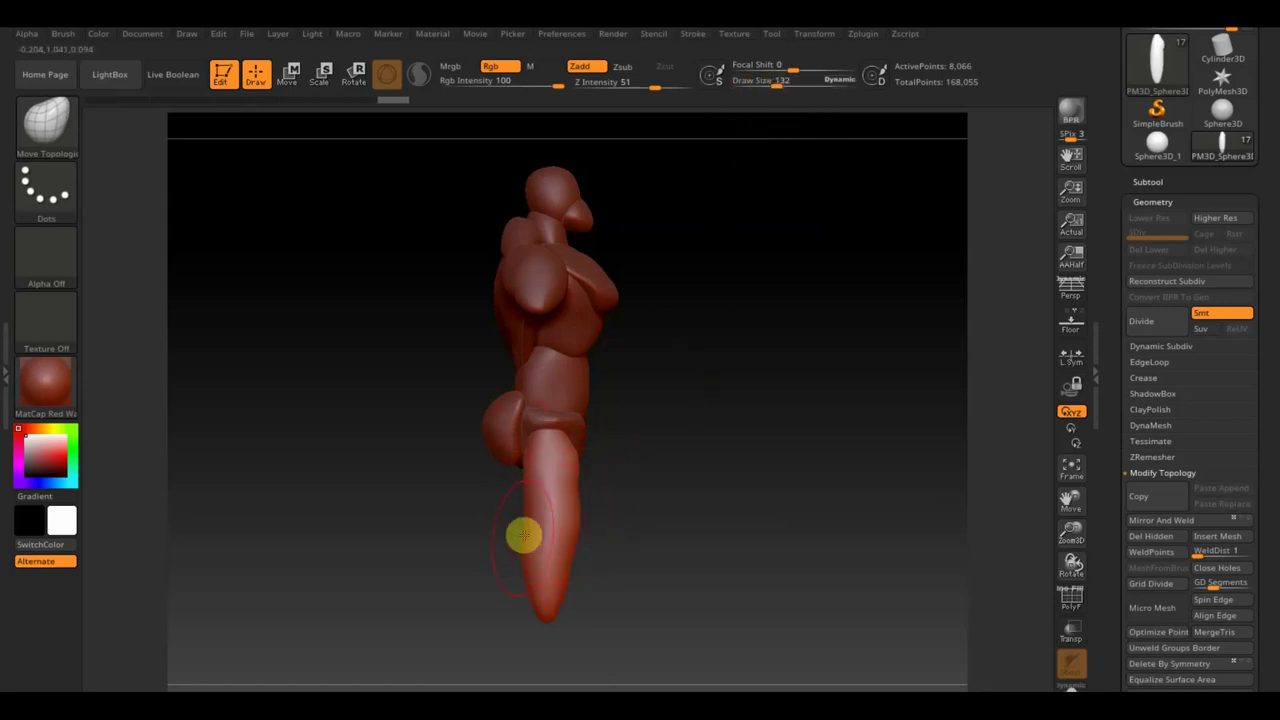
{"action": "left_click_drag", "start_coordinate": [532, 544], "coordinate": [497, 437]}
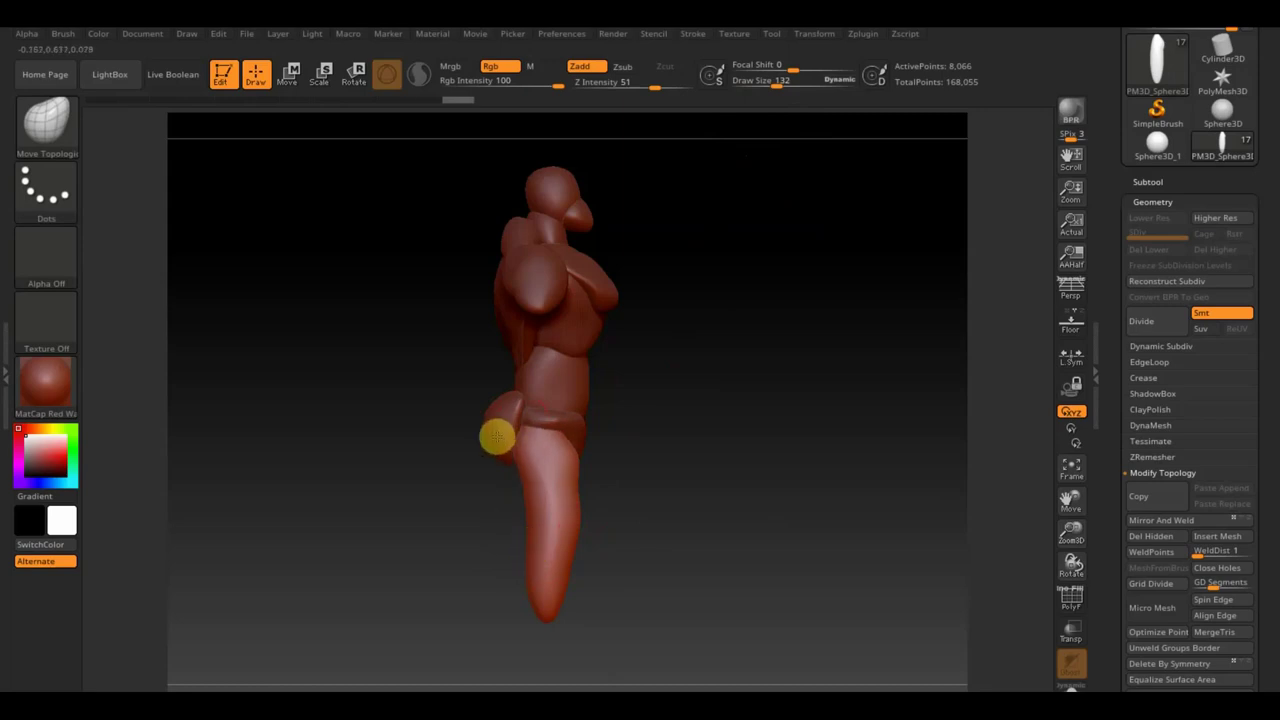
{"action": "left_click_drag", "start_coordinate": [591, 432], "coordinate": [563, 506]}
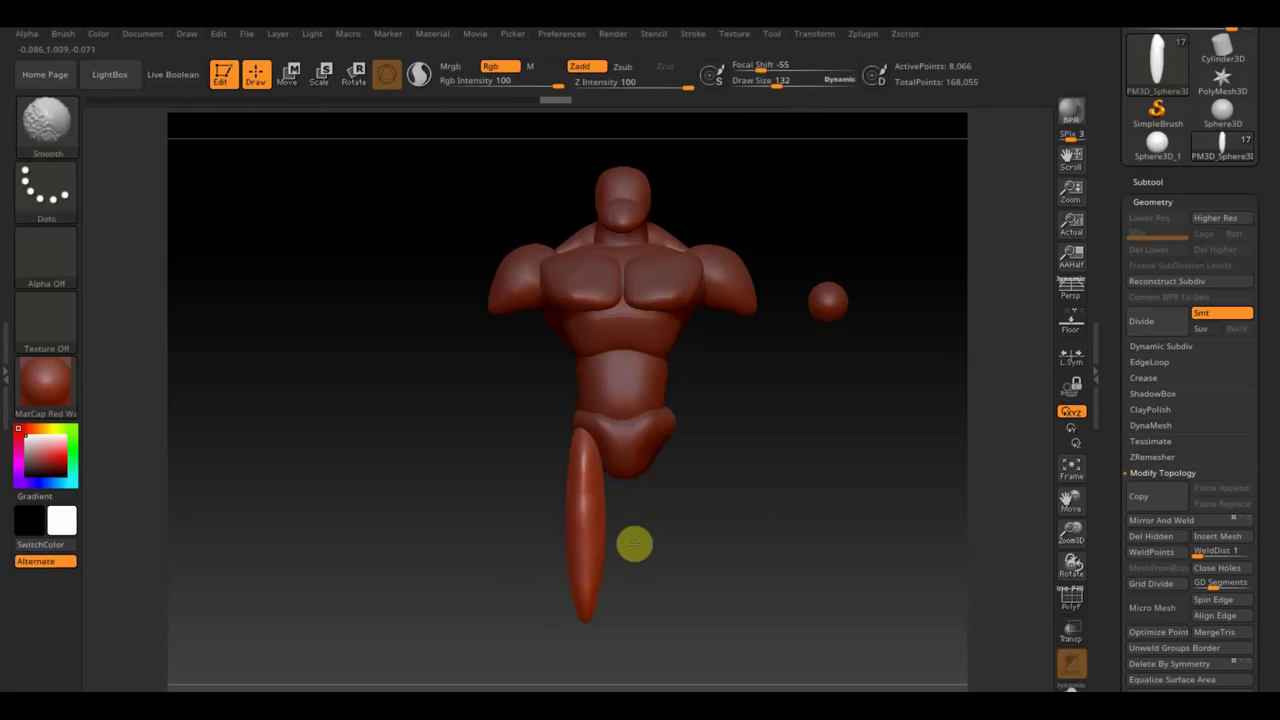
{"action": "mouse_move", "coordinate": [558, 446]}
{"action": "left_mouse_down"}
{"action": "mouse_move", "coordinate": [567, 530]}
{"action": "mouse_move", "coordinate": [614, 587]}
{"action": "left_mouse_up"}
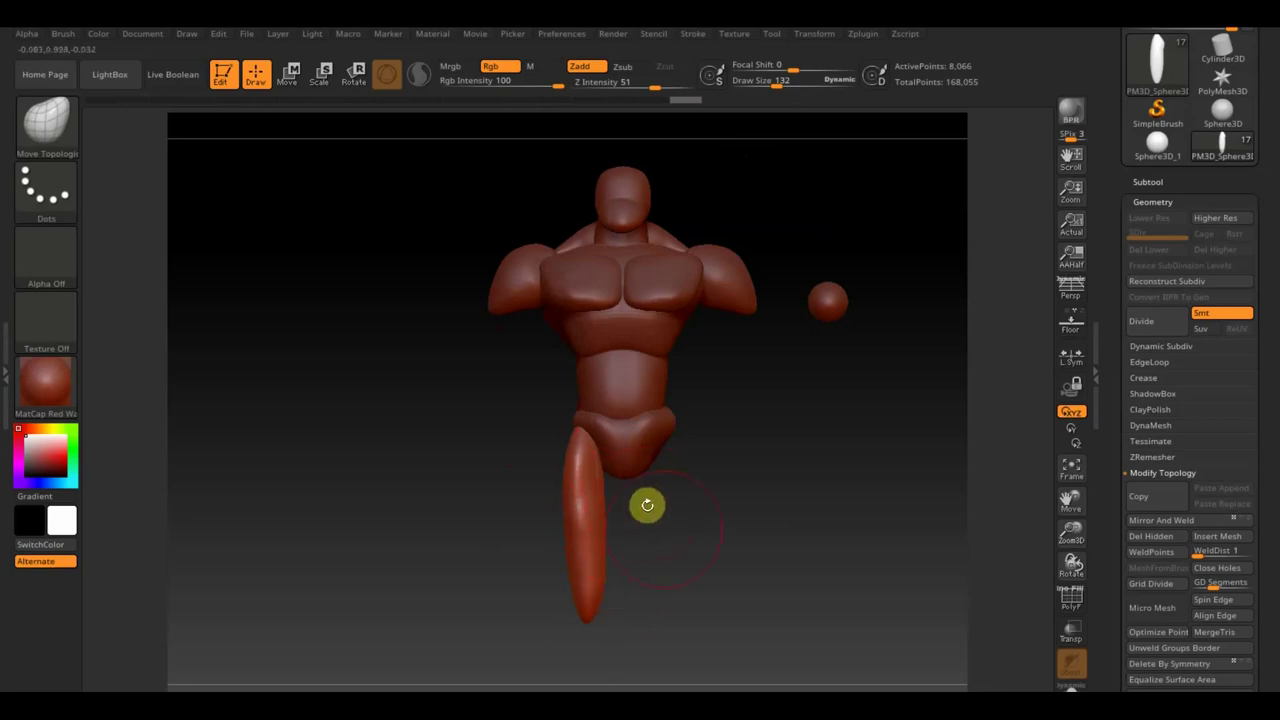
Move the small sphere onto the leg and stretch the thigh piece downward.
{"action": "left_click", "coordinate": [833, 299], "text": "alt"}
{"action": "left_click", "coordinate": [287, 73]}
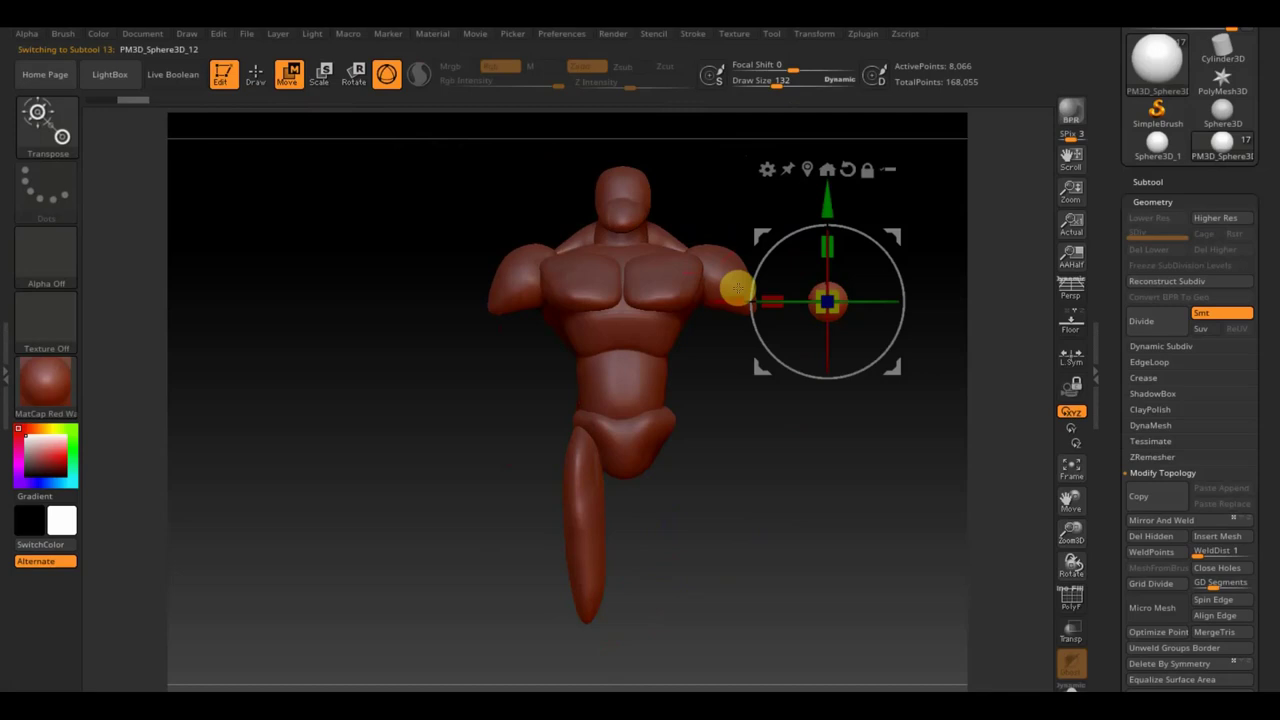
{"action": "left_click_drag", "start_coordinate": [895, 233], "coordinate": [670, 410], "text": "alt"}
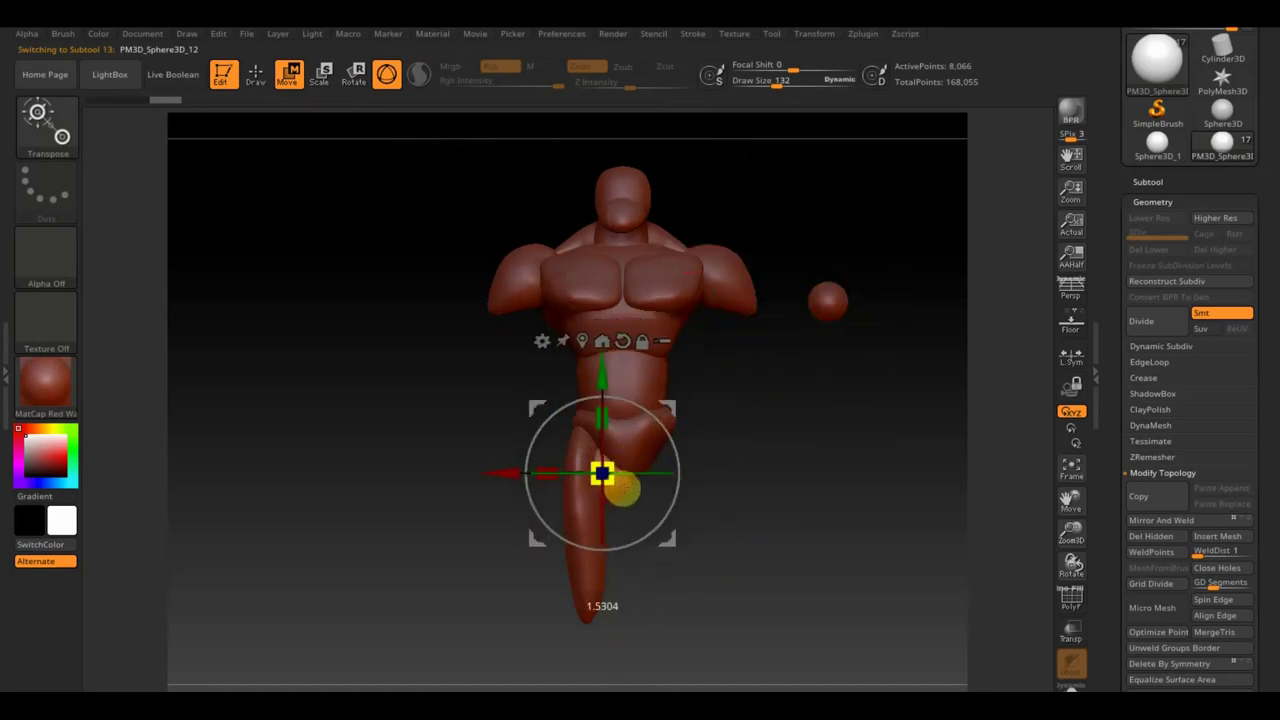
{"action": "left_click", "coordinate": [256, 75]}
{"action": "left_click_drag", "start_coordinate": [632, 400], "coordinate": [588, 555]}
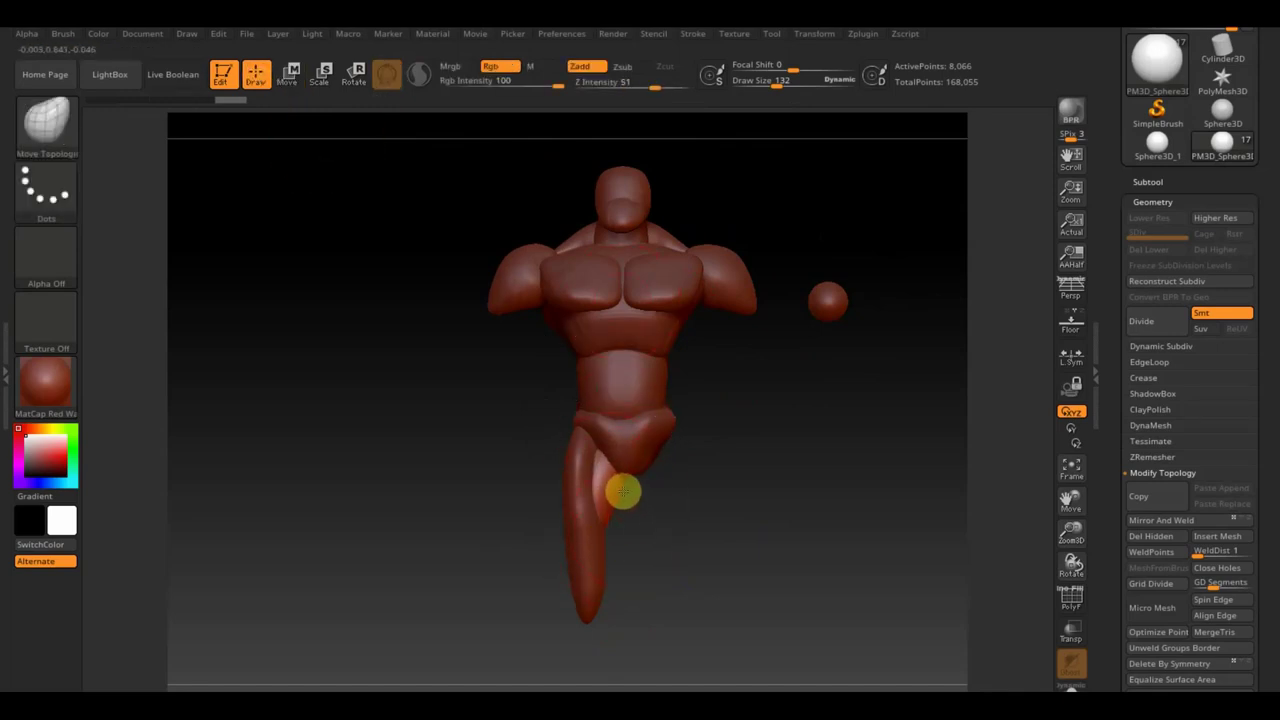
Check the thigh from several angles, then with brush size 190 taper it toward the knee.
{"action": "right_click_drag", "start_coordinate": [621, 493], "coordinate": [675, 511]}
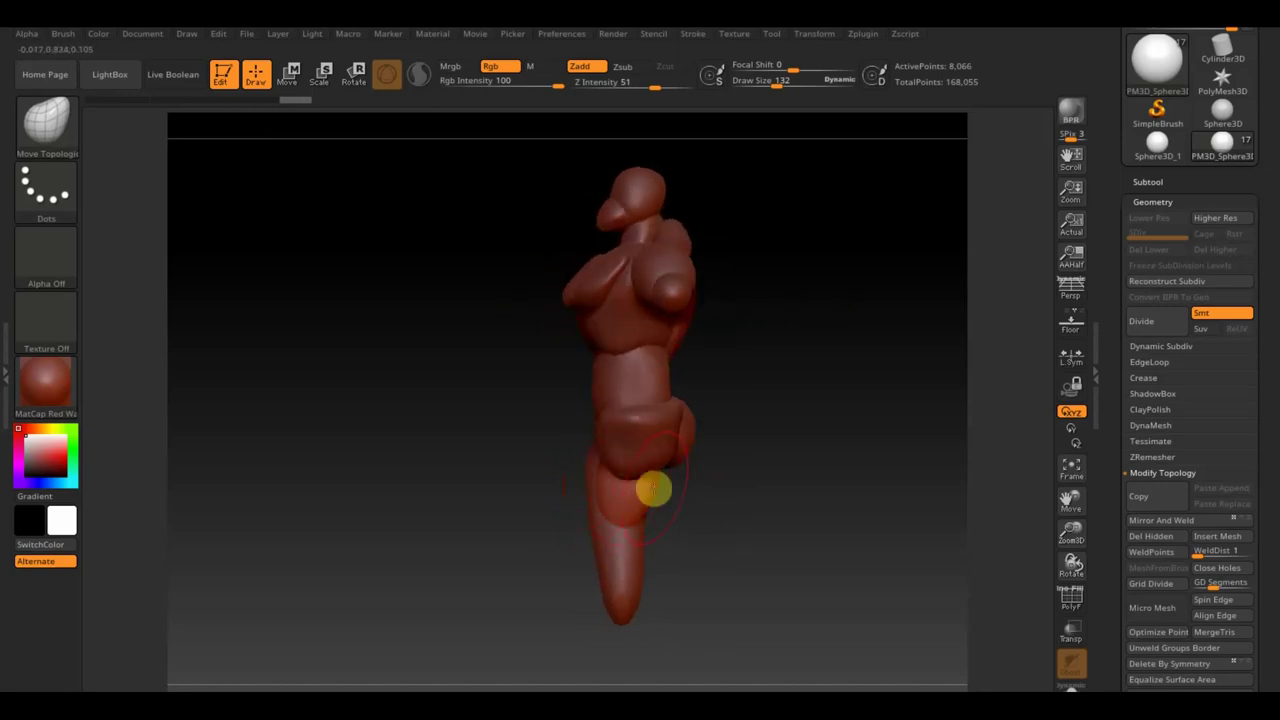
{"action": "mouse_move", "coordinate": [672, 492]}
{"action": "left_mouse_down"}
{"action": "mouse_move", "coordinate": [706, 511]}
{"action": "mouse_move", "coordinate": [611, 514]}
{"action": "mouse_move", "coordinate": [803, 503]}
{"action": "mouse_move", "coordinate": [787, 498]}
{"action": "mouse_move", "coordinate": [771, 517]}
{"action": "left_mouse_up"}
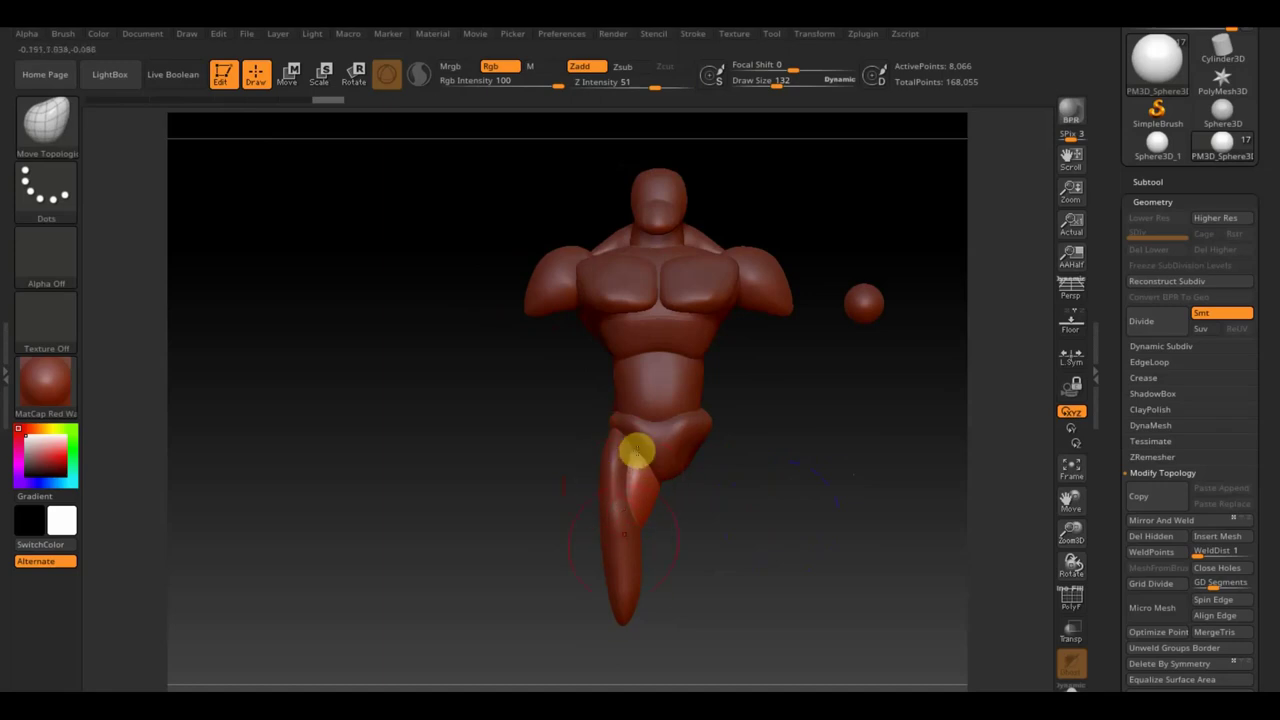
{"action": "mouse_move", "coordinate": [763, 531]}
{"action": "left_mouse_down"}
{"action": "mouse_move", "coordinate": [809, 563]}
{"action": "mouse_move", "coordinate": [820, 546]}
{"action": "mouse_move", "coordinate": [807, 559]}
{"action": "left_mouse_up"}
{"action": "left_click", "coordinate": [694, 506], "text": "alt"}
{"action": "mouse_move", "coordinate": [694, 506]}
{"action": "left_mouse_down"}
{"action": "mouse_move", "coordinate": [874, 486]}
{"action": "mouse_move", "coordinate": [749, 463]}
{"action": "left_mouse_up"}
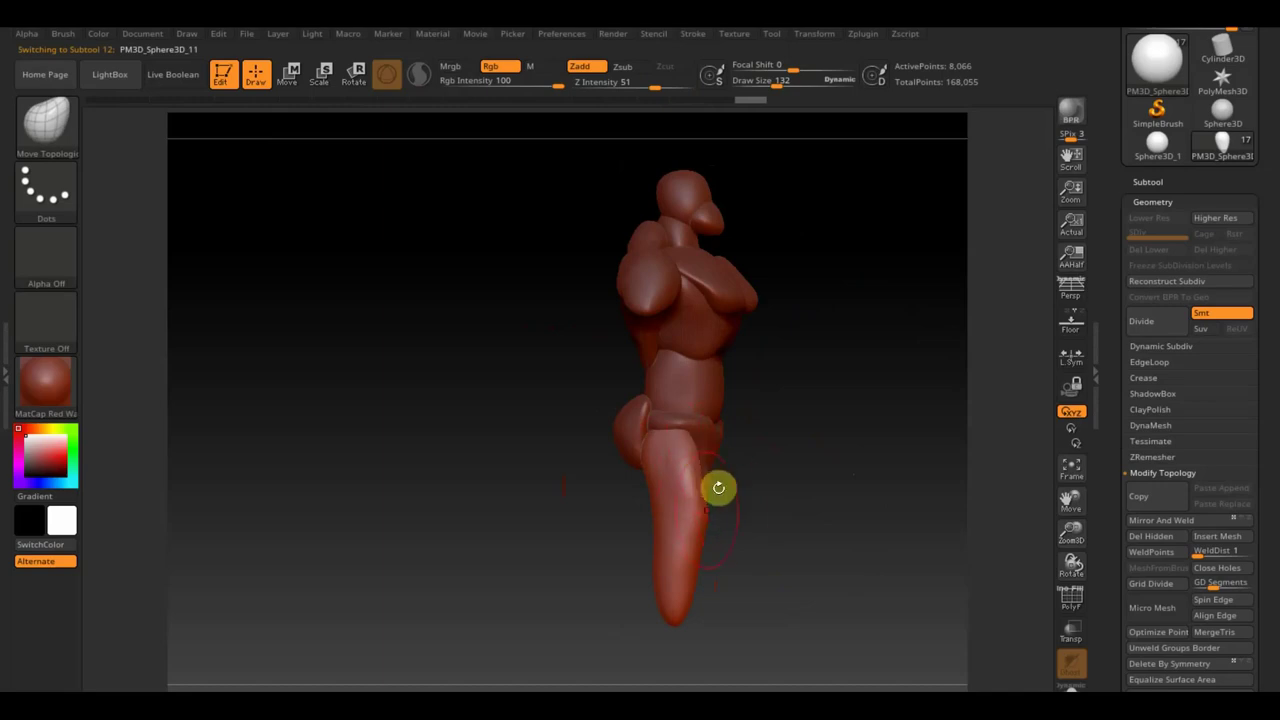
{"action": "mouse_move", "coordinate": [719, 581]}
{"action": "left_mouse_down"}
{"action": "mouse_move", "coordinate": [808, 557]}
{"action": "mouse_move", "coordinate": [791, 557]}
{"action": "mouse_move", "coordinate": [828, 585]}
{"action": "mouse_move", "coordinate": [714, 494]}
{"action": "left_mouse_up"}
{"action": "left_click_drag", "start_coordinate": [774, 85], "coordinate": [787, 86]}
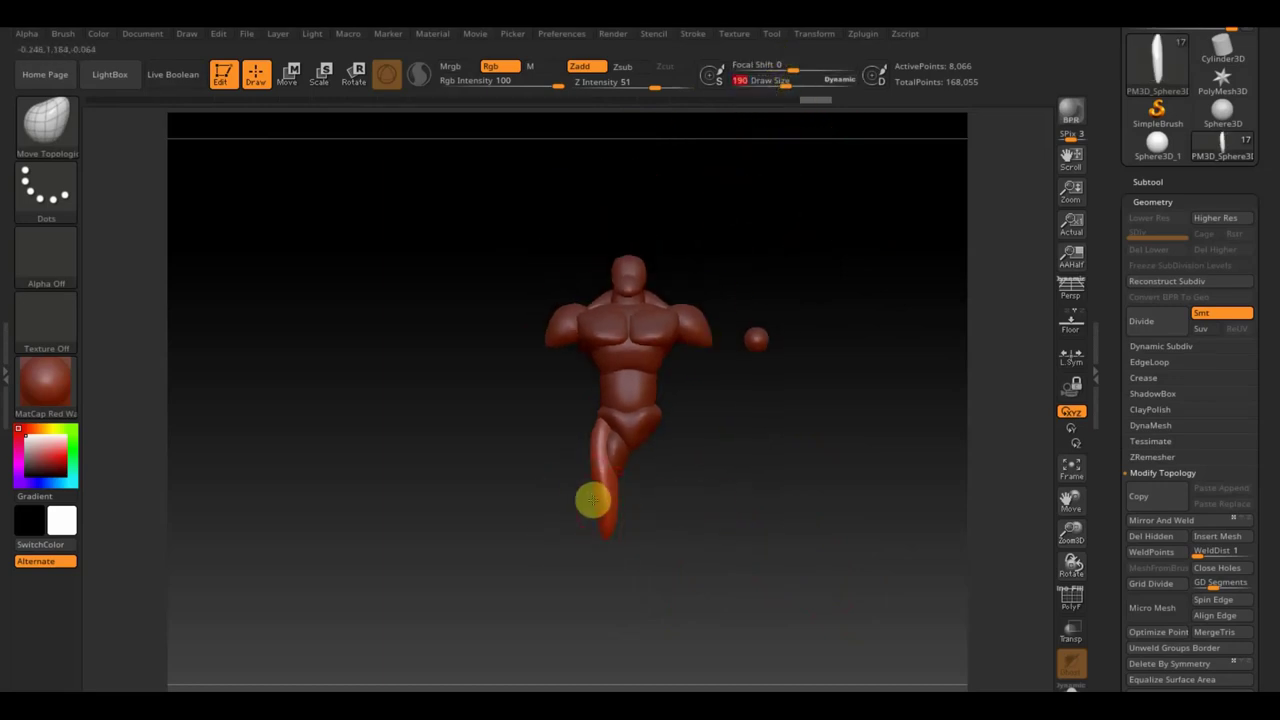
{"action": "mouse_move", "coordinate": [592, 501]}
{"action": "left_mouse_down"}
{"action": "mouse_move", "coordinate": [610, 524]}
{"action": "mouse_move", "coordinate": [614, 497]}
{"action": "mouse_move", "coordinate": [613, 532]}
{"action": "left_mouse_up"}
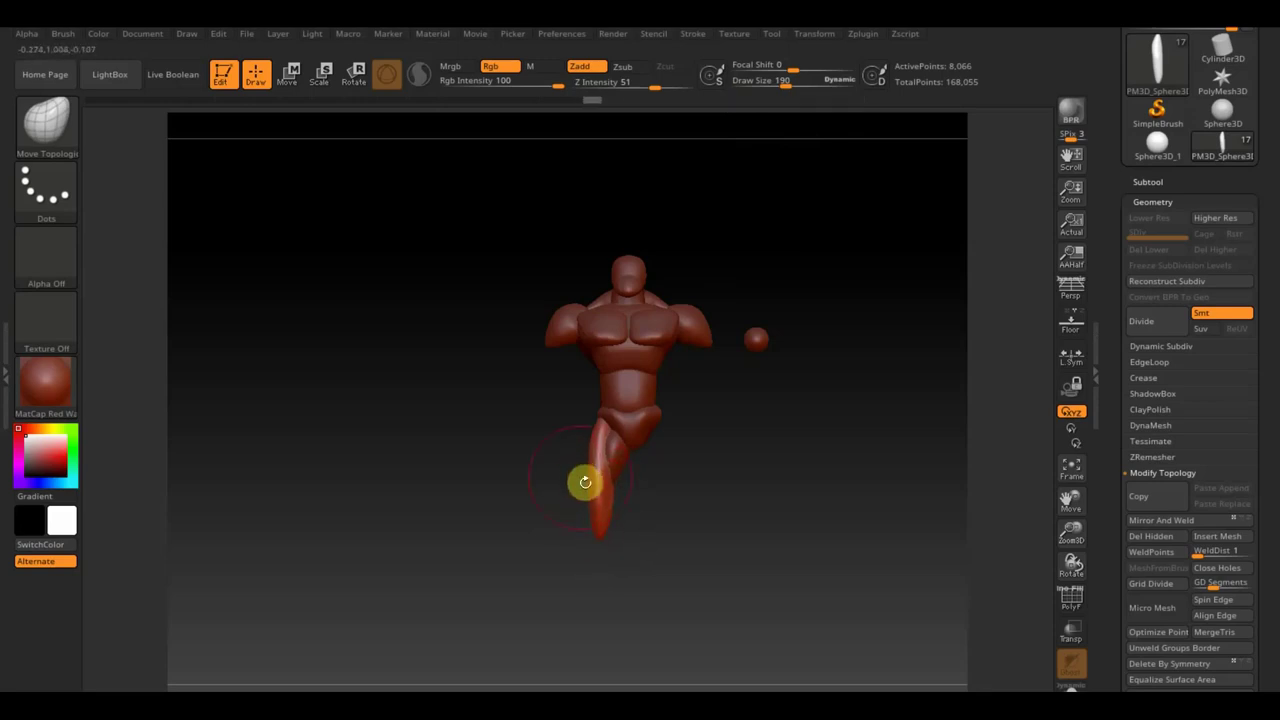
Move the sphere under the knee and scale it into a tall, narrow ellipsoid.
{"action": "left_click", "coordinate": [770, 346], "text": "alt"}
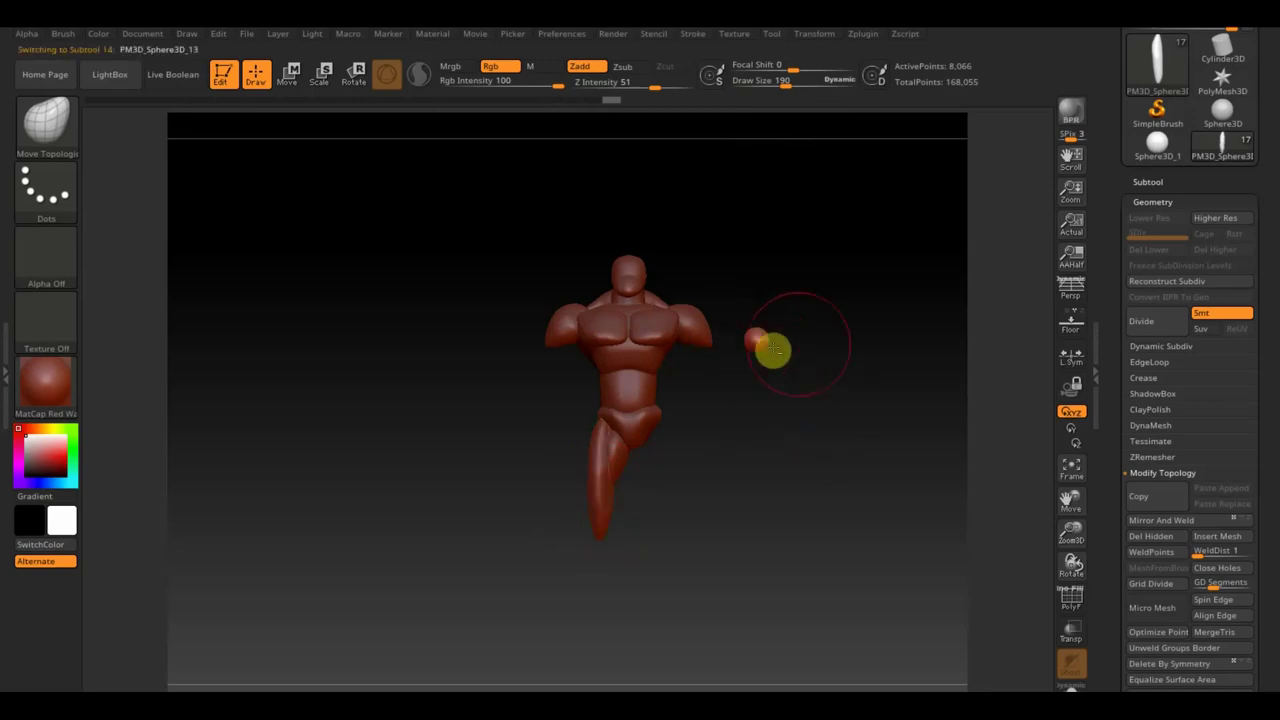
{"action": "key", "text": "w"}
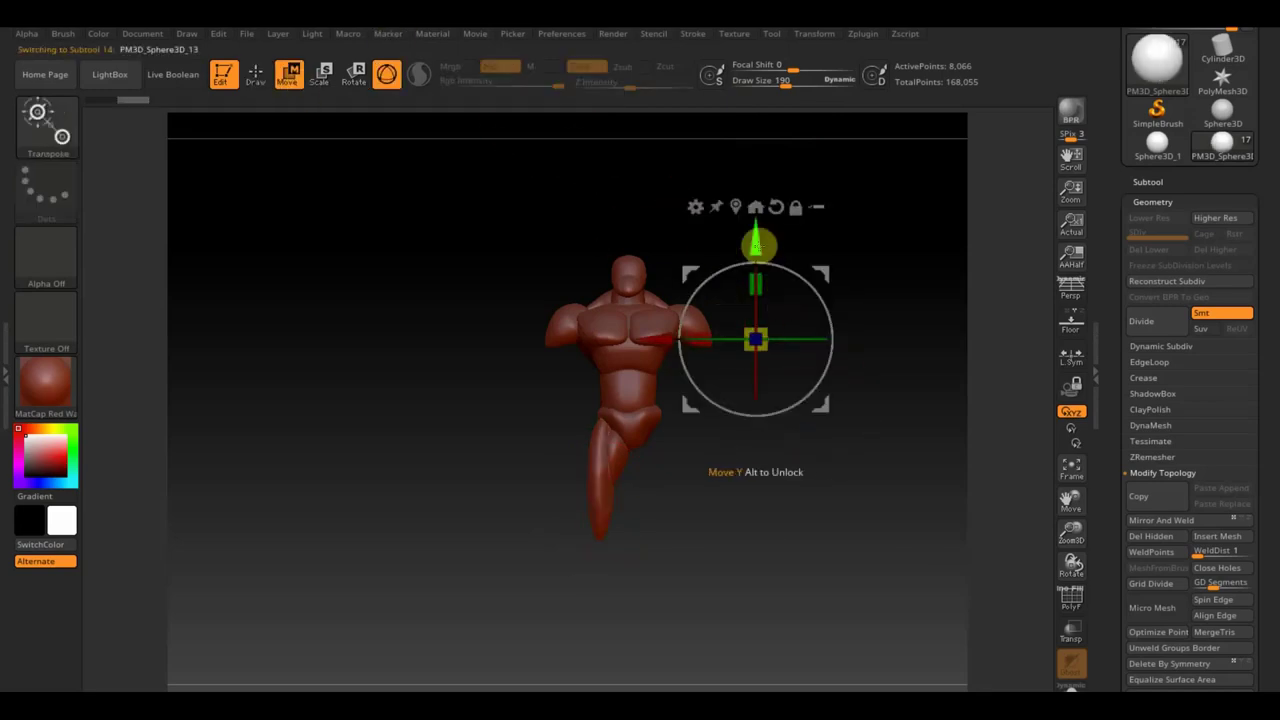
{"action": "left_click_drag", "start_coordinate": [757, 243], "coordinate": [766, 483], "text": "alt"}
{"action": "left_click_drag", "start_coordinate": [686, 540], "coordinate": [489, 543], "text": "alt"}
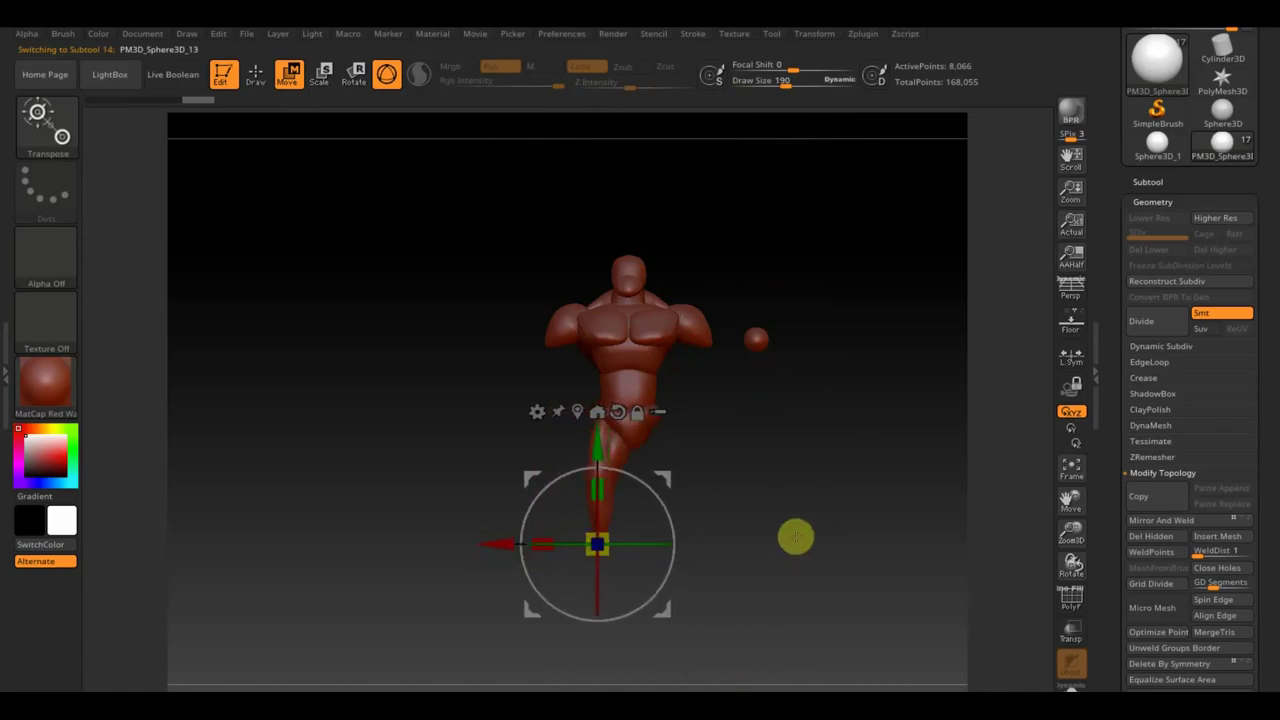
{"action": "scroll", "coordinate": [808, 555], "scroll_direction": "up", "scroll_amount": 3}
{"action": "scroll", "coordinate": [819, 575], "scroll_direction": "up", "scroll_amount": 2}
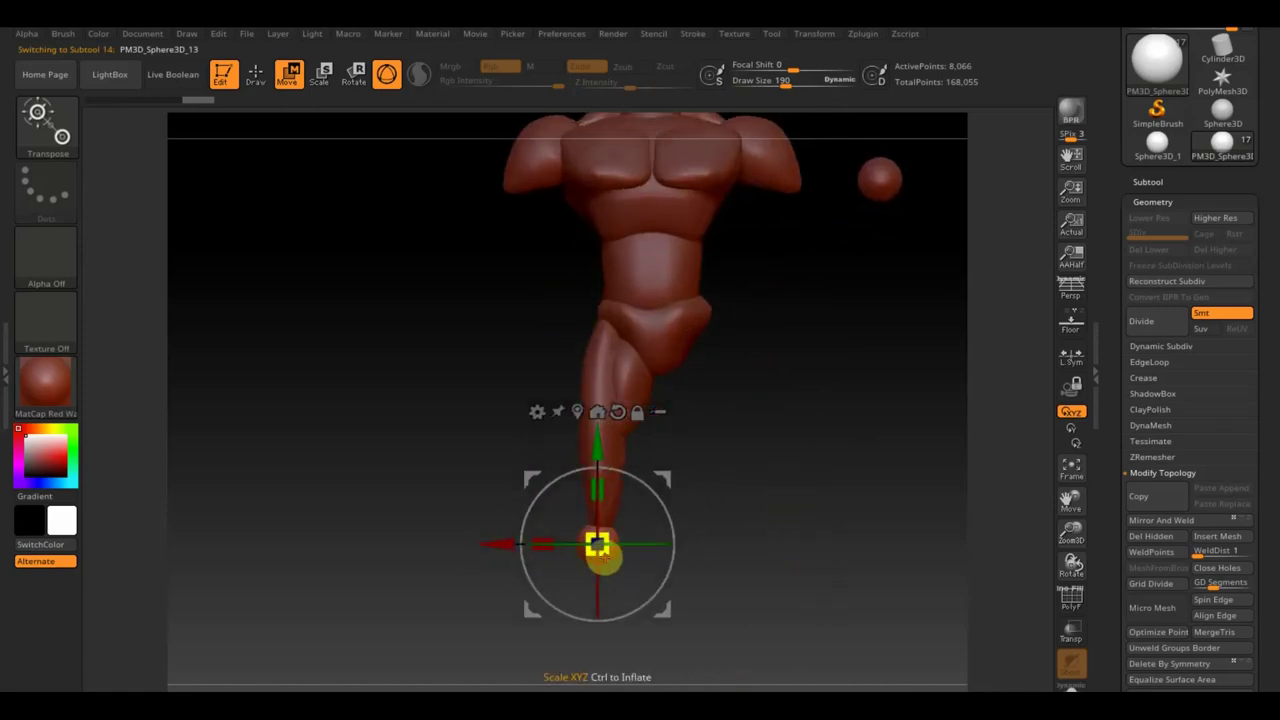
{"action": "mouse_move", "coordinate": [615, 567]}
{"action": "left_mouse_down"}
{"action": "mouse_move", "coordinate": [600, 508]}
{"action": "mouse_move", "coordinate": [606, 411]}
{"action": "mouse_move", "coordinate": [606, 533]}
{"action": "left_mouse_up"}
{"action": "mouse_move", "coordinate": [711, 563]}
{"action": "right_mouse_down", "text": "ctrl"}
{"action": "mouse_move", "coordinate": [705, 435]}
{"action": "mouse_move", "coordinate": [650, 550]}
{"action": "right_mouse_up", "text": "ctrl"}
{"action": "mouse_move", "coordinate": [595, 527]}
{"action": "left_mouse_down"}
{"action": "mouse_move", "coordinate": [777, 500]}
{"action": "mouse_move", "coordinate": [720, 526]}
{"action": "left_mouse_up"}
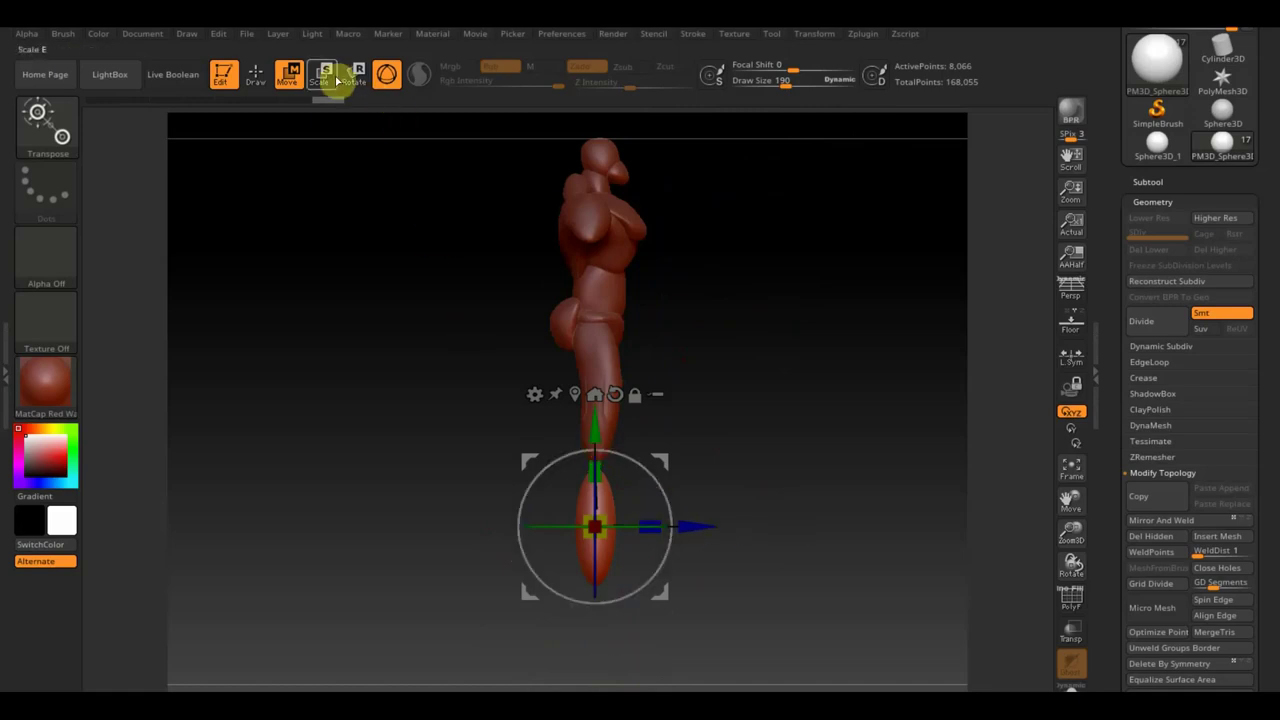
{"action": "left_click", "coordinate": [255, 74]}
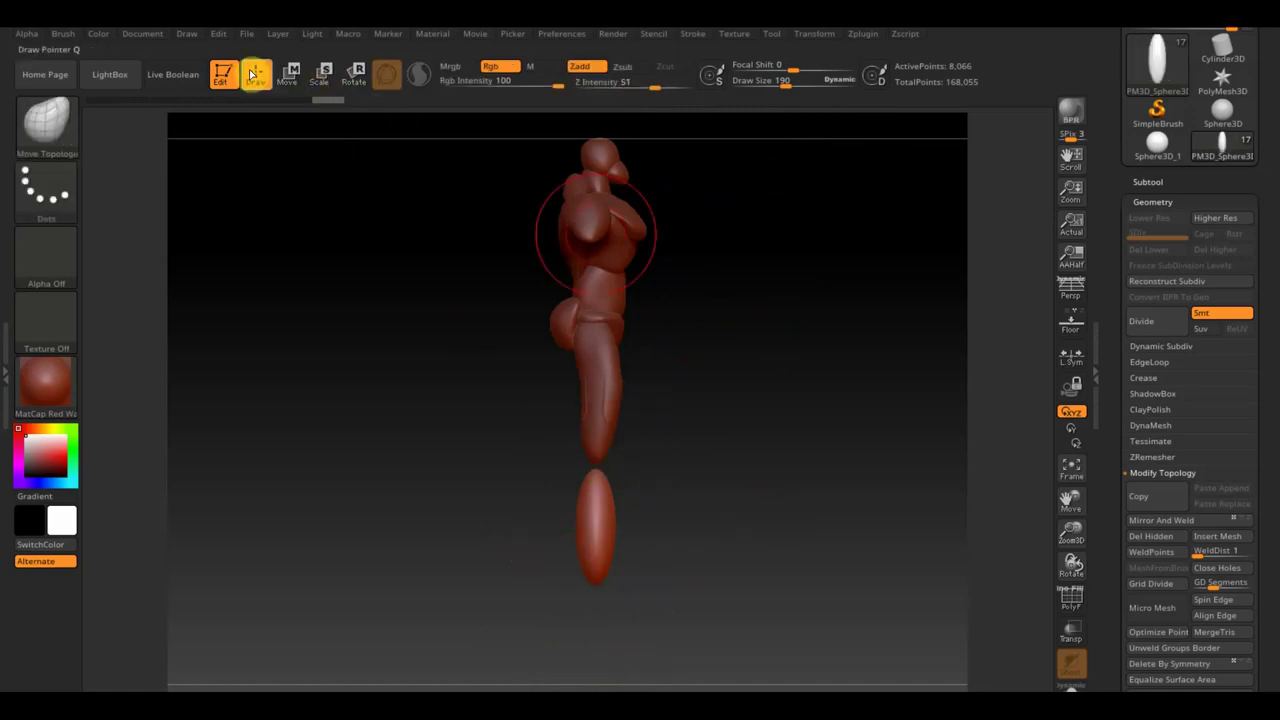
Lengthen the shin ellipsoid, then with brush size 137 reshape and smooth it to a pointed tip.
{"action": "left_click_drag", "start_coordinate": [790, 496], "coordinate": [794, 508]}
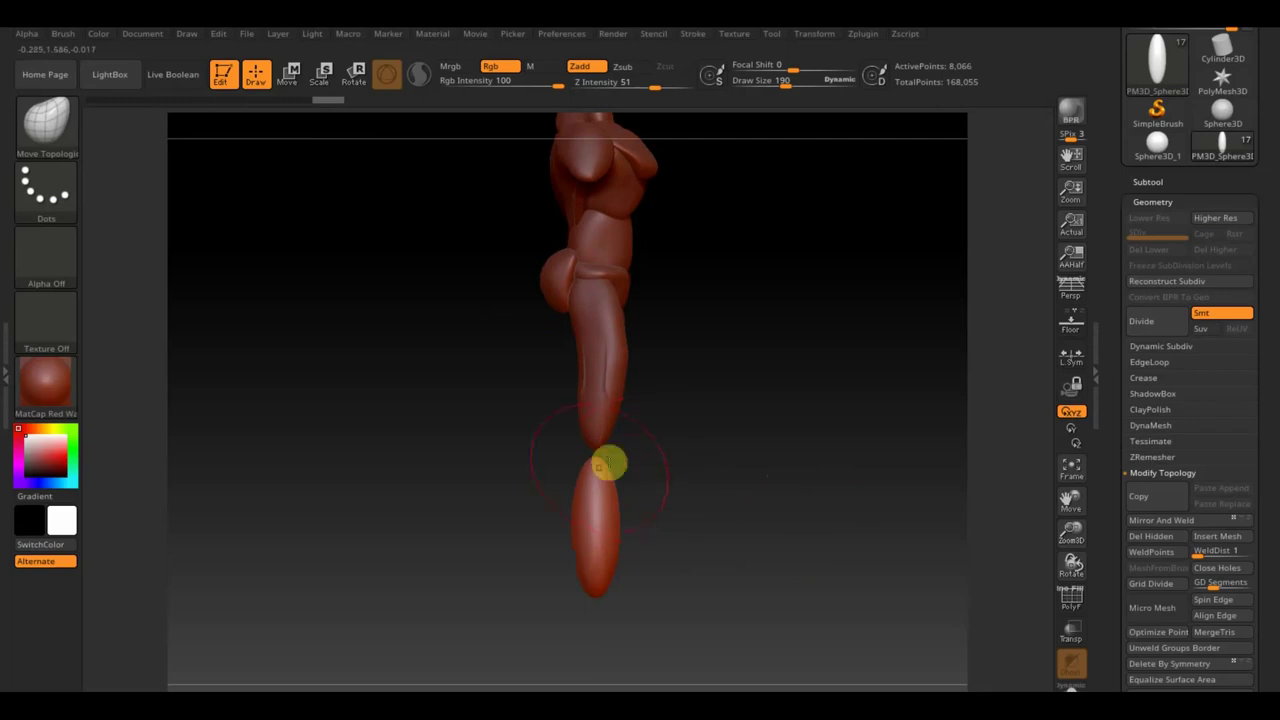
{"action": "left_click", "coordinate": [293, 74]}
{"action": "left_click_drag", "start_coordinate": [594, 423], "coordinate": [597, 400]}
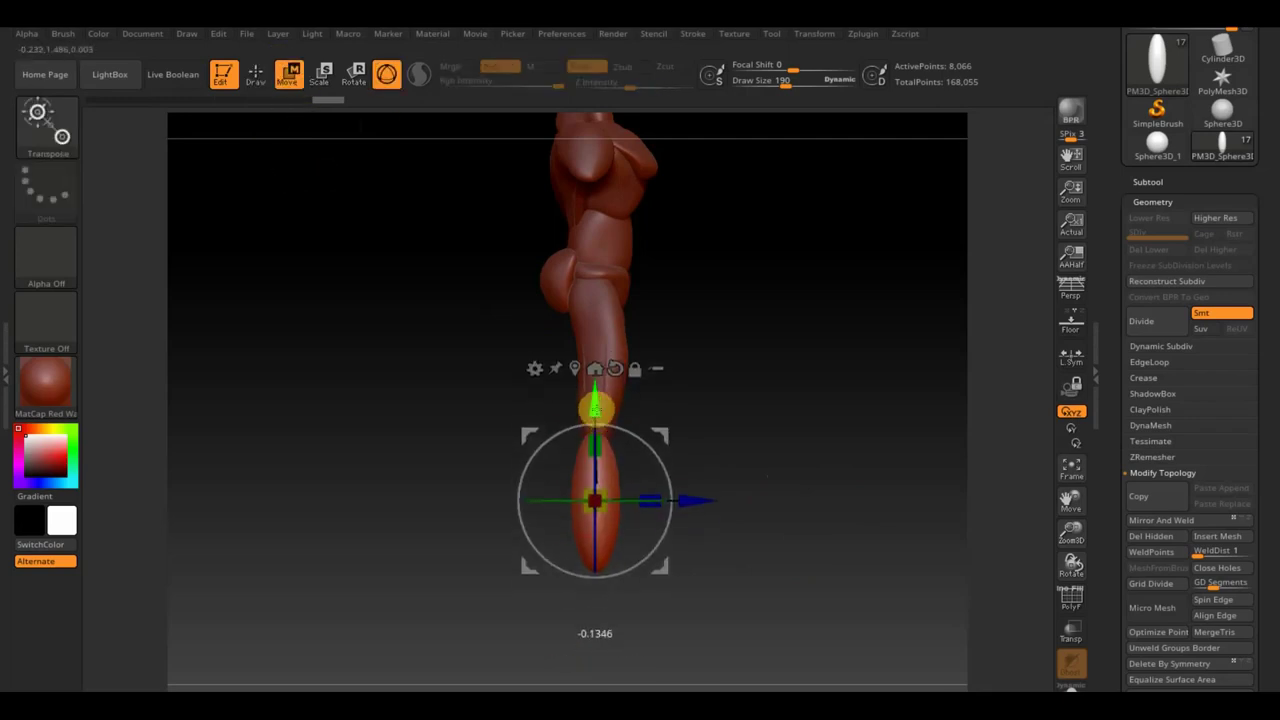
{"action": "left_click", "coordinate": [256, 75]}
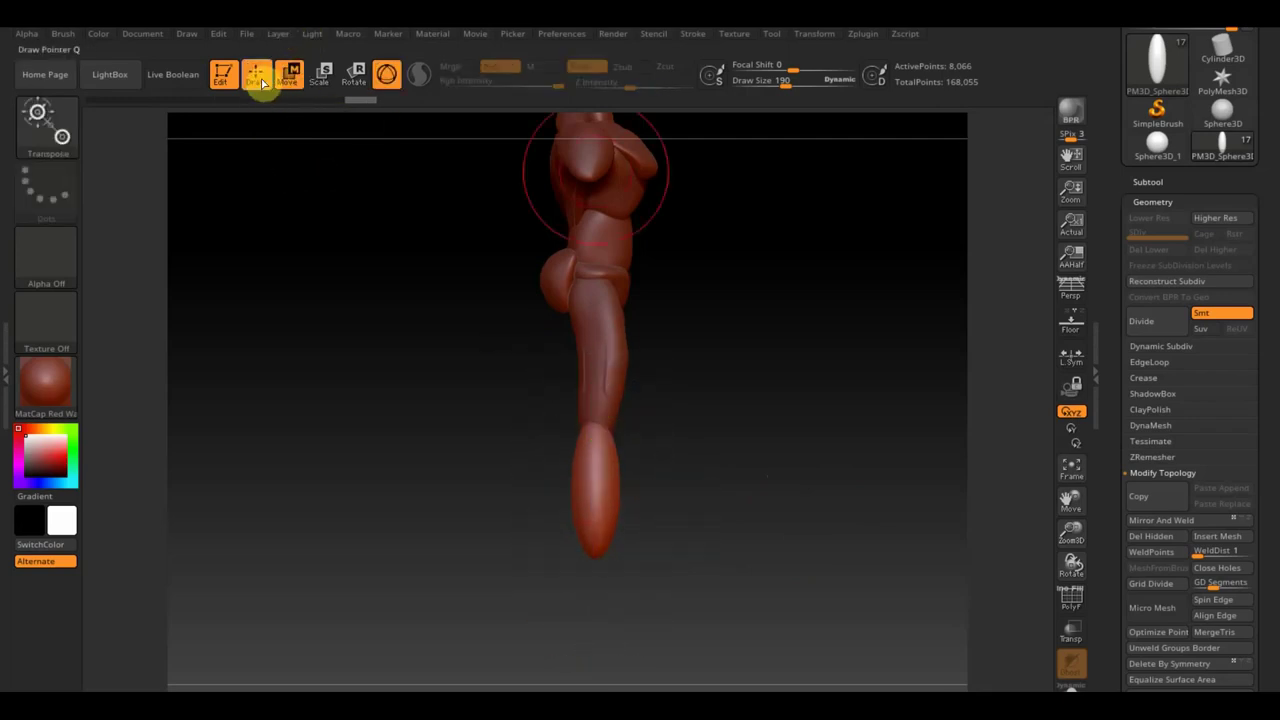
{"action": "left_click_drag", "start_coordinate": [763, 86], "coordinate": [784, 87]}
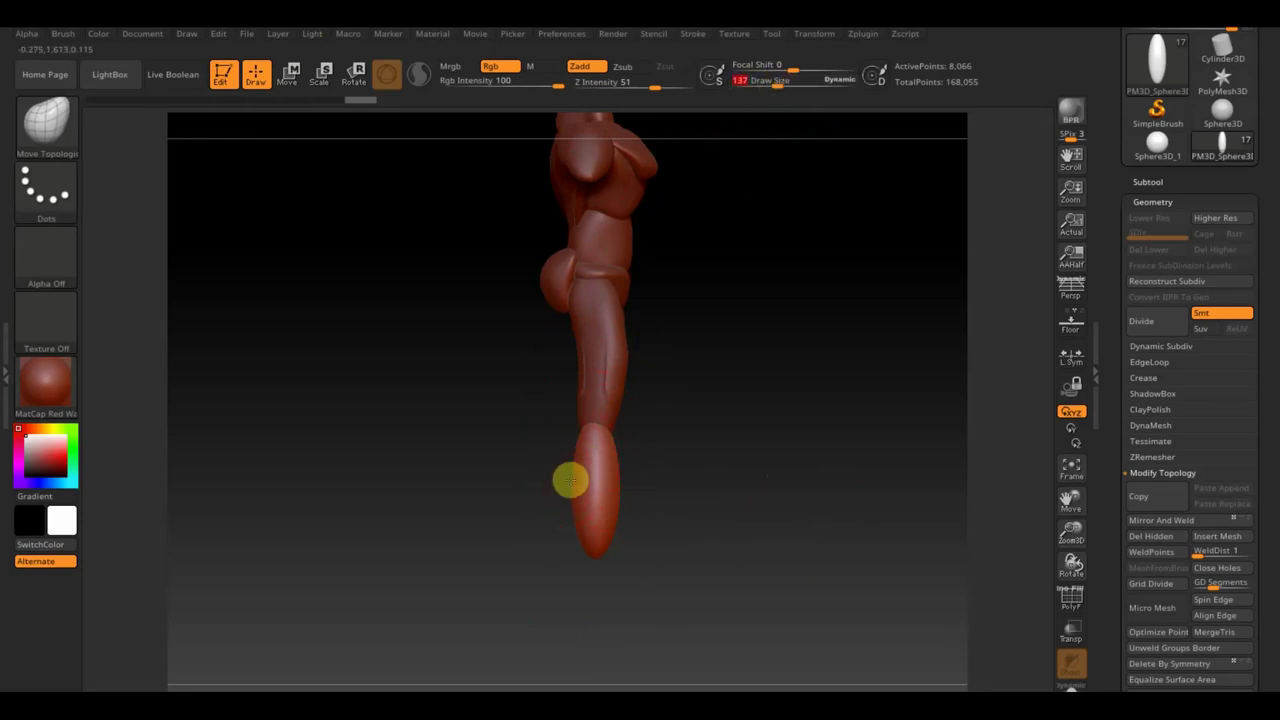
{"action": "left_click_drag", "start_coordinate": [588, 546], "coordinate": [618, 514]}
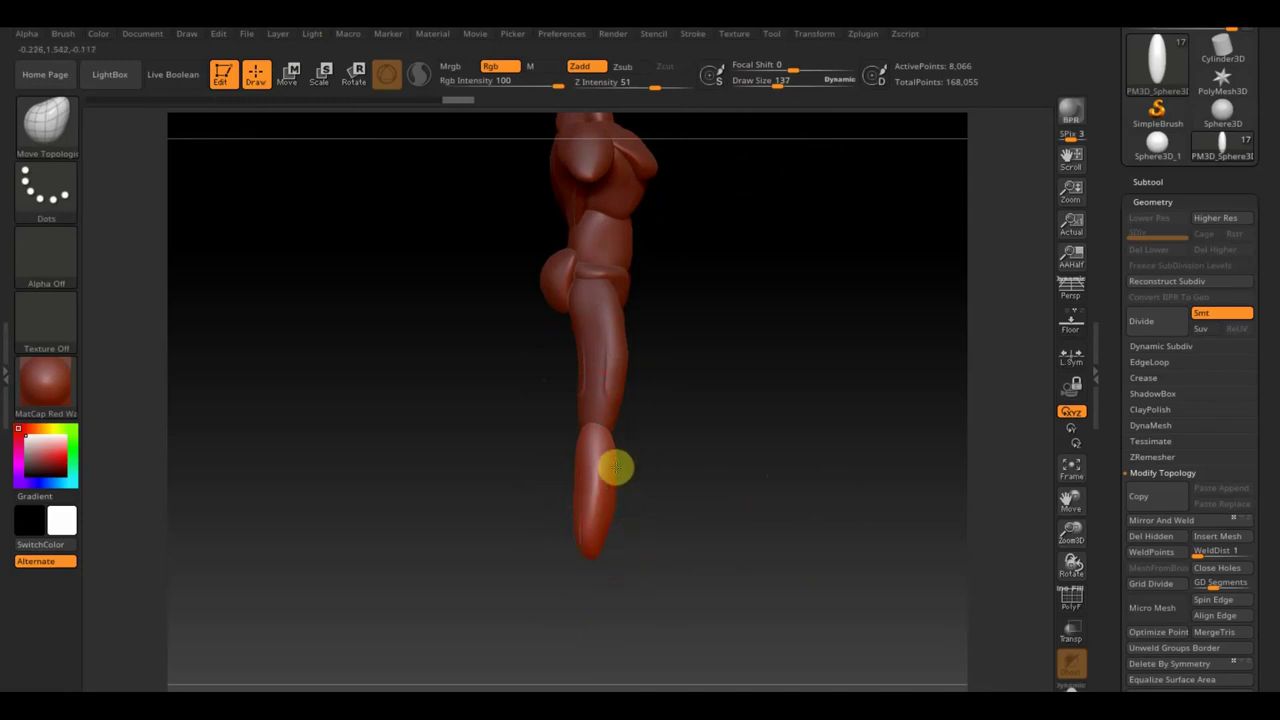
{"action": "left_click_drag", "start_coordinate": [616, 467], "coordinate": [595, 525], "text": "shift"}
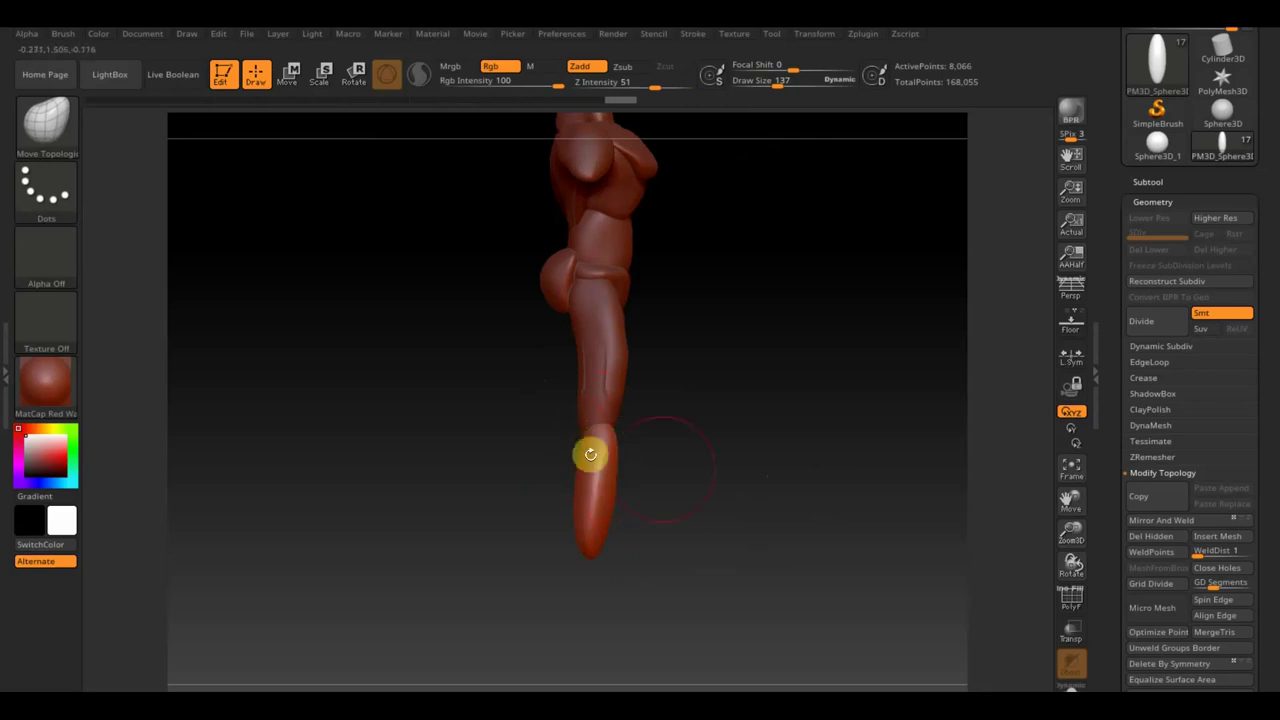
{"action": "left_click_drag", "start_coordinate": [590, 454], "coordinate": [634, 486]}
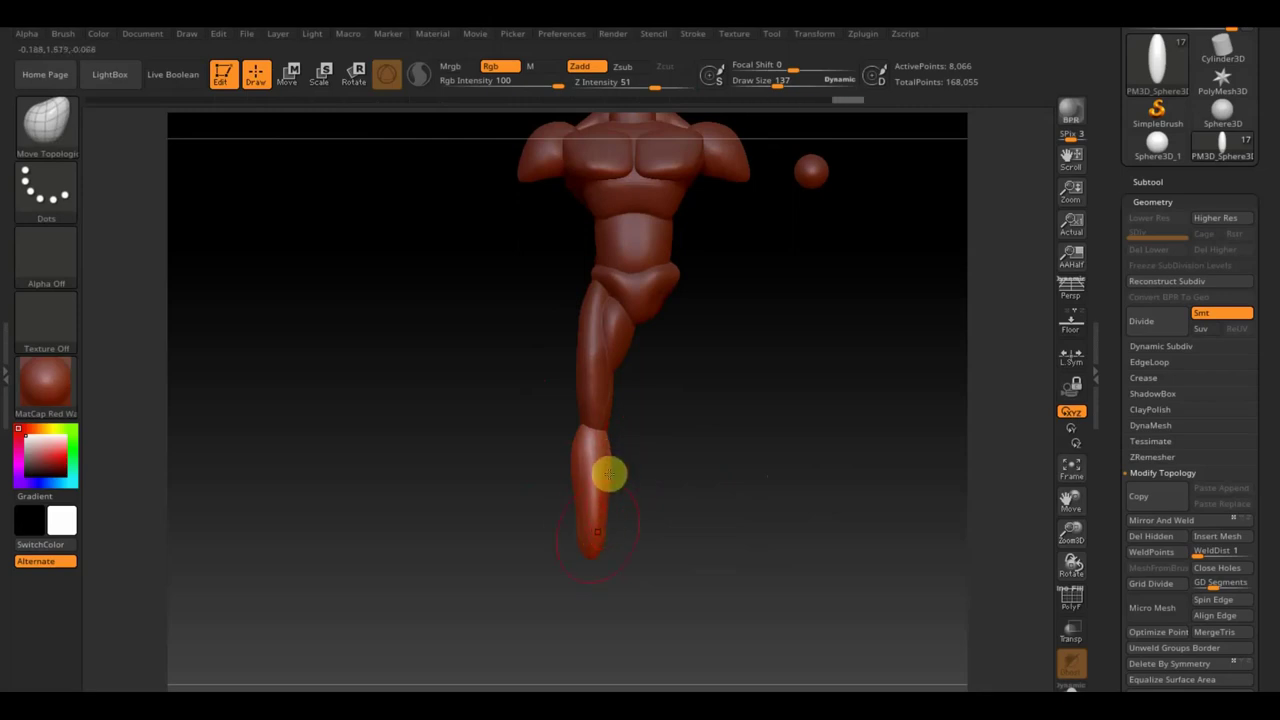
Rotate the shin capsule slightly and raise it so its top tucks under the knee.
{"action": "key", "text": "shift"}
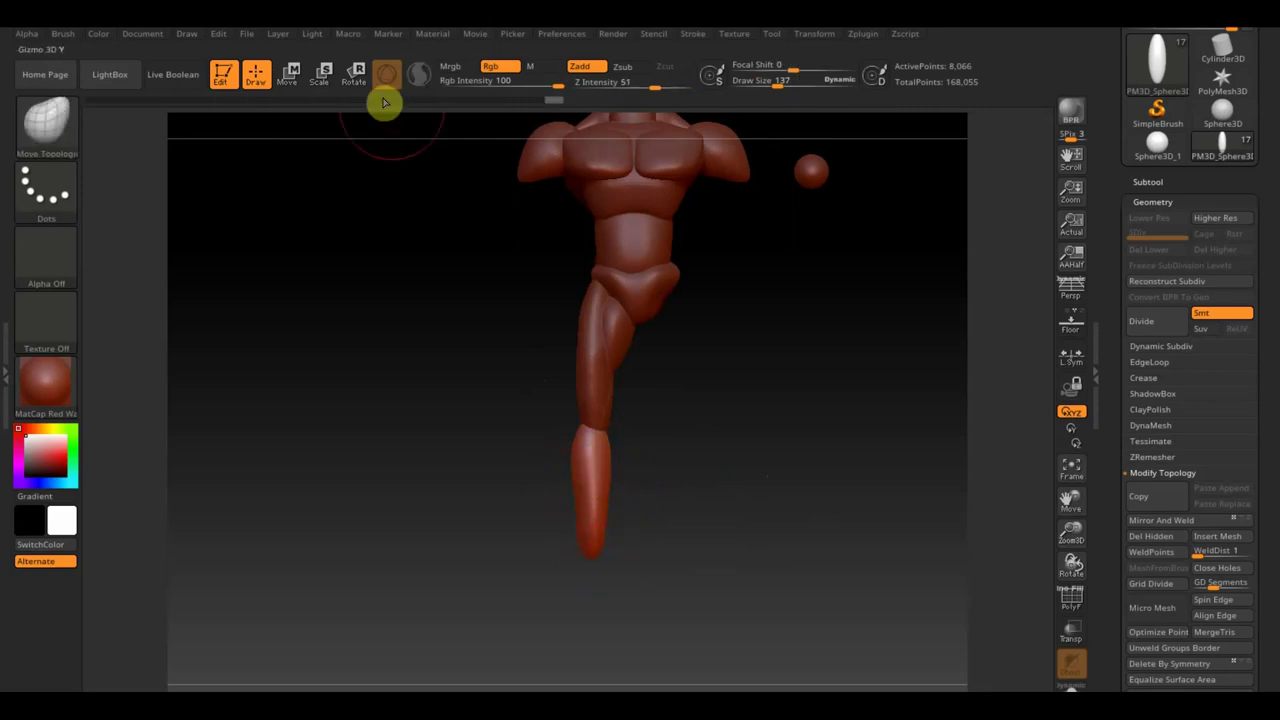
{"action": "left_click", "coordinate": [294, 74]}
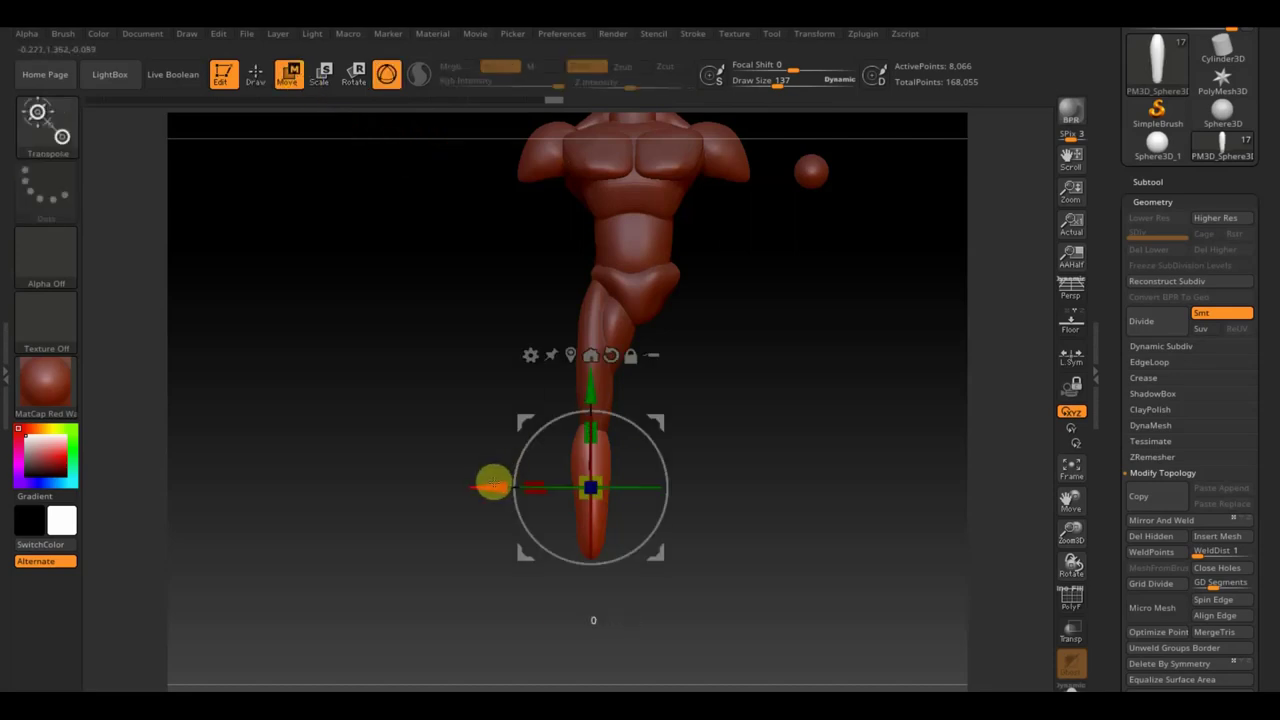
{"action": "left_click_drag", "start_coordinate": [668, 466], "coordinate": [673, 463]}
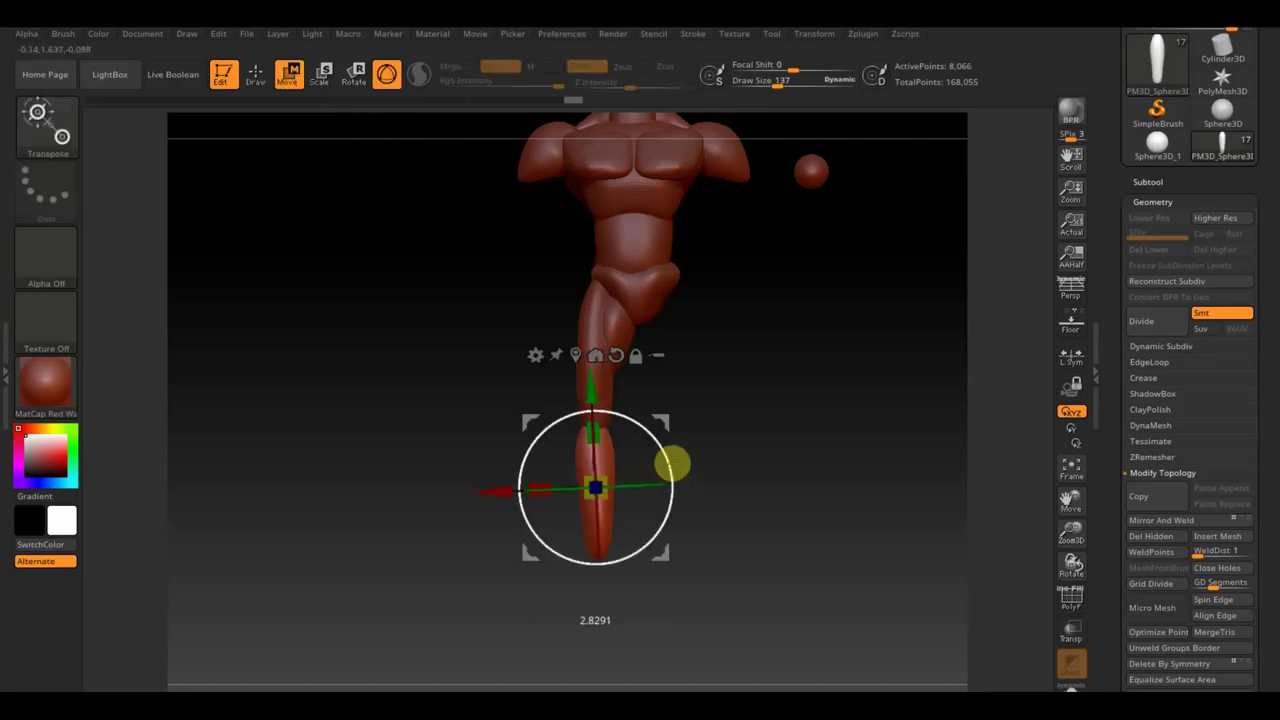
{"action": "left_click", "coordinate": [255, 73]}
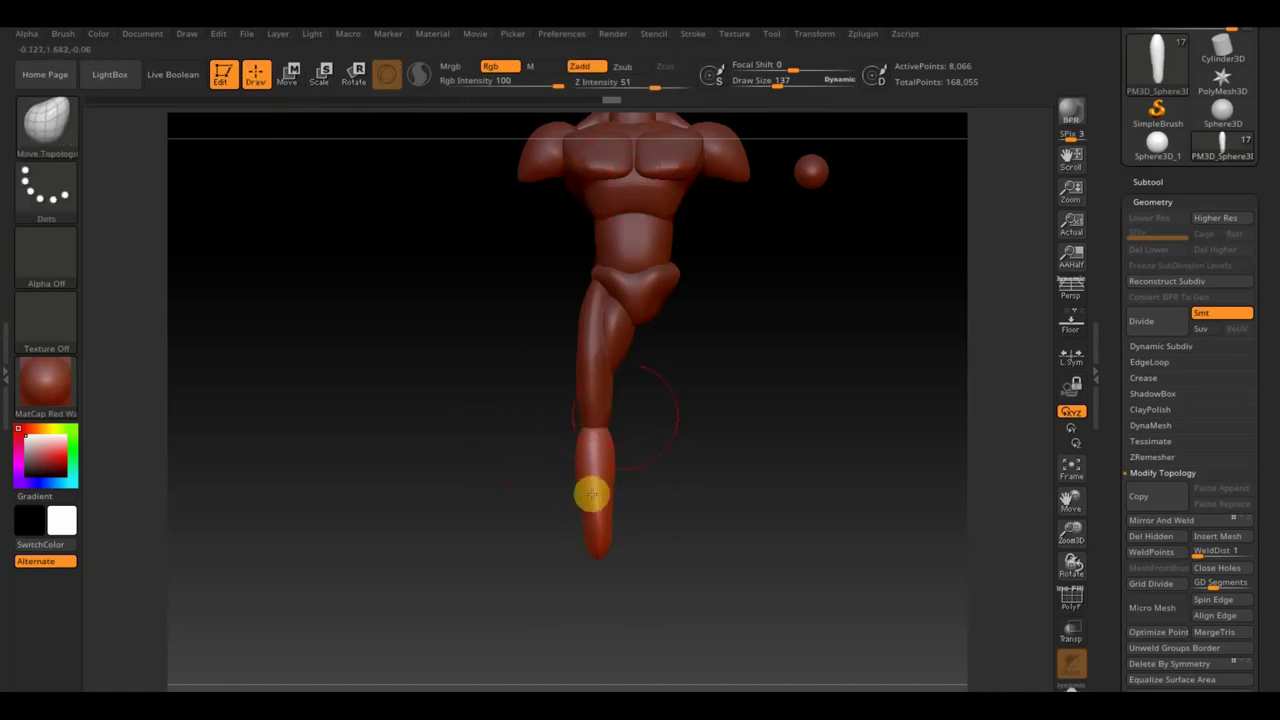
{"action": "mouse_move", "coordinate": [706, 494]}
{"action": "left_mouse_down"}
{"action": "mouse_move", "coordinate": [729, 526]}
{"action": "mouse_move", "coordinate": [713, 486]}
{"action": "mouse_move", "coordinate": [623, 549]}
{"action": "left_mouse_up"}
{"action": "mouse_move", "coordinate": [683, 439]}
{"action": "left_mouse_down", "text": "alt"}
{"action": "mouse_move", "coordinate": [654, 566]}
{"action": "mouse_move", "coordinate": [675, 485]}
{"action": "mouse_move", "coordinate": [711, 500]}
{"action": "mouse_move", "coordinate": [666, 487]}
{"action": "left_mouse_up", "text": "alt"}
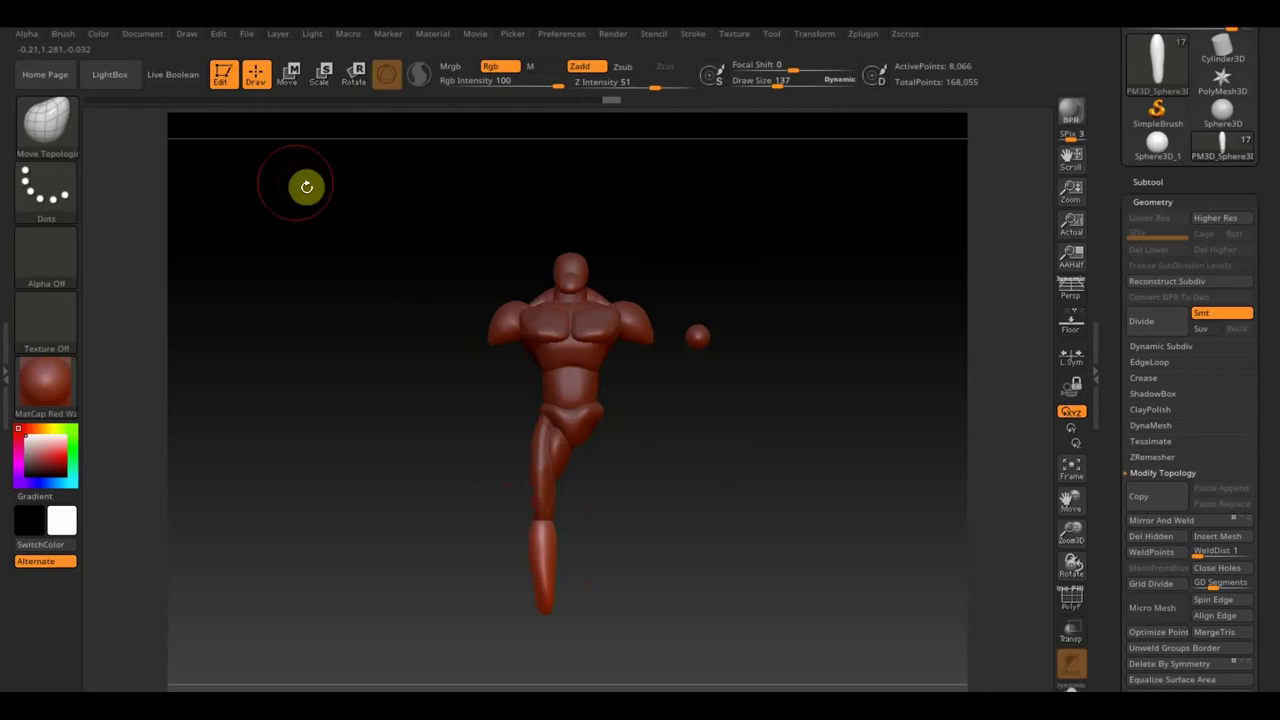
{"action": "left_click", "coordinate": [288, 74]}
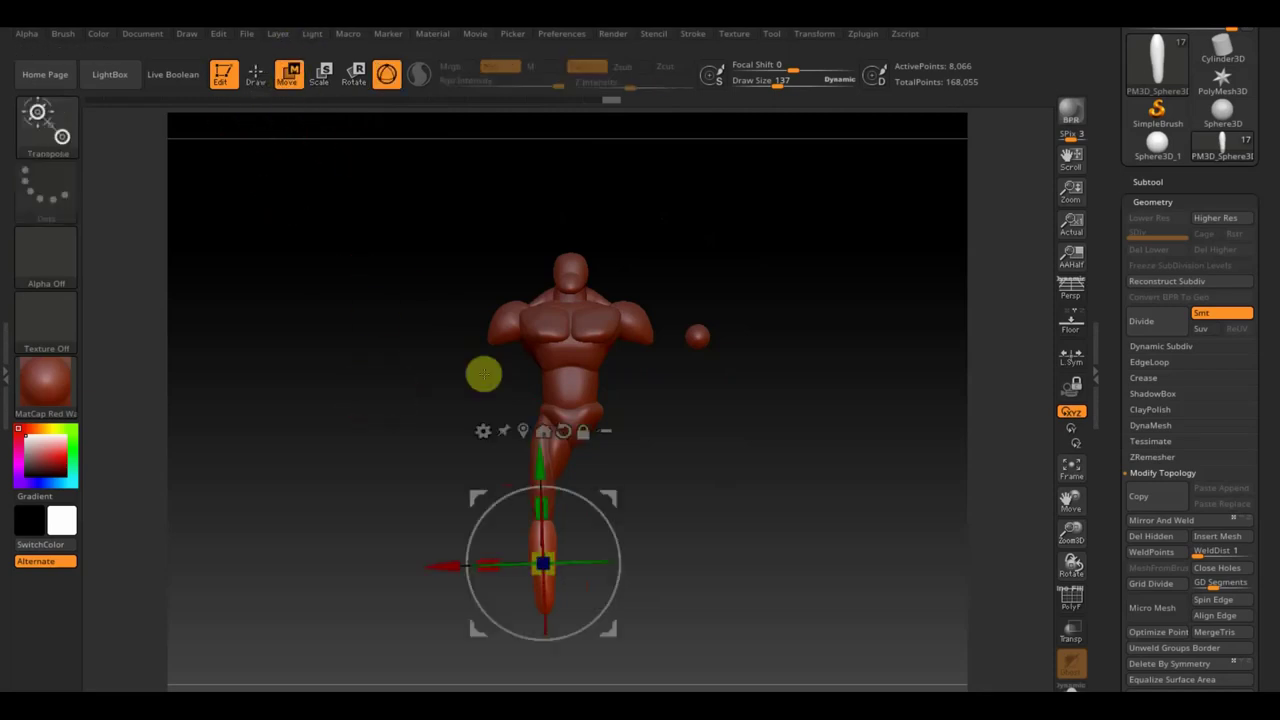
{"action": "left_click_drag", "start_coordinate": [541, 462], "coordinate": [543, 450]}
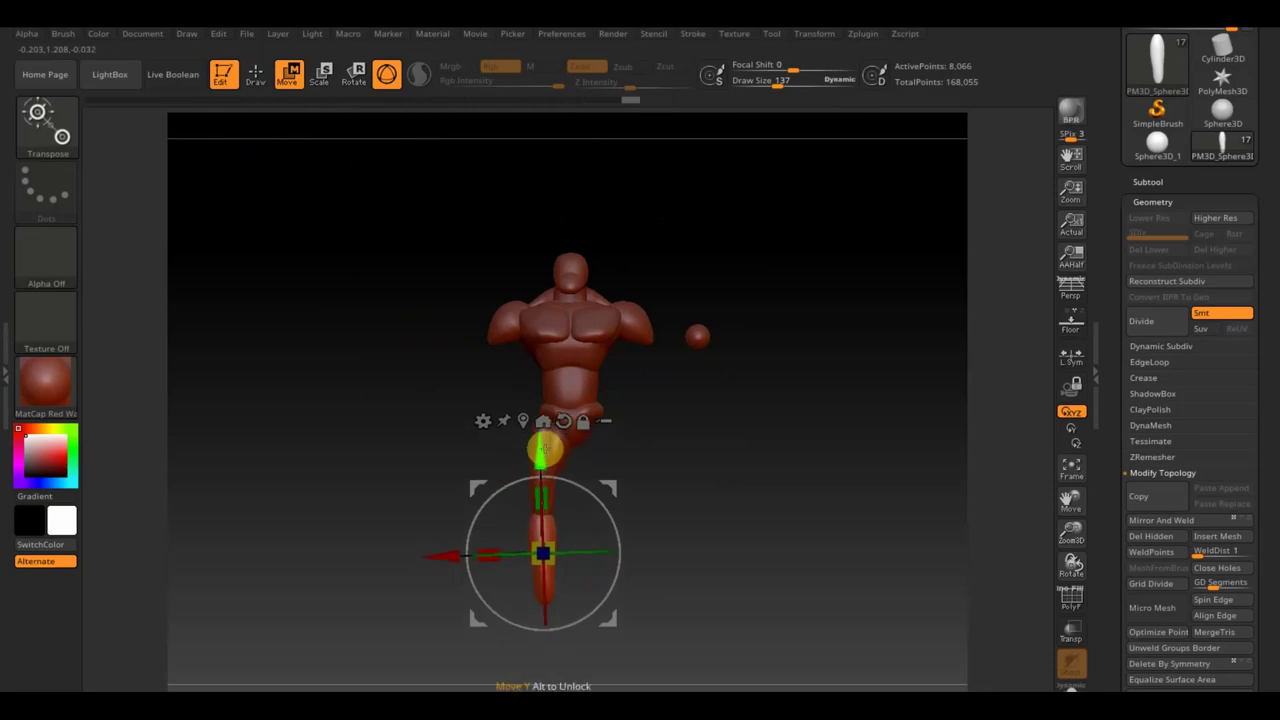
{"action": "key", "text": "q"}
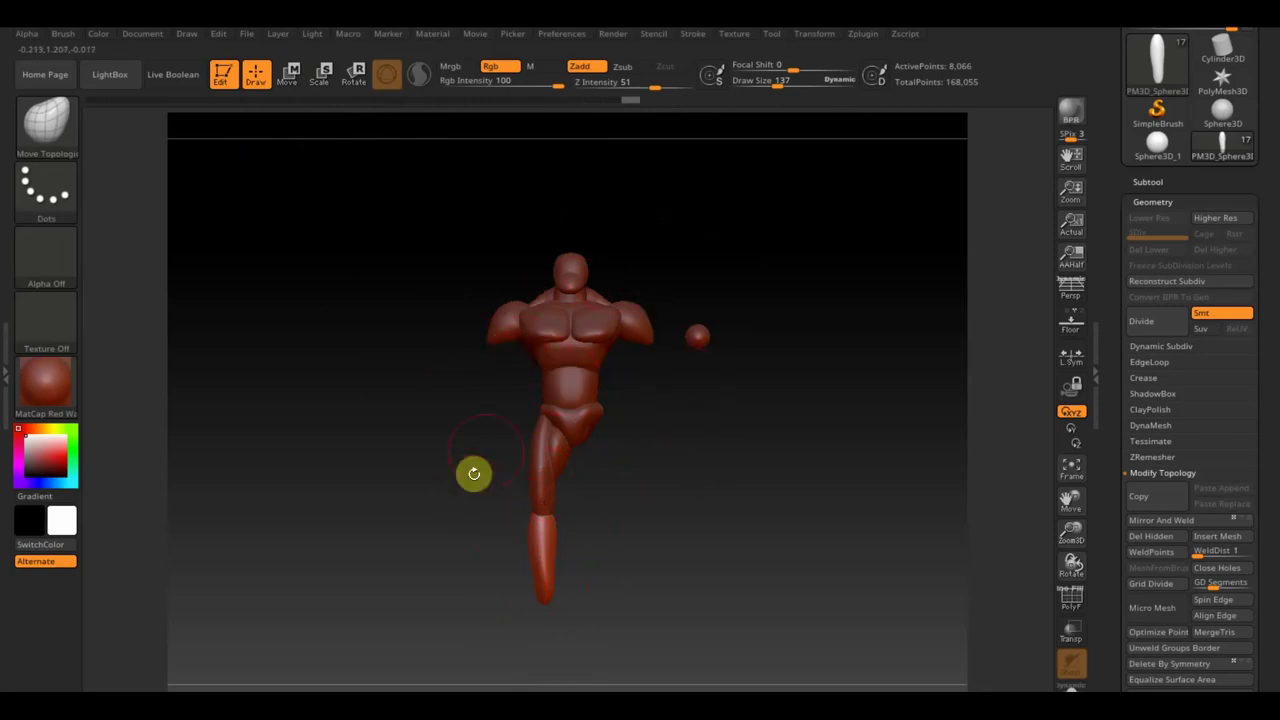
Push the foot sphere forward under the shin into an elongated oval foot.
{"action": "left_click", "coordinate": [700, 340], "text": "alt"}
{"action": "key", "text": "w"}
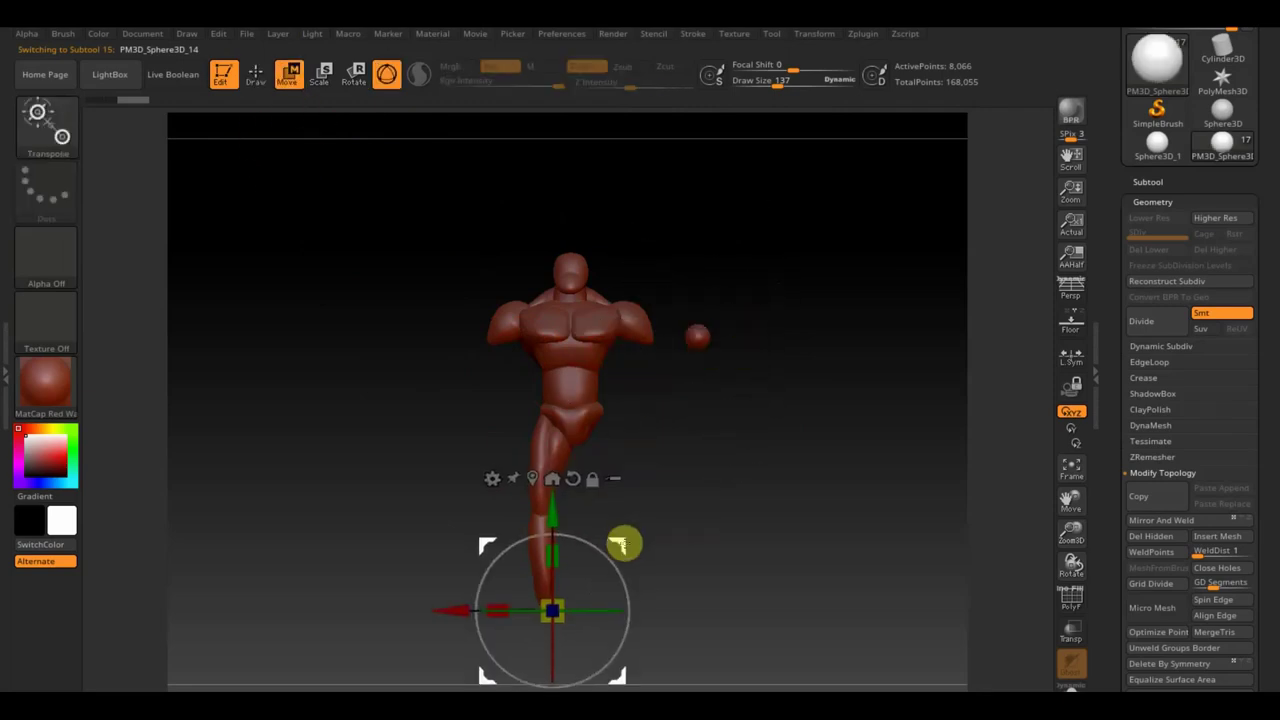
{"action": "left_click_drag", "start_coordinate": [729, 589], "coordinate": [790, 593]}
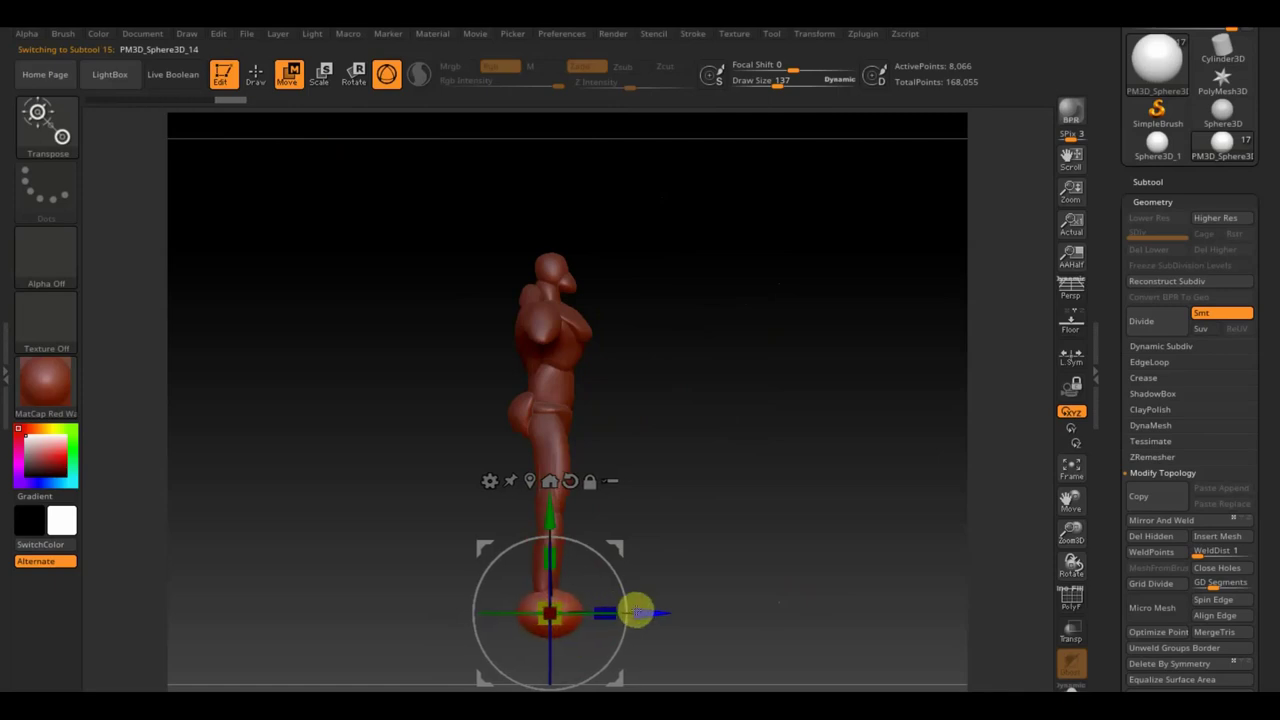
{"action": "left_click_drag", "start_coordinate": [634, 610], "coordinate": [650, 610]}
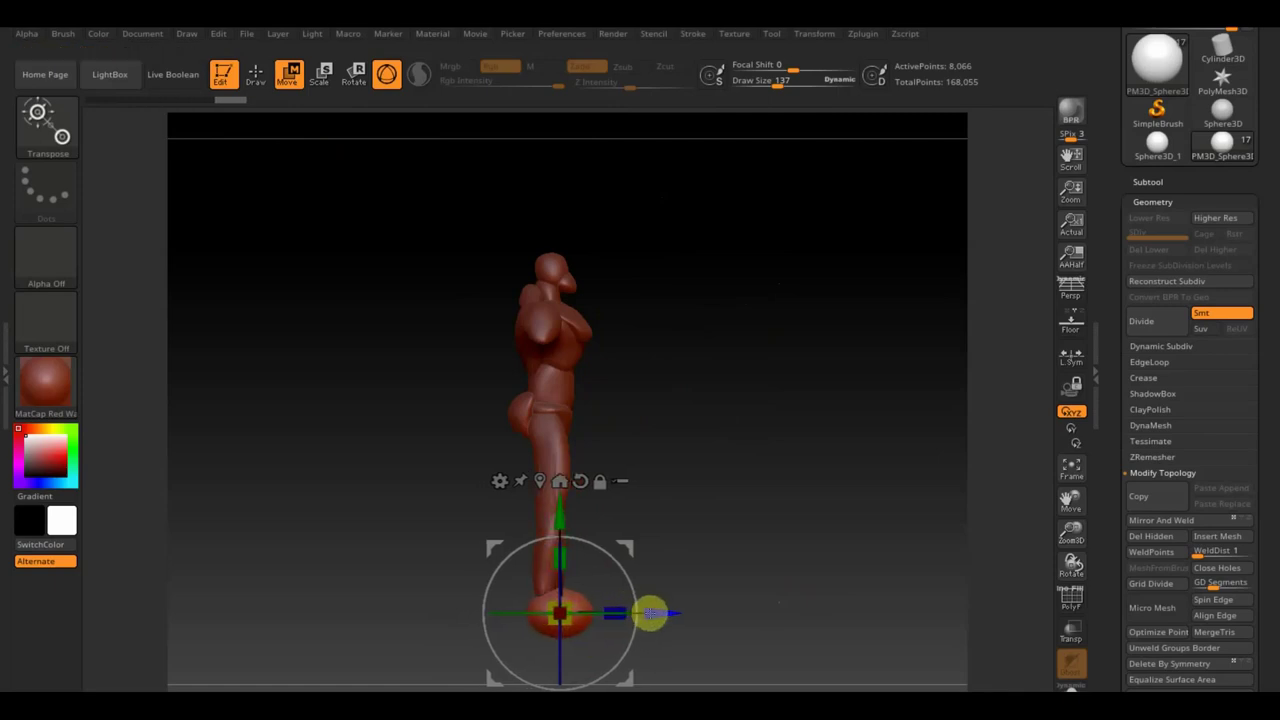
{"action": "left_click", "coordinate": [253, 75]}
{"action": "mouse_move", "coordinate": [680, 591]}
{"action": "left_mouse_down"}
{"action": "mouse_move", "coordinate": [725, 601]}
{"action": "mouse_move", "coordinate": [630, 486]}
{"action": "left_mouse_up"}
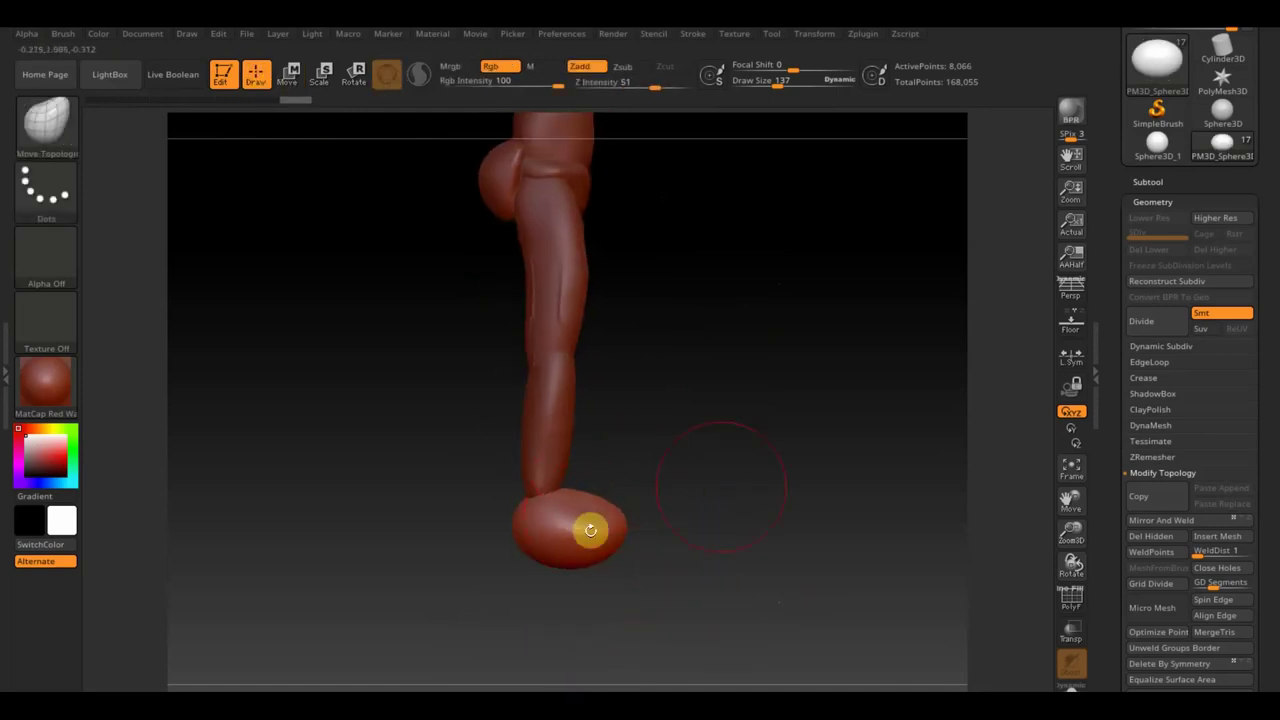
{"action": "left_click_drag", "start_coordinate": [590, 530], "coordinate": [630, 510]}
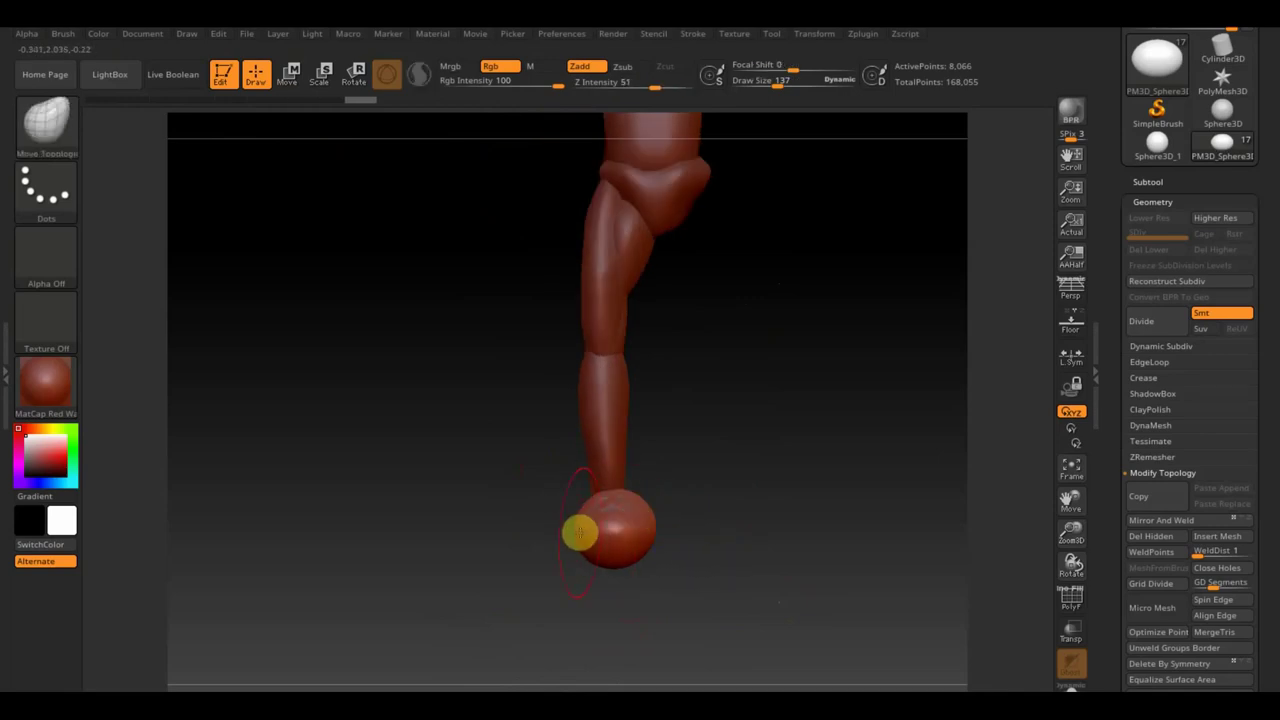
{"action": "left_click_drag", "start_coordinate": [657, 514], "coordinate": [710, 538]}
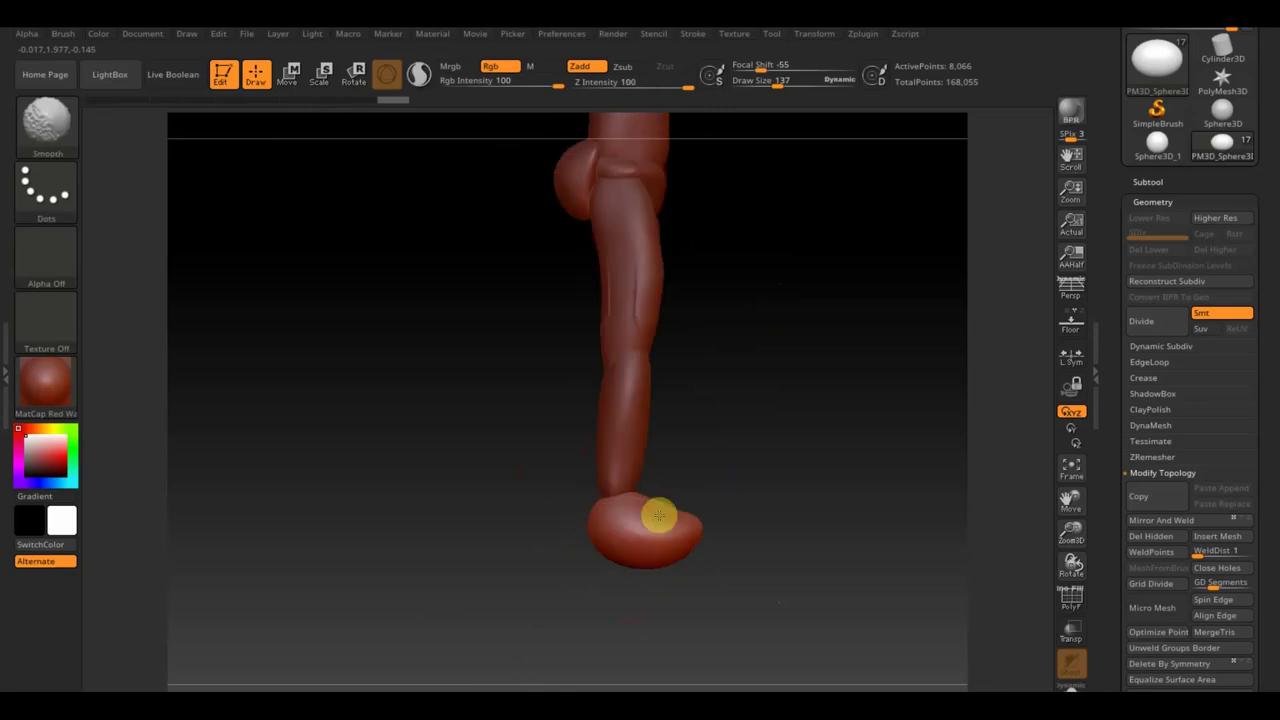
{"action": "key", "text": "ctrl+shift"}
With the TrimRect brush, slice the foot's underside flat, leaving 5,744 active points.
{"action": "left_click", "coordinate": [46, 127]}
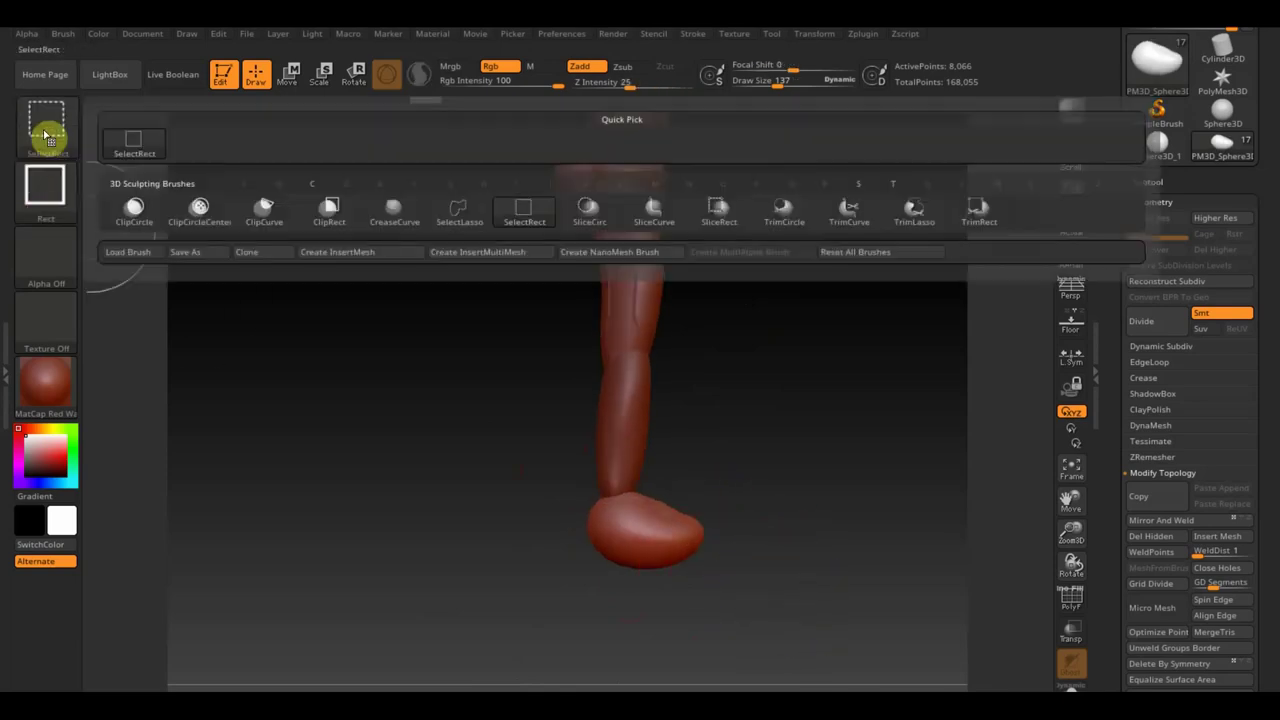
{"action": "left_click", "coordinate": [50, 127]}
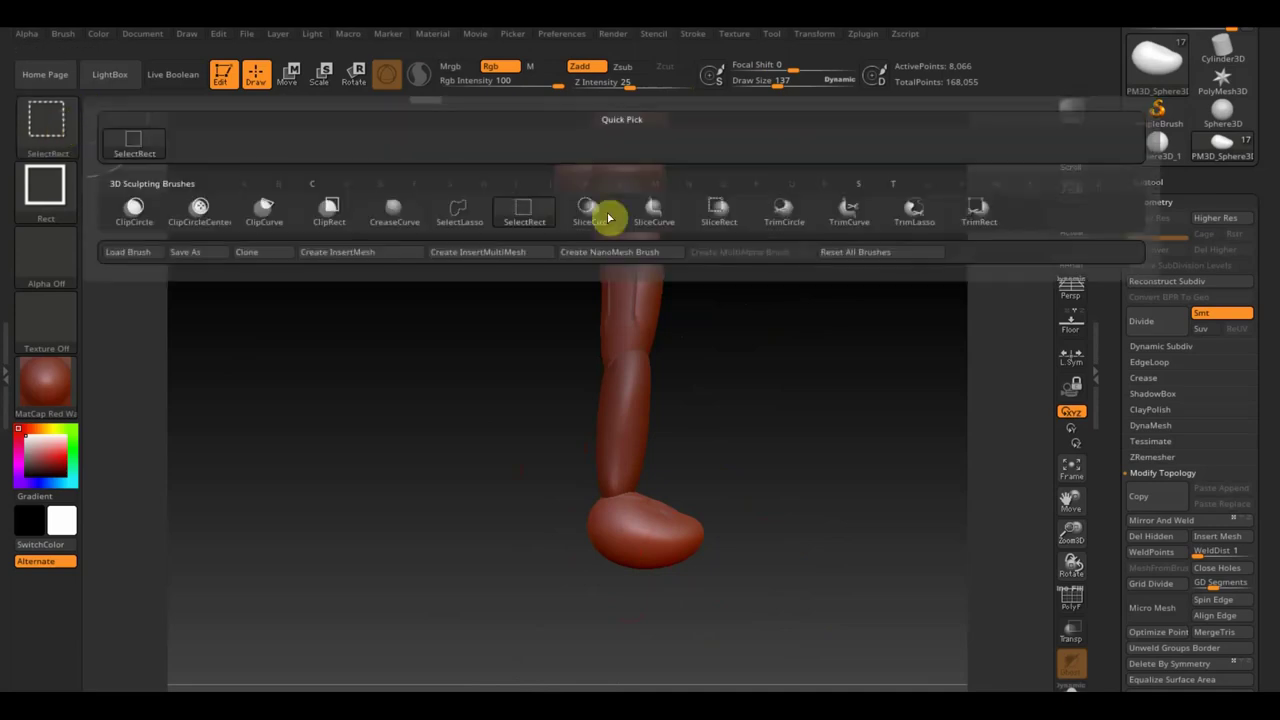
{"action": "left_click", "coordinate": [989, 218]}
{"action": "left_click_drag", "start_coordinate": [514, 540], "coordinate": [820, 634], "text": "ctrl+shift"}
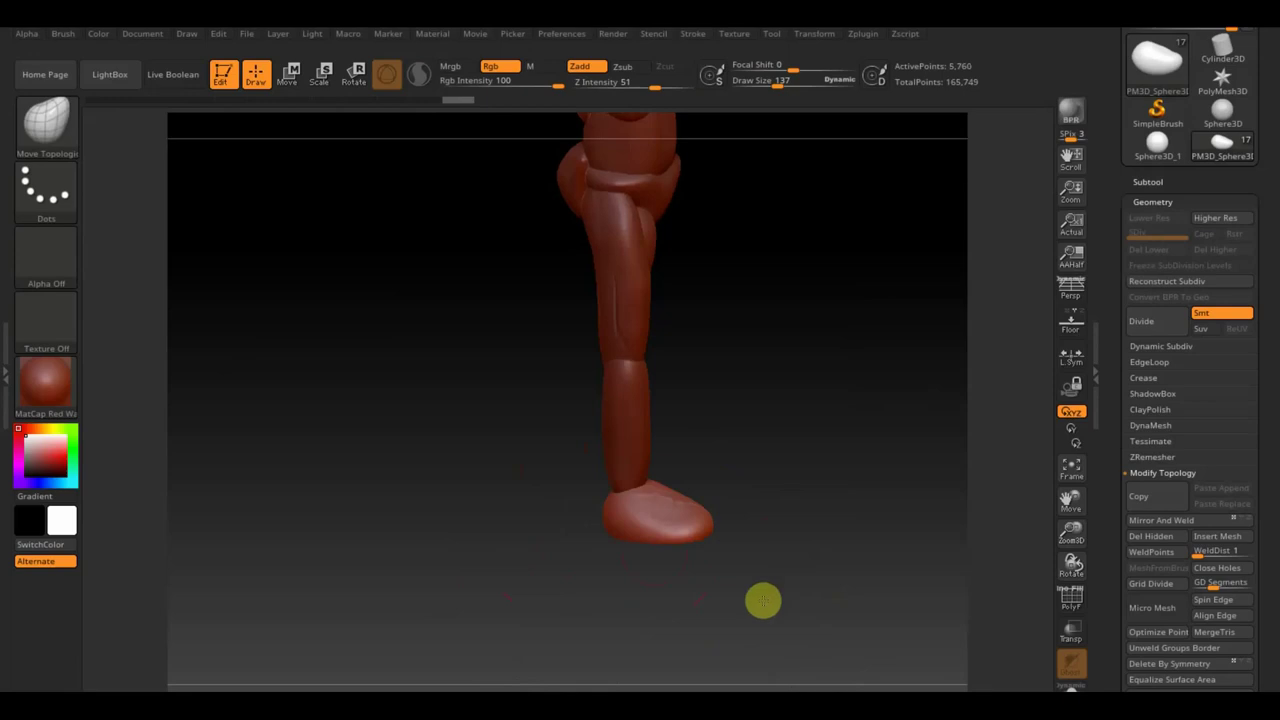
{"action": "left_click_drag", "start_coordinate": [829, 605], "coordinate": [697, 486], "text": "ctrl+shift"}
{"action": "left_click_drag", "start_coordinate": [797, 500], "coordinate": [737, 527]}
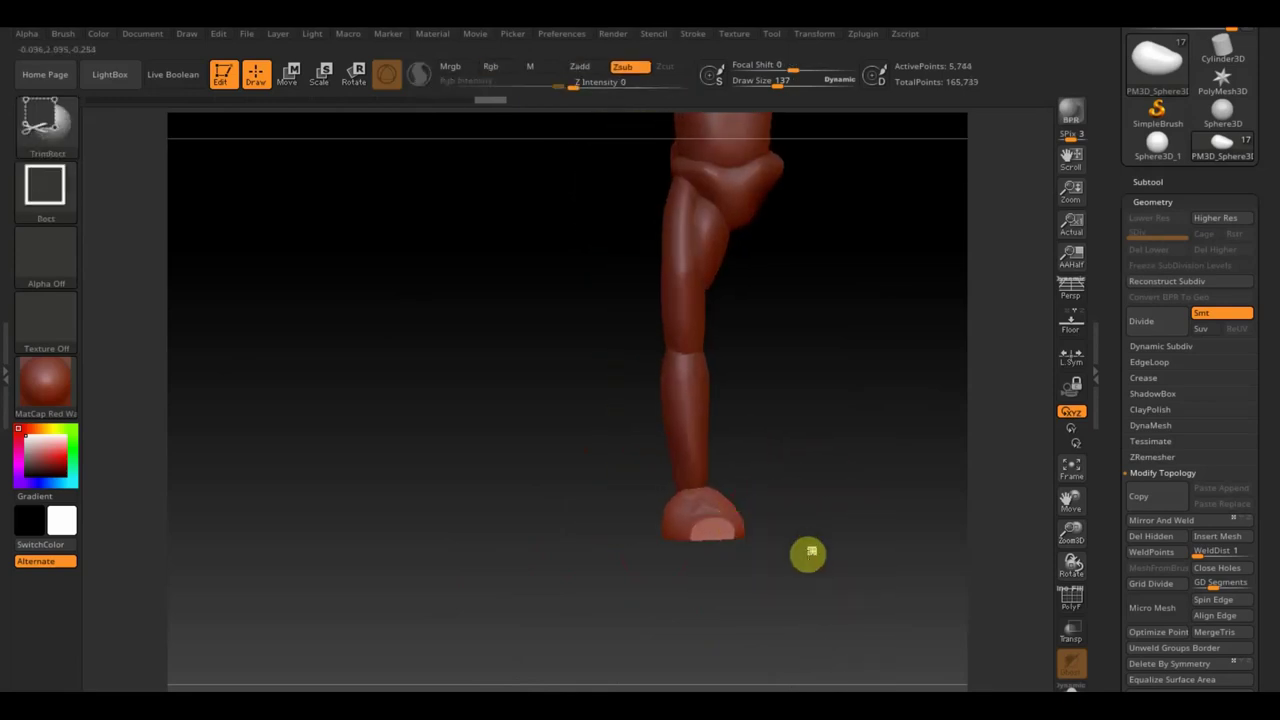
{"action": "left_click_drag", "start_coordinate": [808, 551], "coordinate": [811, 566]}
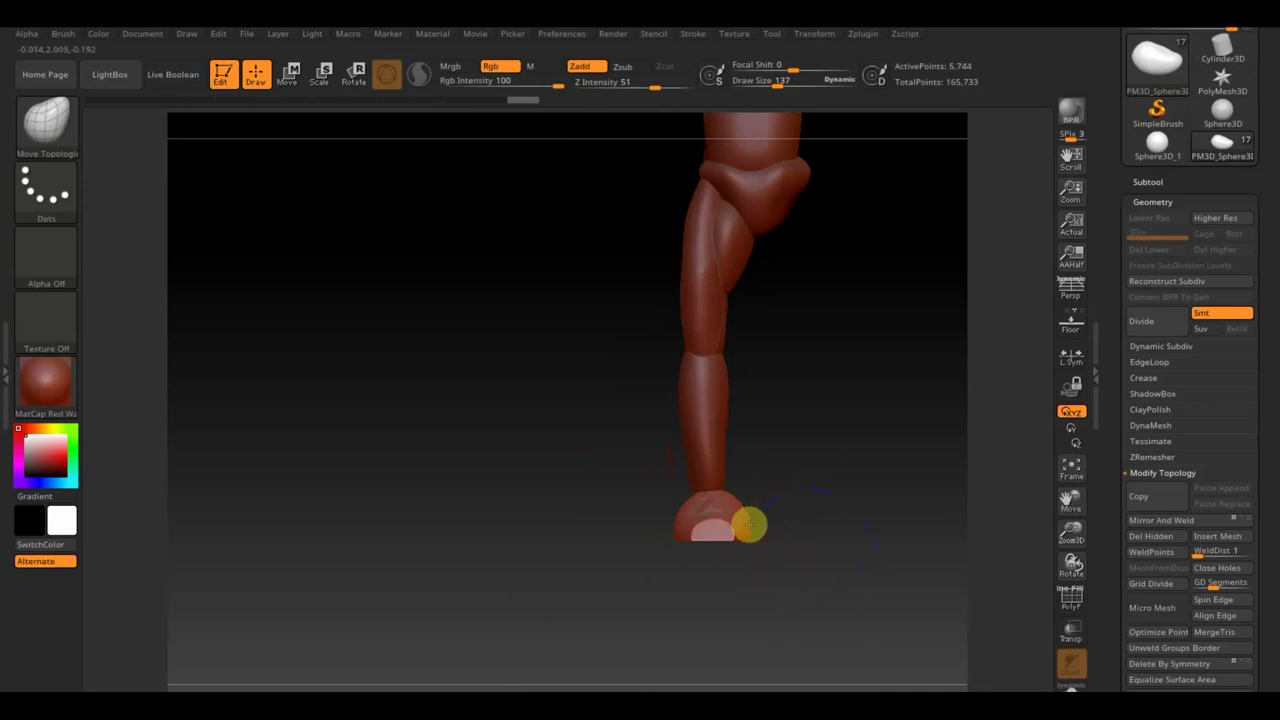
{"action": "left_click_drag", "start_coordinate": [836, 592], "coordinate": [743, 462], "text": "ctrl+shift"}
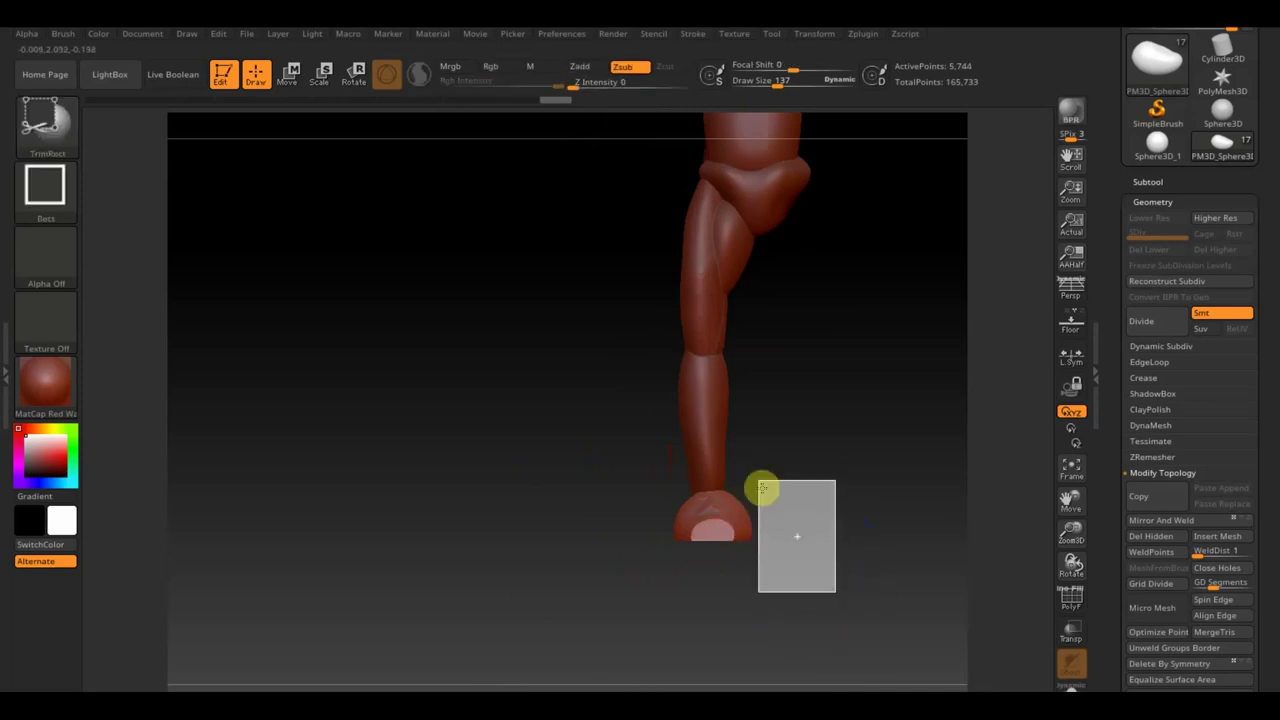
Trim the foot's front into a squared-toe wedge, select the calf and snap to front view.
{"action": "left_click_drag", "start_coordinate": [603, 449], "coordinate": [680, 602], "text": "ctrl+shift"}
{"action": "left_click_drag", "start_coordinate": [794, 591], "coordinate": [866, 606]}
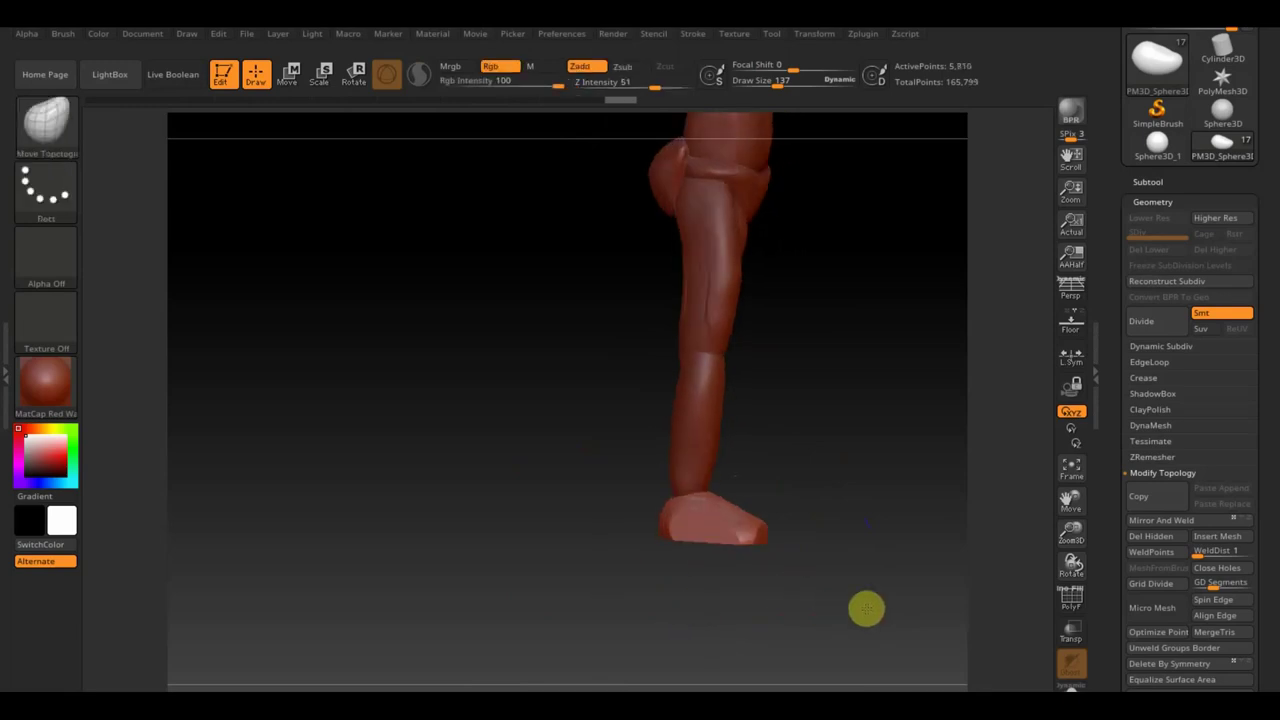
{"action": "mouse_move", "coordinate": [749, 543]}
{"action": "left_mouse_down"}
{"action": "mouse_move", "coordinate": [800, 549]}
{"action": "mouse_move", "coordinate": [783, 529]}
{"action": "left_mouse_up"}
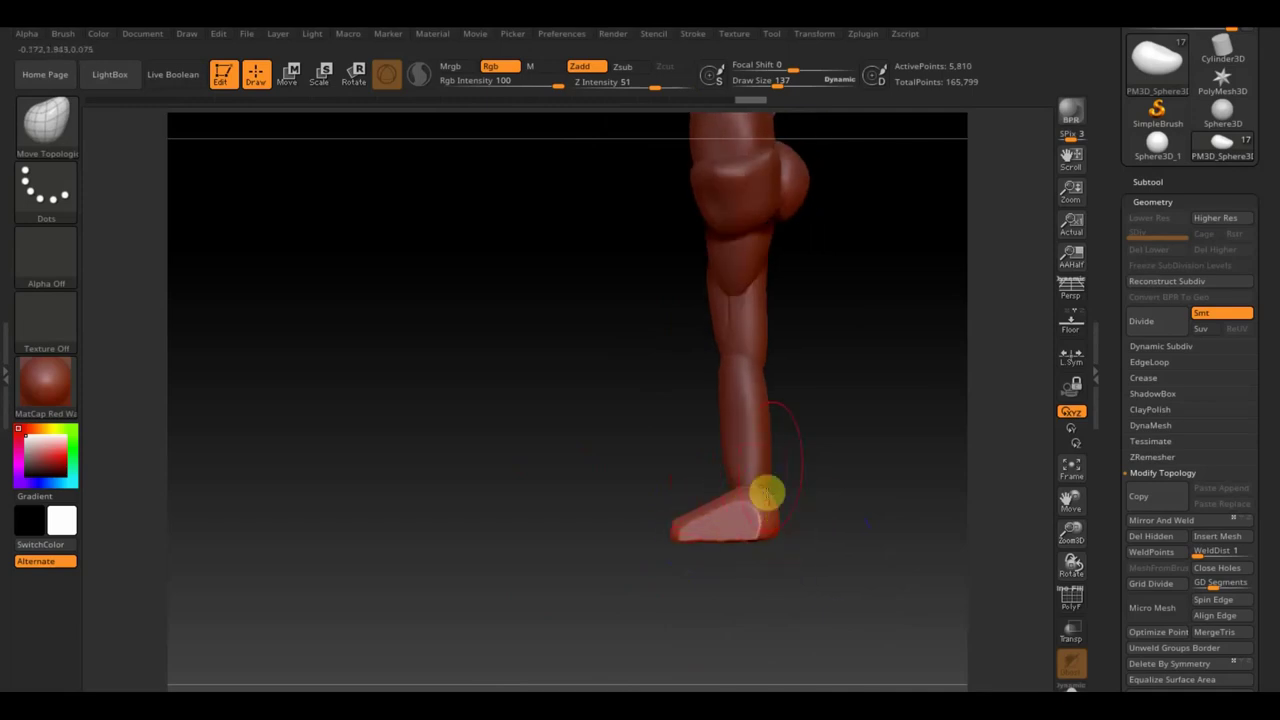
{"action": "left_click_drag", "start_coordinate": [780, 462], "coordinate": [860, 483]}
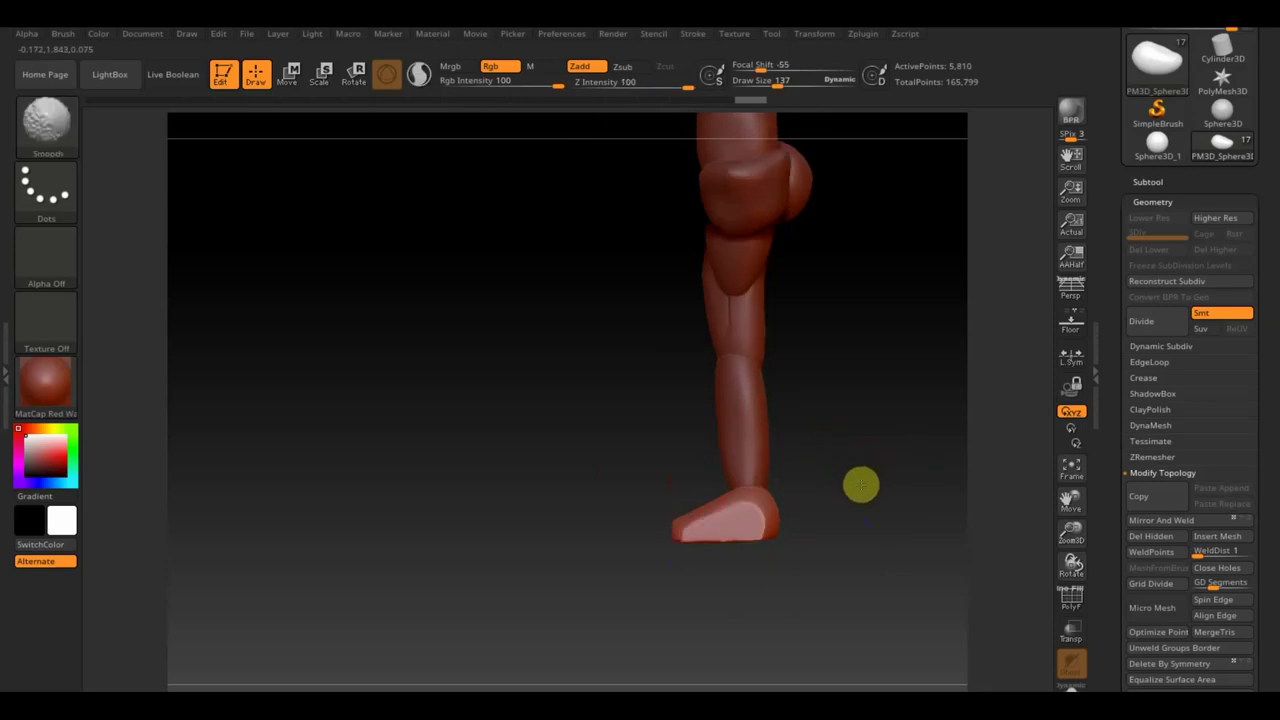
{"action": "left_click", "coordinate": [752, 421], "text": "alt"}
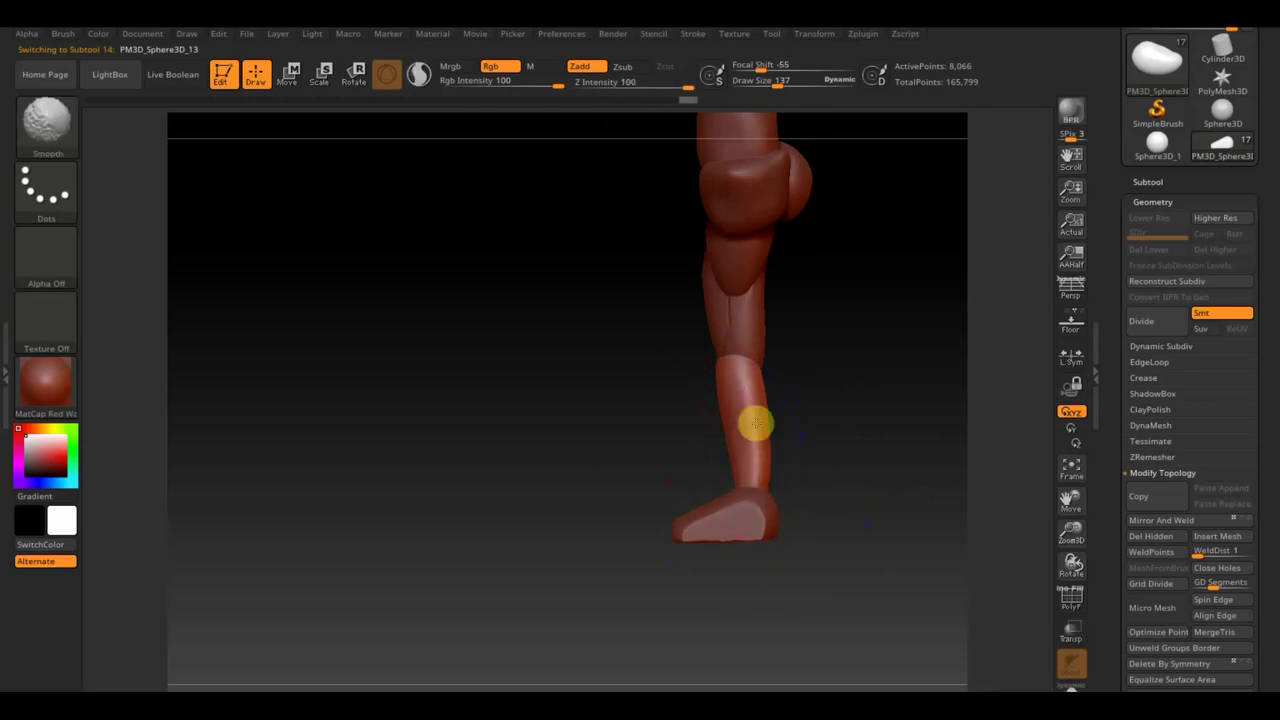
{"action": "mouse_move", "coordinate": [845, 374]}
{"action": "left_mouse_down"}
{"action": "mouse_move", "coordinate": [908, 383]}
{"action": "mouse_move", "coordinate": [740, 508]}
{"action": "mouse_move", "coordinate": [863, 503]}
{"action": "mouse_move", "coordinate": [781, 406]}
{"action": "mouse_move", "coordinate": [863, 437]}
{"action": "mouse_move", "coordinate": [819, 461]}
{"action": "left_mouse_up"}
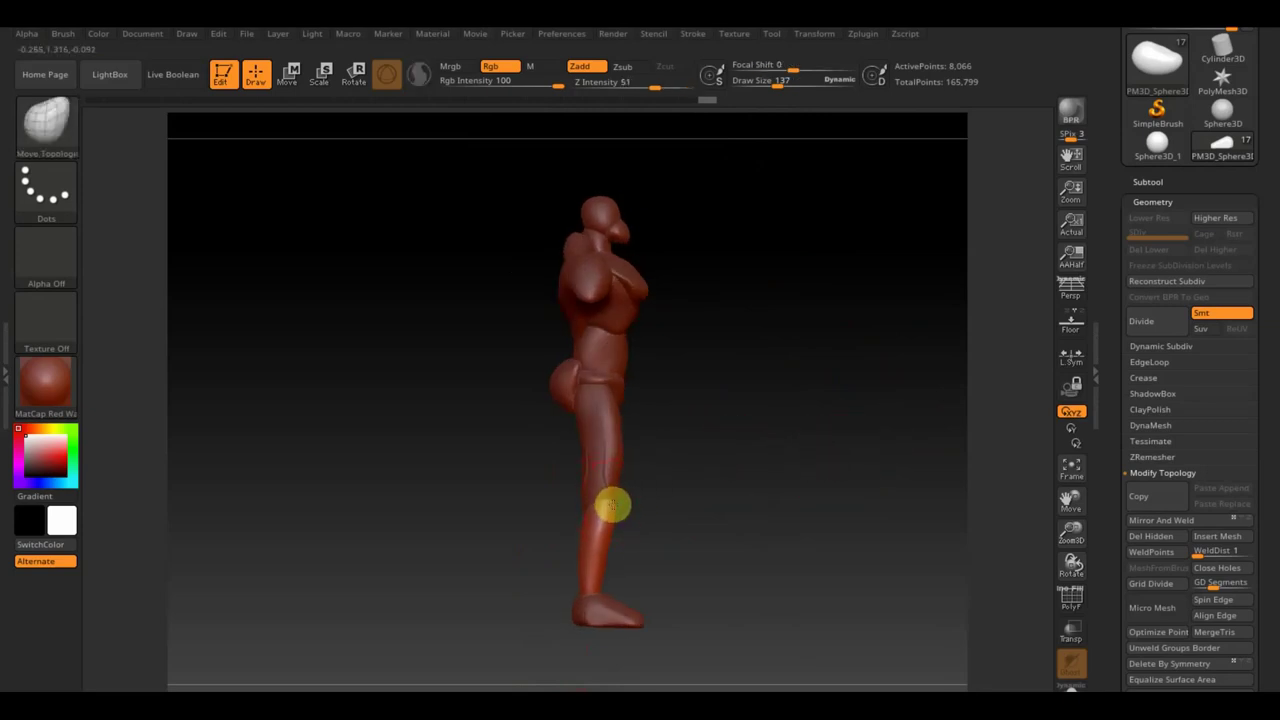
{"action": "mouse_move", "coordinate": [766, 437]}
{"action": "left_mouse_down"}
{"action": "mouse_move", "coordinate": [737, 414]}
{"action": "mouse_move", "coordinate": [777, 435]}
{"action": "left_mouse_up"}
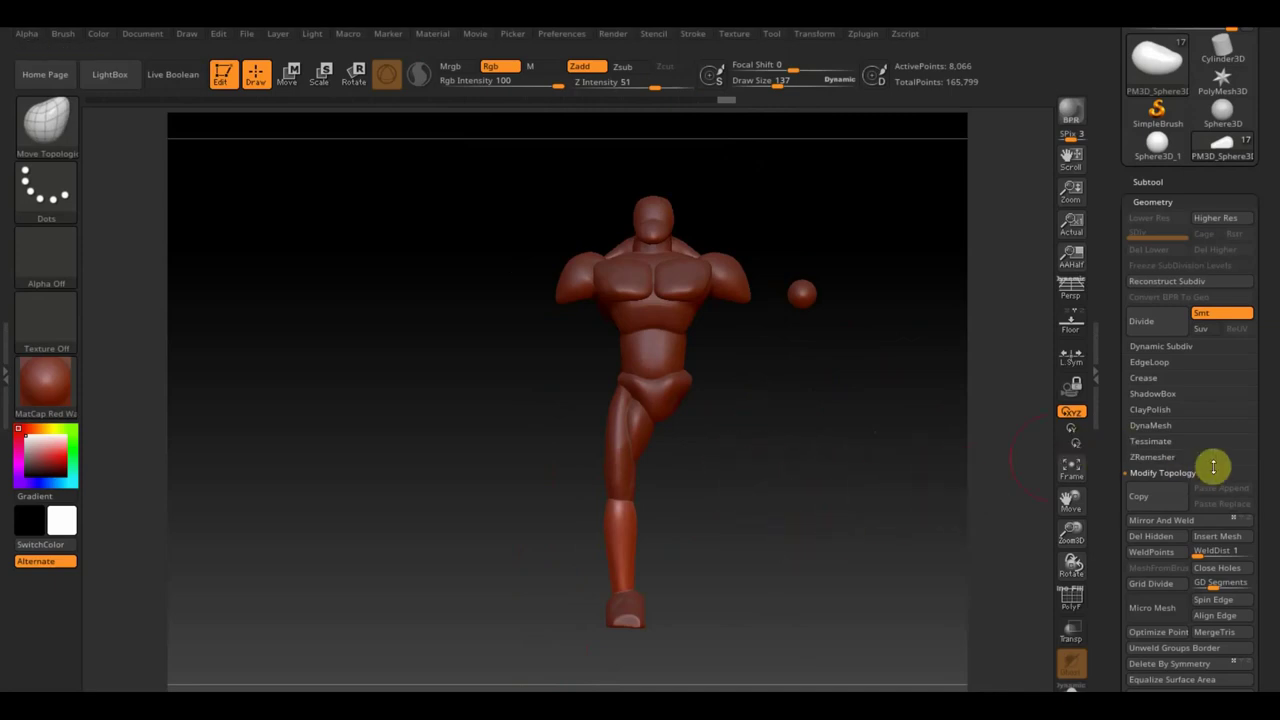
Mirror the lower leg and thigh onto the other side with Mirror And Weld.
{"action": "left_click", "coordinate": [1192, 524]}
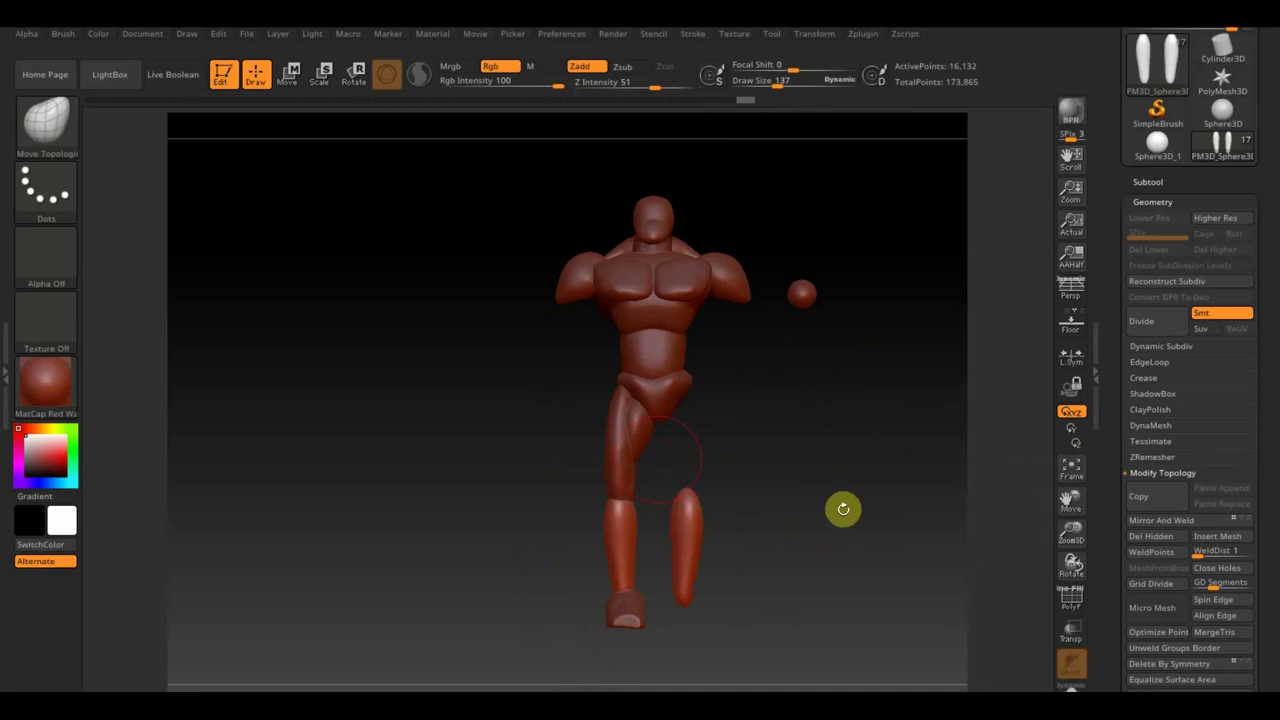
{"action": "left_click", "coordinate": [1203, 521]}
{"action": "left_click", "coordinate": [640, 432], "text": "alt"}
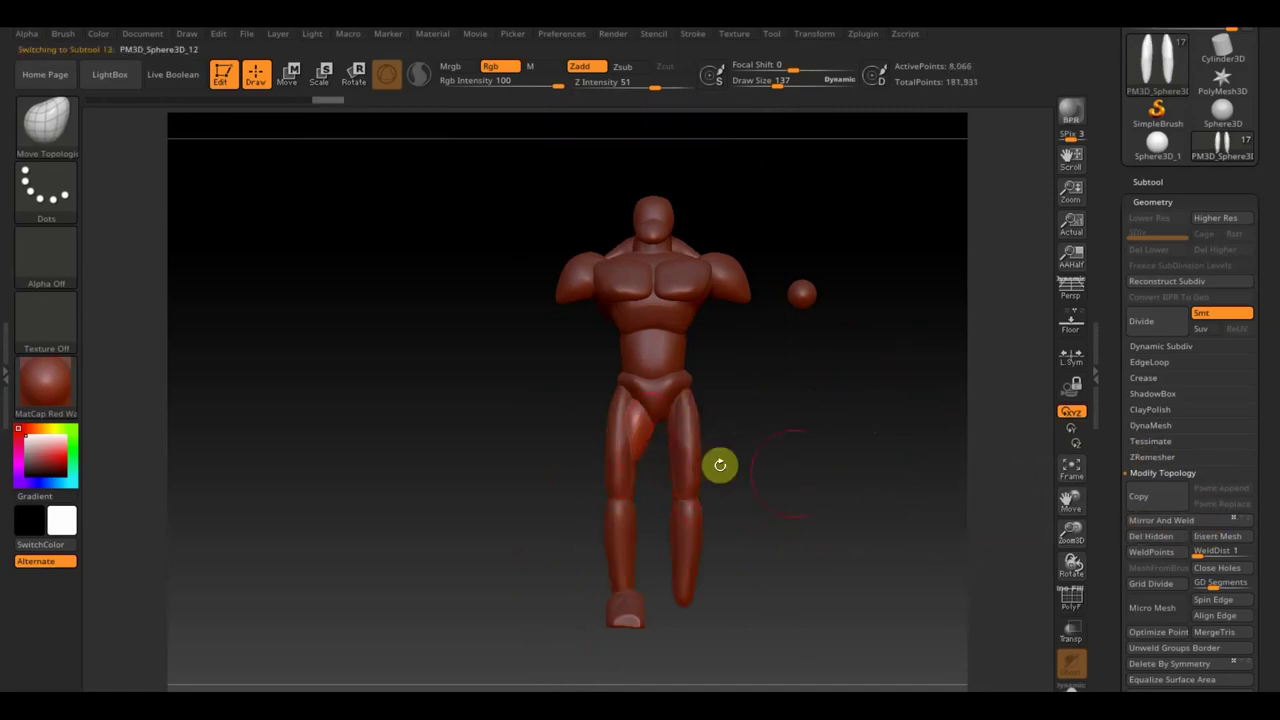
{"action": "left_click", "coordinate": [640, 428]}
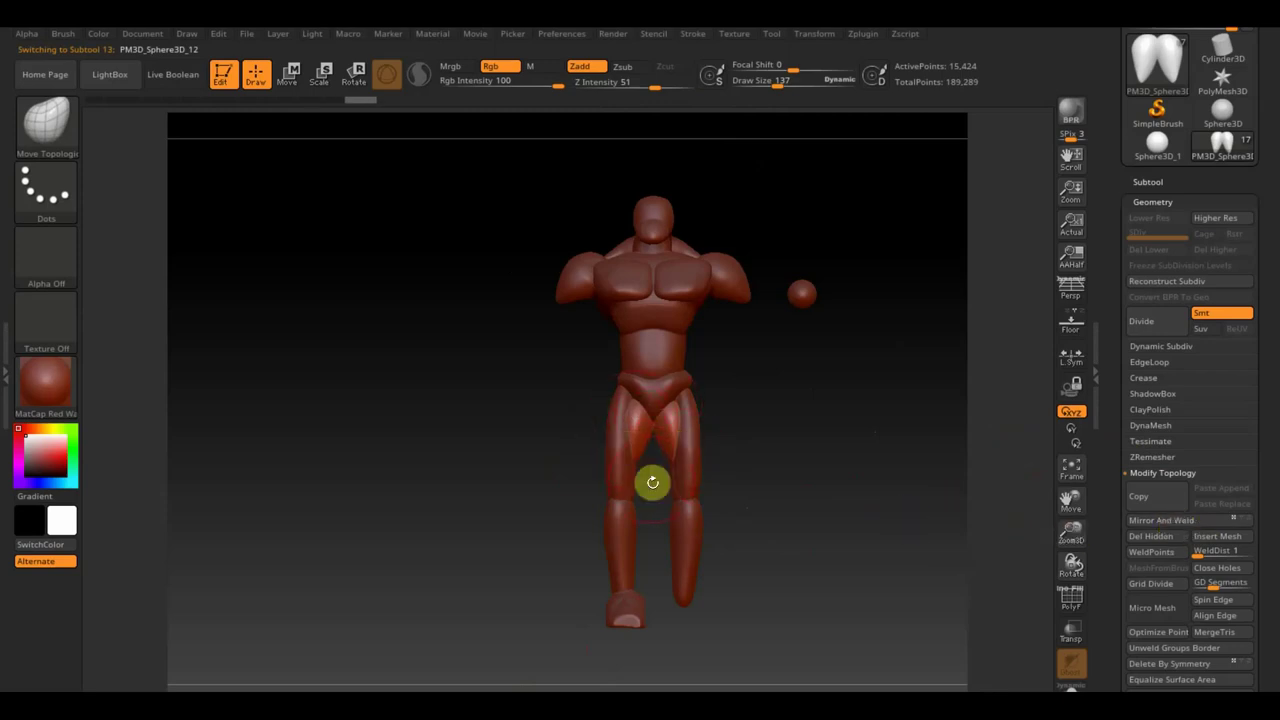
{"action": "left_click", "coordinate": [654, 443]}
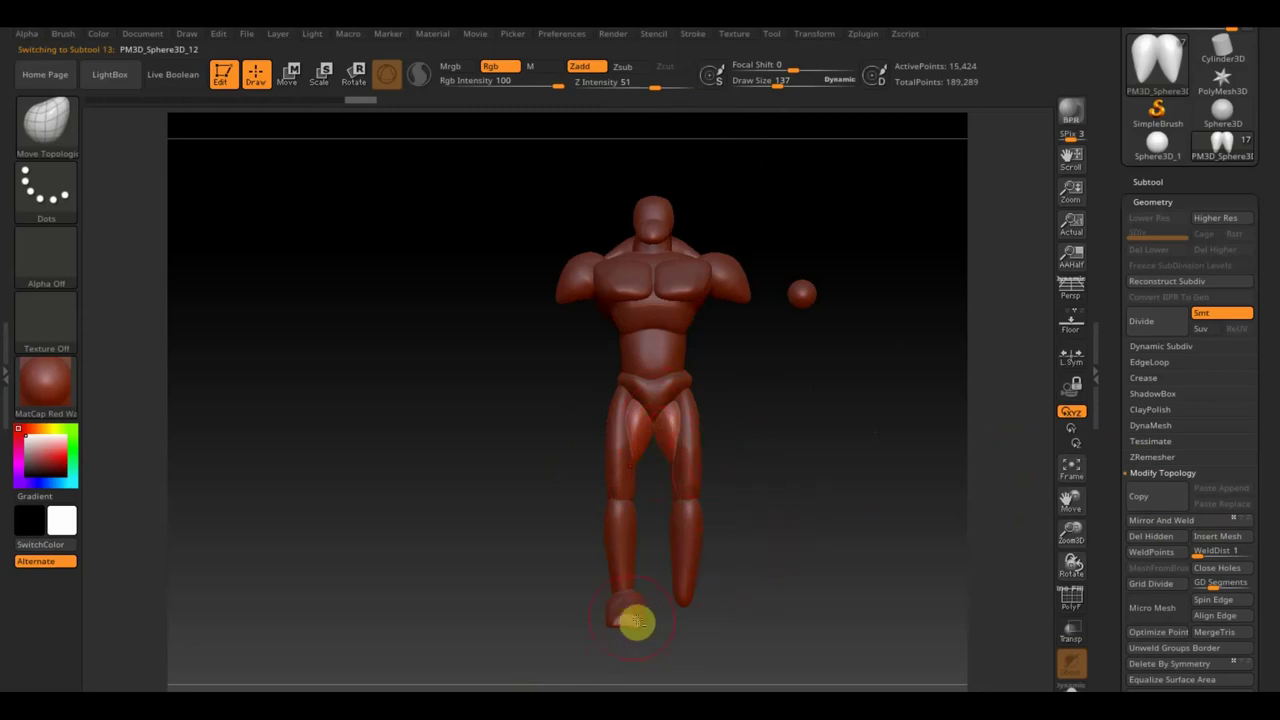
Mirror the foot onto the other leg and smooth both feet.
{"action": "left_click", "coordinate": [640, 617], "text": "alt"}
{"action": "left_click", "coordinate": [1163, 521]}
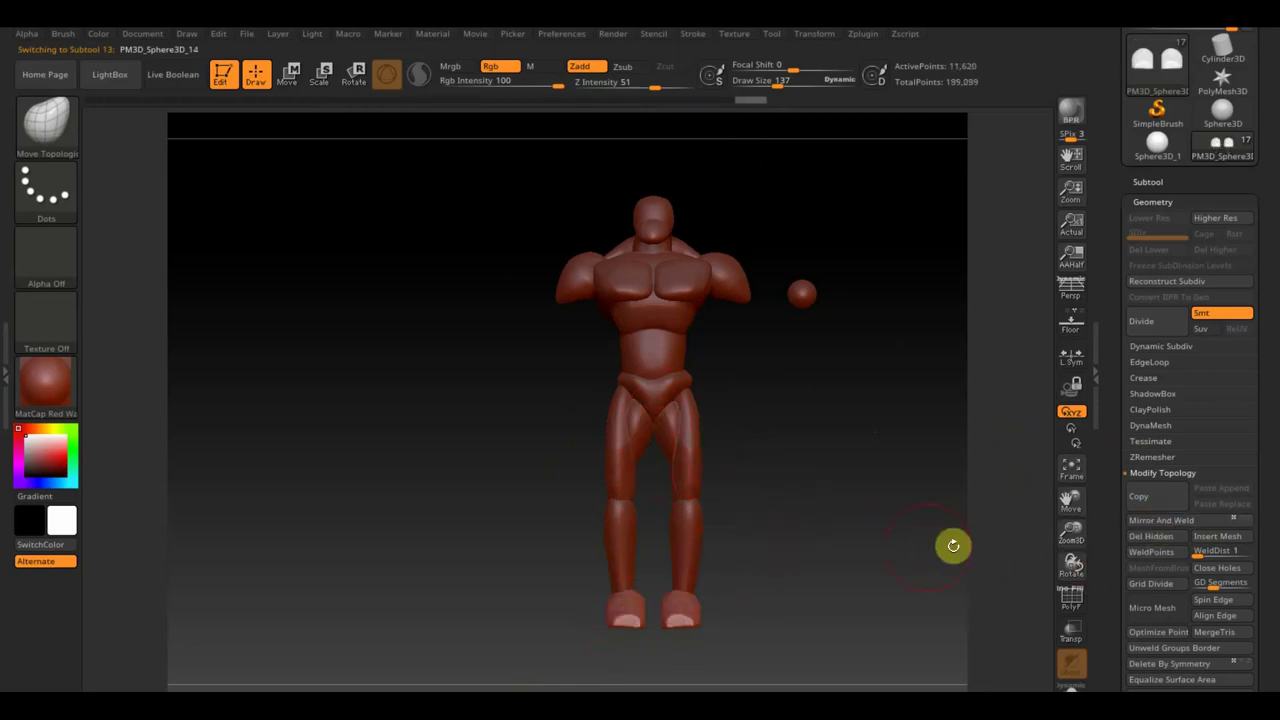
{"action": "left_click_drag", "start_coordinate": [625, 585], "coordinate": [664, 608], "text": "shift"}
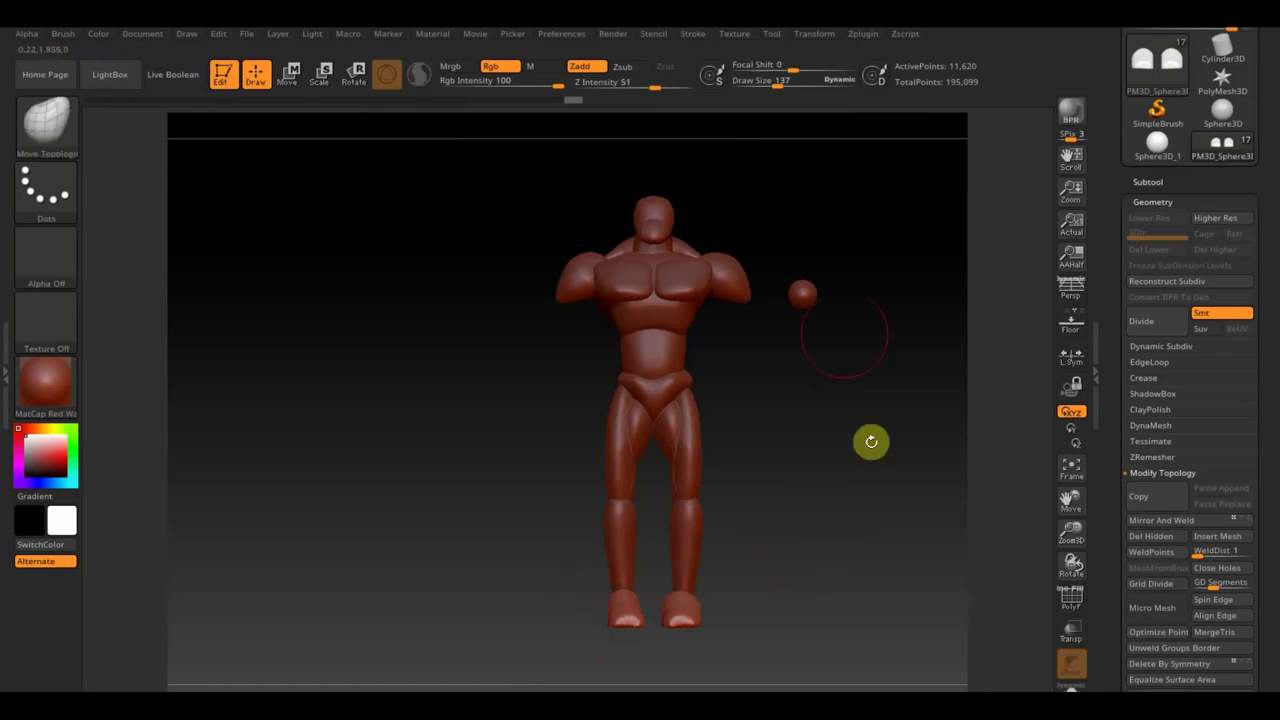
{"action": "left_click", "coordinate": [804, 291], "text": "alt"}
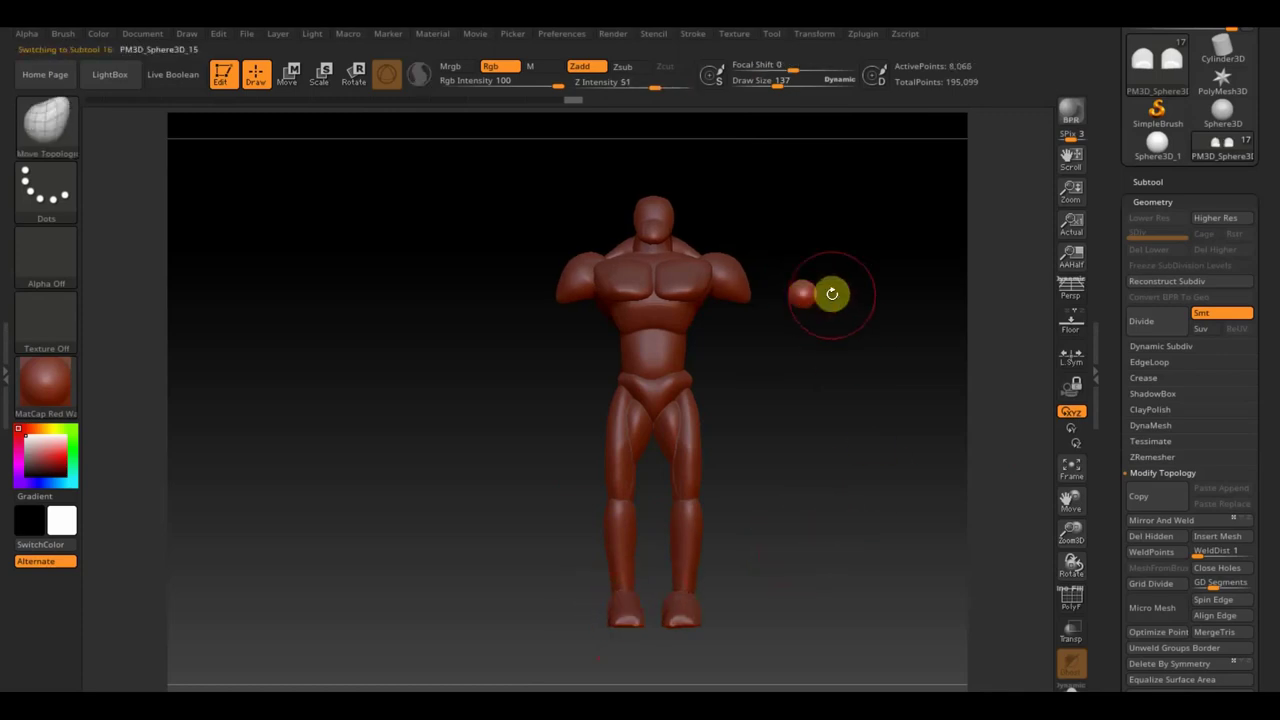
Push the knee sphere forward of the shin along Z and flatten it slightly in depth.
{"action": "left_click", "coordinate": [289, 72]}
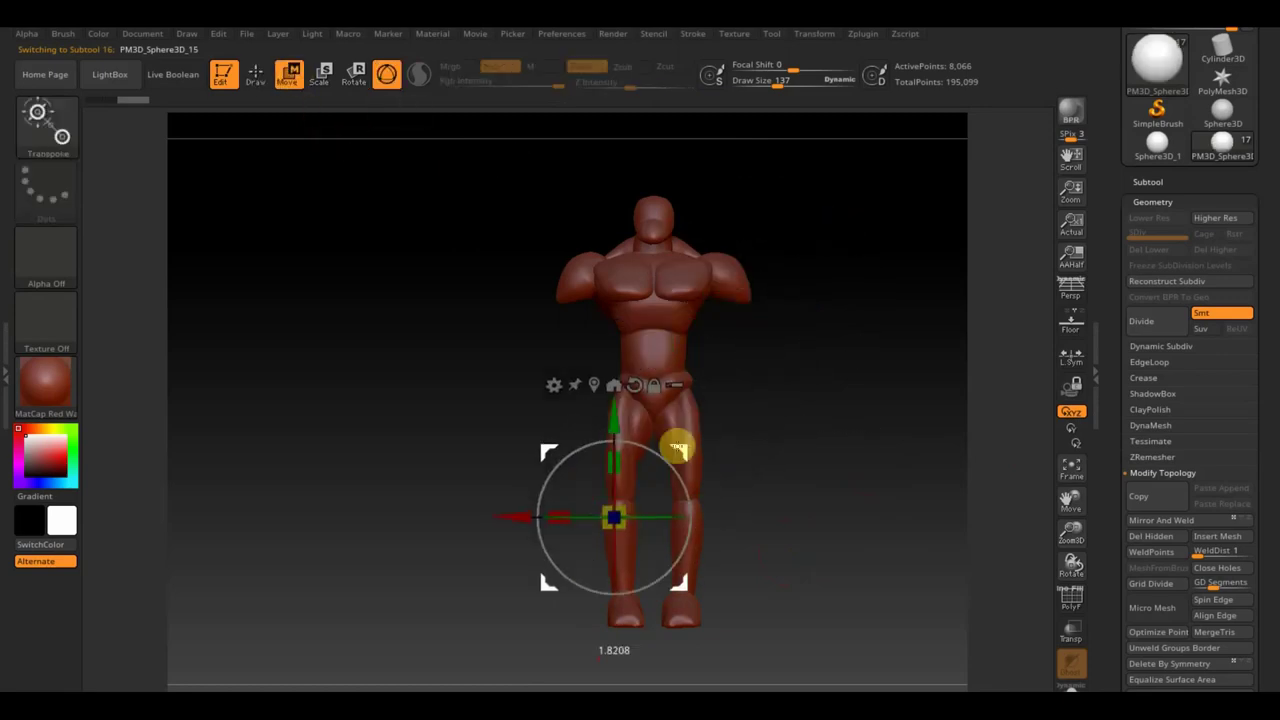
{"action": "left_click_drag", "start_coordinate": [686, 429], "coordinate": [883, 471]}
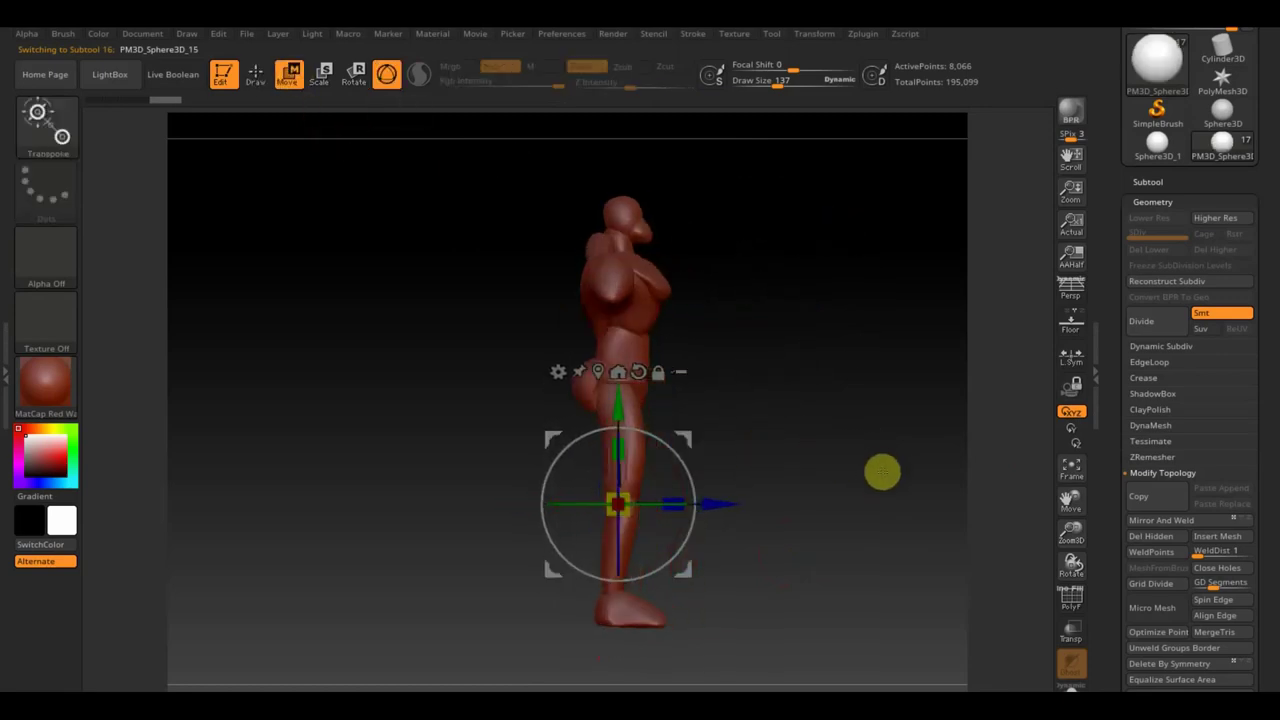
{"action": "mouse_move", "coordinate": [720, 496]}
{"action": "left_mouse_down"}
{"action": "mouse_move", "coordinate": [828, 534]}
{"action": "mouse_move", "coordinate": [877, 591]}
{"action": "mouse_move", "coordinate": [768, 528]}
{"action": "left_mouse_up"}
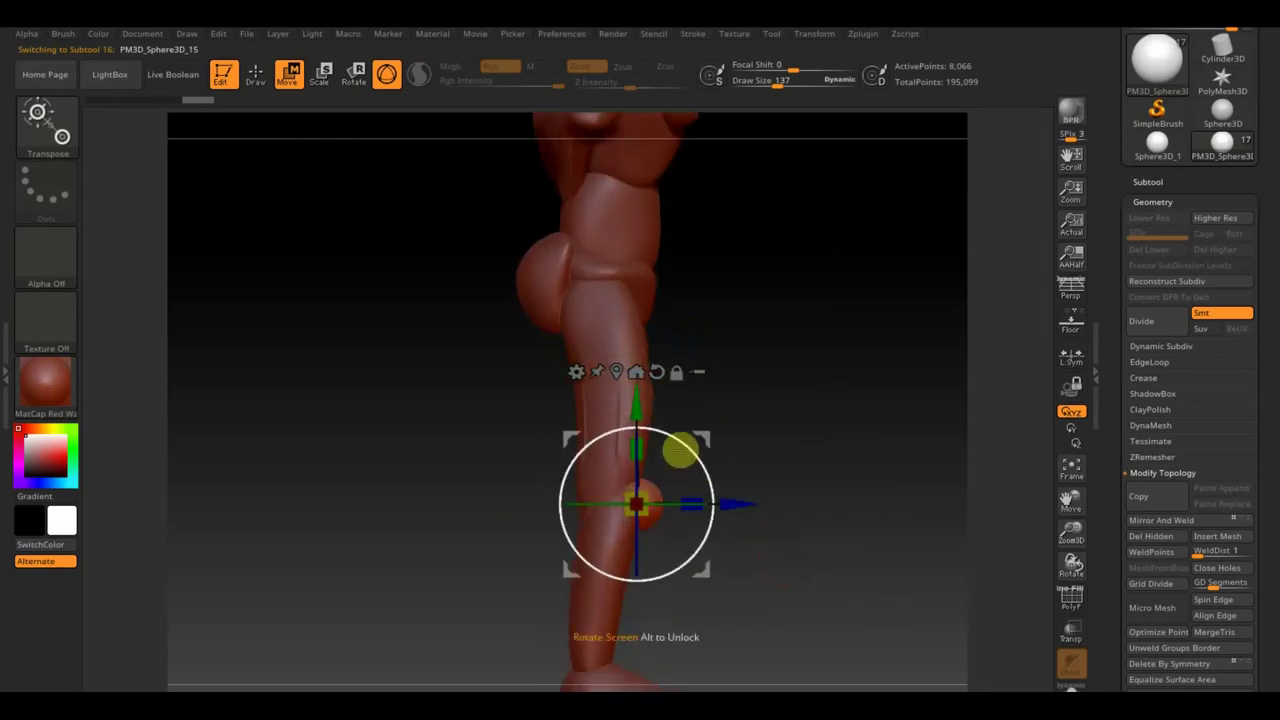
{"action": "left_click_drag", "start_coordinate": [688, 494], "coordinate": [694, 497]}
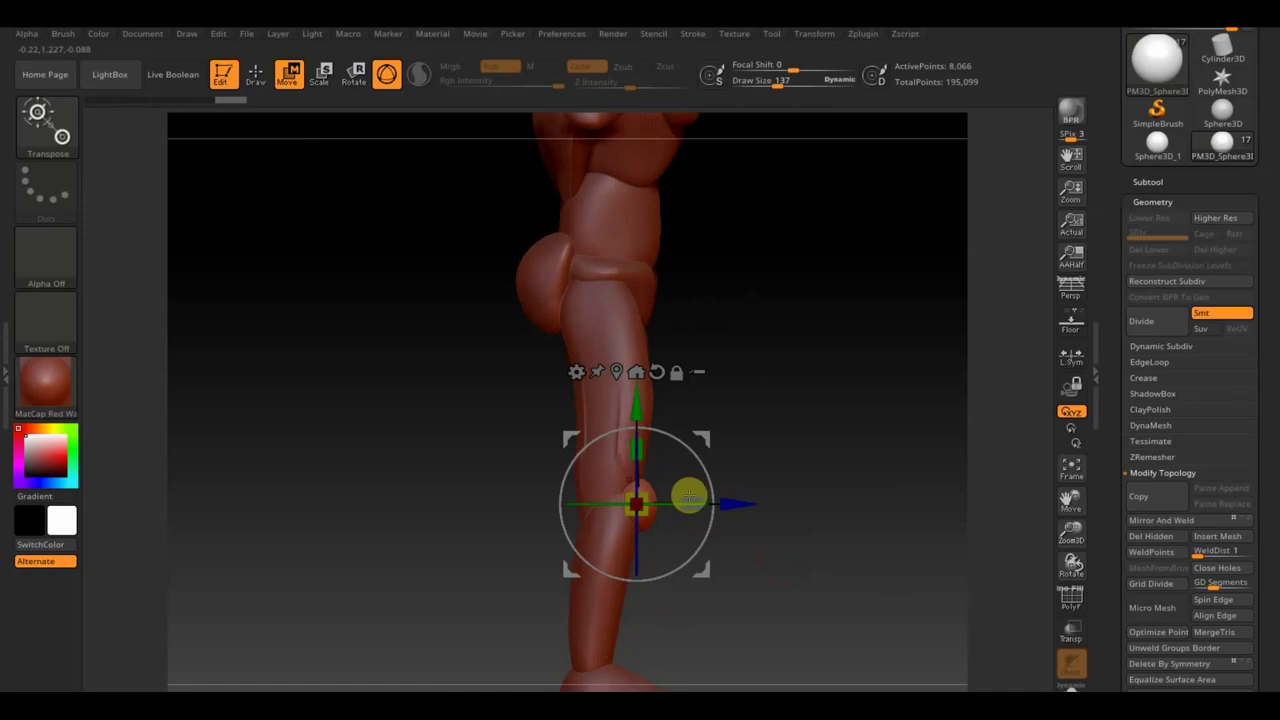
{"action": "left_click", "coordinate": [257, 83]}
Set brush size to 81 and shape the kneecap, checking its profile from front and side.
{"action": "left_click_drag", "start_coordinate": [771, 380], "coordinate": [854, 454]}
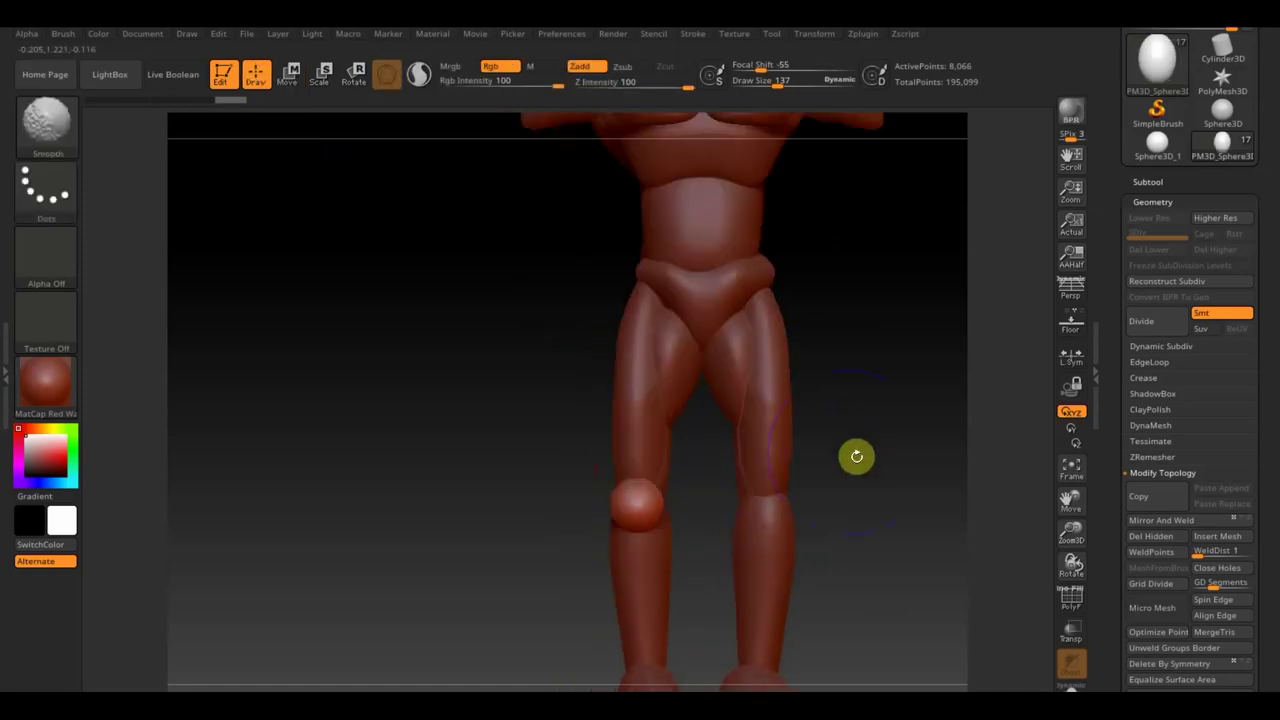
{"action": "left_click_drag", "start_coordinate": [777, 84], "coordinate": [767, 86]}
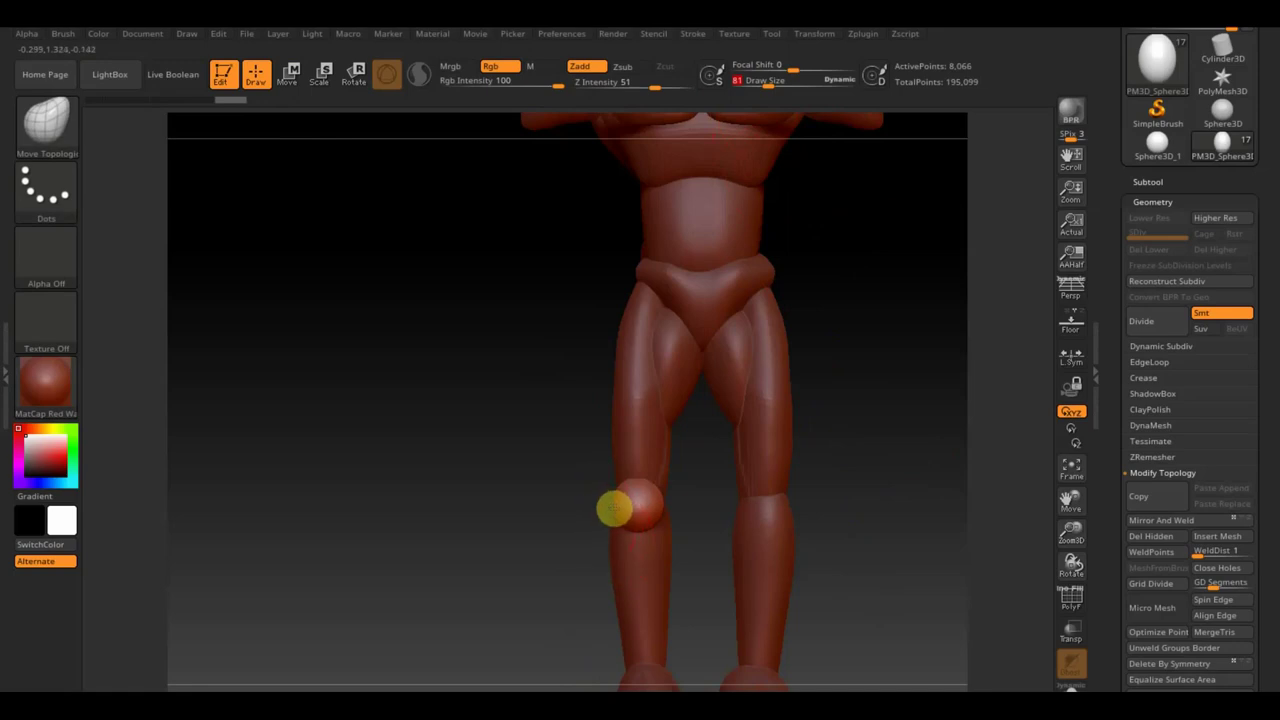
{"action": "left_click_drag", "start_coordinate": [665, 506], "coordinate": [703, 490]}
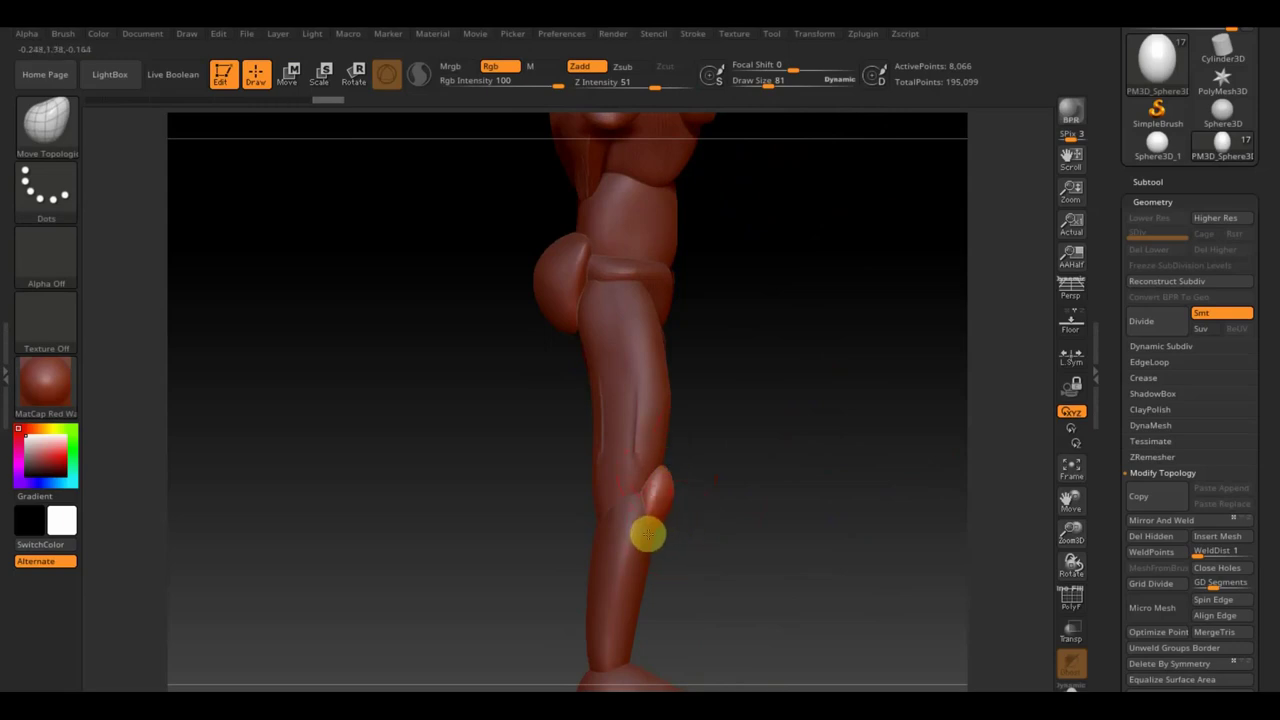
{"action": "left_click_drag", "start_coordinate": [648, 535], "coordinate": [849, 509]}
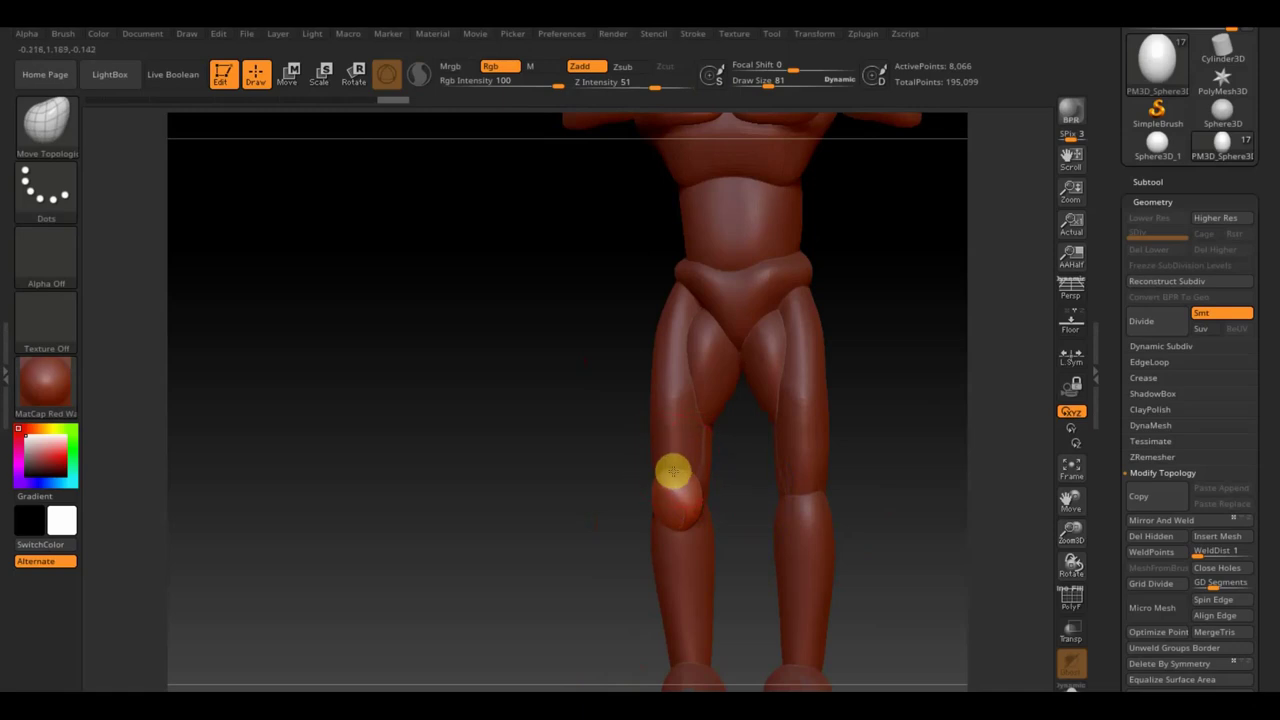
{"action": "mouse_move", "coordinate": [675, 480]}
{"action": "left_mouse_down"}
{"action": "mouse_move", "coordinate": [571, 457]}
{"action": "mouse_move", "coordinate": [777, 471]}
{"action": "mouse_move", "coordinate": [771, 486]}
{"action": "left_mouse_up"}
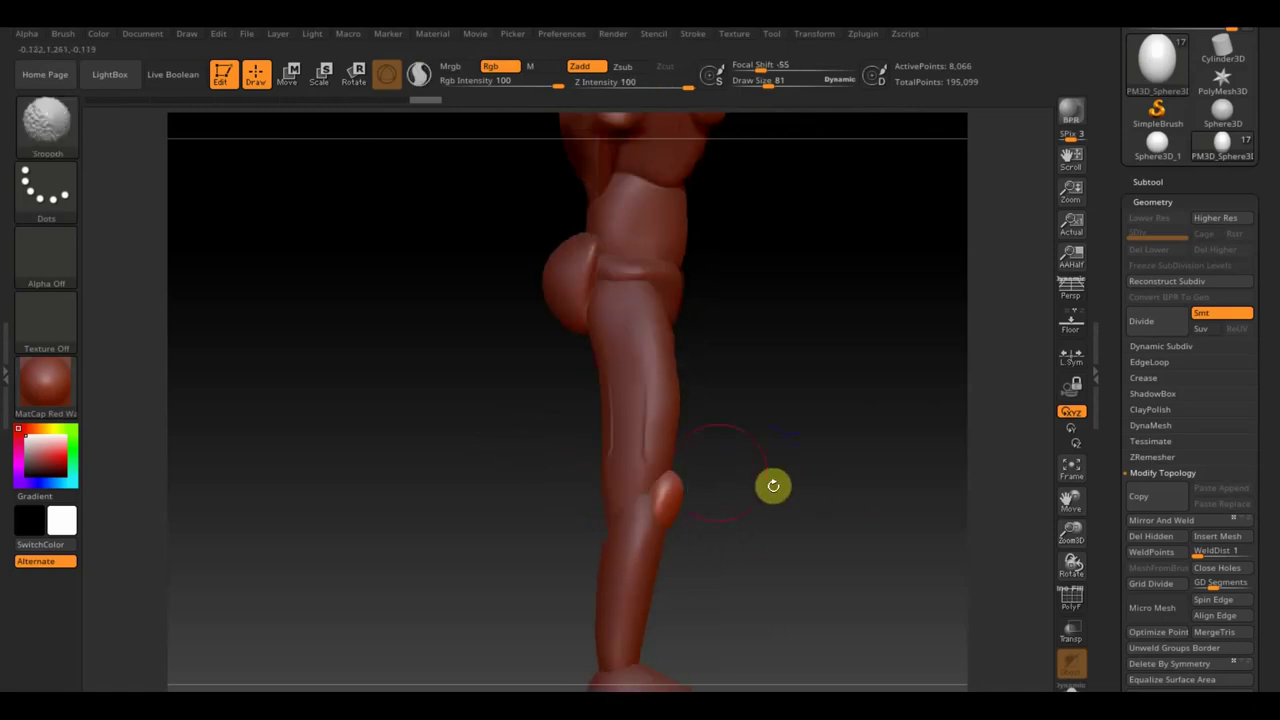
{"action": "left_click", "coordinate": [646, 417], "text": "alt"}
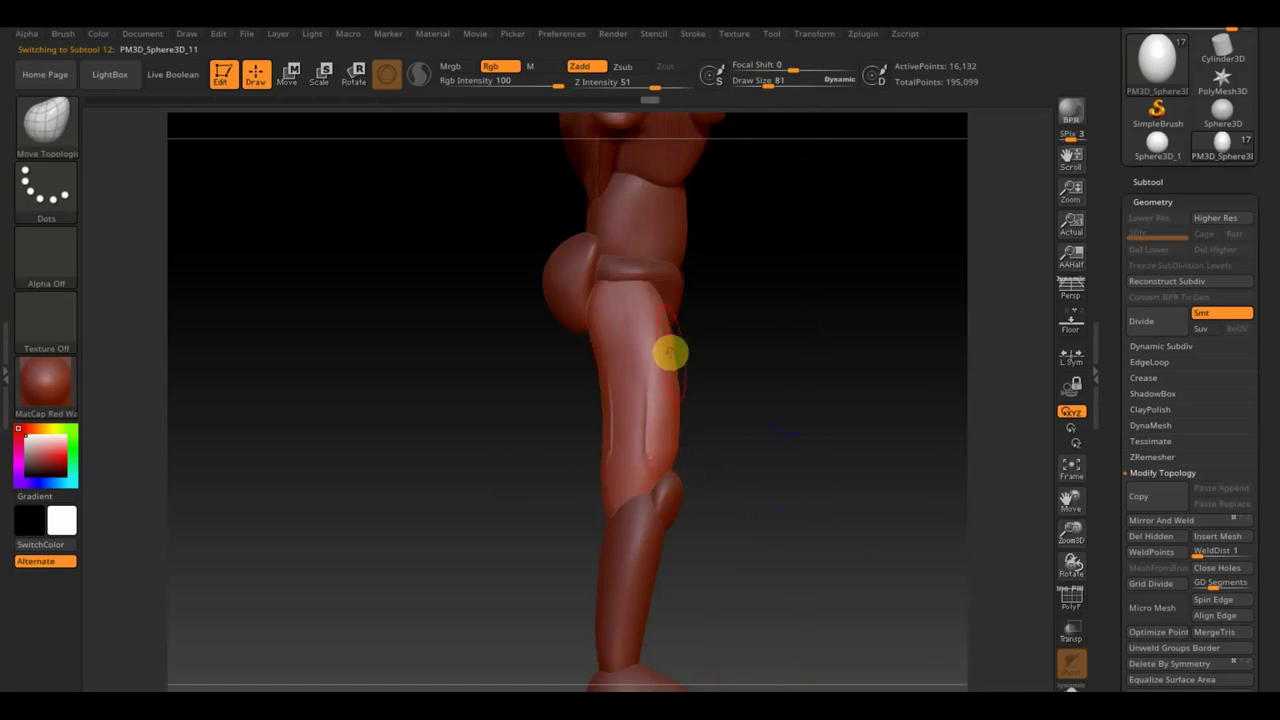
Set brush size to 148 and mirror the knee sphere onto the other knee with Mirror And Weld.
{"action": "left_click_drag", "start_coordinate": [677, 353], "coordinate": [760, 449]}
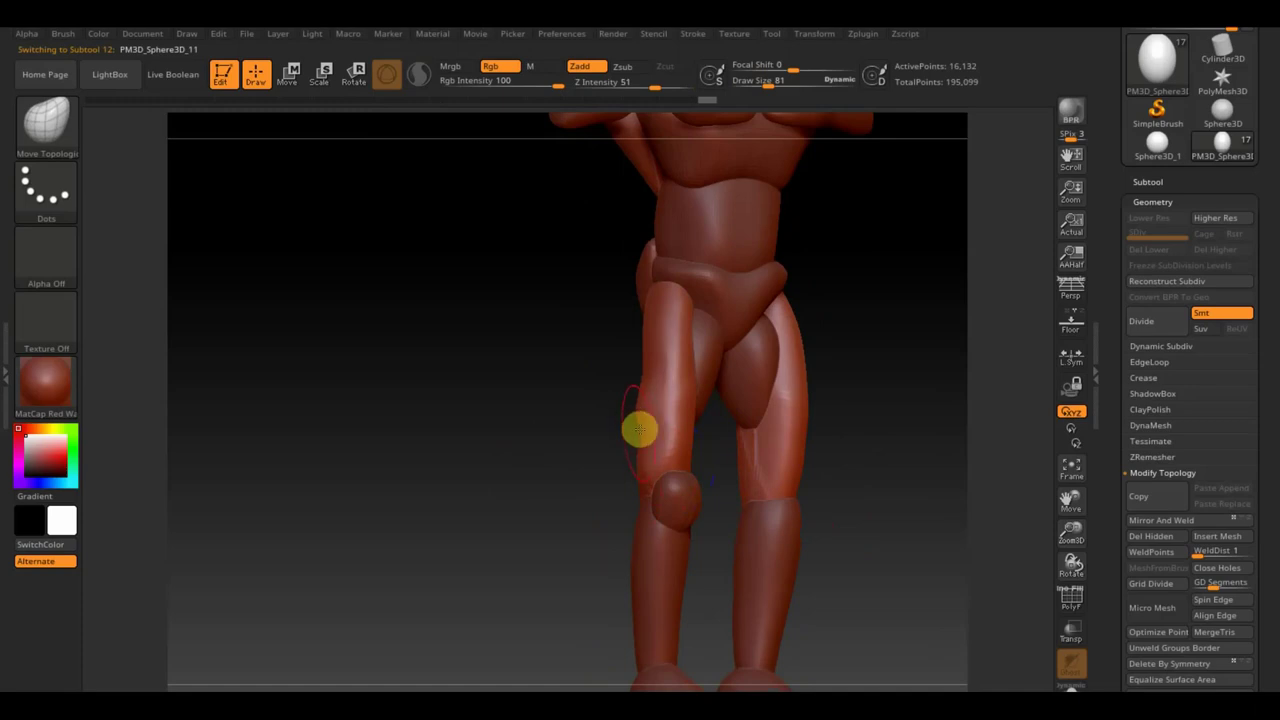
{"action": "left_click_drag", "start_coordinate": [768, 87], "coordinate": [777, 97]}
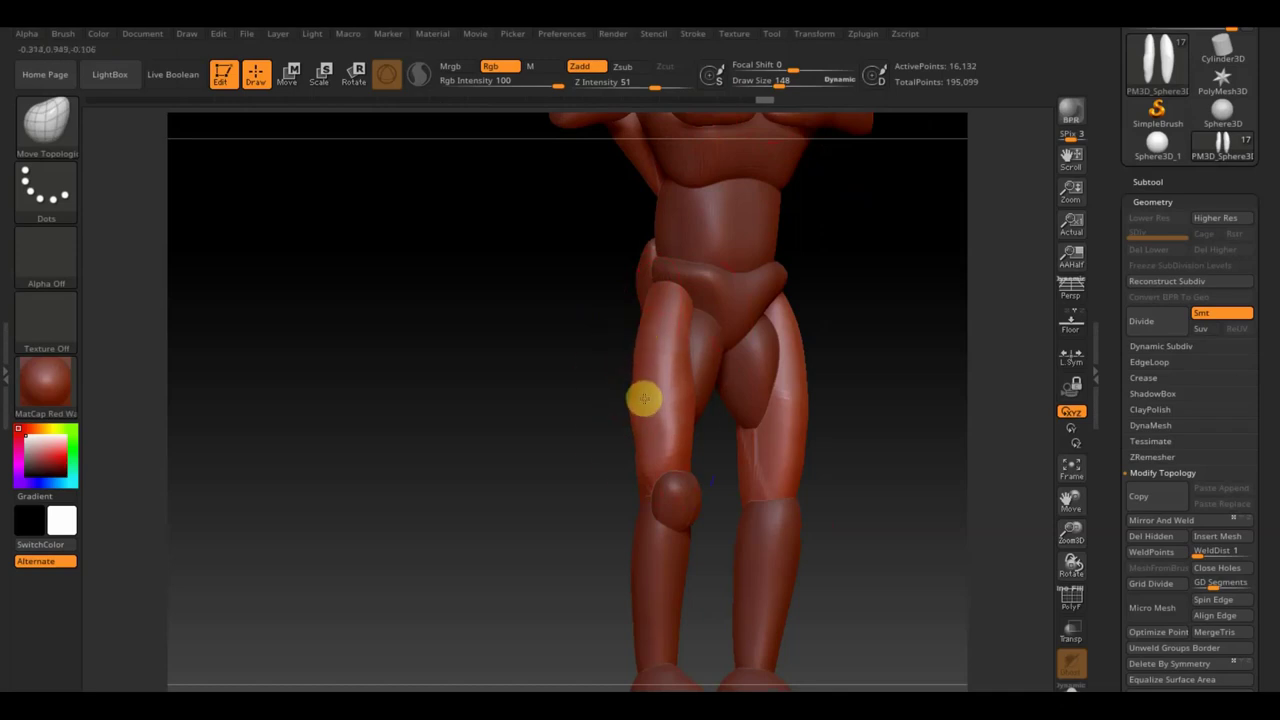
{"action": "mouse_move", "coordinate": [551, 417]}
{"action": "left_mouse_down", "text": "shift"}
{"action": "mouse_move", "coordinate": [521, 426]}
{"action": "mouse_move", "coordinate": [674, 337]}
{"action": "left_mouse_up", "text": "shift"}
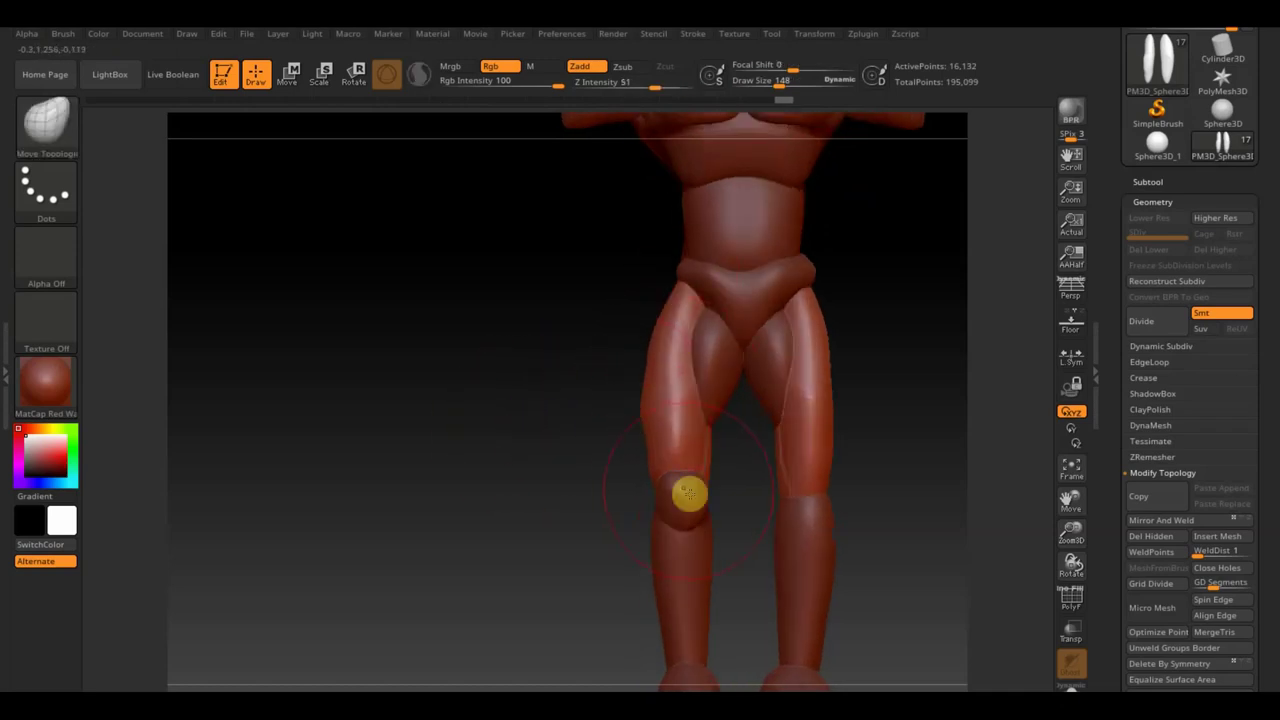
{"action": "left_click", "coordinate": [1189, 517]}
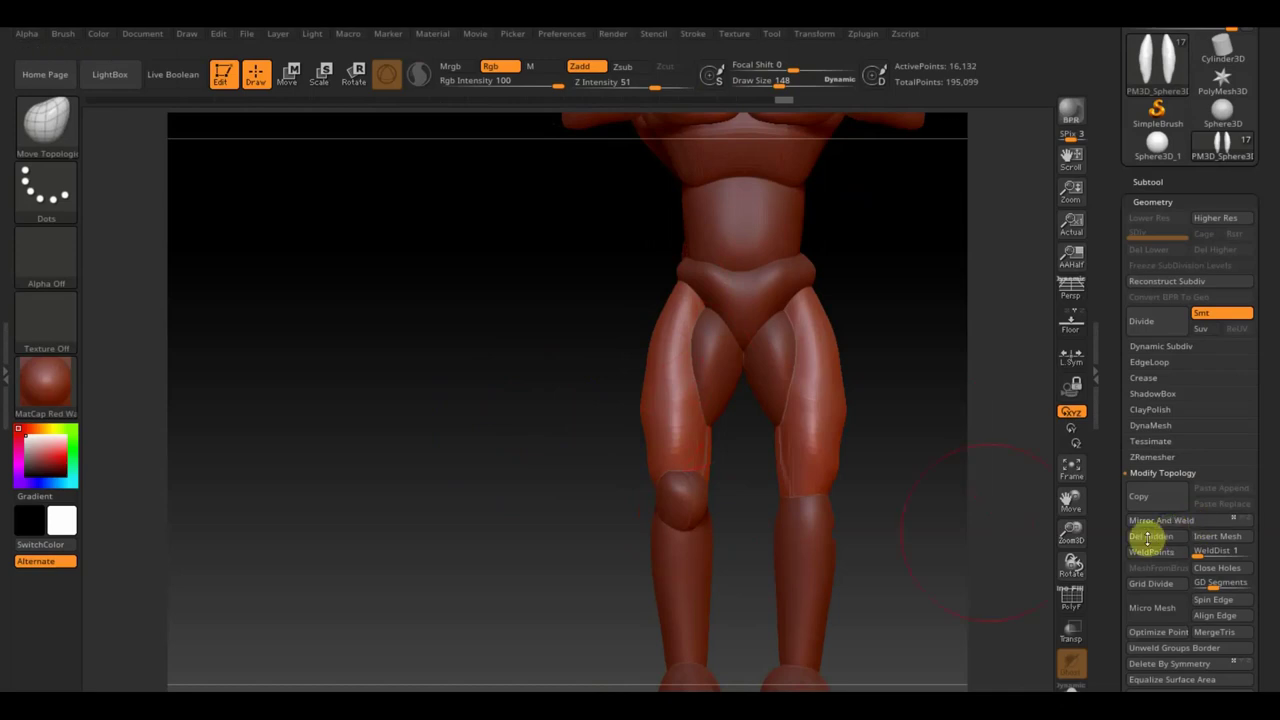
{"action": "left_click", "coordinate": [686, 516]}
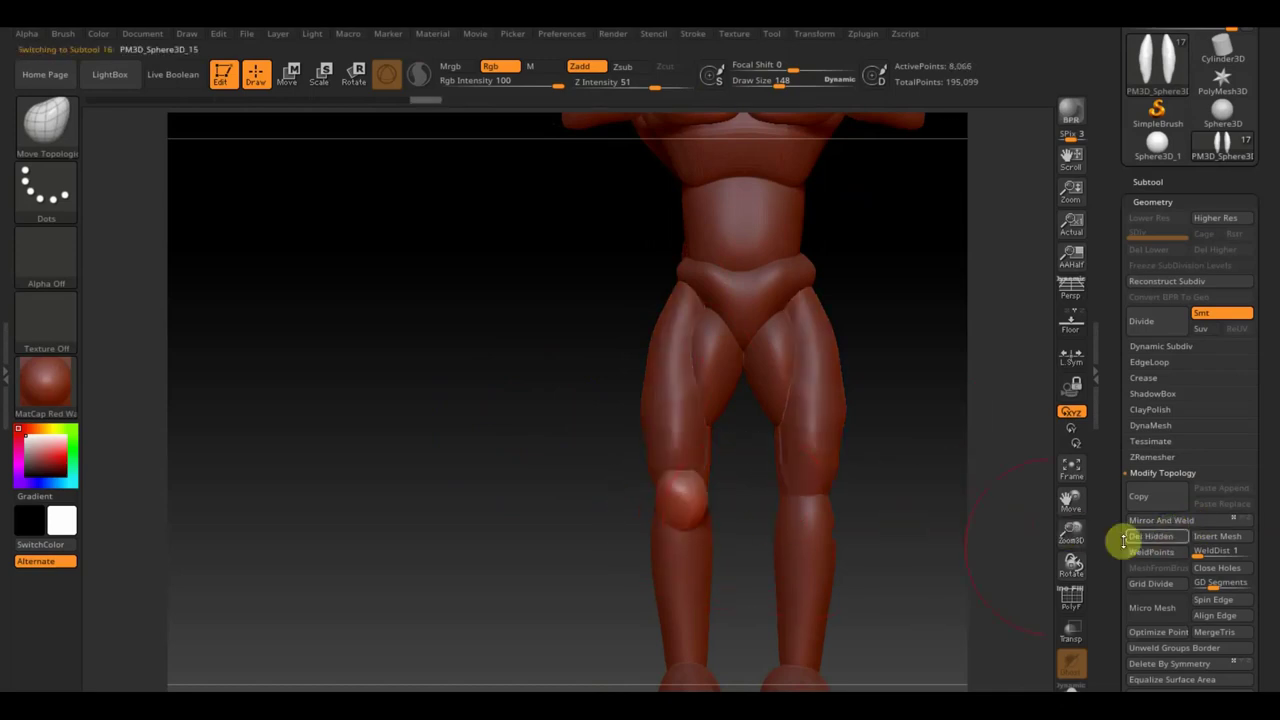
{"action": "left_click", "coordinate": [1162, 522]}
{"action": "mouse_move", "coordinate": [980, 517]}
{"action": "left_mouse_down", "text": "alt"}
{"action": "mouse_move", "coordinate": [818, 498]}
{"action": "mouse_move", "coordinate": [816, 435]}
{"action": "mouse_move", "coordinate": [760, 460]}
{"action": "left_mouse_up", "text": "alt"}
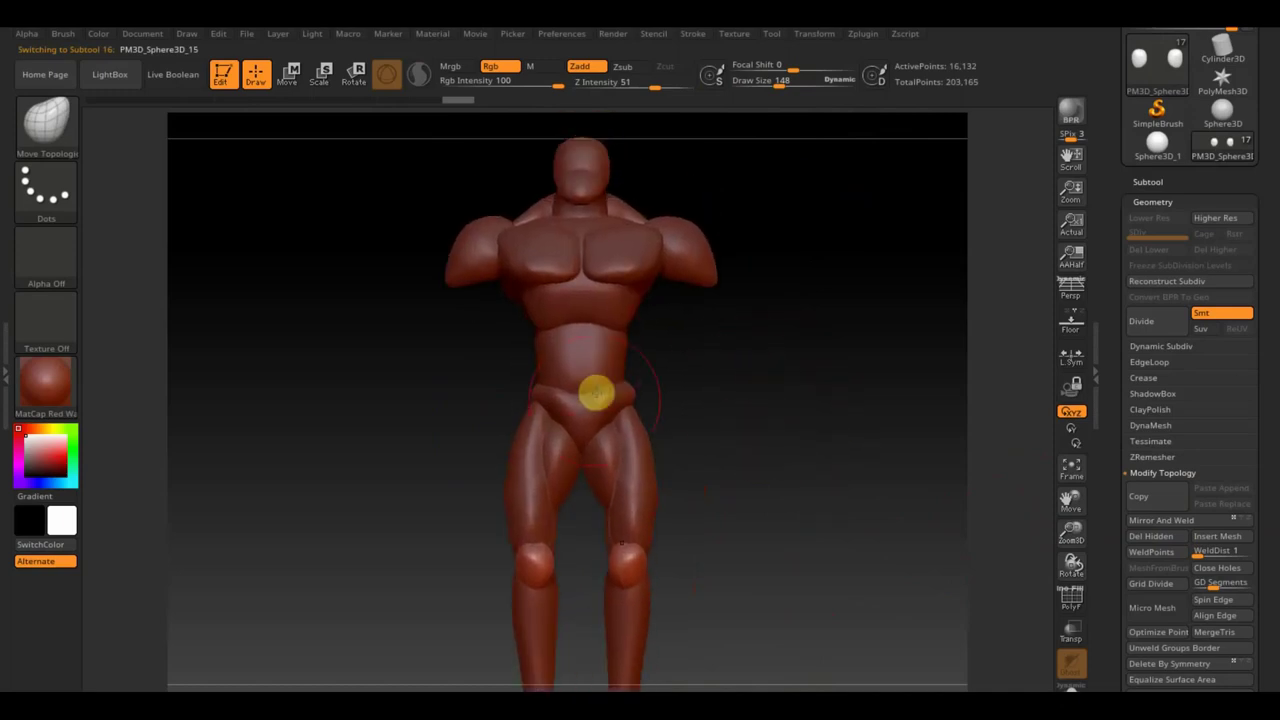
Append a Sphere3D subtool, shrink it to a small ball and place it beside the shoulder.
{"action": "left_click", "coordinate": [1150, 181]}
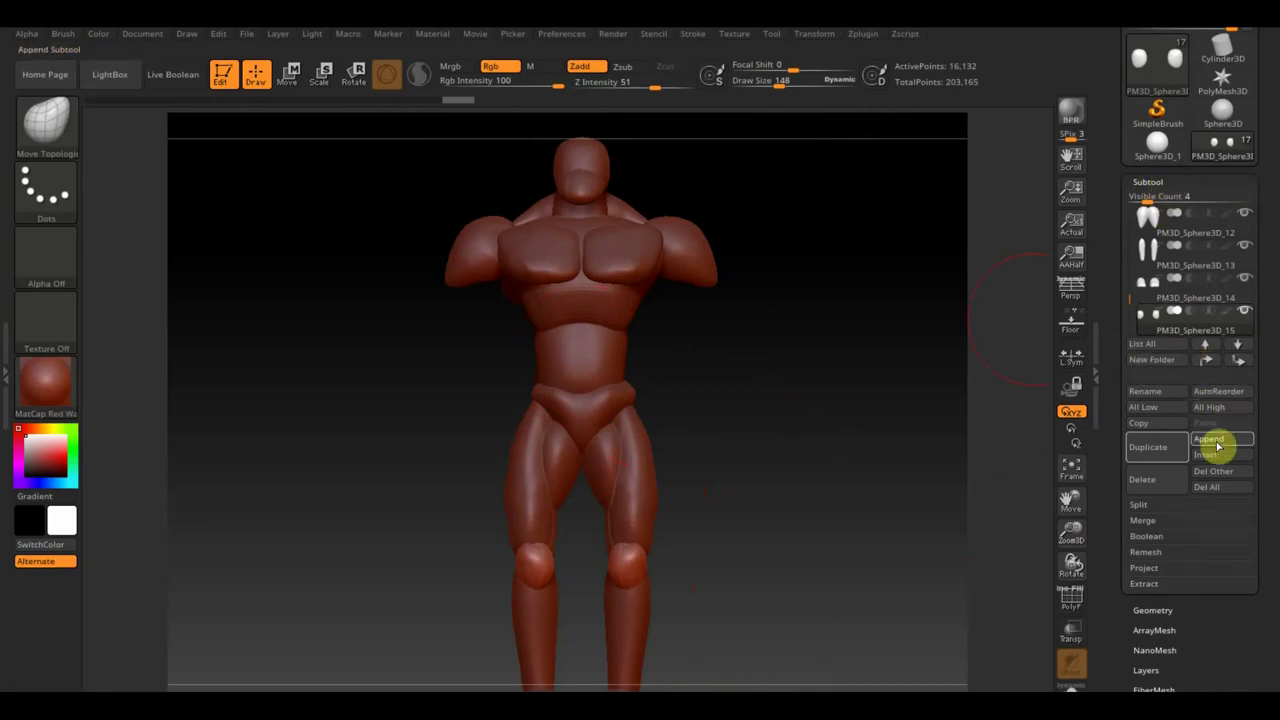
{"action": "left_click", "coordinate": [1210, 440]}
{"action": "left_click", "coordinate": [712, 442]}
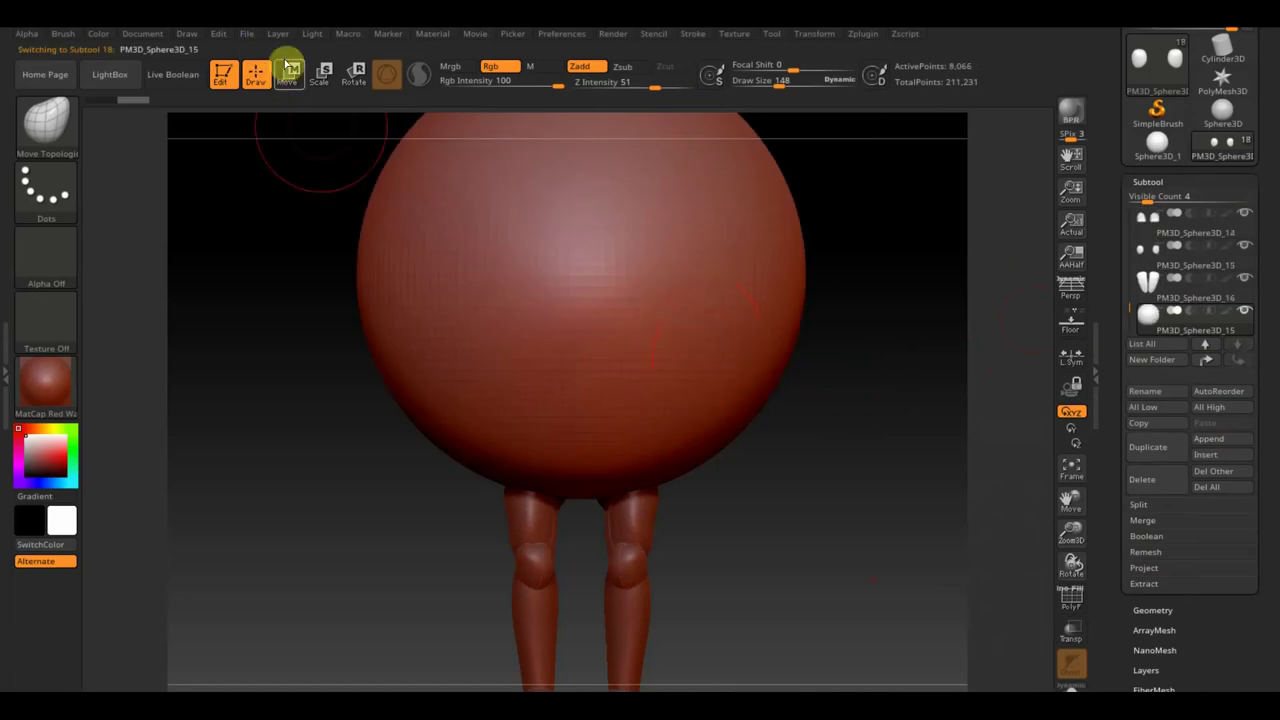
{"action": "left_click", "coordinate": [288, 72]}
{"action": "left_click_drag", "start_coordinate": [592, 283], "coordinate": [458, 183]}
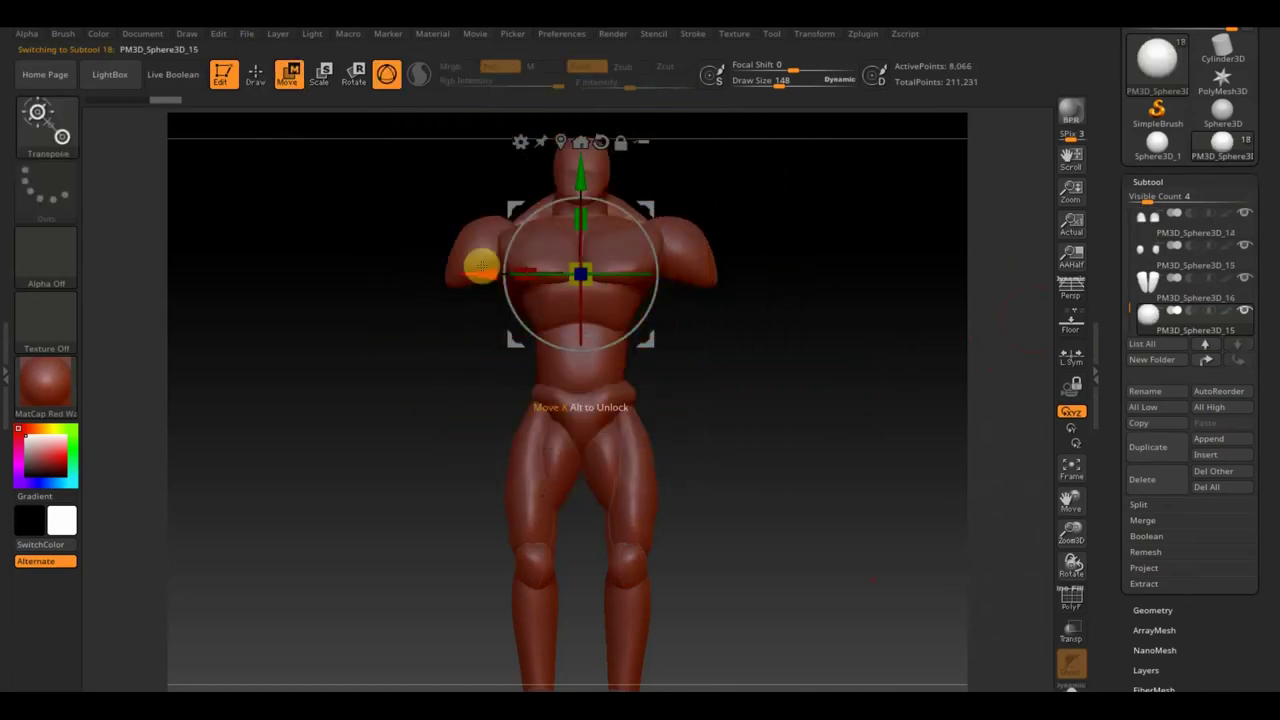
{"action": "left_click_drag", "start_coordinate": [480, 265], "coordinate": [712, 306]}
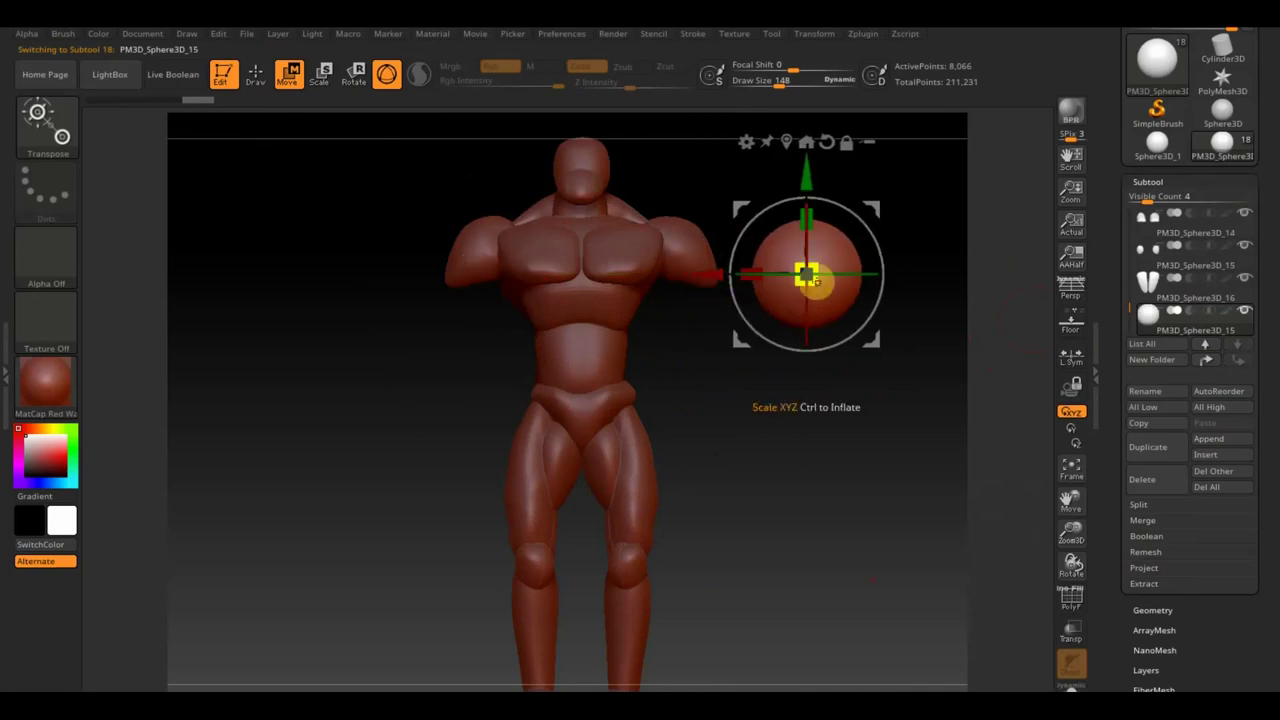
{"action": "left_click_drag", "start_coordinate": [808, 273], "coordinate": [801, 250]}
{"action": "left_click_drag", "start_coordinate": [729, 271], "coordinate": [751, 274]}
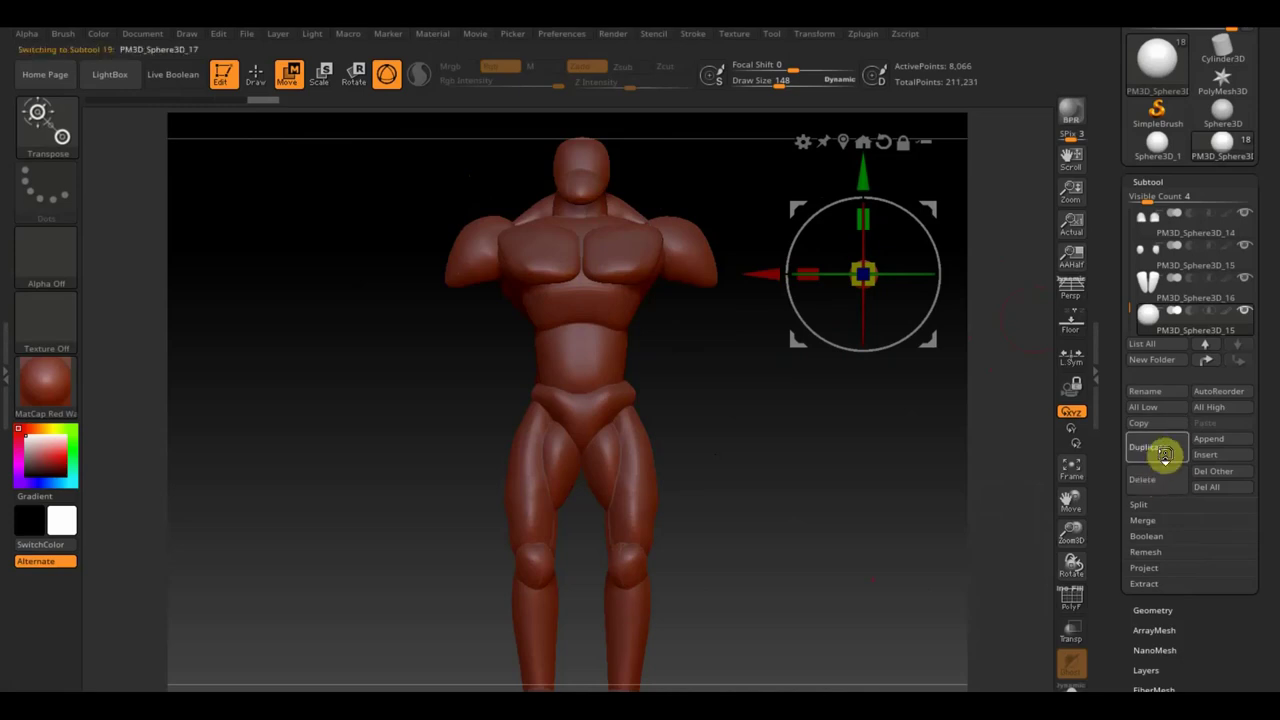
Duplicate the sphere onto the opposite shoulder, tilting it about 40 degrees and stretching it into an upper arm.
{"action": "left_click", "coordinate": [1160, 451]}
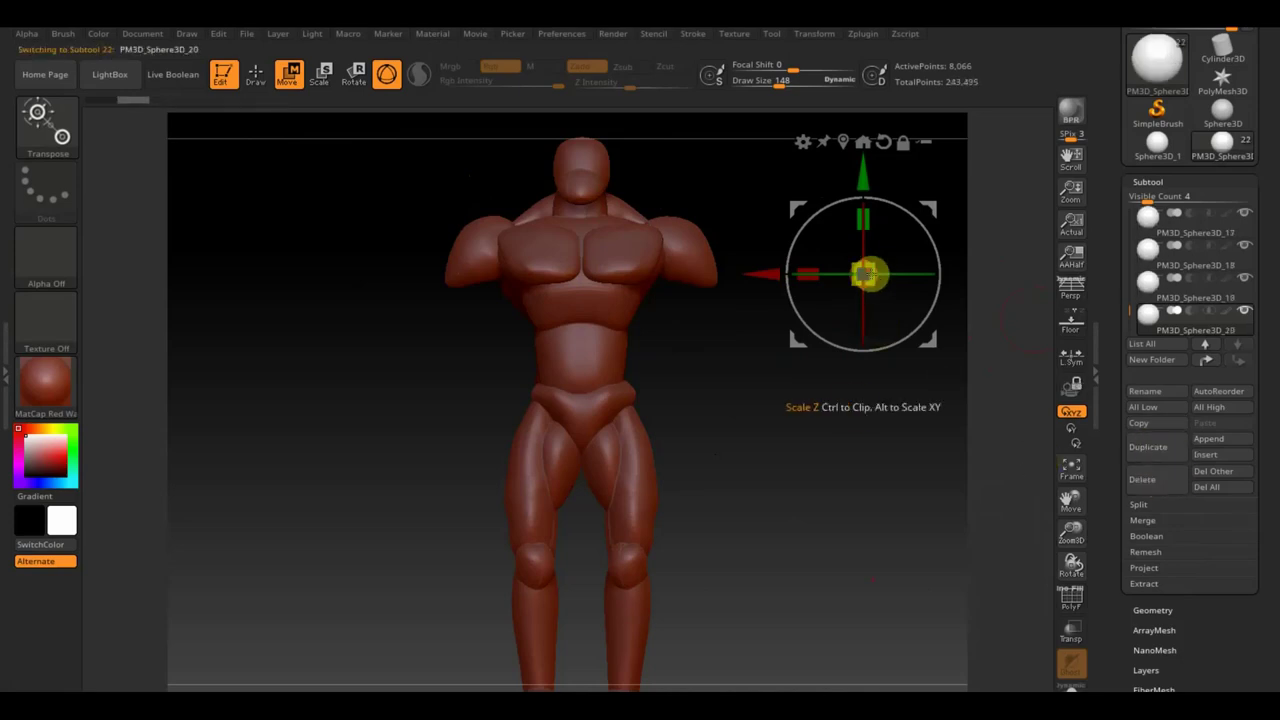
{"action": "left_click_drag", "start_coordinate": [806, 274], "coordinate": [375, 316]}
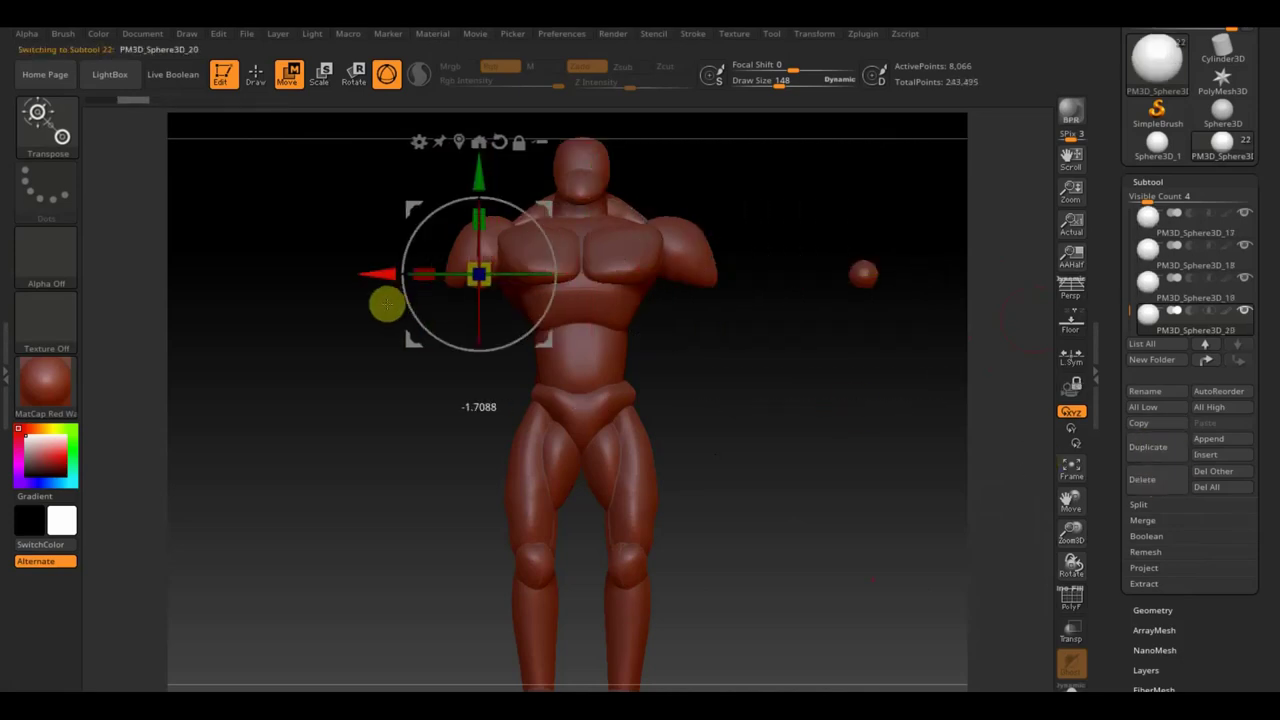
{"action": "mouse_move", "coordinate": [491, 266]}
{"action": "left_mouse_down"}
{"action": "mouse_move", "coordinate": [474, 283]}
{"action": "mouse_move", "coordinate": [486, 298]}
{"action": "mouse_move", "coordinate": [470, 265]}
{"action": "left_mouse_up"}
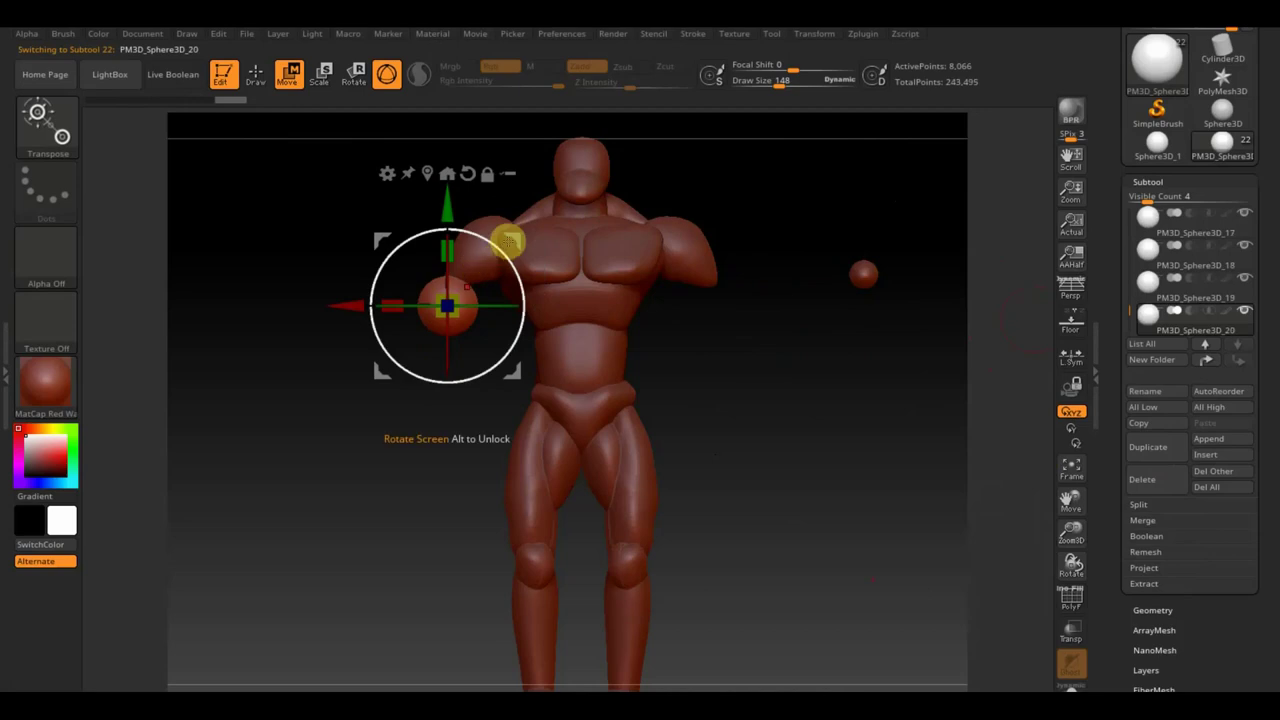
{"action": "mouse_move", "coordinate": [503, 240]}
{"action": "left_mouse_down"}
{"action": "mouse_move", "coordinate": [494, 249]}
{"action": "mouse_move", "coordinate": [512, 283]}
{"action": "mouse_move", "coordinate": [517, 235]}
{"action": "mouse_move", "coordinate": [768, 338]}
{"action": "left_mouse_up"}
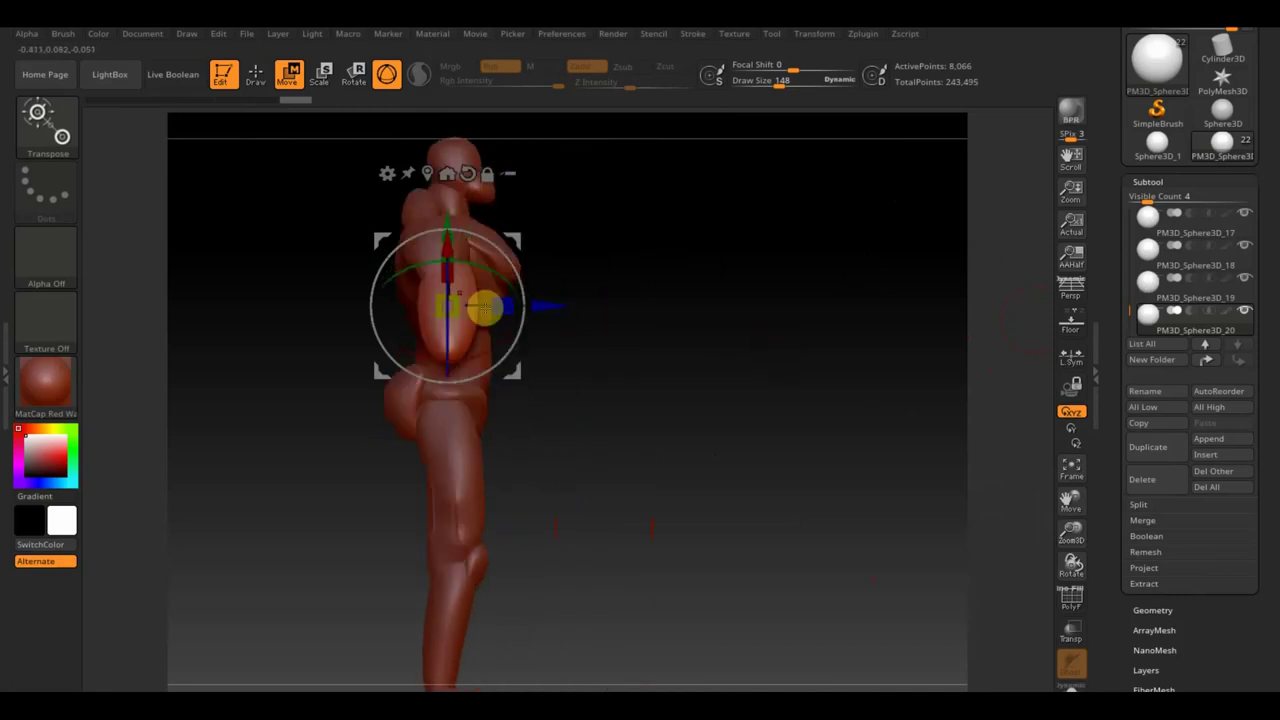
{"action": "left_click_drag", "start_coordinate": [463, 311], "coordinate": [451, 306]}
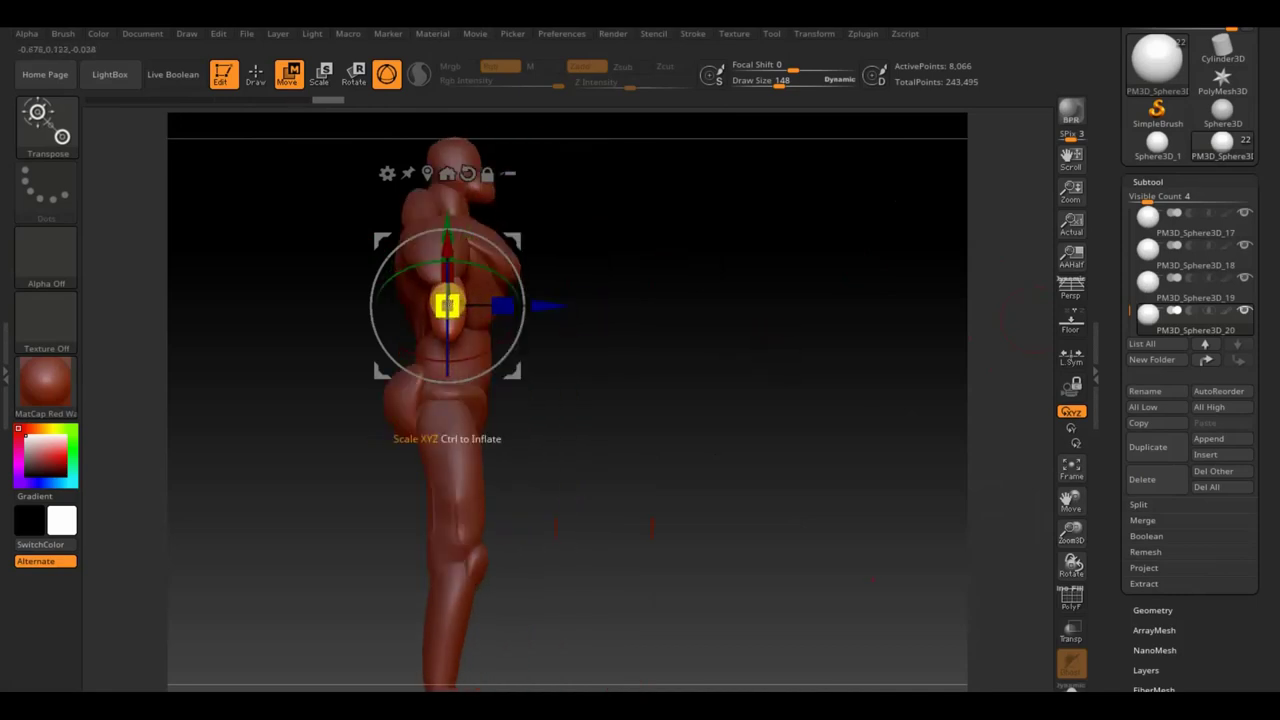
{"action": "left_click_drag", "start_coordinate": [550, 305], "coordinate": [541, 305]}
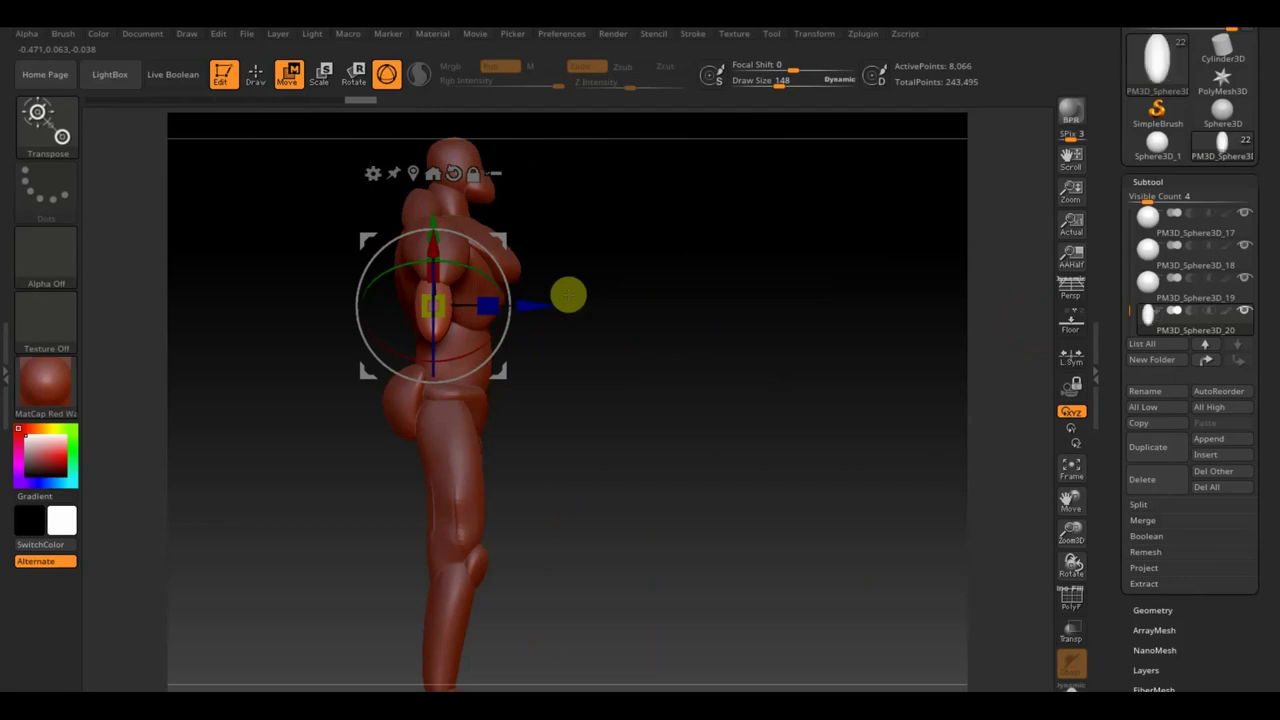
{"action": "left_click_drag", "start_coordinate": [748, 337], "coordinate": [651, 363]}
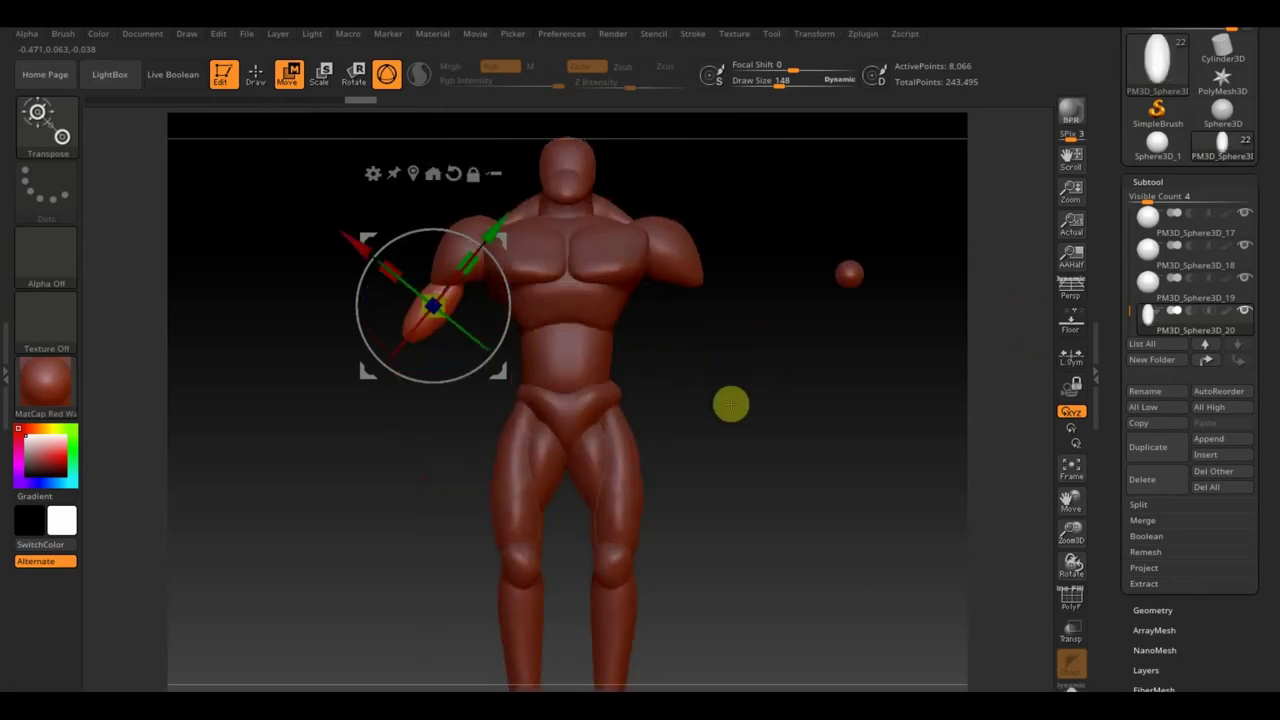
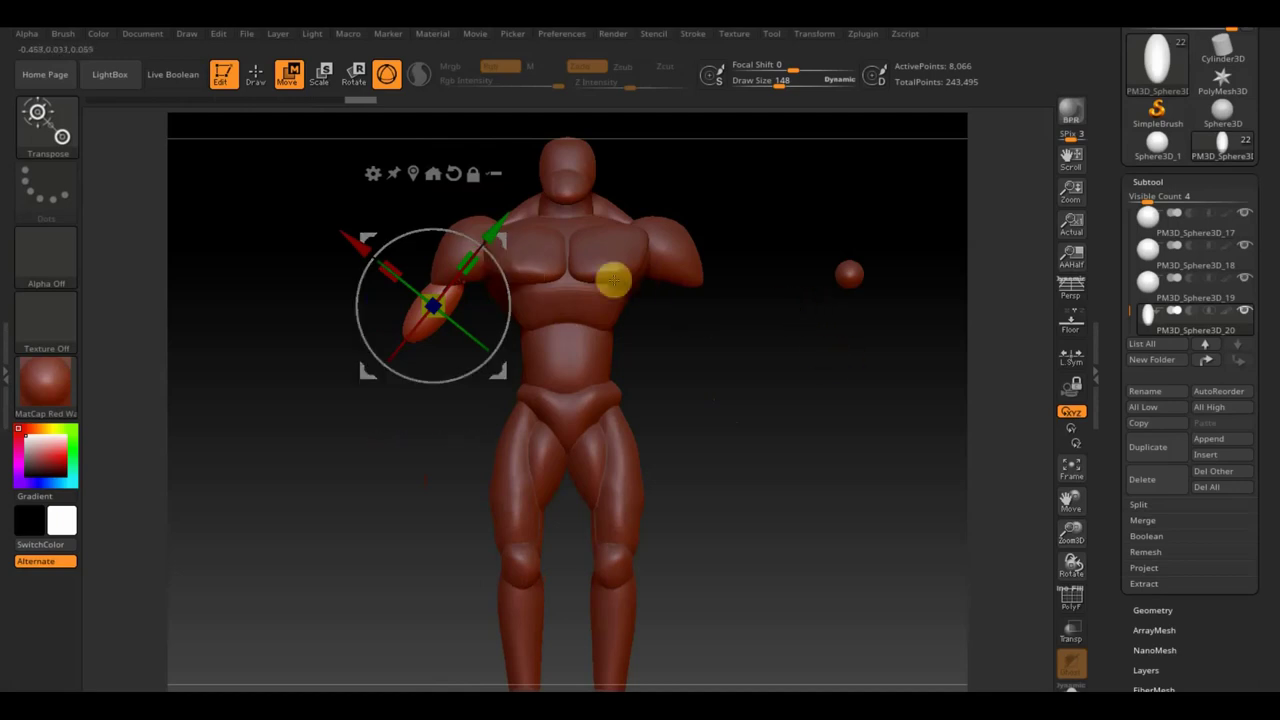
Duplicate the arm subtool and slide the copy down below the upper arm as the forearm.
{"action": "left_click", "coordinate": [1152, 449]}
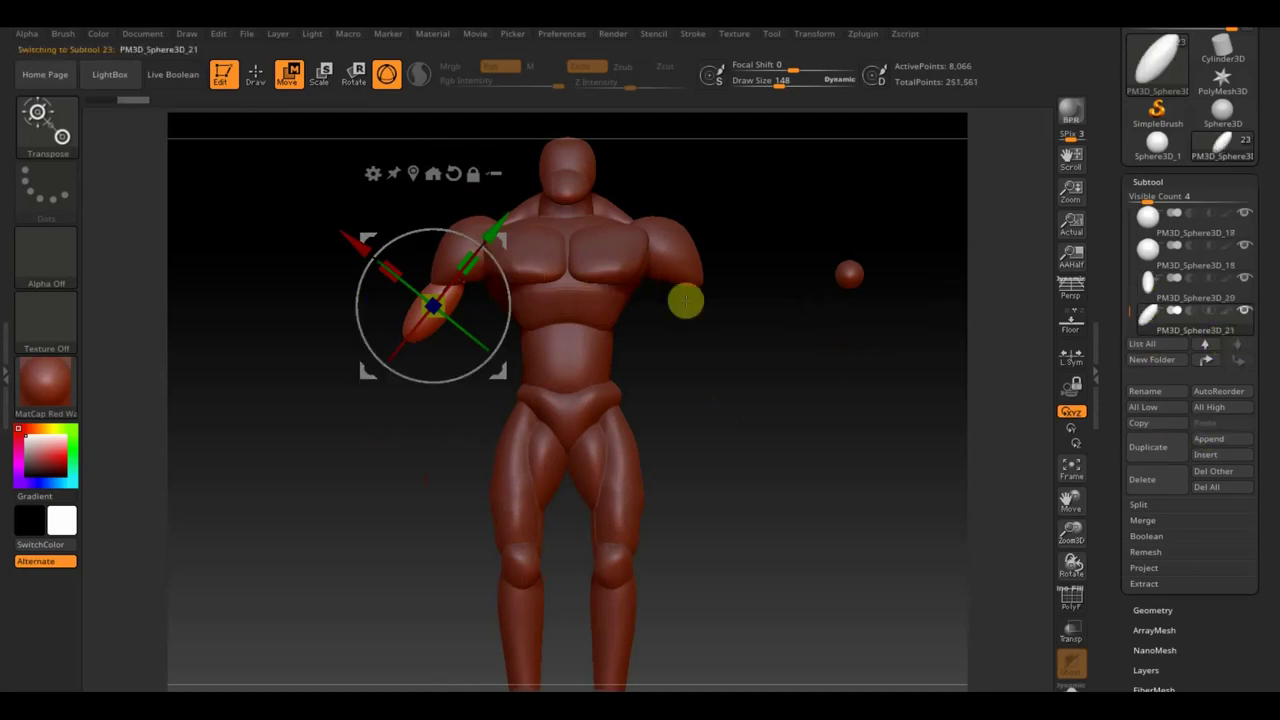
{"action": "left_click_drag", "start_coordinate": [492, 222], "coordinate": [457, 278]}
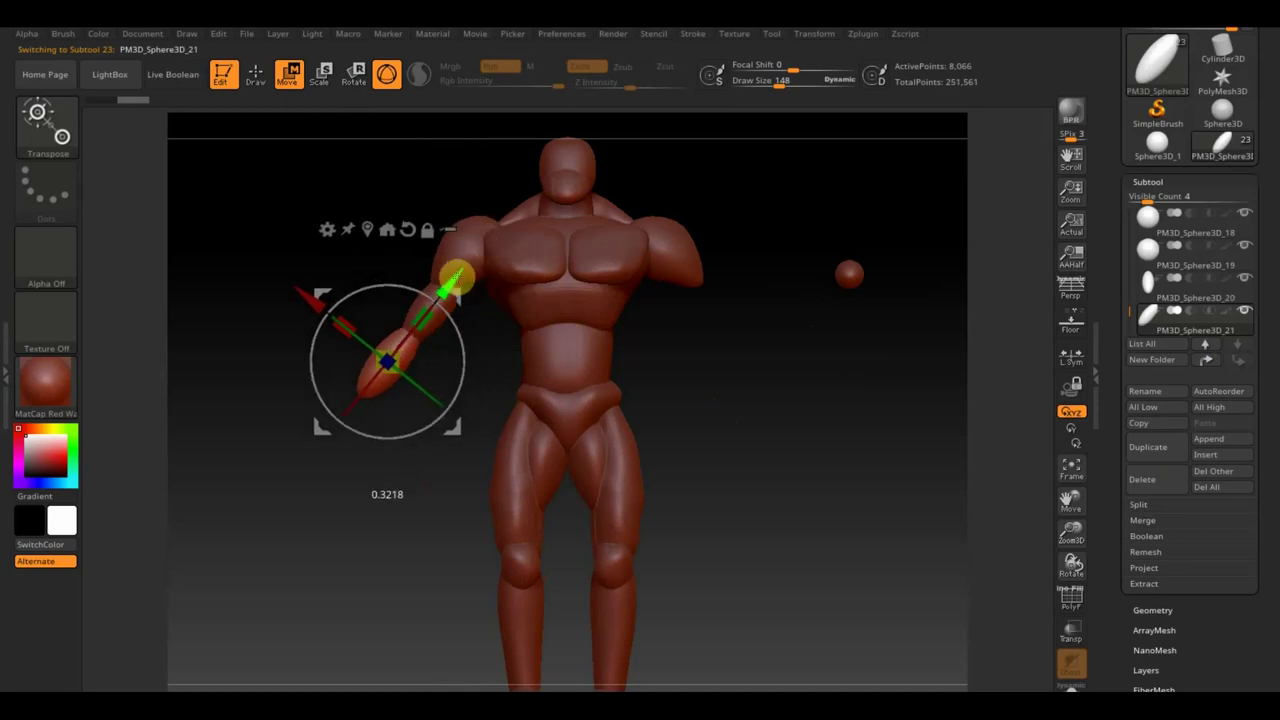
{"action": "mouse_move", "coordinate": [660, 378]}
{"action": "left_mouse_down"}
{"action": "mouse_move", "coordinate": [658, 461]}
{"action": "mouse_move", "coordinate": [688, 494]}
{"action": "left_mouse_up"}
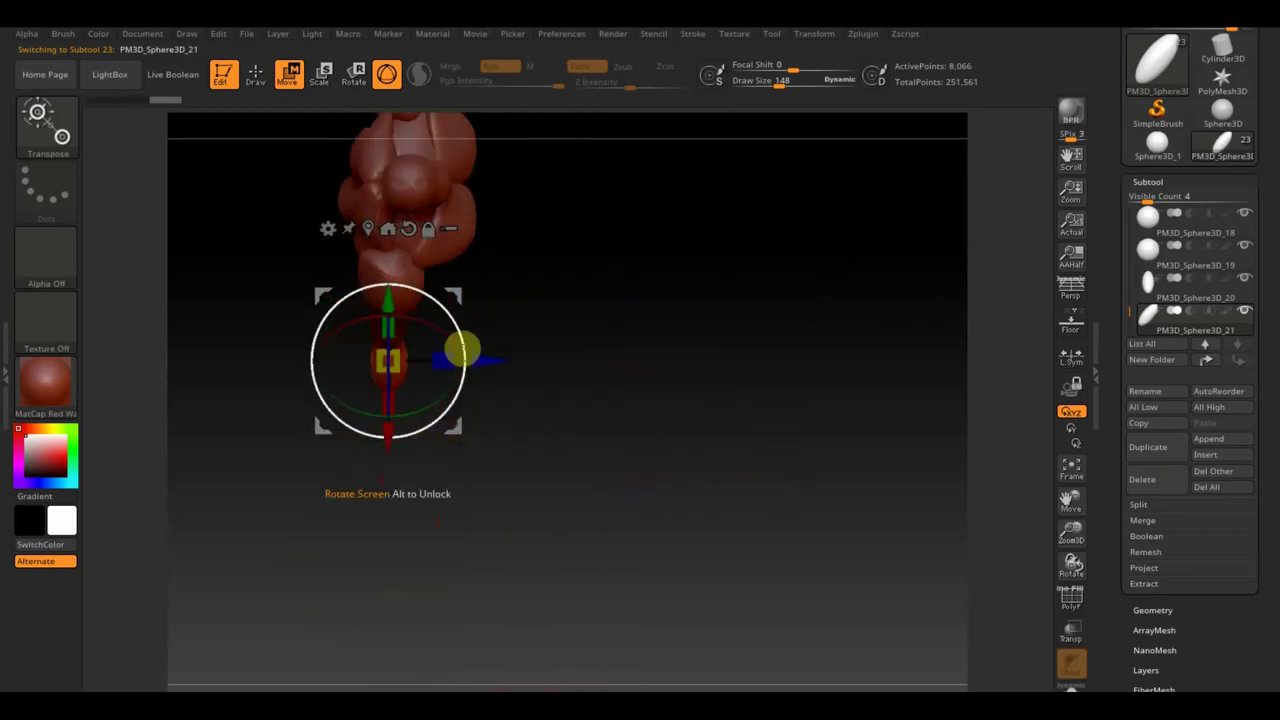
{"action": "left_click_drag", "start_coordinate": [474, 329], "coordinate": [712, 309]}
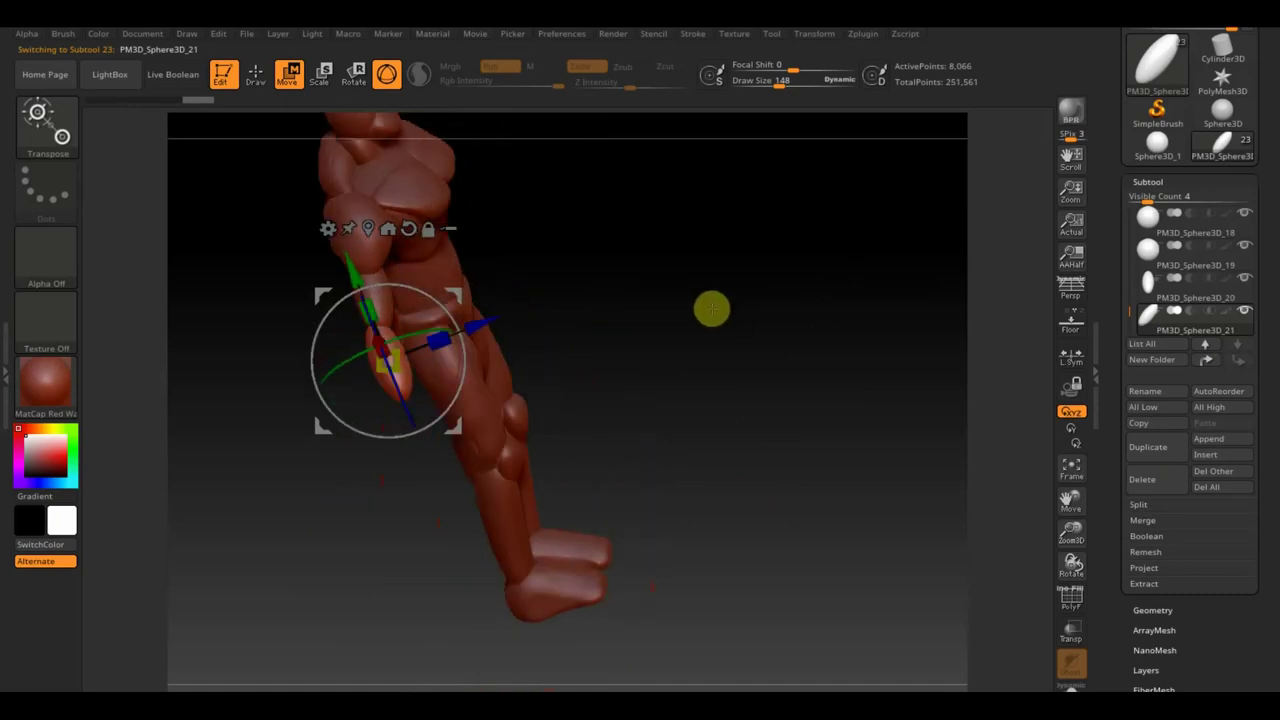
{"action": "mouse_move", "coordinate": [480, 337]}
{"action": "left_mouse_down"}
{"action": "mouse_move", "coordinate": [577, 343]}
{"action": "mouse_move", "coordinate": [657, 371]}
{"action": "left_mouse_up"}
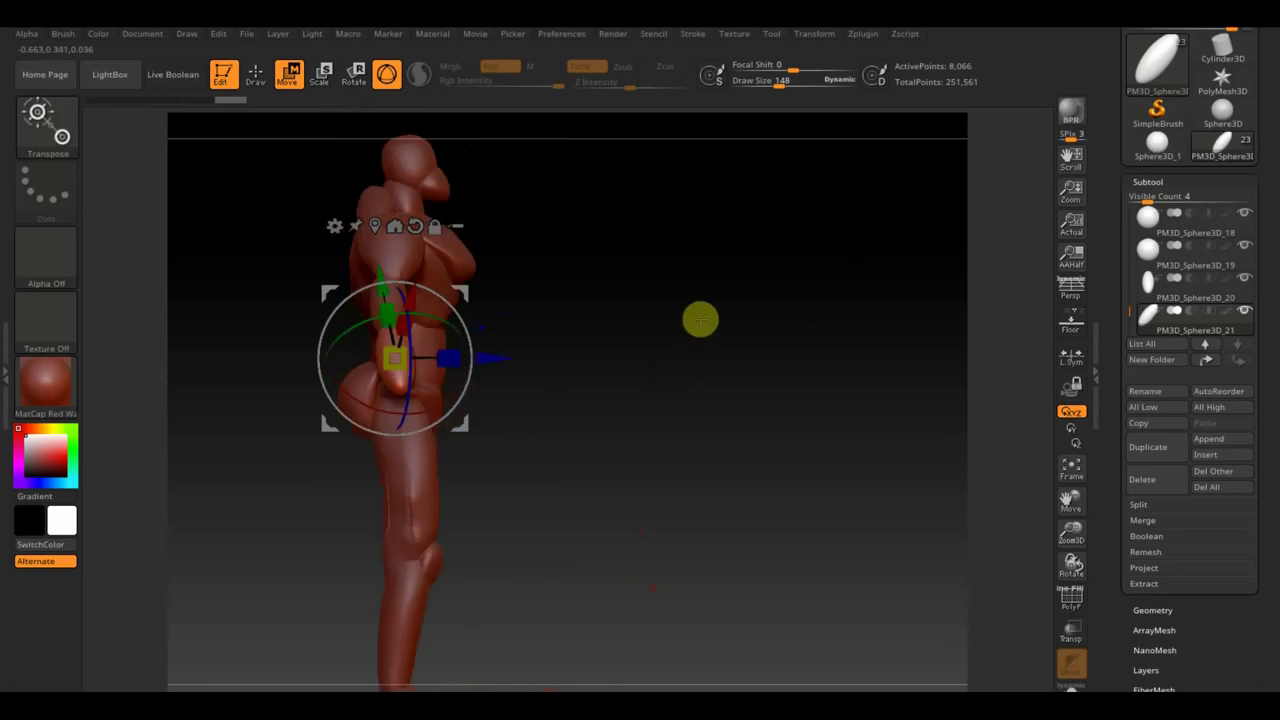
{"action": "left_click_drag", "start_coordinate": [697, 477], "coordinate": [692, 398]}
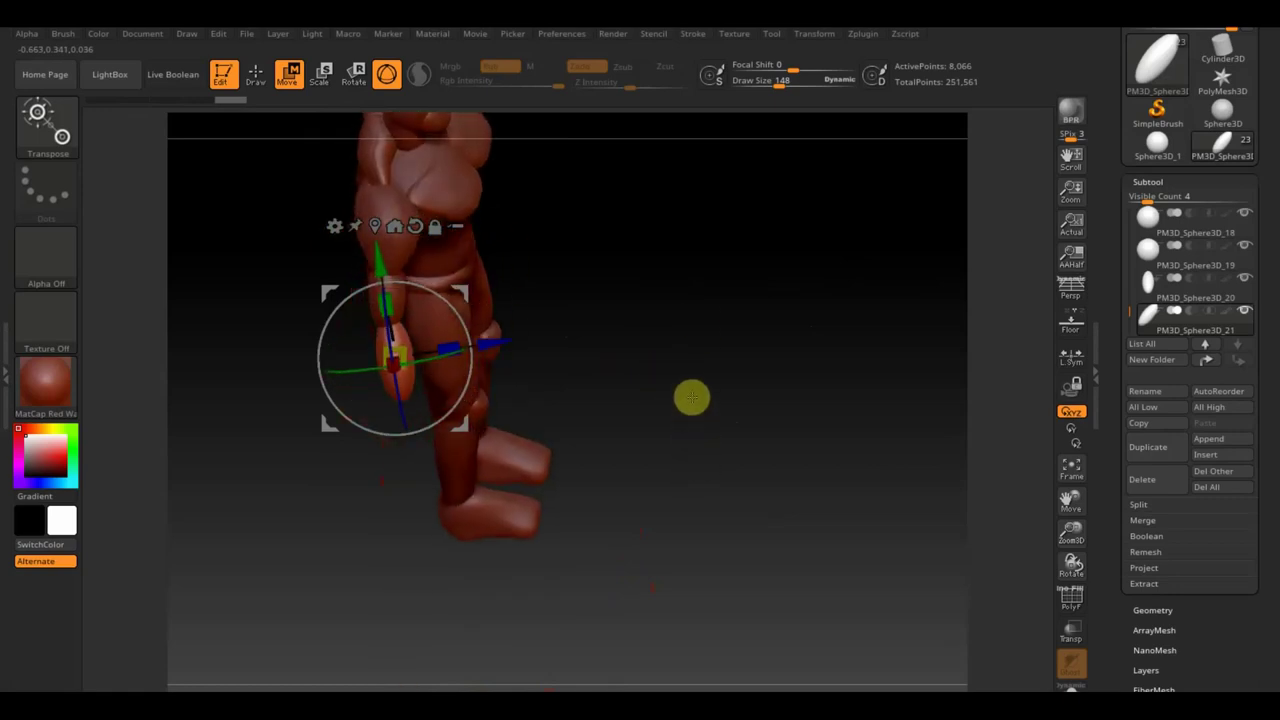
{"action": "left_click", "coordinate": [255, 73]}
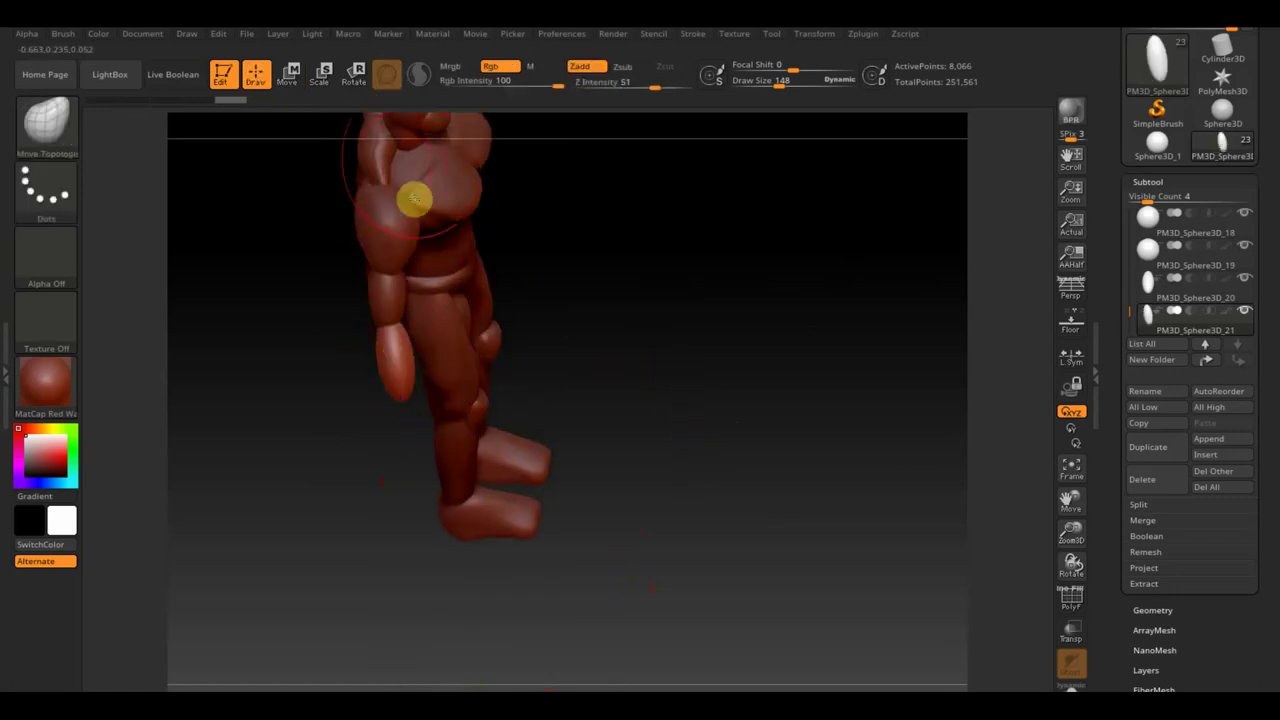
With the Move Topological brush, pull the forearm down and inward toward the body.
{"action": "key", "text": "shift"}
{"action": "left_click", "coordinate": [374, 310], "text": "alt"}
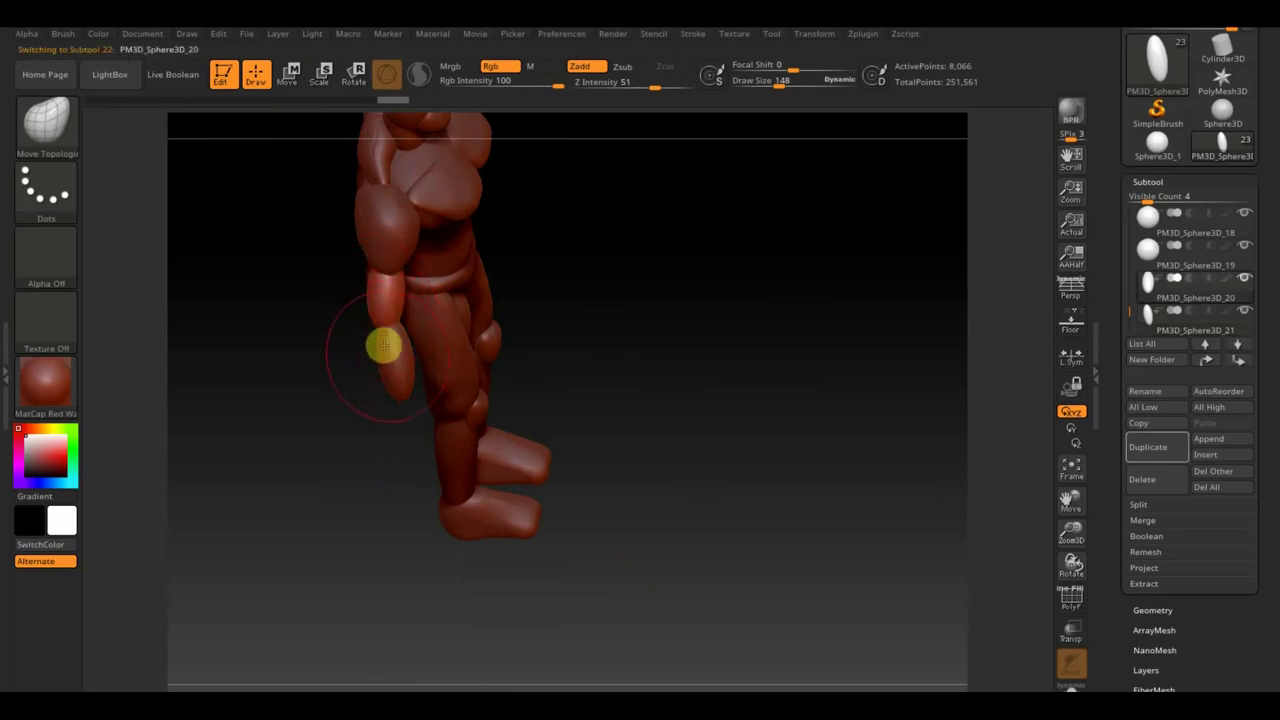
{"action": "left_click", "coordinate": [386, 350], "text": "alt"}
{"action": "mouse_move", "coordinate": [366, 334]}
{"action": "left_mouse_down"}
{"action": "mouse_move", "coordinate": [415, 378]}
{"action": "mouse_move", "coordinate": [591, 346]}
{"action": "mouse_move", "coordinate": [717, 294]}
{"action": "left_mouse_up"}
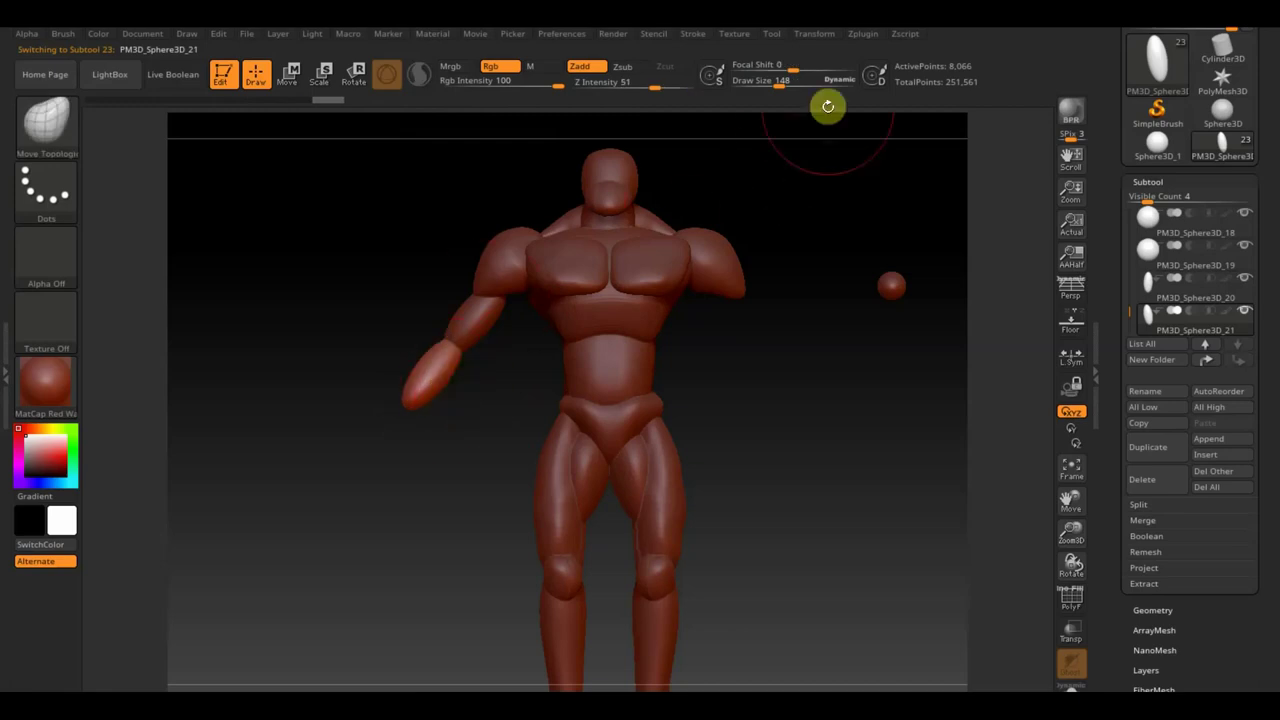
Set the brush Draw Size to 112, zoom out, and nudge the small floating sphere.
{"action": "left_click", "coordinate": [777, 82]}
{"action": "left_click_drag", "start_coordinate": [775, 82], "coordinate": [768, 84]}
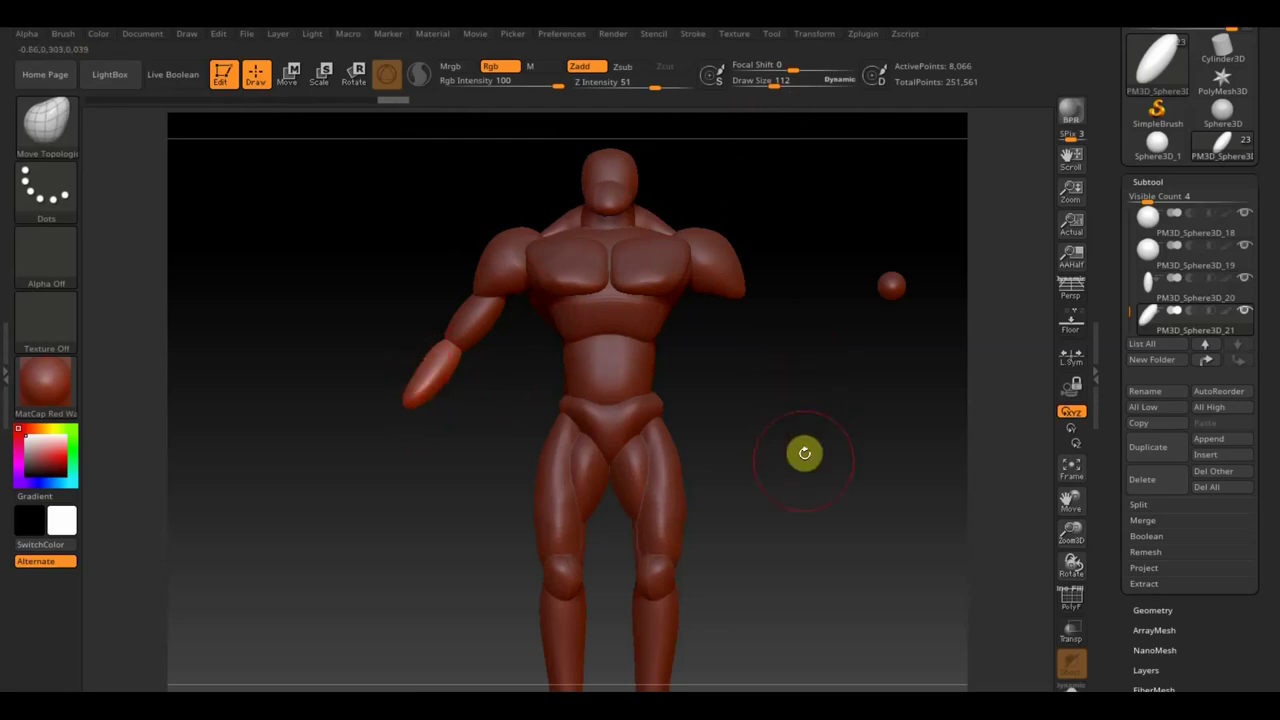
{"action": "left_click_drag", "start_coordinate": [803, 451], "coordinate": [775, 432], "text": "alt"}
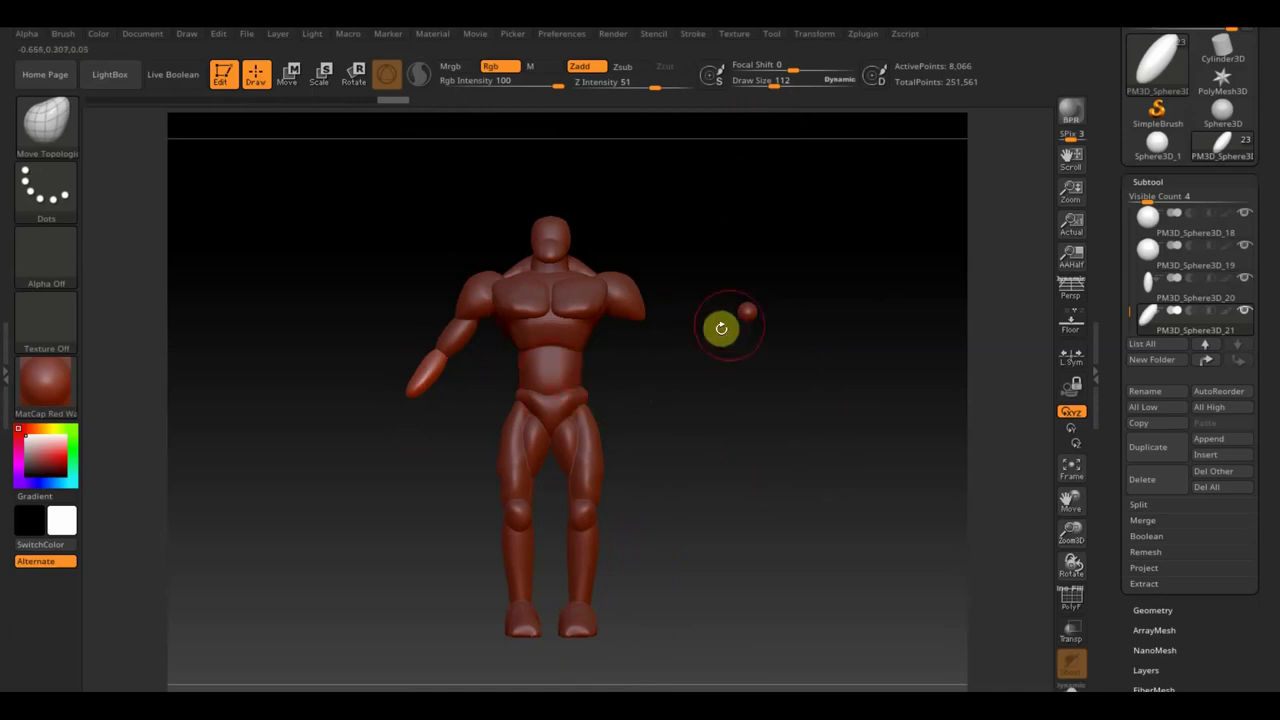
{"action": "key", "text": "ctrl+z"}
{"action": "left_click_drag", "start_coordinate": [749, 319], "coordinate": [742, 313]}
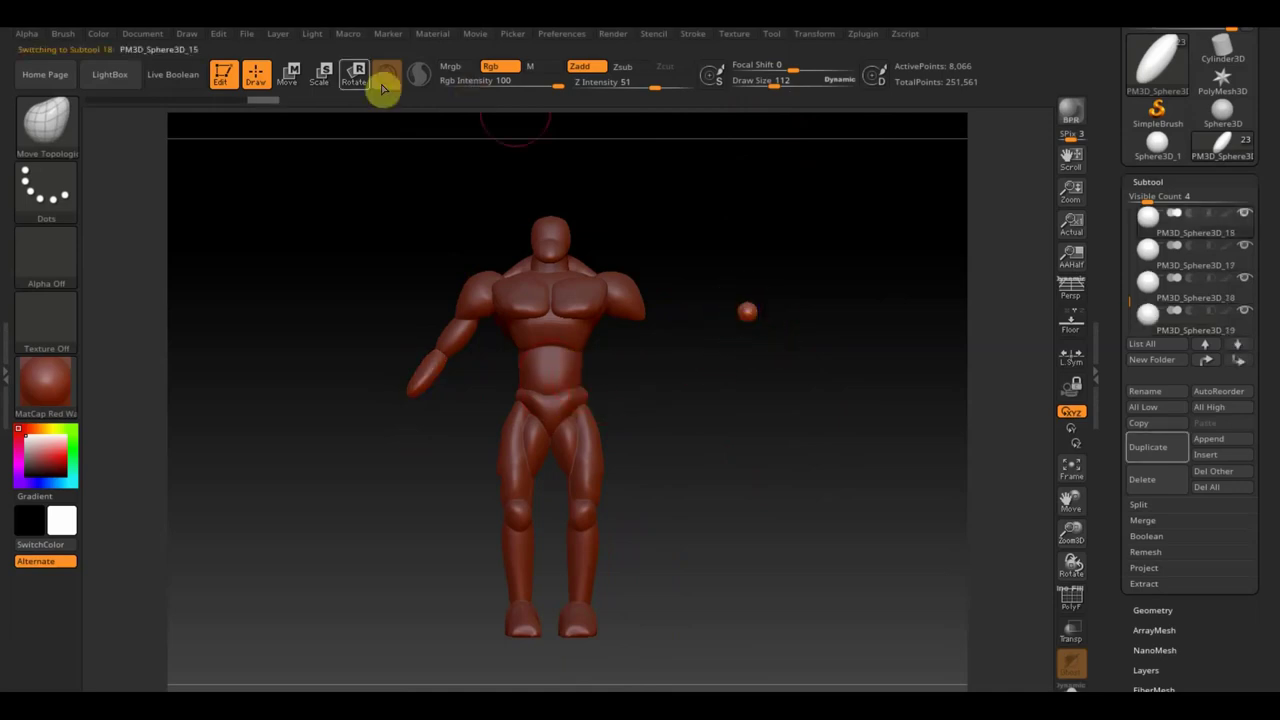
Move the sphere subtool onto the abdomen and scale it down to fit as the stomach block.
{"action": "left_click", "coordinate": [289, 74]}
{"action": "left_click_drag", "start_coordinate": [808, 249], "coordinate": [623, 314], "text": "alt"}
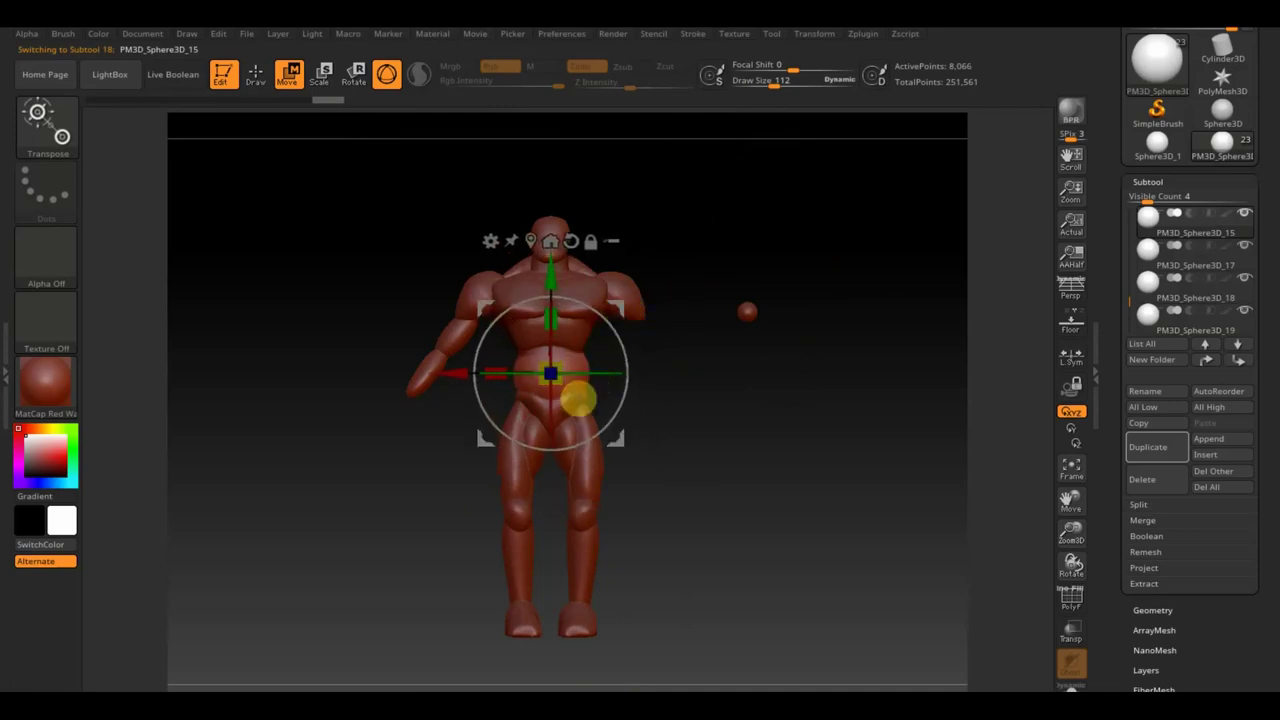
{"action": "left_click_drag", "start_coordinate": [669, 409], "coordinate": [766, 420]}
{"action": "mouse_move", "coordinate": [634, 366]}
{"action": "left_mouse_down"}
{"action": "mouse_move", "coordinate": [700, 390]}
{"action": "mouse_move", "coordinate": [657, 375]}
{"action": "mouse_move", "coordinate": [681, 370]}
{"action": "left_mouse_up"}
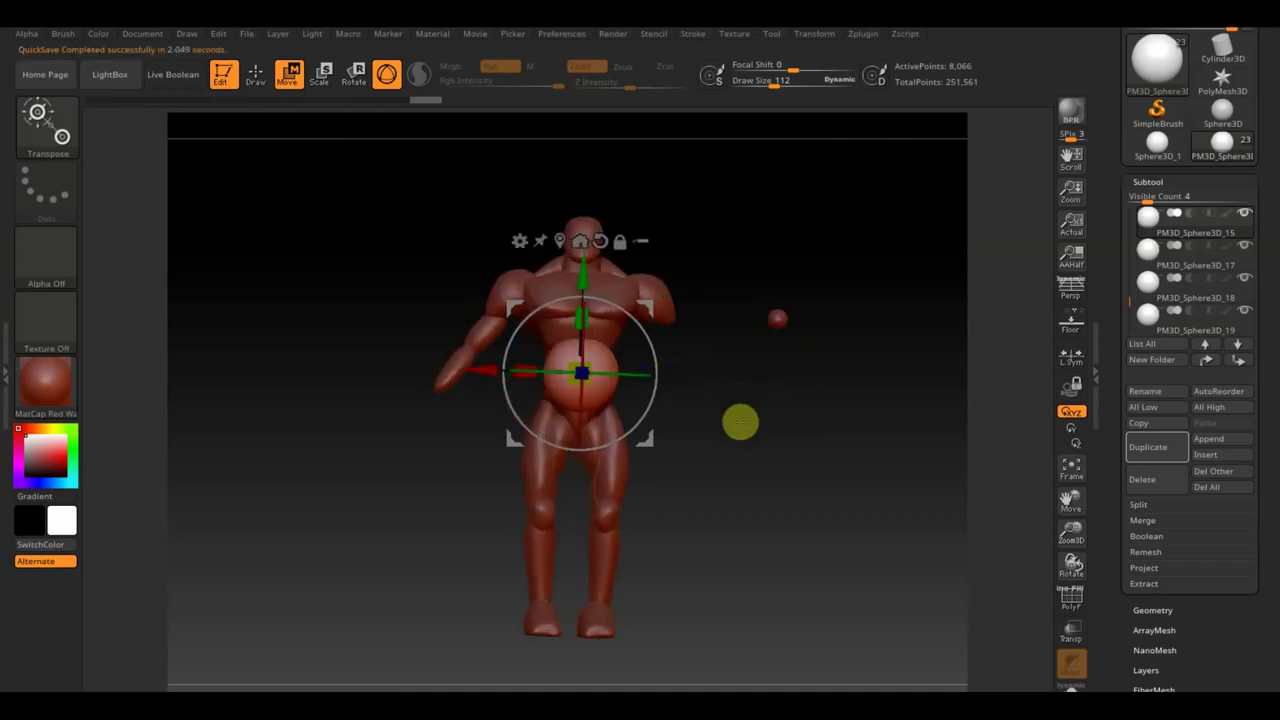
{"action": "scroll", "coordinate": [770, 421], "scroll_direction": "up", "scroll_amount": 3}
{"action": "left_click_drag", "start_coordinate": [520, 369], "coordinate": [546, 375]}
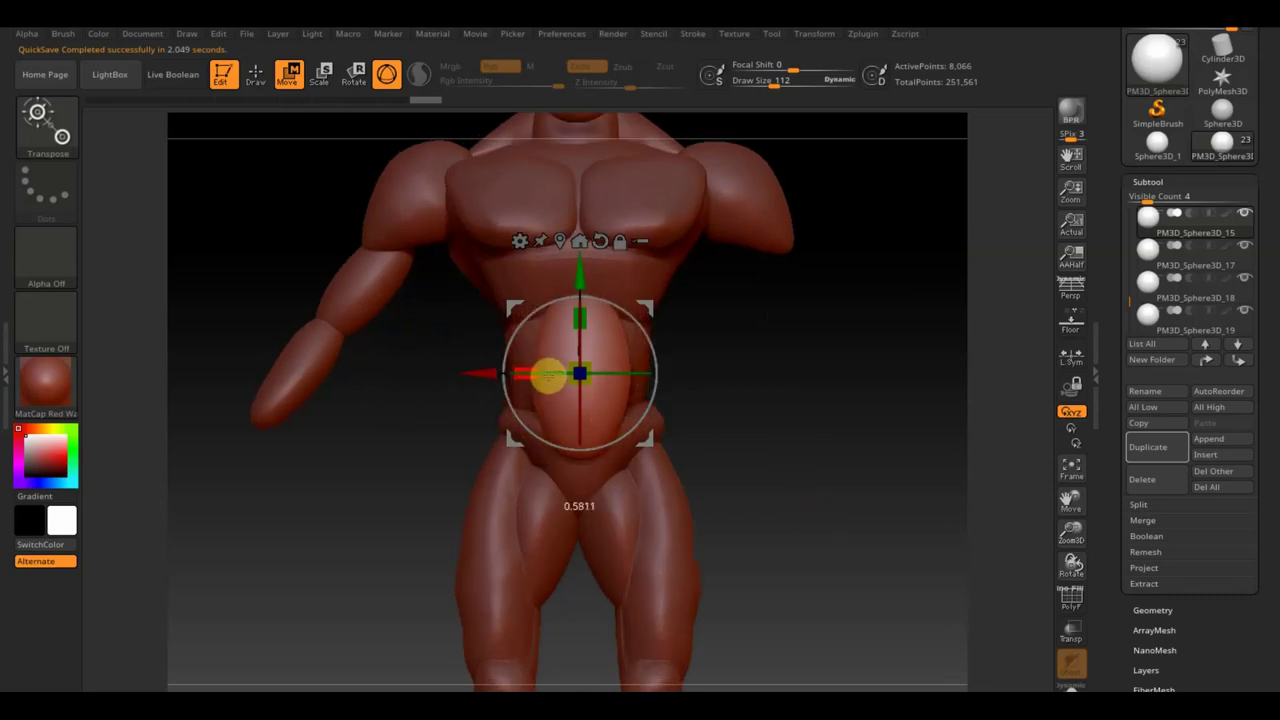
{"action": "left_click", "coordinate": [256, 74]}
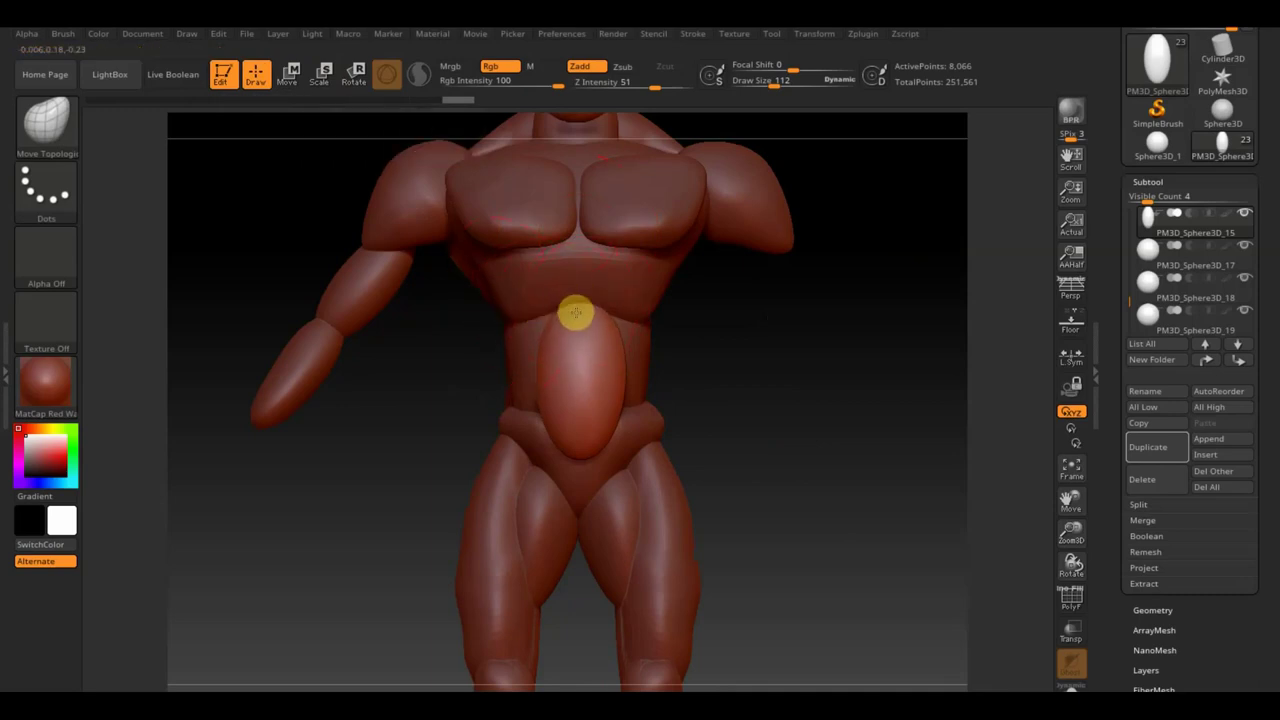
Flatten the abdomen sphere against the torso and taper its lower end into a shield shape.
{"action": "mouse_move", "coordinate": [690, 330]}
{"action": "left_mouse_down"}
{"action": "mouse_move", "coordinate": [748, 351]}
{"action": "mouse_move", "coordinate": [678, 351]}
{"action": "left_mouse_up"}
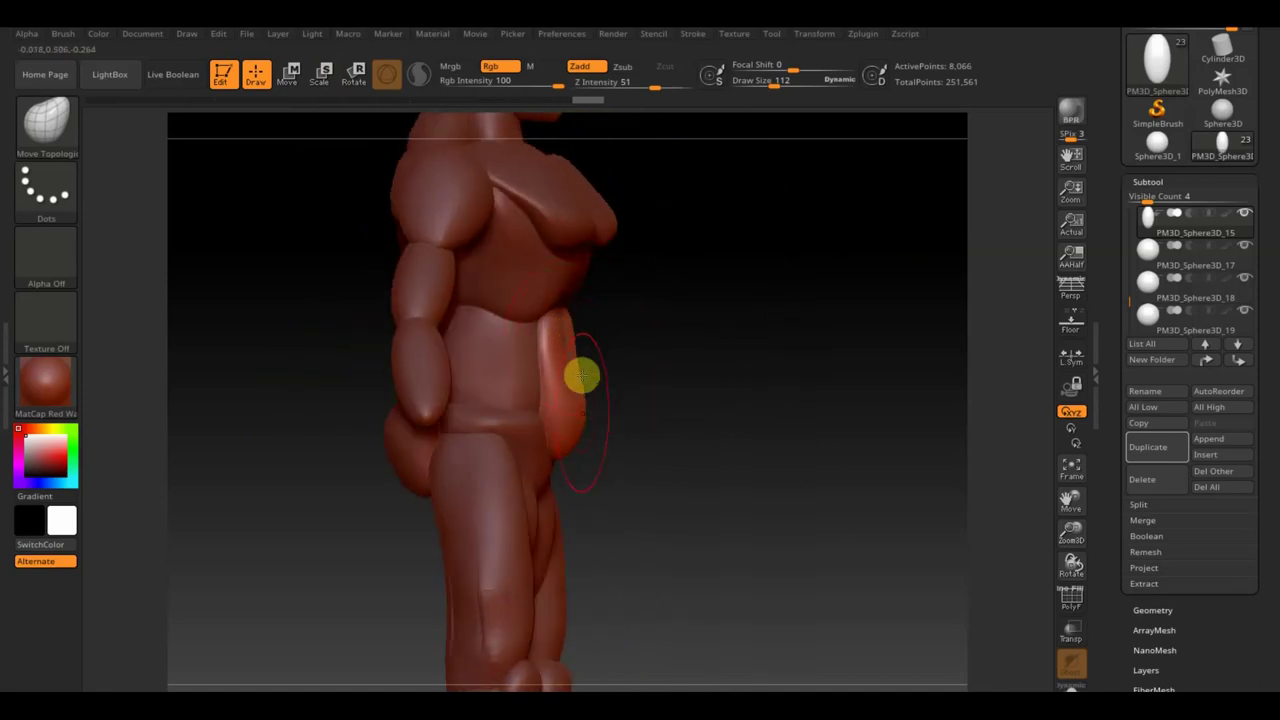
{"action": "left_click_drag", "start_coordinate": [582, 375], "coordinate": [560, 425]}
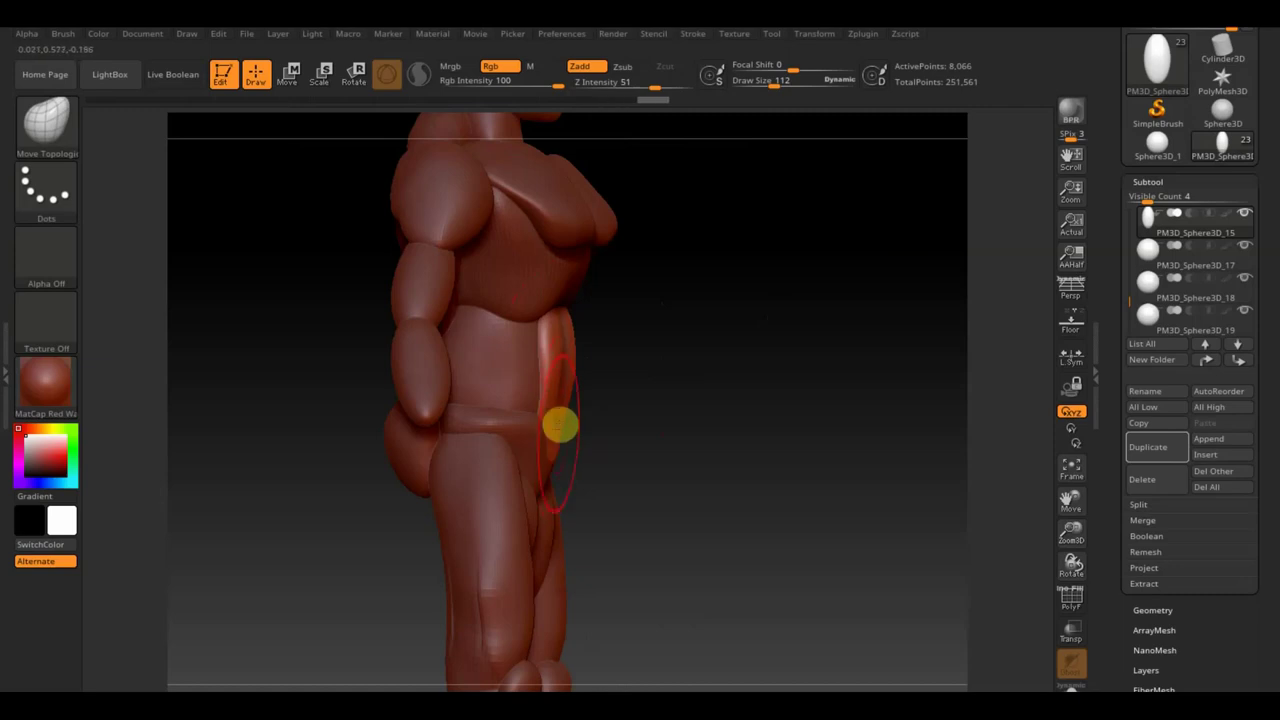
{"action": "mouse_move", "coordinate": [577, 371]}
{"action": "right_mouse_down"}
{"action": "mouse_move", "coordinate": [504, 361]}
{"action": "mouse_move", "coordinate": [548, 421]}
{"action": "right_mouse_up"}
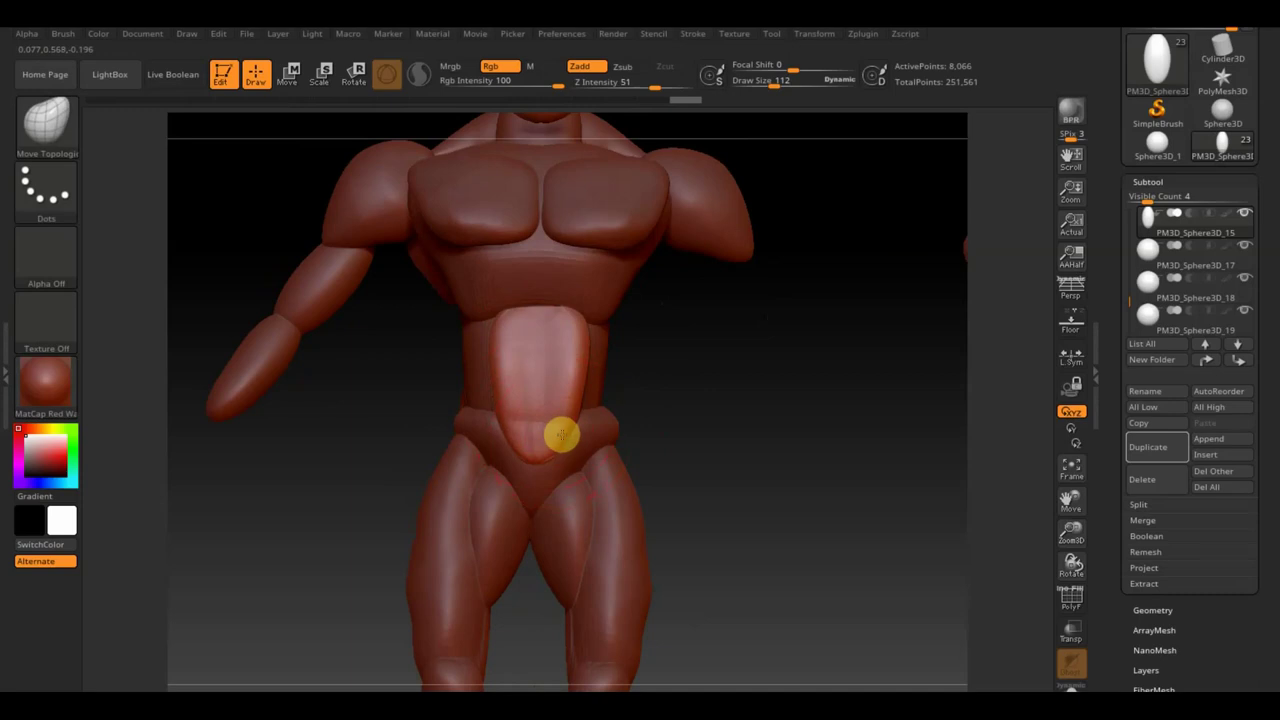
{"action": "left_click_drag", "start_coordinate": [563, 435], "coordinate": [533, 446]}
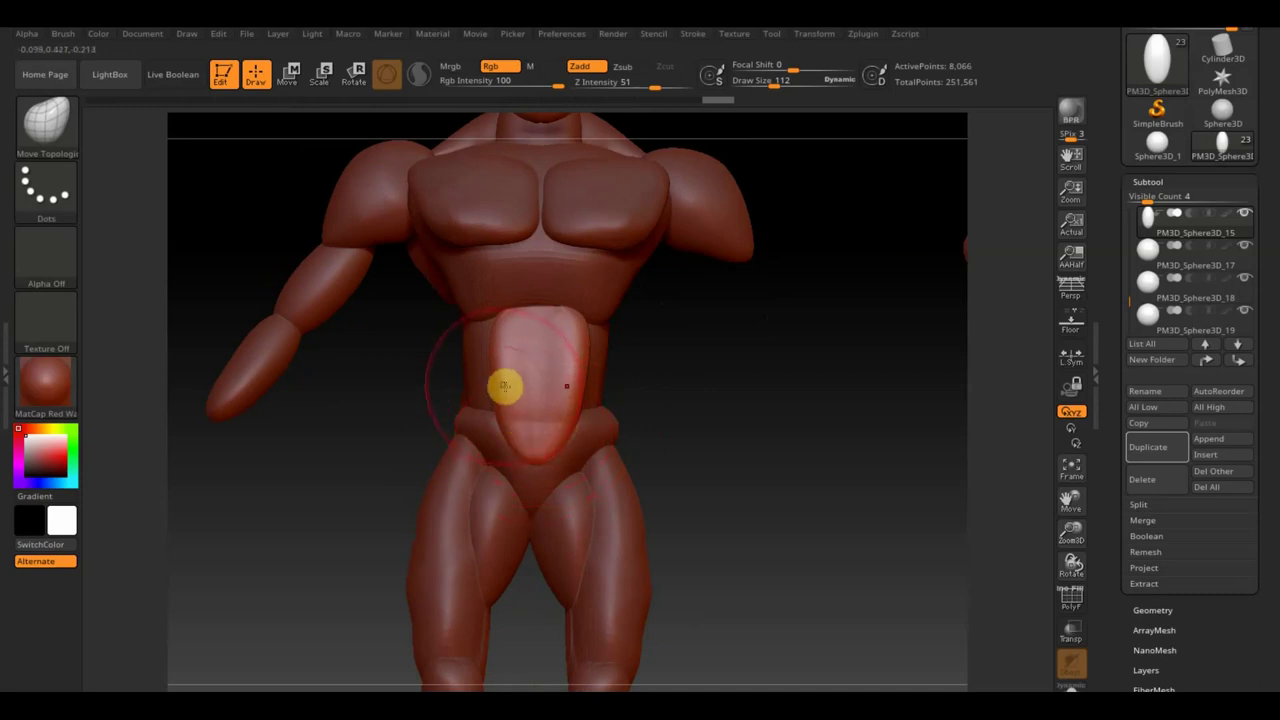
{"action": "right_click_drag", "start_coordinate": [614, 380], "coordinate": [743, 386]}
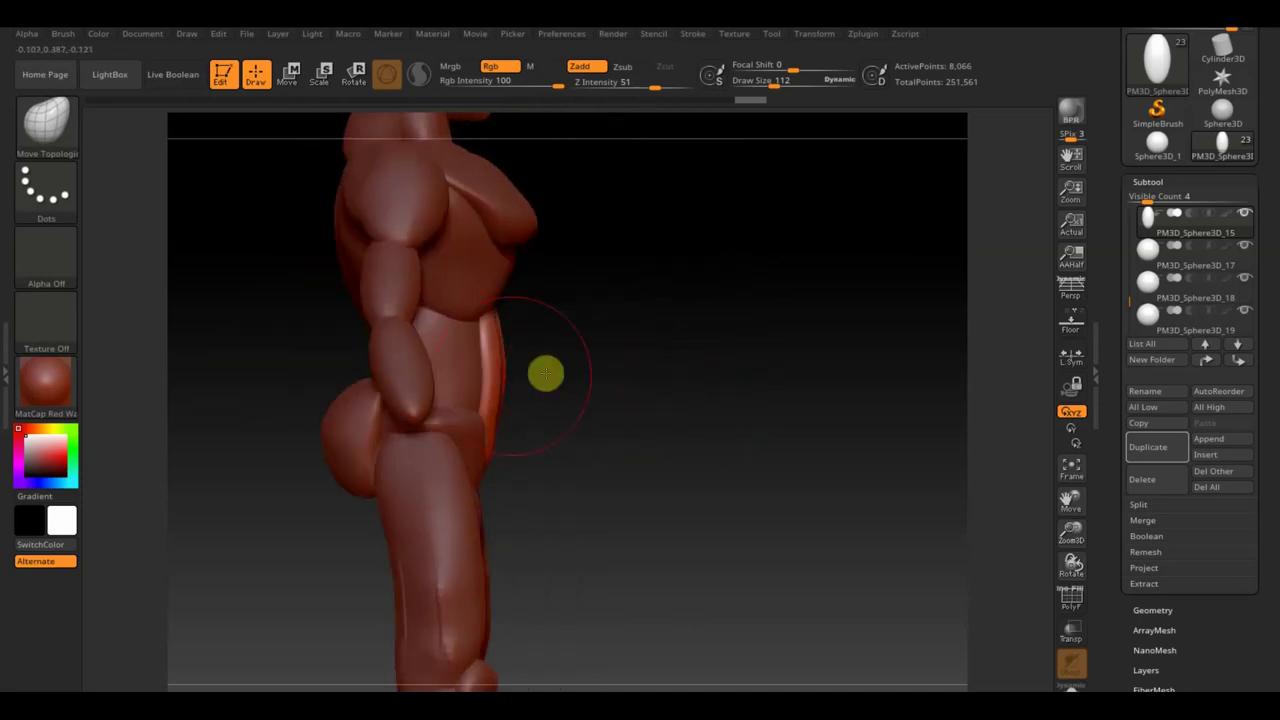
{"action": "right_click_drag", "start_coordinate": [490, 316], "coordinate": [687, 411]}
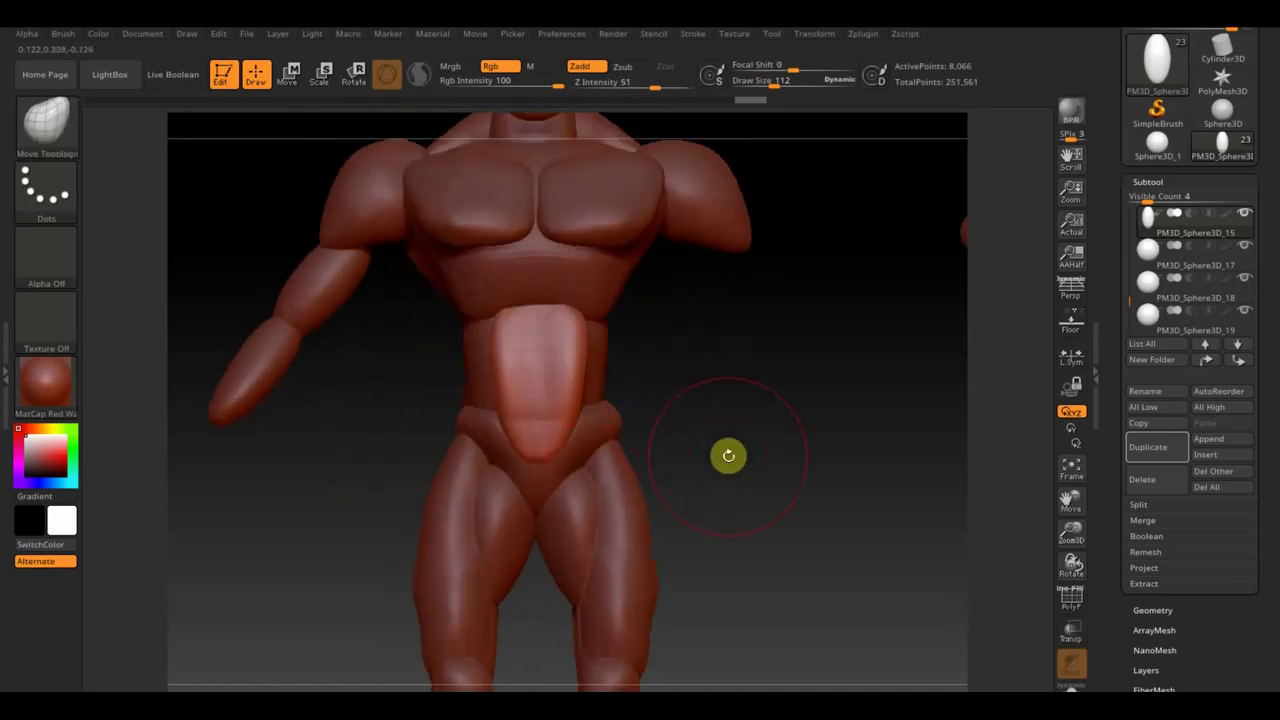
{"action": "scroll", "coordinate": [740, 500], "scroll_direction": "down", "scroll_amount": 2}
{"action": "scroll", "coordinate": [730, 460], "scroll_direction": "down", "scroll_amount": 3}
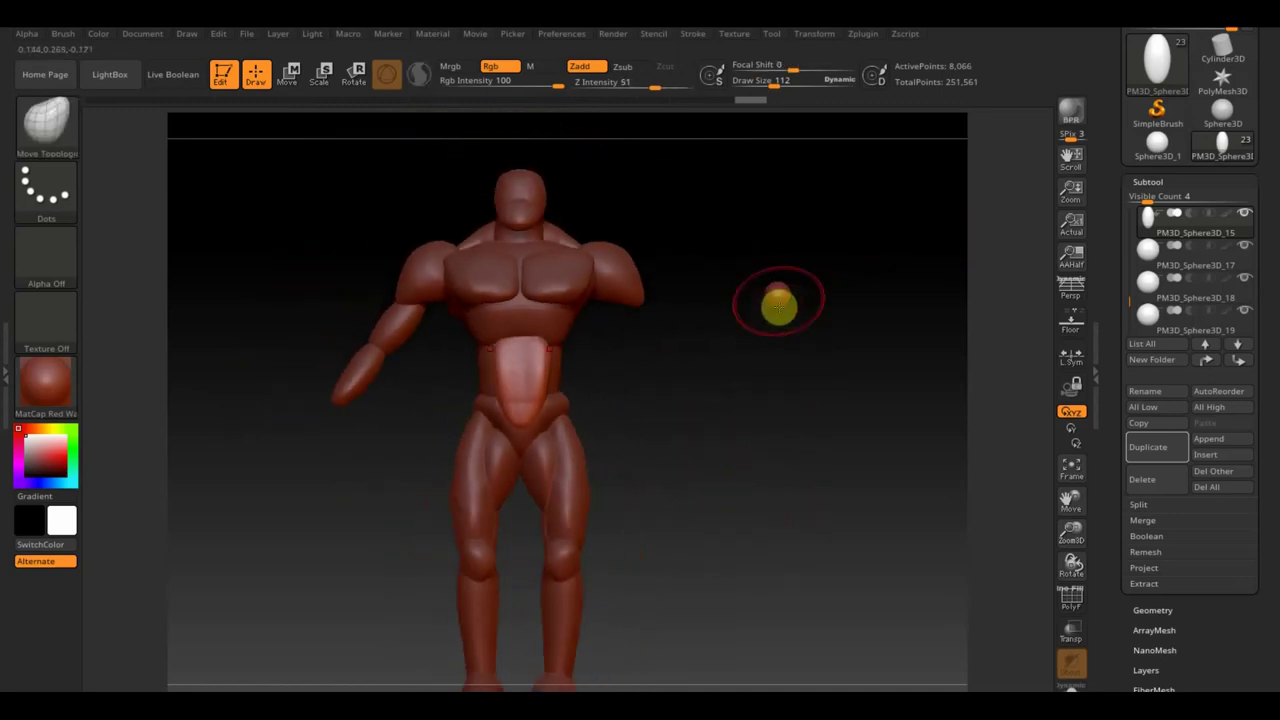
{"action": "left_click", "coordinate": [779, 297], "text": "alt"}
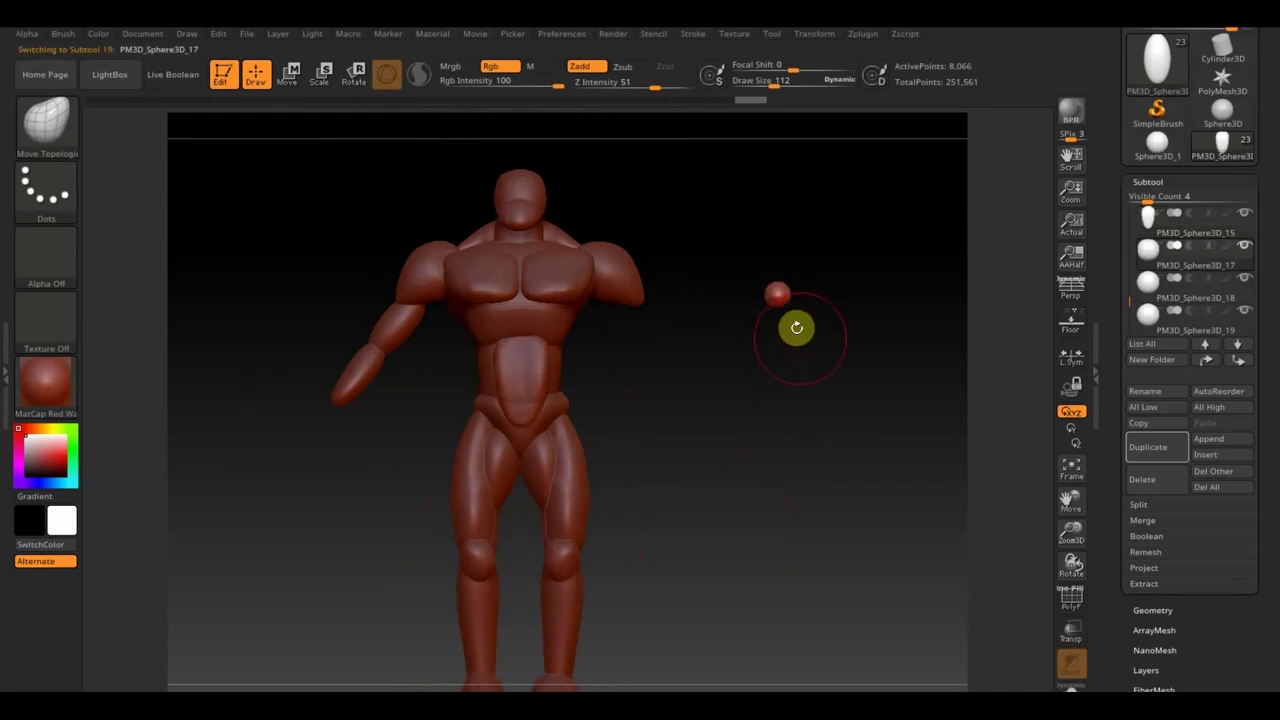
Place the small sphere against the side of the hip and narrow it to Scale X 0.666.
{"action": "left_click", "coordinate": [288, 73]}
{"action": "left_click_drag", "start_coordinate": [860, 228], "coordinate": [545, 332], "text": "alt"}
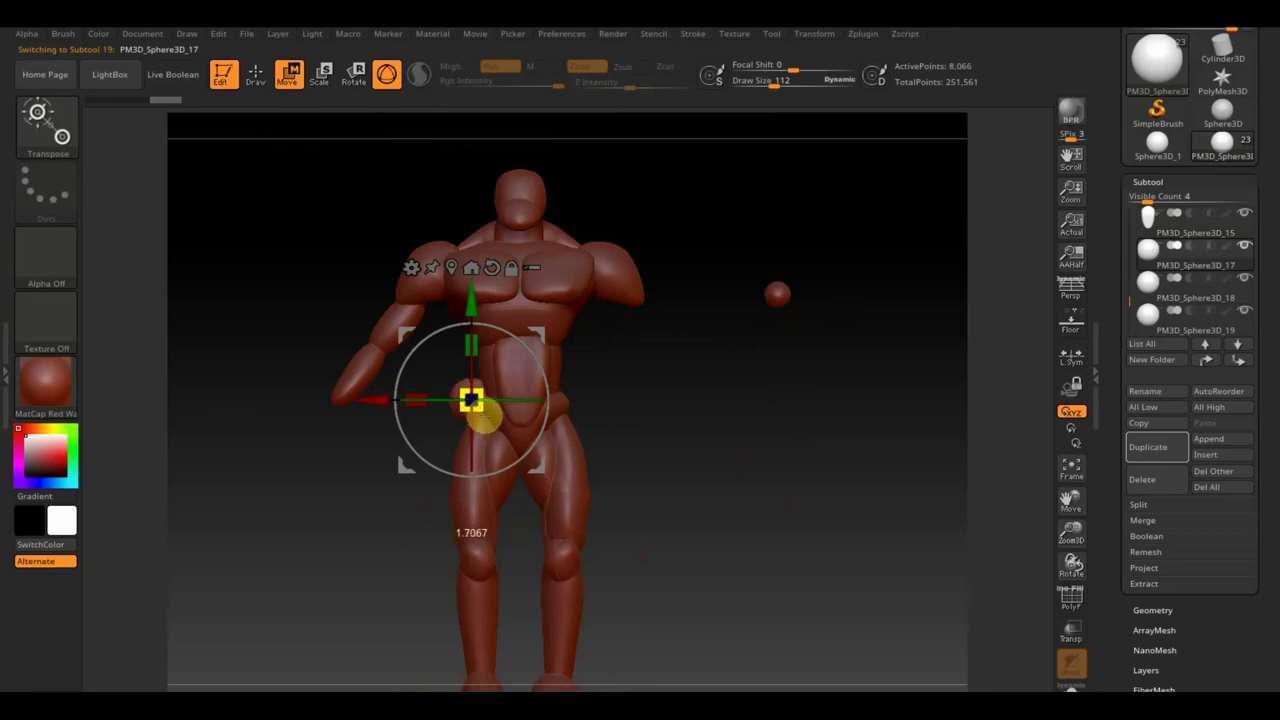
{"action": "mouse_move", "coordinate": [605, 428]}
{"action": "left_mouse_down"}
{"action": "mouse_move", "coordinate": [785, 445]}
{"action": "mouse_move", "coordinate": [663, 480]}
{"action": "left_mouse_up"}
{"action": "mouse_move", "coordinate": [543, 394]}
{"action": "left_mouse_down"}
{"action": "mouse_move", "coordinate": [527, 390]}
{"action": "mouse_move", "coordinate": [672, 386]}
{"action": "mouse_move", "coordinate": [795, 433]}
{"action": "mouse_move", "coordinate": [786, 443]}
{"action": "left_mouse_up"}
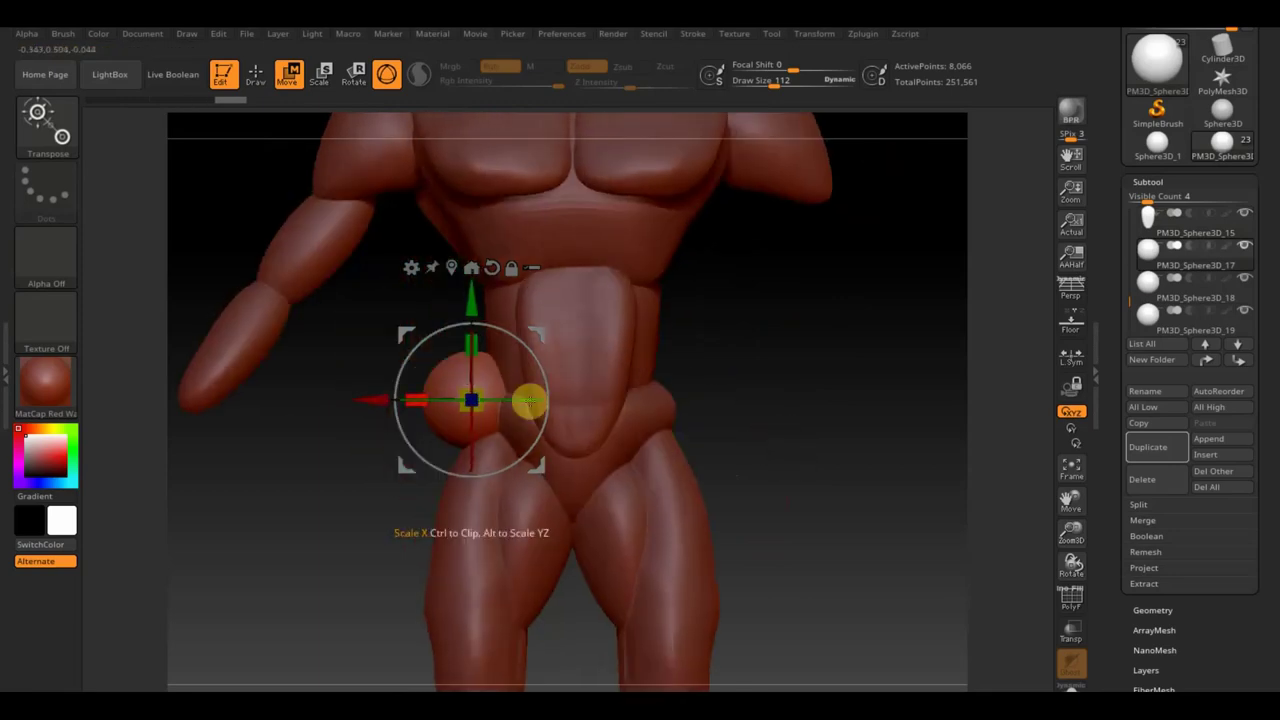
{"action": "left_click_drag", "start_coordinate": [529, 401], "coordinate": [427, 401]}
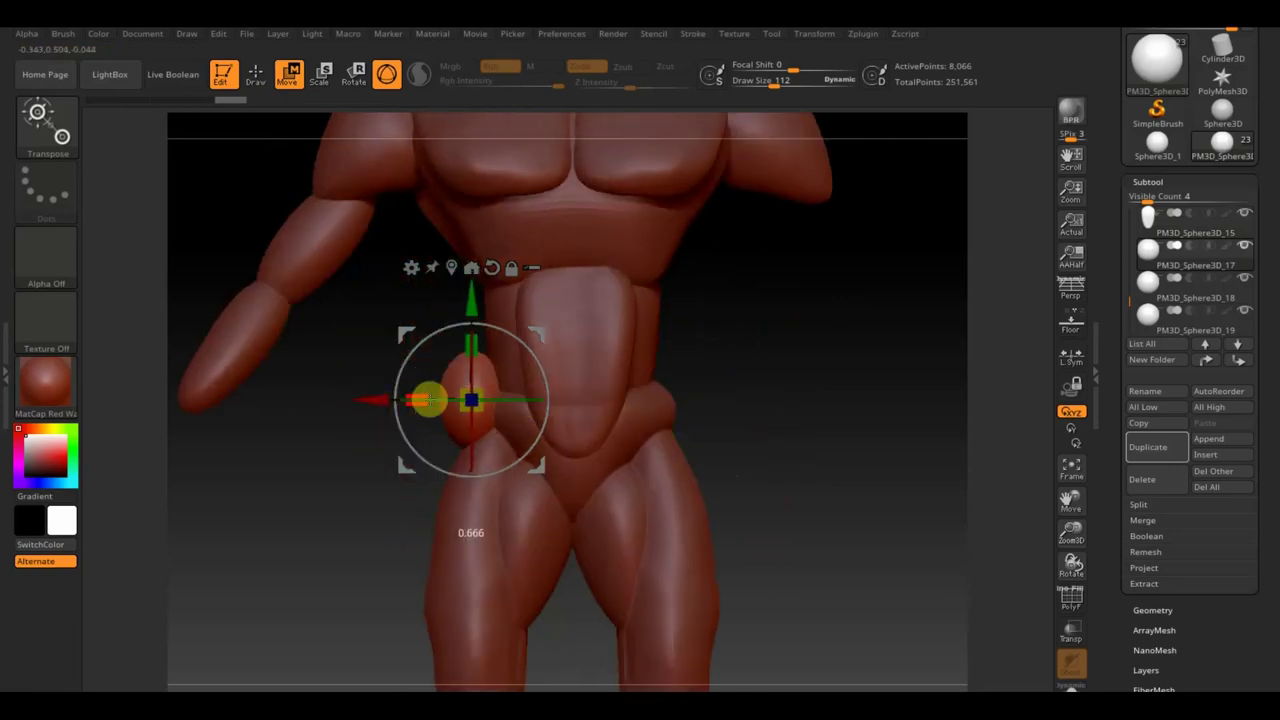
{"action": "left_click", "coordinate": [255, 73]}
Round out the right buttock fuller from a rear three-quarter view.
{"action": "mouse_move", "coordinate": [490, 373]}
{"action": "left_mouse_down"}
{"action": "mouse_move", "coordinate": [449, 434]}
{"action": "mouse_move", "coordinate": [477, 440]}
{"action": "mouse_move", "coordinate": [523, 408]}
{"action": "left_mouse_up"}
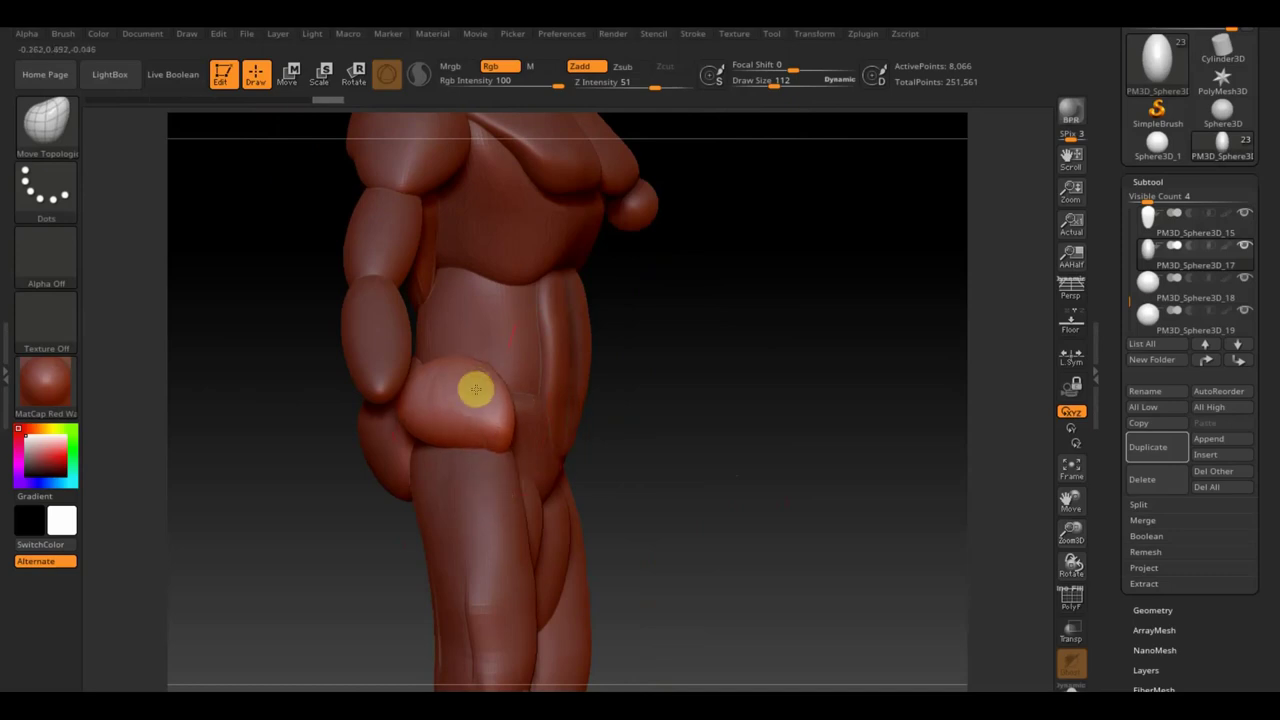
{"action": "mouse_move", "coordinate": [487, 361]}
{"action": "left_mouse_down"}
{"action": "mouse_move", "coordinate": [671, 408]}
{"action": "mouse_move", "coordinate": [723, 403]}
{"action": "left_mouse_up"}
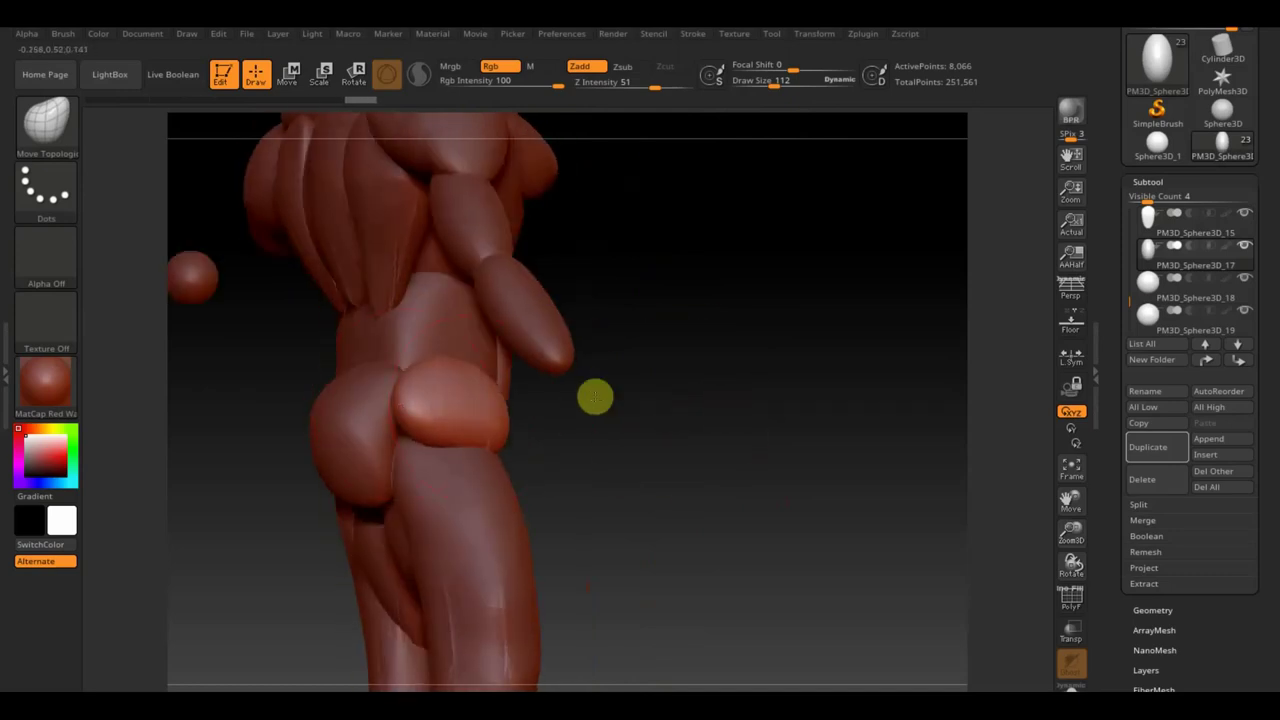
{"action": "left_click_drag", "start_coordinate": [394, 458], "coordinate": [380, 471]}
{"action": "left_click_drag", "start_coordinate": [431, 397], "coordinate": [430, 356]}
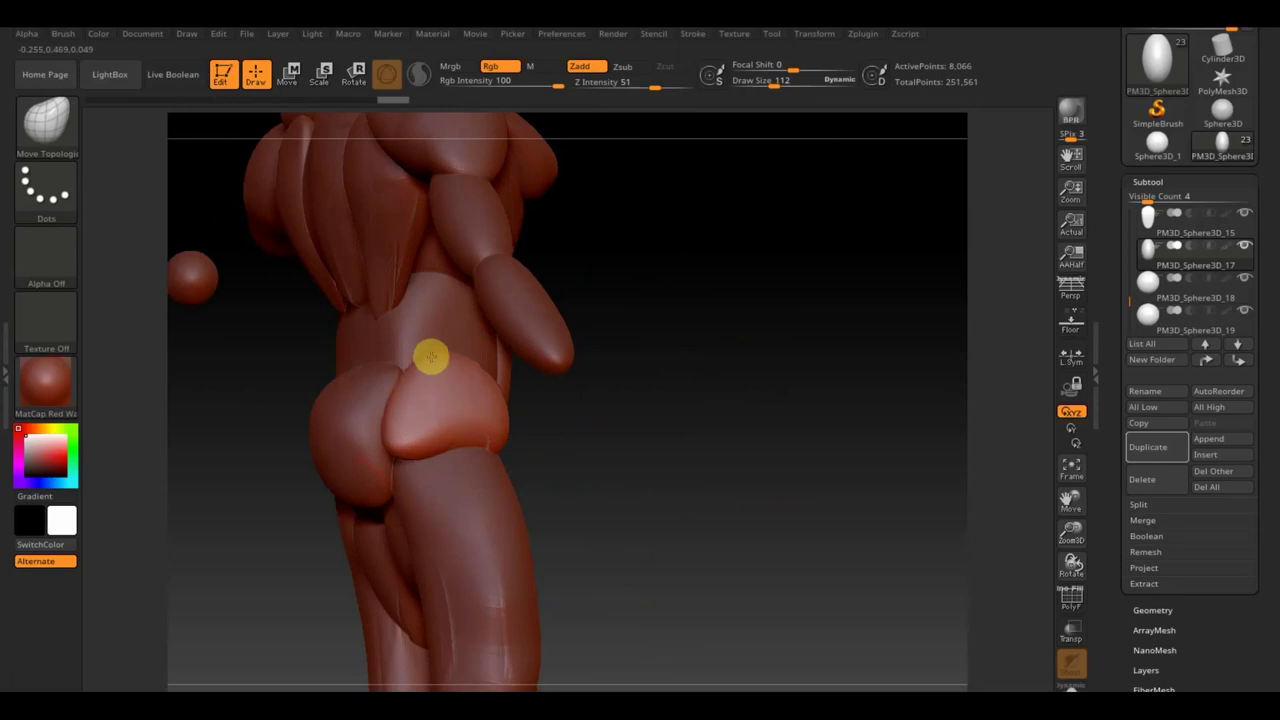
Reshape the hip piece's top edge and blend it into the thigh.
{"action": "left_click_drag", "start_coordinate": [557, 429], "coordinate": [540, 460]}
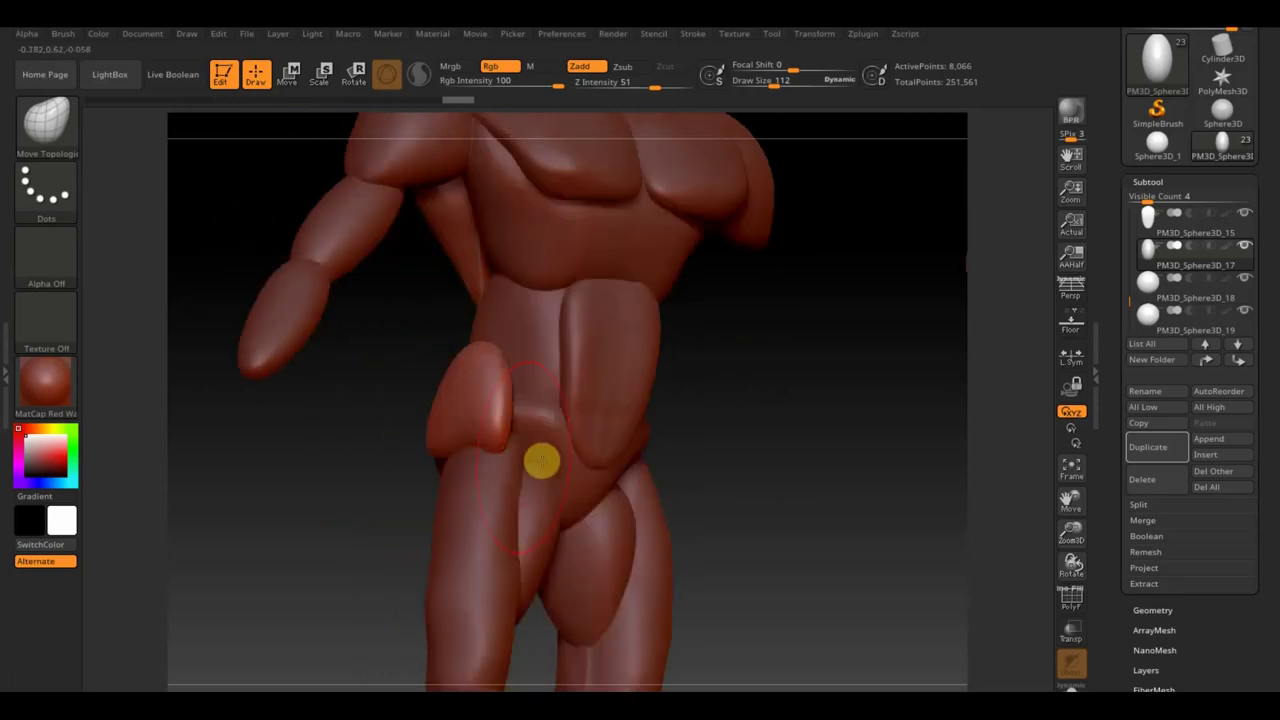
{"action": "left_click_drag", "start_coordinate": [447, 463], "coordinate": [520, 404]}
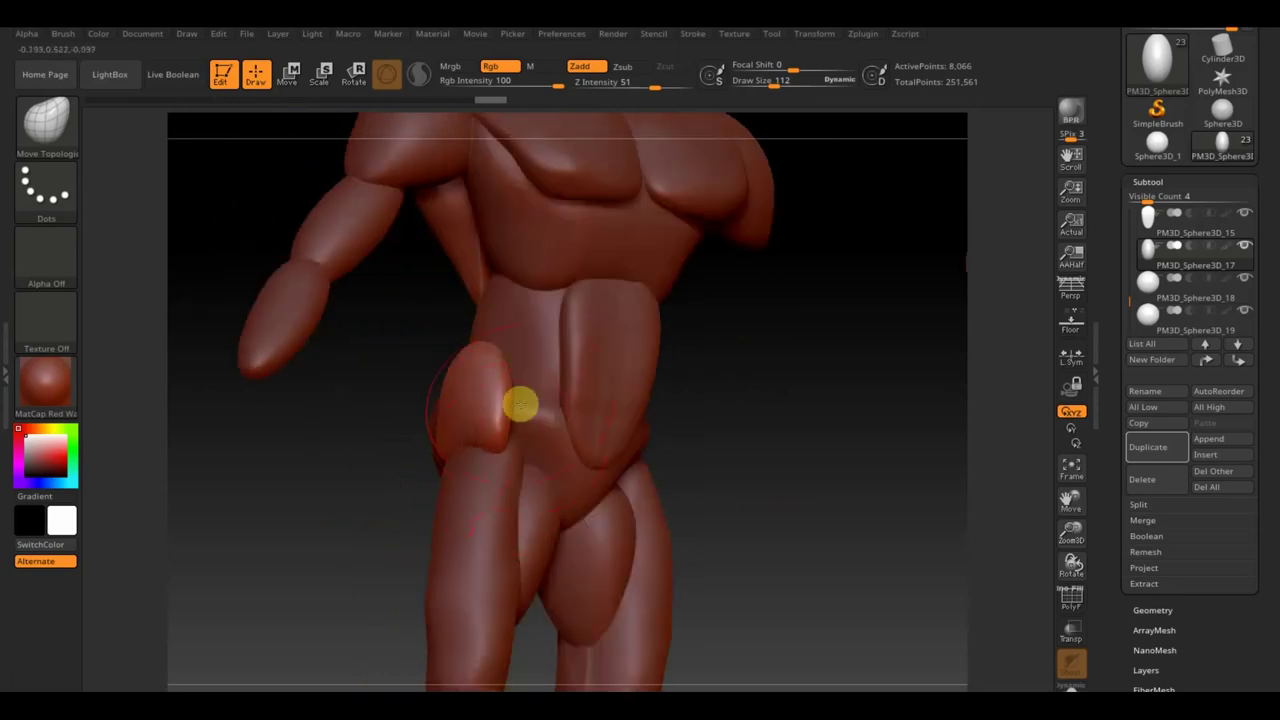
{"action": "left_click_drag", "start_coordinate": [640, 436], "coordinate": [771, 459], "text": "shift"}
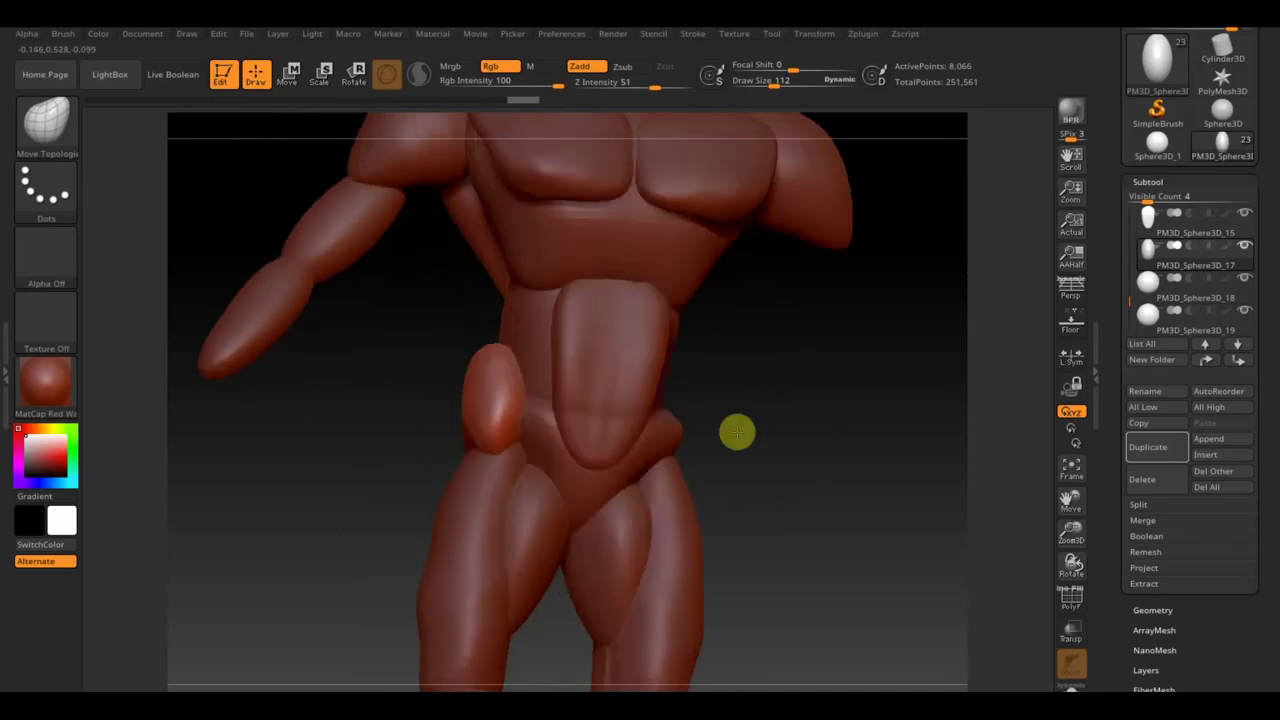
{"action": "mouse_move", "coordinate": [540, 431]}
{"action": "left_mouse_down"}
{"action": "mouse_move", "coordinate": [528, 411]}
{"action": "mouse_move", "coordinate": [511, 431]}
{"action": "left_mouse_up"}
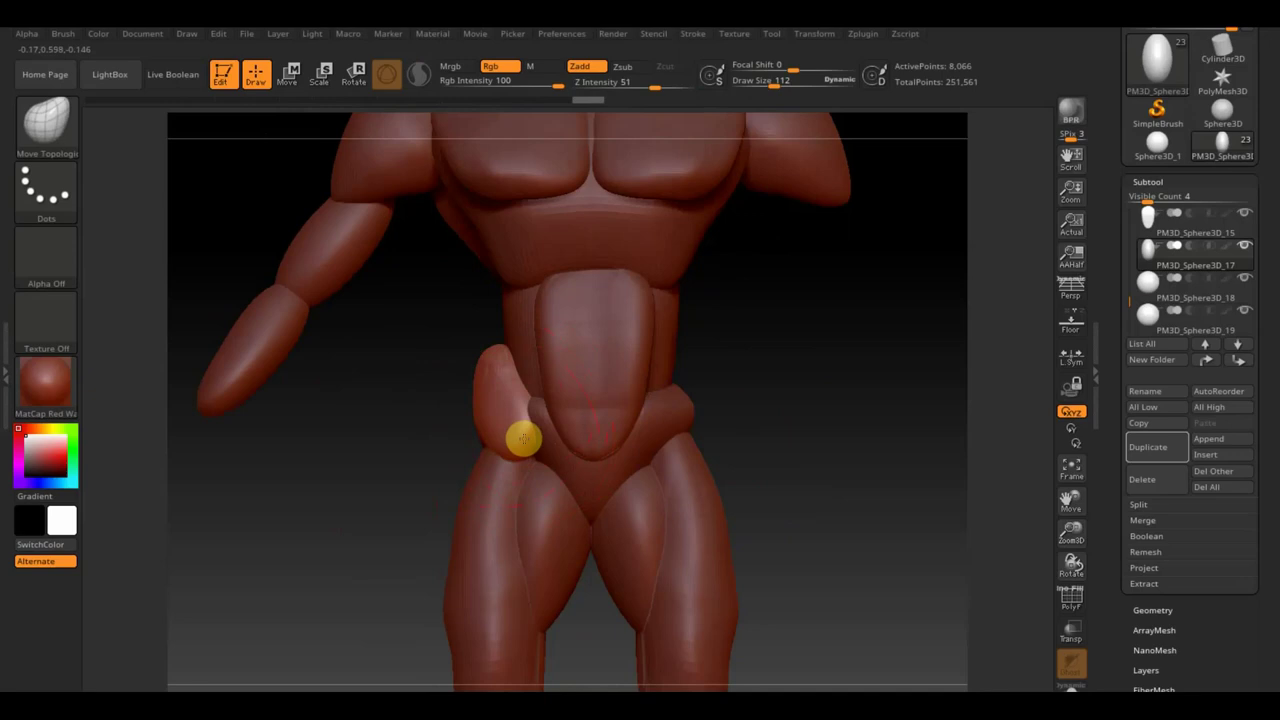
{"action": "left_click_drag", "start_coordinate": [700, 455], "coordinate": [817, 446]}
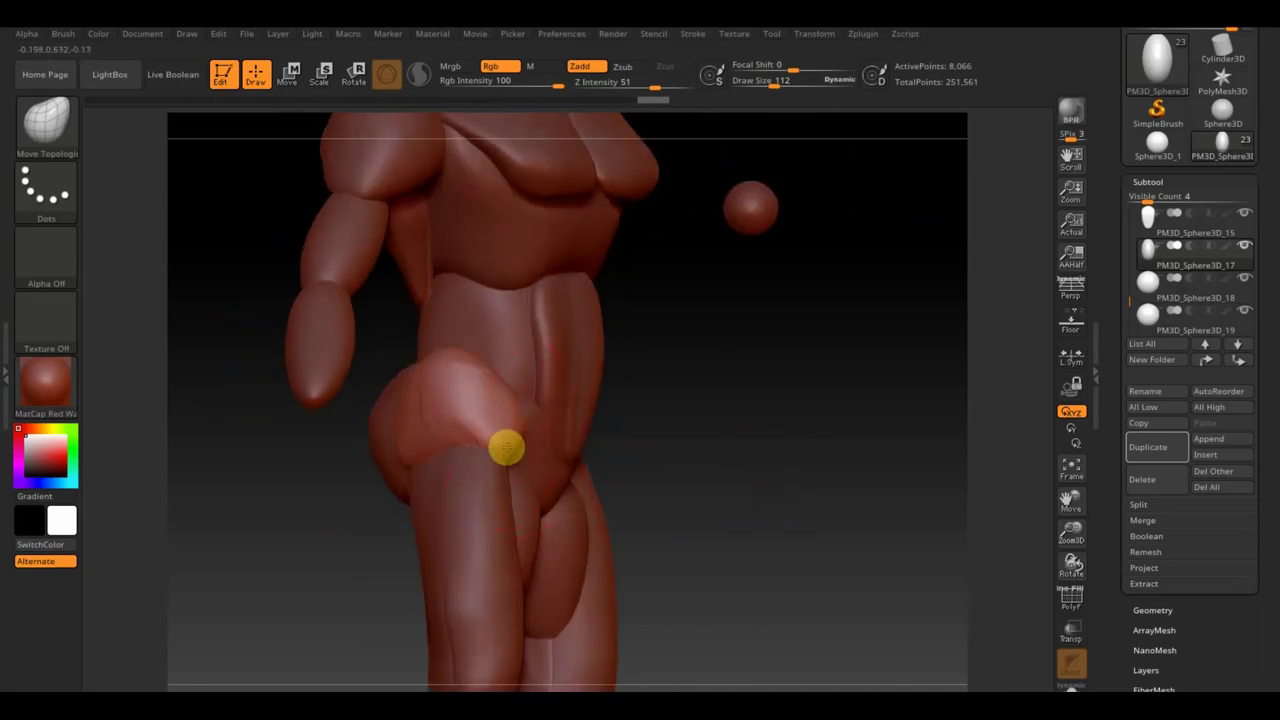
{"action": "mouse_move", "coordinate": [483, 424]}
{"action": "left_mouse_down"}
{"action": "mouse_move", "coordinate": [401, 463]}
{"action": "mouse_move", "coordinate": [434, 437]}
{"action": "left_mouse_up"}
{"action": "mouse_move", "coordinate": [466, 369]}
{"action": "left_mouse_down"}
{"action": "mouse_move", "coordinate": [447, 349]}
{"action": "mouse_move", "coordinate": [457, 423]}
{"action": "left_mouse_up"}
{"action": "mouse_move", "coordinate": [734, 414]}
{"action": "left_mouse_down"}
{"action": "mouse_move", "coordinate": [703, 434]}
{"action": "mouse_move", "coordinate": [757, 437]}
{"action": "left_mouse_up"}
Mirror And Weld the hip piece onto the figure's other side.
{"action": "left_click", "coordinate": [1160, 610]}
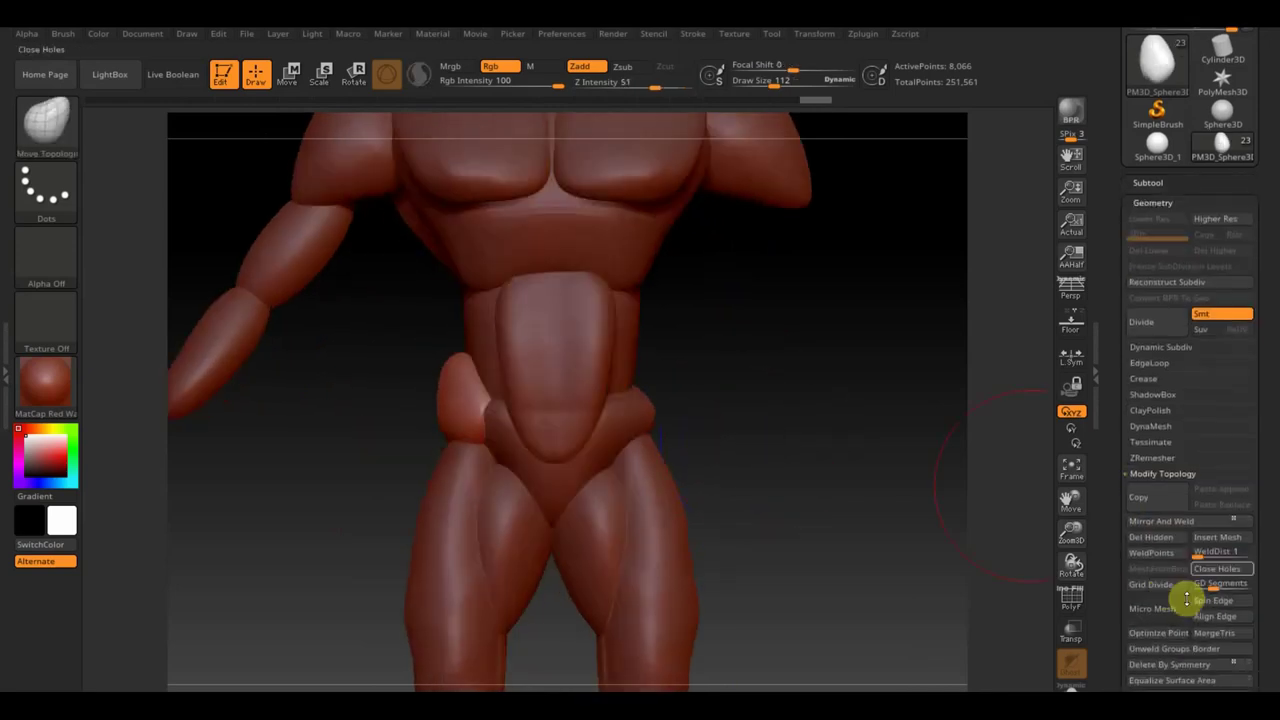
{"action": "left_click", "coordinate": [1188, 523]}
{"action": "mouse_move", "coordinate": [871, 517]}
{"action": "left_mouse_down", "text": "alt"}
{"action": "mouse_move", "coordinate": [809, 420]}
{"action": "mouse_move", "coordinate": [817, 505]}
{"action": "left_mouse_up", "text": "alt"}
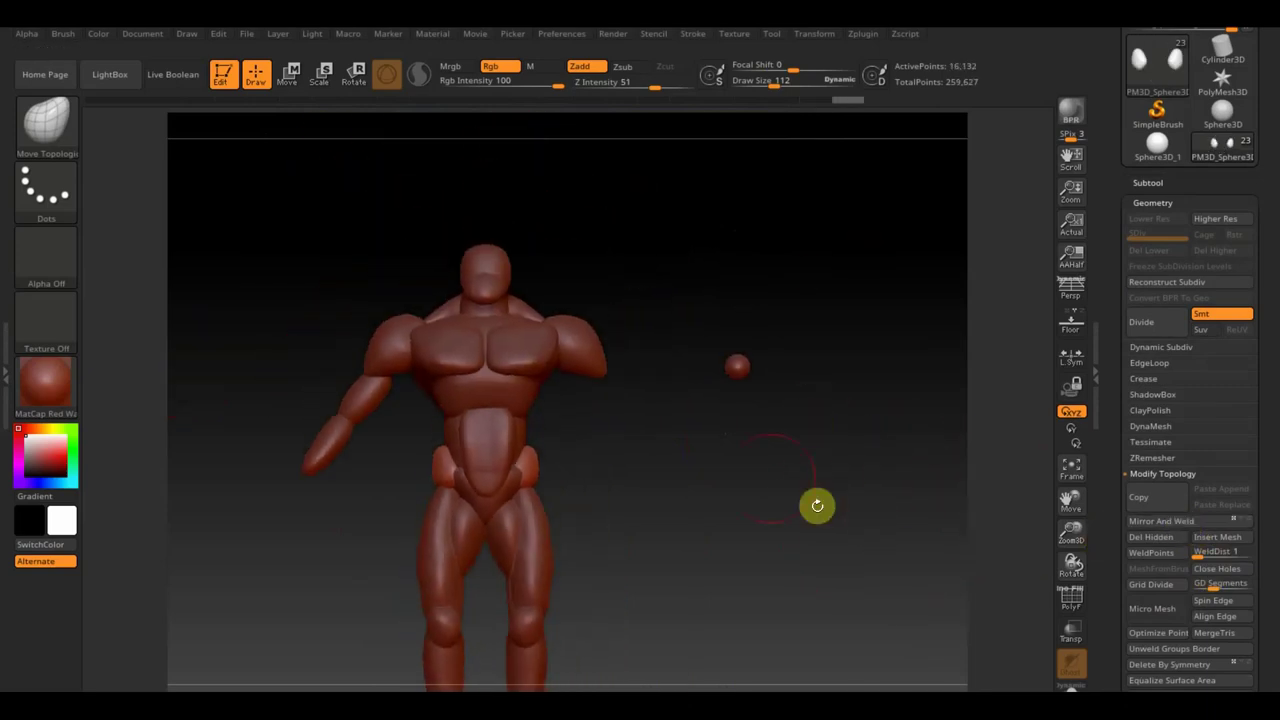
Mirror And Weld the upper arm and forearm onto the right side.
{"action": "left_click", "coordinate": [362, 402], "text": "alt"}
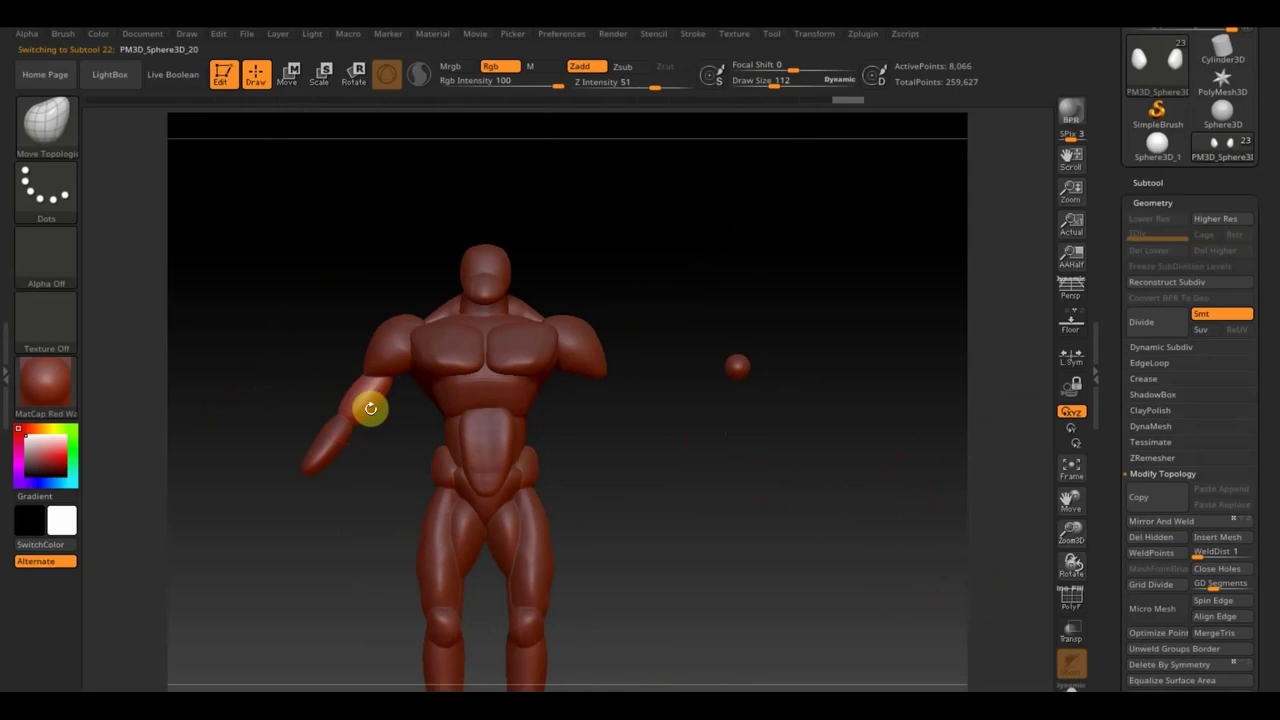
{"action": "left_click", "coordinate": [1155, 521]}
{"action": "left_click", "coordinate": [335, 457], "text": "alt"}
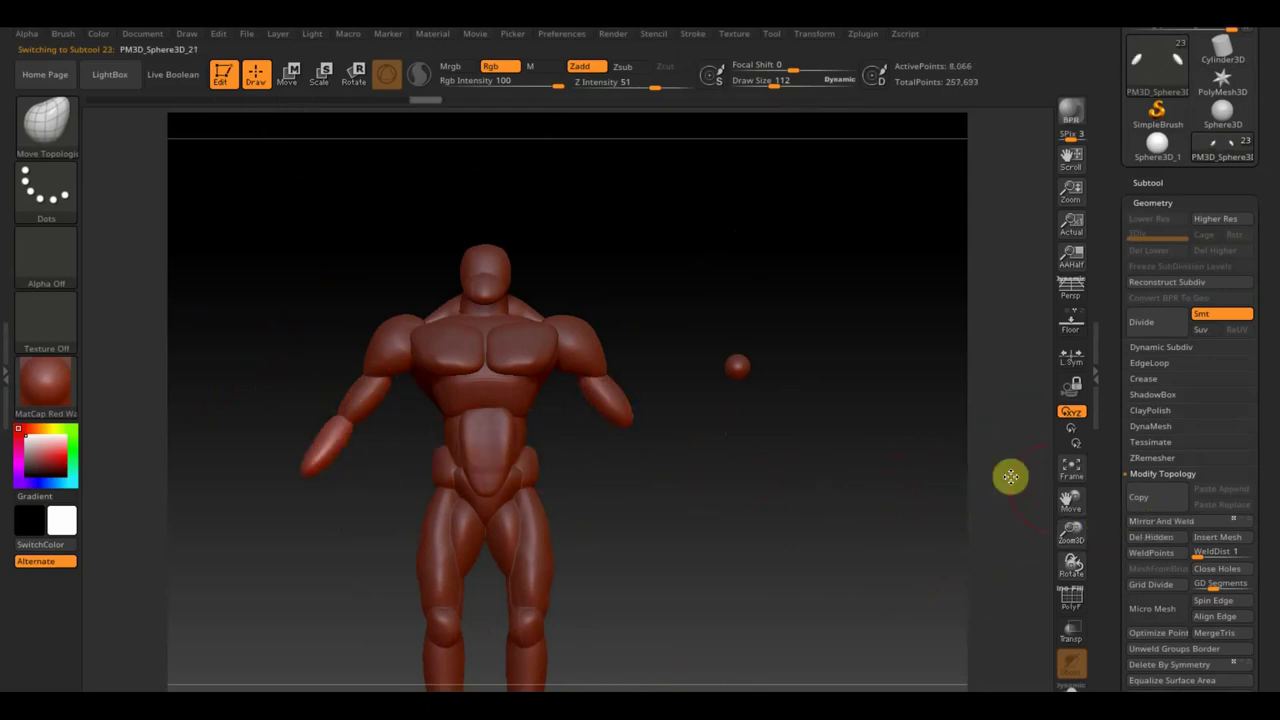
{"action": "left_click", "coordinate": [1150, 528]}
{"action": "mouse_move", "coordinate": [800, 563]}
{"action": "left_mouse_down", "text": "alt"}
{"action": "mouse_move", "coordinate": [790, 512]}
{"action": "mouse_move", "coordinate": [800, 529]}
{"action": "mouse_move", "coordinate": [826, 489]}
{"action": "mouse_move", "coordinate": [843, 506]}
{"action": "mouse_move", "coordinate": [891, 507]}
{"action": "mouse_move", "coordinate": [846, 514]}
{"action": "left_mouse_up", "text": "alt"}
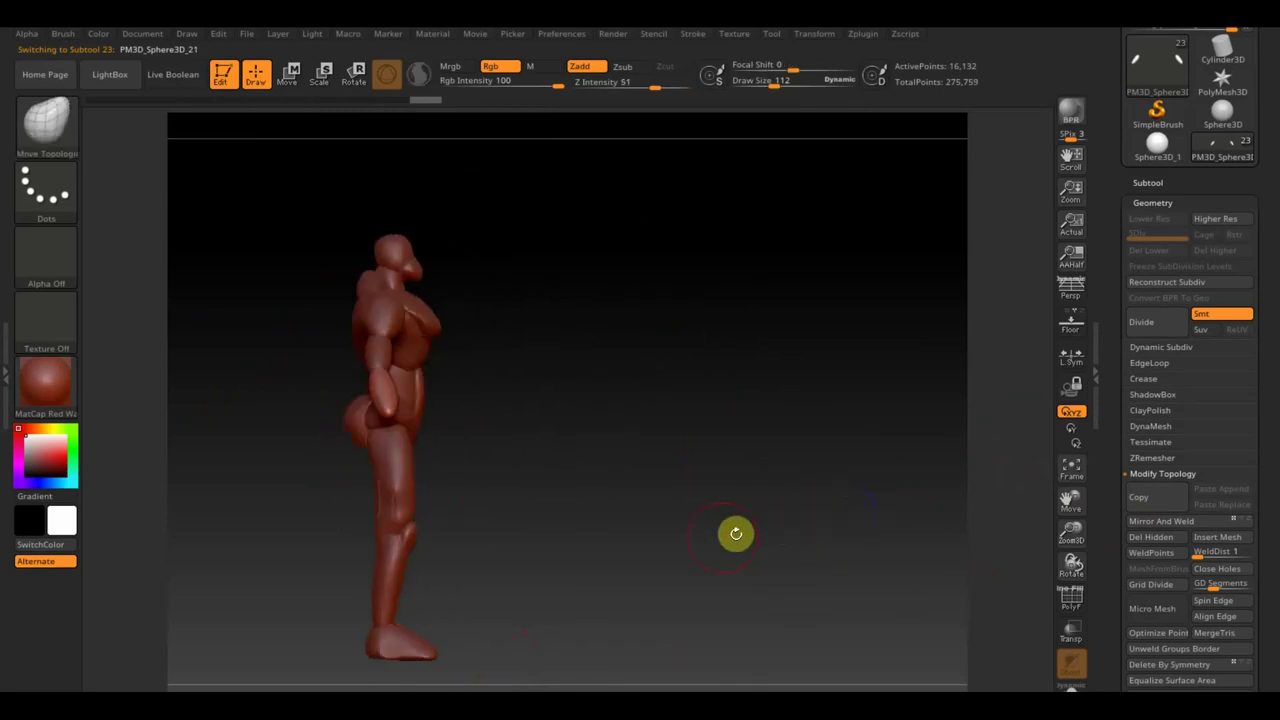
{"action": "mouse_move", "coordinate": [719, 535]}
{"action": "left_mouse_down"}
{"action": "mouse_move", "coordinate": [746, 500]}
{"action": "mouse_move", "coordinate": [734, 503]}
{"action": "mouse_move", "coordinate": [799, 475]}
{"action": "mouse_move", "coordinate": [906, 477]}
{"action": "mouse_move", "coordinate": [809, 500]}
{"action": "left_mouse_up"}
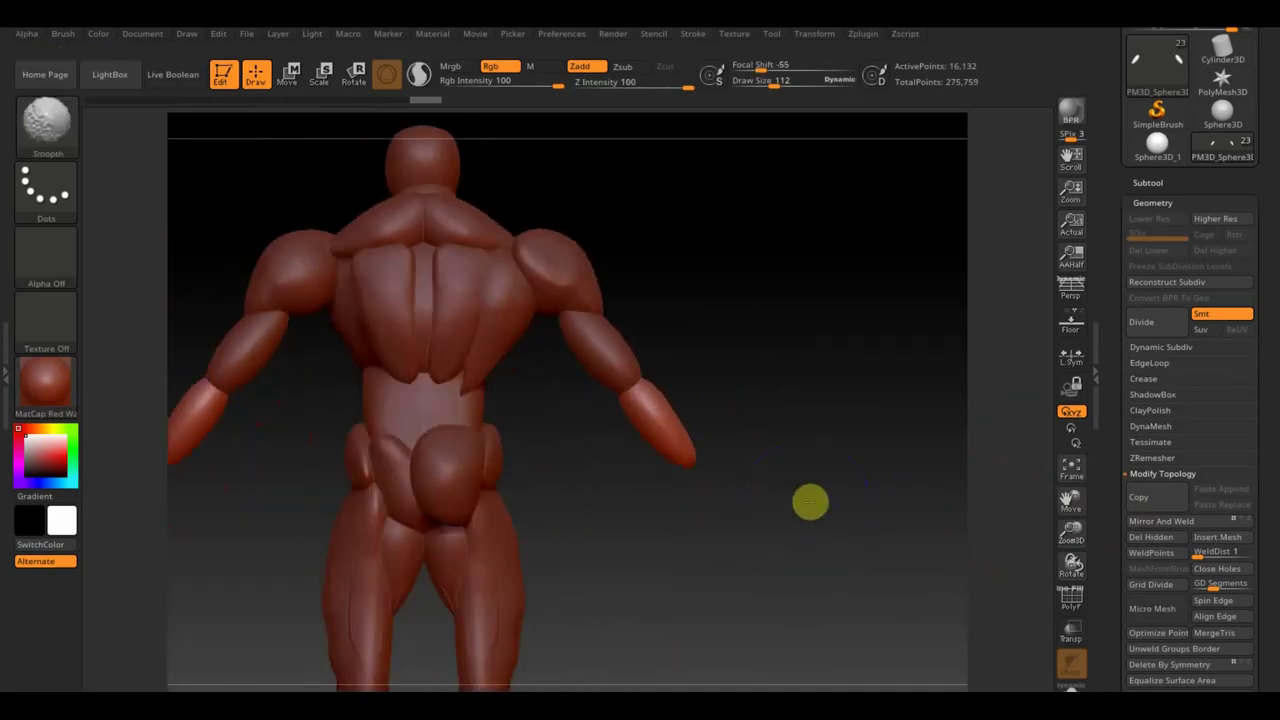
Mirror the buttock into two lobes and pull them rounder and lower with Move Topological.
{"action": "left_click", "coordinate": [469, 478], "text": "alt"}
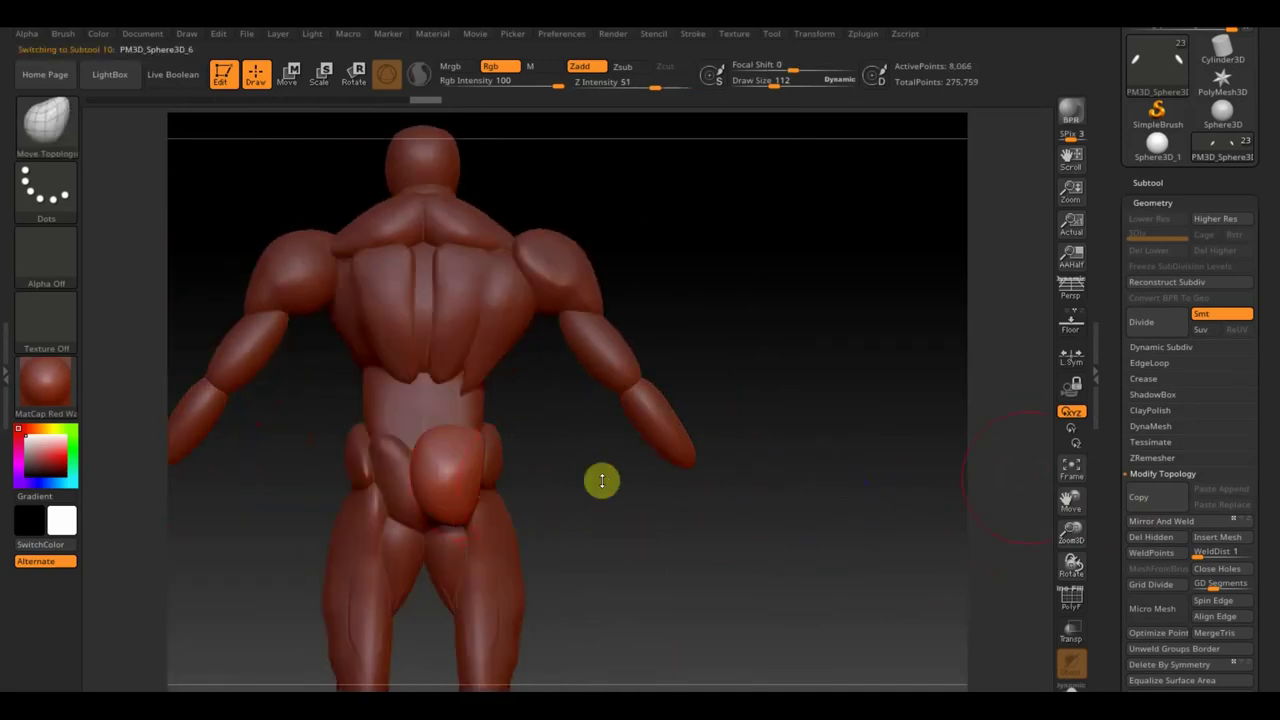
{"action": "left_click", "coordinate": [1161, 521]}
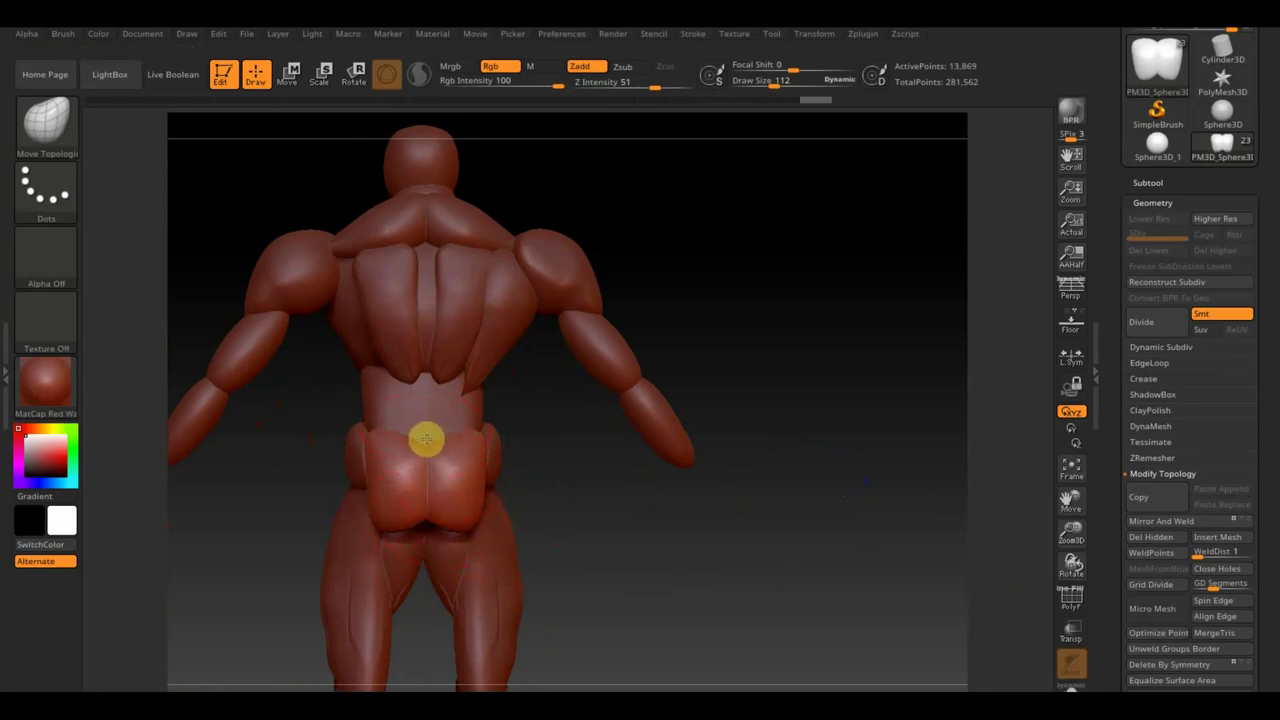
{"action": "left_click_drag", "start_coordinate": [597, 514], "coordinate": [520, 500]}
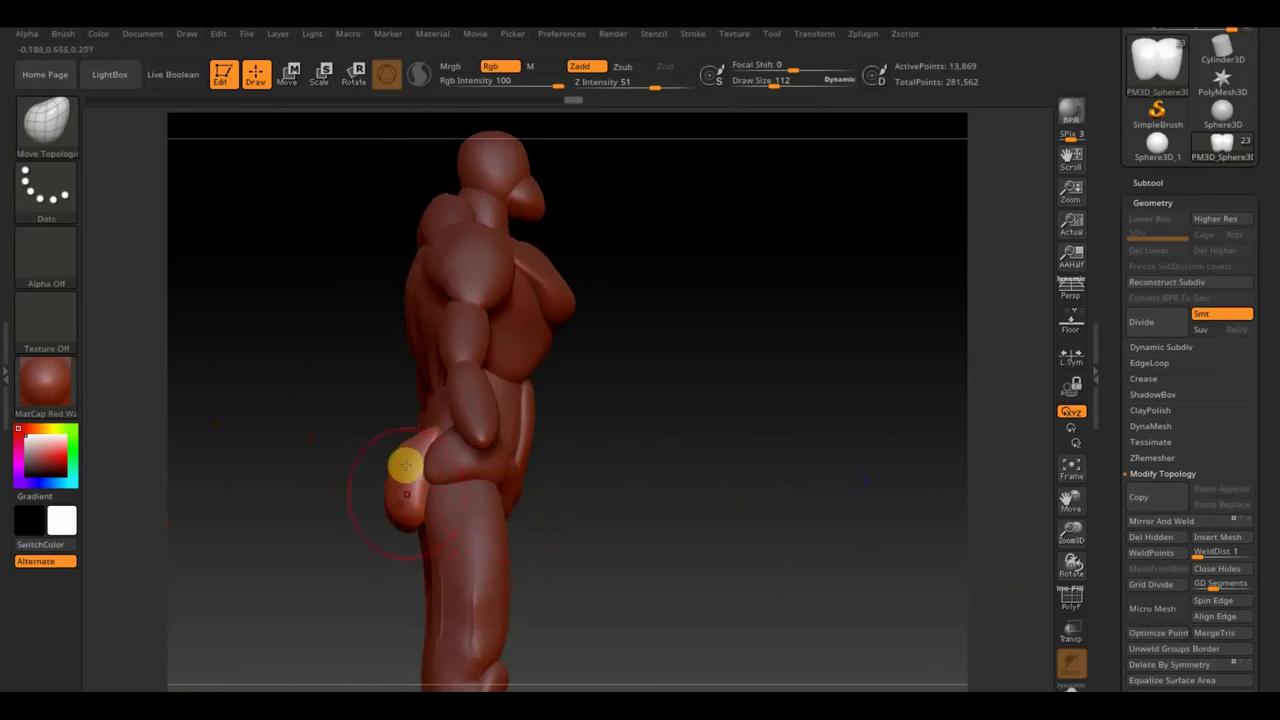
{"action": "left_click_drag", "start_coordinate": [405, 465], "coordinate": [409, 523]}
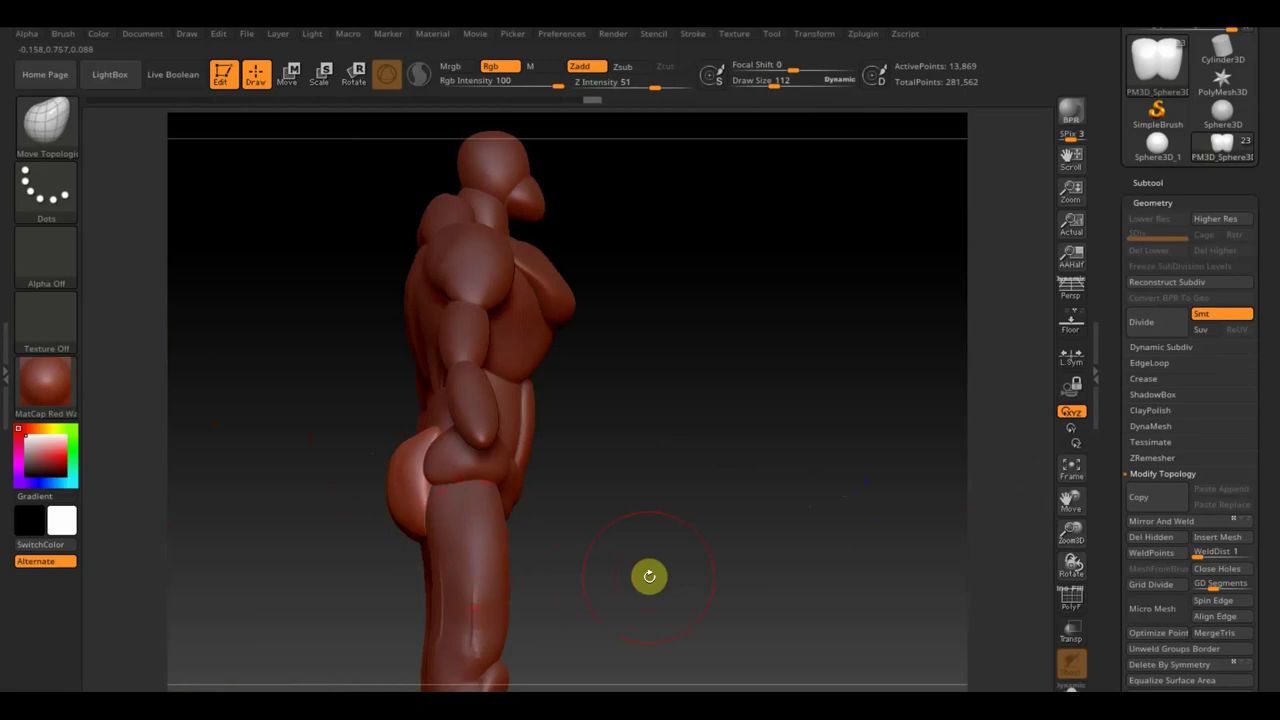
{"action": "left_click_drag", "start_coordinate": [649, 574], "coordinate": [646, 580]}
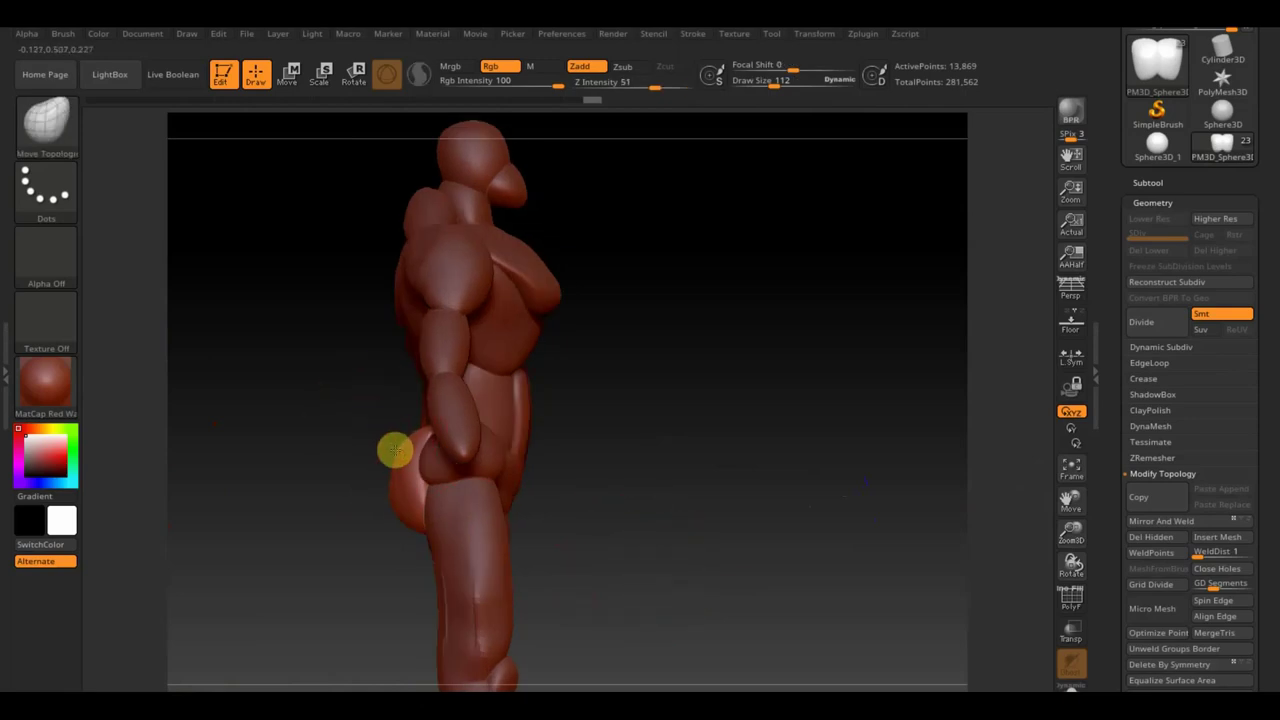
{"action": "left_click_drag", "start_coordinate": [545, 500], "coordinate": [700, 526]}
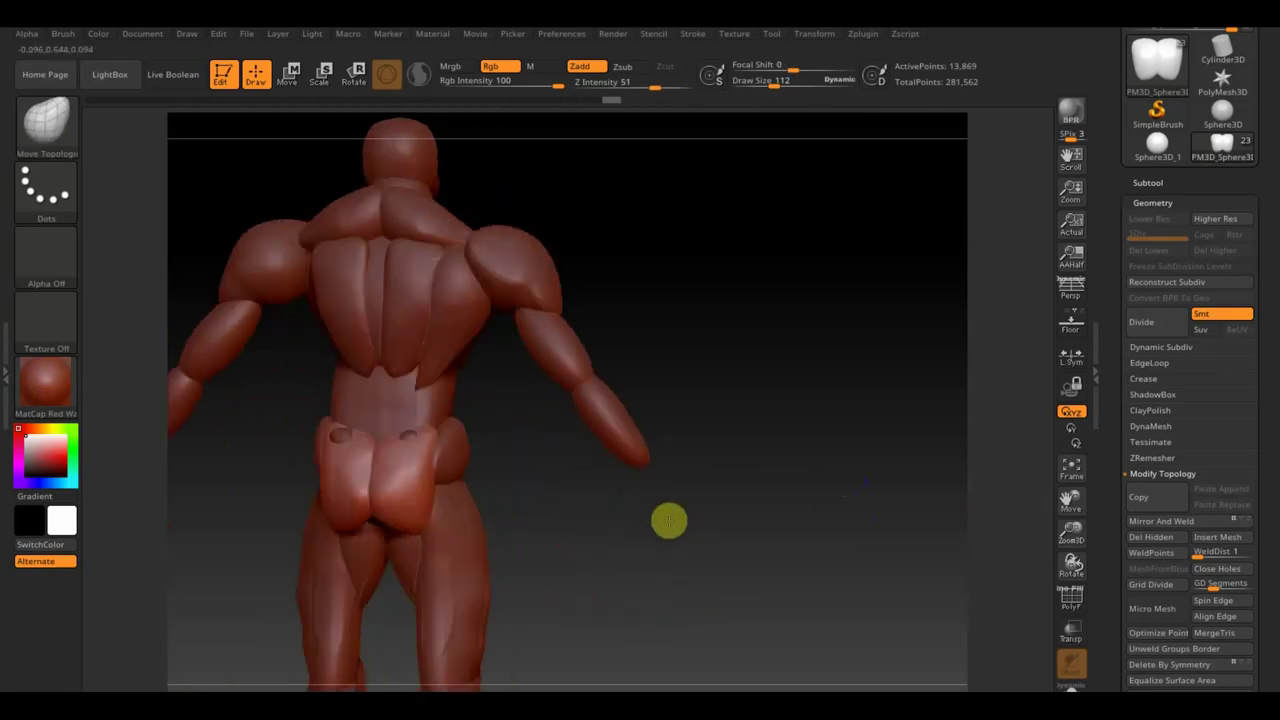
{"action": "left_click_drag", "start_coordinate": [415, 510], "coordinate": [410, 432]}
{"action": "mouse_move", "coordinate": [573, 521]}
{"action": "left_mouse_down"}
{"action": "mouse_move", "coordinate": [657, 583]}
{"action": "mouse_move", "coordinate": [601, 581]}
{"action": "mouse_move", "coordinate": [603, 506]}
{"action": "mouse_move", "coordinate": [591, 546]}
{"action": "left_mouse_up"}
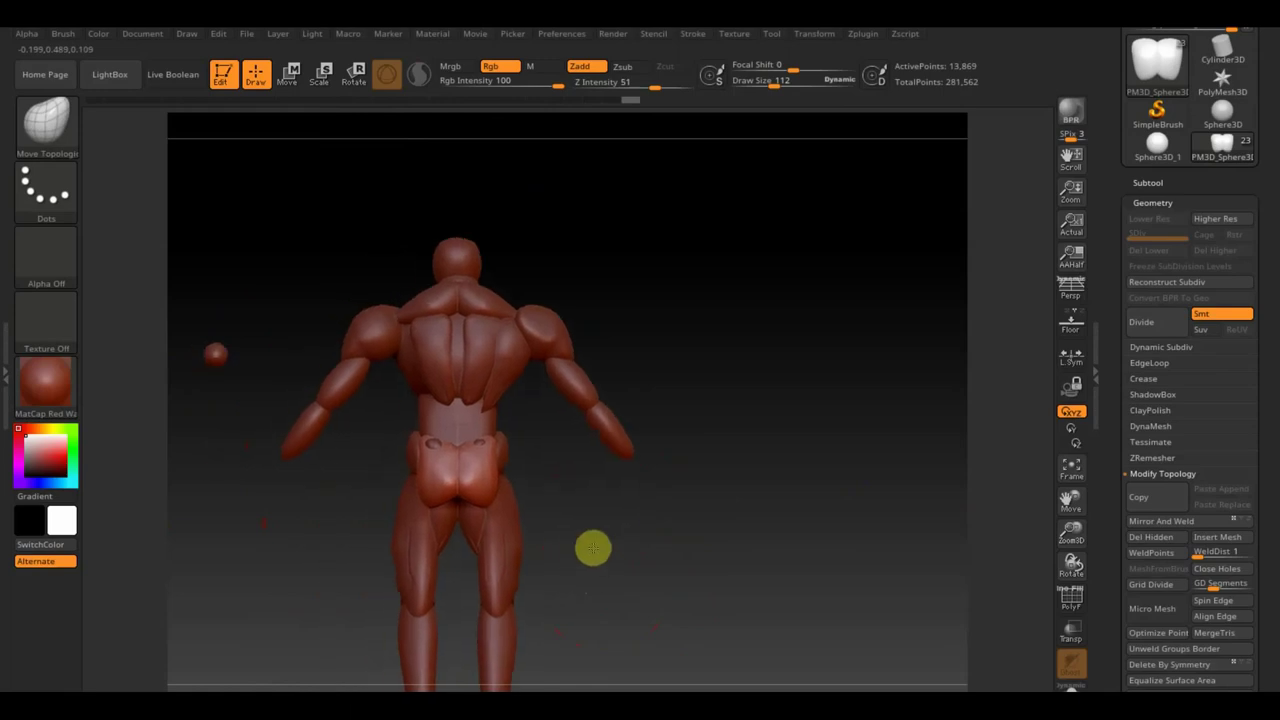
Select another body piece and Mirror And Weld it across the figure.
{"action": "left_click", "coordinate": [502, 464], "text": "alt"}
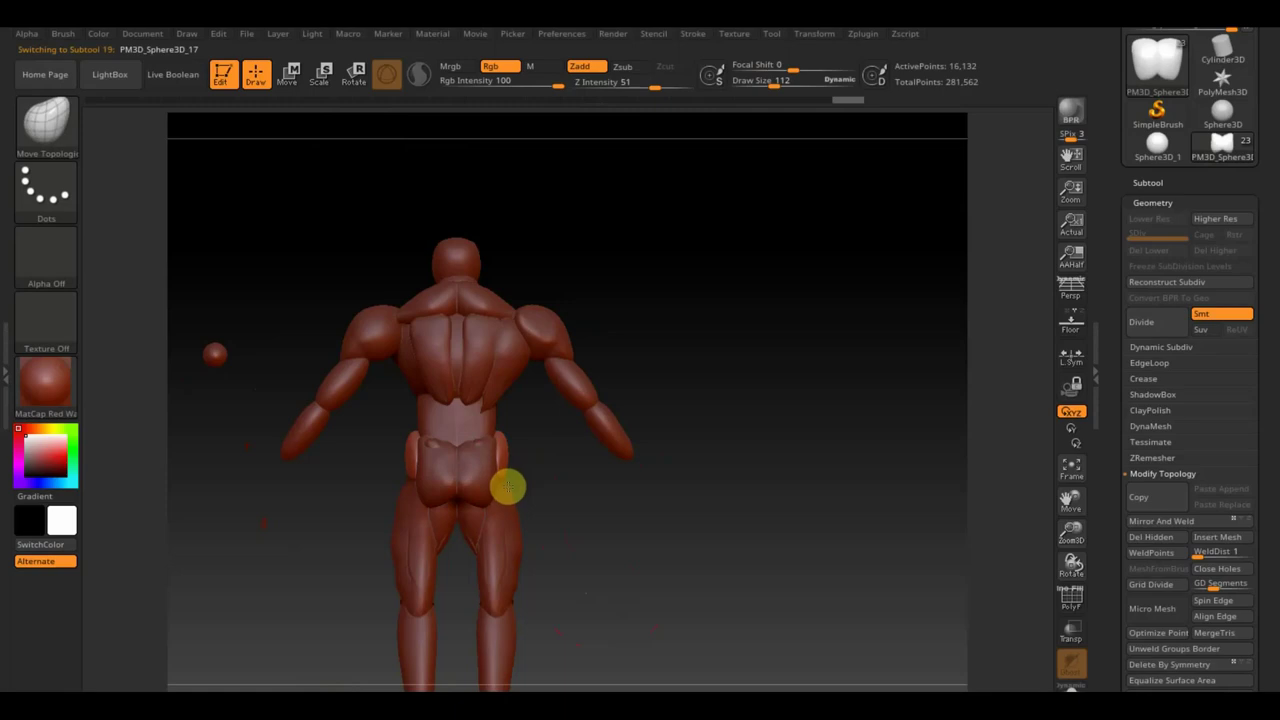
{"action": "mouse_move", "coordinate": [528, 489]}
{"action": "left_mouse_down"}
{"action": "mouse_move", "coordinate": [494, 483]}
{"action": "mouse_move", "coordinate": [586, 537]}
{"action": "mouse_move", "coordinate": [522, 463]}
{"action": "left_mouse_up"}
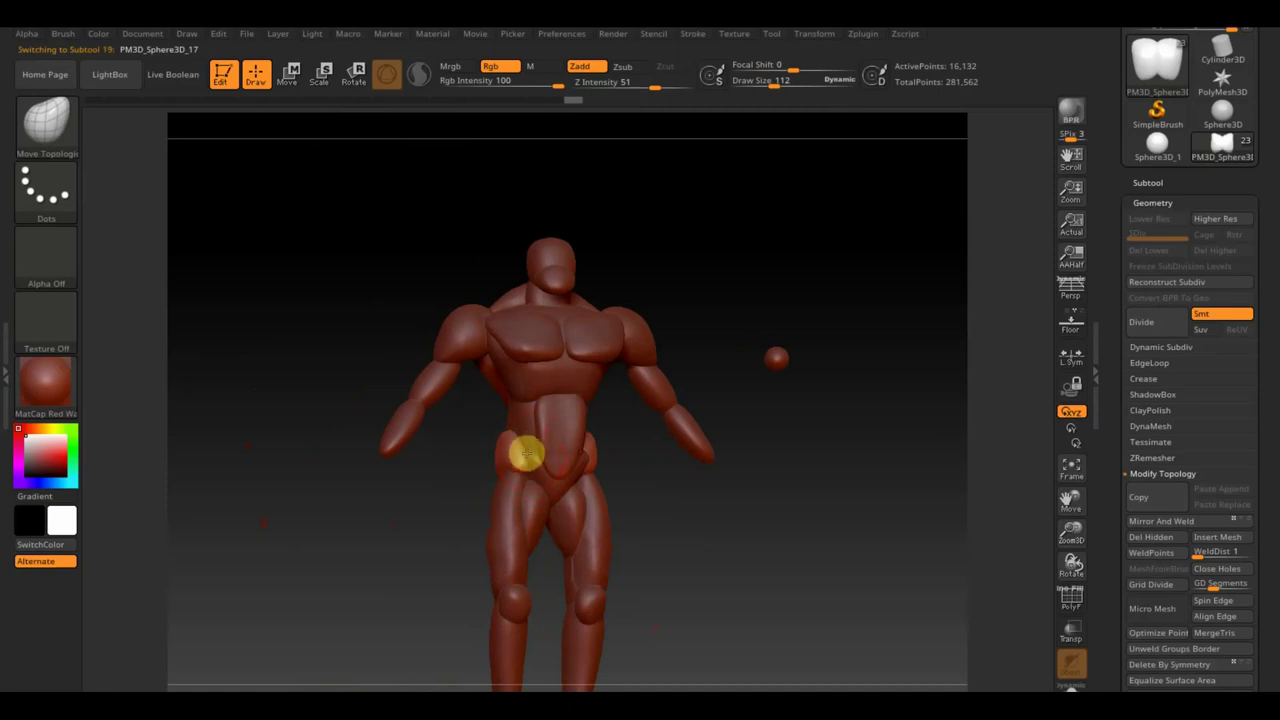
{"action": "mouse_move", "coordinate": [528, 455]}
{"action": "left_mouse_down"}
{"action": "mouse_move", "coordinate": [823, 531]}
{"action": "mouse_move", "coordinate": [708, 503]}
{"action": "mouse_move", "coordinate": [742, 446]}
{"action": "mouse_move", "coordinate": [740, 420]}
{"action": "left_mouse_up"}
{"action": "left_click", "coordinate": [482, 401], "text": "alt"}
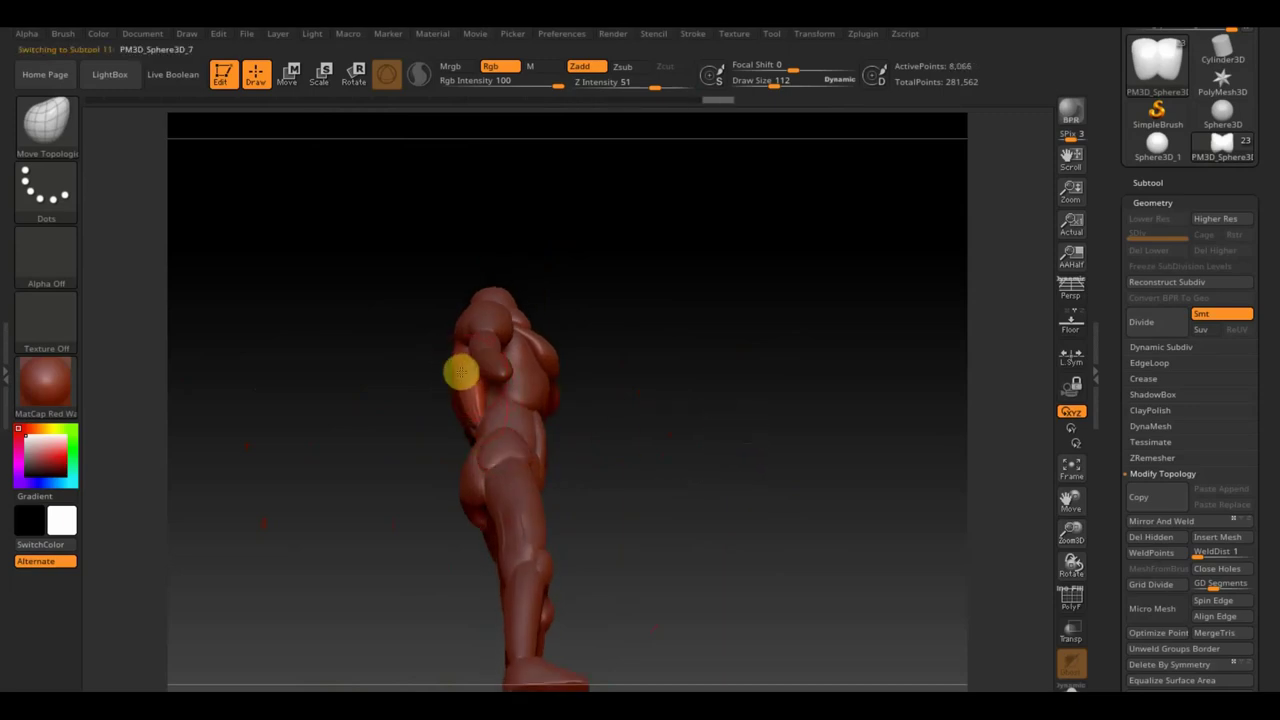
{"action": "mouse_move", "coordinate": [666, 386]}
{"action": "left_mouse_down"}
{"action": "mouse_move", "coordinate": [623, 429]}
{"action": "mouse_move", "coordinate": [617, 420]}
{"action": "mouse_move", "coordinate": [726, 435]}
{"action": "mouse_move", "coordinate": [666, 437]}
{"action": "mouse_move", "coordinate": [689, 483]}
{"action": "left_mouse_up"}
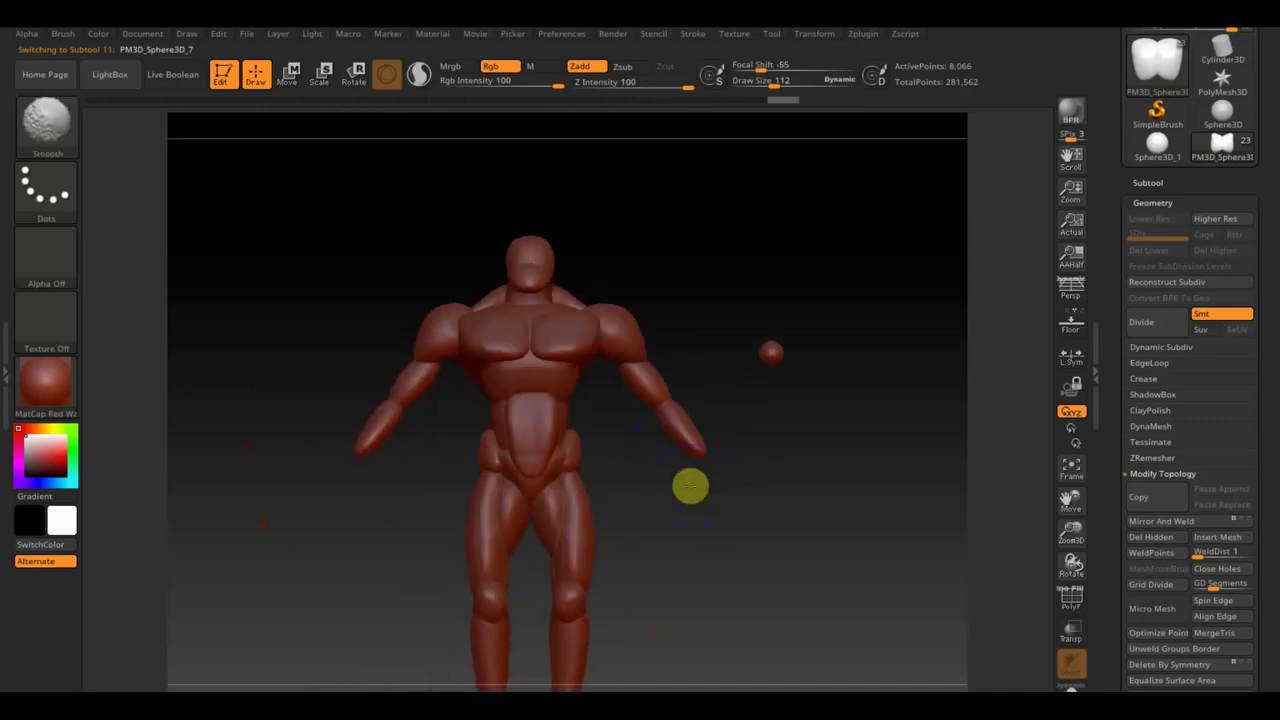
{"action": "left_click", "coordinate": [1162, 524]}
{"action": "mouse_move", "coordinate": [830, 519]}
{"action": "left_mouse_down"}
{"action": "mouse_move", "coordinate": [897, 514]}
{"action": "mouse_move", "coordinate": [674, 523]}
{"action": "mouse_move", "coordinate": [686, 583]}
{"action": "mouse_move", "coordinate": [680, 541]}
{"action": "mouse_move", "coordinate": [666, 566]}
{"action": "mouse_move", "coordinate": [717, 574]}
{"action": "mouse_move", "coordinate": [577, 547]}
{"action": "mouse_move", "coordinate": [660, 540]}
{"action": "left_mouse_up"}
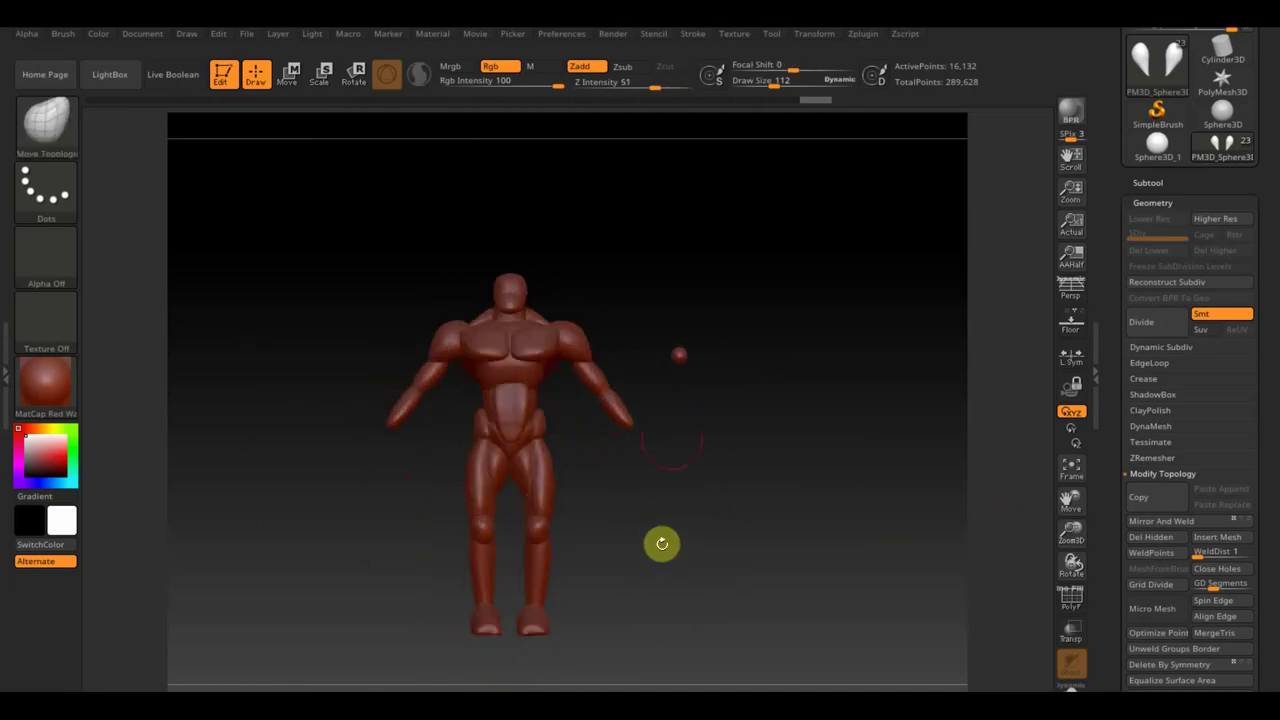
Place the small sphere at the back of the left lower leg, narrowed to about 0.83 Scale X.
{"action": "left_click", "coordinate": [683, 366], "text": "alt"}
{"action": "left_click", "coordinate": [288, 73]}
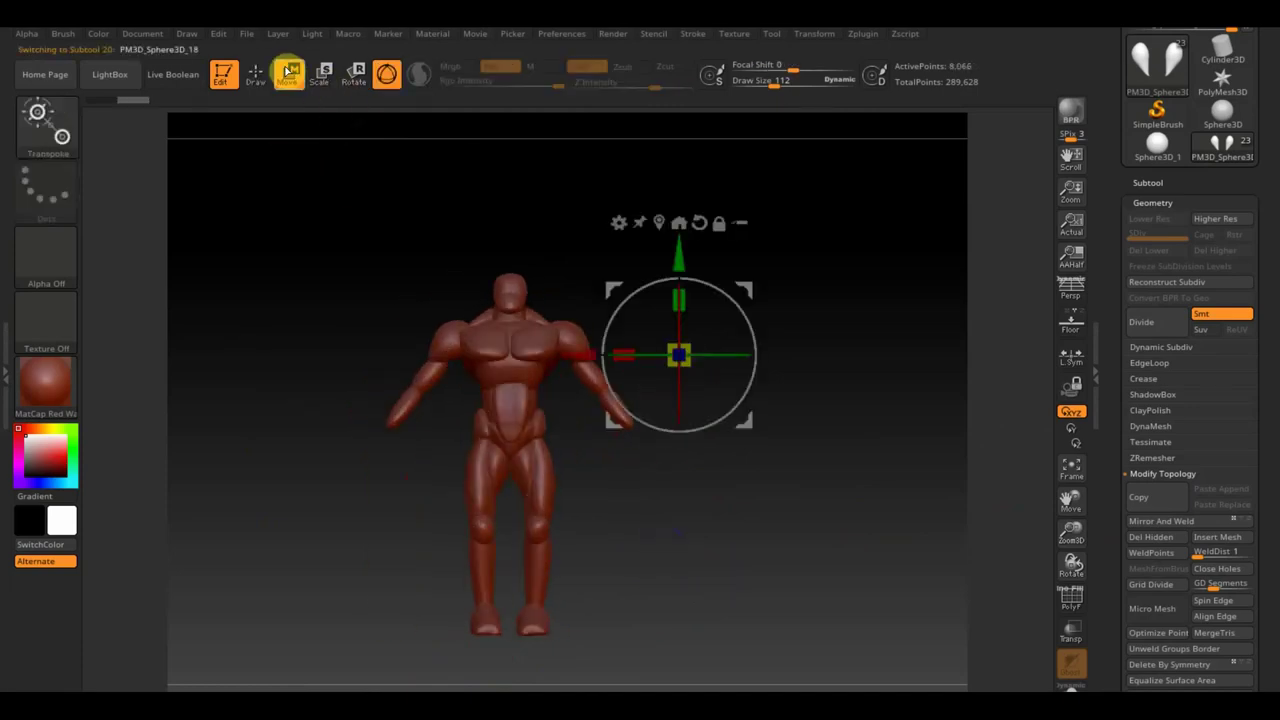
{"action": "mouse_move", "coordinate": [752, 286]}
{"action": "left_mouse_down"}
{"action": "mouse_move", "coordinate": [548, 418]}
{"action": "mouse_move", "coordinate": [543, 491]}
{"action": "left_mouse_up"}
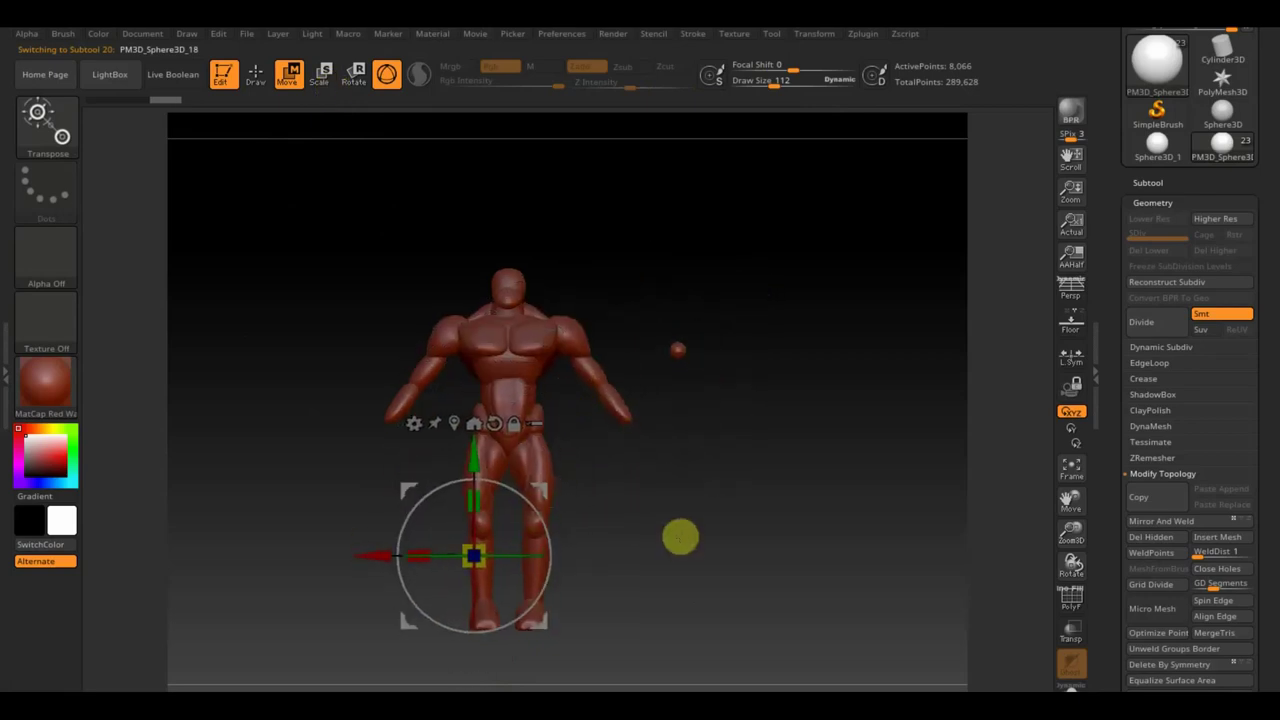
{"action": "scroll", "coordinate": [680, 534], "scroll_direction": "up", "scroll_amount": 5}
{"action": "left_click_drag", "start_coordinate": [480, 566], "coordinate": [503, 580]}
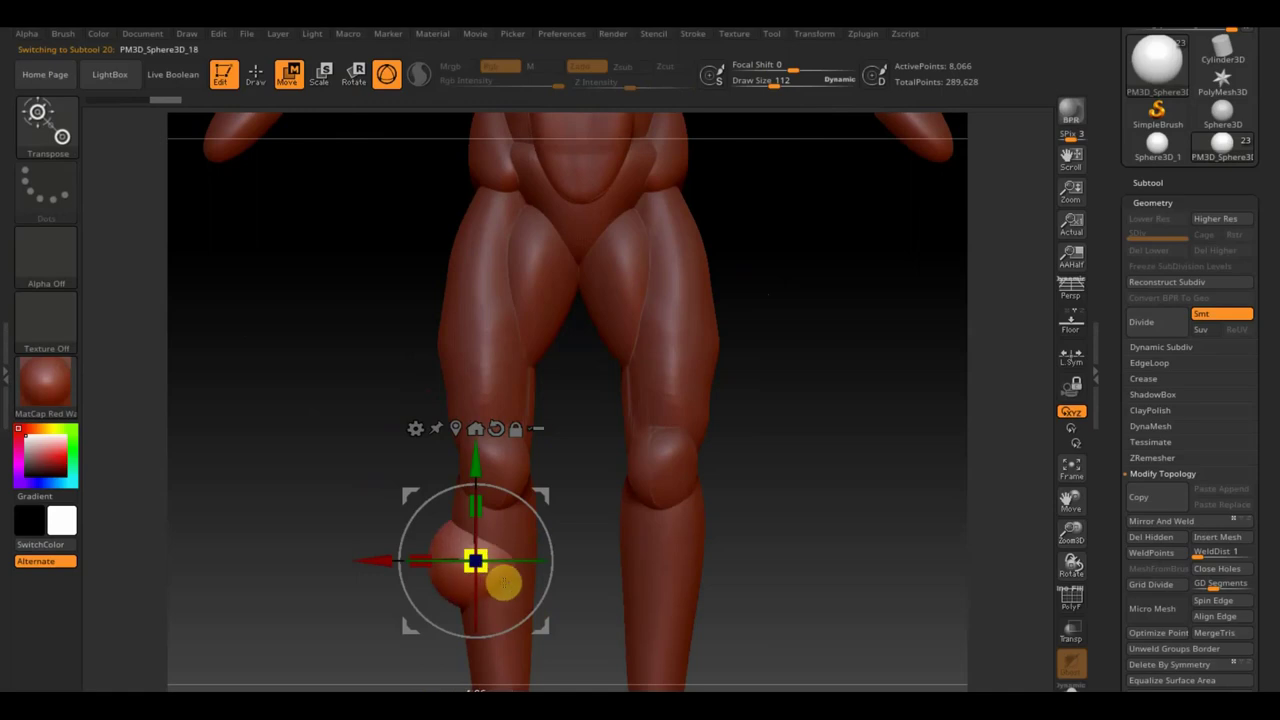
{"action": "mouse_move", "coordinate": [660, 567]}
{"action": "left_mouse_down"}
{"action": "mouse_move", "coordinate": [843, 552]}
{"action": "mouse_move", "coordinate": [580, 569]}
{"action": "mouse_move", "coordinate": [463, 555]}
{"action": "left_mouse_up"}
{"action": "mouse_move", "coordinate": [437, 460]}
{"action": "left_mouse_down"}
{"action": "mouse_move", "coordinate": [437, 428]}
{"action": "mouse_move", "coordinate": [465, 433]}
{"action": "mouse_move", "coordinate": [486, 477]}
{"action": "mouse_move", "coordinate": [480, 466]}
{"action": "mouse_move", "coordinate": [740, 514]}
{"action": "left_mouse_up"}
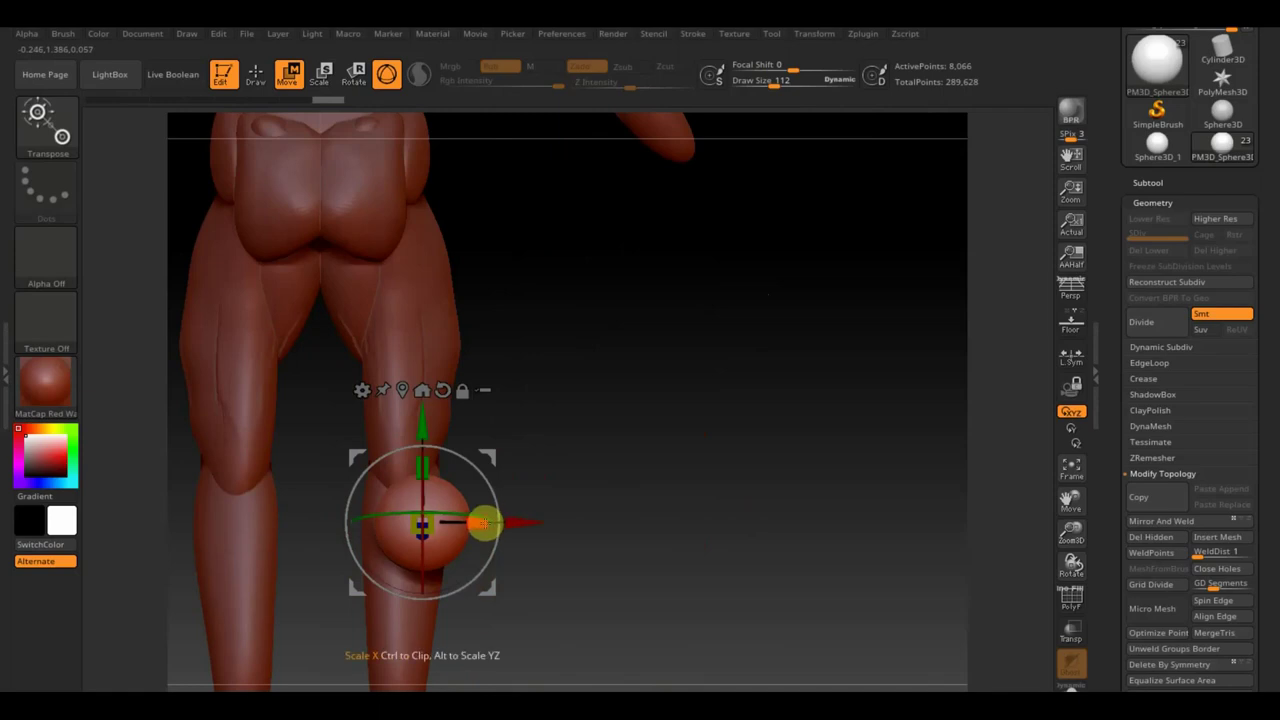
{"action": "left_click_drag", "start_coordinate": [486, 523], "coordinate": [480, 523]}
{"action": "left_click", "coordinate": [256, 73]}
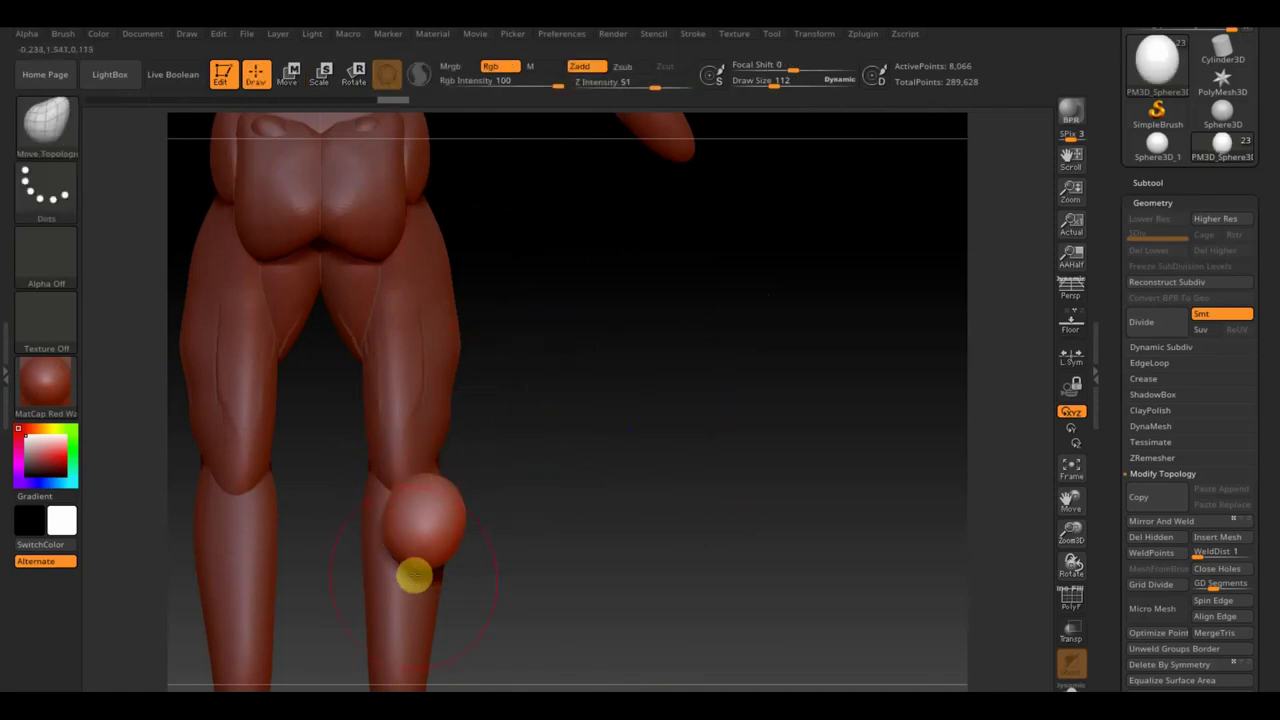
Push the calf sphere into an elongated egg shape against the leg and smooth it.
{"action": "left_click_drag", "start_coordinate": [414, 571], "coordinate": [406, 606]}
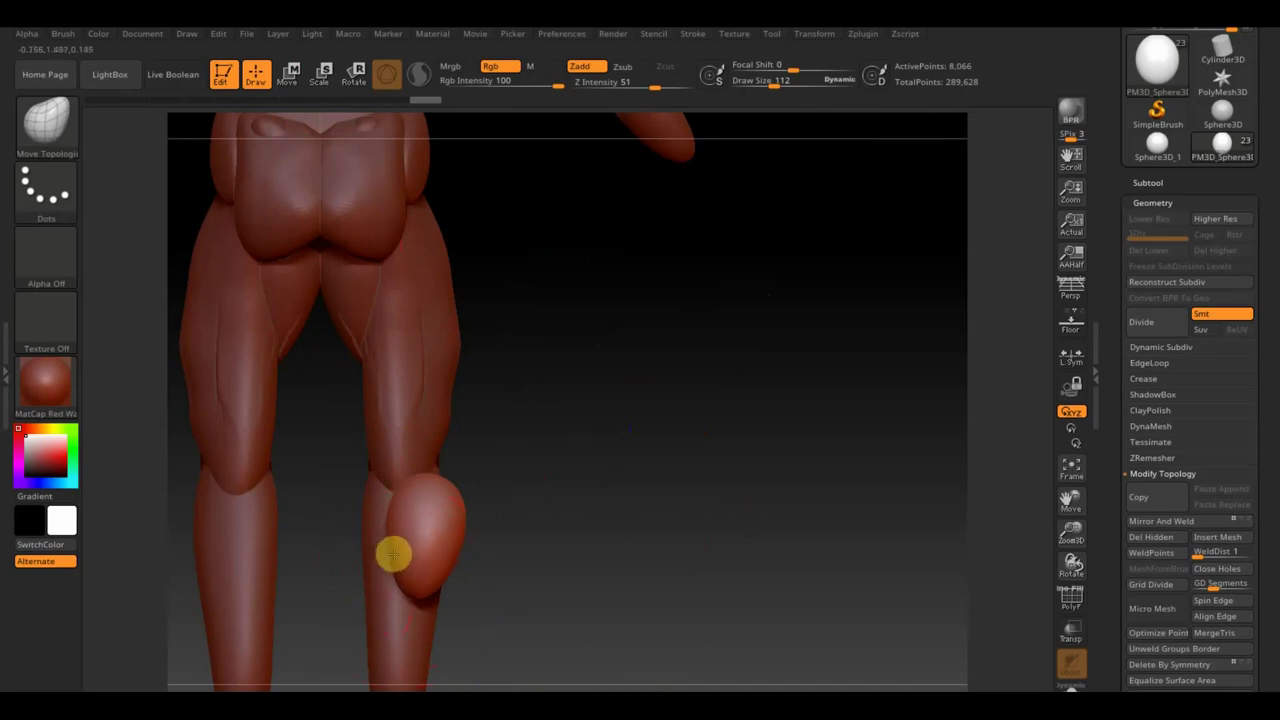
{"action": "left_click_drag", "start_coordinate": [517, 566], "coordinate": [434, 537]}
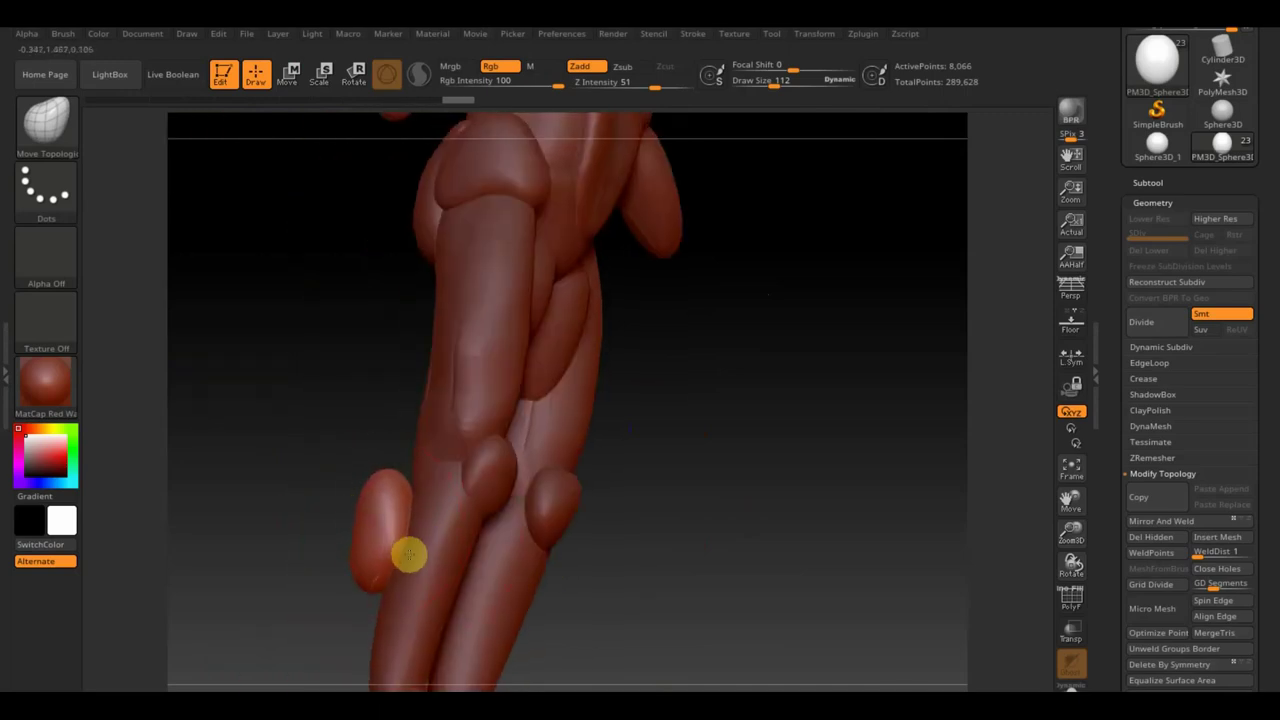
{"action": "left_click_drag", "start_coordinate": [397, 486], "coordinate": [434, 489]}
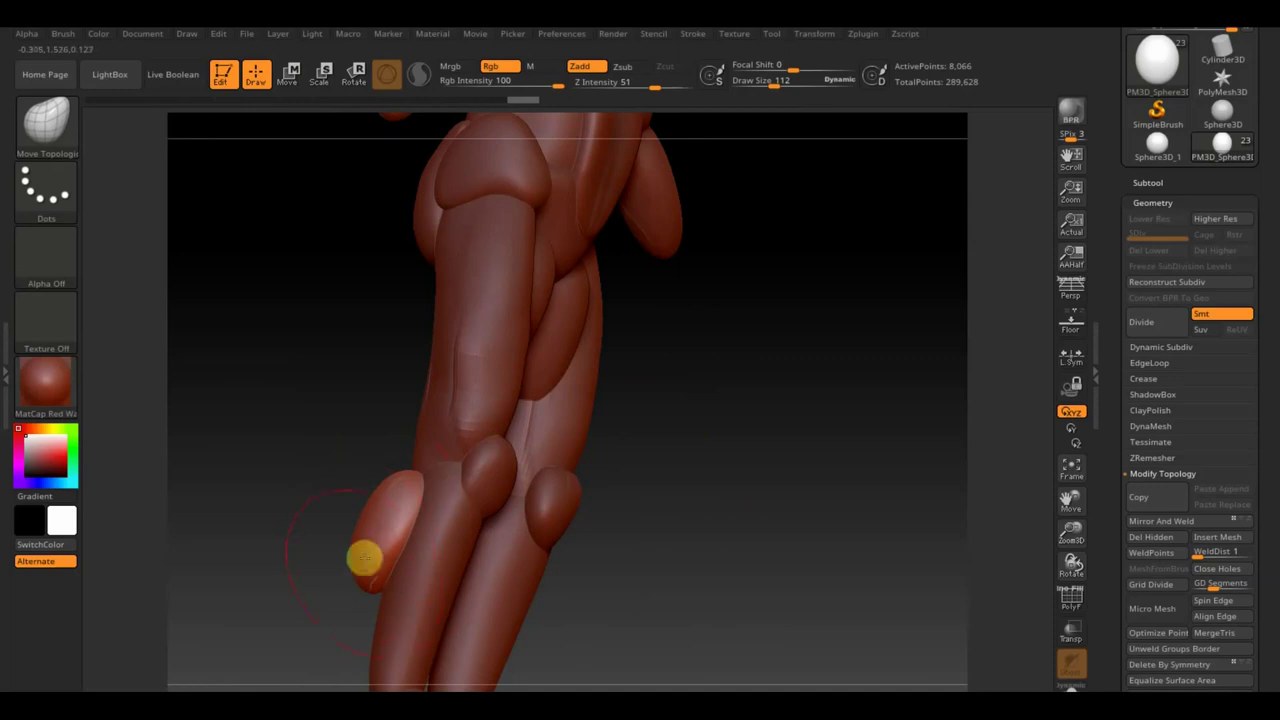
{"action": "mouse_move", "coordinate": [723, 575]}
{"action": "left_mouse_down"}
{"action": "mouse_move", "coordinate": [675, 574]}
{"action": "mouse_move", "coordinate": [734, 571]}
{"action": "left_mouse_up"}
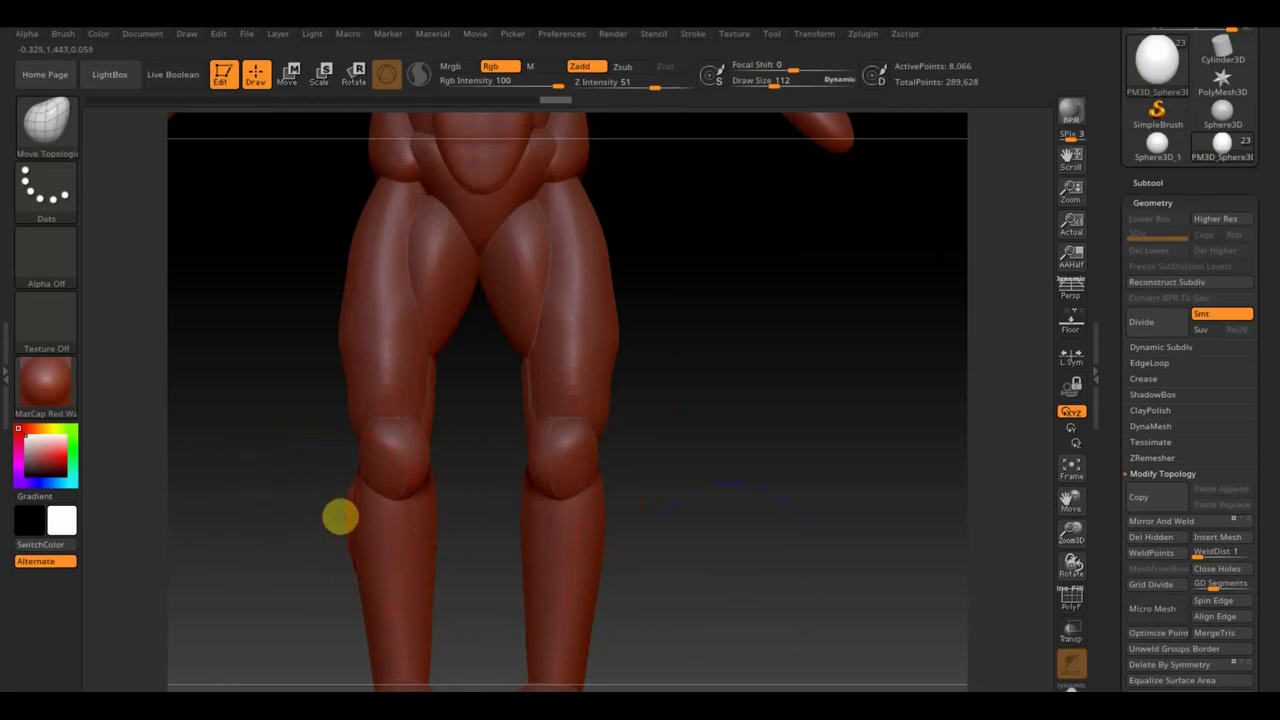
{"action": "left_click_drag", "start_coordinate": [331, 549], "coordinate": [451, 543]}
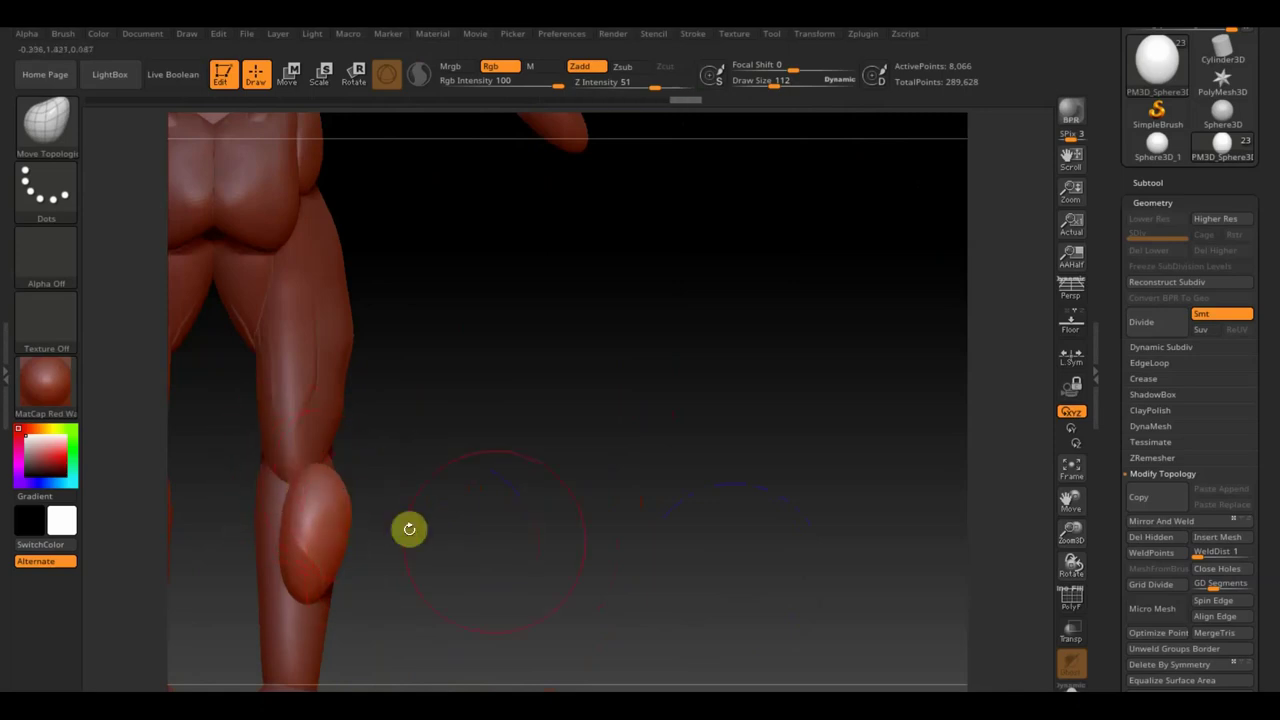
{"action": "mouse_move", "coordinate": [506, 557]}
{"action": "left_mouse_down"}
{"action": "mouse_move", "coordinate": [517, 528]}
{"action": "mouse_move", "coordinate": [749, 521]}
{"action": "left_mouse_up"}
{"action": "left_click_drag", "start_coordinate": [594, 523], "coordinate": [563, 514], "text": "shift"}
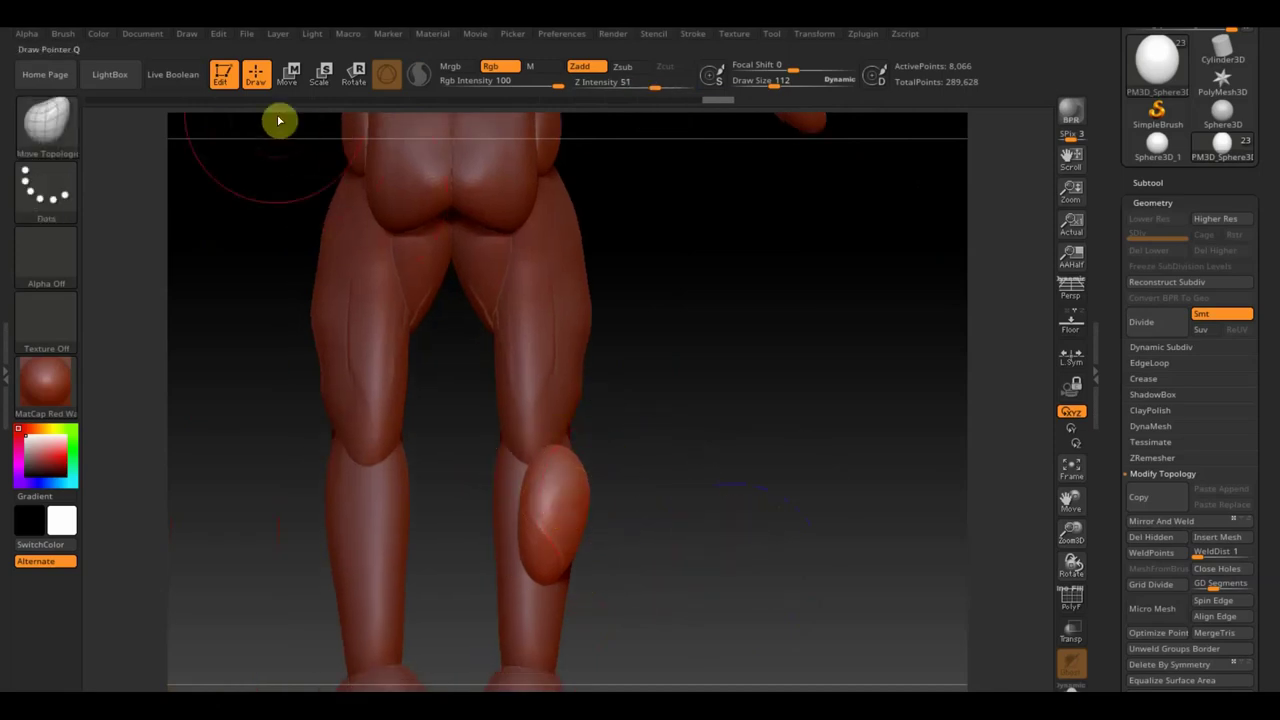
Slide and rotate the calf piece with the Move gizmo to angle it along the leg.
{"action": "key", "text": "w"}
{"action": "mouse_move", "coordinate": [669, 486]}
{"action": "left_mouse_down", "text": "ctrl"}
{"action": "mouse_move", "coordinate": [644, 496]}
{"action": "mouse_move", "coordinate": [583, 440]}
{"action": "mouse_move", "coordinate": [609, 460]}
{"action": "left_mouse_up", "text": "ctrl"}
{"action": "mouse_move", "coordinate": [696, 515]}
{"action": "left_mouse_down"}
{"action": "mouse_move", "coordinate": [768, 535]}
{"action": "mouse_move", "coordinate": [794, 526]}
{"action": "left_mouse_up"}
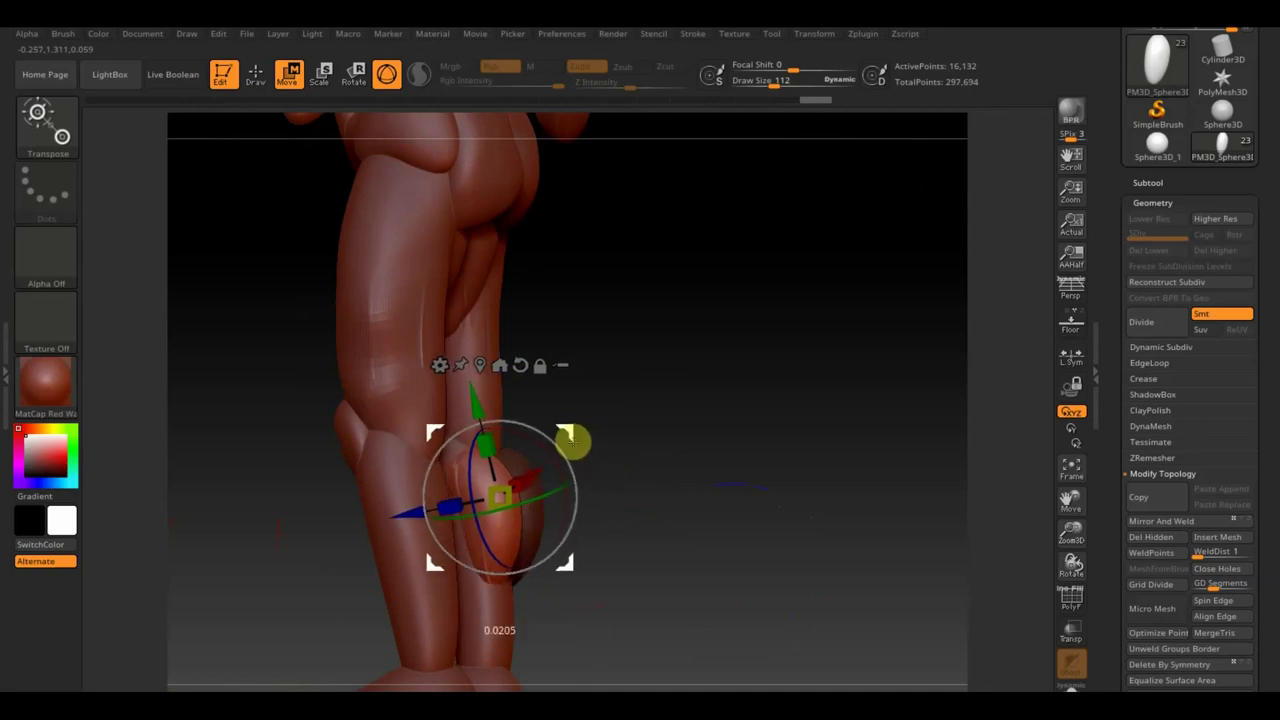
Finish angling the calf onto the back of the lower leg and check it from front and back.
{"action": "left_click_drag", "start_coordinate": [700, 509], "coordinate": [674, 506]}
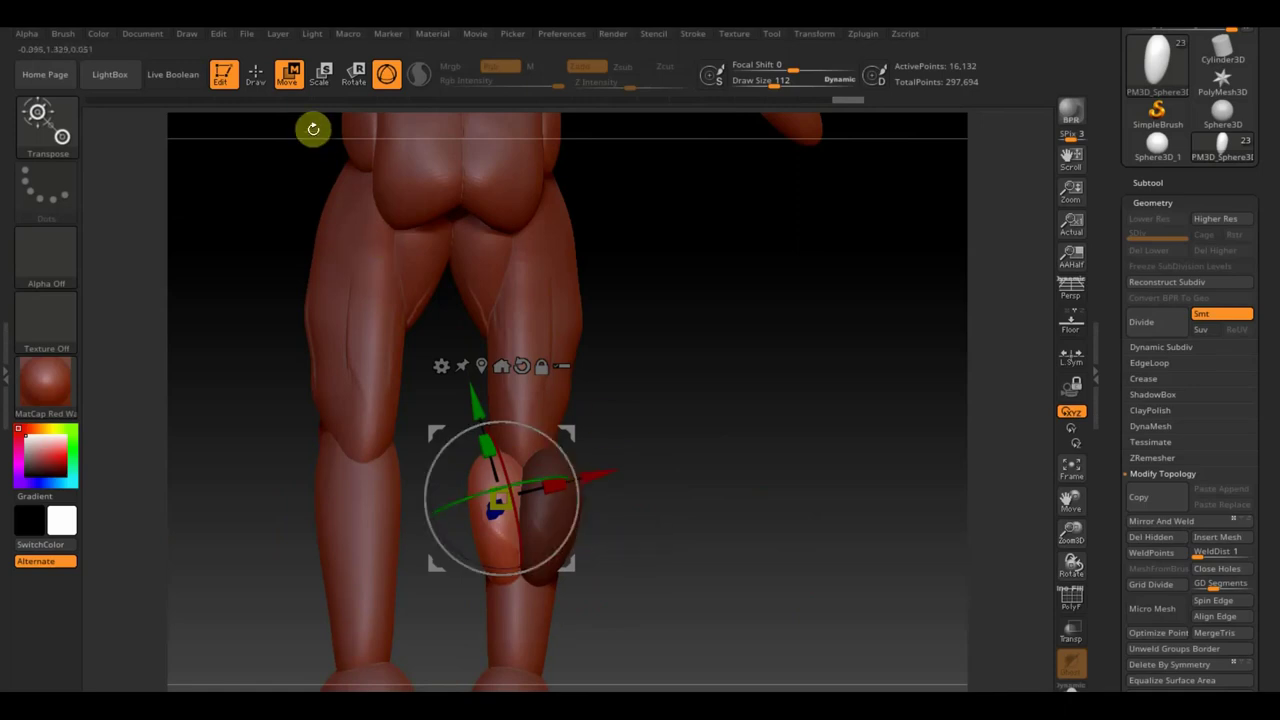
{"action": "left_click", "coordinate": [258, 80]}
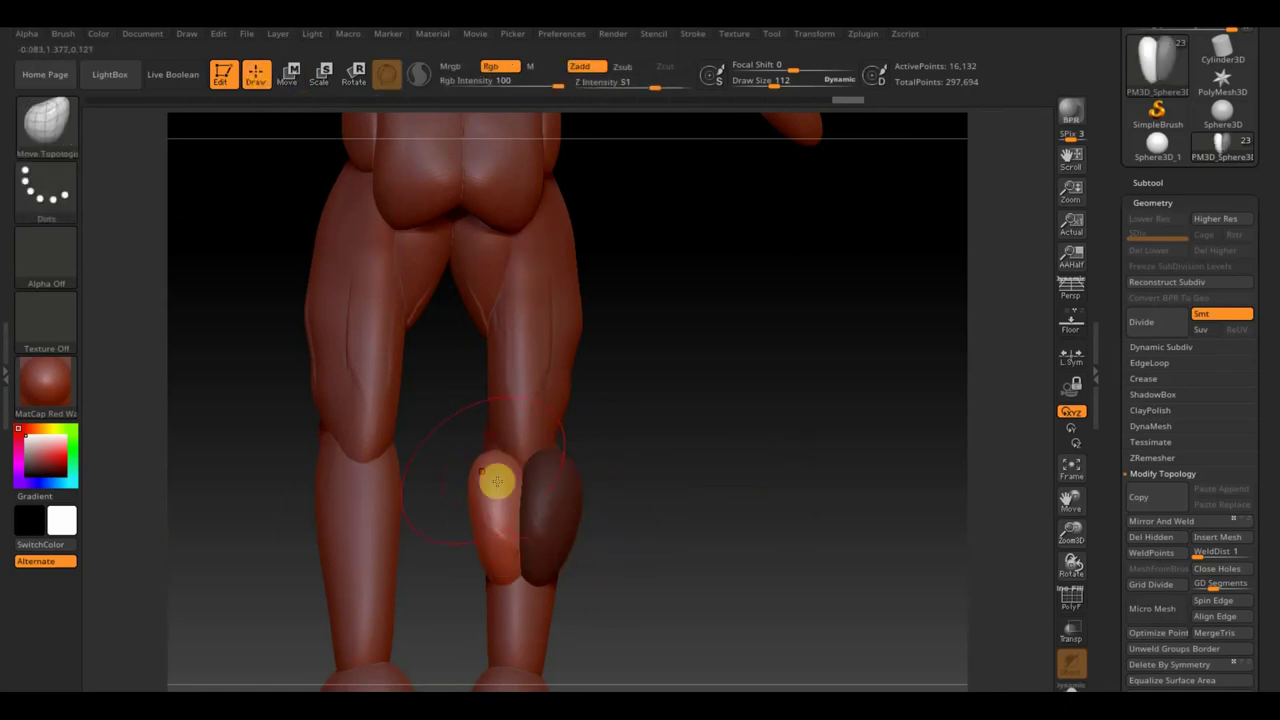
{"action": "left_click_drag", "start_coordinate": [571, 557], "coordinate": [783, 563]}
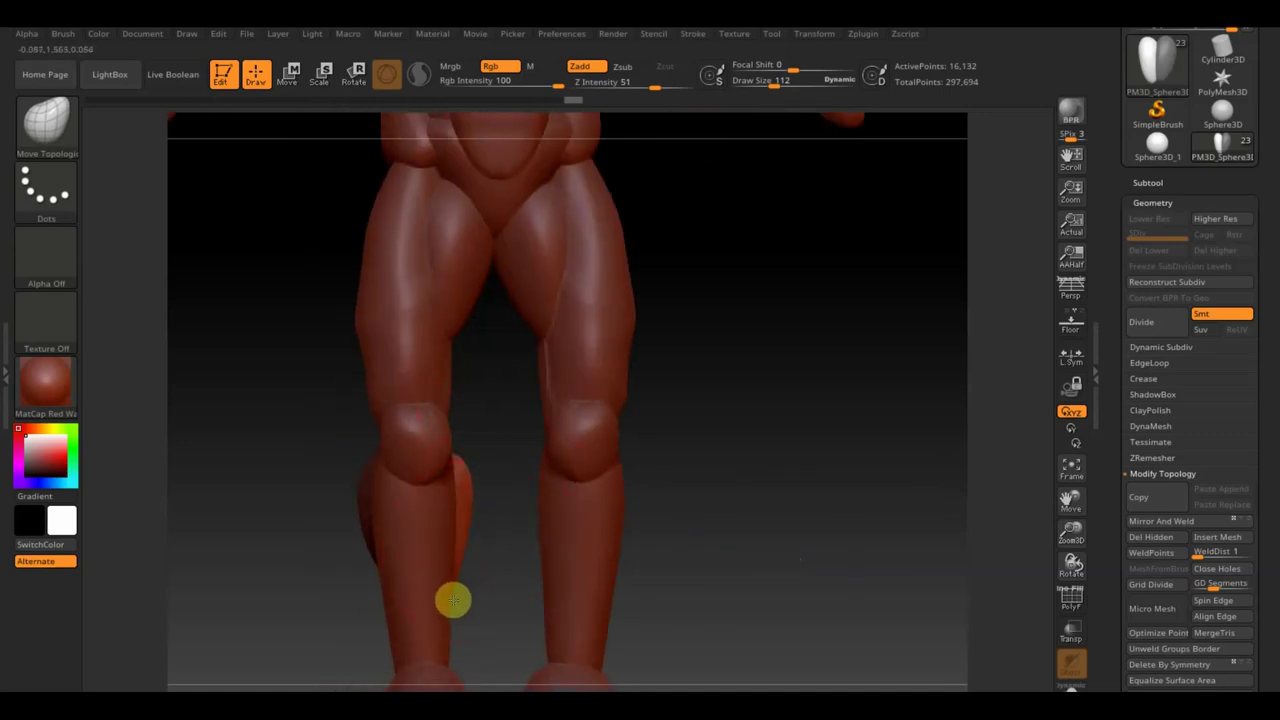
{"action": "mouse_move", "coordinate": [450, 598]}
{"action": "left_mouse_down"}
{"action": "mouse_move", "coordinate": [607, 580]}
{"action": "mouse_move", "coordinate": [666, 609]}
{"action": "left_mouse_up"}
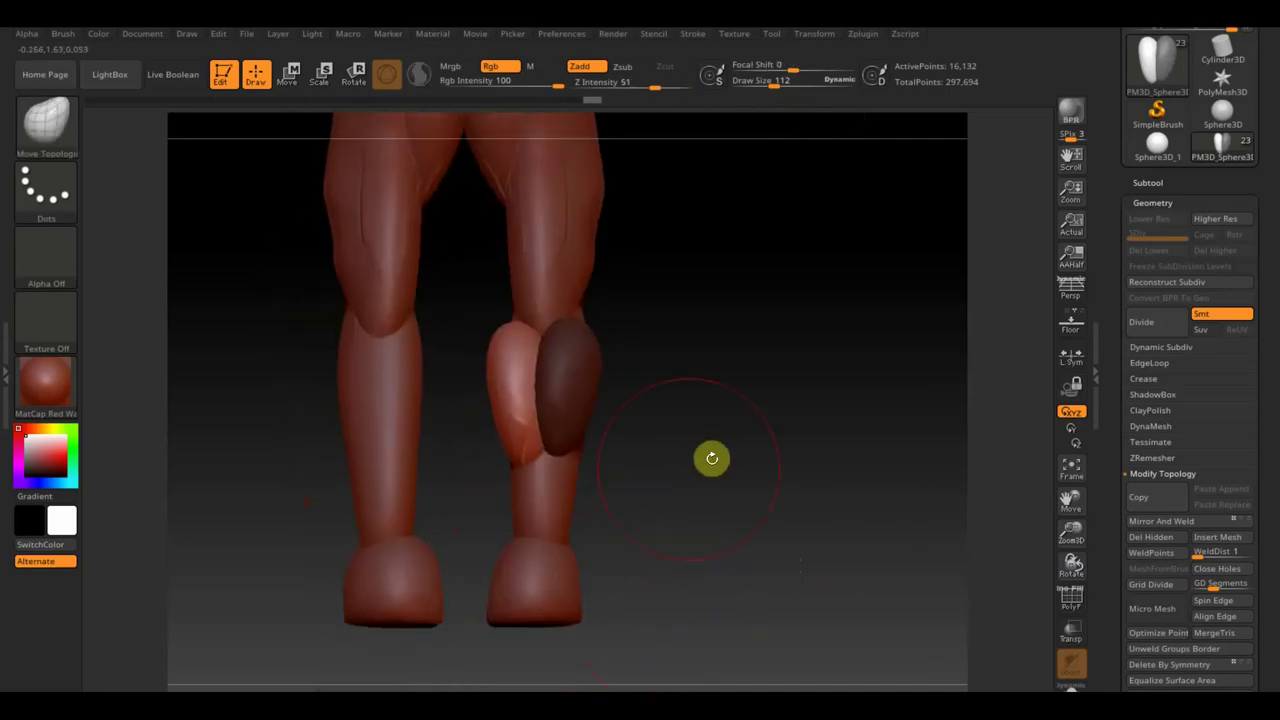
Switch to the Move Topological brush (BMT) and make the calf the active subtool.
{"action": "key", "text": "b"}
{"action": "key", "text": "m"}
{"action": "key", "text": "t"}
{"action": "left_click", "coordinate": [552, 497], "text": "alt"}
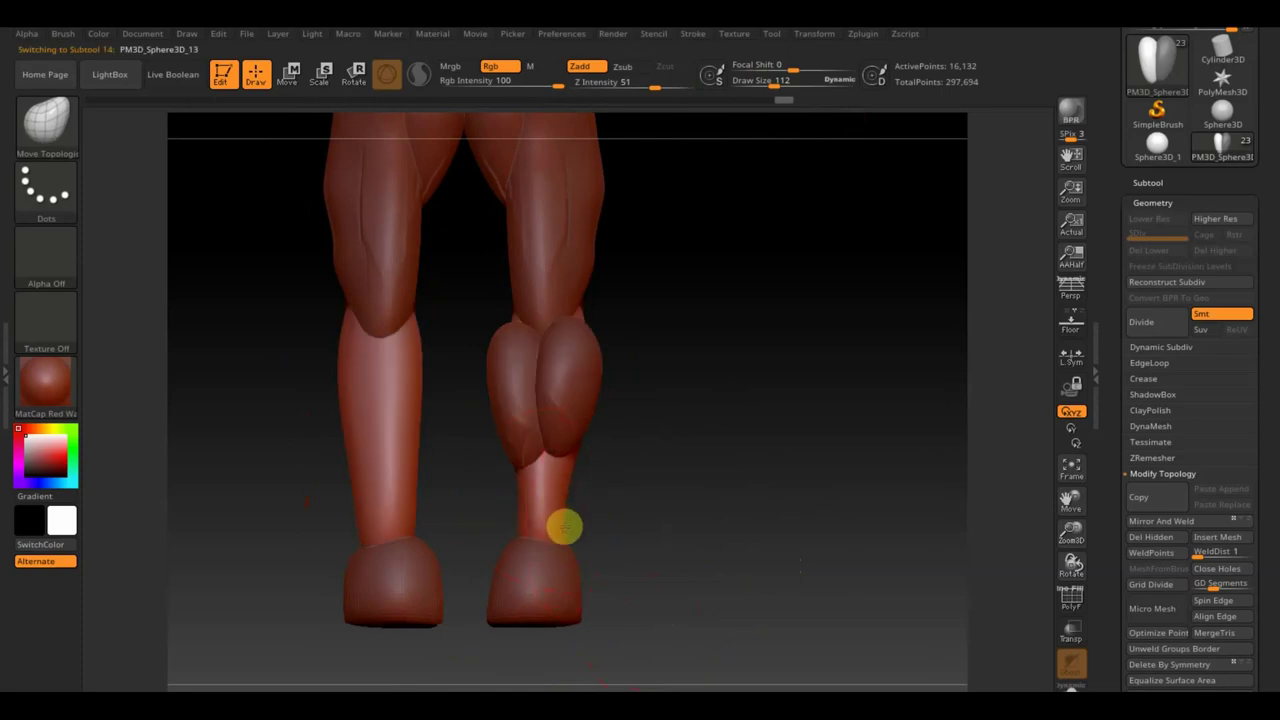
Pull the lower calf and shin surface down, then smooth both shins.
{"action": "mouse_move", "coordinate": [572, 471]}
{"action": "left_mouse_down"}
{"action": "mouse_move", "coordinate": [629, 486]}
{"action": "mouse_move", "coordinate": [606, 491]}
{"action": "mouse_move", "coordinate": [760, 486]}
{"action": "mouse_move", "coordinate": [750, 495]}
{"action": "left_mouse_up"}
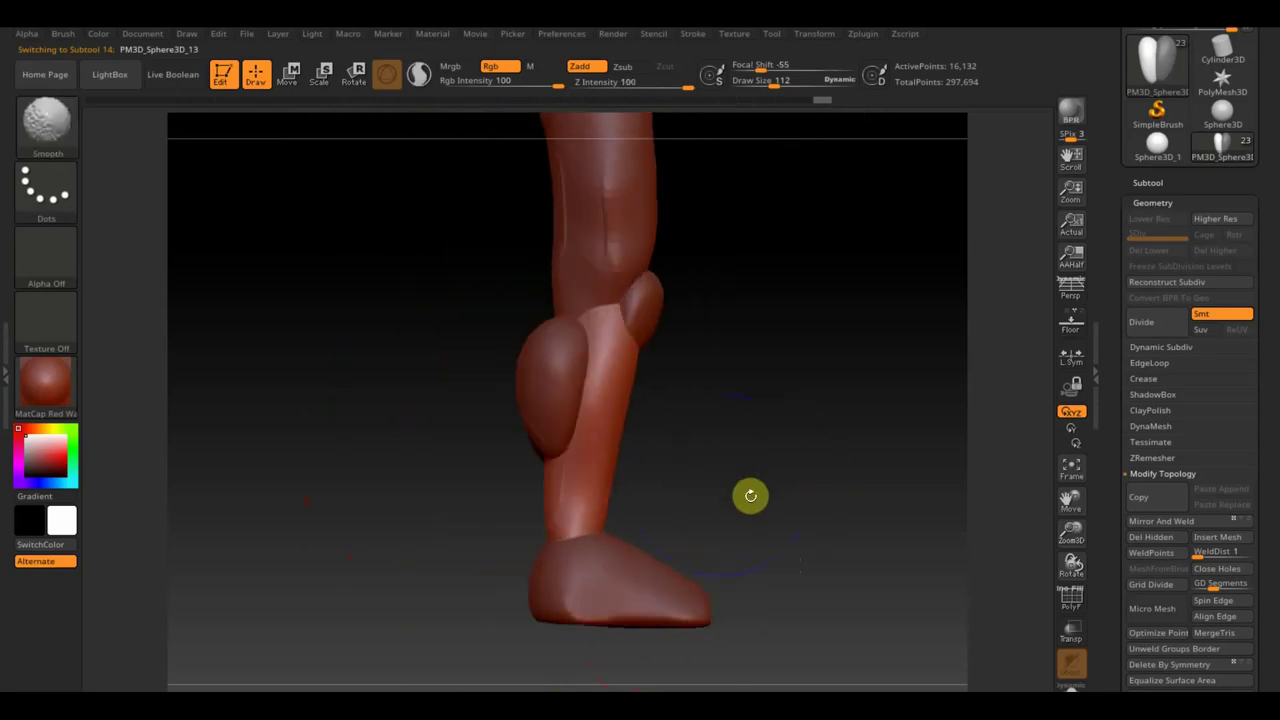
{"action": "mouse_move", "coordinate": [556, 484]}
{"action": "left_mouse_down"}
{"action": "mouse_move", "coordinate": [557, 520]}
{"action": "mouse_move", "coordinate": [611, 490]}
{"action": "left_mouse_up"}
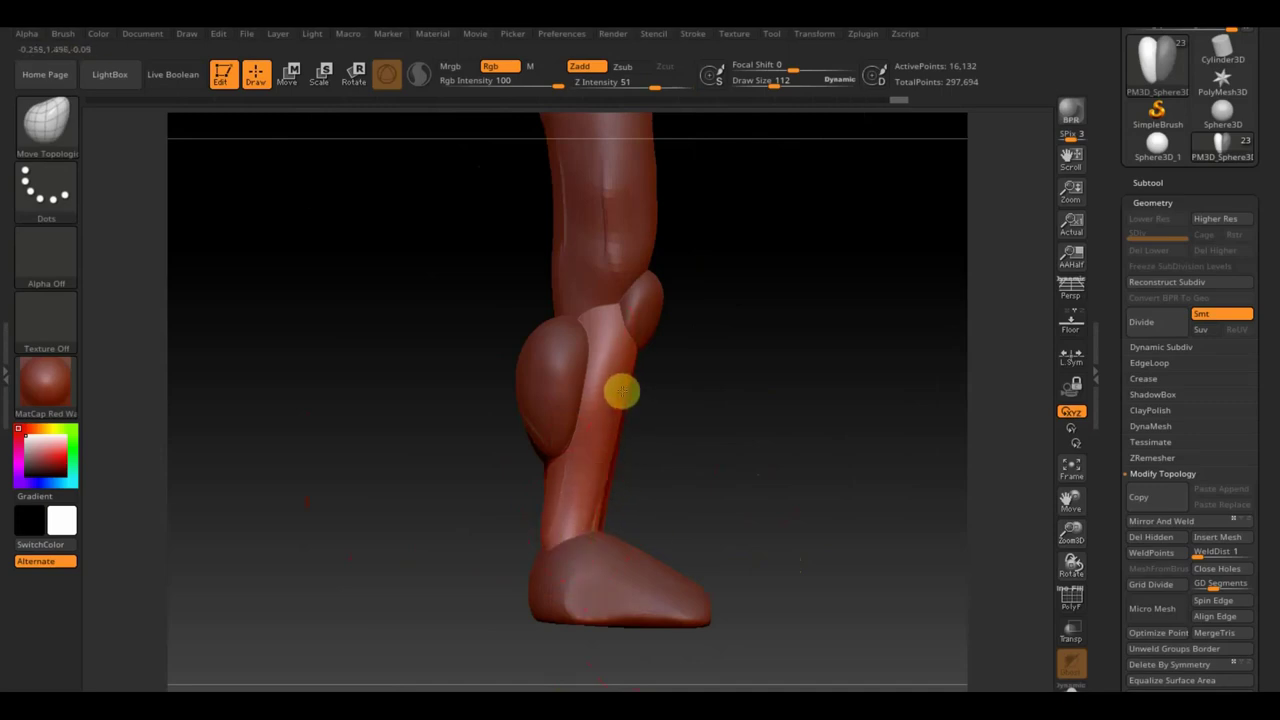
{"action": "left_click_drag", "start_coordinate": [621, 393], "coordinate": [556, 501], "text": "shift"}
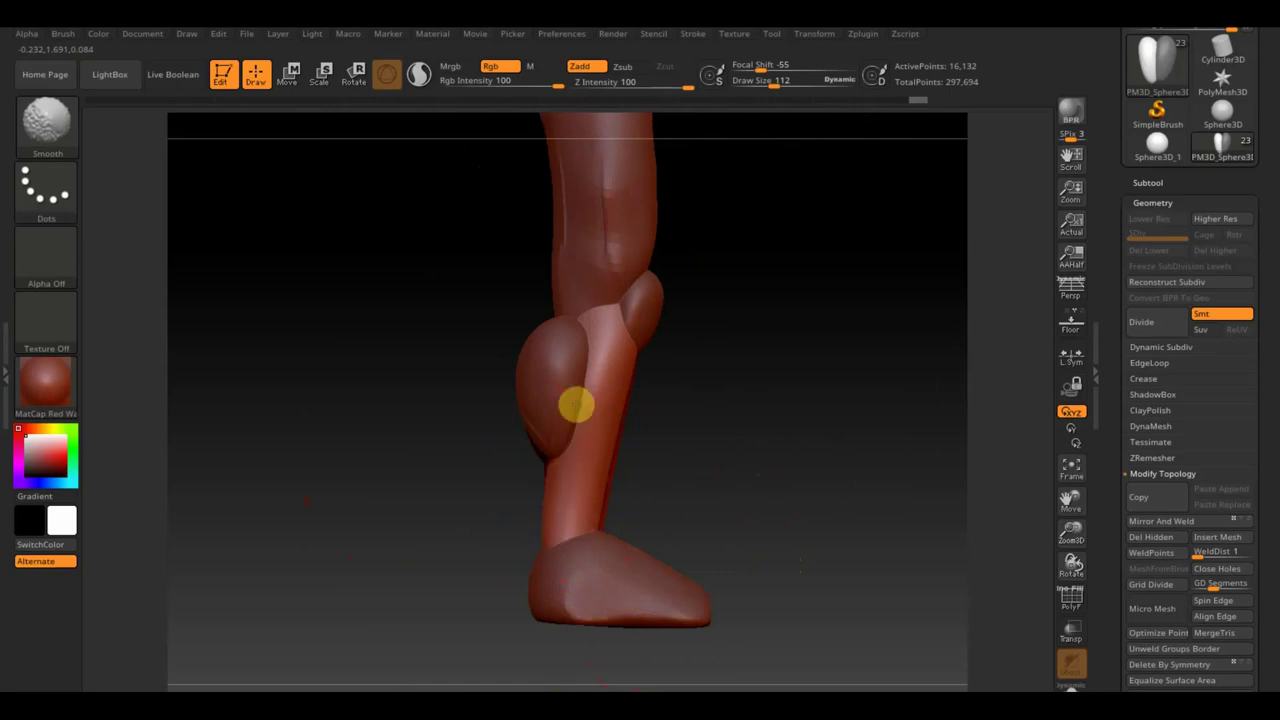
{"action": "mouse_move", "coordinate": [622, 318]}
{"action": "right_mouse_down"}
{"action": "mouse_move", "coordinate": [714, 463]}
{"action": "mouse_move", "coordinate": [600, 409]}
{"action": "right_mouse_up"}
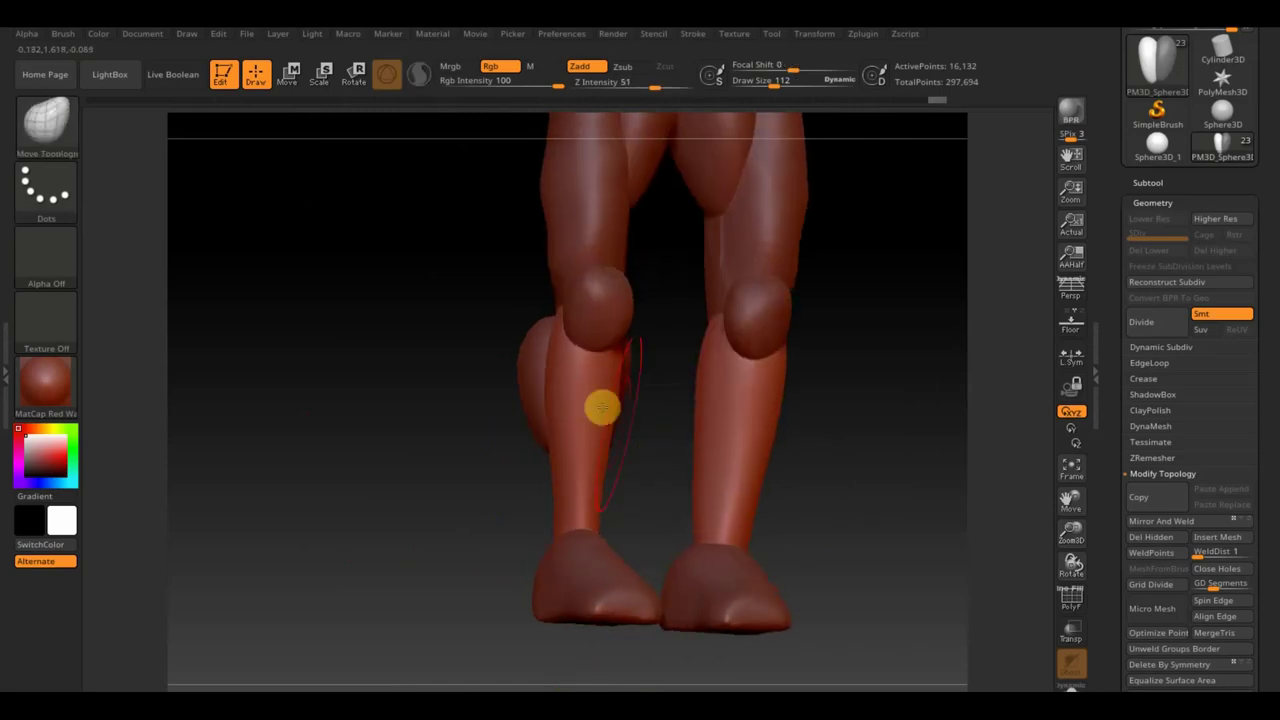
{"action": "mouse_move", "coordinate": [571, 525]}
{"action": "left_mouse_down", "text": "shift"}
{"action": "mouse_move", "coordinate": [841, 471]}
{"action": "mouse_move", "coordinate": [865, 497]}
{"action": "left_mouse_up", "text": "shift"}
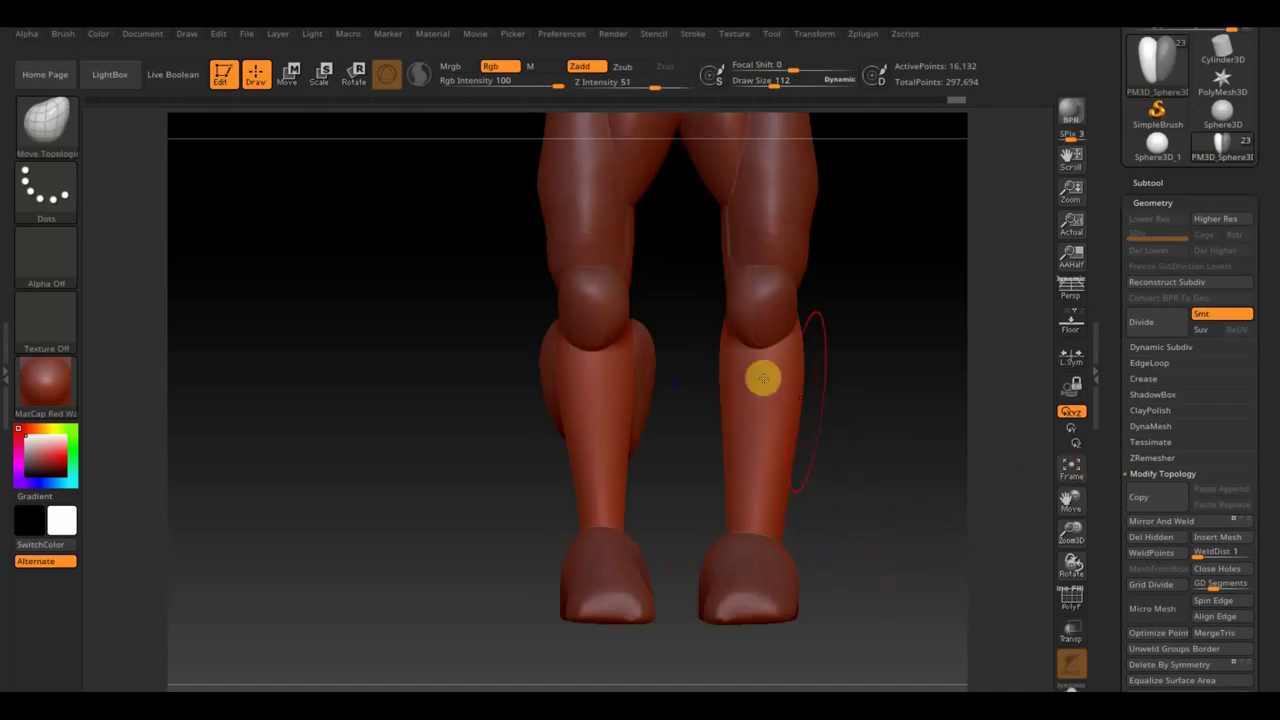
{"action": "left_click_drag", "start_coordinate": [637, 371], "coordinate": [649, 372], "text": "shift"}
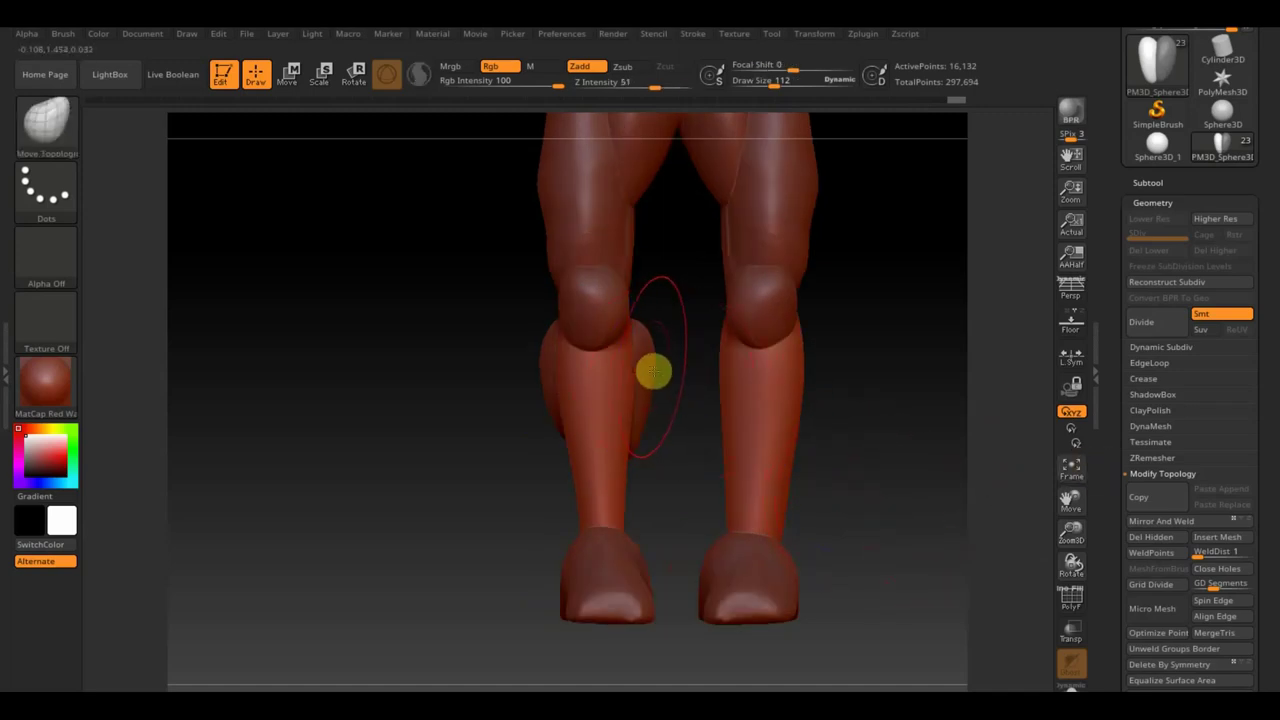
Mirror And Weld the calf subtool onto the other leg, then zoom out to the full body.
{"action": "left_click", "coordinate": [652, 370], "text": "alt"}
{"action": "left_click", "coordinate": [1160, 521]}
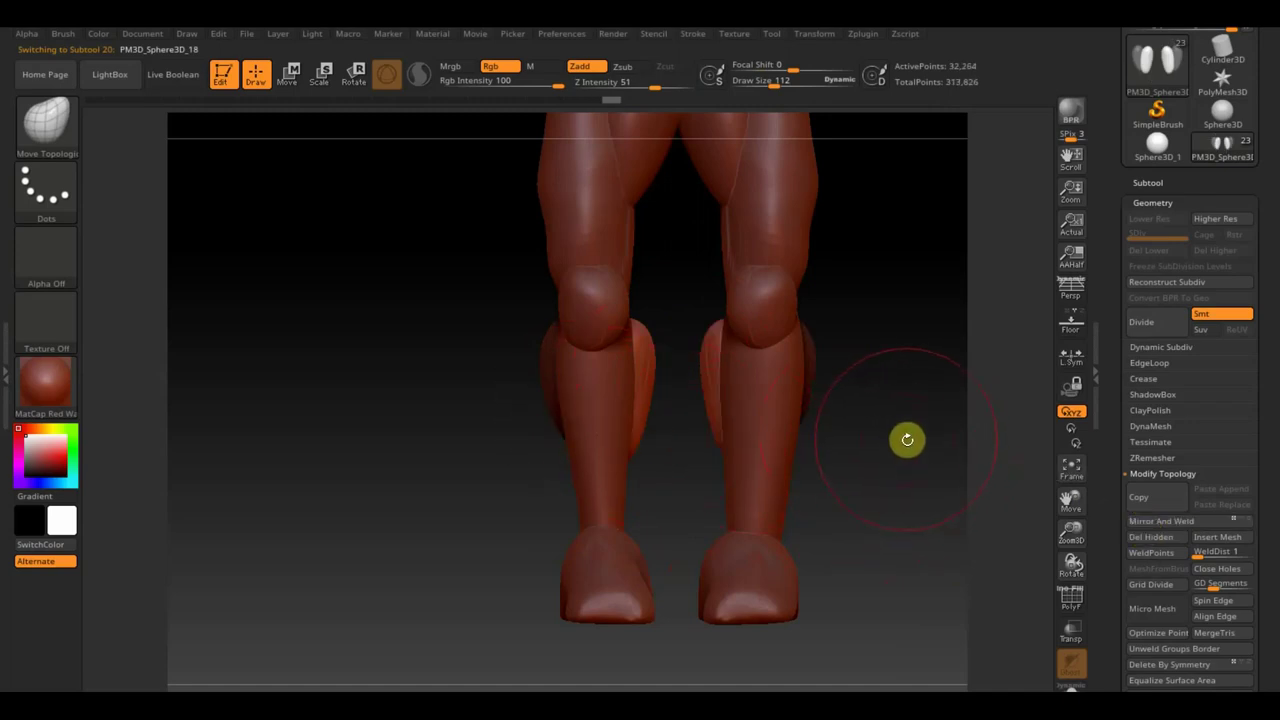
{"action": "left_click_drag", "start_coordinate": [907, 439], "coordinate": [900, 434]}
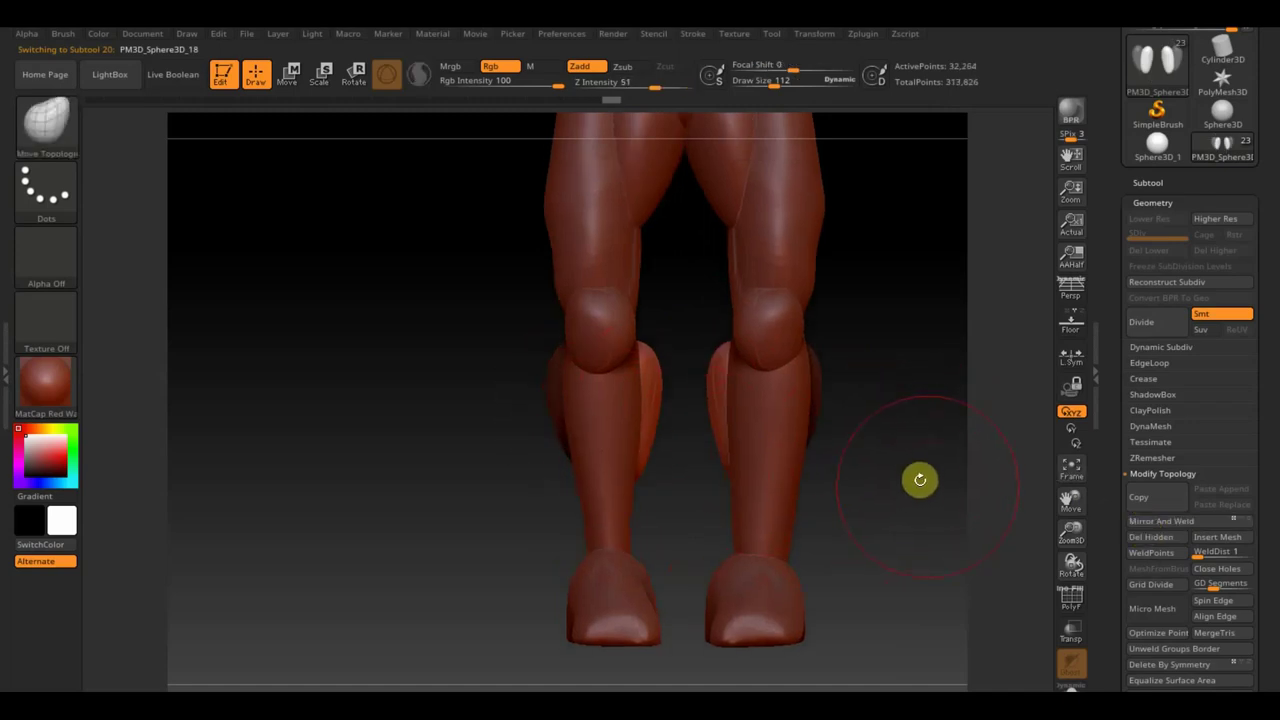
{"action": "mouse_move", "coordinate": [920, 534]}
{"action": "left_mouse_down", "text": "alt"}
{"action": "mouse_move", "coordinate": [823, 390]}
{"action": "mouse_move", "coordinate": [763, 537]}
{"action": "mouse_move", "coordinate": [736, 518]}
{"action": "mouse_move", "coordinate": [720, 455]}
{"action": "mouse_move", "coordinate": [731, 460]}
{"action": "left_mouse_up", "text": "alt"}
Select the small floating sphere subtool and nudge it sideways with the Move gizmo.
{"action": "left_click", "coordinate": [817, 253], "text": "alt"}
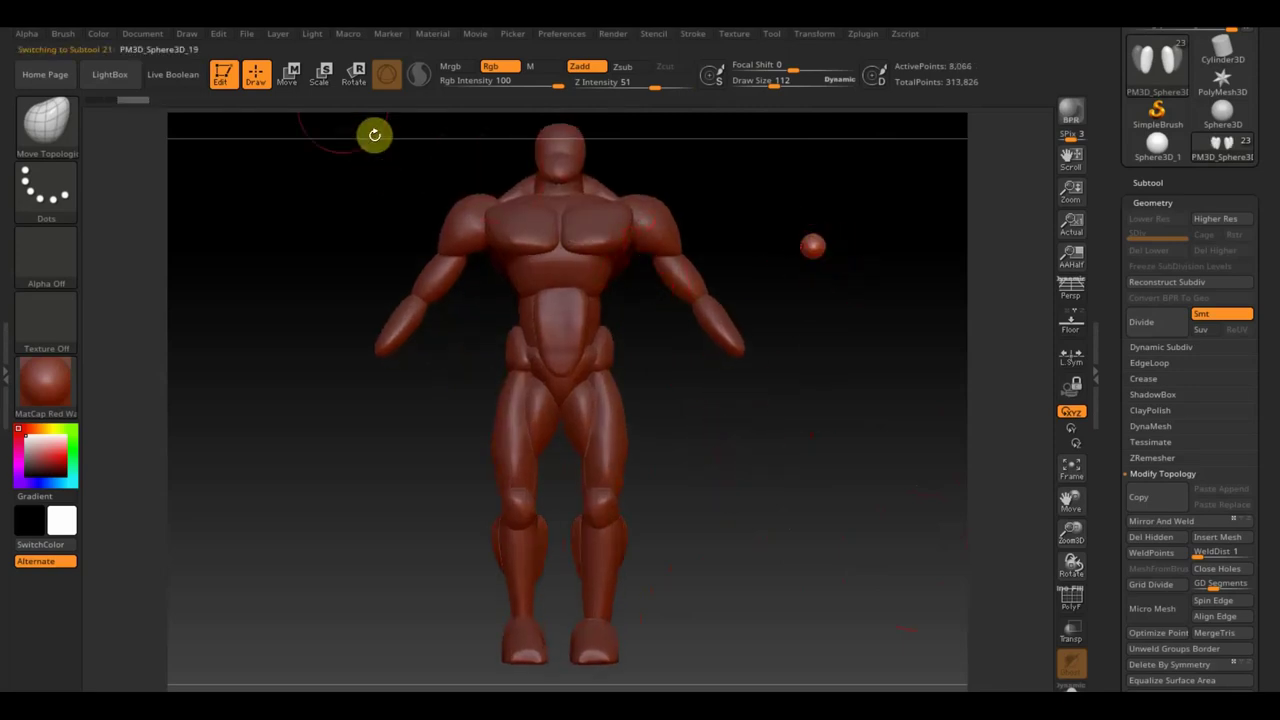
{"action": "left_click_drag", "start_coordinate": [428, 200], "coordinate": [826, 405]}
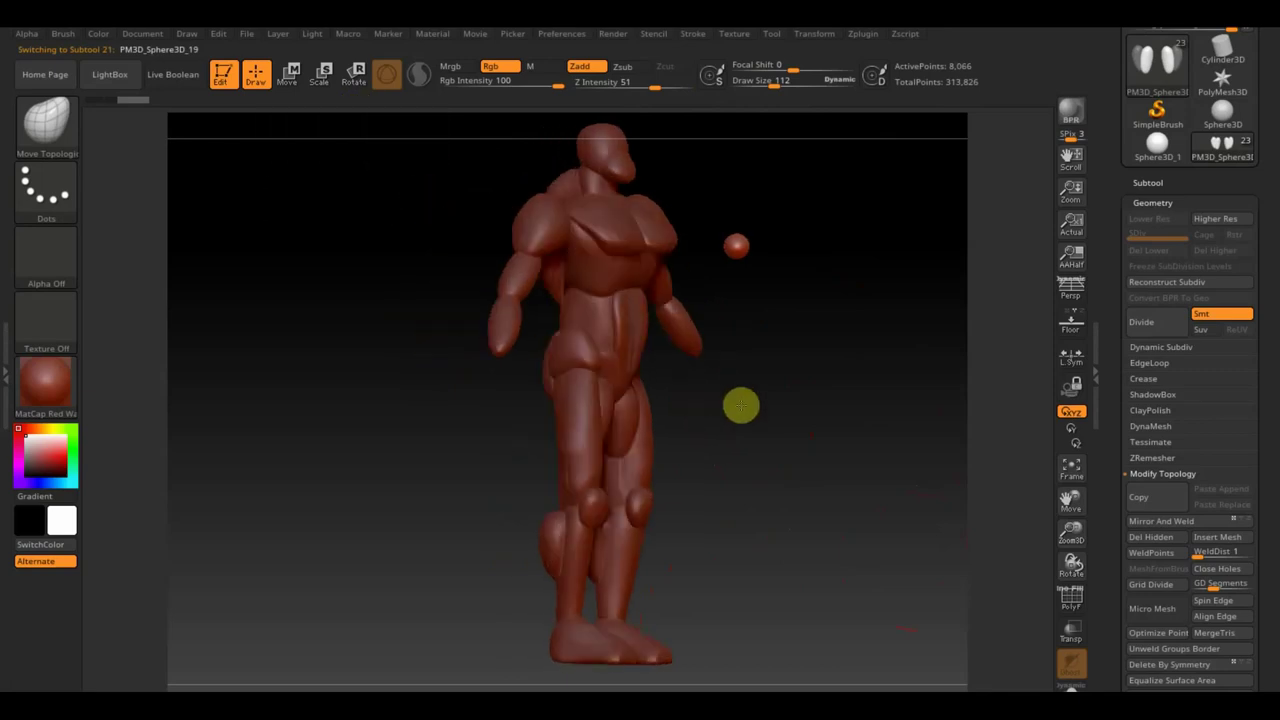
{"action": "left_click_drag", "start_coordinate": [764, 448], "coordinate": [908, 483]}
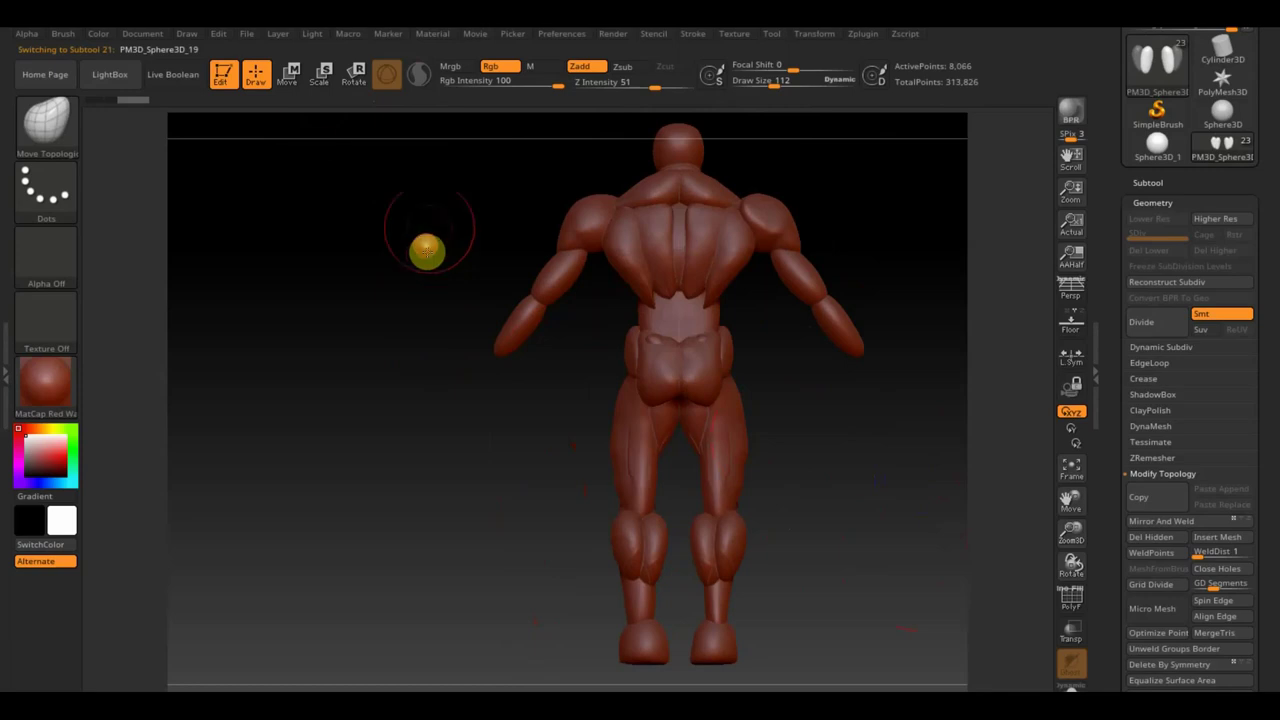
{"action": "left_click", "coordinate": [291, 69]}
{"action": "left_click_drag", "start_coordinate": [514, 240], "coordinate": [560, 274]}
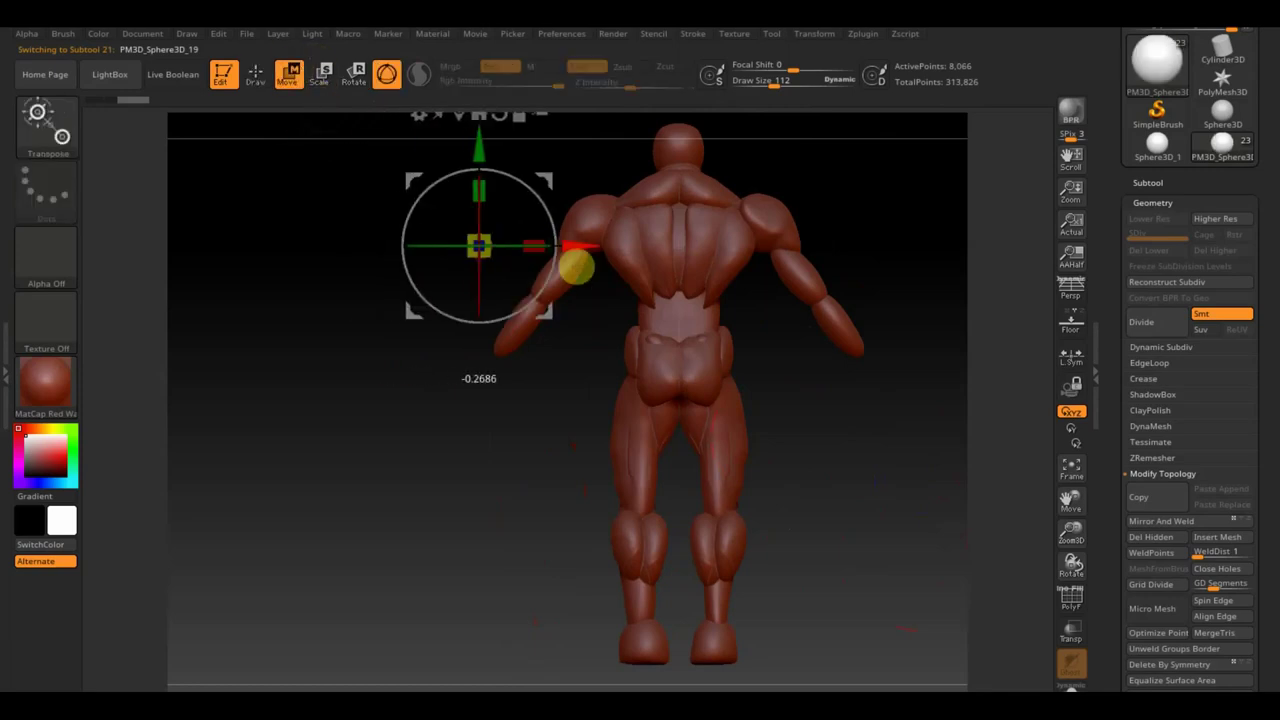
Duplicate the small sphere and position the copy against the figure's back along X, Y and Z.
{"action": "left_click", "coordinate": [1148, 182]}
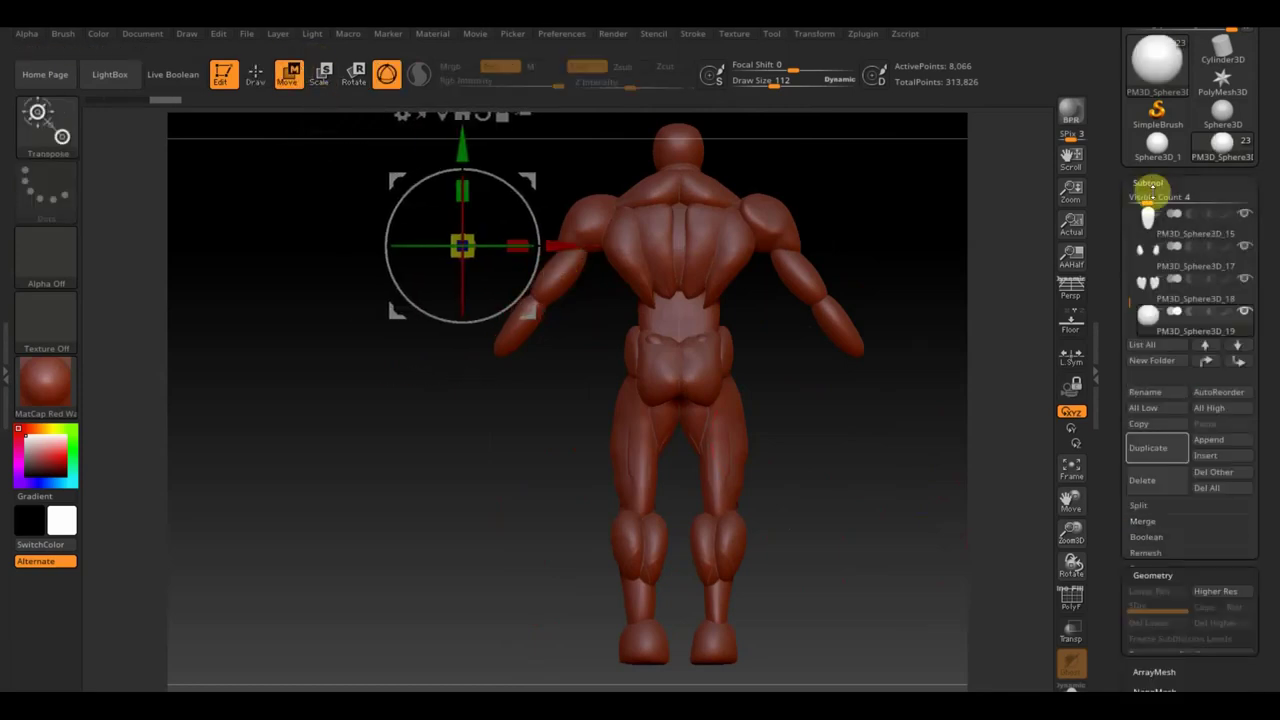
{"action": "left_click", "coordinate": [1161, 452]}
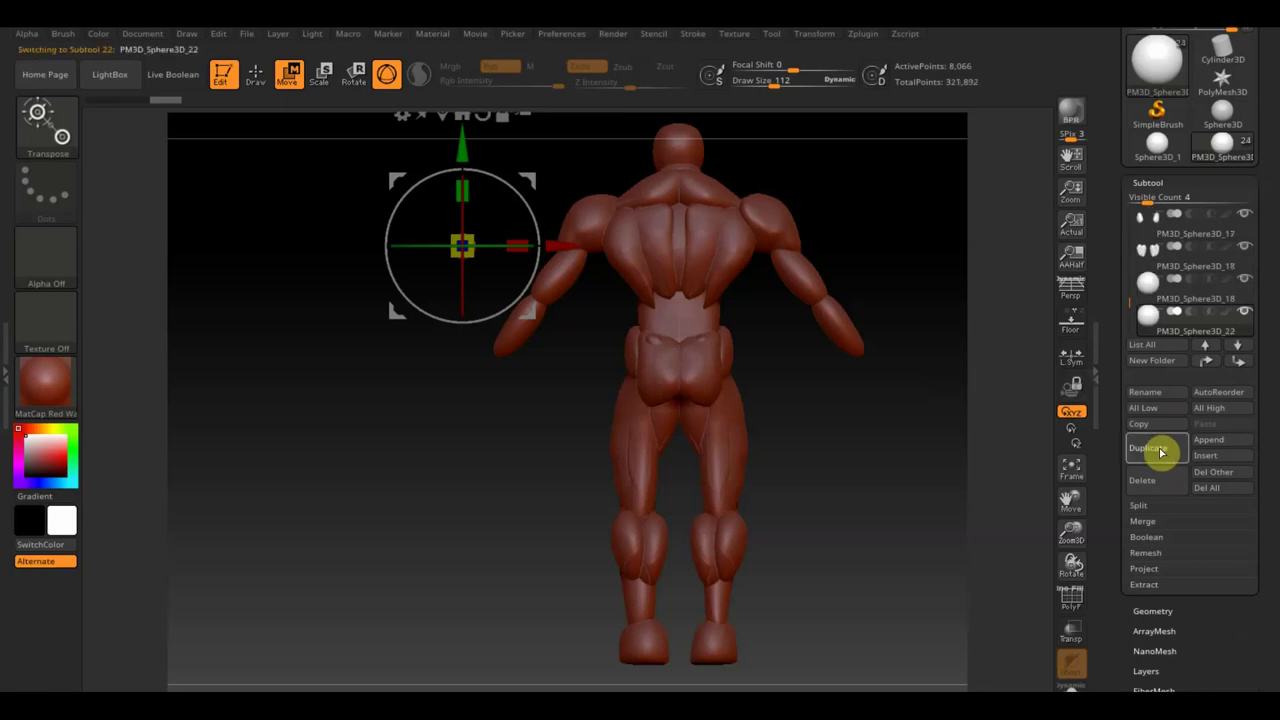
{"action": "left_click_drag", "start_coordinate": [555, 245], "coordinate": [762, 330]}
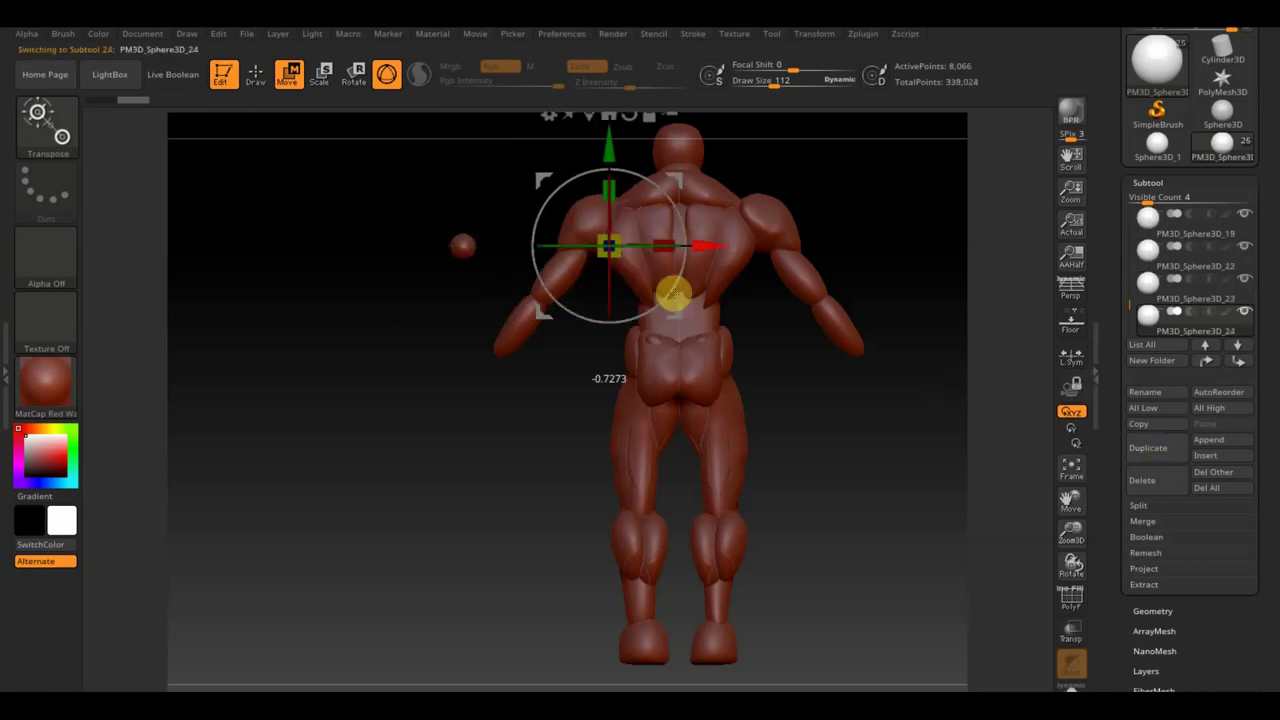
{"action": "left_click_drag", "start_coordinate": [880, 457], "coordinate": [934, 474], "text": "shift"}
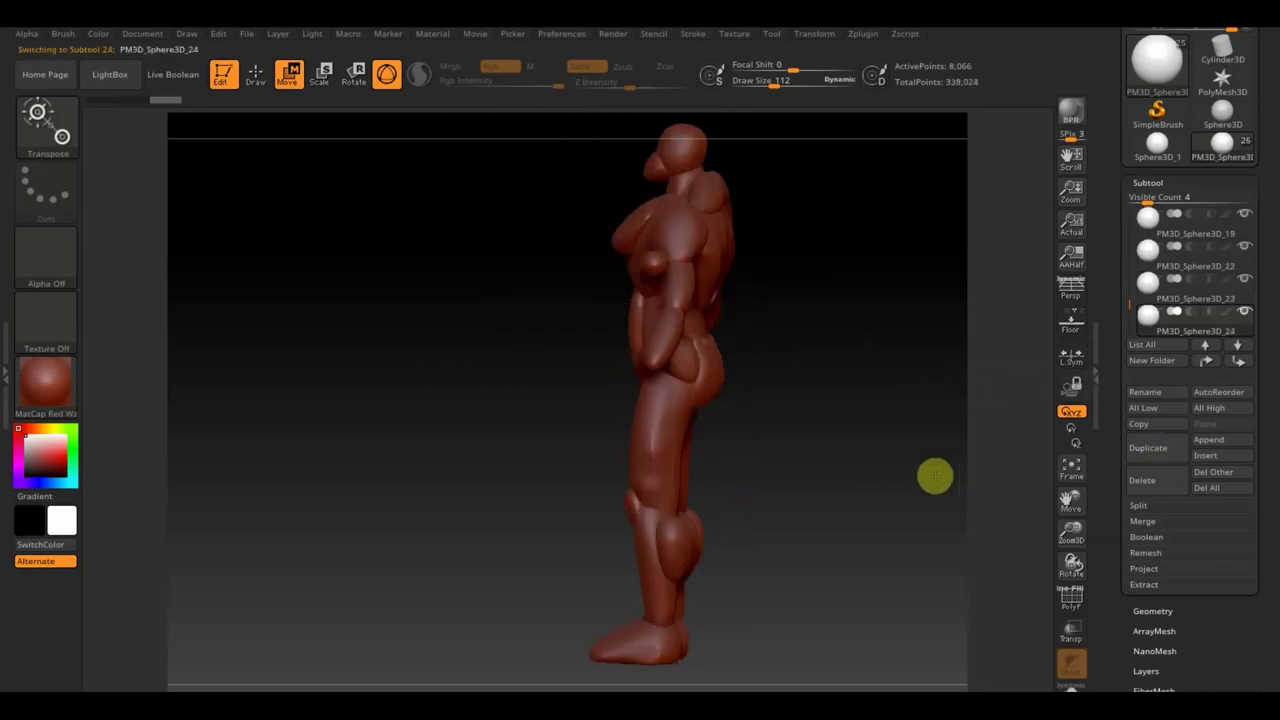
{"action": "left_click_drag", "start_coordinate": [569, 260], "coordinate": [620, 260]}
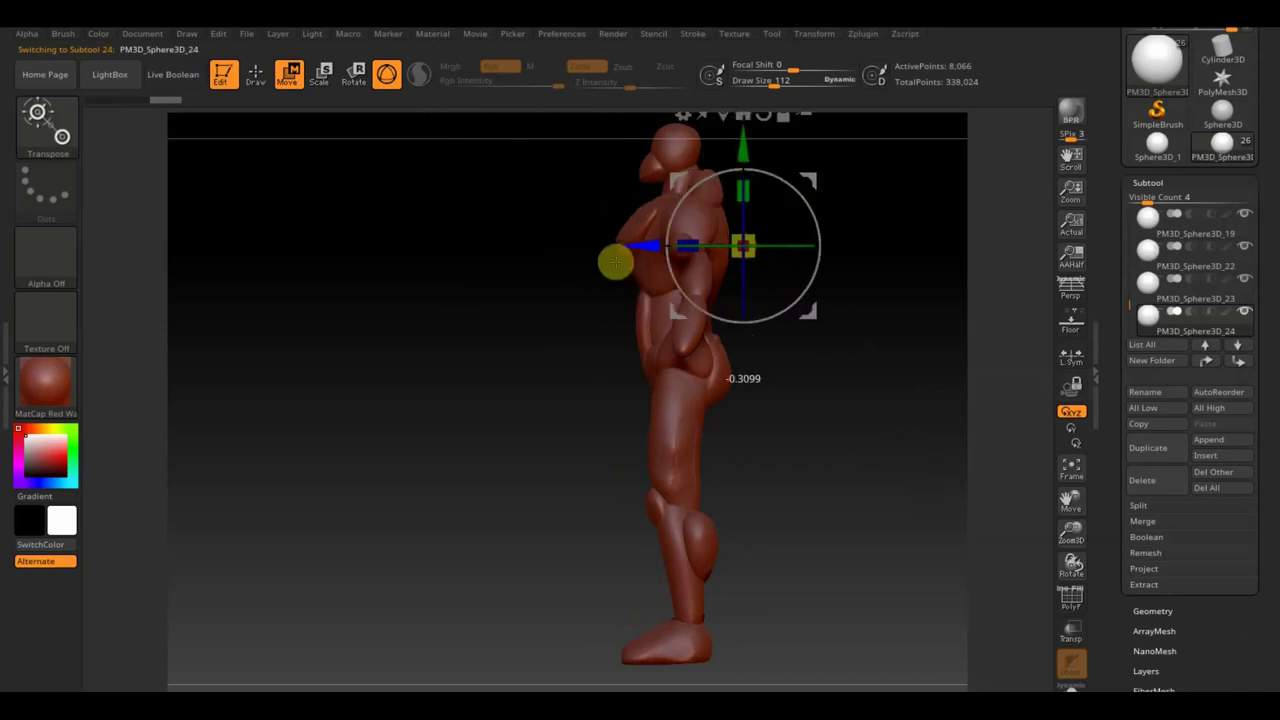
{"action": "left_click_drag", "start_coordinate": [746, 146], "coordinate": [746, 214]}
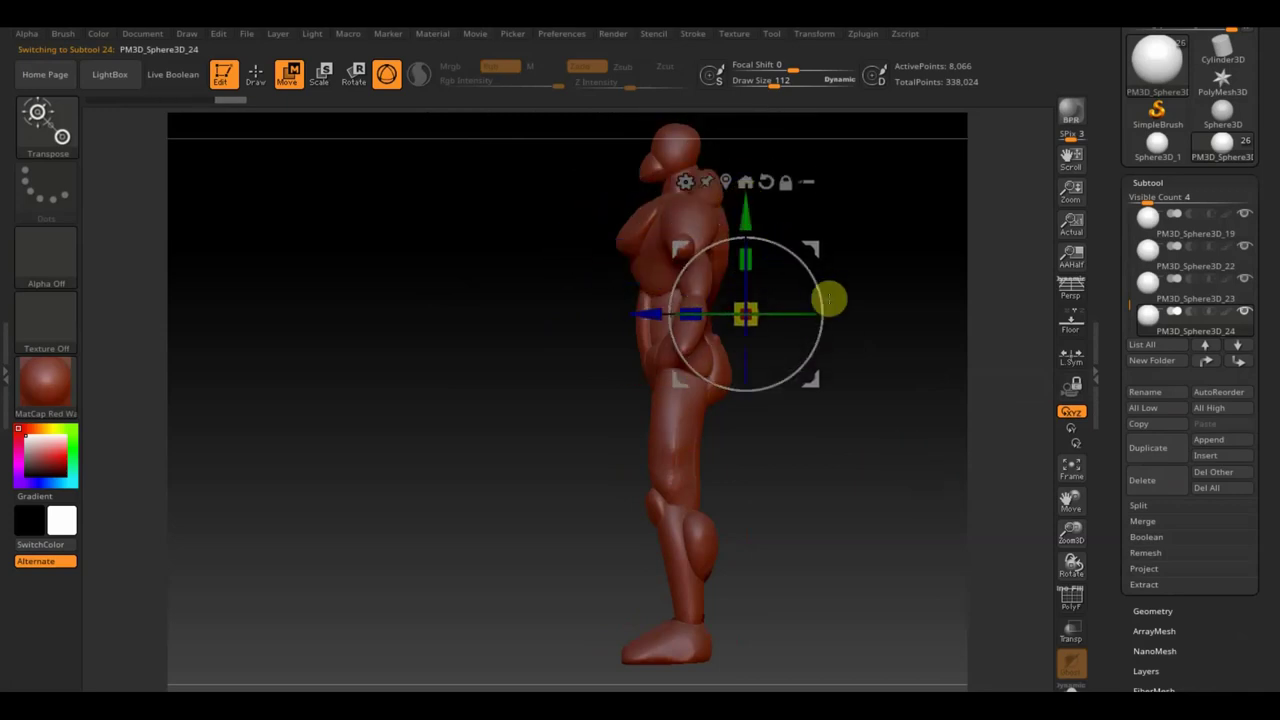
{"action": "left_click_drag", "start_coordinate": [651, 313], "coordinate": [613, 302]}
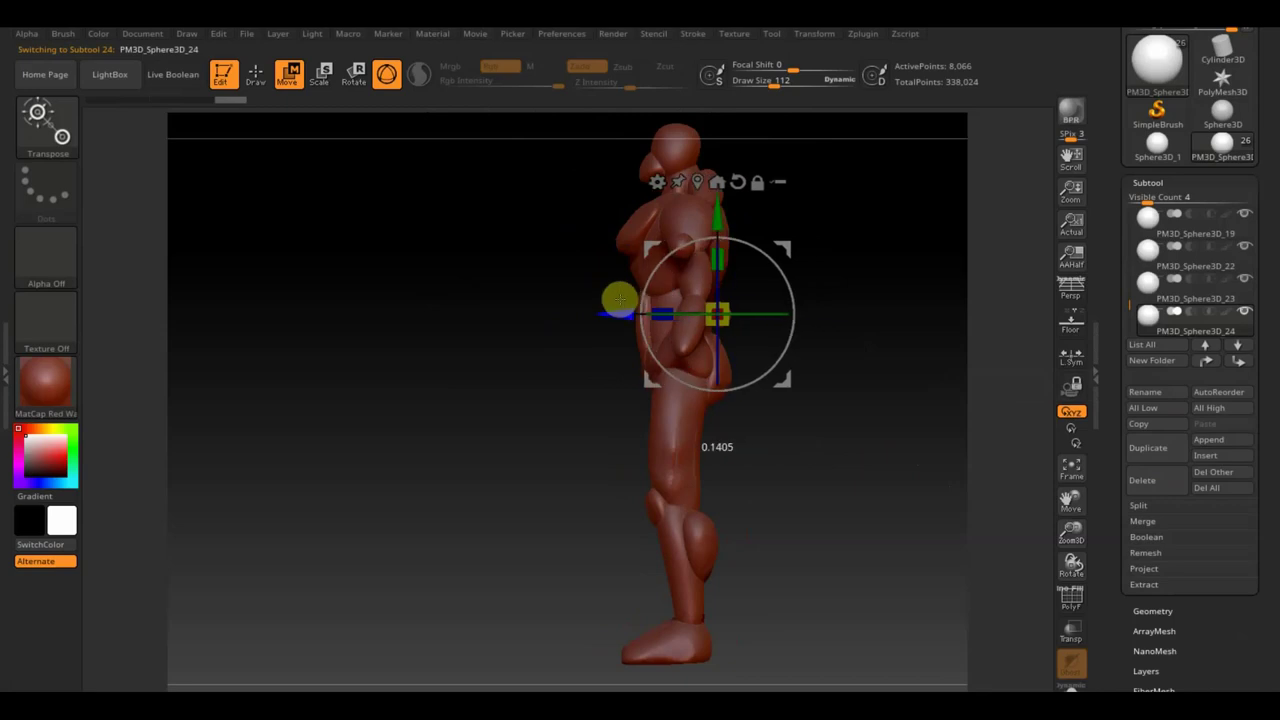
{"action": "mouse_move", "coordinate": [960, 404]}
{"action": "left_mouse_down", "text": "alt"}
{"action": "mouse_move", "coordinate": [919, 479]}
{"action": "mouse_move", "coordinate": [806, 480]}
{"action": "left_mouse_up", "text": "alt"}
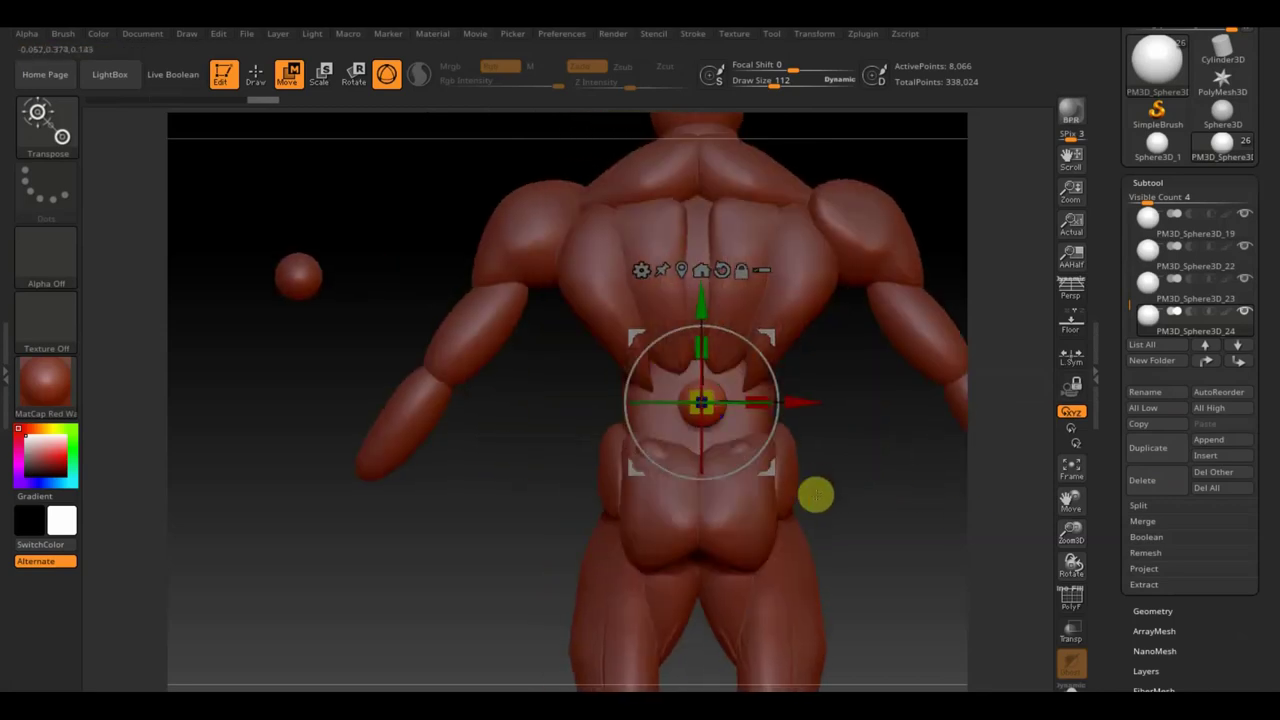
Scale the back sphere along Y into a tall oval and tilt it to follow the back.
{"action": "left_click", "coordinate": [754, 389]}
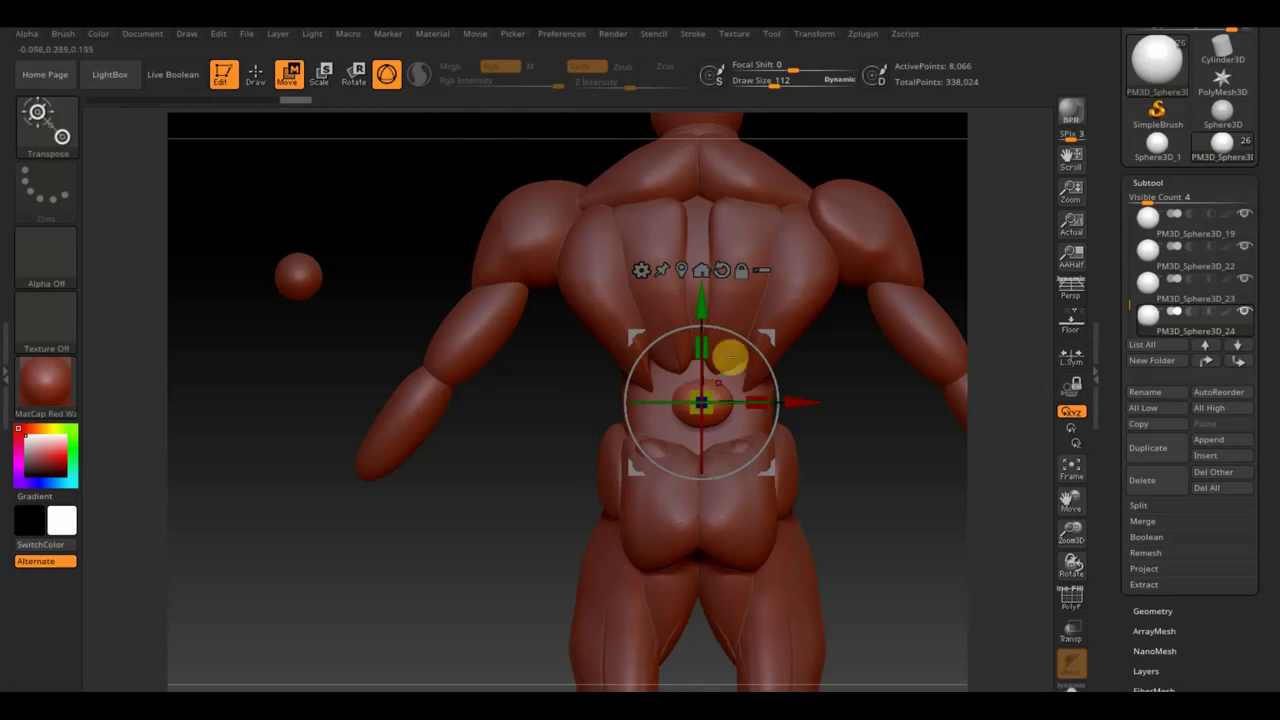
{"action": "mouse_move", "coordinate": [708, 343]}
{"action": "left_mouse_down"}
{"action": "mouse_move", "coordinate": [705, 325]}
{"action": "mouse_move", "coordinate": [748, 337]}
{"action": "mouse_move", "coordinate": [728, 342]}
{"action": "mouse_move", "coordinate": [771, 340]}
{"action": "mouse_move", "coordinate": [746, 352]}
{"action": "left_mouse_up"}
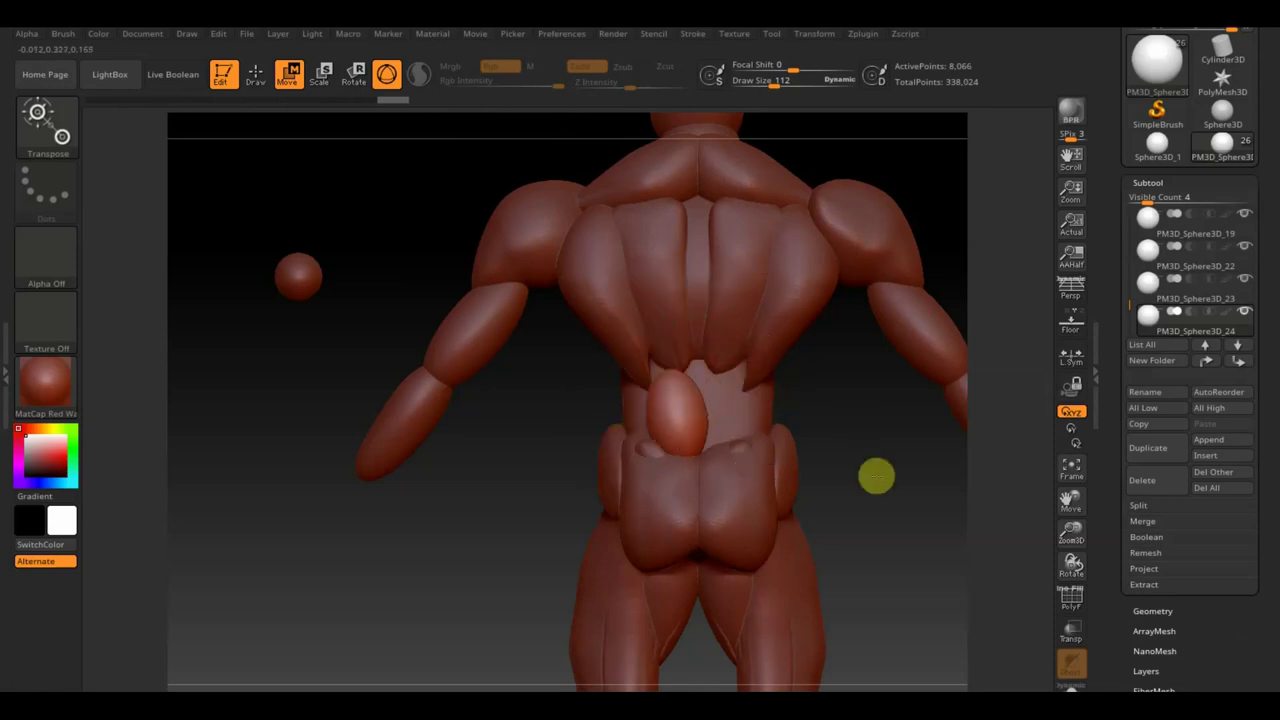
{"action": "left_click_drag", "start_coordinate": [874, 474], "coordinate": [934, 474]}
{"action": "left_click_drag", "start_coordinate": [723, 416], "coordinate": [625, 416]}
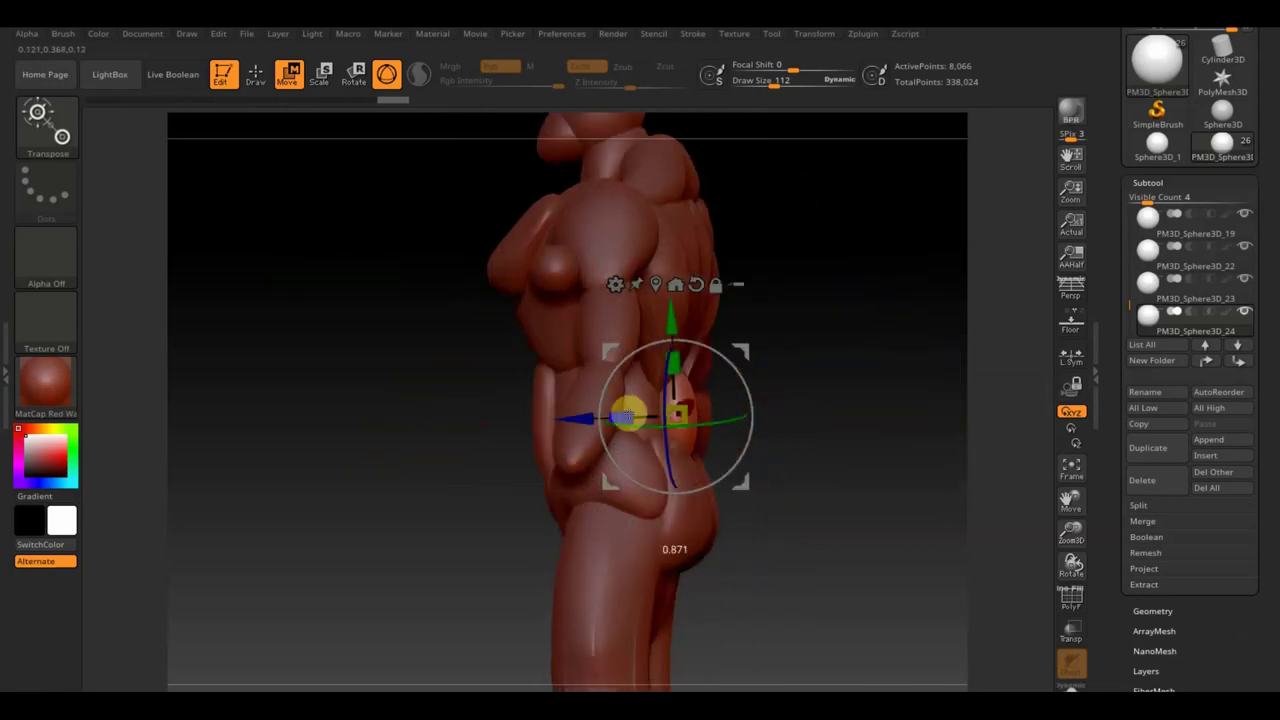
{"action": "mouse_move", "coordinate": [878, 499]}
{"action": "left_mouse_down"}
{"action": "mouse_move", "coordinate": [891, 509]}
{"action": "mouse_move", "coordinate": [871, 517]}
{"action": "left_mouse_up"}
Sculpt the lower-back oval's shape and profile with Move Topological in Draw mode.
{"action": "left_click", "coordinate": [256, 74]}
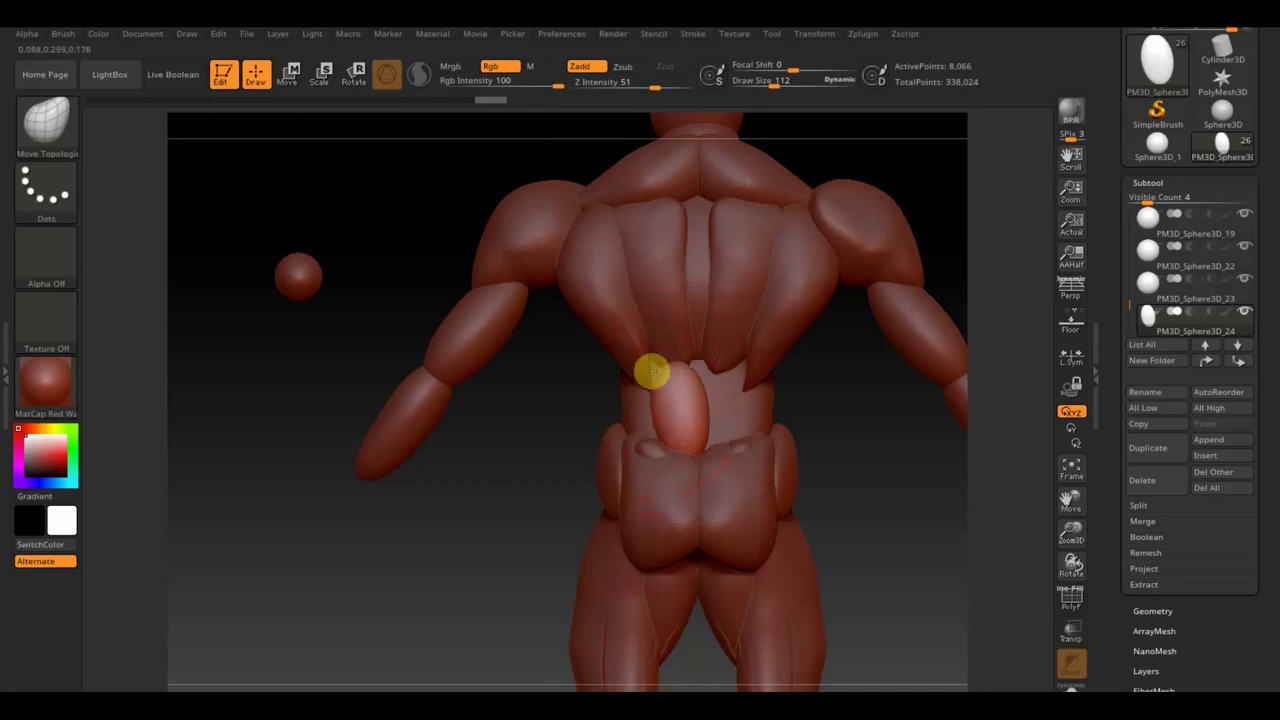
{"action": "left_click_drag", "start_coordinate": [683, 371], "coordinate": [710, 420]}
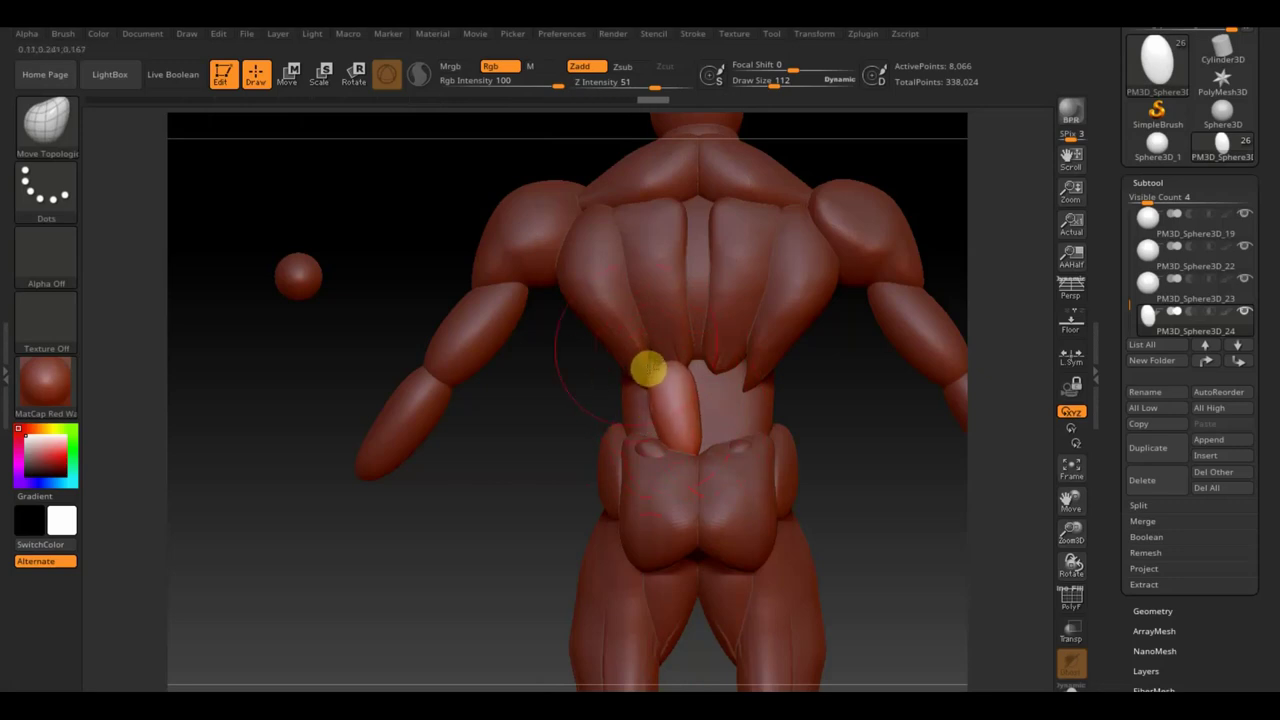
{"action": "mouse_move", "coordinate": [906, 489]}
{"action": "left_mouse_down"}
{"action": "mouse_move", "coordinate": [846, 514]}
{"action": "mouse_move", "coordinate": [797, 486]}
{"action": "left_mouse_up"}
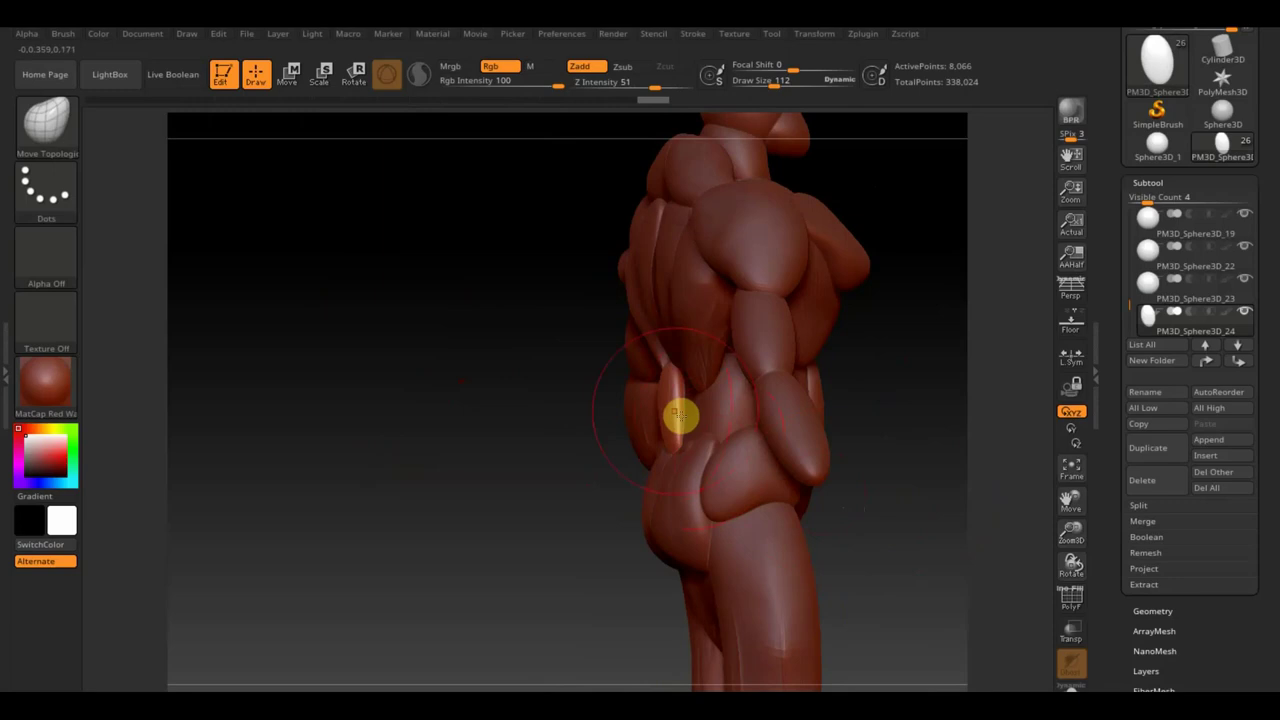
{"action": "mouse_move", "coordinate": [673, 405]}
{"action": "left_mouse_down"}
{"action": "mouse_move", "coordinate": [669, 463]}
{"action": "mouse_move", "coordinate": [680, 409]}
{"action": "left_mouse_up"}
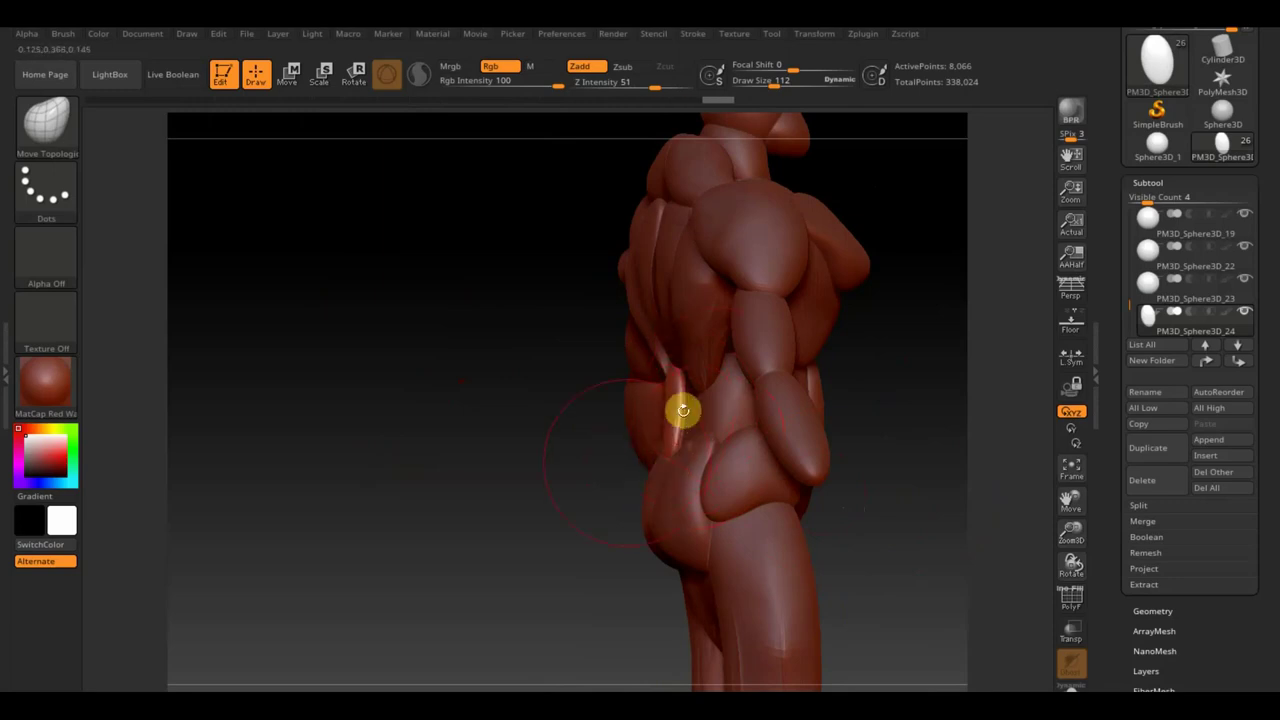
{"action": "left_click_drag", "start_coordinate": [912, 393], "coordinate": [986, 394]}
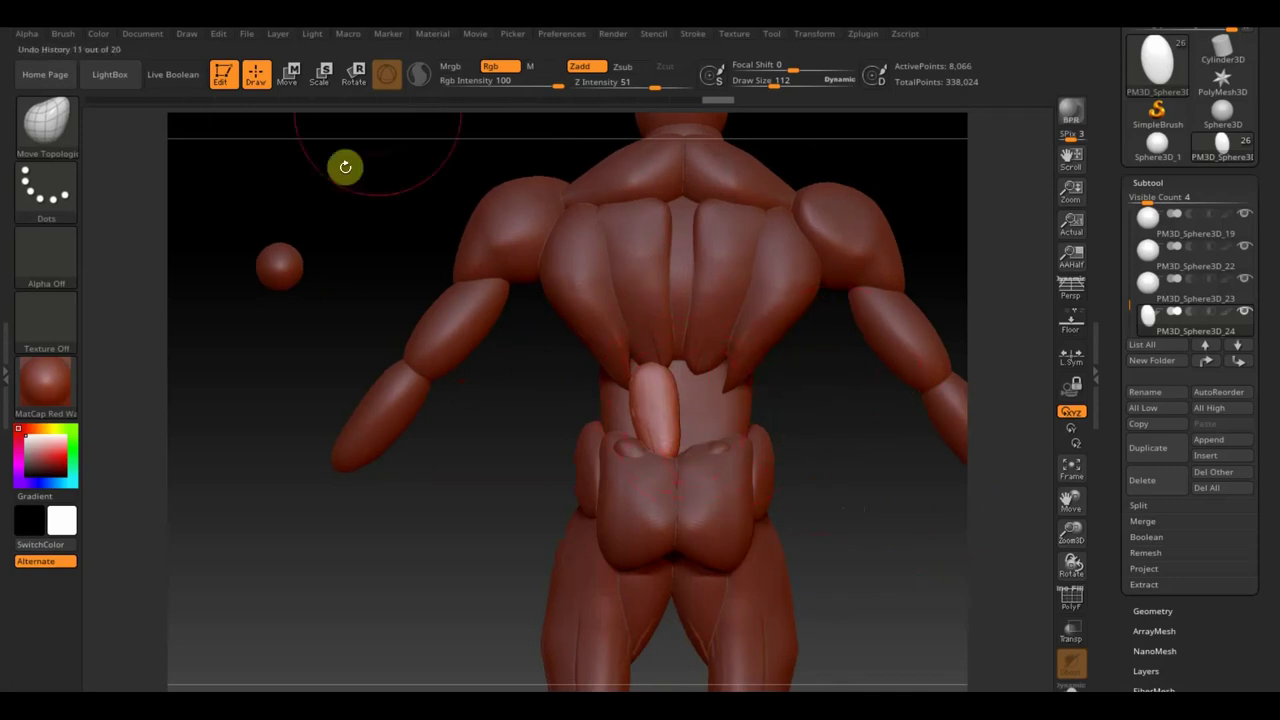
Duplicate the lower-back capsule by Ctrl-dragging the gizmo's X handle, sliding the copy sideways.
{"action": "key", "text": "shift+t"}
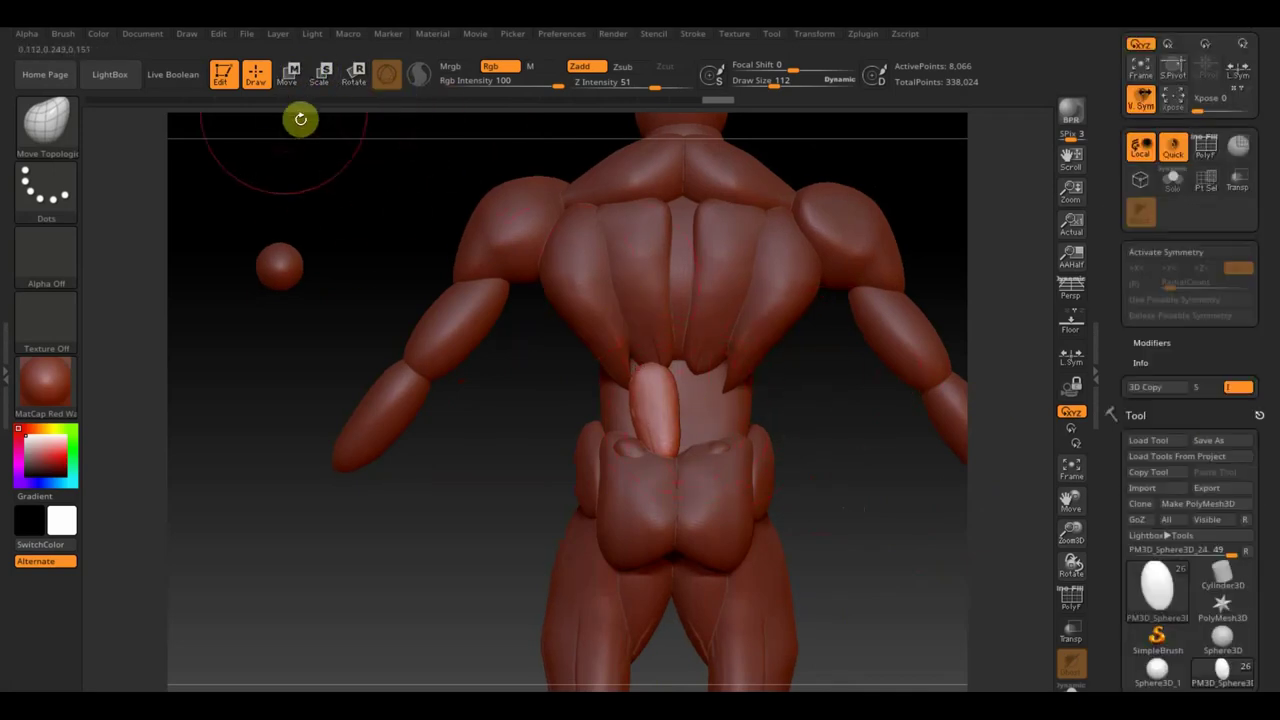
{"action": "left_click", "coordinate": [291, 75]}
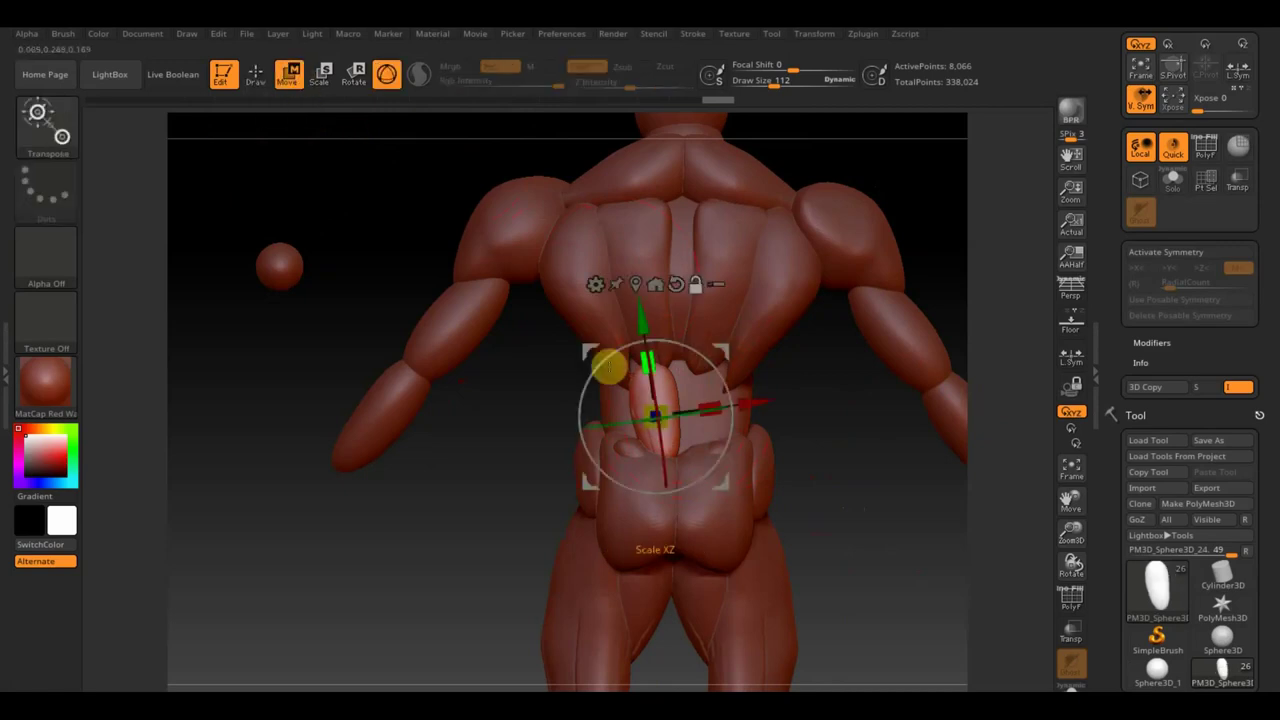
{"action": "left_click_drag", "start_coordinate": [746, 402], "coordinate": [797, 410]}
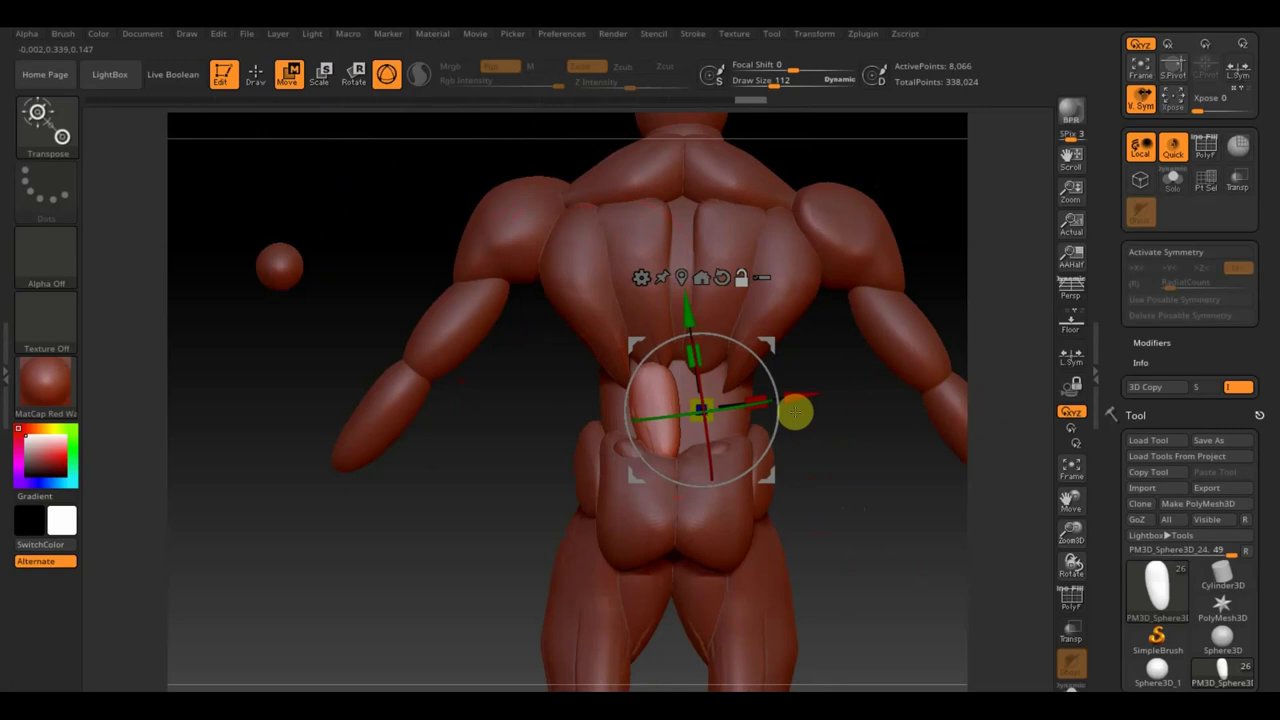
{"action": "key", "text": "ctrl+z"}
{"action": "mouse_move", "coordinate": [718, 403]}
{"action": "left_mouse_down", "text": "ctrl"}
{"action": "mouse_move", "coordinate": [773, 400]}
{"action": "mouse_move", "coordinate": [760, 348]}
{"action": "left_mouse_up", "text": "ctrl"}
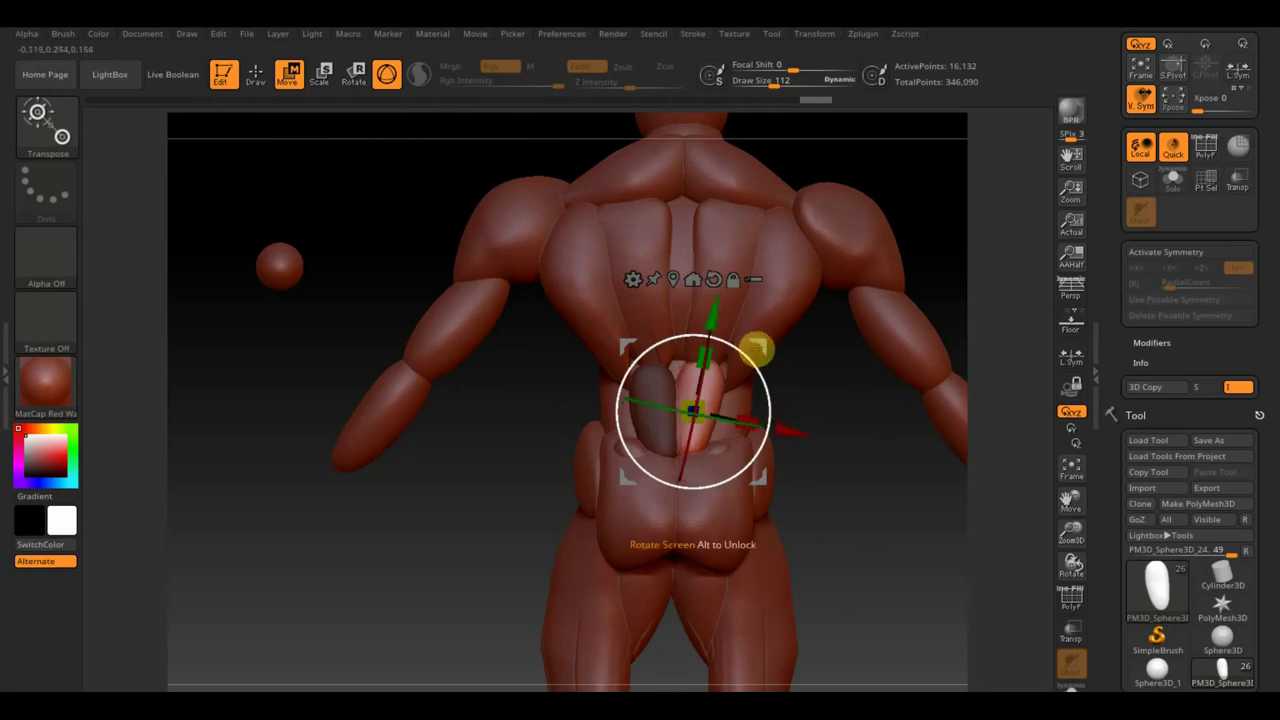
{"action": "left_click_drag", "start_coordinate": [771, 429], "coordinate": [790, 430]}
Mirror And Weld the capsule across the body from Geometry > Modify Topology.
{"action": "scroll", "coordinate": [1264, 530], "scroll_direction": "down", "scroll_amount": 3}
{"action": "scroll", "coordinate": [1266, 440], "scroll_direction": "down", "scroll_amount": 3}
{"action": "scroll", "coordinate": [1250, 420], "scroll_direction": "down", "scroll_amount": 3}
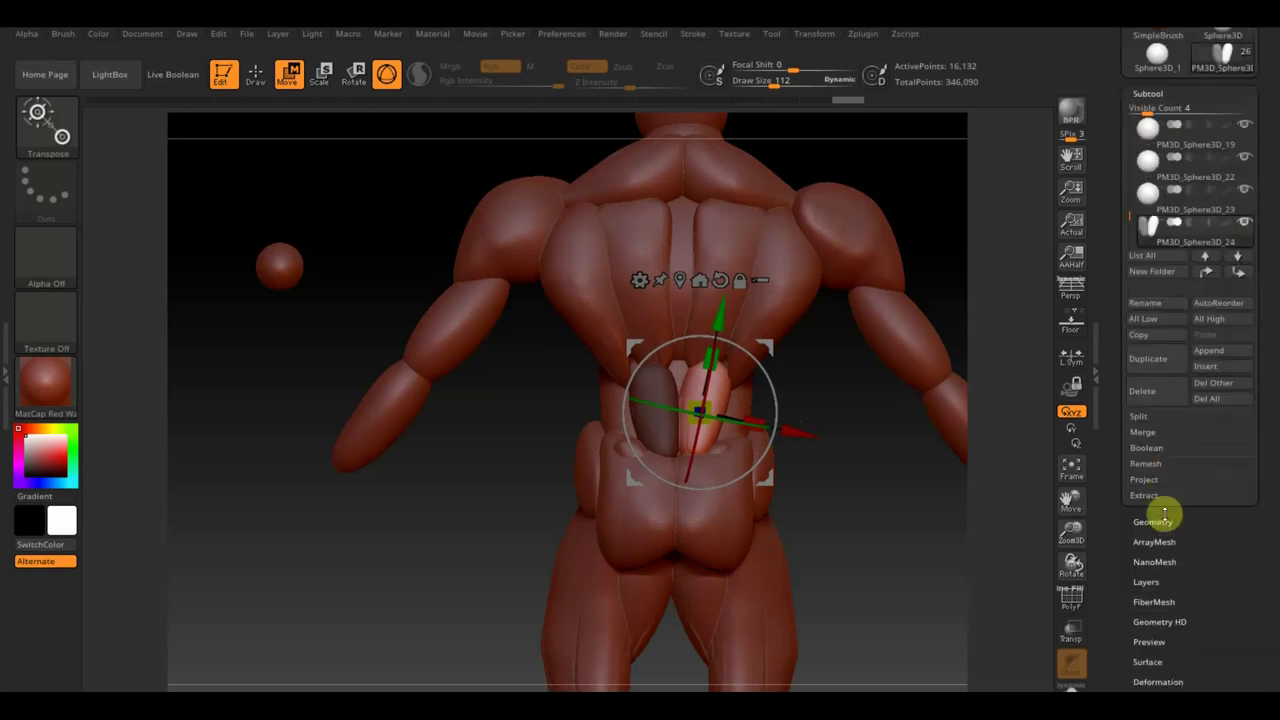
{"action": "left_click", "coordinate": [1153, 521]}
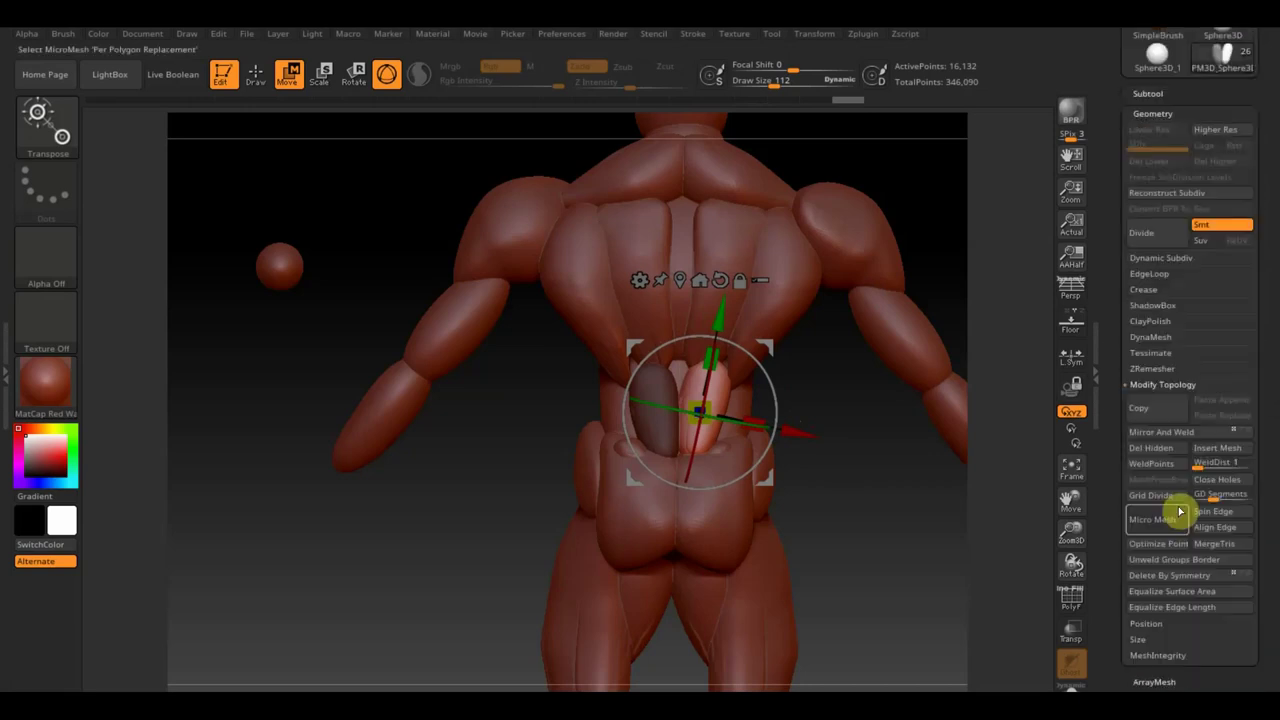
{"action": "left_click", "coordinate": [1184, 436]}
{"action": "left_click", "coordinate": [255, 75]}
{"action": "mouse_move", "coordinate": [346, 249]}
{"action": "left_mouse_down"}
{"action": "mouse_move", "coordinate": [320, 266]}
{"action": "mouse_move", "coordinate": [289, 263]}
{"action": "left_mouse_up"}
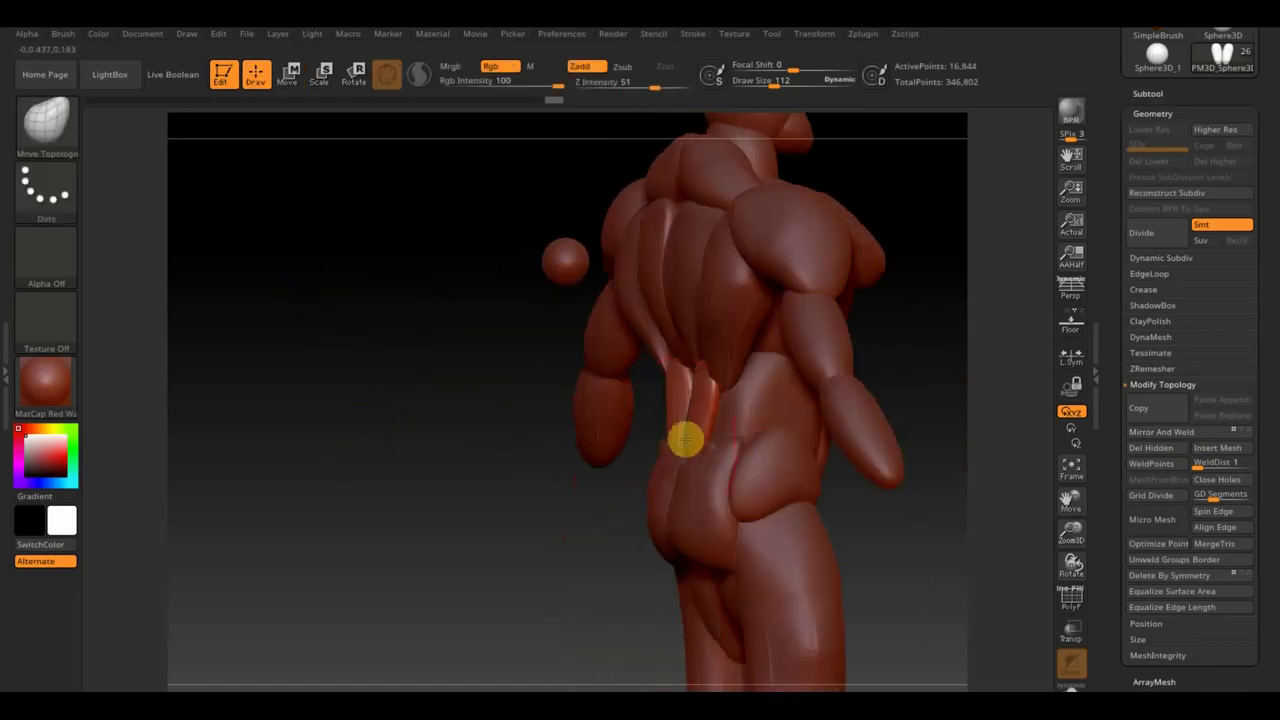
Reselect the lower-back subtool, apply Mirror And Weld again, and frame the whole figure.
{"action": "key", "text": "shift"}
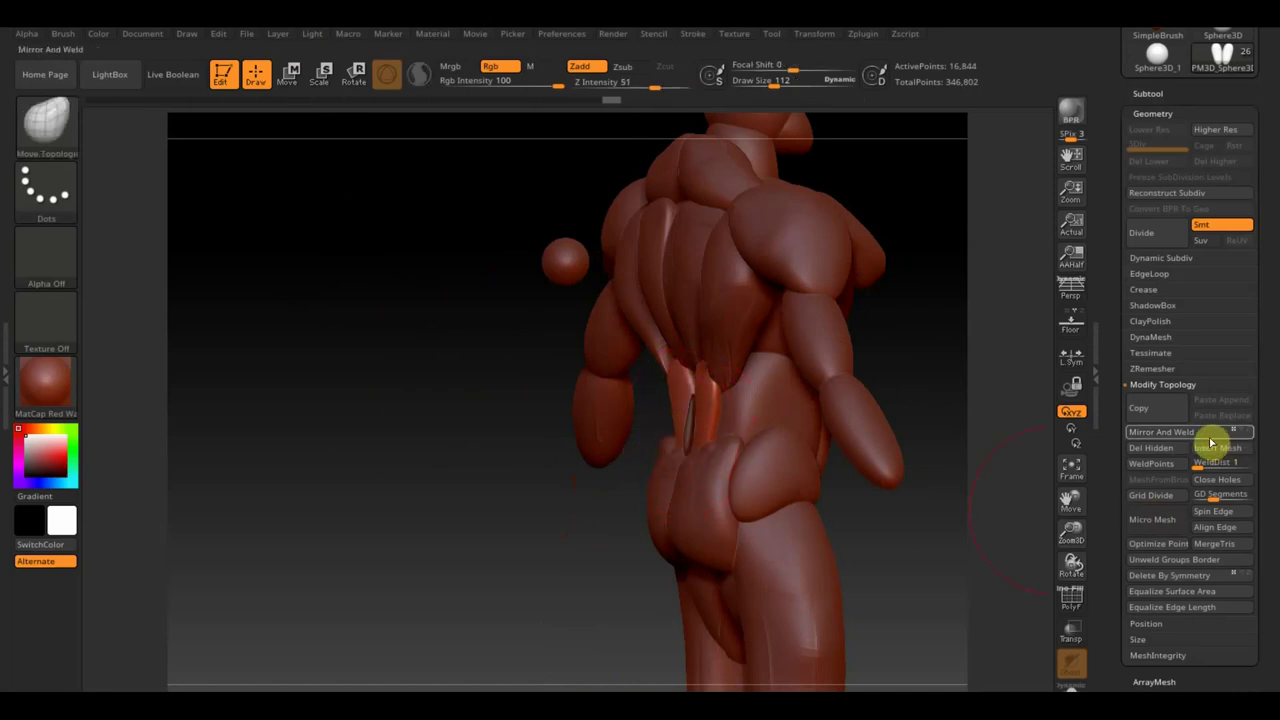
{"action": "mouse_move", "coordinate": [367, 499]}
{"action": "left_mouse_down"}
{"action": "mouse_move", "coordinate": [351, 491]}
{"action": "mouse_move", "coordinate": [397, 489]}
{"action": "mouse_move", "coordinate": [349, 460]}
{"action": "mouse_move", "coordinate": [320, 492]}
{"action": "mouse_move", "coordinate": [354, 480]}
{"action": "left_mouse_up"}
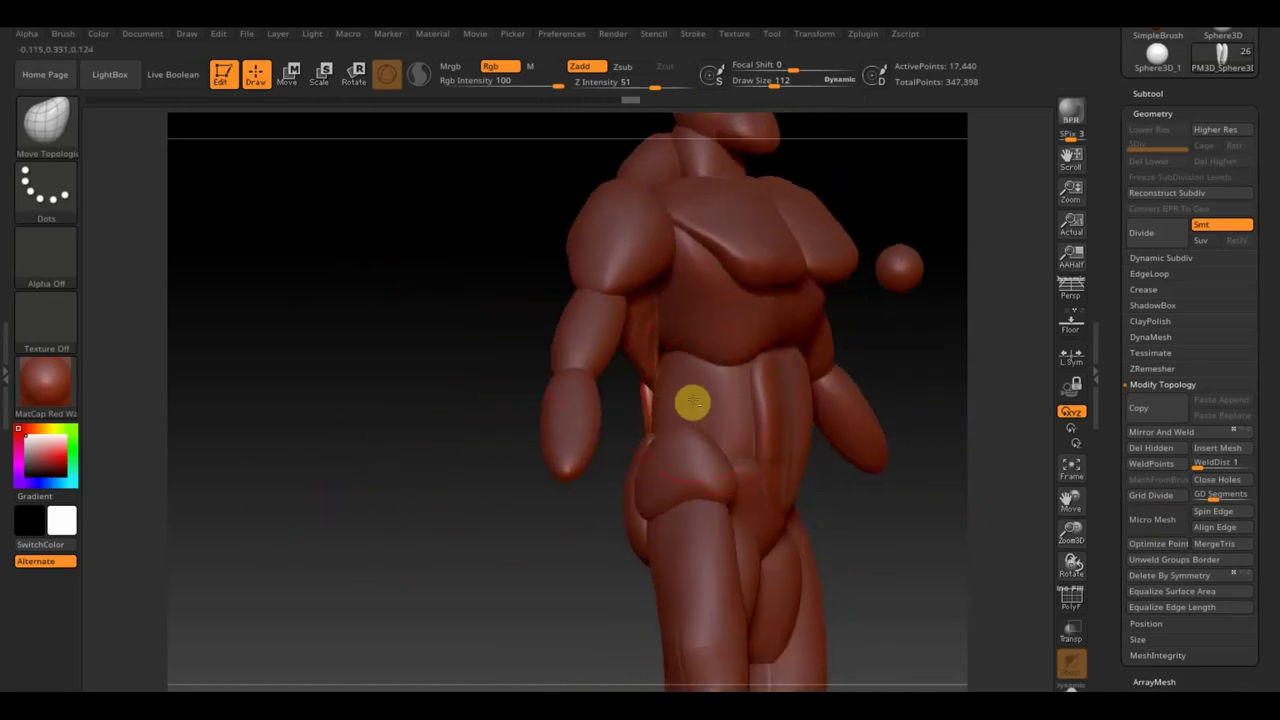
{"action": "left_click", "coordinate": [693, 402], "text": "alt"}
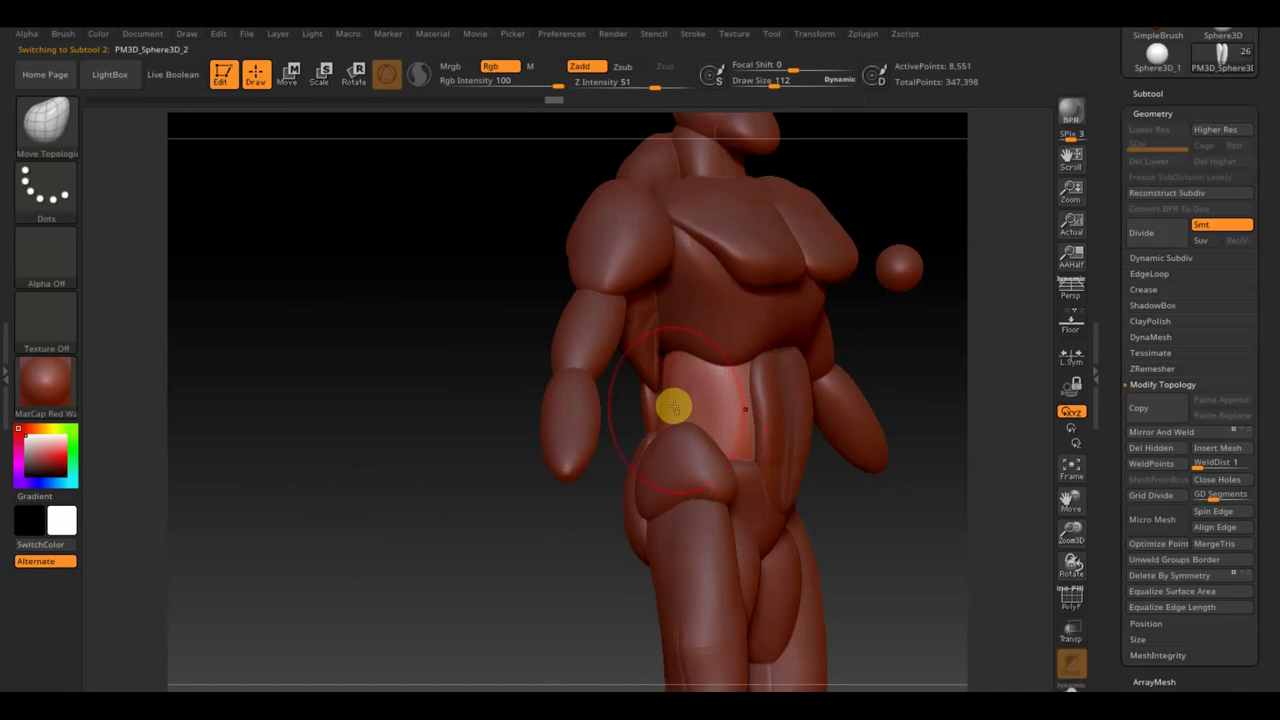
{"action": "left_click_drag", "start_coordinate": [467, 408], "coordinate": [508, 397]}
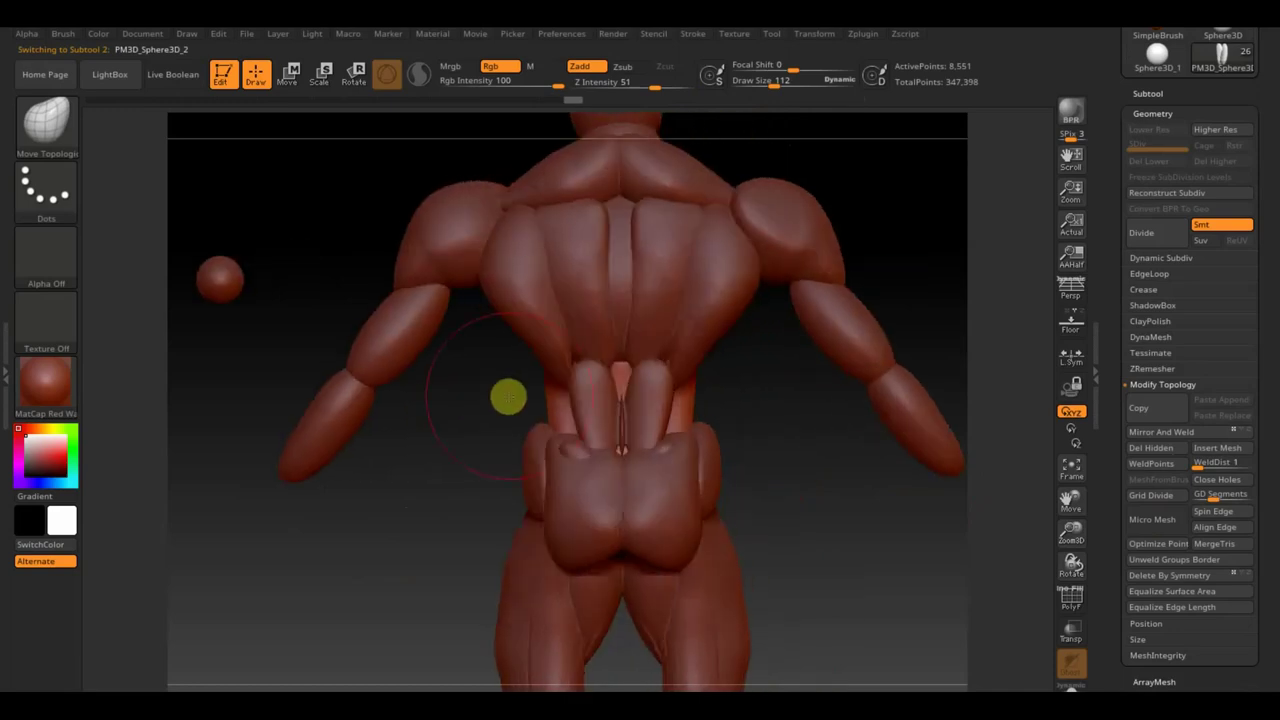
{"action": "left_click", "coordinate": [652, 413], "text": "alt"}
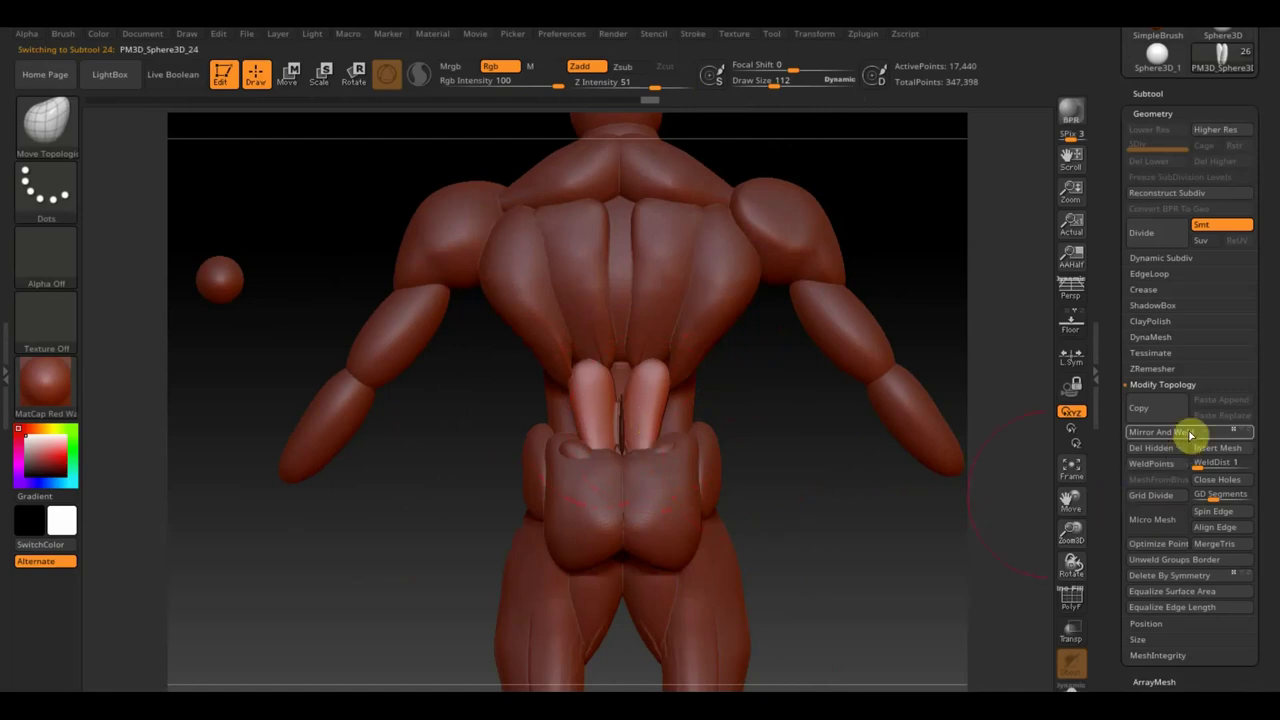
{"action": "left_click", "coordinate": [1182, 434]}
{"action": "left_click_drag", "start_coordinate": [811, 529], "coordinate": [789, 420], "text": "alt"}
{"action": "mouse_move", "coordinate": [797, 490]}
{"action": "left_mouse_down", "text": "alt"}
{"action": "mouse_move", "coordinate": [780, 520]}
{"action": "mouse_move", "coordinate": [763, 471]}
{"action": "mouse_move", "coordinate": [775, 506]}
{"action": "left_mouse_up", "text": "alt"}
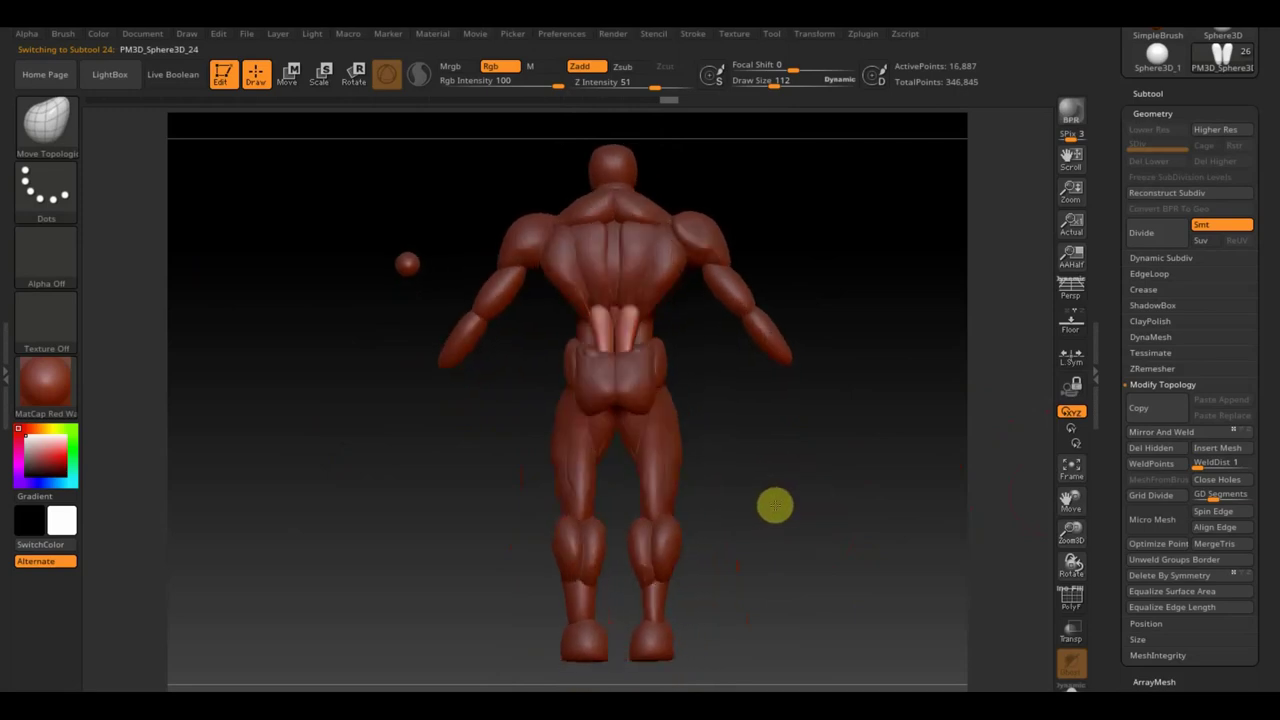
Slim the right shin and calf with Move Topological, then select the small loose sphere subtool.
{"action": "left_click_drag", "start_coordinate": [660, 590], "coordinate": [657, 572]}
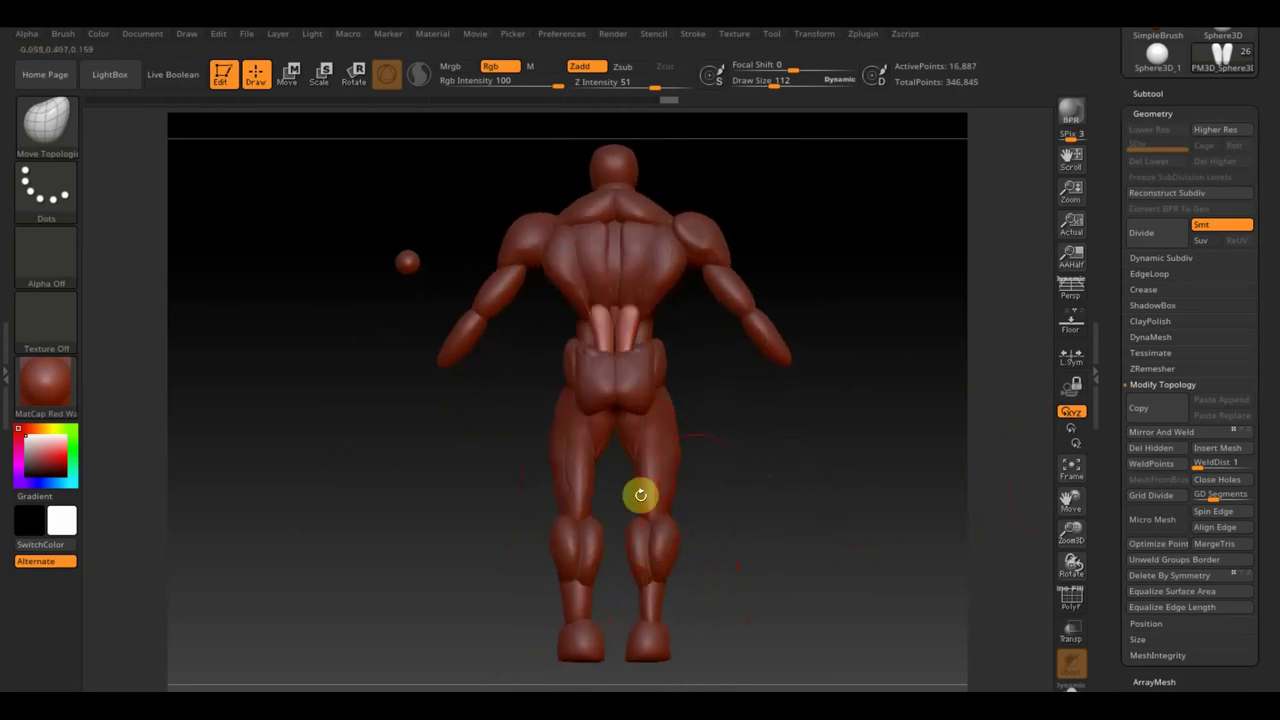
{"action": "mouse_move", "coordinate": [751, 503]}
{"action": "left_mouse_down", "text": "alt"}
{"action": "mouse_move", "coordinate": [794, 603]}
{"action": "mouse_move", "coordinate": [776, 600]}
{"action": "mouse_move", "coordinate": [777, 500]}
{"action": "mouse_move", "coordinate": [806, 480]}
{"action": "mouse_move", "coordinate": [780, 406]}
{"action": "mouse_move", "coordinate": [698, 521]}
{"action": "mouse_move", "coordinate": [726, 511]}
{"action": "mouse_move", "coordinate": [706, 509]}
{"action": "mouse_move", "coordinate": [809, 511]}
{"action": "left_mouse_up", "text": "alt"}
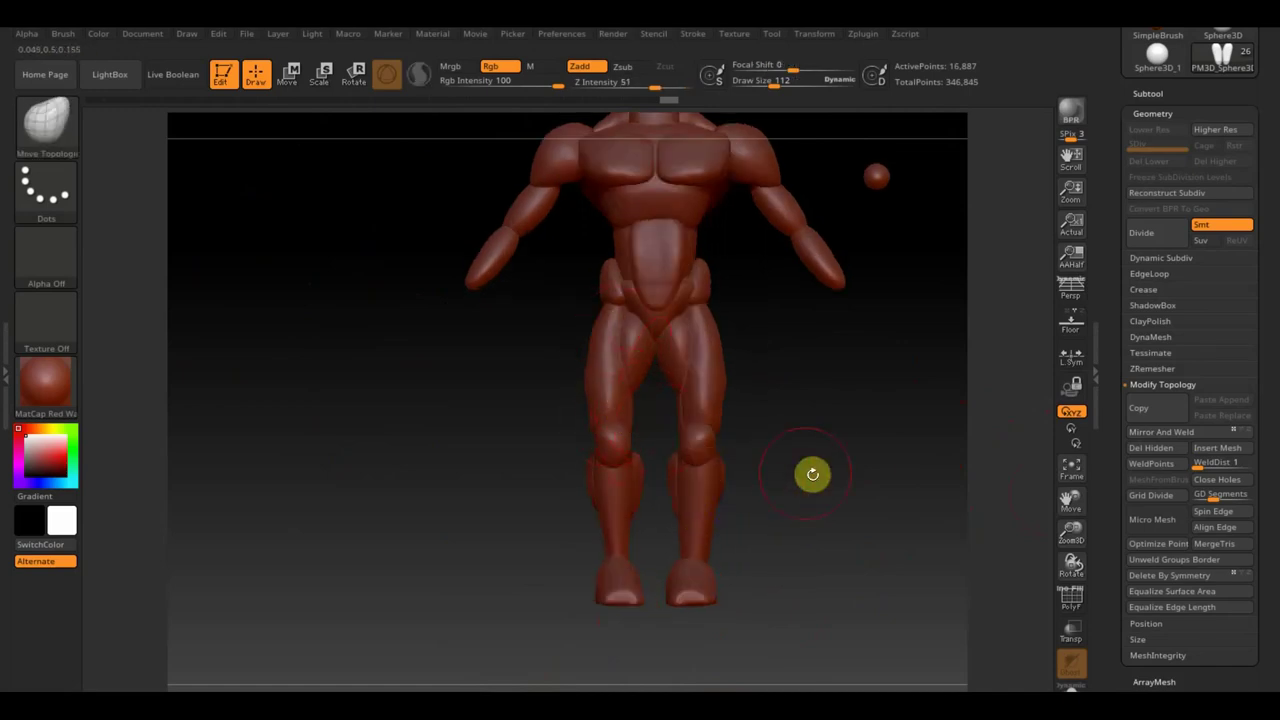
{"action": "mouse_move", "coordinate": [861, 476]}
{"action": "left_mouse_down", "text": "alt"}
{"action": "mouse_move", "coordinate": [789, 528]}
{"action": "mouse_move", "coordinate": [791, 541]}
{"action": "left_mouse_up", "text": "alt"}
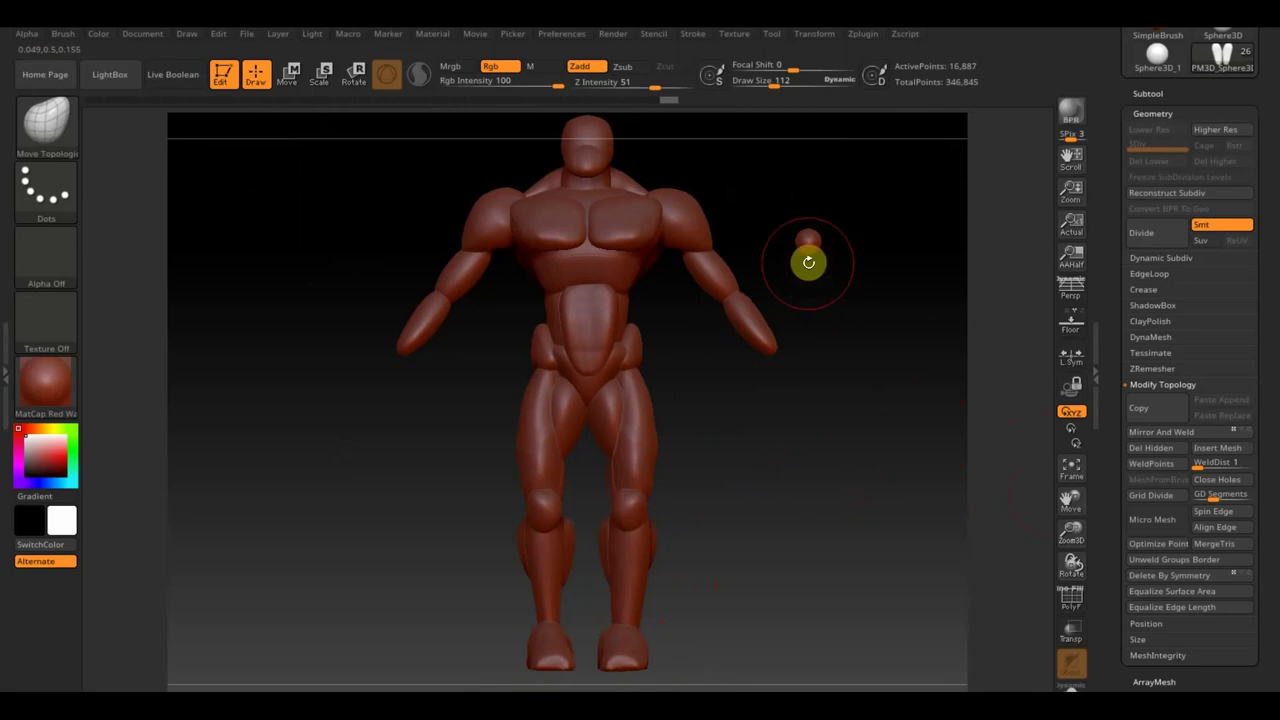
{"action": "key", "text": "super"}
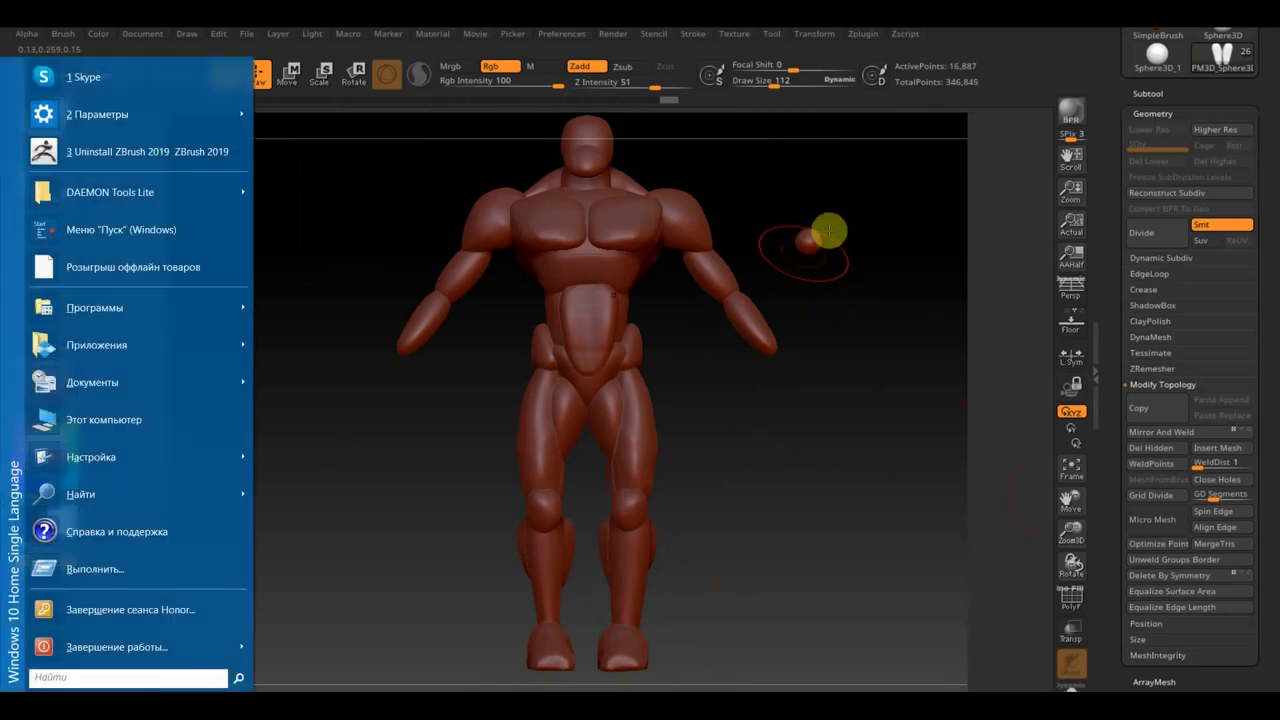
{"action": "key", "text": "super"}
{"action": "left_click", "coordinate": [820, 228], "text": "alt"}
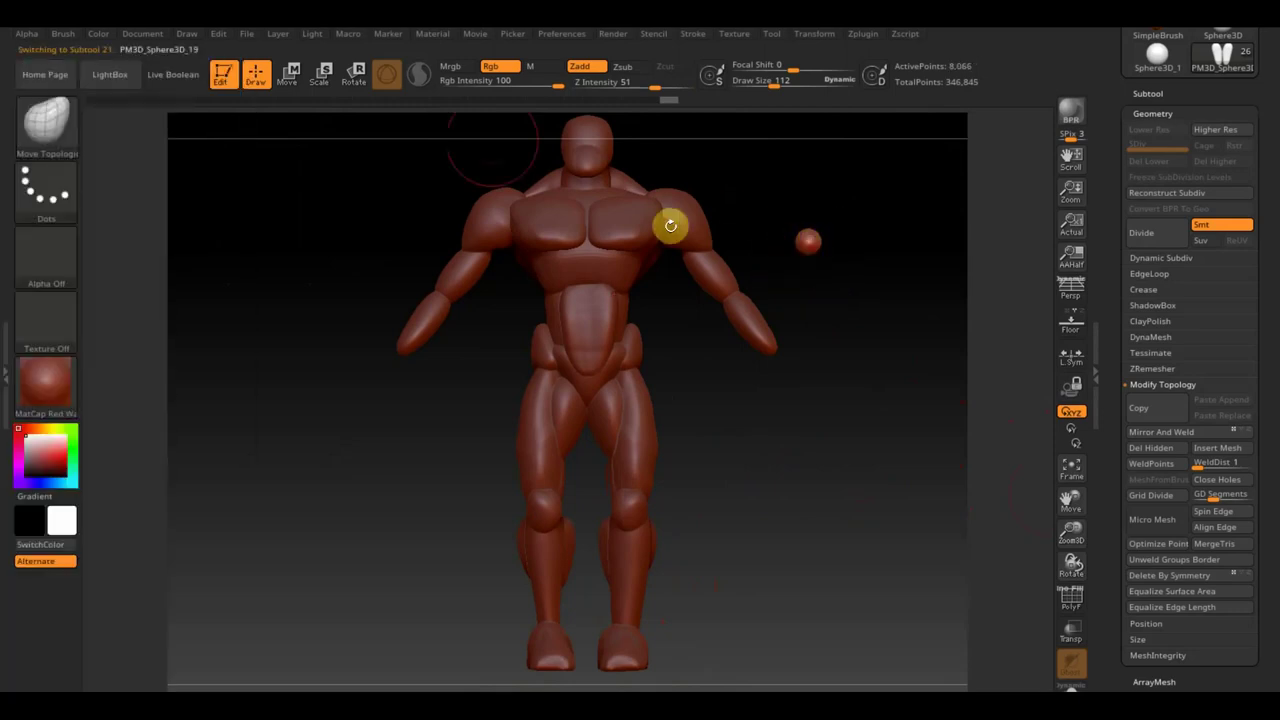
Reposition the Move gizmo onto the legs and shift it along the leg.
{"action": "left_click", "coordinate": [290, 75]}
{"action": "left_click_drag", "start_coordinate": [877, 171], "coordinate": [628, 428], "text": "alt"}
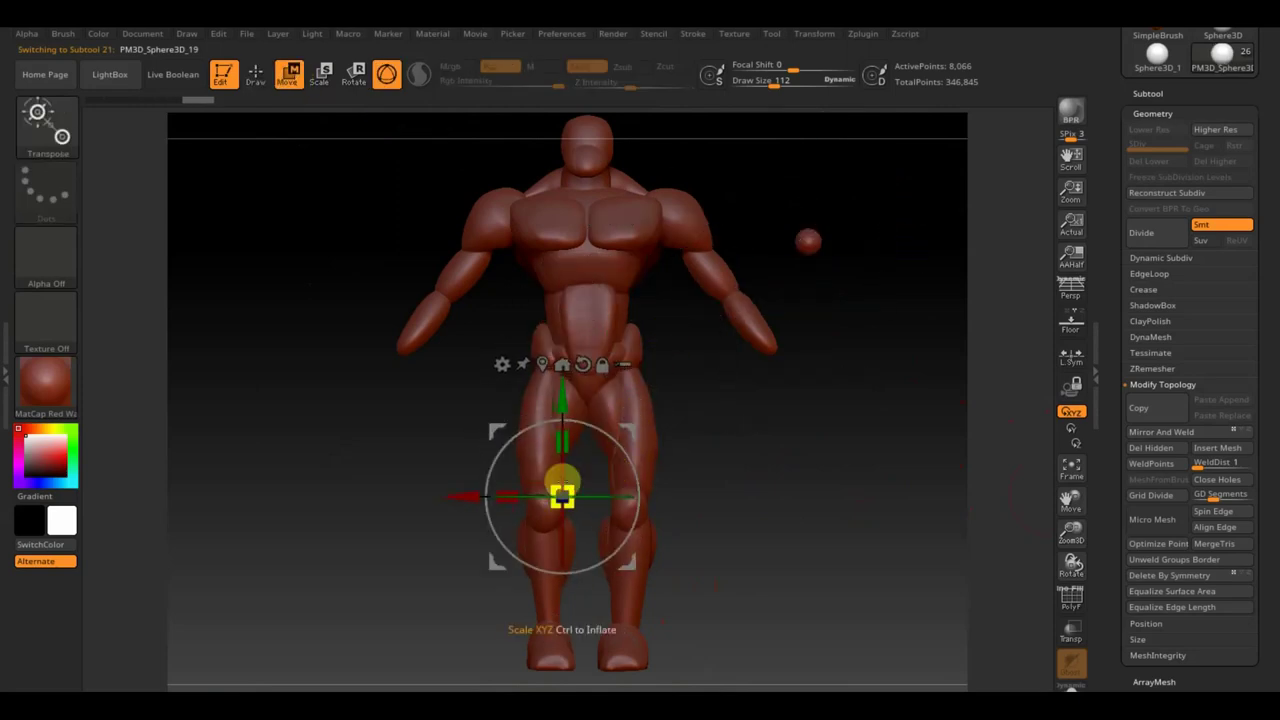
{"action": "left_click_drag", "start_coordinate": [565, 457], "coordinate": [574, 376]}
{"action": "left_click_drag", "start_coordinate": [823, 469], "coordinate": [774, 471]}
{"action": "left_click_drag", "start_coordinate": [470, 474], "coordinate": [445, 473]}
{"action": "left_click_drag", "start_coordinate": [727, 483], "coordinate": [814, 477]}
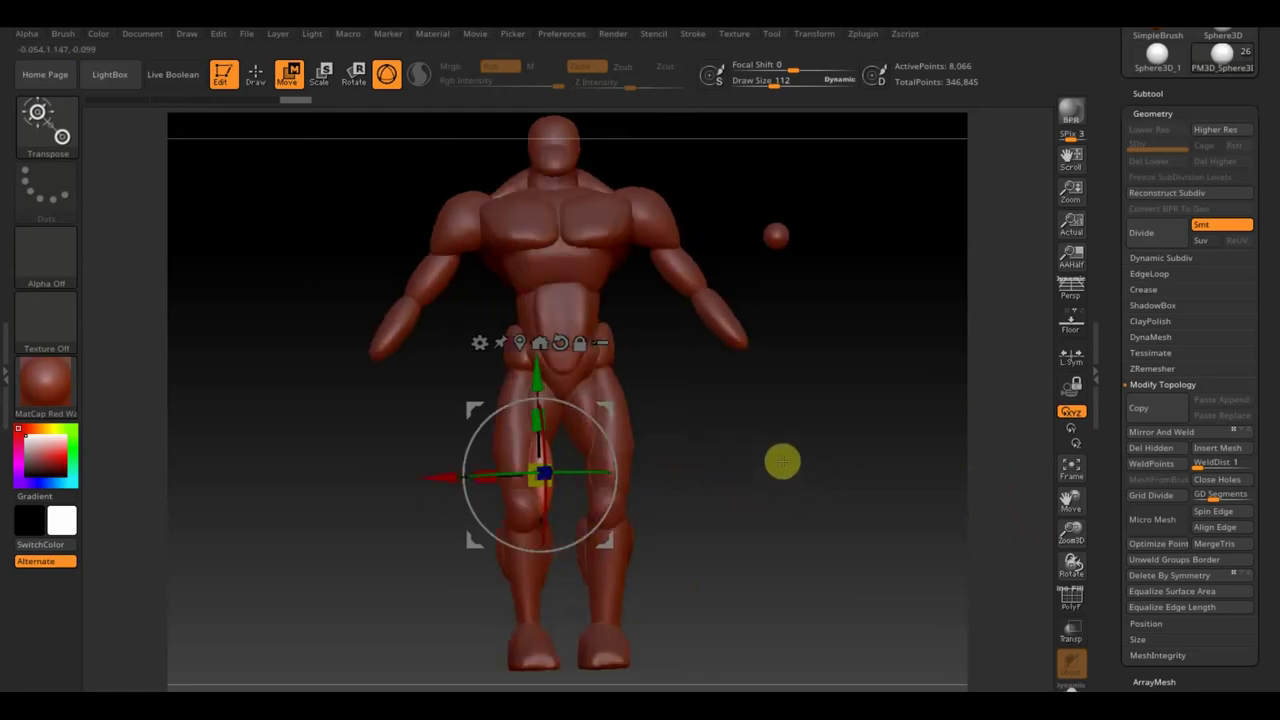
{"action": "scroll", "coordinate": [782, 461], "scroll_direction": "up", "scroll_amount": 3}
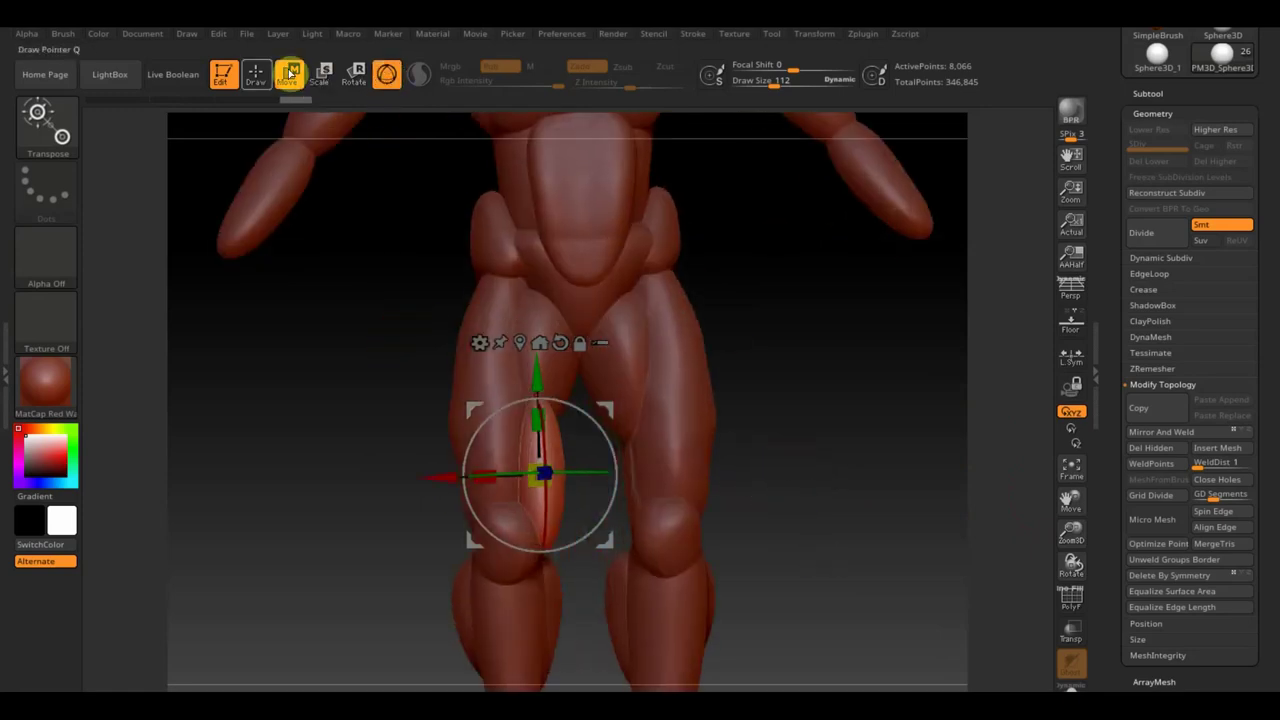
Reshape the inner-thigh muscle piece near the hip with Move Topological.
{"action": "left_click", "coordinate": [256, 73]}
{"action": "mouse_move", "coordinate": [535, 468]}
{"action": "left_mouse_down", "text": "shift"}
{"action": "mouse_move", "coordinate": [543, 404]}
{"action": "mouse_move", "coordinate": [499, 216]}
{"action": "left_mouse_up", "text": "shift"}
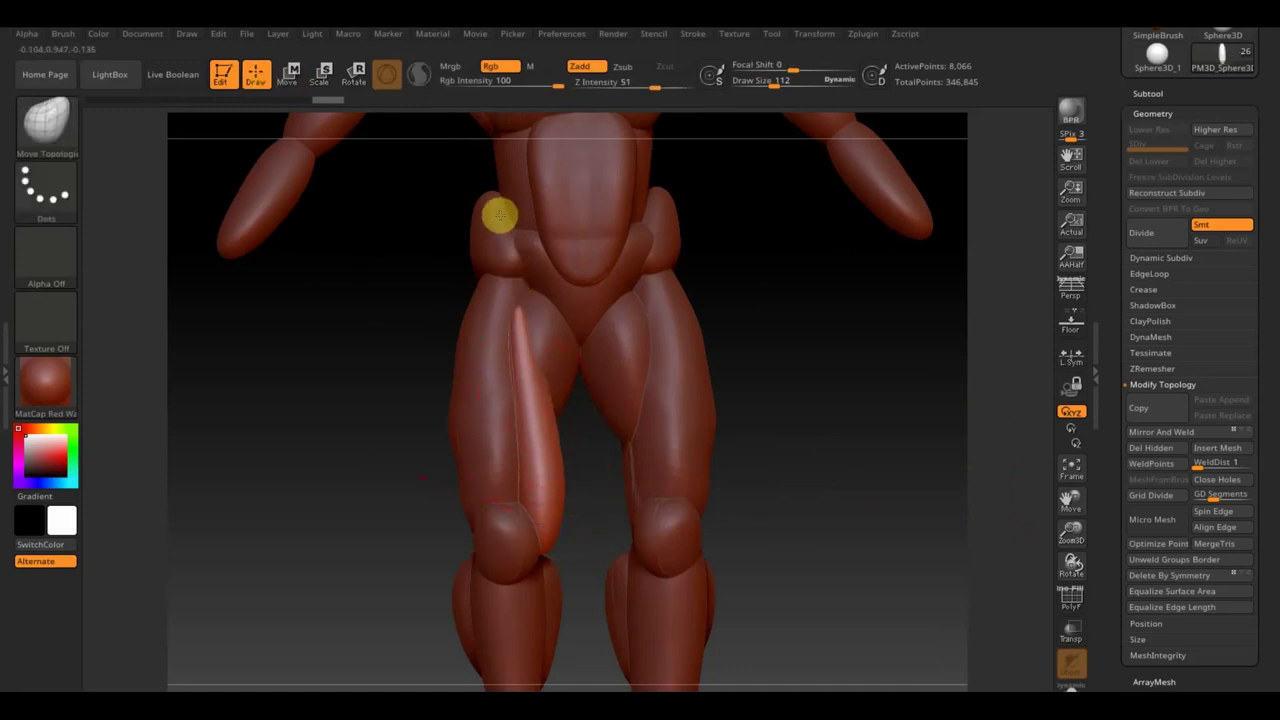
{"action": "mouse_move", "coordinate": [849, 435]}
{"action": "left_mouse_down"}
{"action": "mouse_move", "coordinate": [866, 454]}
{"action": "mouse_move", "coordinate": [829, 449]}
{"action": "left_mouse_up"}
{"action": "left_click_drag", "start_coordinate": [564, 292], "coordinate": [521, 497]}
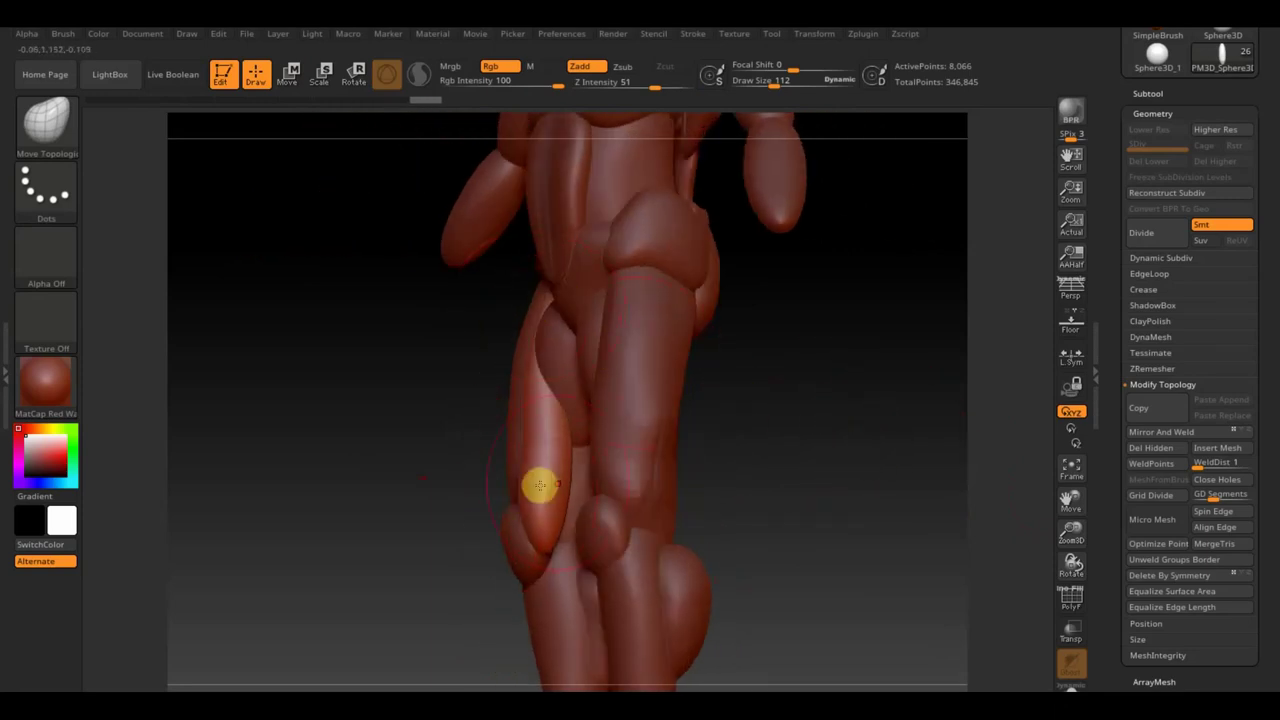
{"action": "left_click_drag", "start_coordinate": [737, 583], "coordinate": [627, 571]}
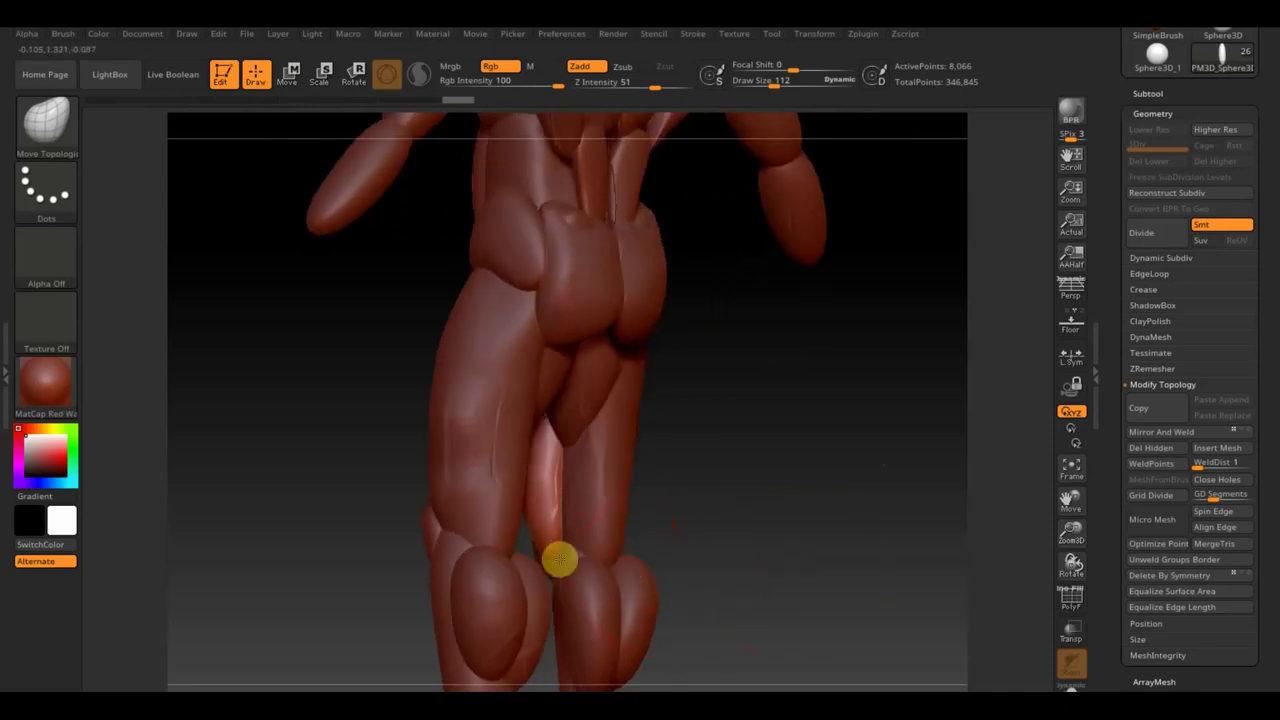
{"action": "mouse_move", "coordinate": [751, 518]}
{"action": "left_mouse_down"}
{"action": "mouse_move", "coordinate": [723, 523]}
{"action": "mouse_move", "coordinate": [746, 537]}
{"action": "left_mouse_up"}
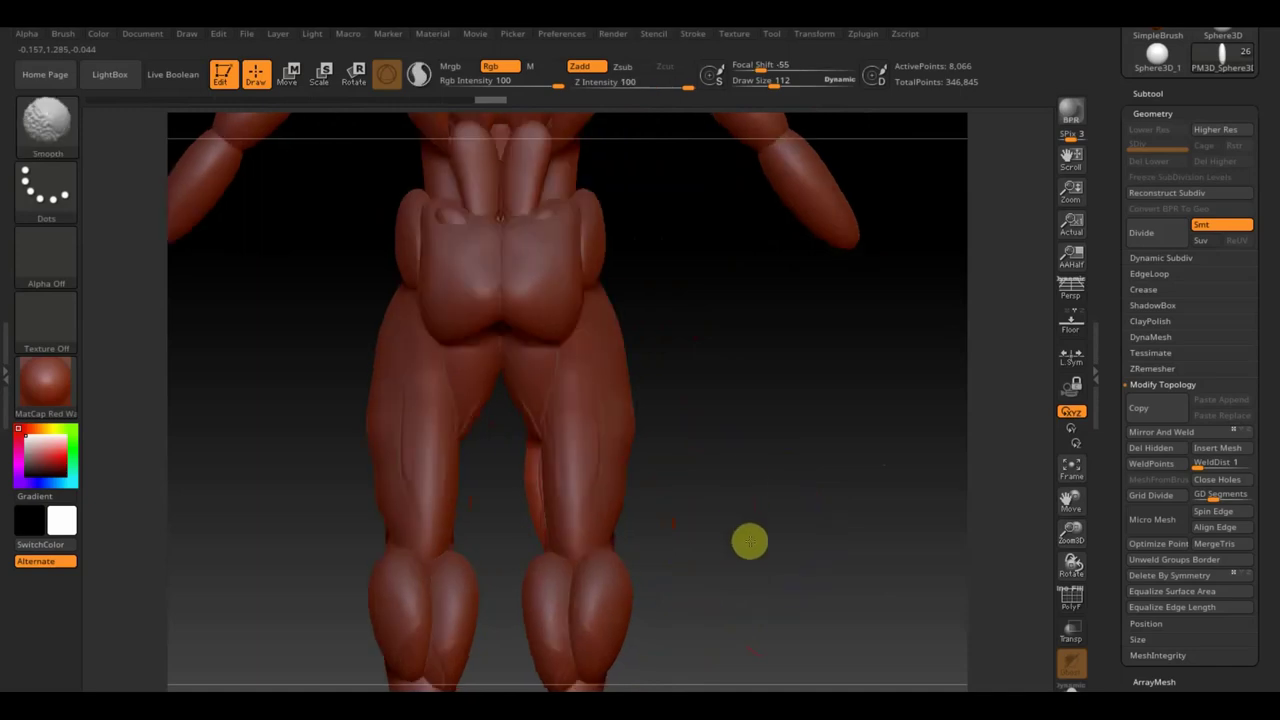
{"action": "left_click_drag", "start_coordinate": [772, 600], "coordinate": [749, 551]}
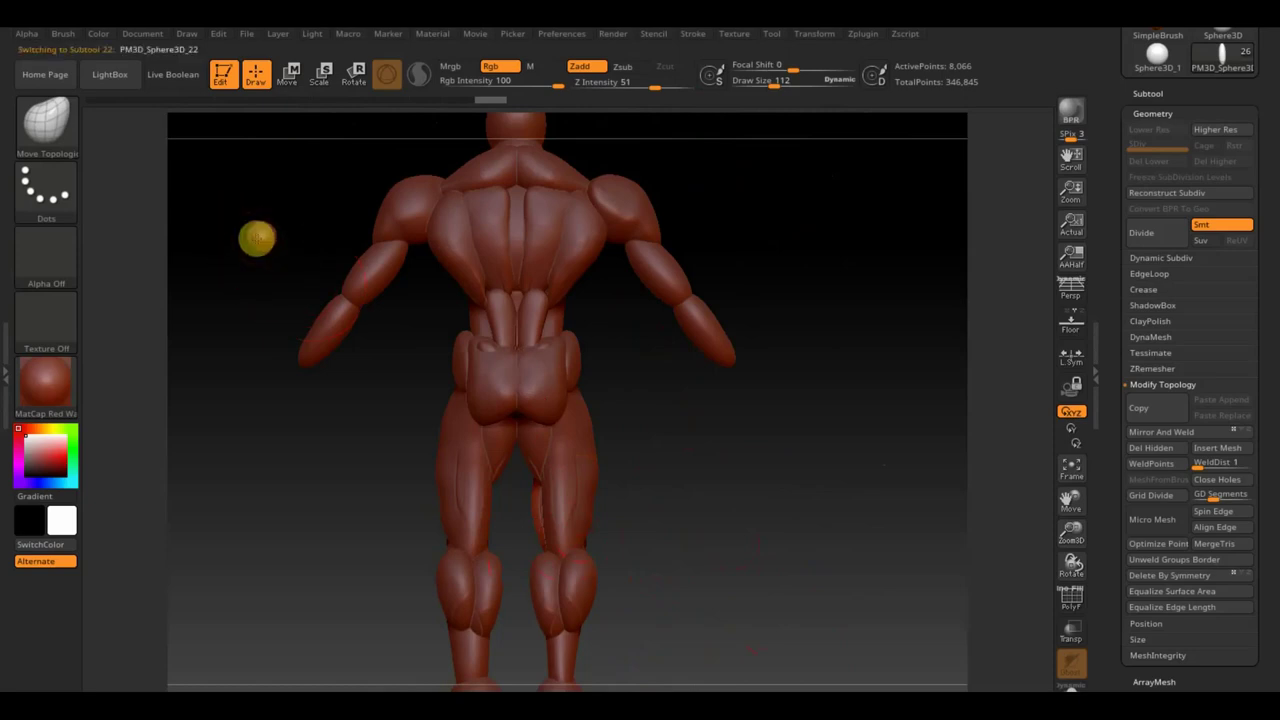
Move the thin muscle strip with the Transpose gizmo onto the back of the right thigh.
{"action": "mouse_move", "coordinate": [737, 449]}
{"action": "left_mouse_down"}
{"action": "mouse_move", "coordinate": [811, 477]}
{"action": "mouse_move", "coordinate": [677, 380]}
{"action": "left_mouse_up"}
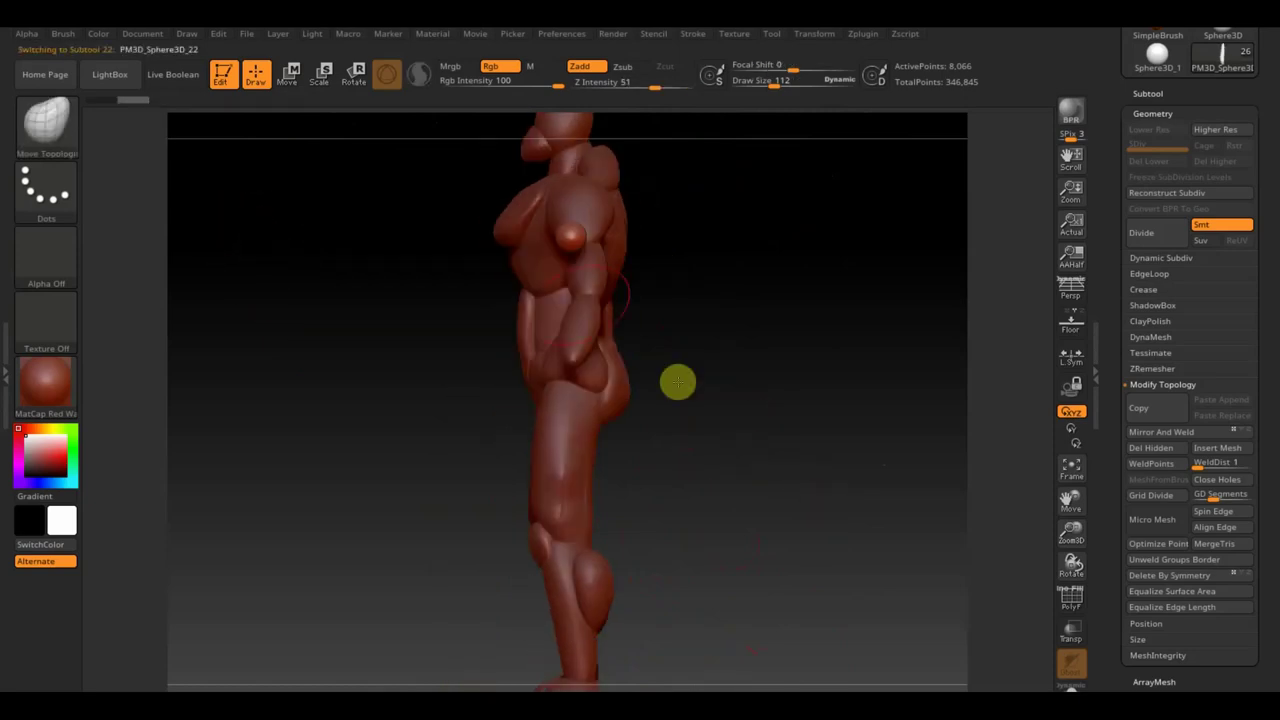
{"action": "left_click", "coordinate": [297, 80]}
{"action": "mouse_move", "coordinate": [457, 220]}
{"action": "left_mouse_down"}
{"action": "mouse_move", "coordinate": [620, 286]}
{"action": "mouse_move", "coordinate": [800, 468]}
{"action": "mouse_move", "coordinate": [757, 477]}
{"action": "mouse_move", "coordinate": [786, 500]}
{"action": "mouse_move", "coordinate": [771, 471]}
{"action": "mouse_move", "coordinate": [333, 497]}
{"action": "left_mouse_up"}
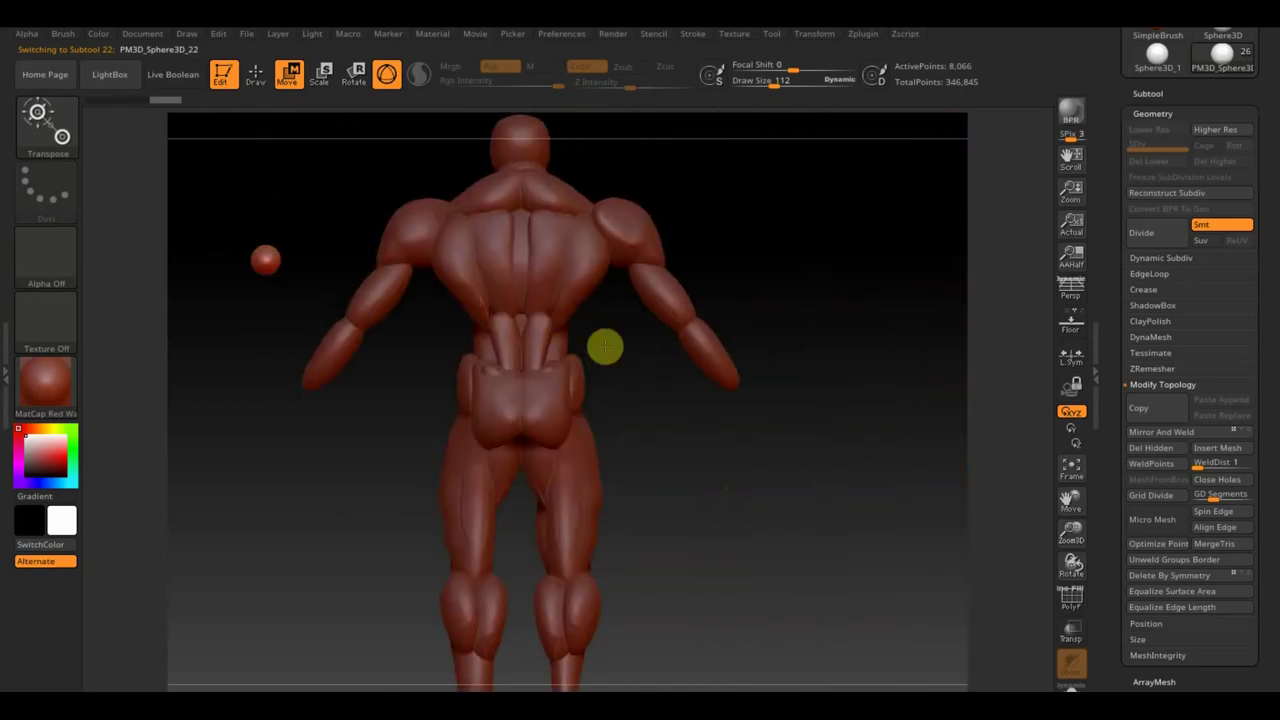
{"action": "left_click_drag", "start_coordinate": [371, 266], "coordinate": [629, 317], "text": "alt"}
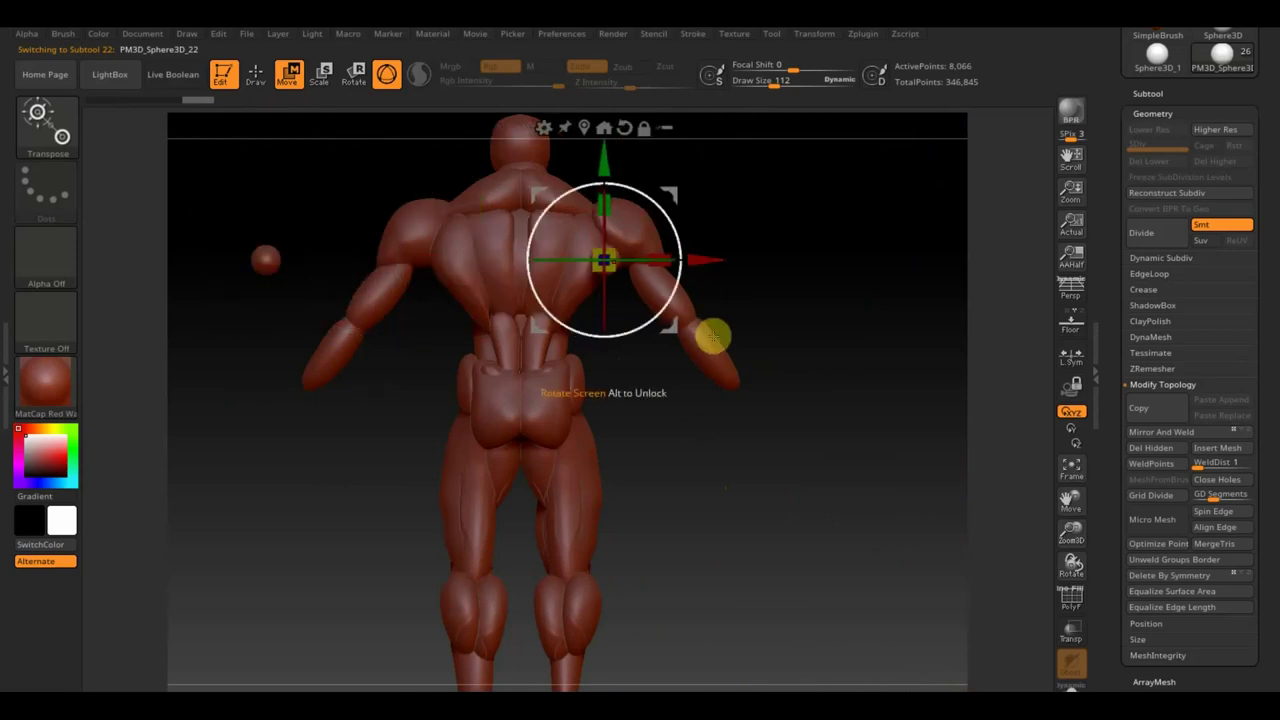
{"action": "mouse_move", "coordinate": [605, 160]}
{"action": "left_mouse_down", "text": "alt"}
{"action": "mouse_move", "coordinate": [609, 460]}
{"action": "mouse_move", "coordinate": [608, 409]}
{"action": "left_mouse_up", "text": "alt"}
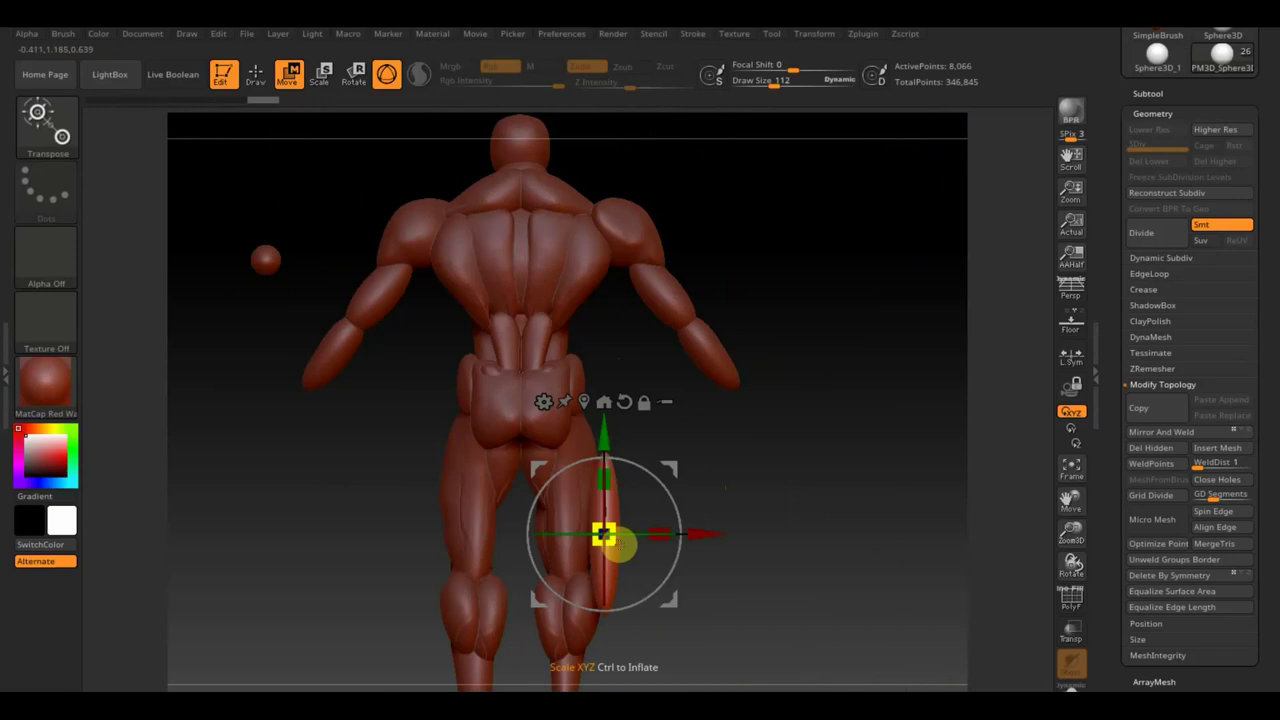
{"action": "mouse_move", "coordinate": [676, 470]}
{"action": "left_mouse_down"}
{"action": "mouse_move", "coordinate": [638, 449]}
{"action": "mouse_move", "coordinate": [834, 512]}
{"action": "left_mouse_up"}
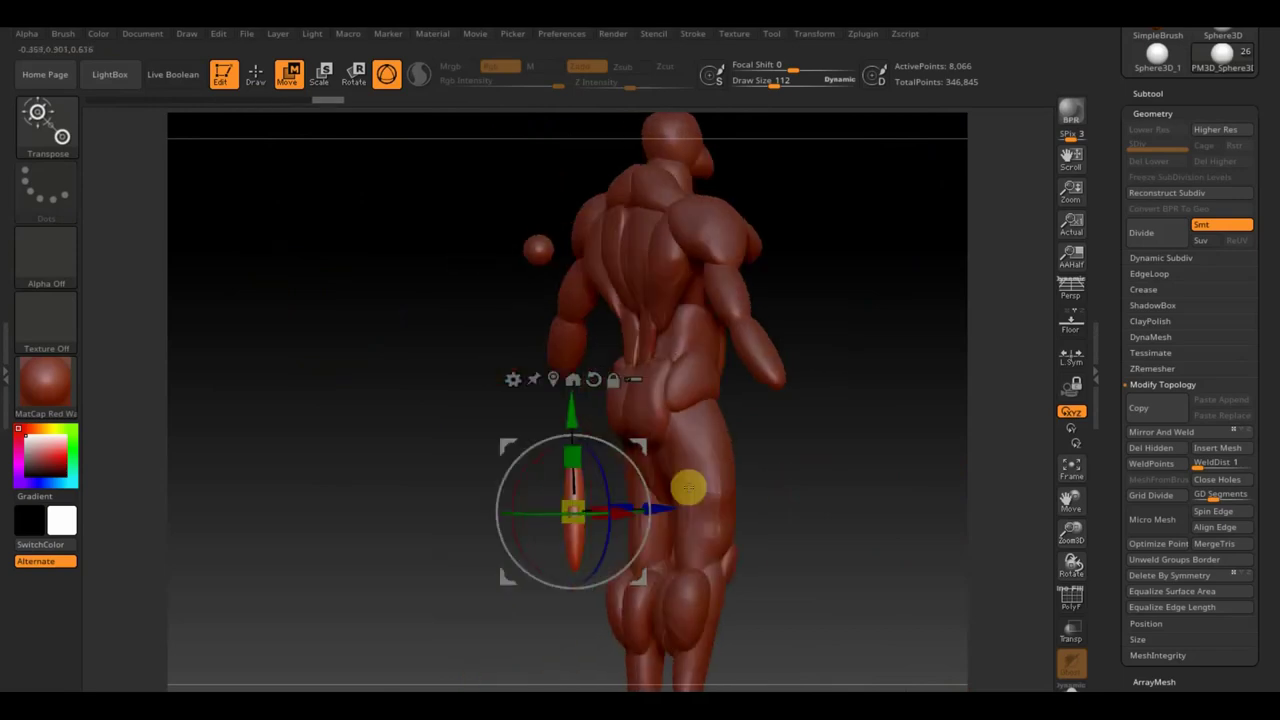
{"action": "left_click_drag", "start_coordinate": [670, 511], "coordinate": [797, 503]}
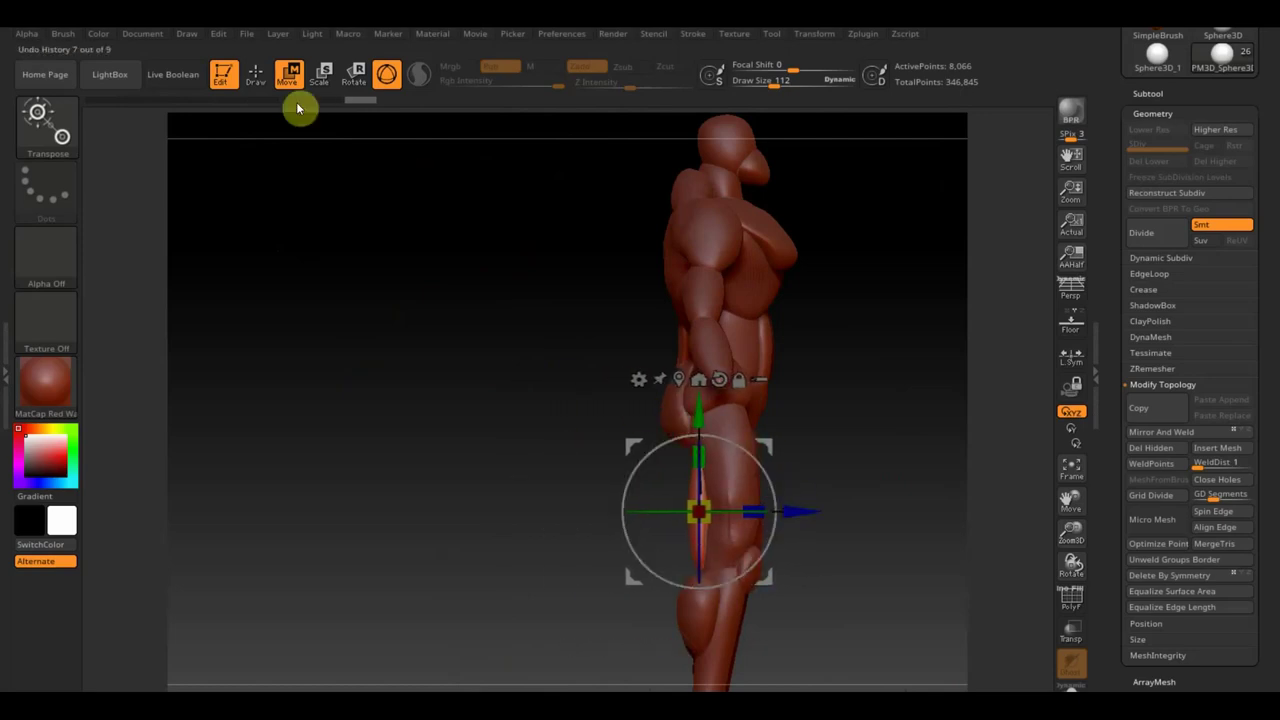
{"action": "left_click", "coordinate": [257, 76]}
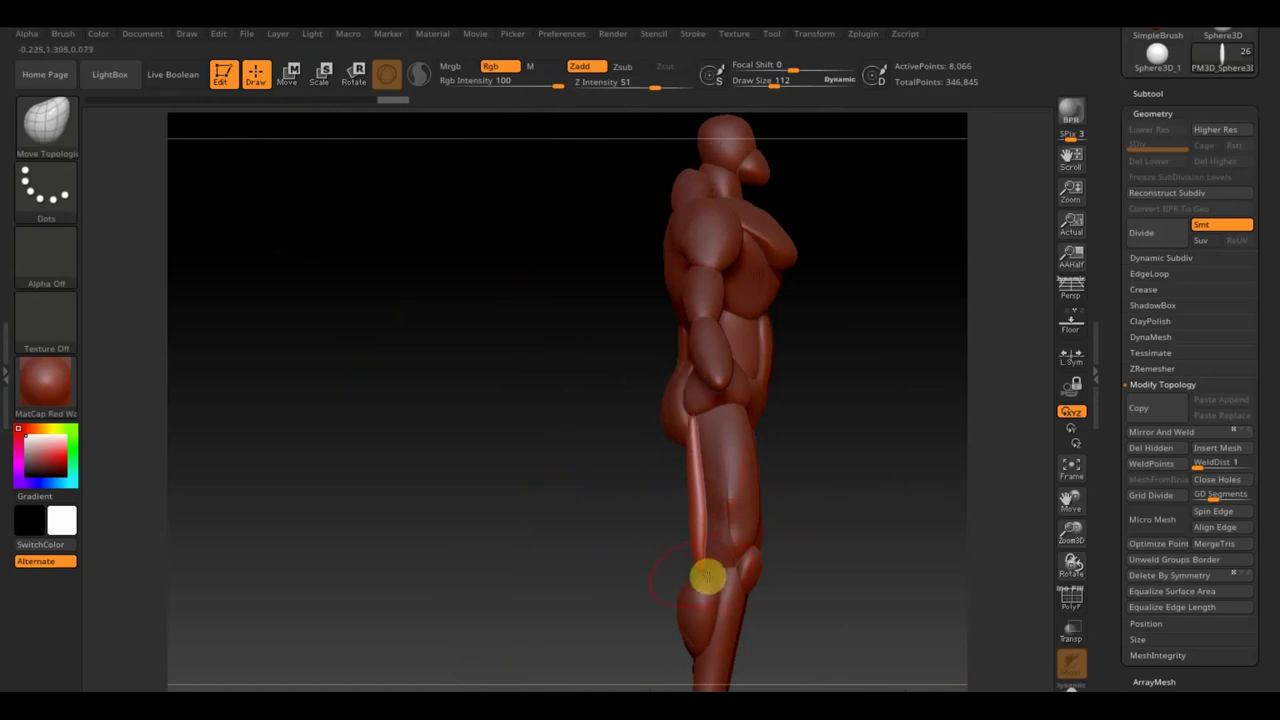
{"action": "left_click_drag", "start_coordinate": [494, 524], "coordinate": [737, 497]}
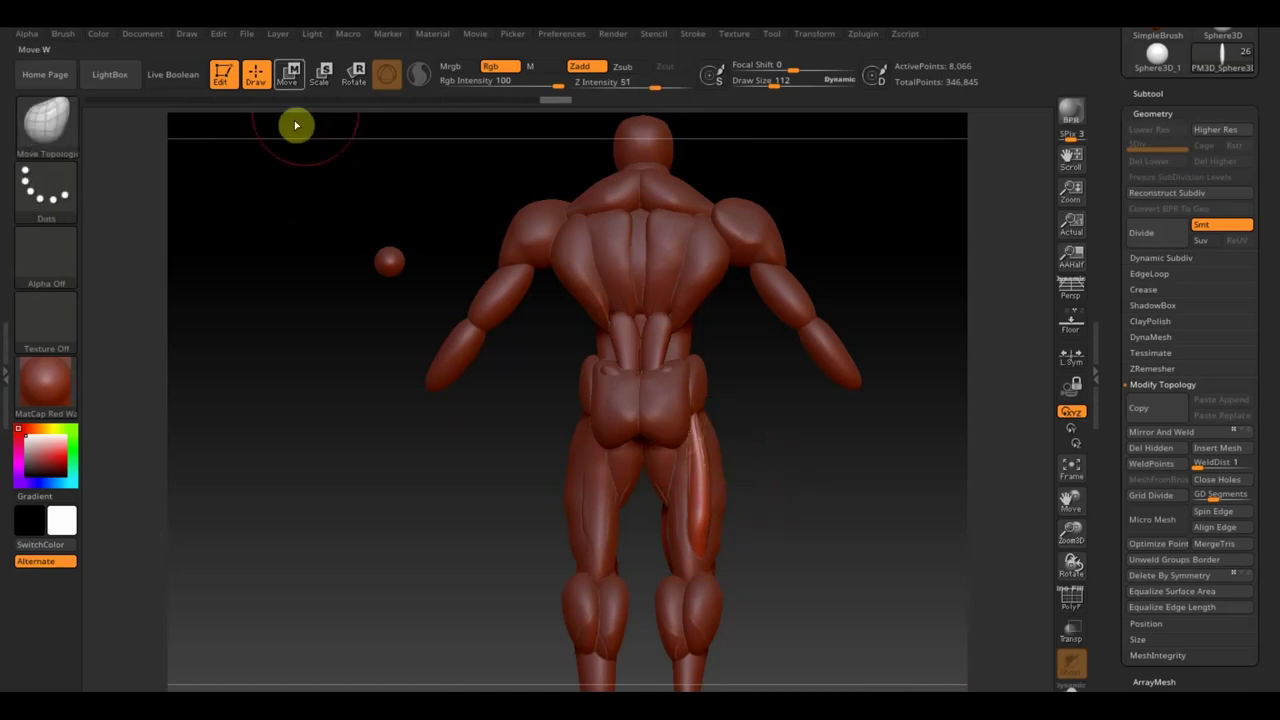
Ctrl-drag the gizmo to duplicate the thin hamstring strip beside the original.
{"action": "left_click", "coordinate": [289, 72]}
{"action": "mouse_move", "coordinate": [806, 509]}
{"action": "left_mouse_down", "text": "ctrl"}
{"action": "mouse_move", "coordinate": [780, 514]}
{"action": "mouse_move", "coordinate": [751, 493]}
{"action": "mouse_move", "coordinate": [744, 466]}
{"action": "left_mouse_up", "text": "ctrl"}
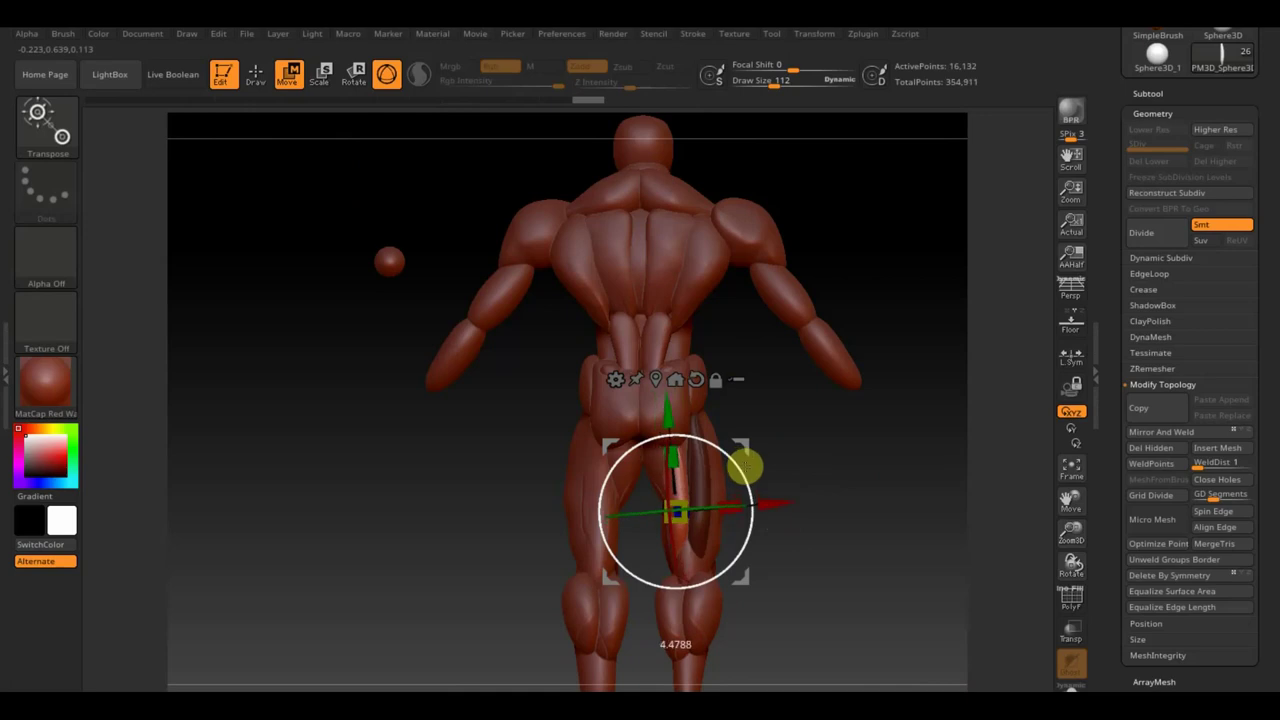
{"action": "left_click", "coordinate": [256, 72]}
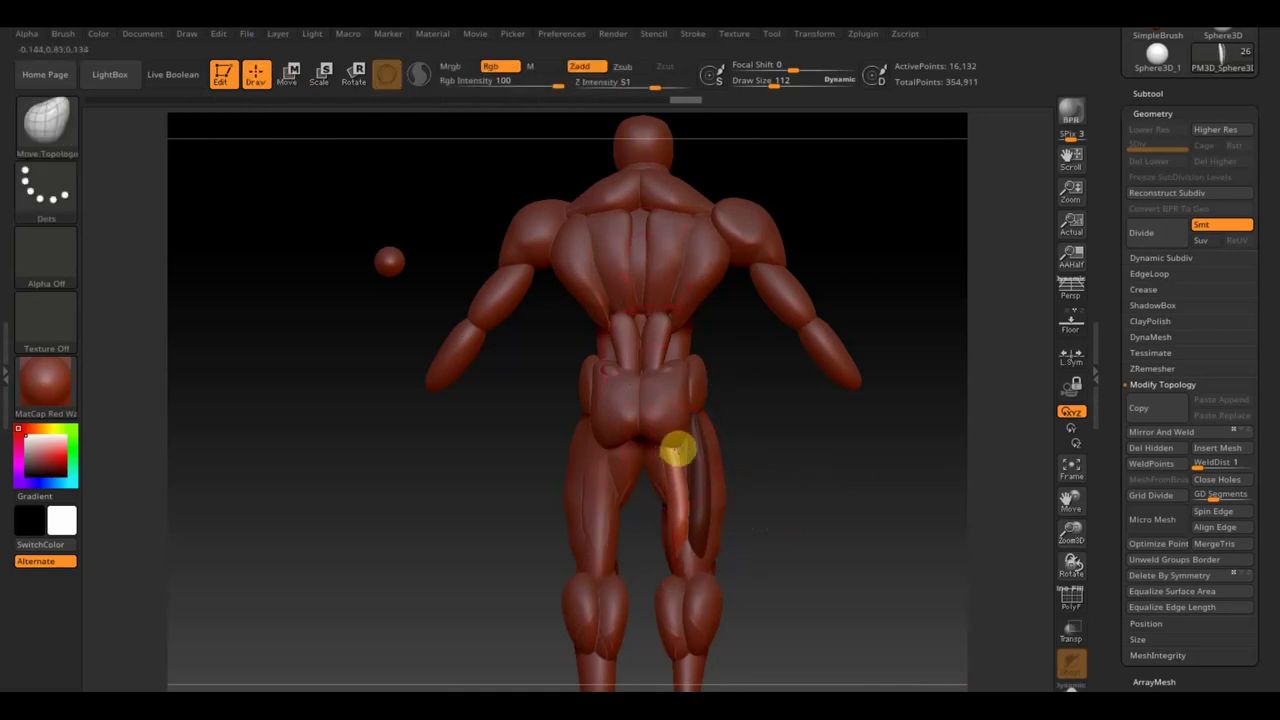
{"action": "mouse_move", "coordinate": [679, 444]}
{"action": "left_mouse_down"}
{"action": "mouse_move", "coordinate": [840, 537]}
{"action": "mouse_move", "coordinate": [669, 549]}
{"action": "left_mouse_up"}
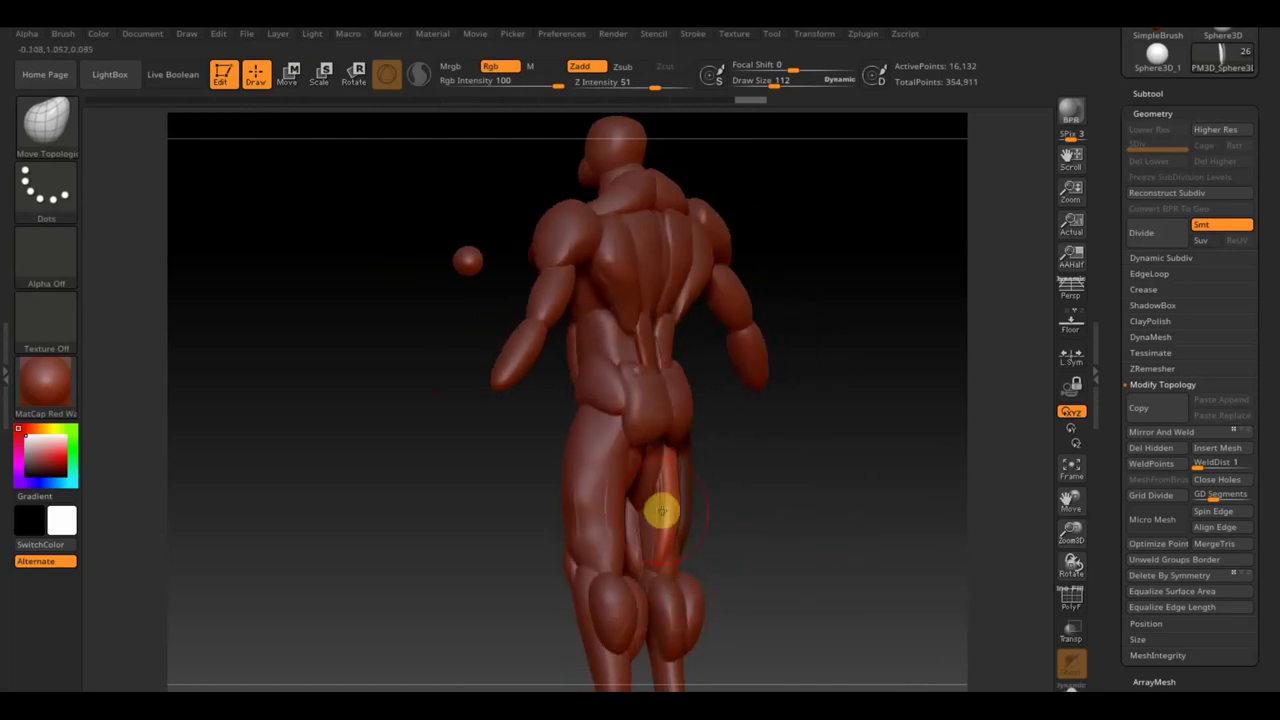
{"action": "left_click_drag", "start_coordinate": [655, 543], "coordinate": [748, 543], "text": "shift"}
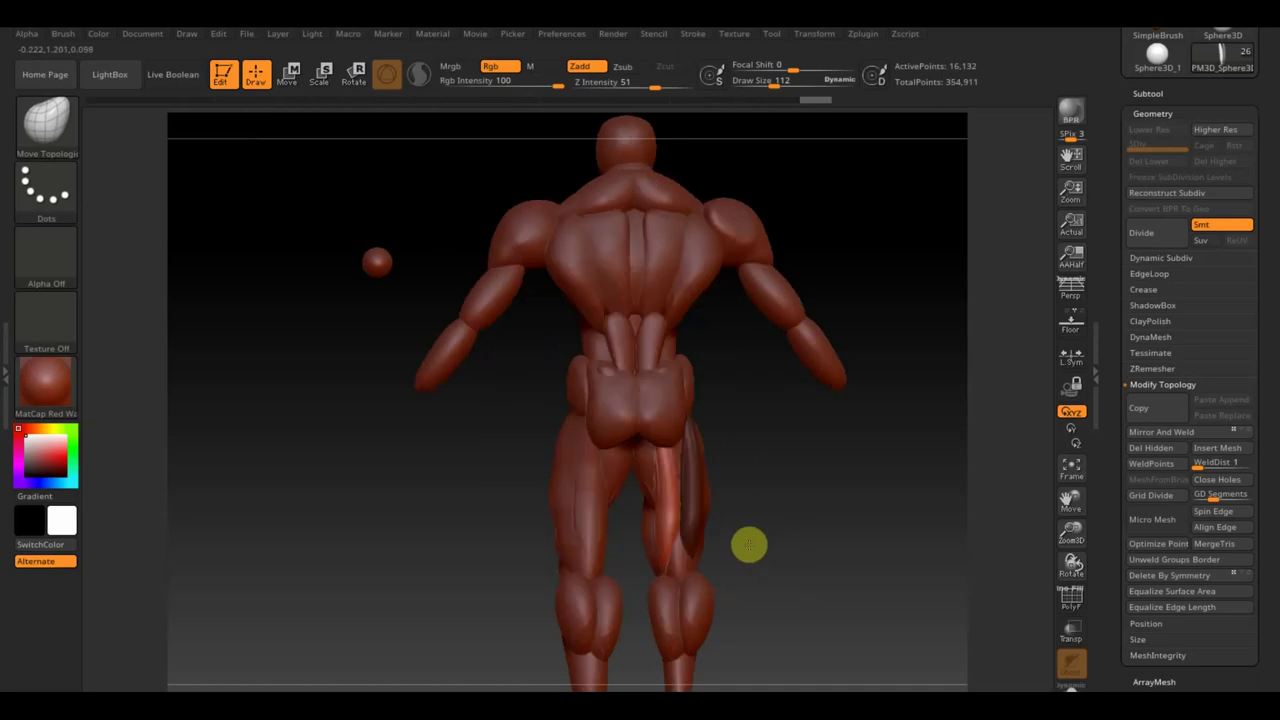
{"action": "mouse_move", "coordinate": [678, 565]}
{"action": "left_mouse_down"}
{"action": "mouse_move", "coordinate": [811, 560]}
{"action": "mouse_move", "coordinate": [729, 526]}
{"action": "left_mouse_up"}
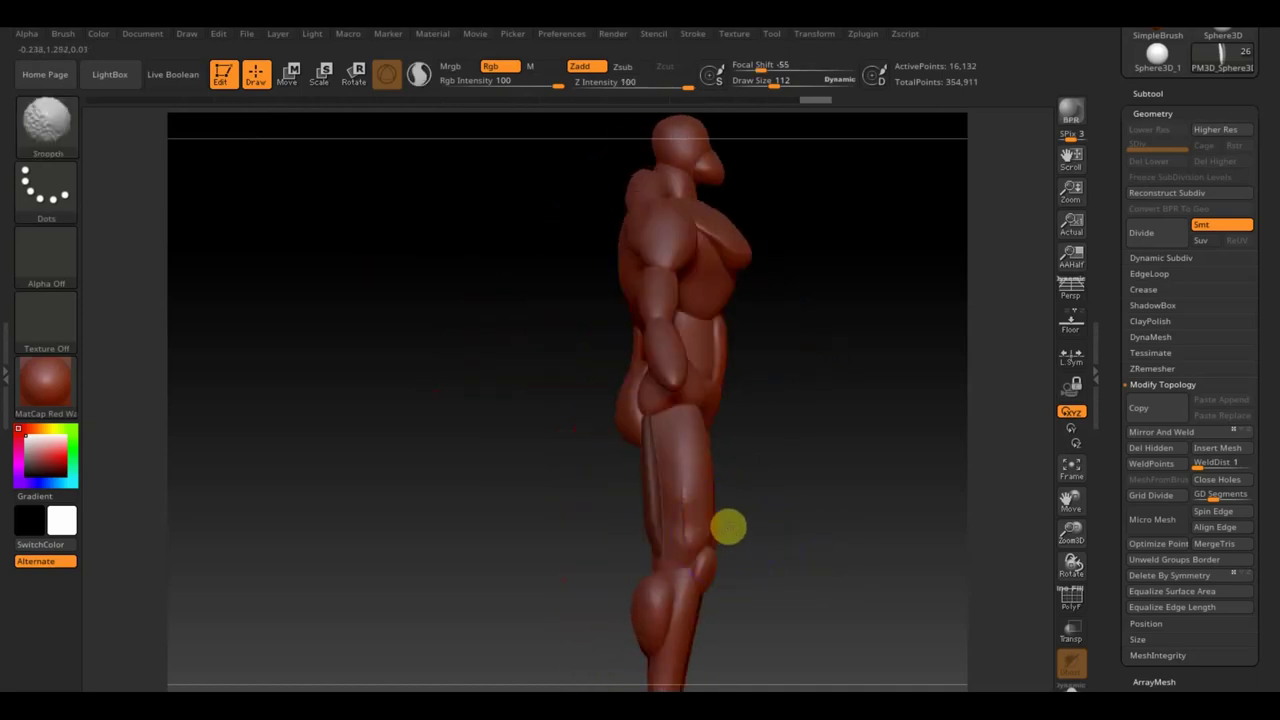
Select each thin thigh strip and orbit the figure to inspect the hamstrings from several angles.
{"action": "left_click", "coordinate": [676, 524], "text": "alt"}
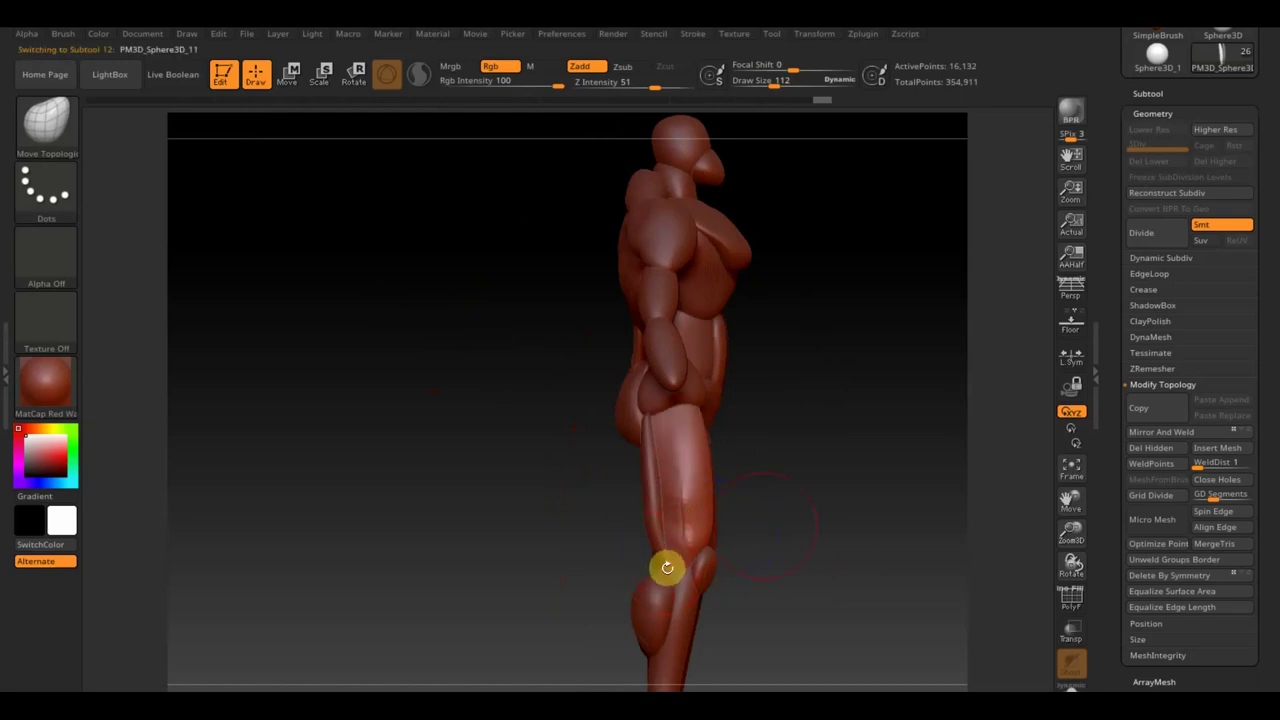
{"action": "left_click", "coordinate": [648, 468], "text": "alt"}
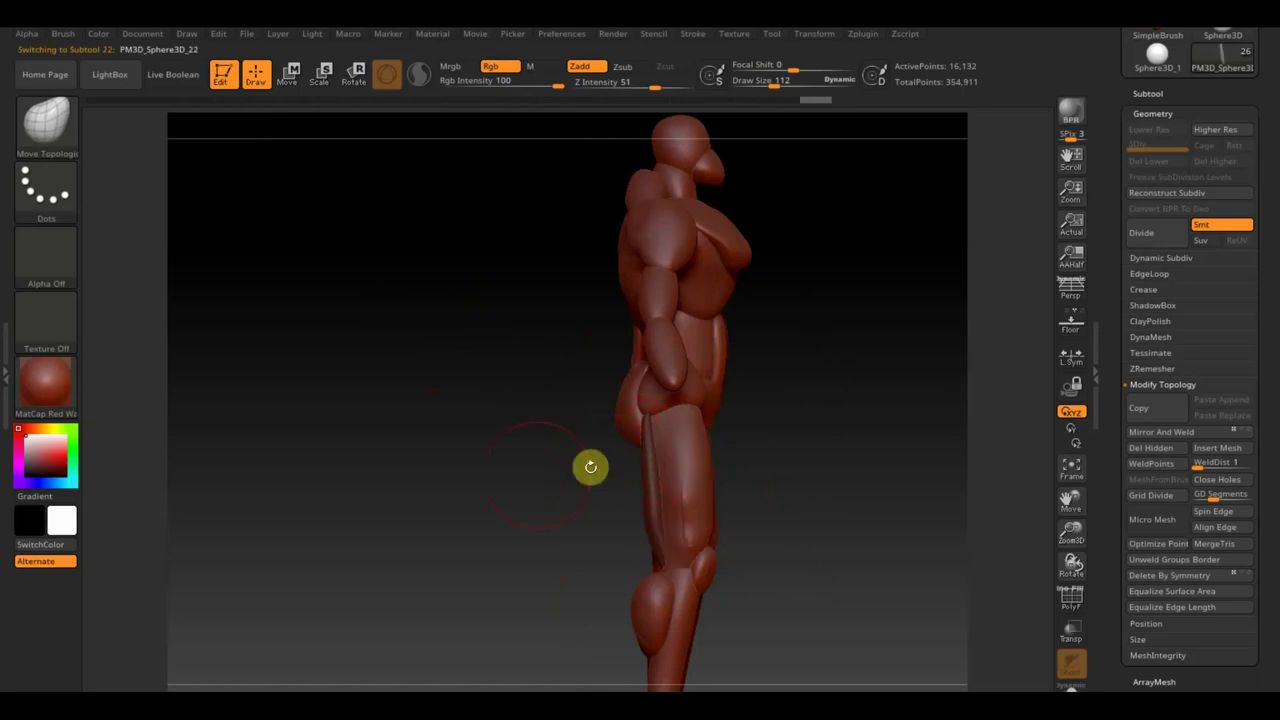
{"action": "key", "text": "ctrl"}
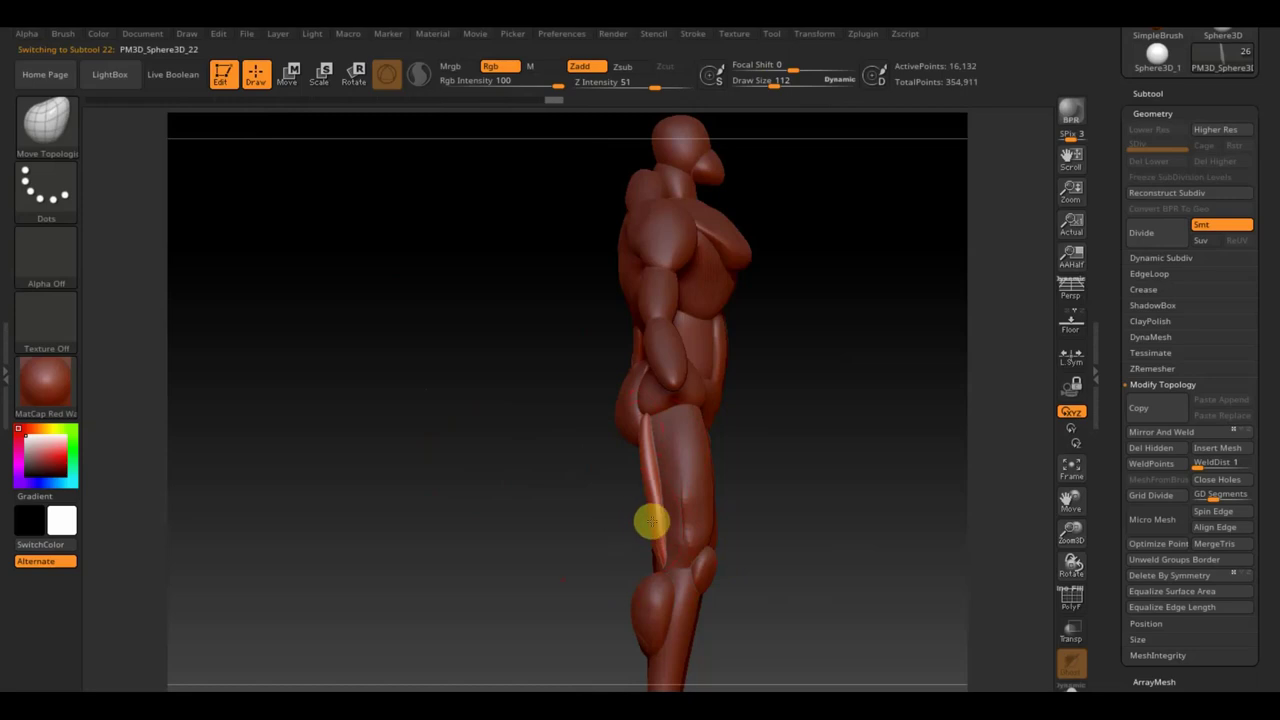
{"action": "left_click_drag", "start_coordinate": [651, 521], "coordinate": [643, 486]}
{"action": "left_click_drag", "start_coordinate": [666, 537], "coordinate": [811, 517]}
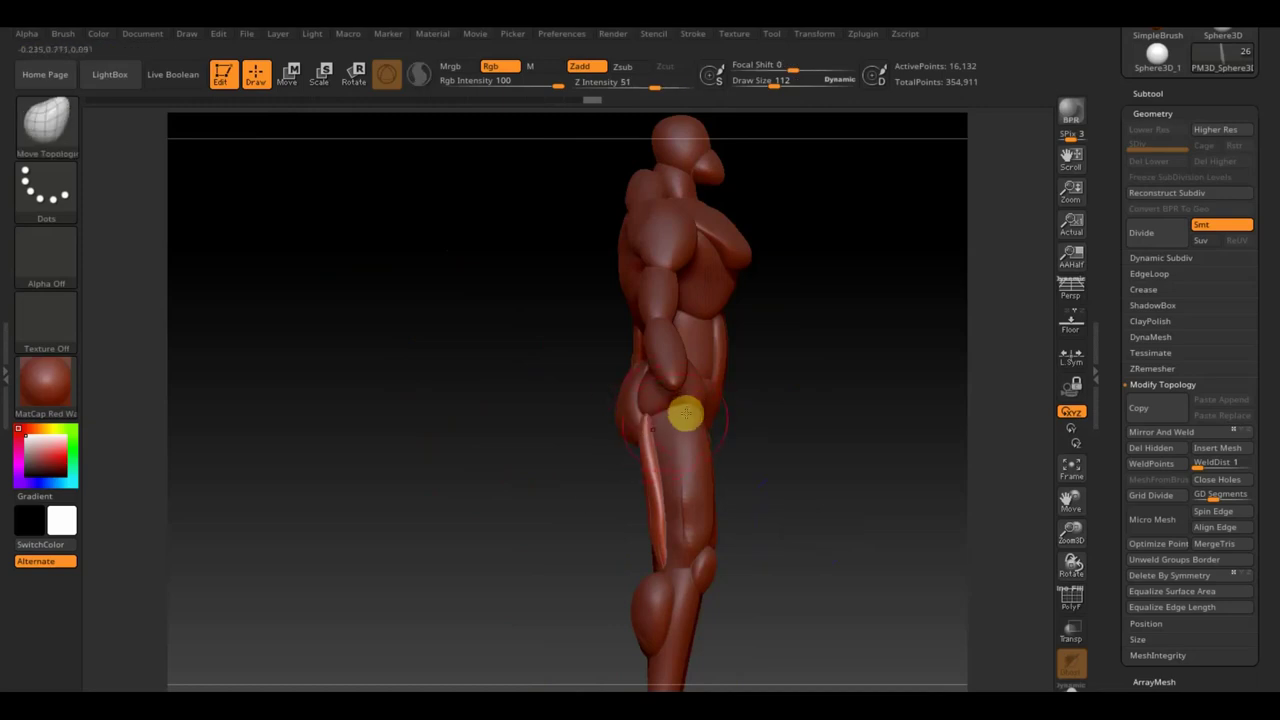
{"action": "mouse_move", "coordinate": [759, 497]}
{"action": "left_mouse_down"}
{"action": "mouse_move", "coordinate": [823, 511]}
{"action": "mouse_move", "coordinate": [806, 517]}
{"action": "left_mouse_up"}
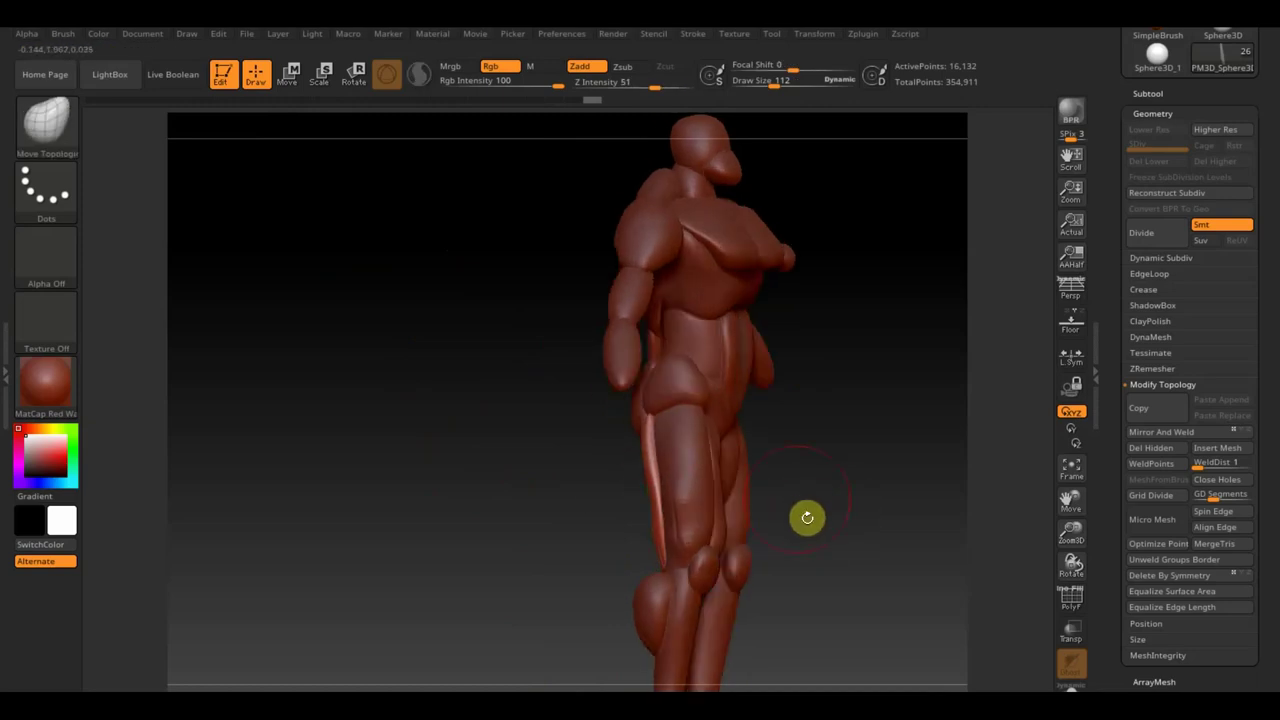
{"action": "mouse_move", "coordinate": [851, 446]}
{"action": "left_mouse_down"}
{"action": "mouse_move", "coordinate": [834, 458]}
{"action": "mouse_move", "coordinate": [883, 491]}
{"action": "mouse_move", "coordinate": [820, 523]}
{"action": "mouse_move", "coordinate": [808, 509]}
{"action": "left_mouse_up"}
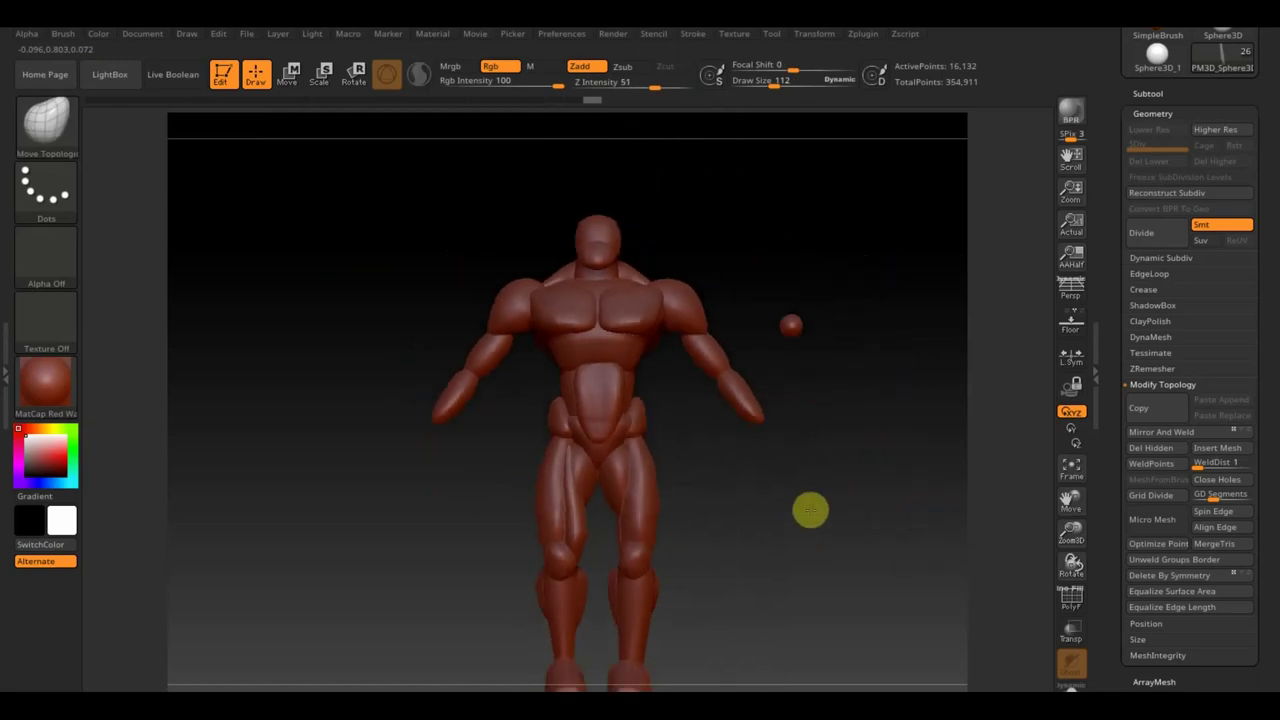
{"action": "left_click_drag", "start_coordinate": [614, 523], "coordinate": [606, 539], "text": "alt"}
{"action": "mouse_move", "coordinate": [823, 294]}
{"action": "left_mouse_down"}
{"action": "mouse_move", "coordinate": [811, 389]}
{"action": "mouse_move", "coordinate": [804, 335]}
{"action": "left_mouse_up"}
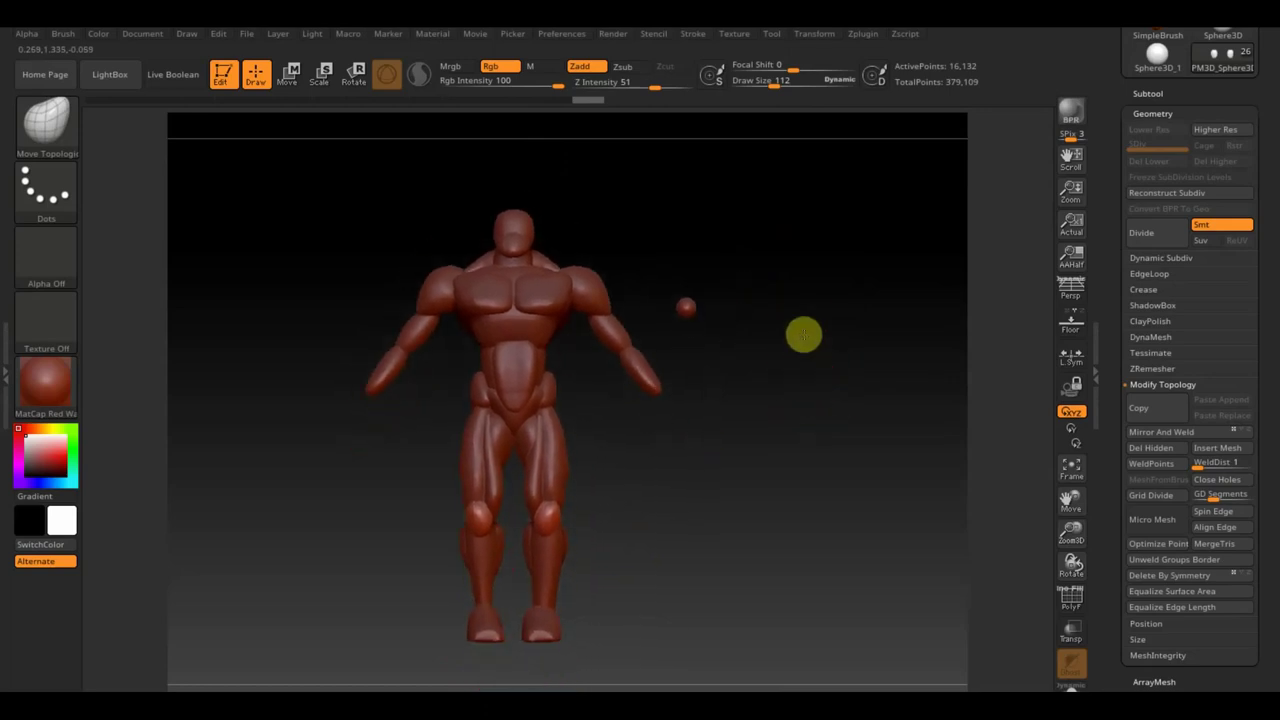
Stretch the small sphere into an ellipsoid and move it beside the forearm's end.
{"action": "left_click", "coordinate": [687, 303], "text": "alt"}
{"action": "left_click", "coordinate": [290, 72]}
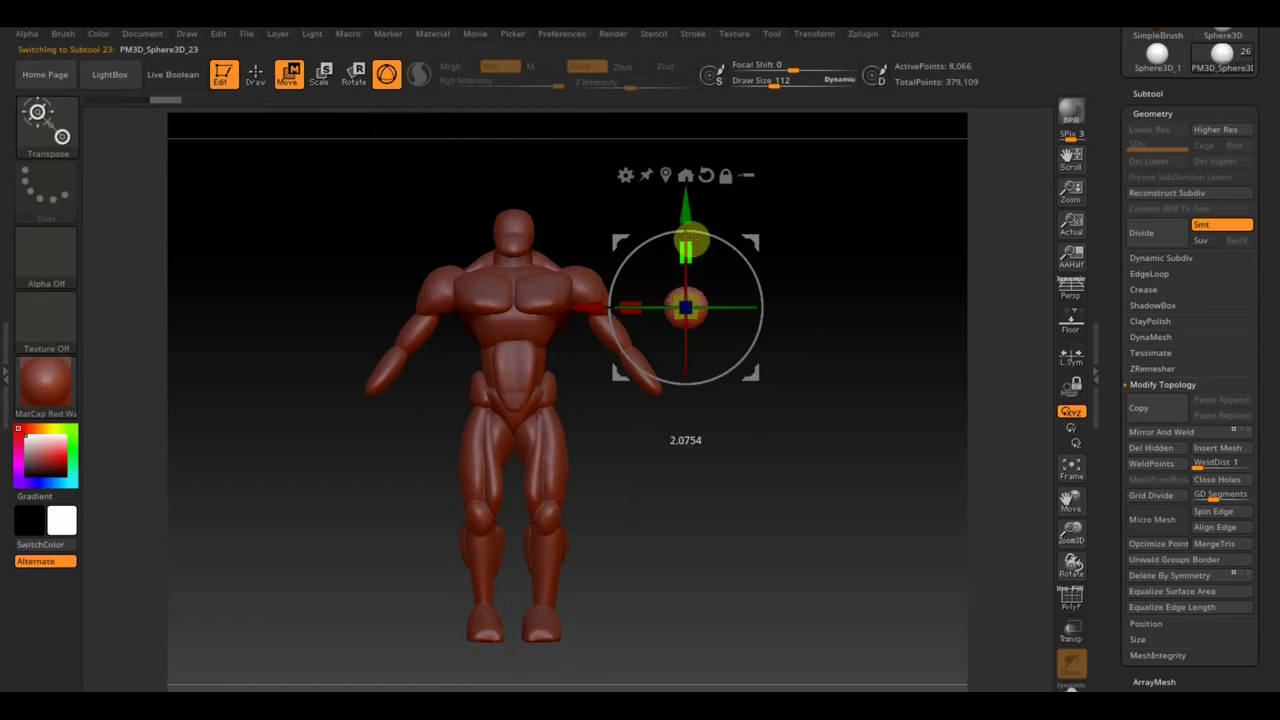
{"action": "left_click_drag", "start_coordinate": [698, 306], "coordinate": [680, 312]}
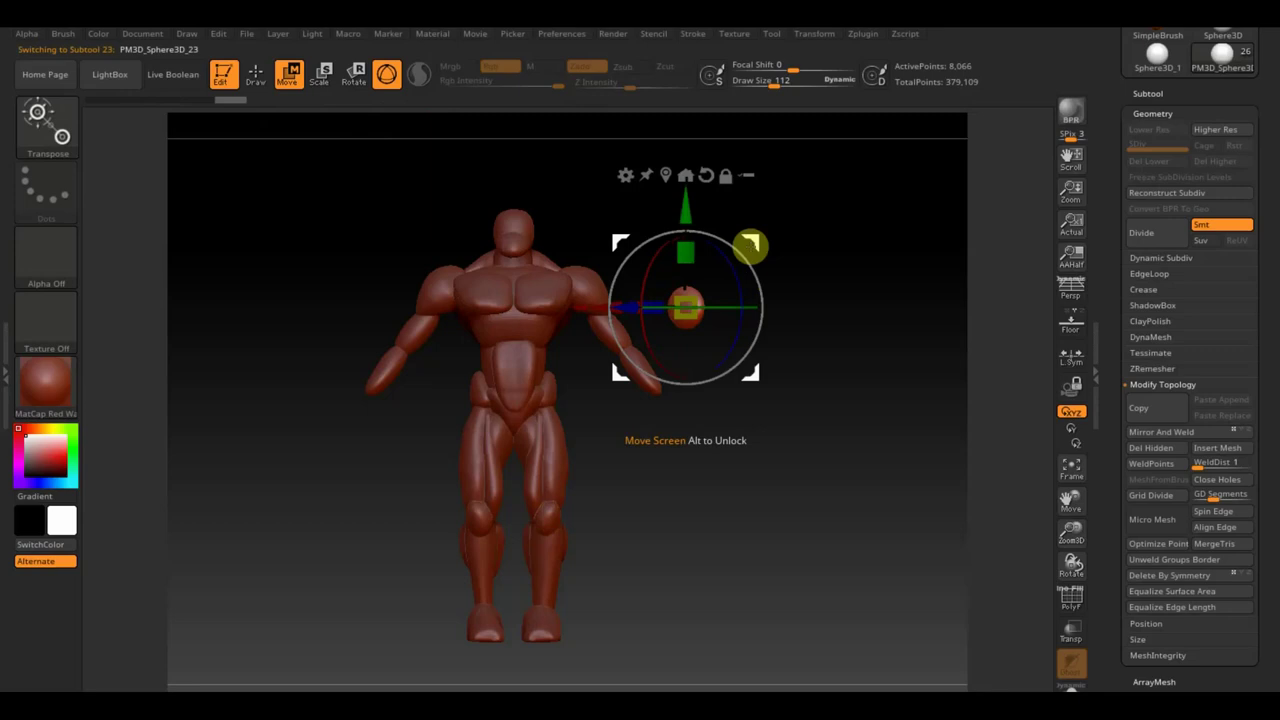
{"action": "left_click_drag", "start_coordinate": [749, 248], "coordinate": [435, 346]}
{"action": "left_click_drag", "start_coordinate": [720, 414], "coordinate": [803, 614]}
{"action": "mouse_move", "coordinate": [305, 361]}
{"action": "left_mouse_down"}
{"action": "mouse_move", "coordinate": [322, 394]}
{"action": "mouse_move", "coordinate": [460, 429]}
{"action": "left_mouse_up"}
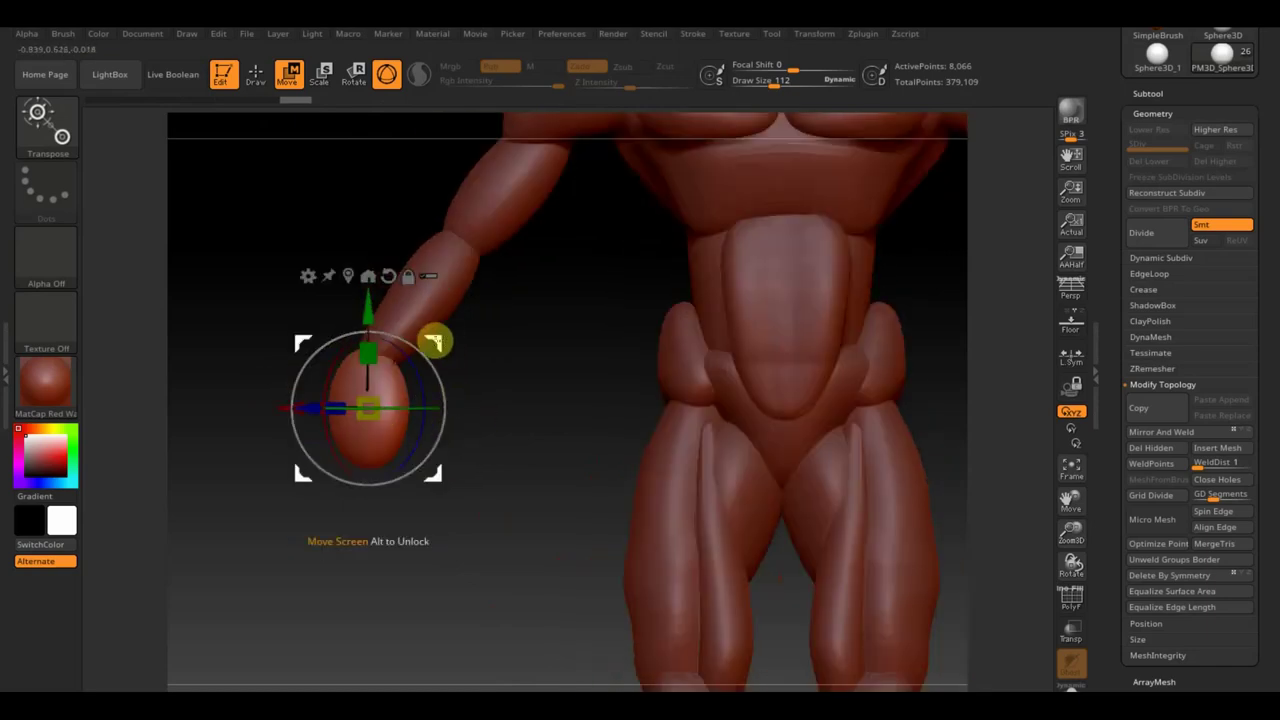
Tilt the ellipsoid so it angles along the forearm as a hand block-in.
{"action": "mouse_move", "coordinate": [491, 397]}
{"action": "left_mouse_down"}
{"action": "mouse_move", "coordinate": [463, 400]}
{"action": "mouse_move", "coordinate": [428, 377]}
{"action": "mouse_move", "coordinate": [443, 352]}
{"action": "mouse_move", "coordinate": [408, 342]}
{"action": "left_mouse_up"}
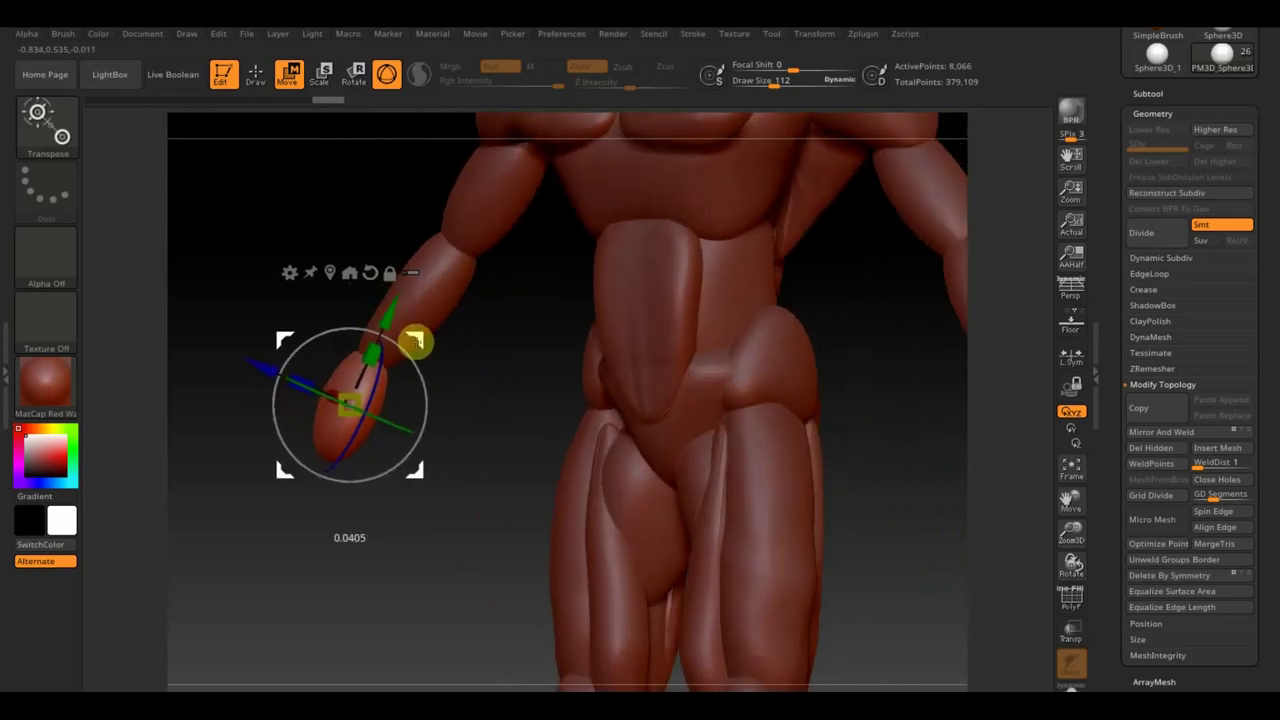
{"action": "left_click_drag", "start_coordinate": [475, 372], "coordinate": [551, 397]}
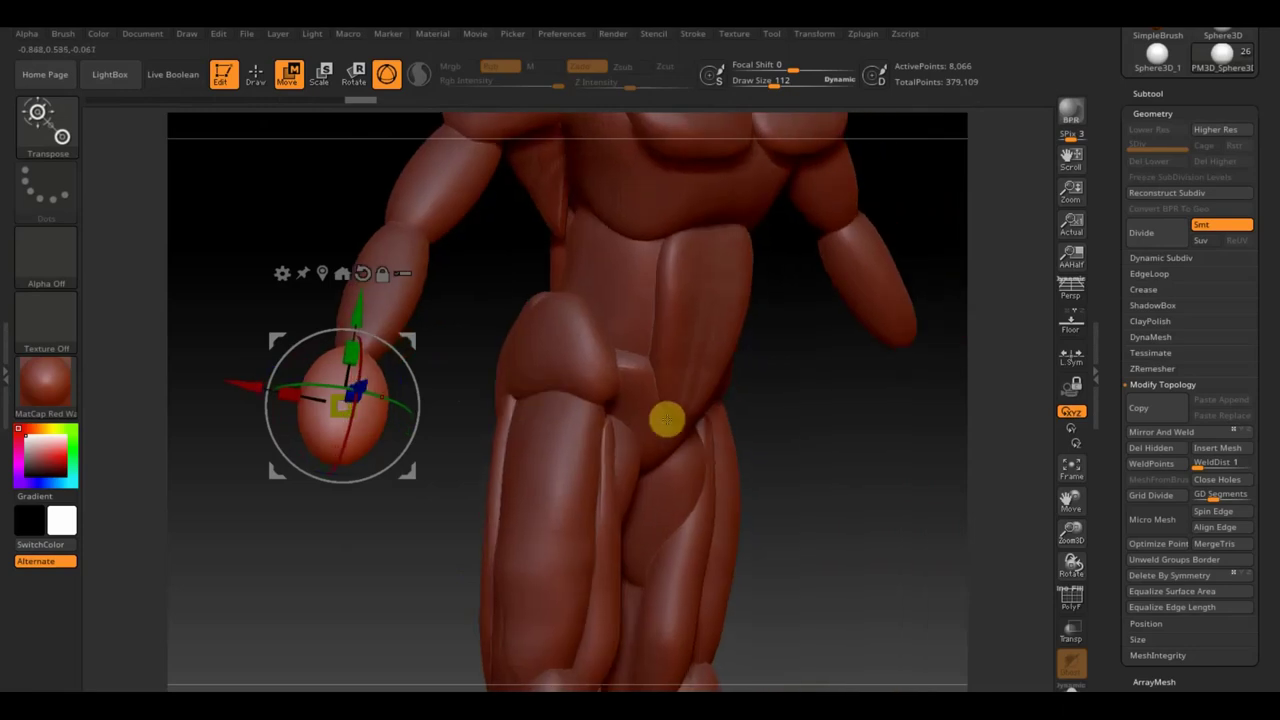
{"action": "mouse_move", "coordinate": [800, 443]}
{"action": "left_mouse_down"}
{"action": "mouse_move", "coordinate": [808, 391]}
{"action": "mouse_move", "coordinate": [752, 410]}
{"action": "left_mouse_up"}
{"action": "mouse_move", "coordinate": [544, 410]}
{"action": "left_mouse_down"}
{"action": "mouse_move", "coordinate": [531, 363]}
{"action": "mouse_move", "coordinate": [451, 389]}
{"action": "mouse_move", "coordinate": [408, 388]}
{"action": "mouse_move", "coordinate": [400, 374]}
{"action": "left_mouse_up"}
{"action": "left_click_drag", "start_coordinate": [881, 369], "coordinate": [917, 477]}
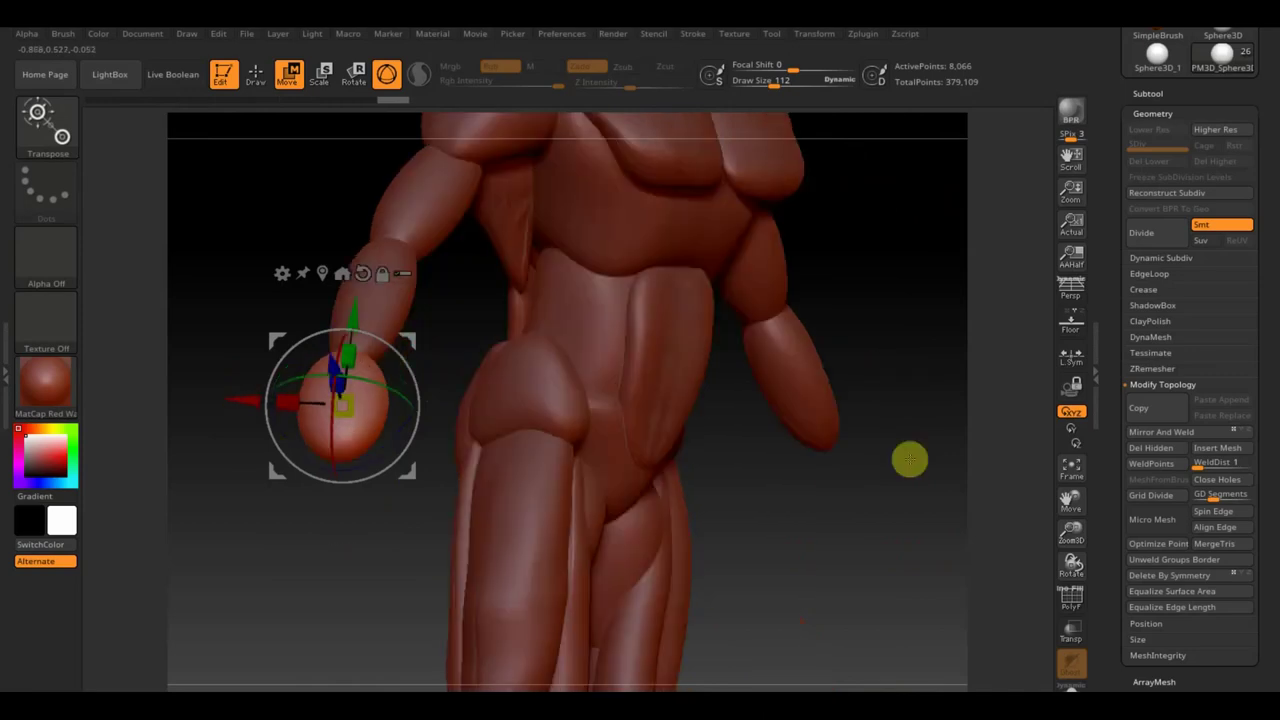
{"action": "left_click", "coordinate": [256, 73]}
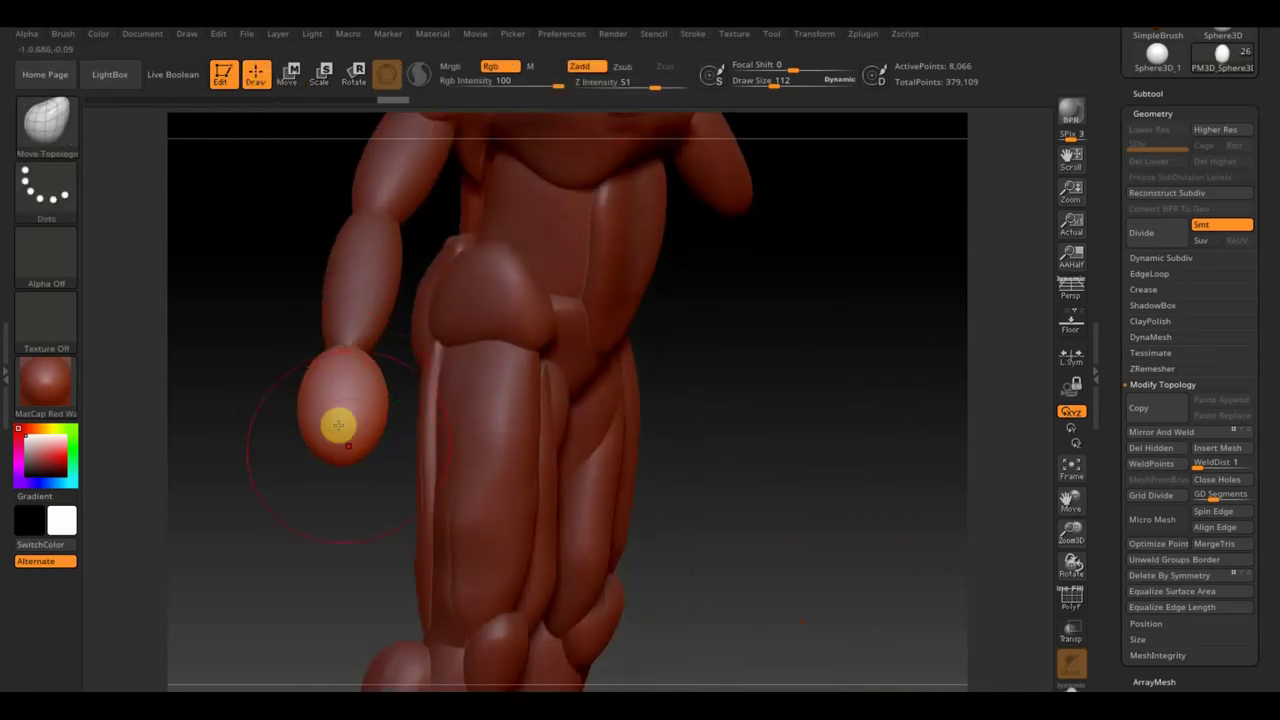
Lower Draw Size to 65 and pull the hand oval into a flattened mitten shape.
{"action": "left_click_drag", "start_coordinate": [767, 86], "coordinate": [760, 86]}
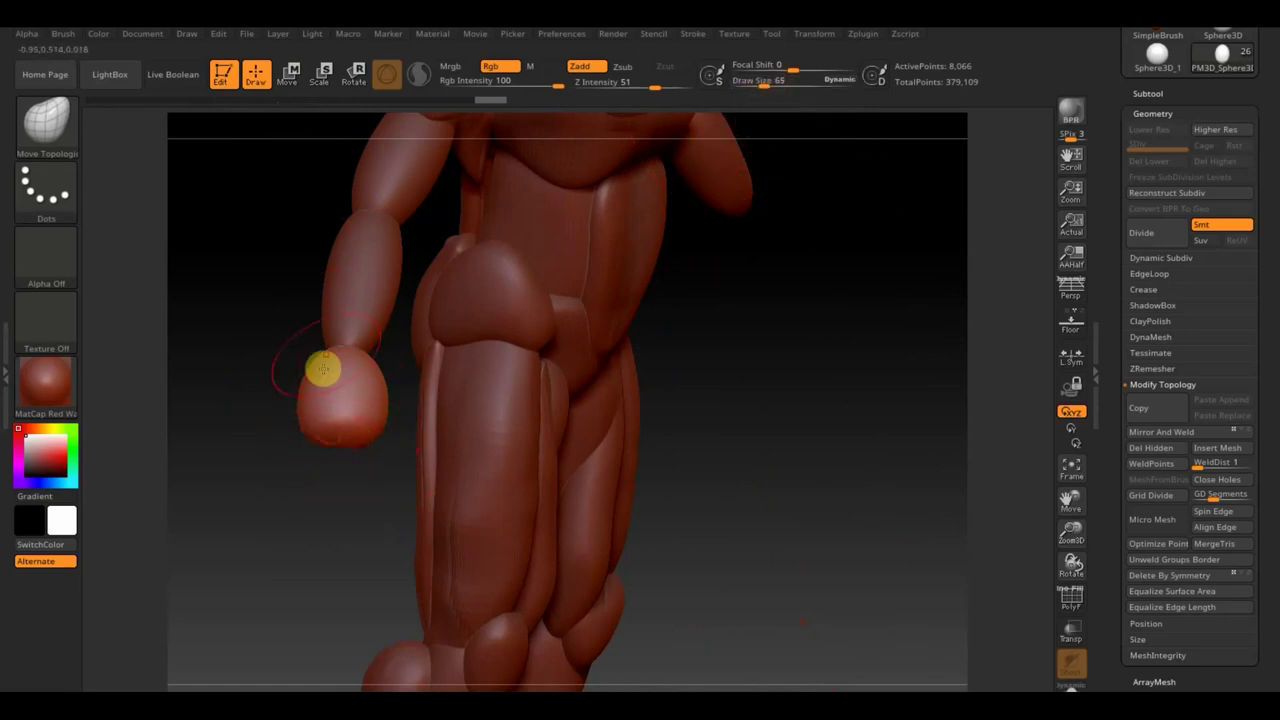
{"action": "mouse_move", "coordinate": [300, 380]}
{"action": "right_mouse_down"}
{"action": "mouse_move", "coordinate": [263, 329]}
{"action": "mouse_move", "coordinate": [303, 374]}
{"action": "mouse_move", "coordinate": [640, 374]}
{"action": "right_mouse_up"}
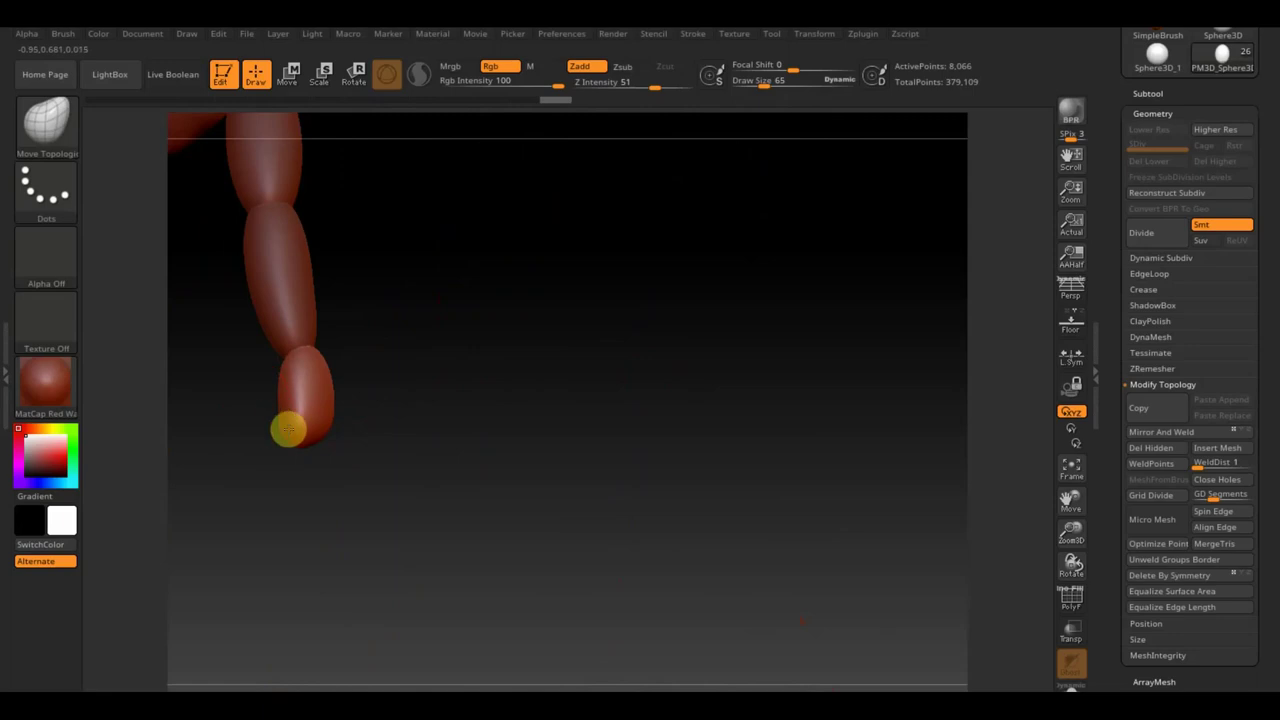
{"action": "mouse_move", "coordinate": [286, 404]}
{"action": "right_mouse_down"}
{"action": "mouse_move", "coordinate": [417, 409]}
{"action": "mouse_move", "coordinate": [354, 397]}
{"action": "mouse_move", "coordinate": [343, 407]}
{"action": "right_mouse_up"}
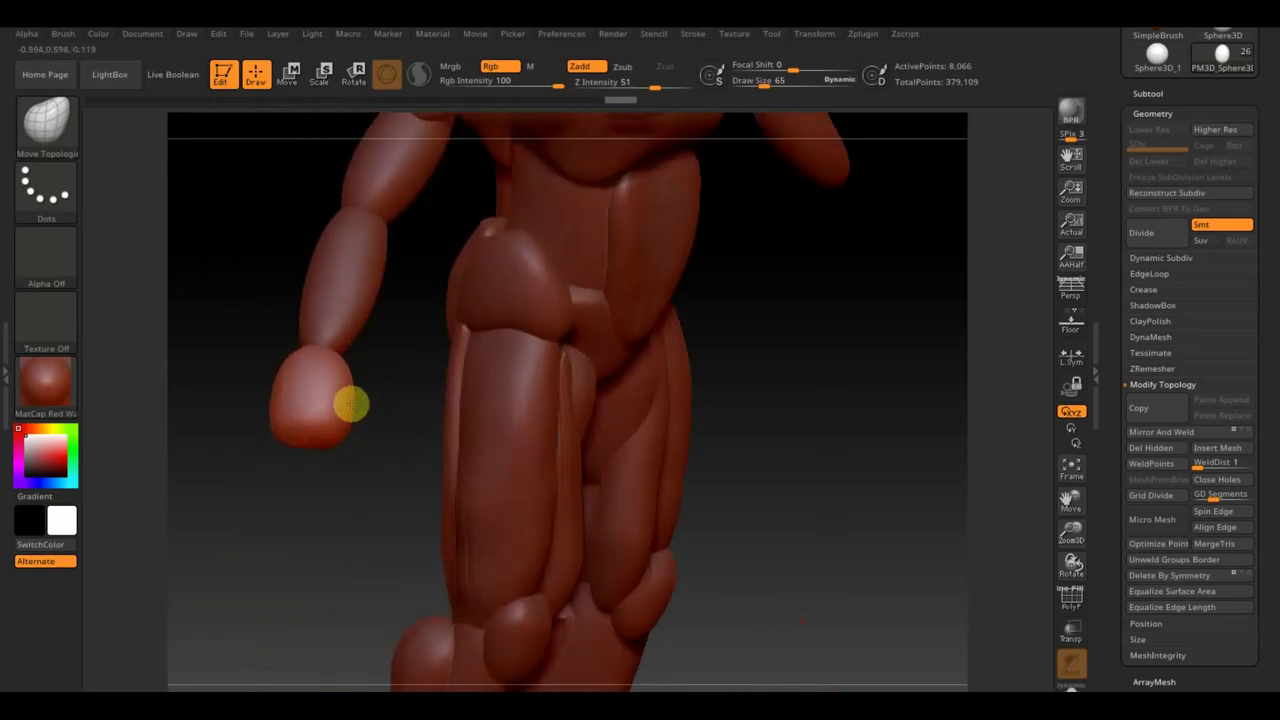
{"action": "left_click_drag", "start_coordinate": [269, 409], "coordinate": [297, 349], "text": "ctrl+shift"}
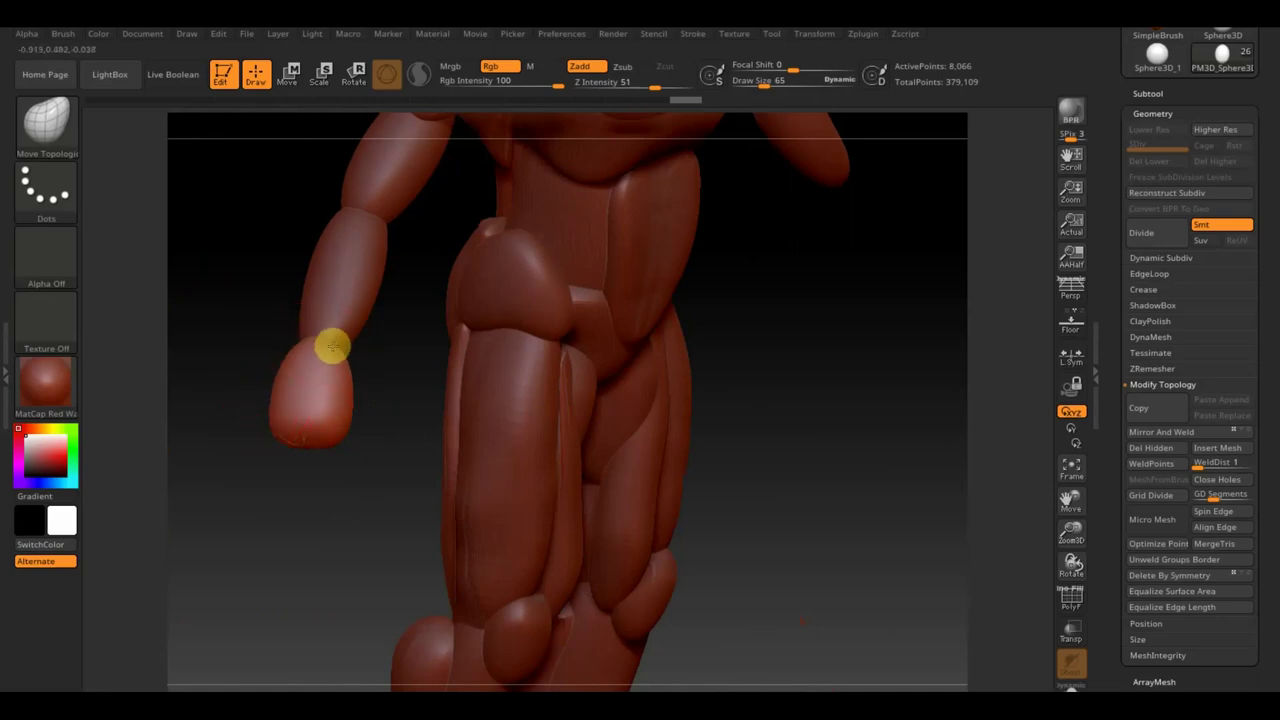
{"action": "mouse_move", "coordinate": [574, 386]}
{"action": "left_mouse_down"}
{"action": "mouse_move", "coordinate": [766, 437]}
{"action": "mouse_move", "coordinate": [515, 424]}
{"action": "left_mouse_up"}
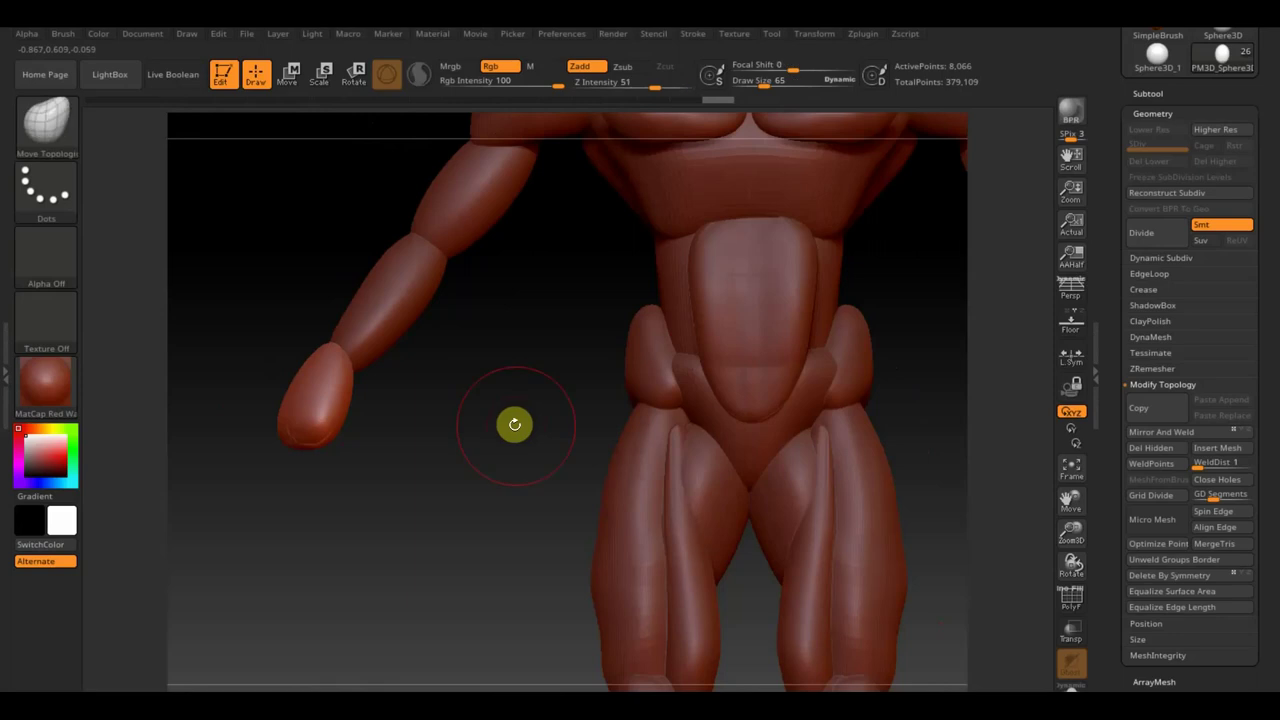
{"action": "left_click_drag", "start_coordinate": [517, 506], "coordinate": [443, 383], "text": "alt"}
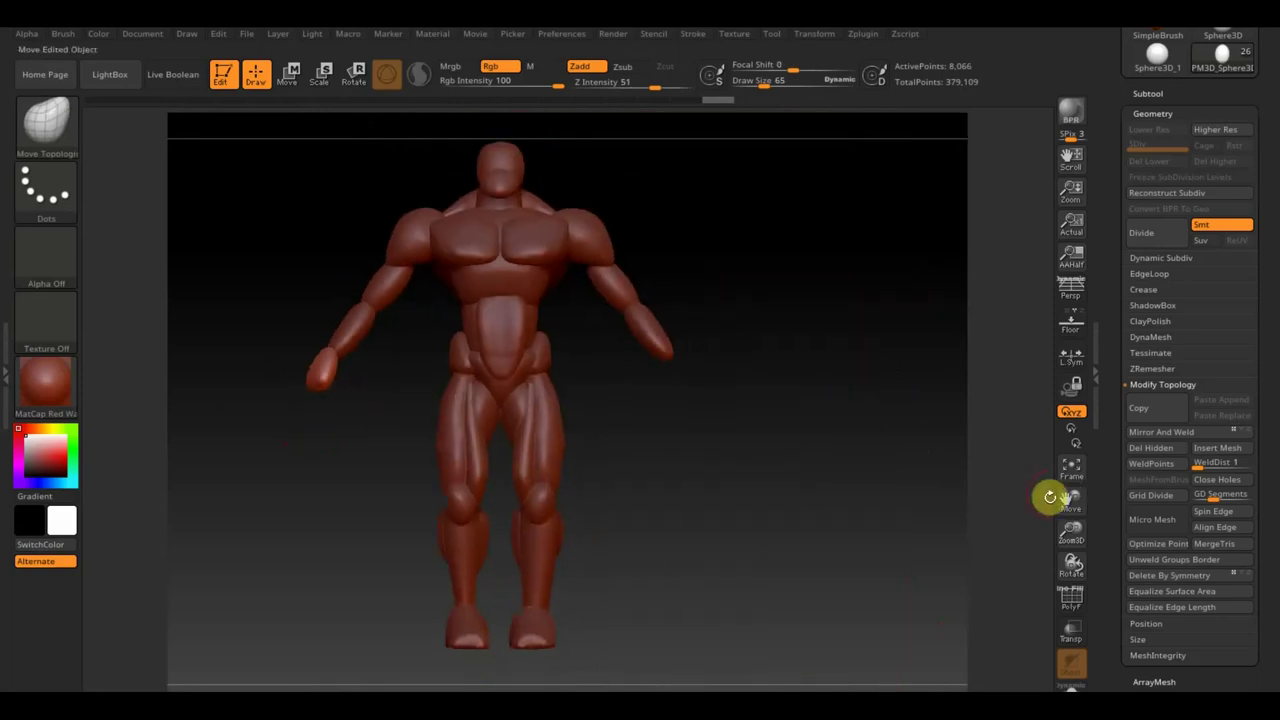
Mirror And Weld the hand onto the other arm, then append and select a Sphere3D subtool.
{"action": "left_click", "coordinate": [1183, 432]}
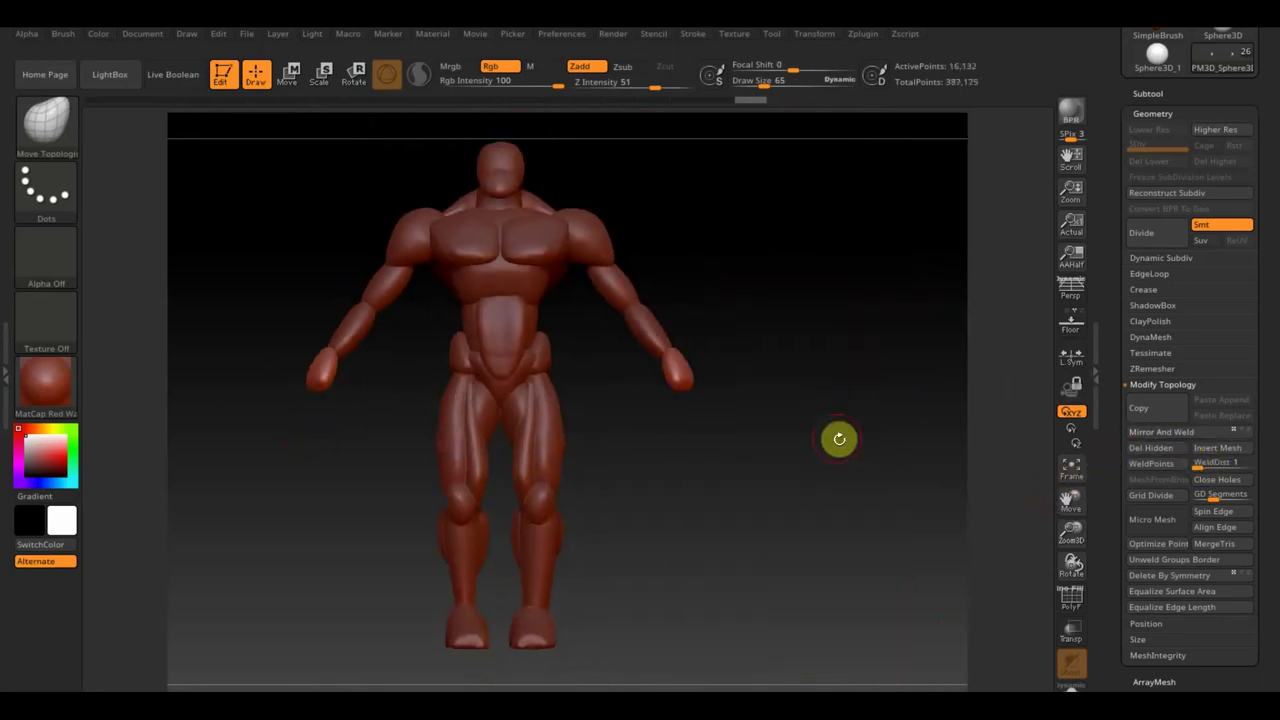
{"action": "mouse_move", "coordinate": [837, 487]}
{"action": "left_mouse_down", "text": "alt"}
{"action": "mouse_move", "coordinate": [809, 480]}
{"action": "mouse_move", "coordinate": [809, 520]}
{"action": "mouse_move", "coordinate": [894, 483]}
{"action": "mouse_move", "coordinate": [882, 498]}
{"action": "left_mouse_up", "text": "alt"}
{"action": "left_click", "coordinate": [1147, 93]}
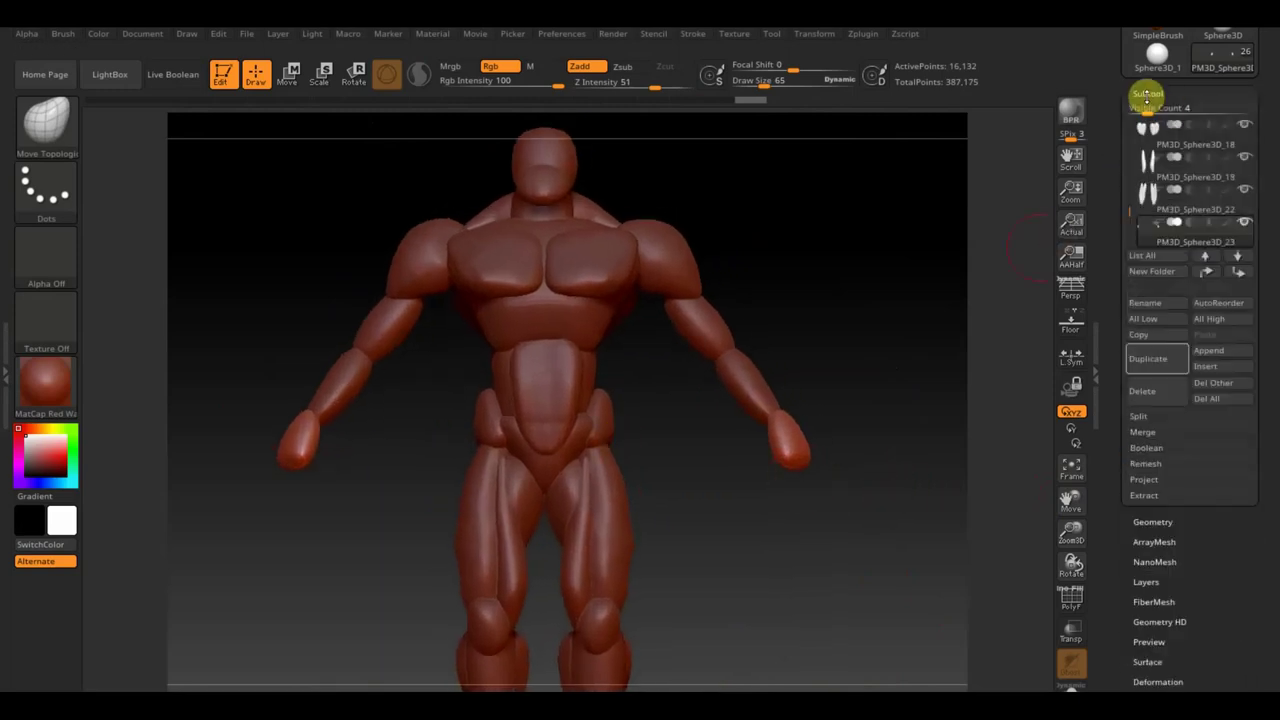
{"action": "left_click", "coordinate": [1210, 352]}
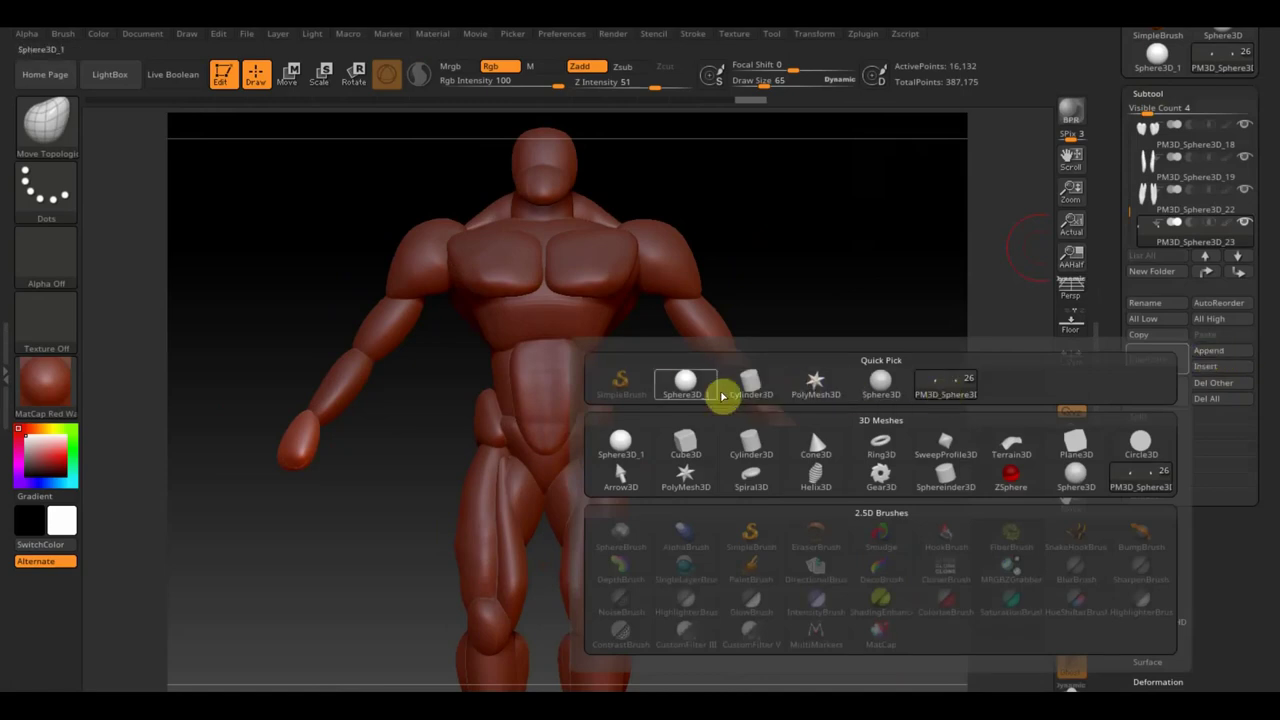
{"action": "left_click", "coordinate": [686, 386]}
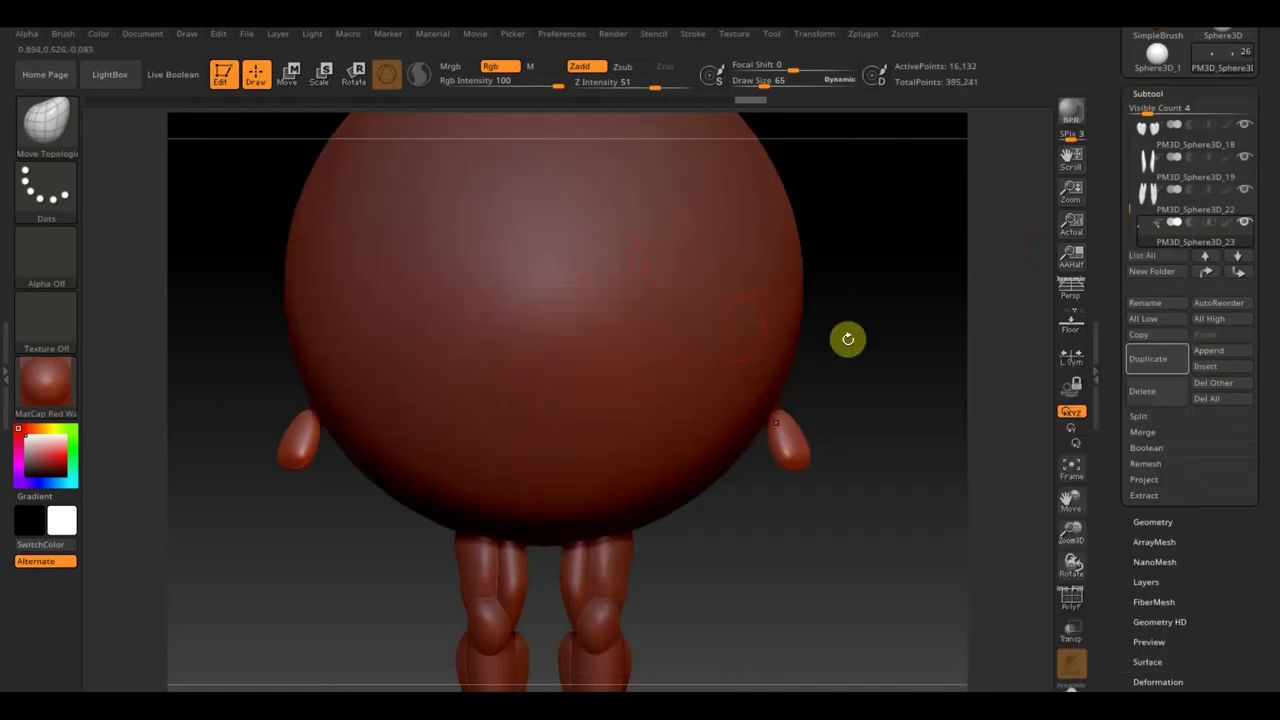
{"action": "left_click", "coordinate": [606, 298], "text": "alt"}
Shrink the new sphere to a small ball and place it beside the right shoulder.
{"action": "left_click", "coordinate": [292, 76]}
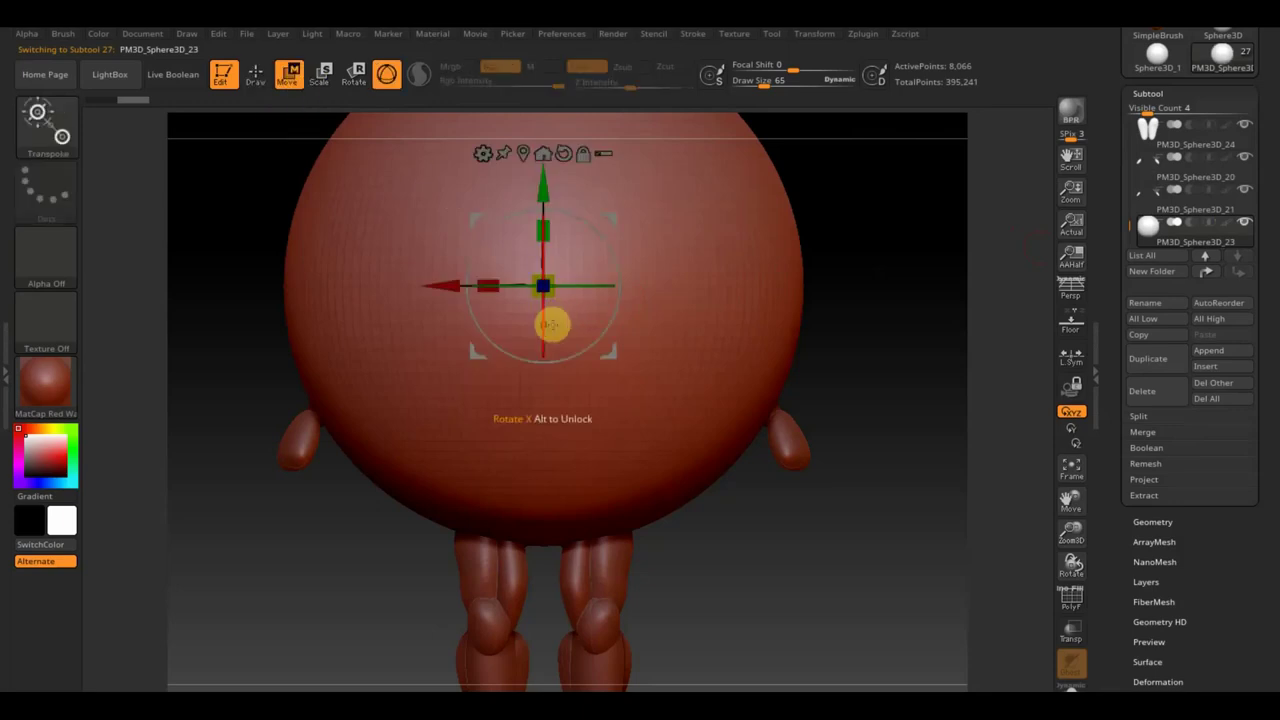
{"action": "mouse_move", "coordinate": [555, 303]}
{"action": "left_mouse_down"}
{"action": "mouse_move", "coordinate": [517, 246]}
{"action": "mouse_move", "coordinate": [440, 177]}
{"action": "left_mouse_up"}
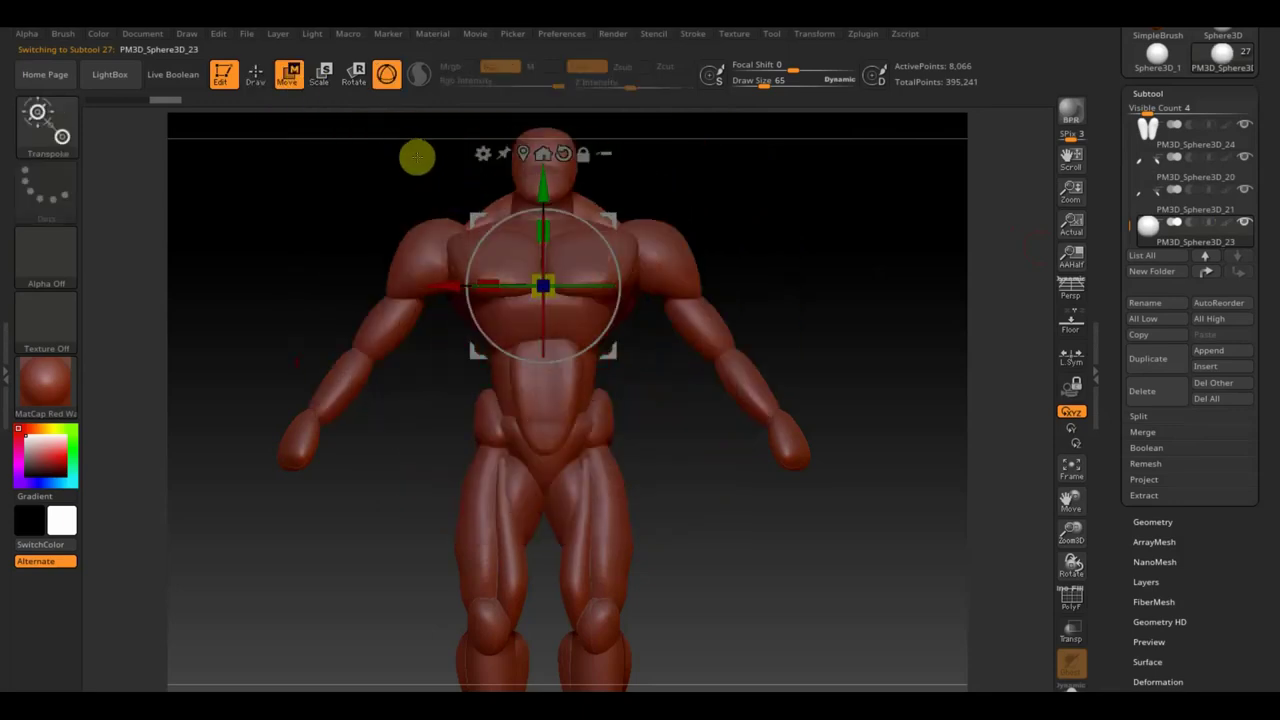
{"action": "left_click_drag", "start_coordinate": [446, 262], "coordinate": [797, 209]}
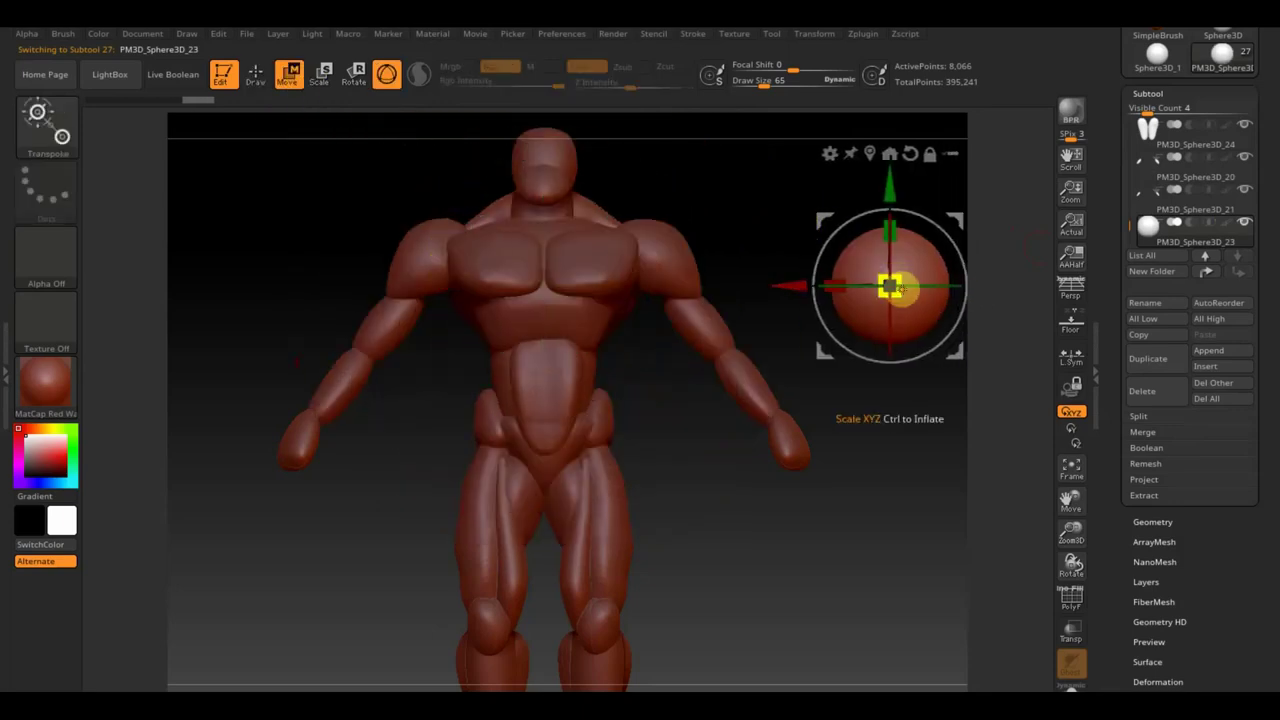
{"action": "left_click_drag", "start_coordinate": [903, 298], "coordinate": [881, 262]}
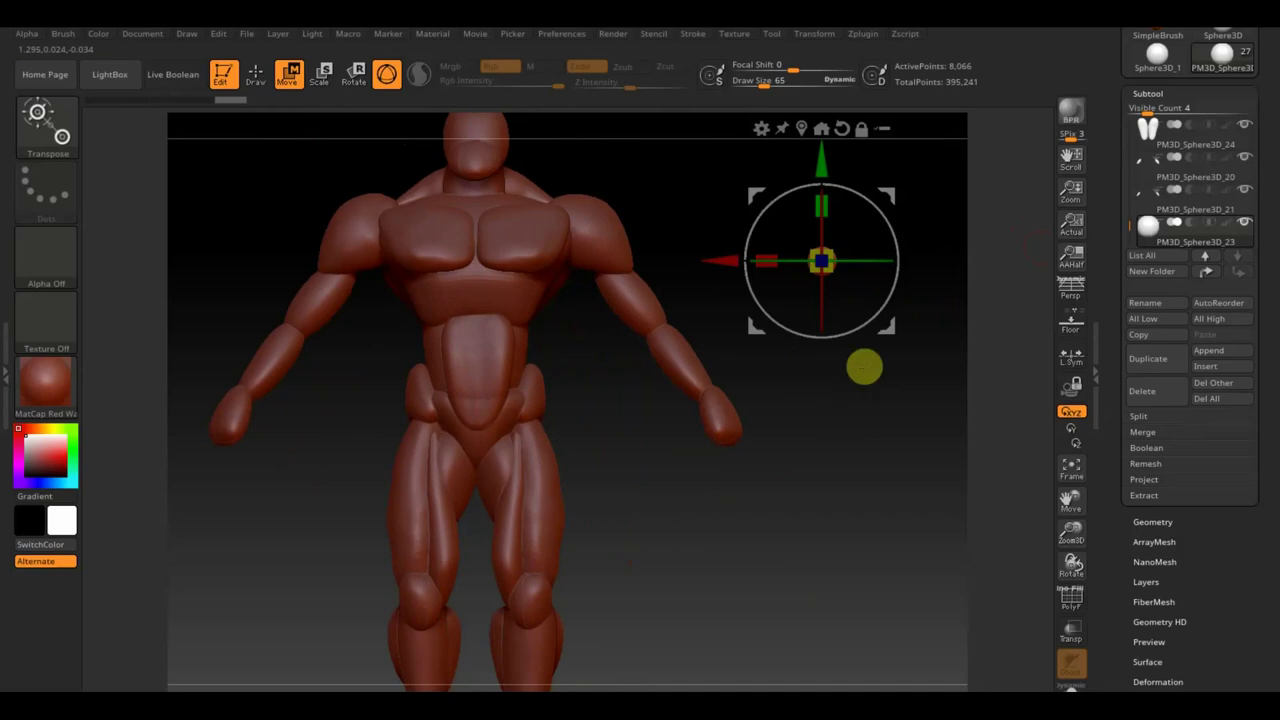
{"action": "left_click_drag", "start_coordinate": [857, 366], "coordinate": [843, 433]}
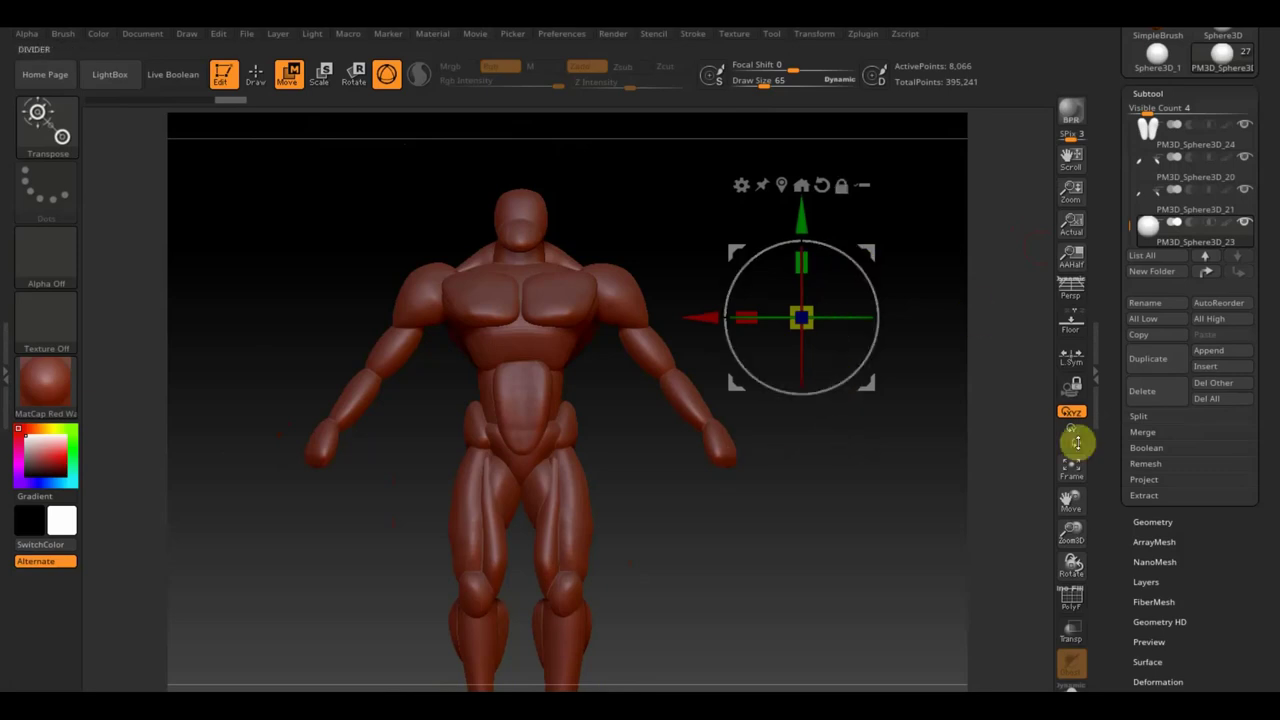
Duplicate the sphere onto the other arm, tilting, flattening and narrowing it into a slim piece.
{"action": "left_click", "coordinate": [1153, 363]}
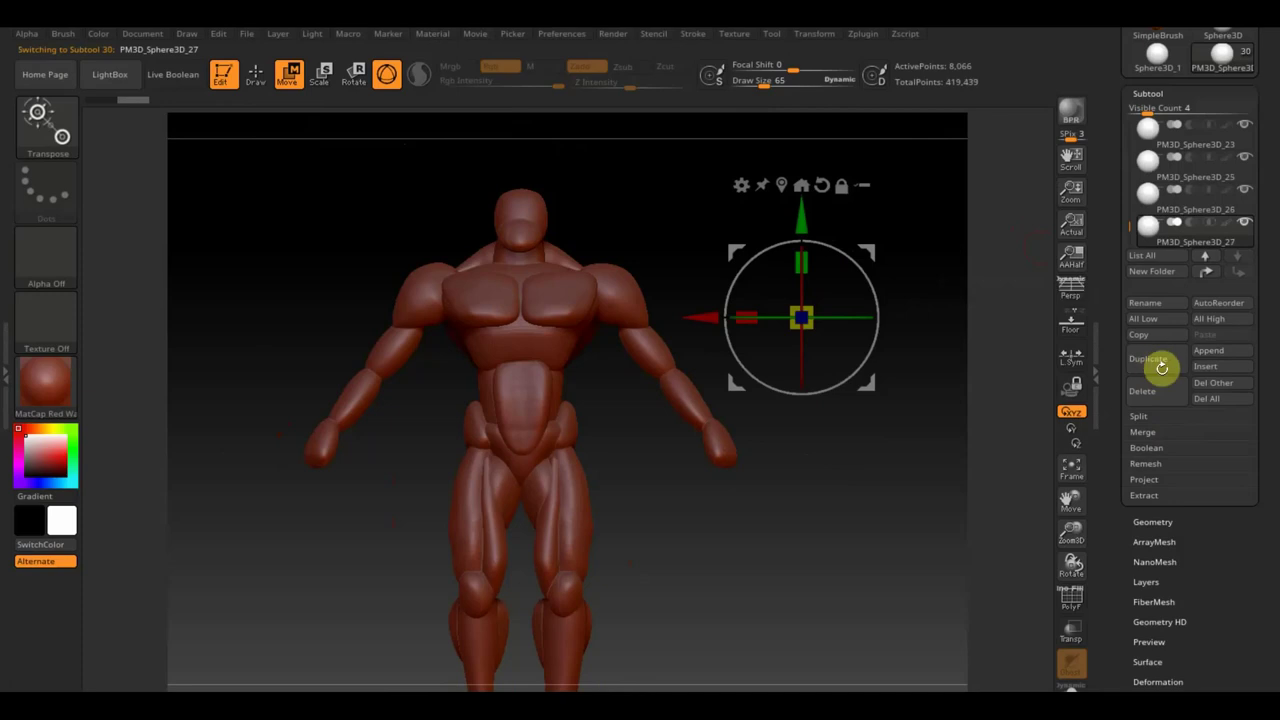
{"action": "mouse_move", "coordinate": [729, 316]}
{"action": "left_mouse_down", "text": "ctrl"}
{"action": "mouse_move", "coordinate": [585, 337]}
{"action": "mouse_move", "coordinate": [375, 340]}
{"action": "left_mouse_up", "text": "ctrl"}
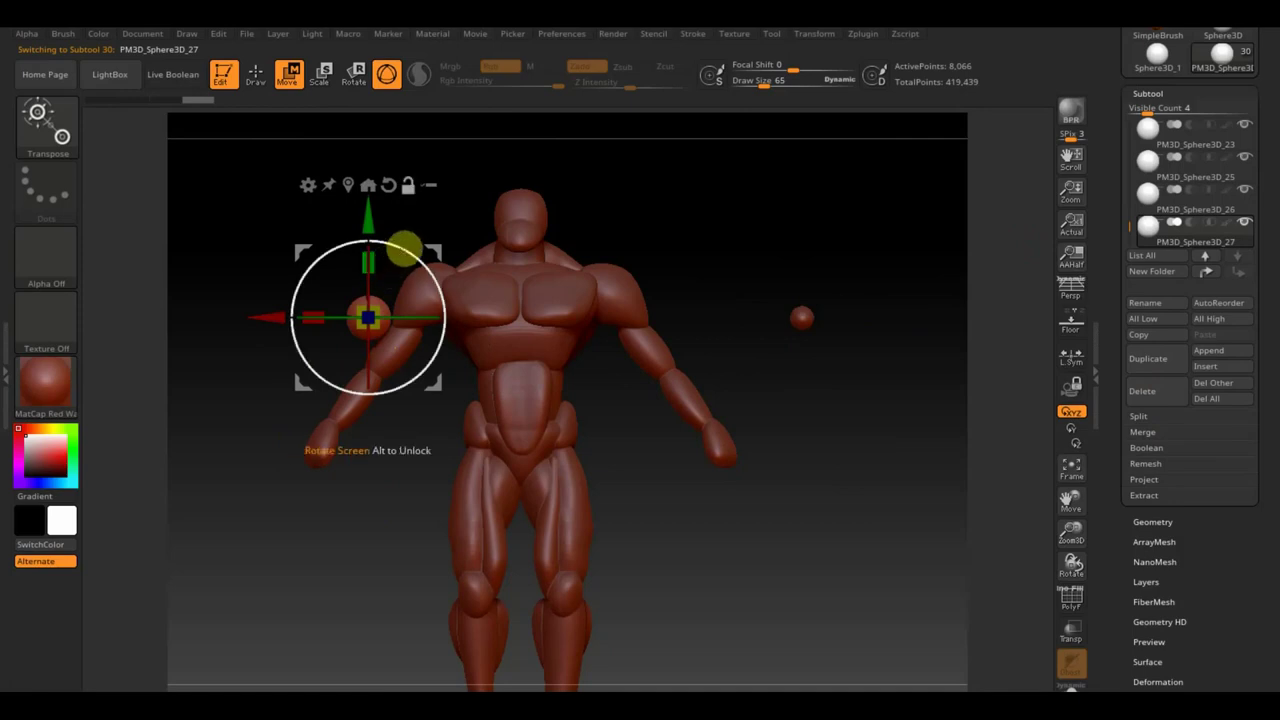
{"action": "mouse_move", "coordinate": [403, 244]}
{"action": "left_mouse_down"}
{"action": "mouse_move", "coordinate": [420, 282]}
{"action": "mouse_move", "coordinate": [410, 260]}
{"action": "left_mouse_up"}
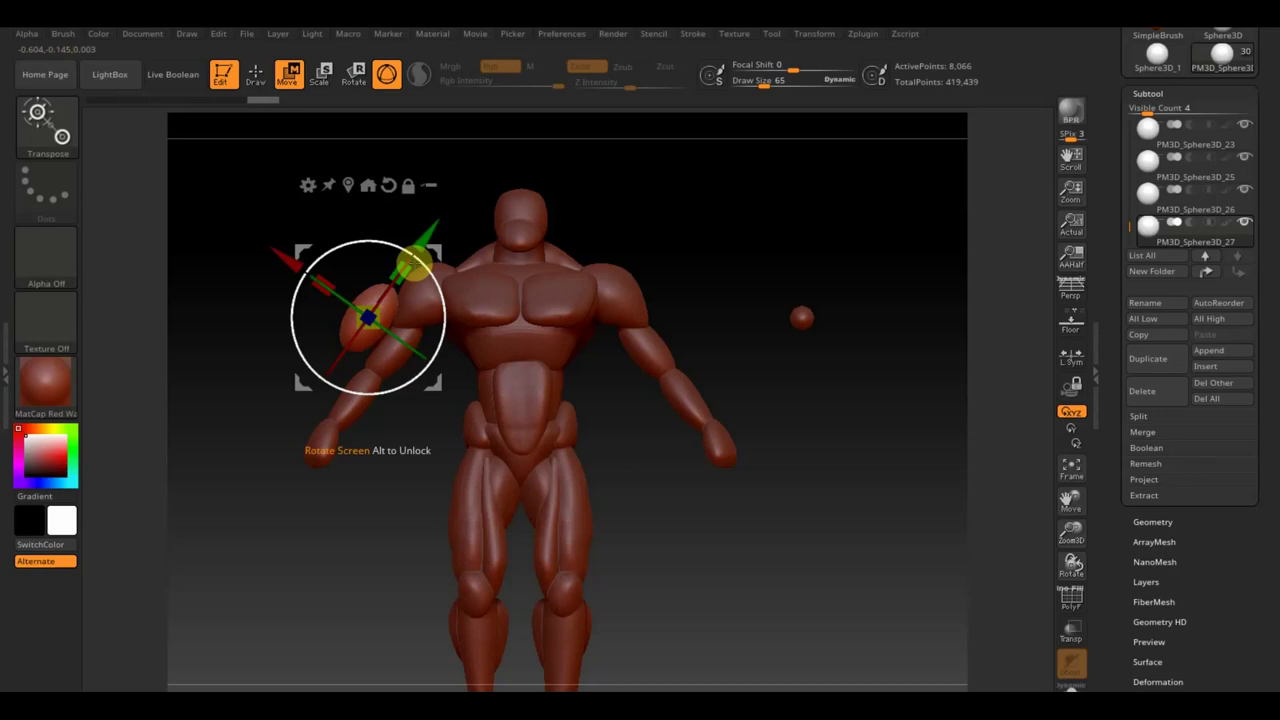
{"action": "mouse_move", "coordinate": [303, 234]}
{"action": "left_mouse_down"}
{"action": "mouse_move", "coordinate": [320, 263]}
{"action": "mouse_move", "coordinate": [345, 265]}
{"action": "left_mouse_up"}
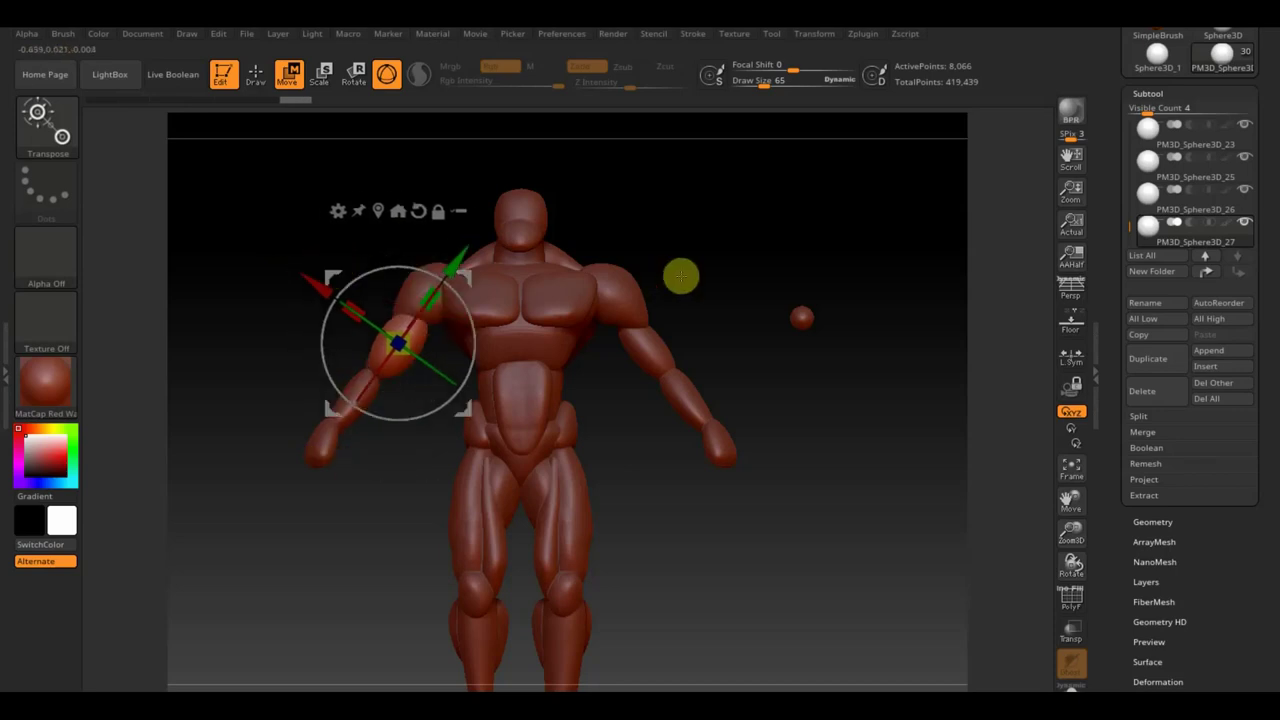
{"action": "left_click_drag", "start_coordinate": [680, 274], "coordinate": [777, 271]}
{"action": "left_click_drag", "start_coordinate": [709, 364], "coordinate": [633, 345], "text": "alt"}
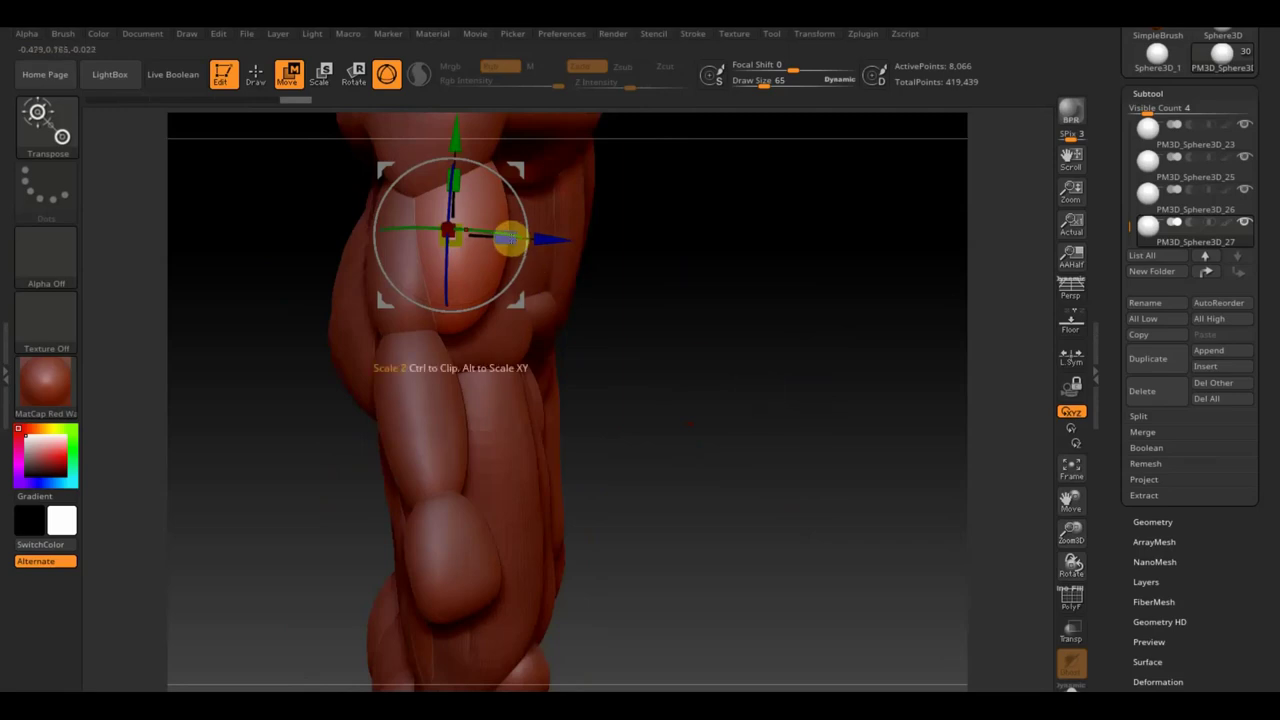
{"action": "left_click_drag", "start_coordinate": [511, 241], "coordinate": [498, 242]}
{"action": "left_click_drag", "start_coordinate": [723, 365], "coordinate": [543, 271]}
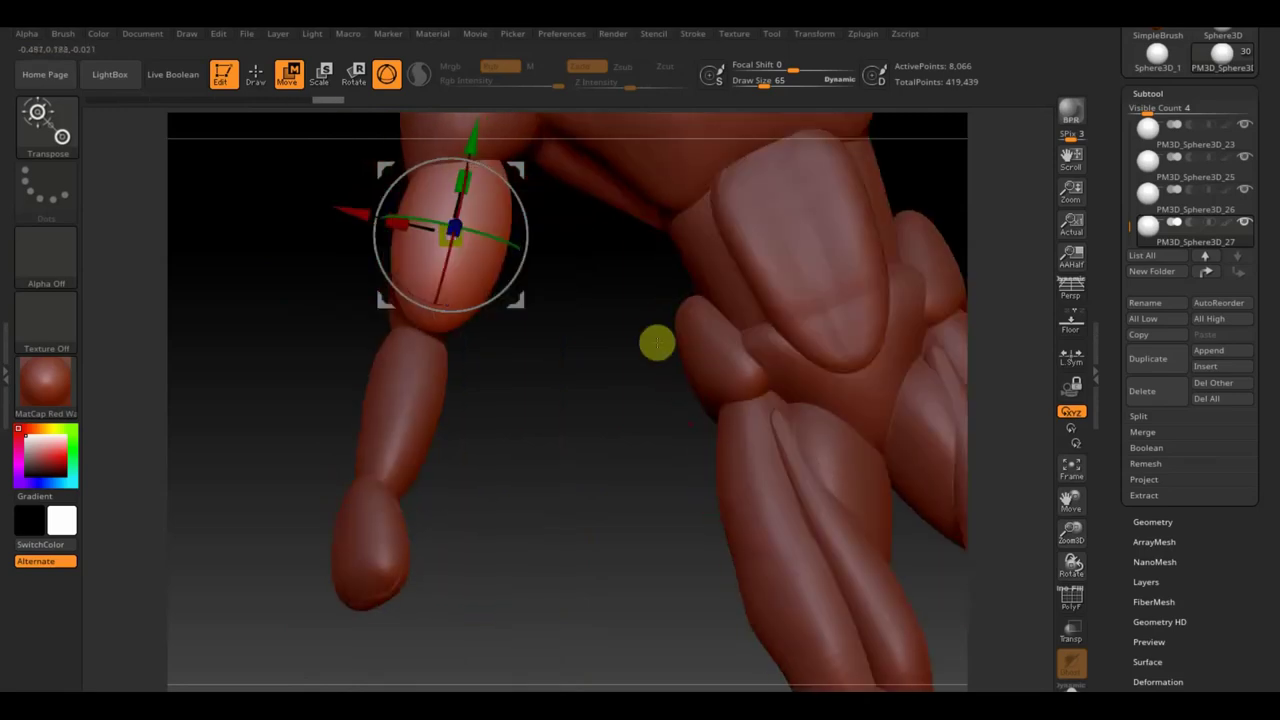
{"action": "left_click_drag", "start_coordinate": [390, 219], "coordinate": [404, 221]}
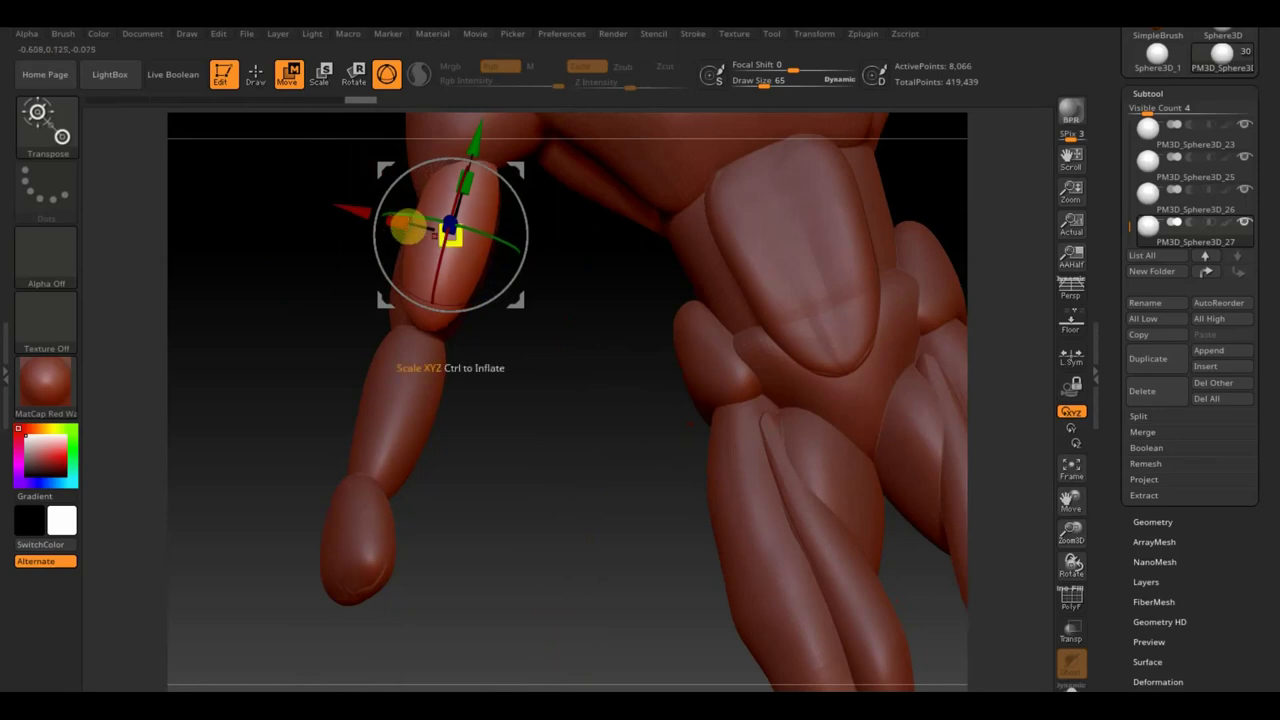
{"action": "left_click_drag", "start_coordinate": [540, 451], "coordinate": [709, 452]}
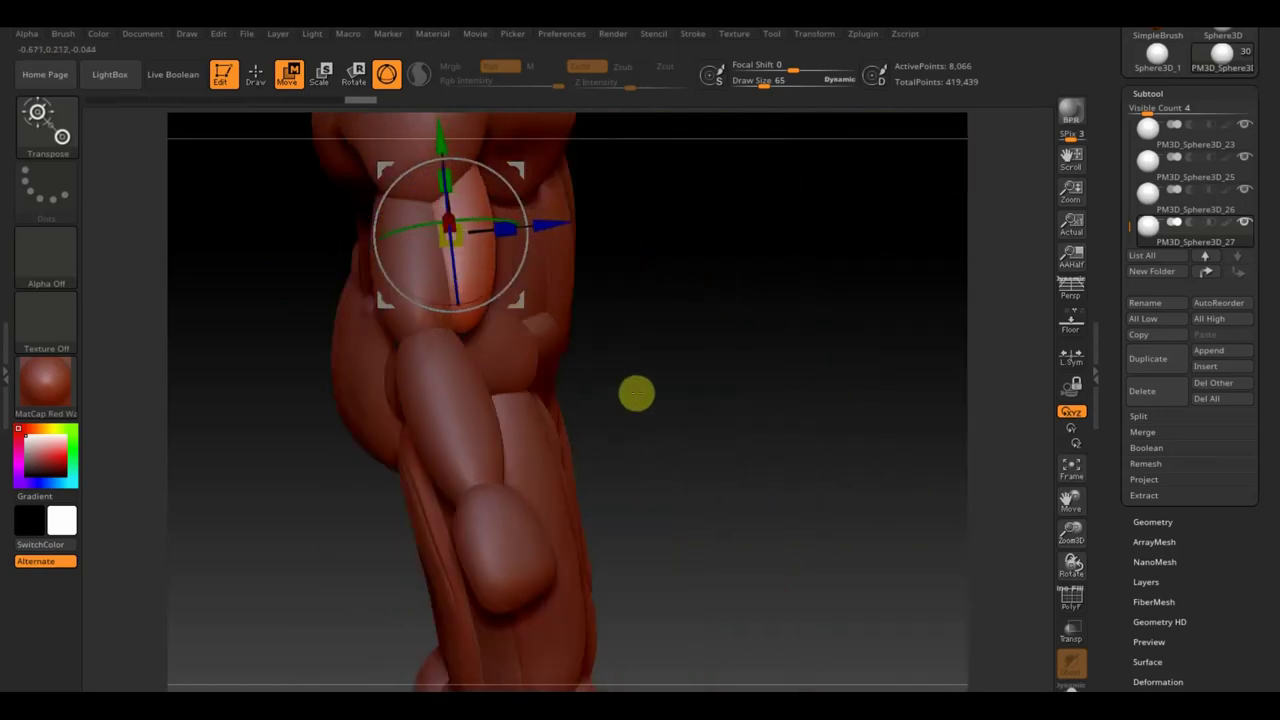
{"action": "left_click_drag", "start_coordinate": [786, 371], "coordinate": [786, 394]}
{"action": "mouse_move", "coordinate": [726, 356]}
{"action": "left_mouse_down"}
{"action": "mouse_move", "coordinate": [786, 374]}
{"action": "mouse_move", "coordinate": [769, 320]}
{"action": "mouse_move", "coordinate": [673, 343]}
{"action": "left_mouse_up"}
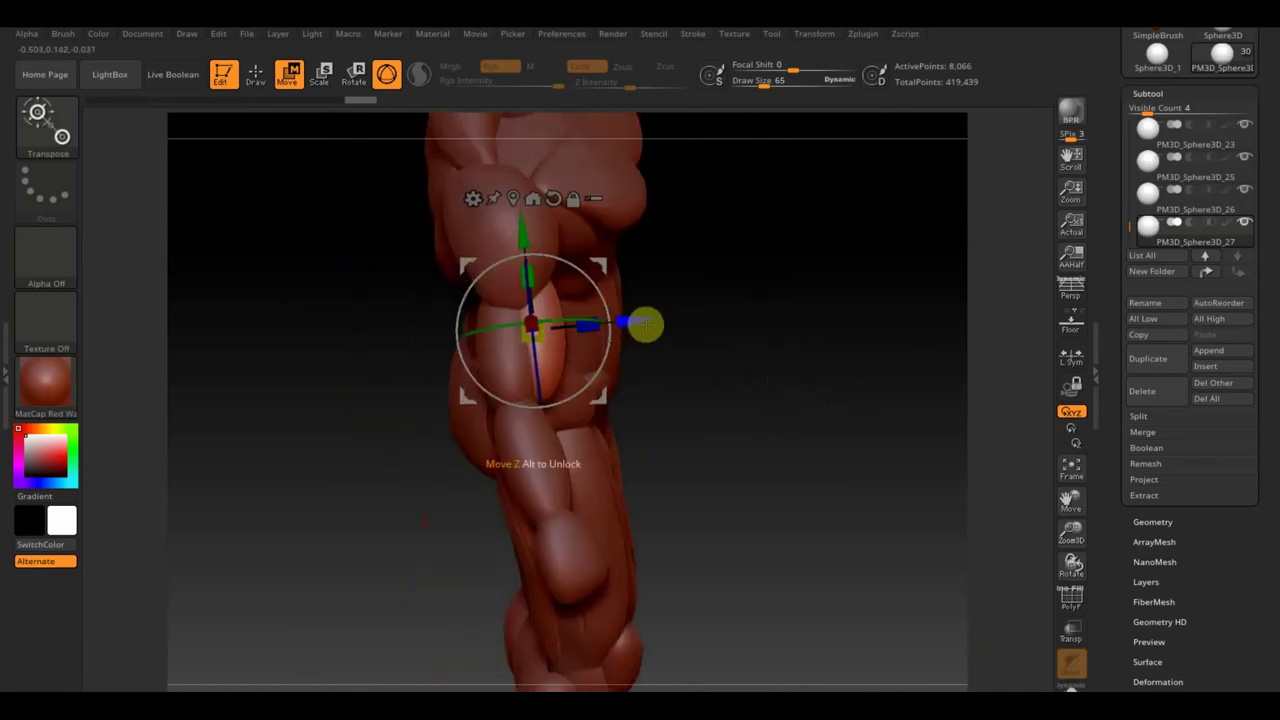
Copy the piece sideways, then rotate, lengthen and shift it alongside the first.
{"action": "mouse_move", "coordinate": [652, 322]}
{"action": "left_mouse_down", "text": "ctrl"}
{"action": "mouse_move", "coordinate": [586, 323]}
{"action": "mouse_move", "coordinate": [766, 340]}
{"action": "mouse_move", "coordinate": [811, 317]}
{"action": "left_mouse_up", "text": "ctrl"}
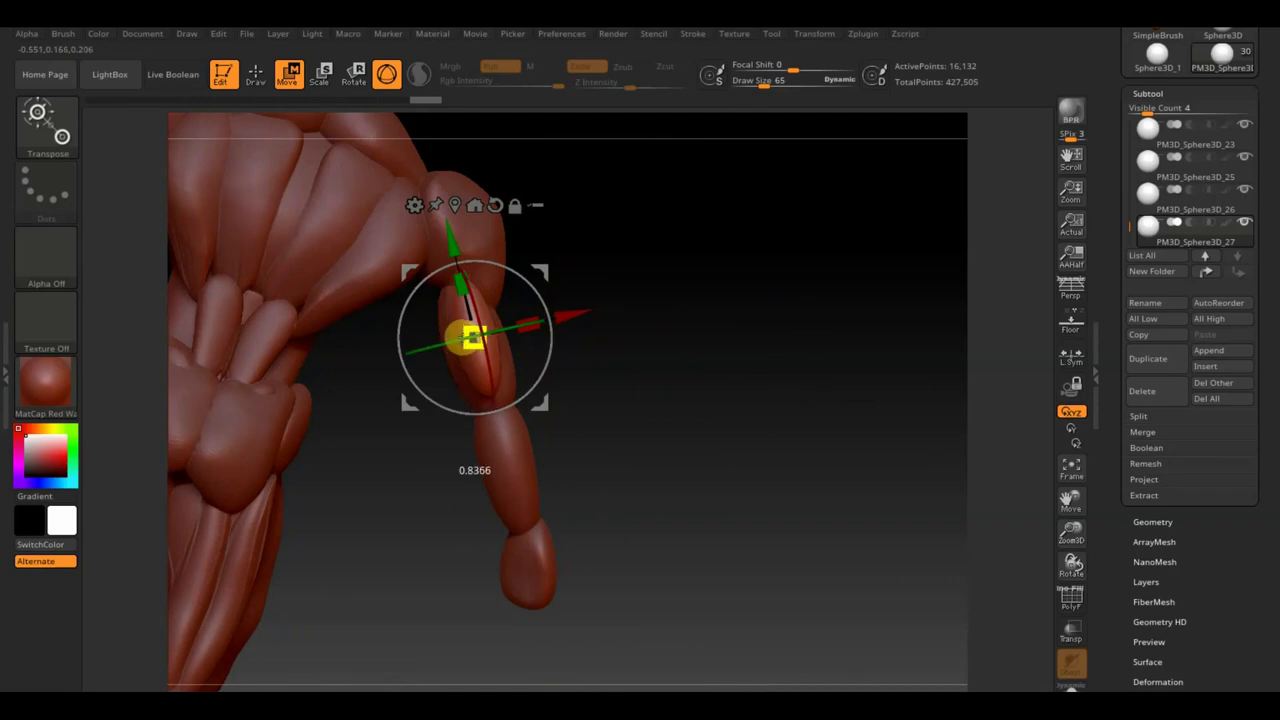
{"action": "mouse_move", "coordinate": [540, 288]}
{"action": "left_mouse_down"}
{"action": "mouse_move", "coordinate": [552, 258]}
{"action": "mouse_move", "coordinate": [540, 292]}
{"action": "mouse_move", "coordinate": [512, 284]}
{"action": "mouse_move", "coordinate": [660, 311]}
{"action": "mouse_move", "coordinate": [700, 294]}
{"action": "mouse_move", "coordinate": [600, 320]}
{"action": "left_mouse_up"}
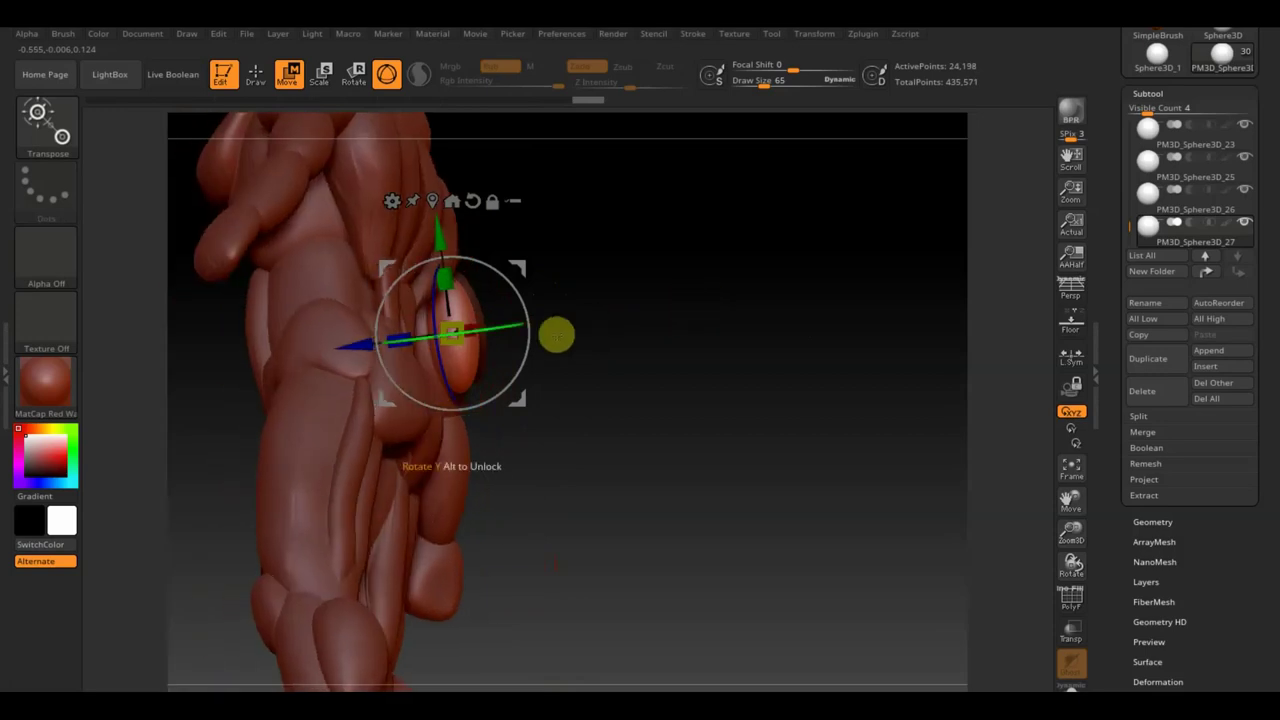
{"action": "left_click_drag", "start_coordinate": [403, 333], "coordinate": [345, 343]}
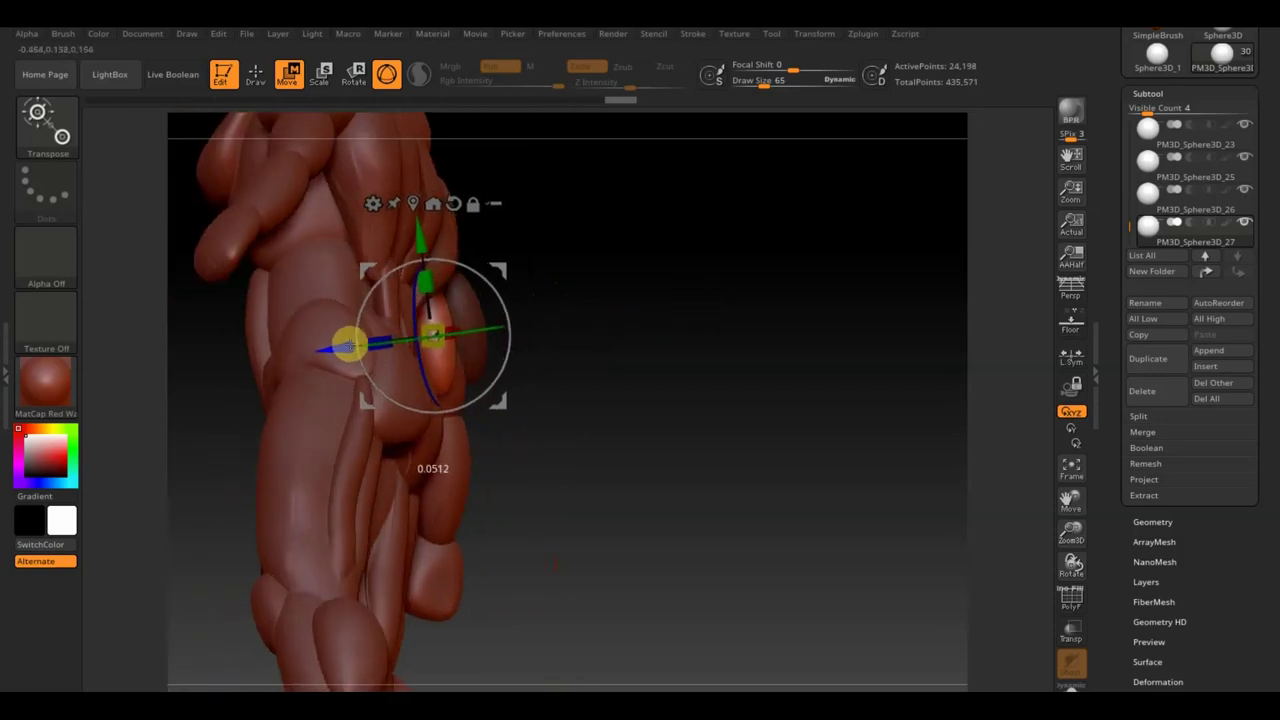
{"action": "mouse_move", "coordinate": [662, 341]}
{"action": "left_mouse_down"}
{"action": "mouse_move", "coordinate": [718, 346]}
{"action": "mouse_move", "coordinate": [657, 351]}
{"action": "left_mouse_up"}
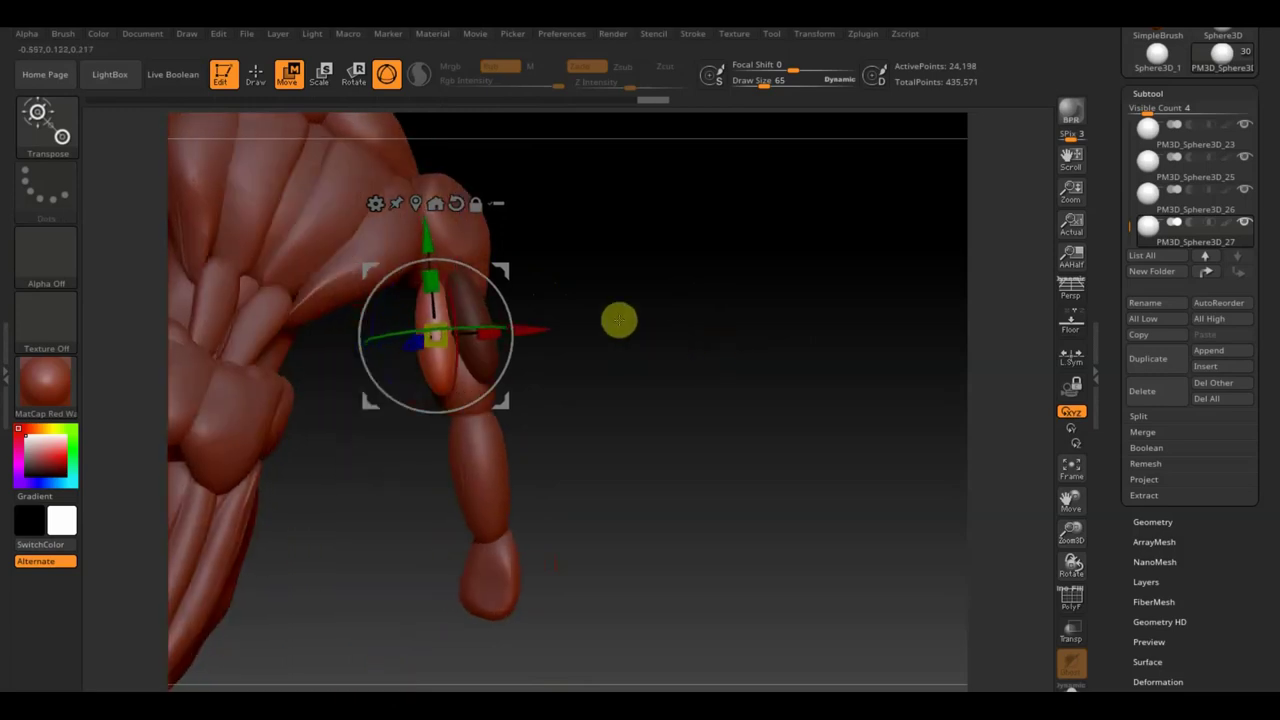
Switch to Draw with the Move Topological brush (B, M, T).
{"action": "left_click", "coordinate": [255, 77]}
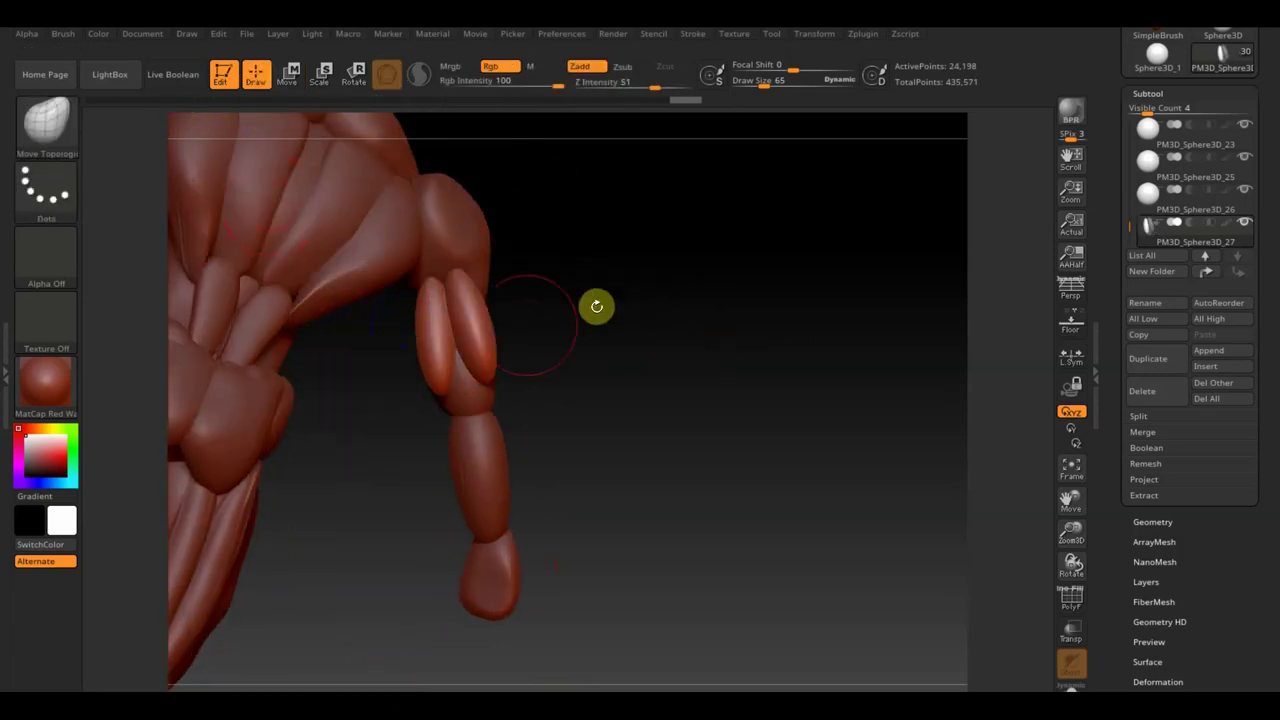
{"action": "key", "text": "b"}
{"action": "key", "text": "m"}
{"action": "key", "text": "t"}
Orbit around the arm and torso to a front view and select the arm muscle piece.
{"action": "mouse_move", "coordinate": [487, 299]}
{"action": "left_mouse_down"}
{"action": "mouse_move", "coordinate": [551, 311]}
{"action": "mouse_move", "coordinate": [399, 323]}
{"action": "left_mouse_up"}
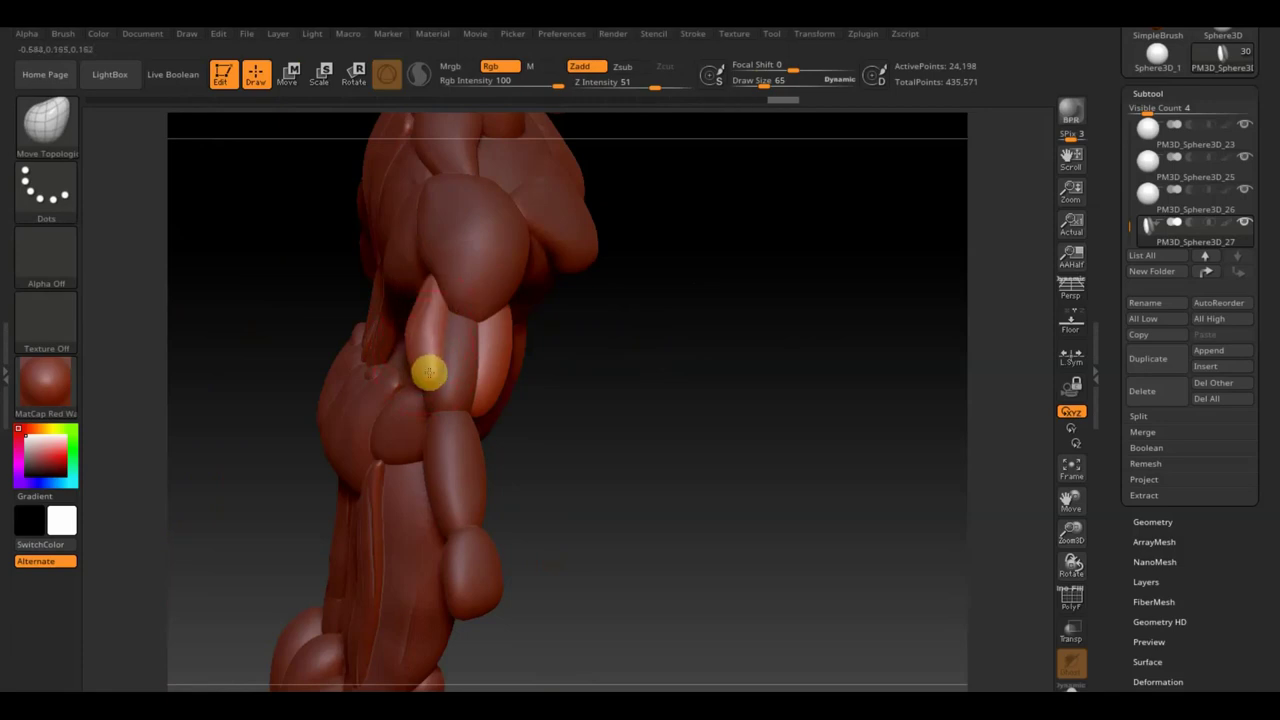
{"action": "left_click_drag", "start_coordinate": [546, 371], "coordinate": [671, 380]}
{"action": "mouse_move", "coordinate": [551, 343]}
{"action": "left_mouse_down"}
{"action": "mouse_move", "coordinate": [451, 306]}
{"action": "mouse_move", "coordinate": [500, 289]}
{"action": "mouse_move", "coordinate": [463, 374]}
{"action": "mouse_move", "coordinate": [443, 346]}
{"action": "left_mouse_up"}
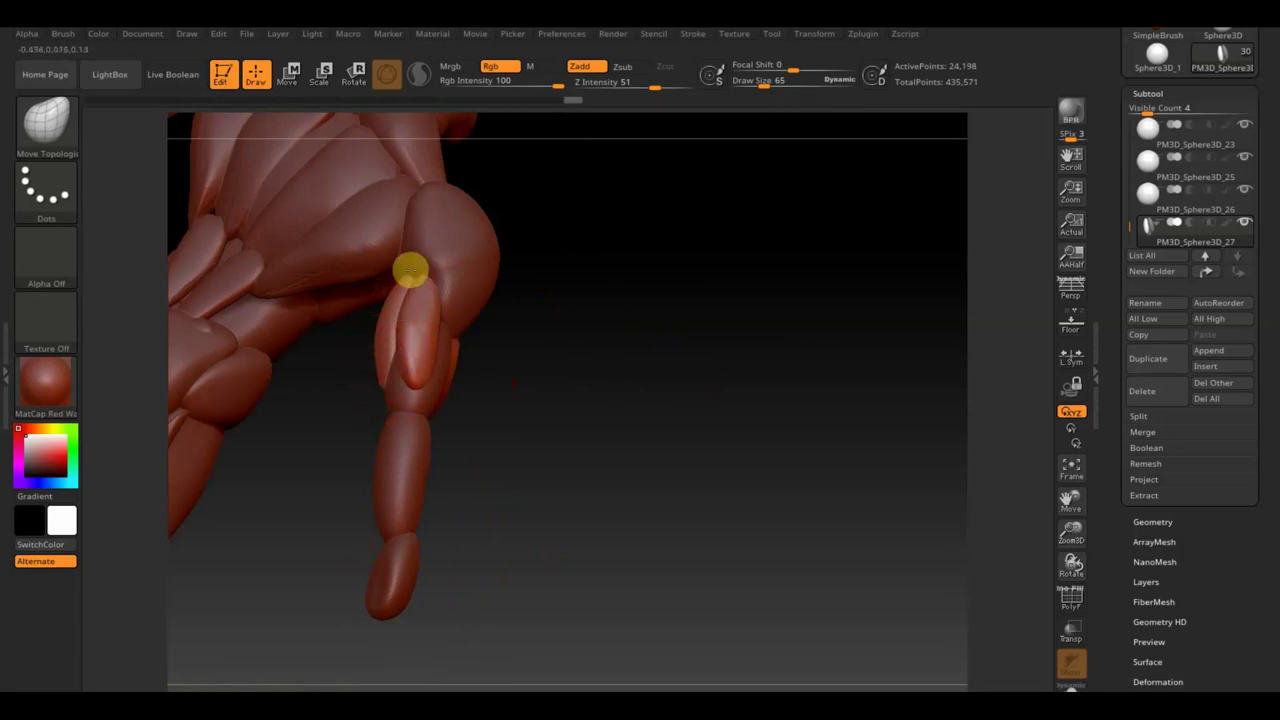
{"action": "left_click_drag", "start_coordinate": [410, 270], "coordinate": [563, 337]}
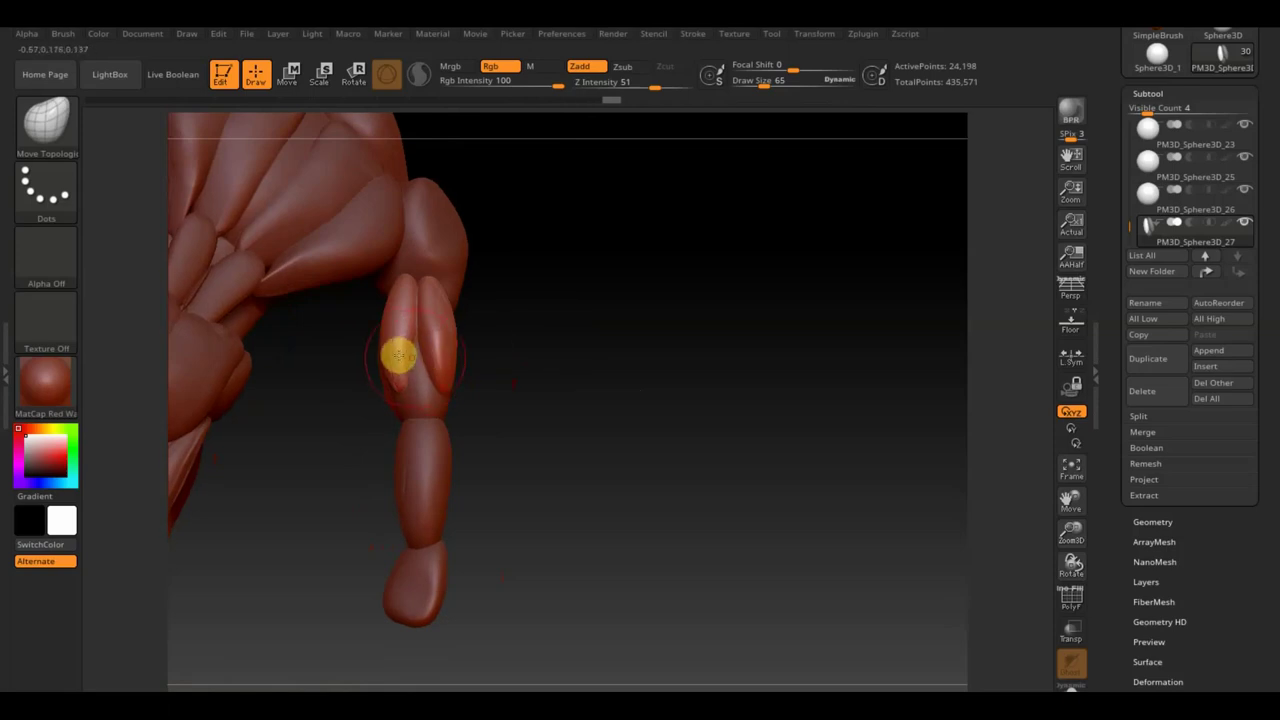
{"action": "mouse_move", "coordinate": [437, 358]}
{"action": "left_mouse_down"}
{"action": "mouse_move", "coordinate": [623, 414]}
{"action": "mouse_move", "coordinate": [608, 409]}
{"action": "left_mouse_up"}
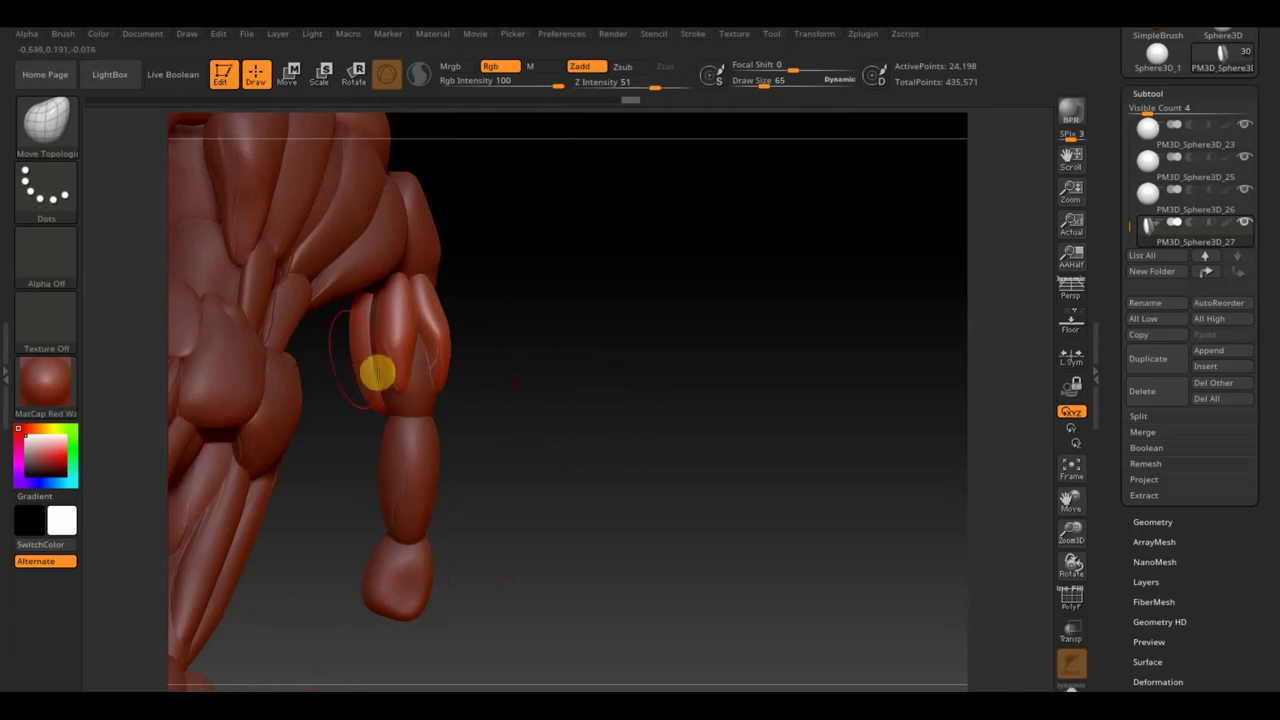
{"action": "mouse_move", "coordinate": [357, 346]}
{"action": "left_mouse_down"}
{"action": "mouse_move", "coordinate": [540, 369]}
{"action": "mouse_move", "coordinate": [366, 374]}
{"action": "mouse_move", "coordinate": [396, 370]}
{"action": "mouse_move", "coordinate": [379, 319]}
{"action": "left_mouse_up"}
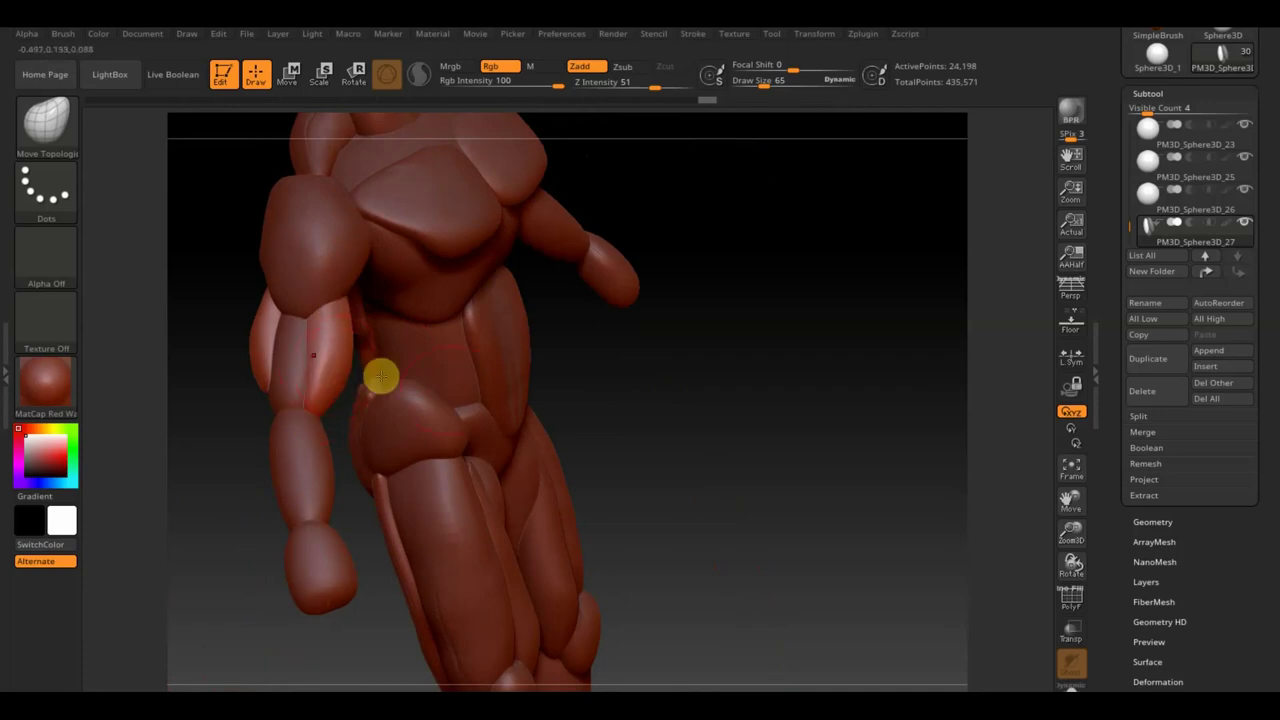
{"action": "left_click_drag", "start_coordinate": [560, 390], "coordinate": [368, 355]}
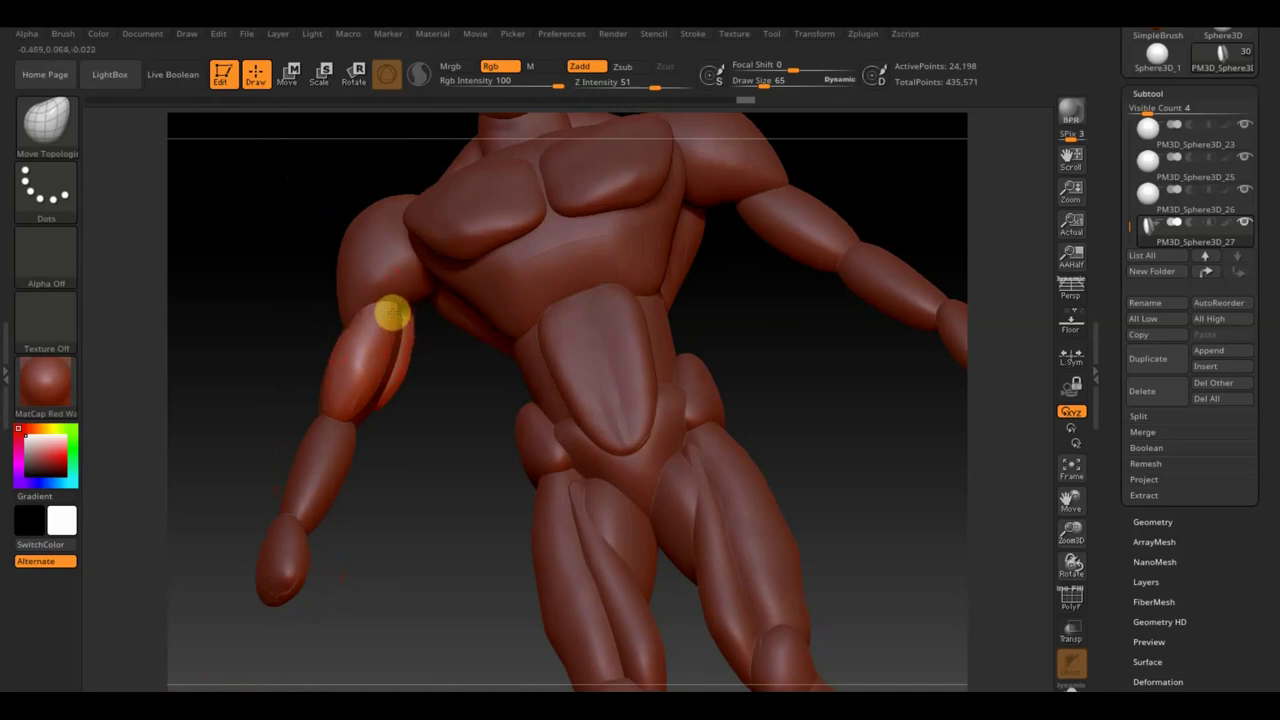
{"action": "left_click_drag", "start_coordinate": [406, 499], "coordinate": [386, 489]}
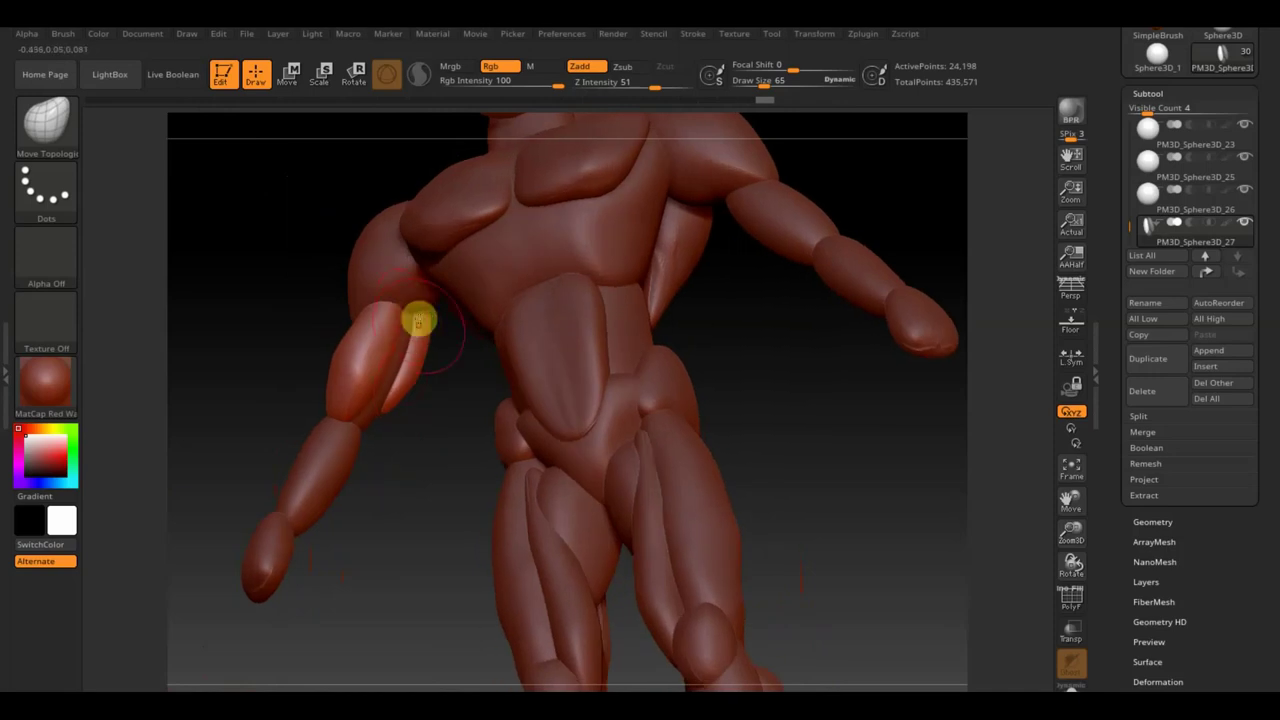
{"action": "mouse_move", "coordinate": [414, 406]}
{"action": "left_mouse_down"}
{"action": "mouse_move", "coordinate": [449, 466]}
{"action": "mouse_move", "coordinate": [474, 437]}
{"action": "left_mouse_up"}
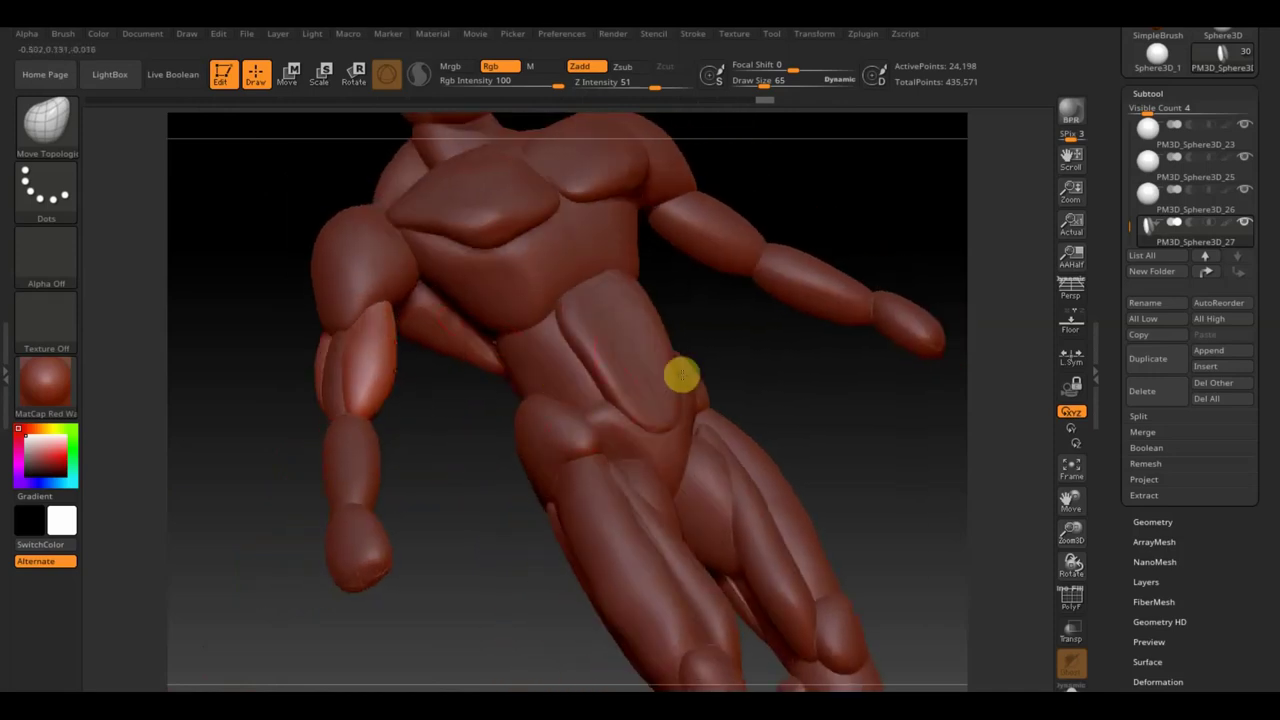
{"action": "left_click_drag", "start_coordinate": [681, 375], "coordinate": [843, 391], "text": "shift"}
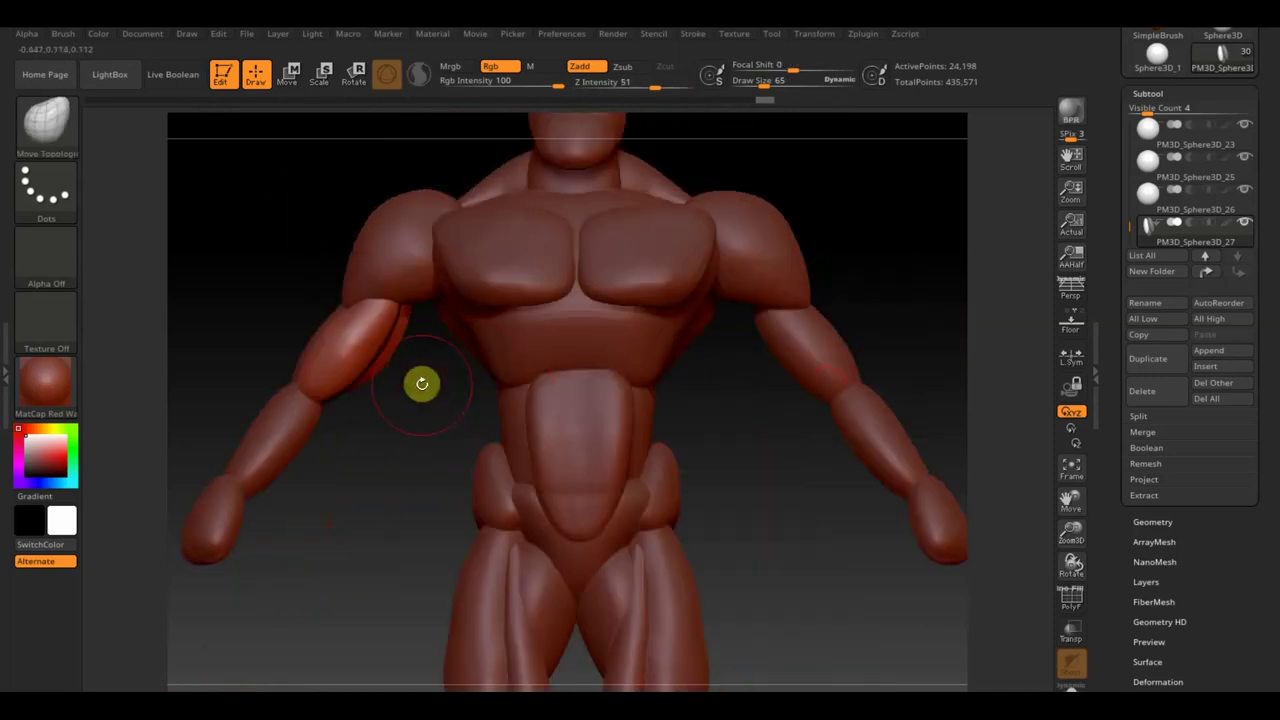
{"action": "left_click_drag", "start_coordinate": [409, 494], "coordinate": [403, 454]}
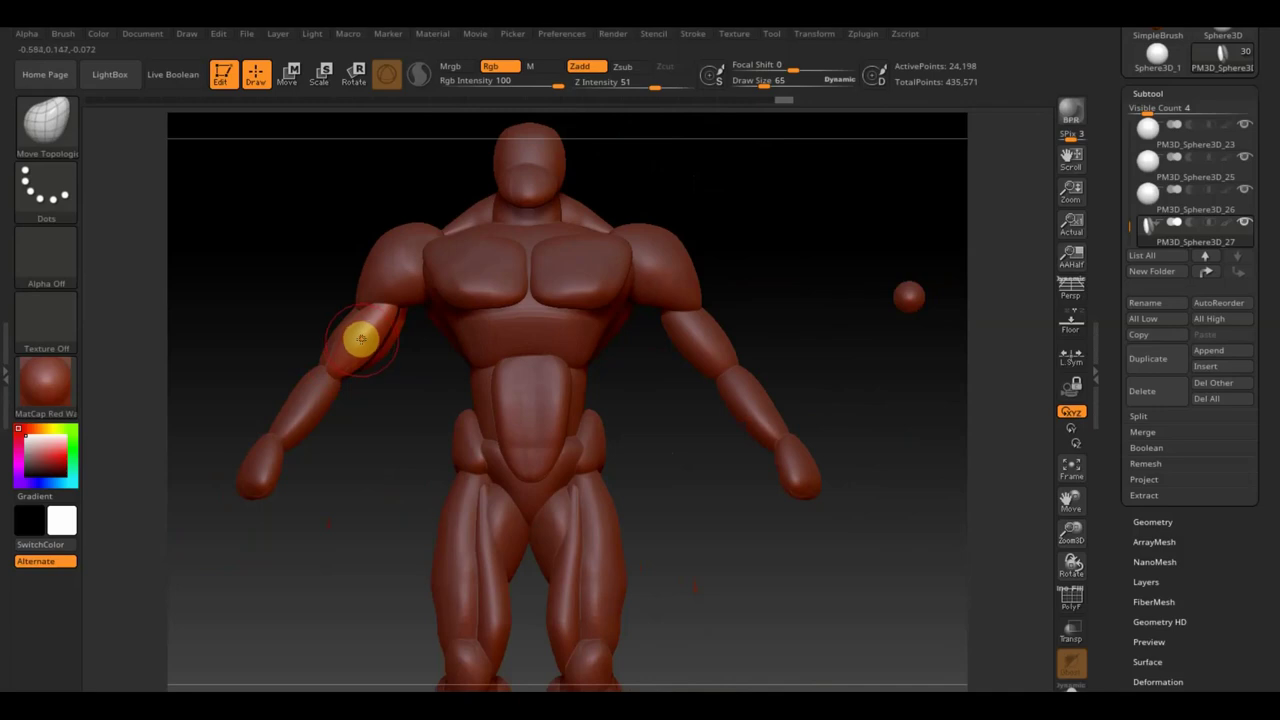
{"action": "left_click", "coordinate": [909, 297], "text": "alt"}
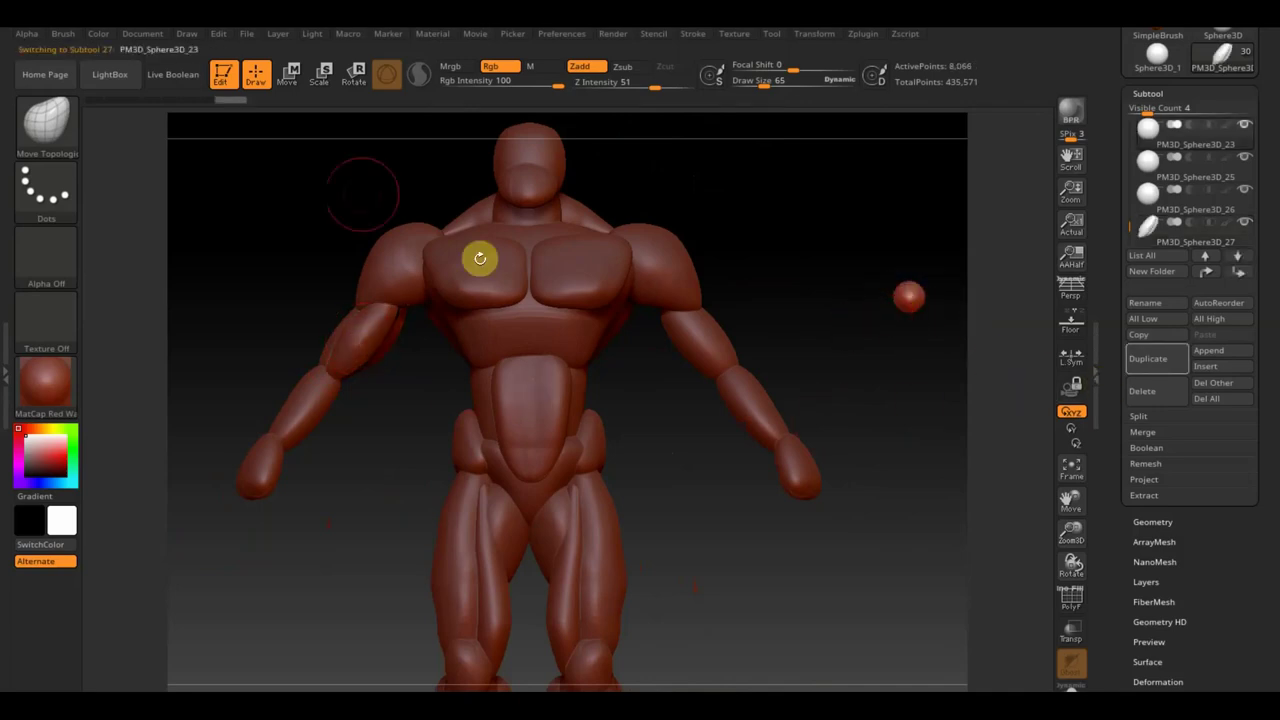
Move and rotate the muscle piece onto the screen-left forearm, then orbit to check it side-on.
{"action": "key", "text": "w"}
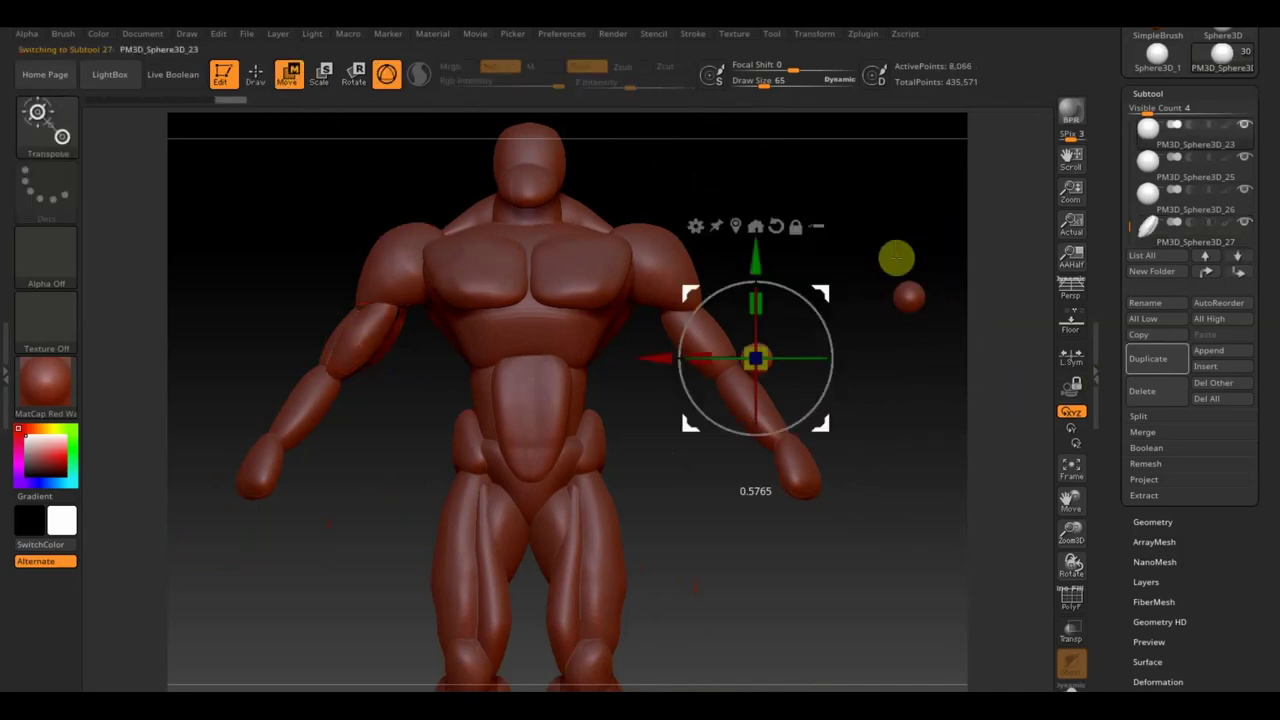
{"action": "key", "text": "ctrl+z"}
{"action": "key", "text": "ctrl+z"}
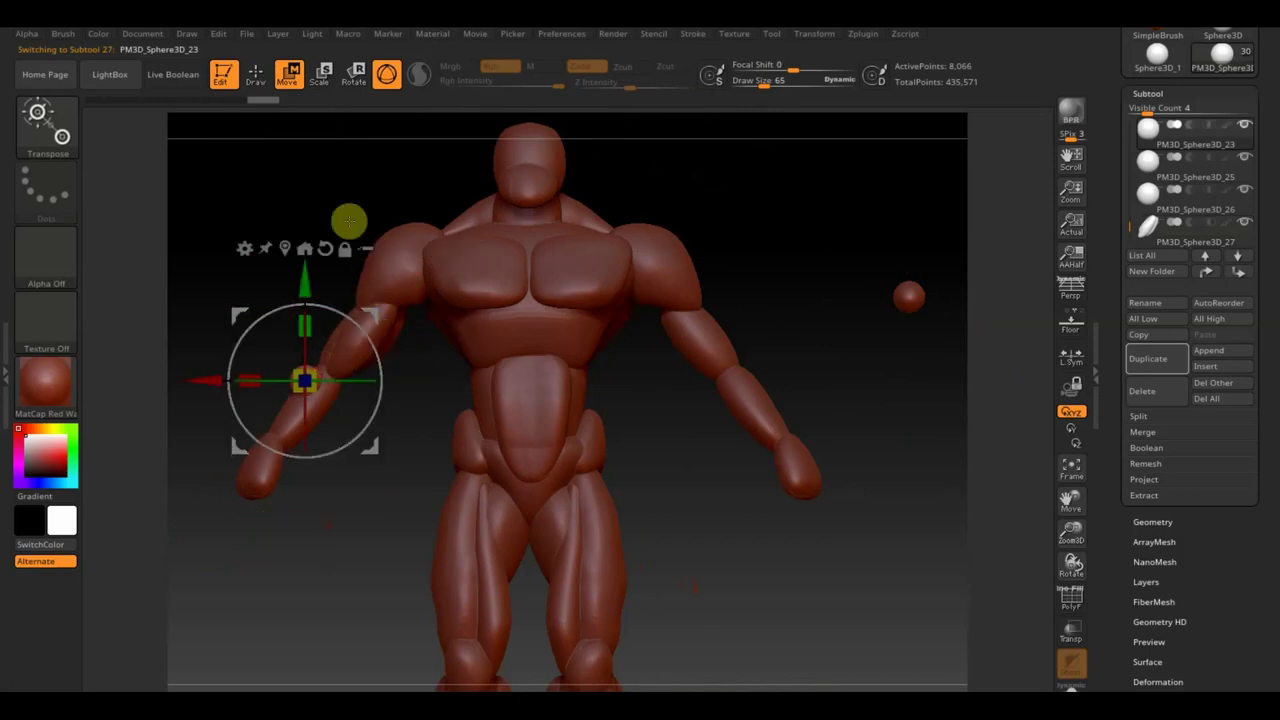
{"action": "left_click_drag", "start_coordinate": [349, 220], "coordinate": [420, 318], "text": "alt"}
{"action": "mouse_move", "coordinate": [334, 317]}
{"action": "left_mouse_down"}
{"action": "mouse_move", "coordinate": [367, 342]}
{"action": "mouse_move", "coordinate": [357, 318]}
{"action": "left_mouse_up"}
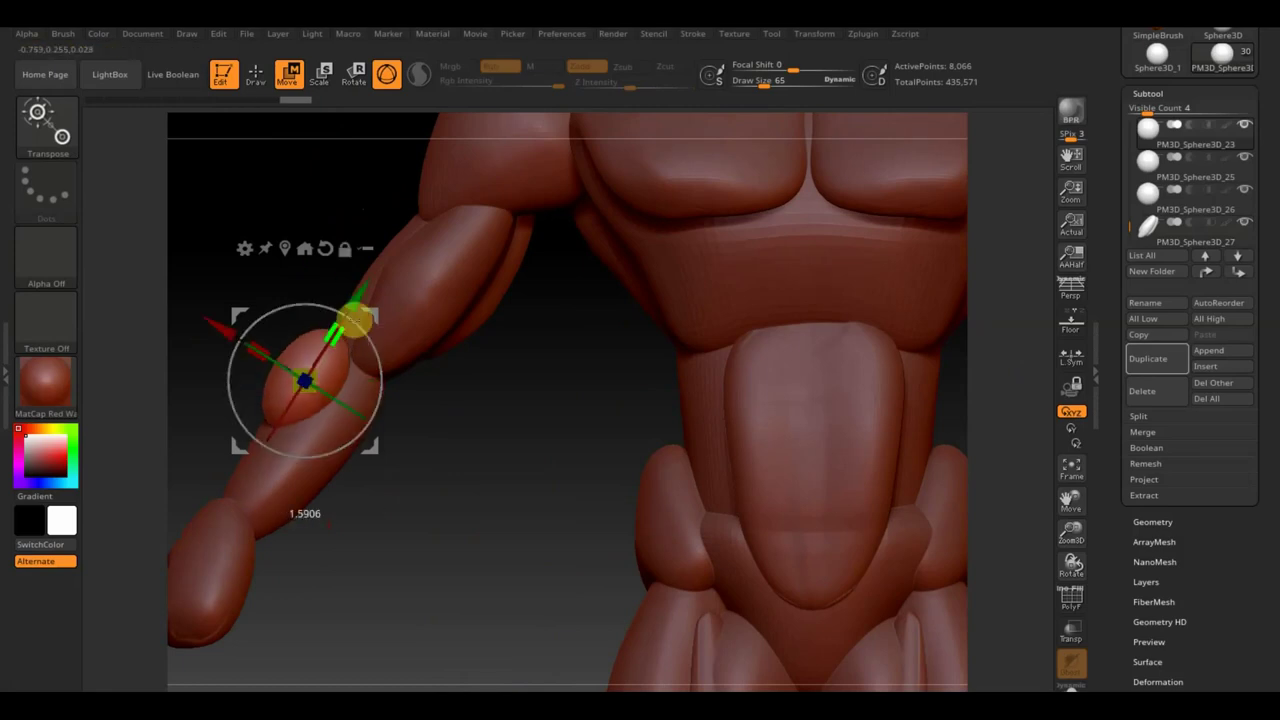
{"action": "left_click", "coordinate": [255, 73]}
{"action": "mouse_move", "coordinate": [294, 123]}
{"action": "left_mouse_down"}
{"action": "mouse_move", "coordinate": [466, 437]}
{"action": "mouse_move", "coordinate": [505, 483]}
{"action": "mouse_move", "coordinate": [286, 317]}
{"action": "left_mouse_up"}
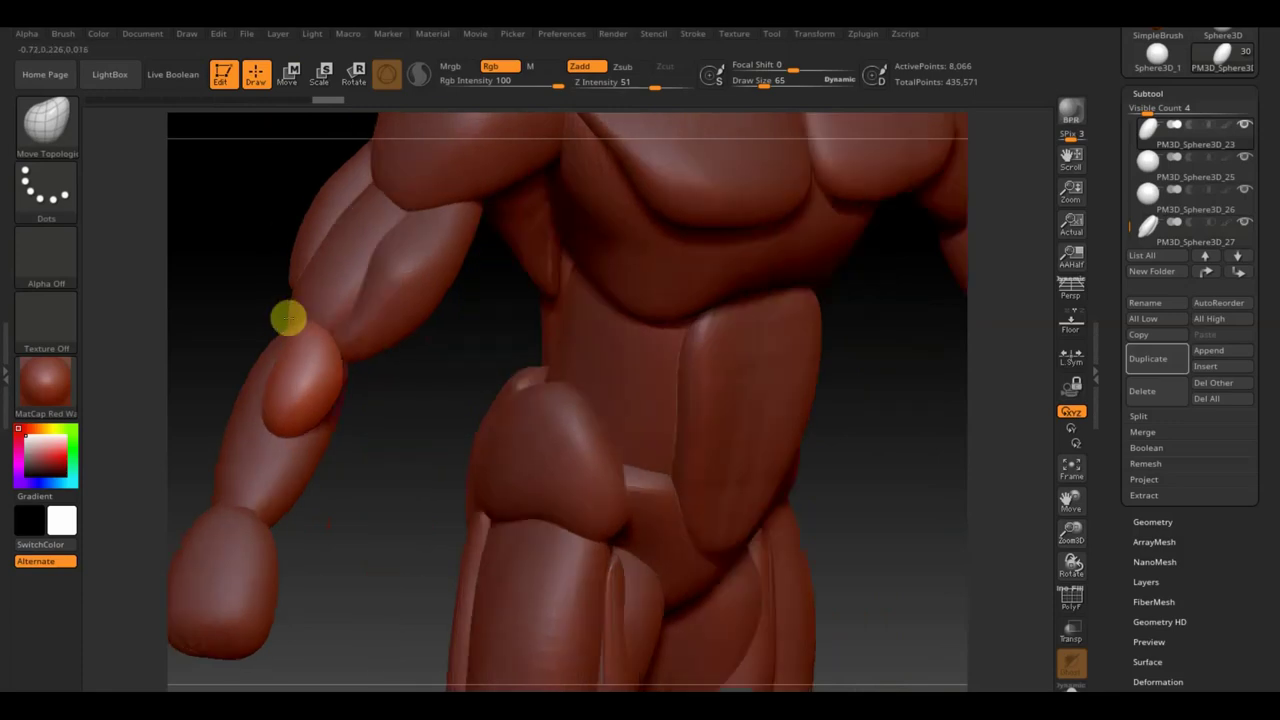
{"action": "left_click_drag", "start_coordinate": [377, 559], "coordinate": [317, 509]}
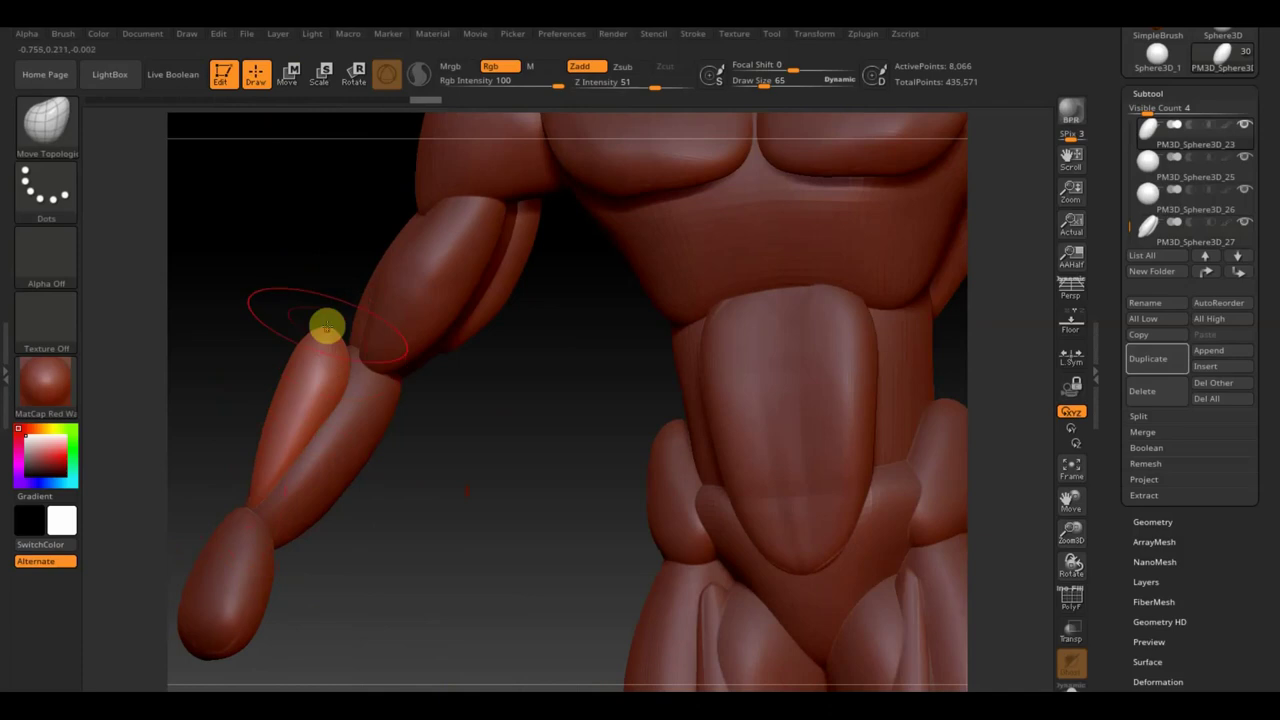
{"action": "left_click_drag", "start_coordinate": [457, 429], "coordinate": [554, 429]}
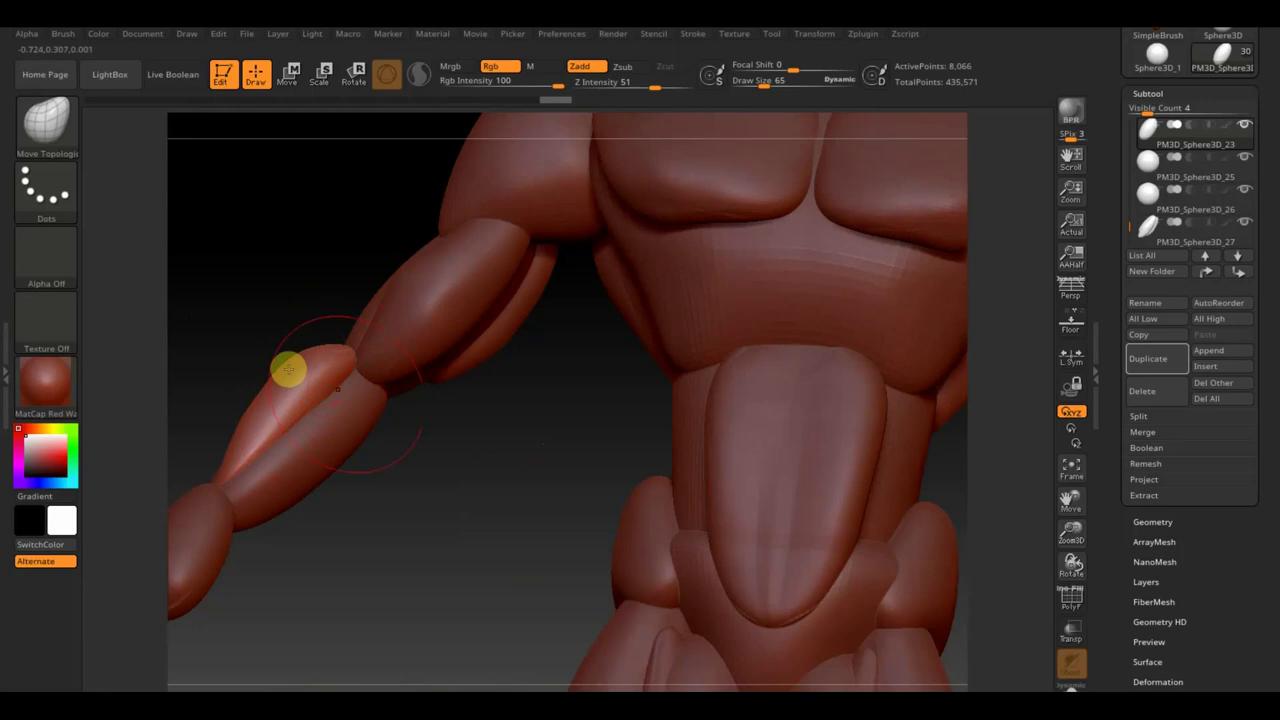
{"action": "left_click", "coordinate": [290, 75]}
Rotate the forearm piece slightly, then deepen and smooth the crease along the forearm.
{"action": "left_click", "coordinate": [337, 417], "text": "alt"}
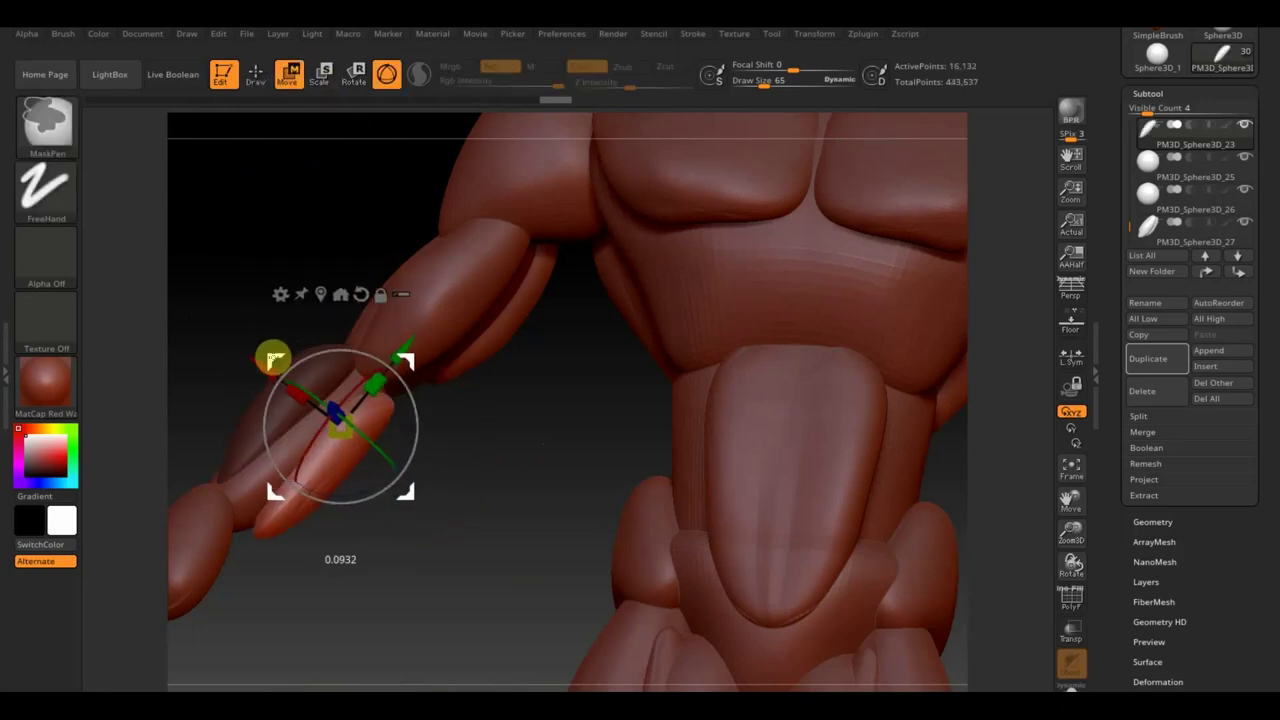
{"action": "left_click_drag", "start_coordinate": [429, 423], "coordinate": [425, 426]}
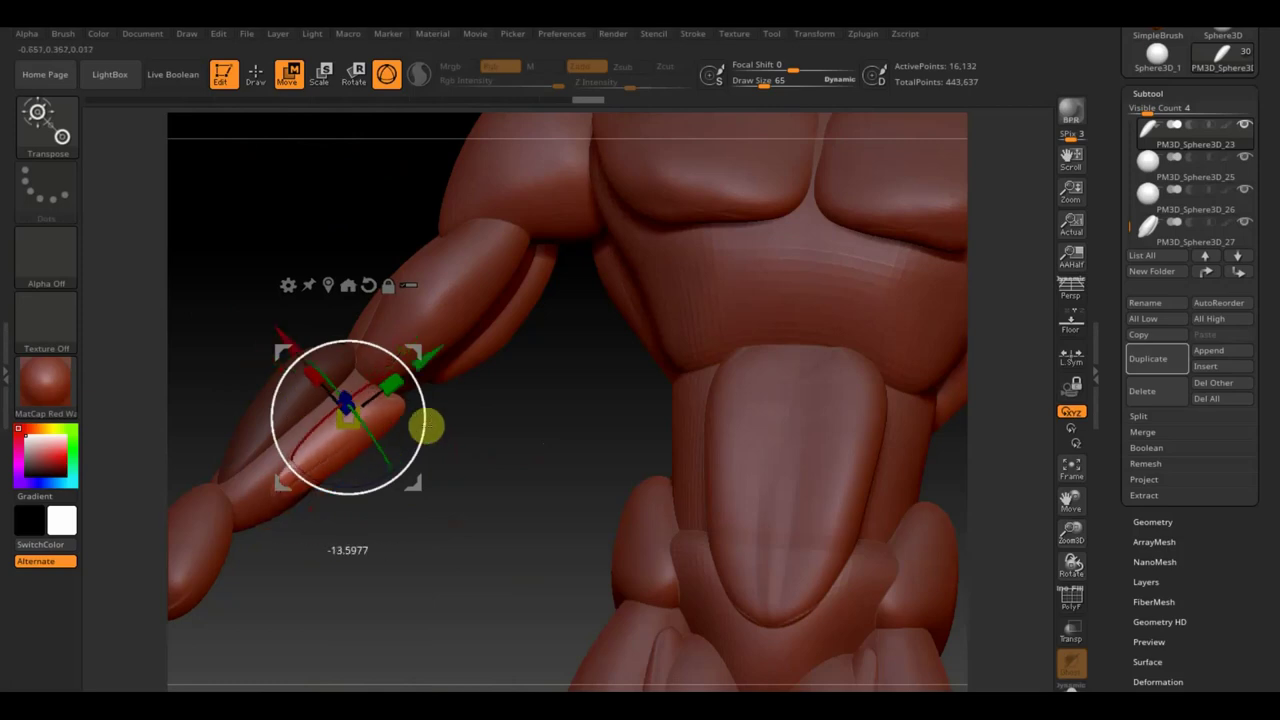
{"action": "mouse_move", "coordinate": [466, 494]}
{"action": "left_mouse_down"}
{"action": "mouse_move", "coordinate": [433, 403]}
{"action": "mouse_move", "coordinate": [443, 406]}
{"action": "left_mouse_up"}
{"action": "left_click_drag", "start_coordinate": [409, 347], "coordinate": [409, 362]}
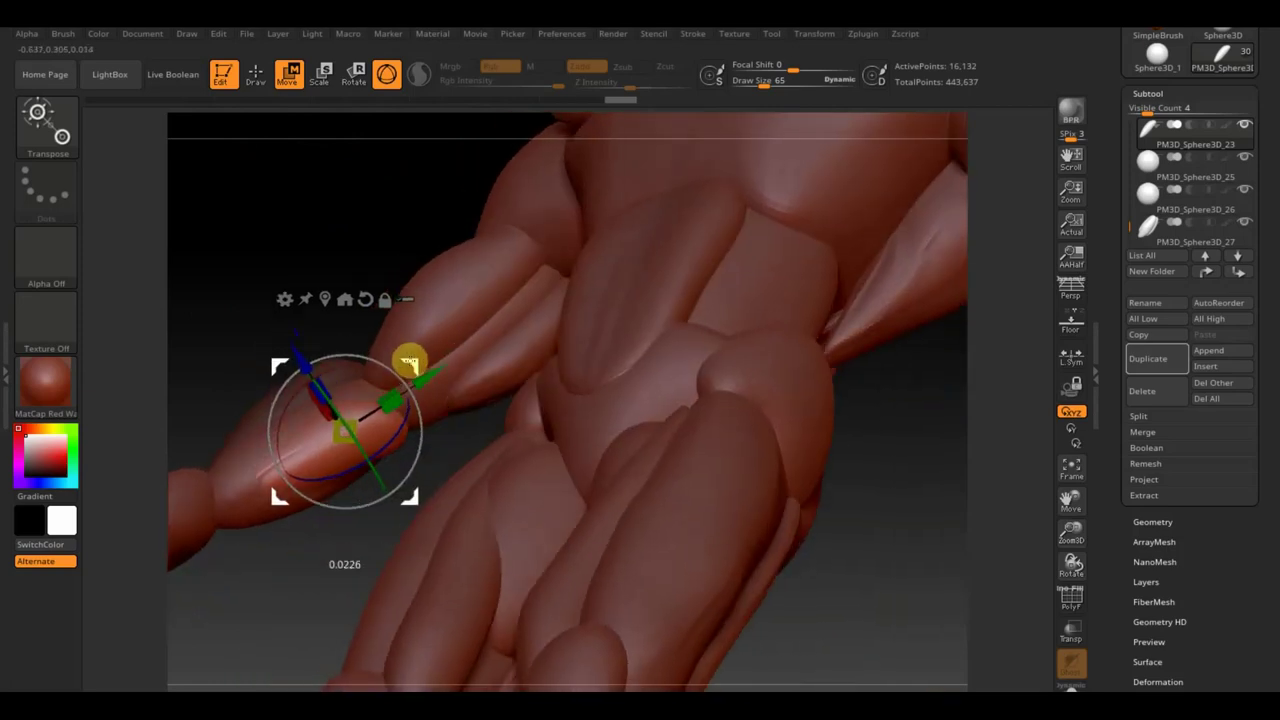
{"action": "left_click", "coordinate": [255, 75]}
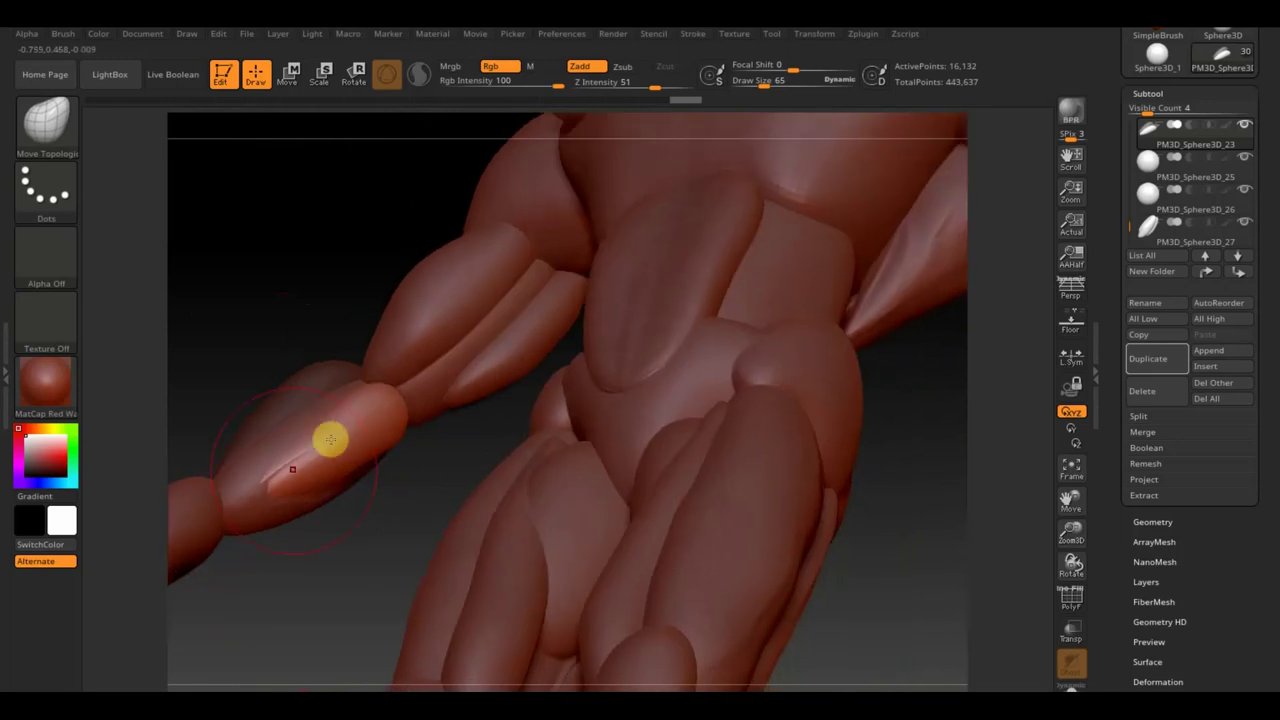
{"action": "mouse_move", "coordinate": [275, 433]}
{"action": "left_mouse_down"}
{"action": "mouse_move", "coordinate": [256, 425]}
{"action": "mouse_move", "coordinate": [314, 436]}
{"action": "mouse_move", "coordinate": [337, 470]}
{"action": "left_mouse_up"}
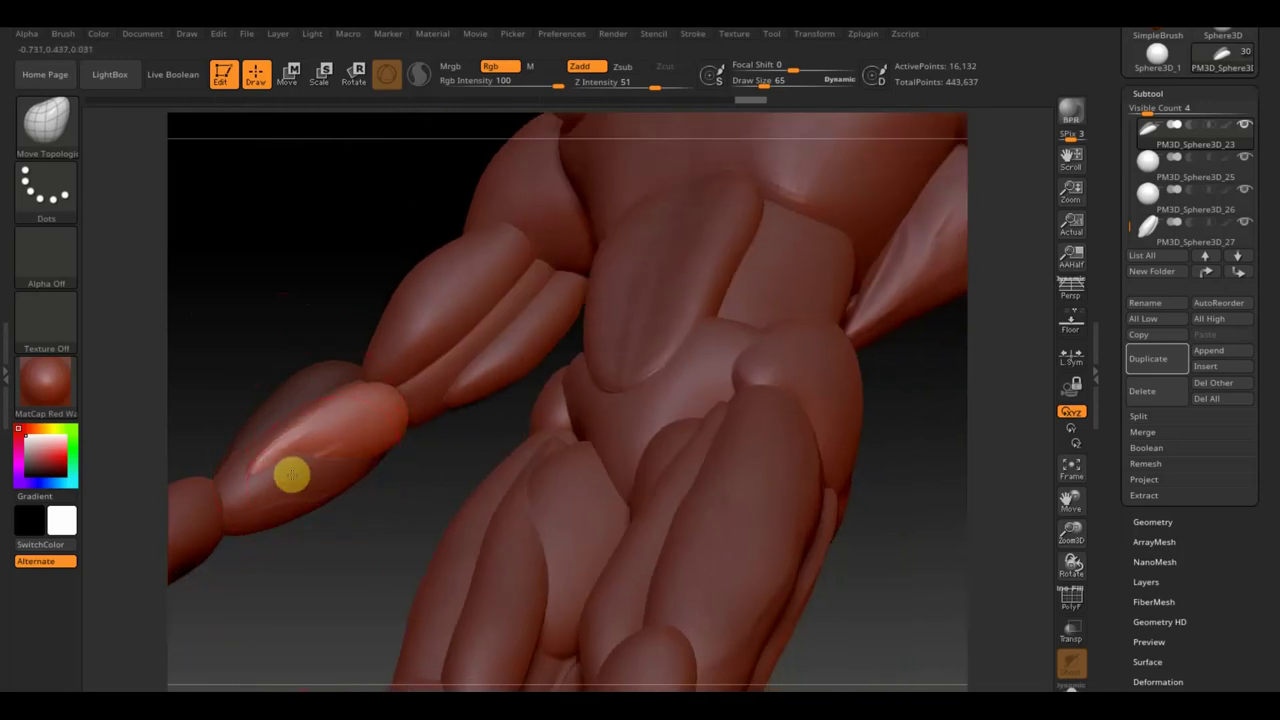
{"action": "right_click_drag", "start_coordinate": [323, 414], "coordinate": [317, 374]}
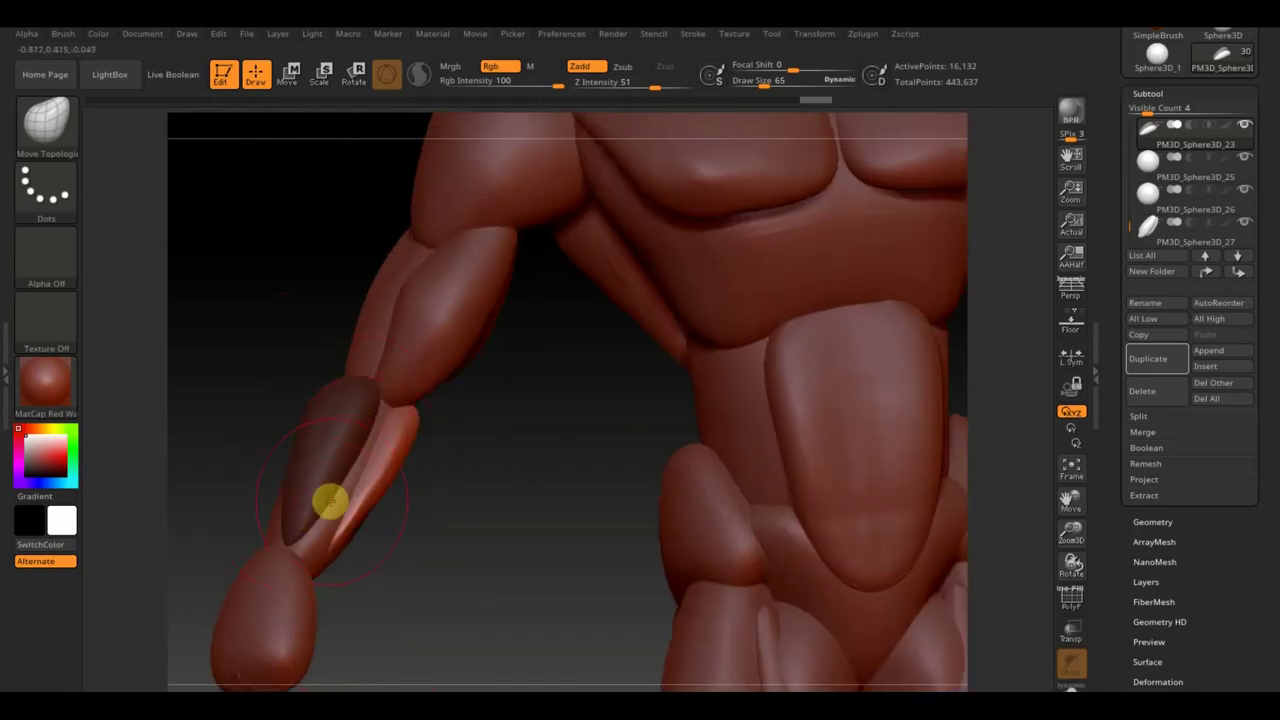
{"action": "mouse_move", "coordinate": [331, 508]}
{"action": "left_mouse_down", "text": "shift"}
{"action": "mouse_move", "coordinate": [306, 509]}
{"action": "mouse_move", "coordinate": [337, 531]}
{"action": "mouse_move", "coordinate": [345, 470]}
{"action": "left_mouse_up", "text": "shift"}
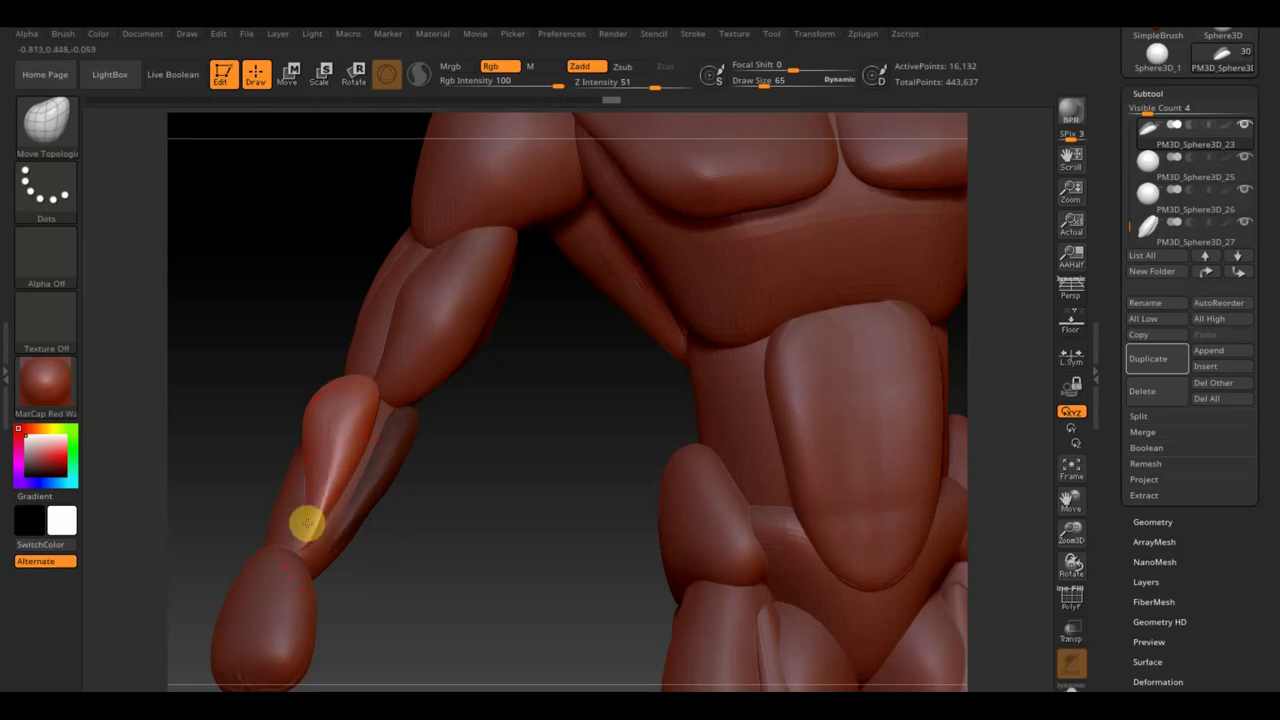
{"action": "left_click_drag", "start_coordinate": [423, 600], "coordinate": [386, 557]}
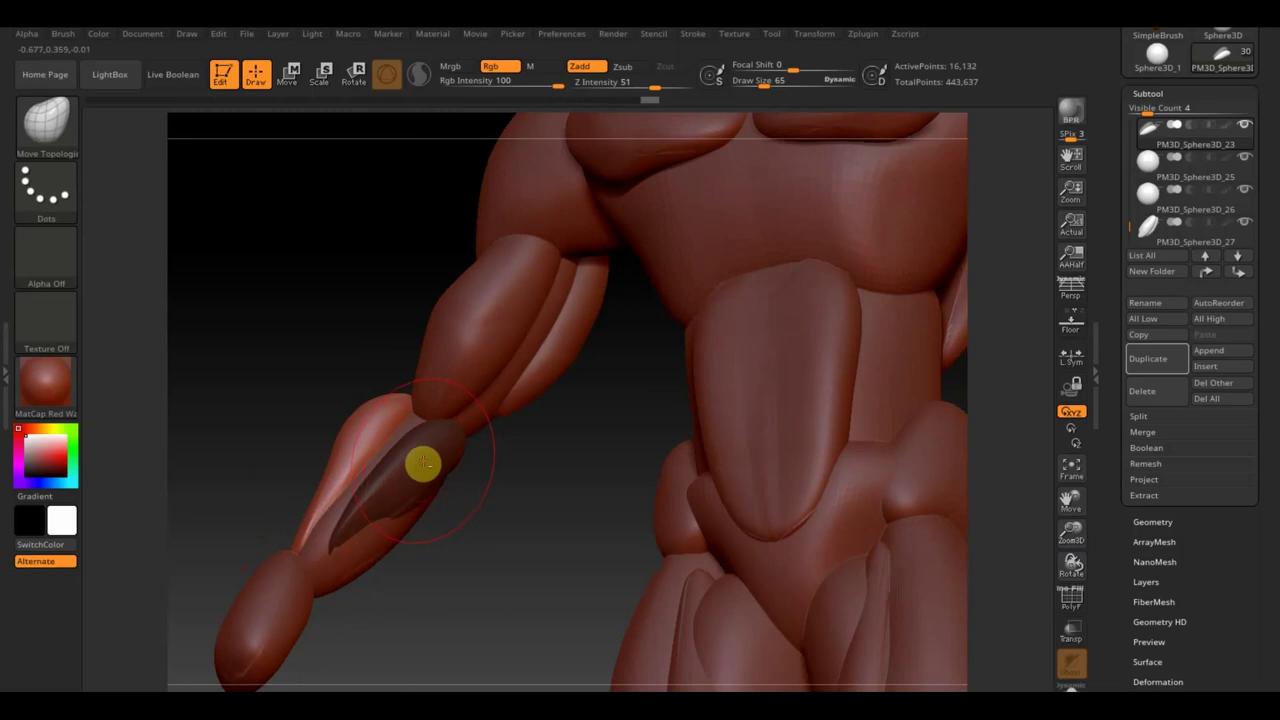
Select the forearm muscle pieces, Shift-smooth them, and orbit the figure back upright.
{"action": "left_click", "coordinate": [439, 495], "text": "alt"}
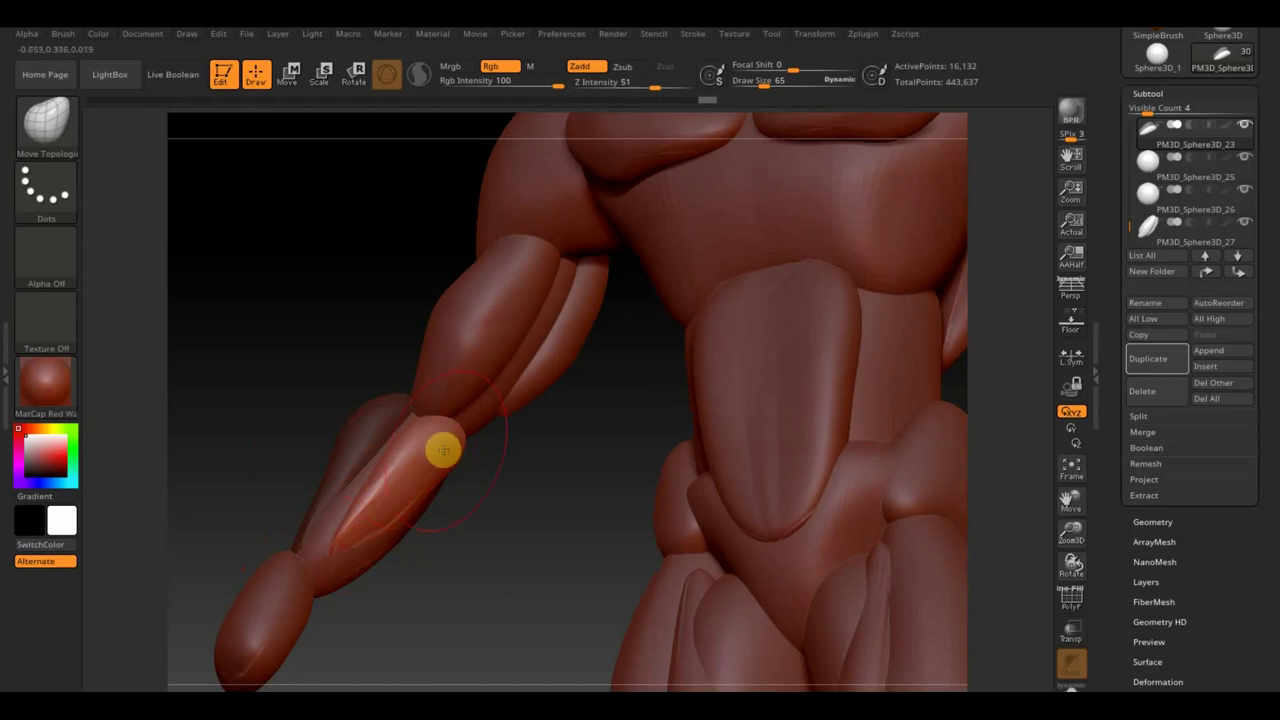
{"action": "mouse_move", "coordinate": [460, 487]}
{"action": "left_mouse_down"}
{"action": "mouse_move", "coordinate": [508, 554]}
{"action": "mouse_move", "coordinate": [564, 529]}
{"action": "mouse_move", "coordinate": [586, 554]}
{"action": "left_mouse_up"}
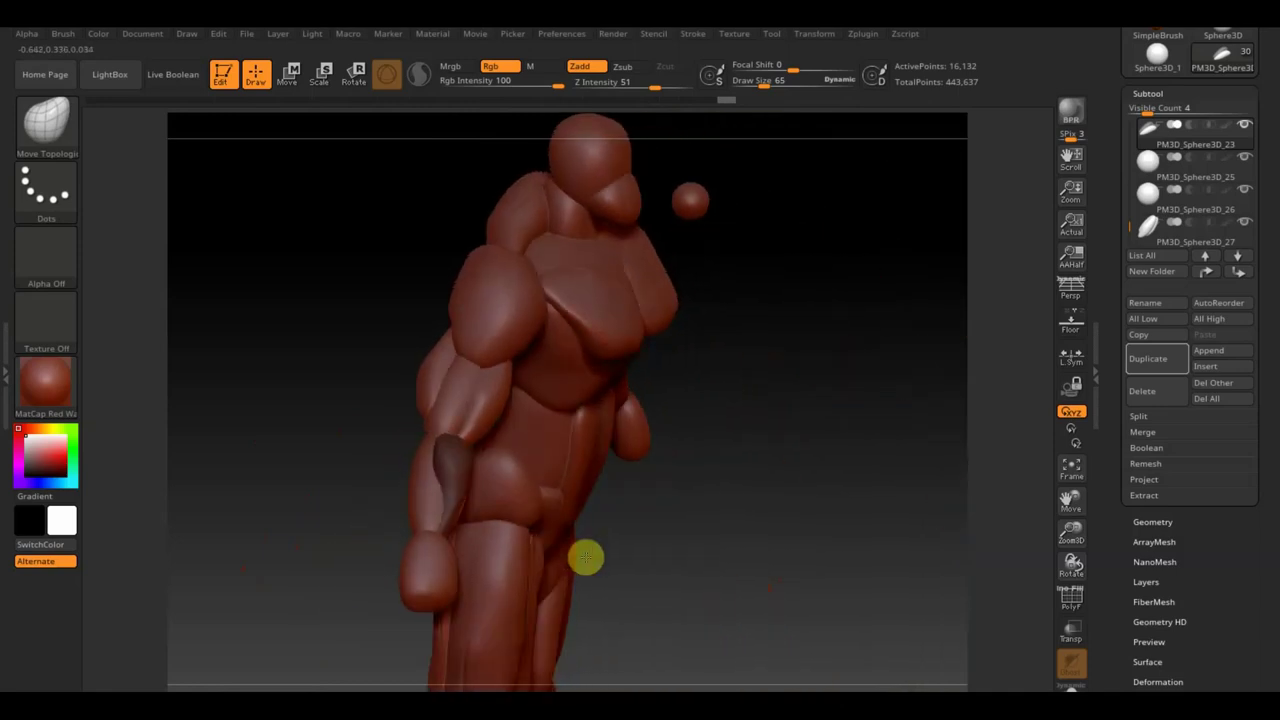
{"action": "left_click", "coordinate": [410, 494], "text": "alt"}
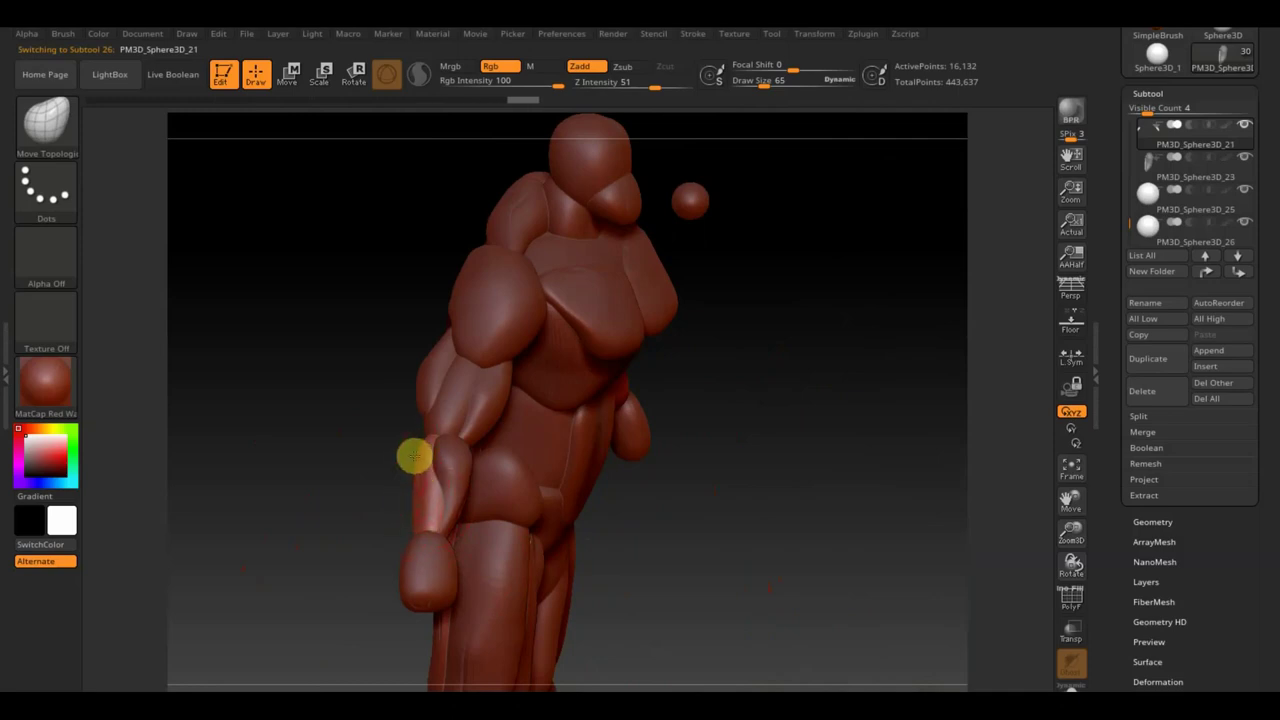
{"action": "mouse_move", "coordinate": [419, 524]}
{"action": "left_mouse_down"}
{"action": "mouse_move", "coordinate": [374, 489]}
{"action": "mouse_move", "coordinate": [523, 494]}
{"action": "left_mouse_up"}
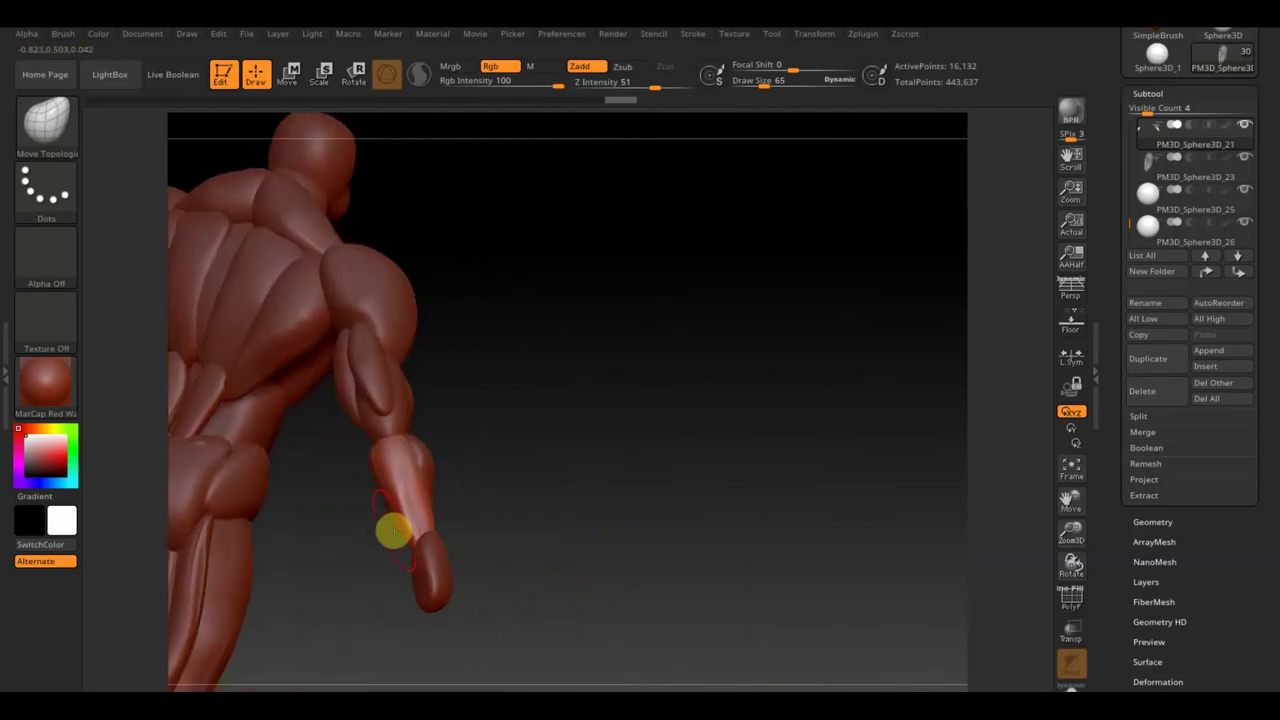
{"action": "key", "text": "shift"}
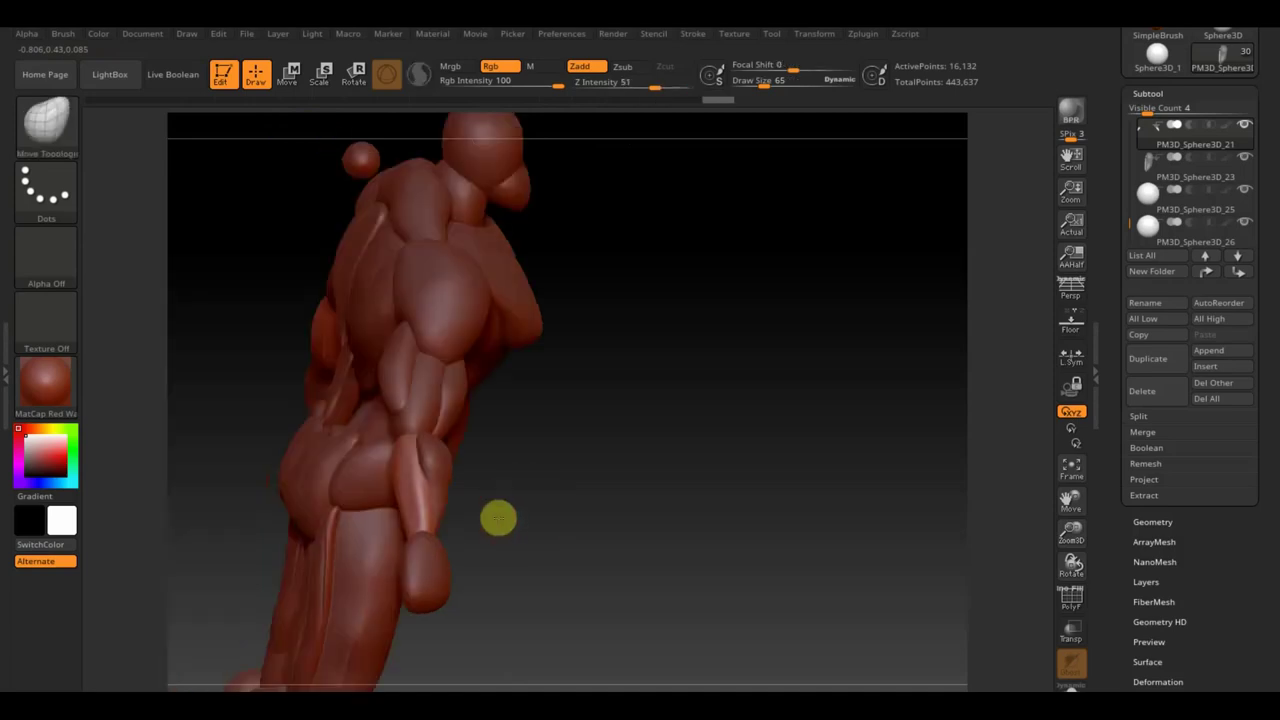
{"action": "left_click_drag", "start_coordinate": [497, 517], "coordinate": [471, 514], "text": "shift"}
{"action": "mouse_move", "coordinate": [391, 417]}
{"action": "left_mouse_down", "text": "shift"}
{"action": "mouse_move", "coordinate": [637, 471]}
{"action": "mouse_move", "coordinate": [531, 523]}
{"action": "mouse_move", "coordinate": [420, 493]}
{"action": "left_mouse_up", "text": "shift"}
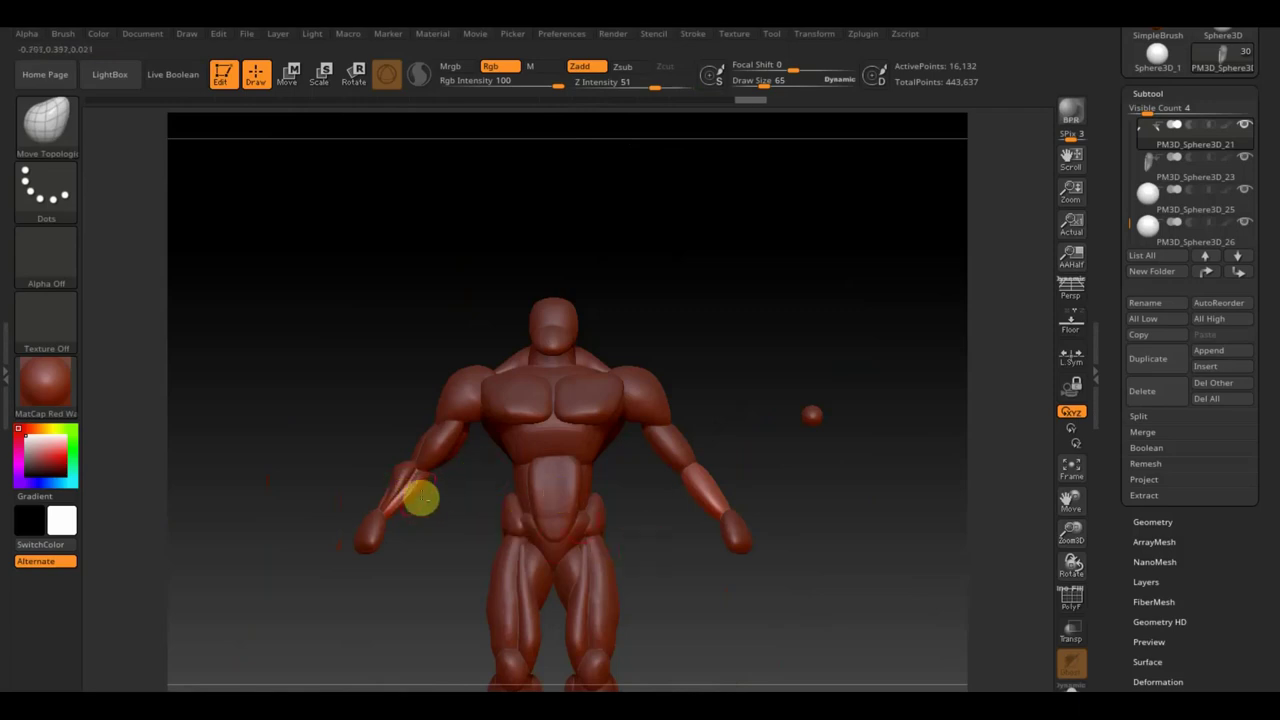
Mirror And Weld both forearm muscle pieces onto the other arm.
{"action": "left_click", "coordinate": [418, 487], "text": "alt"}
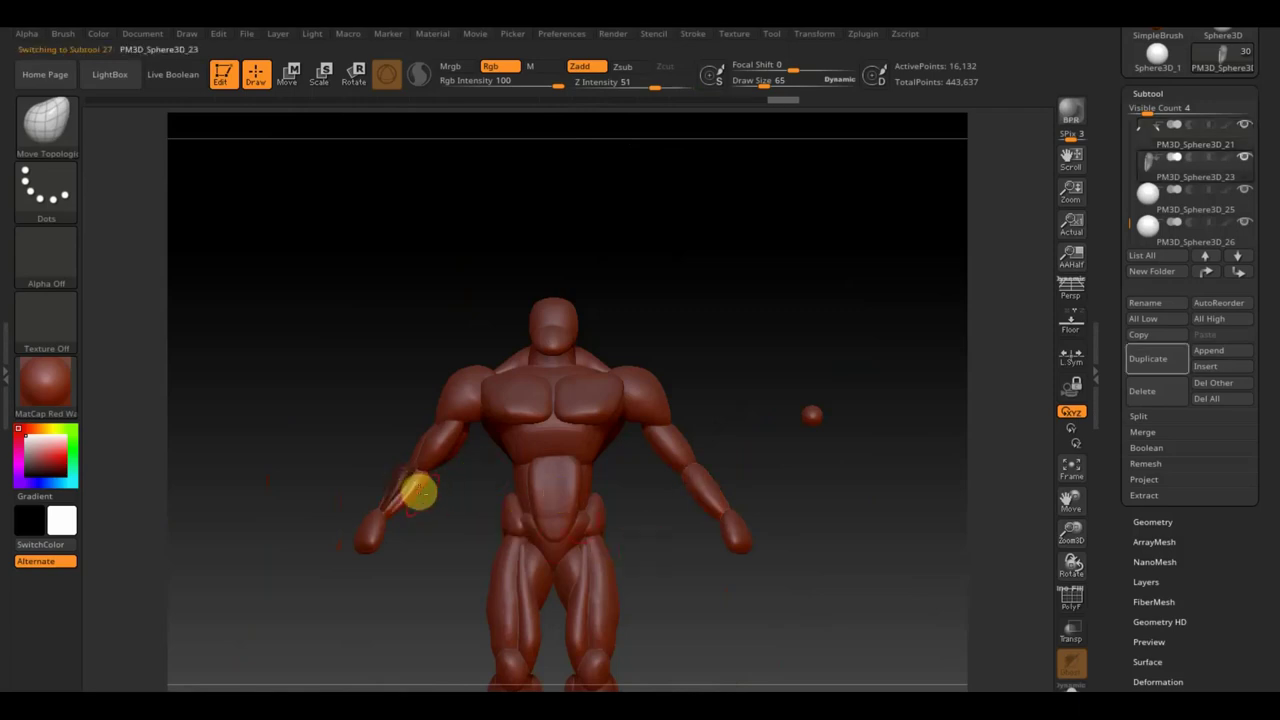
{"action": "left_click", "coordinate": [1152, 521]}
{"action": "left_click", "coordinate": [1148, 433]}
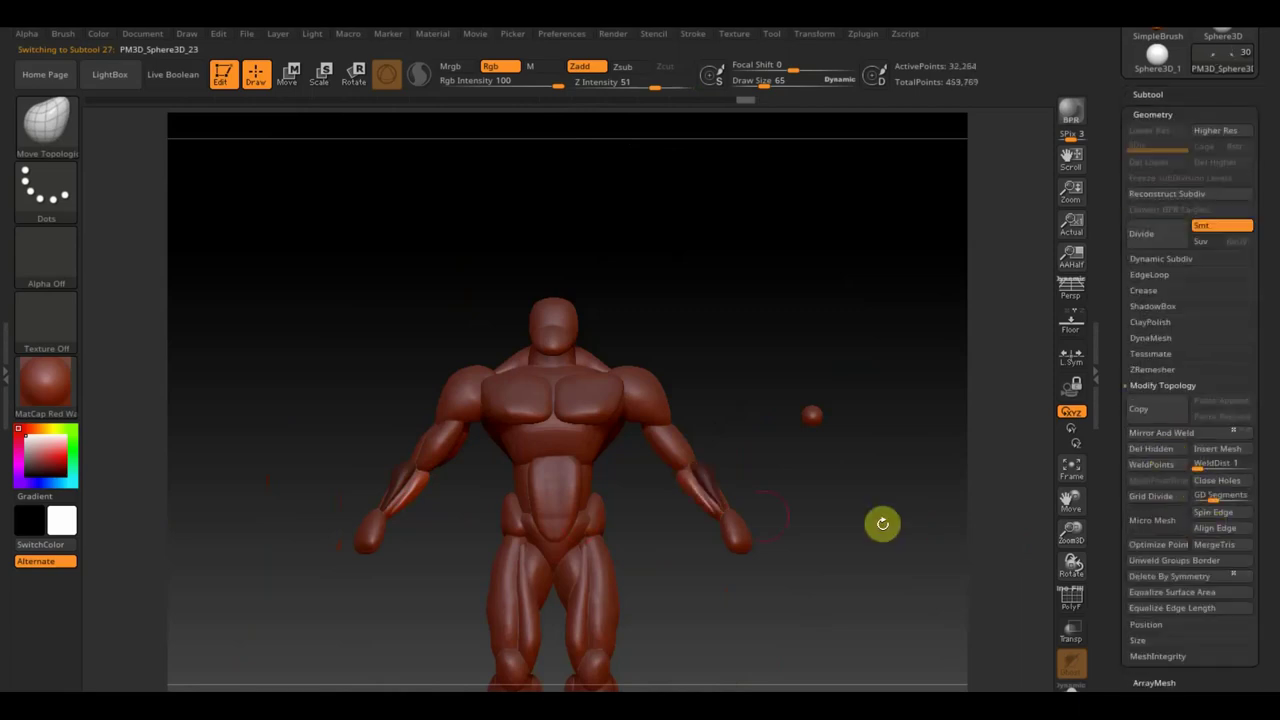
{"action": "left_click", "coordinate": [450, 468], "text": "alt"}
{"action": "left_click", "coordinate": [1158, 436]}
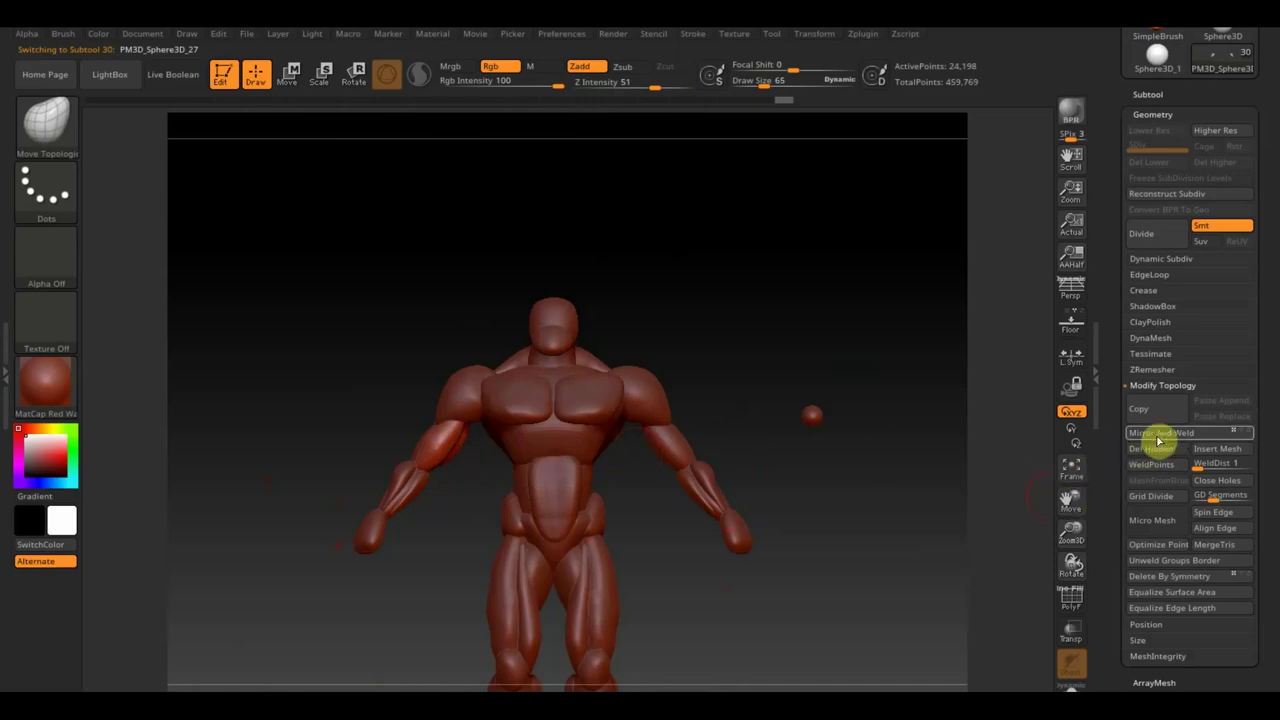
Orbit to the back of the torso and select the trapezius piece on the shoulder.
{"action": "mouse_move", "coordinate": [751, 491]}
{"action": "left_mouse_down"}
{"action": "mouse_move", "coordinate": [666, 503]}
{"action": "mouse_move", "coordinate": [646, 486]}
{"action": "mouse_move", "coordinate": [790, 476]}
{"action": "mouse_move", "coordinate": [826, 569]}
{"action": "mouse_move", "coordinate": [811, 454]}
{"action": "mouse_move", "coordinate": [827, 498]}
{"action": "mouse_move", "coordinate": [822, 487]}
{"action": "left_mouse_up"}
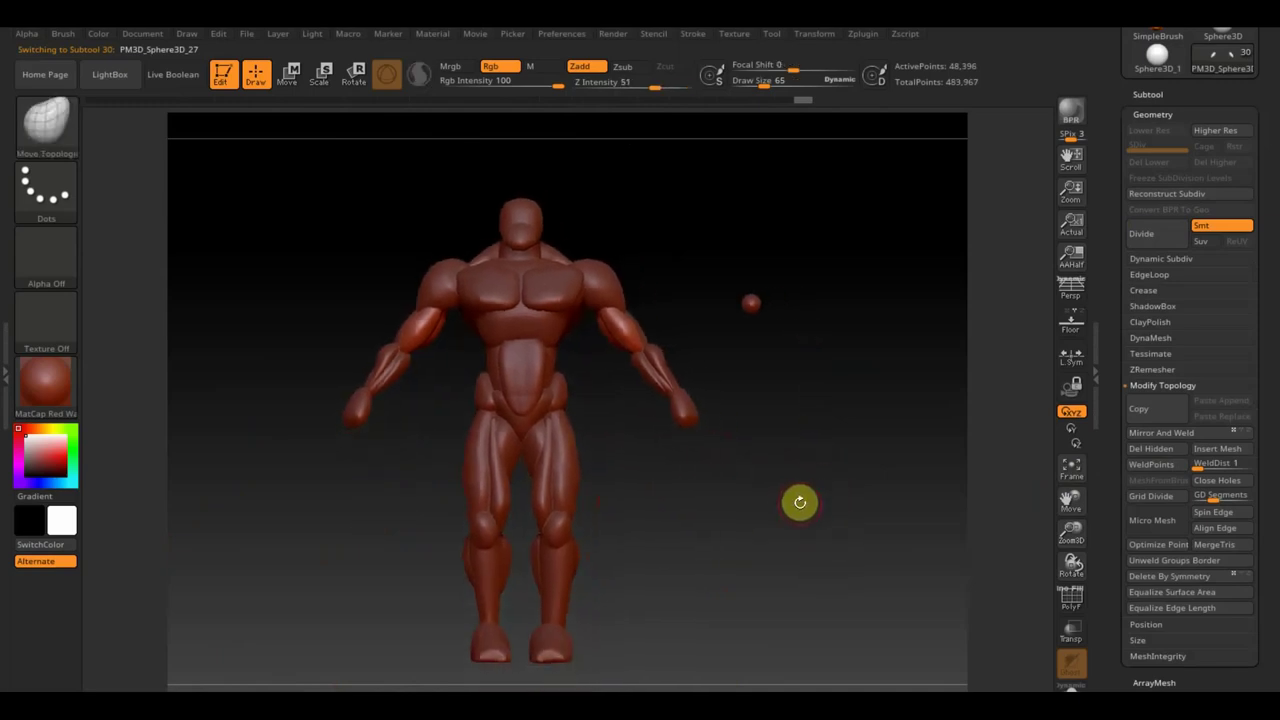
{"action": "left_click_drag", "start_coordinate": [746, 494], "coordinate": [772, 503]}
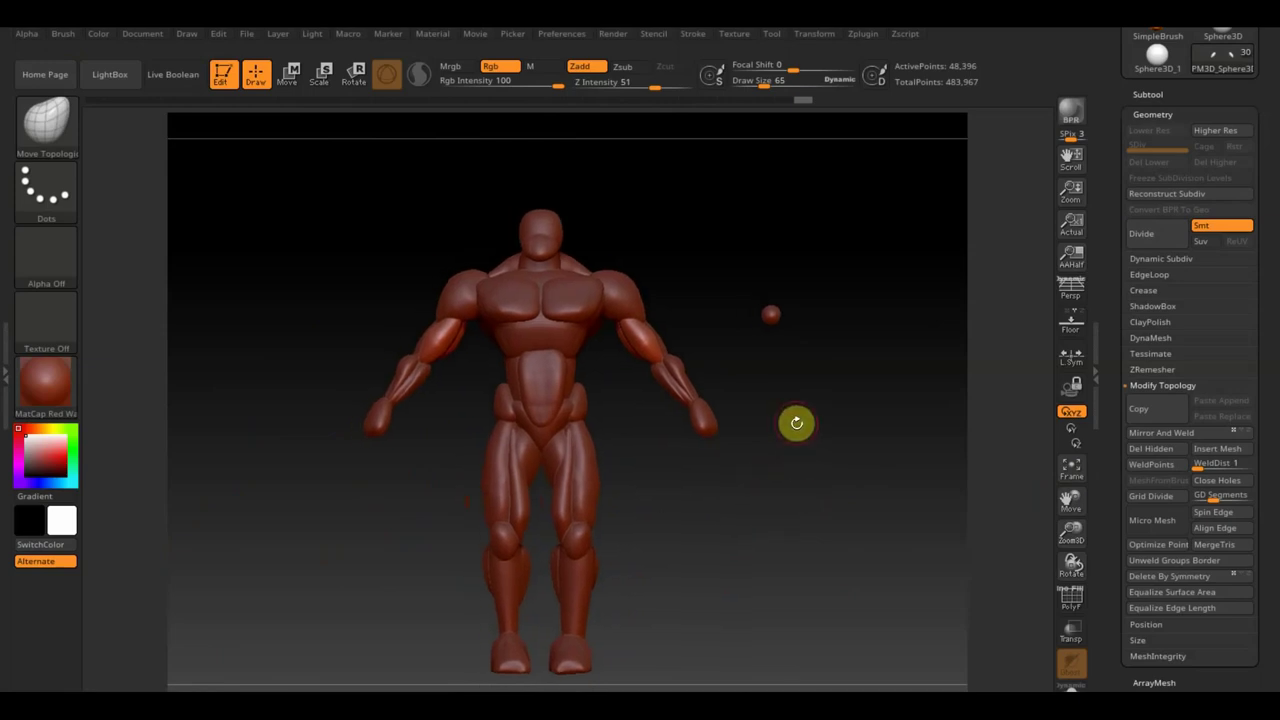
{"action": "mouse_move", "coordinate": [750, 515]}
{"action": "left_mouse_down"}
{"action": "mouse_move", "coordinate": [749, 503]}
{"action": "mouse_move", "coordinate": [766, 549]}
{"action": "mouse_move", "coordinate": [575, 655]}
{"action": "mouse_move", "coordinate": [614, 400]}
{"action": "mouse_move", "coordinate": [777, 403]}
{"action": "left_mouse_up"}
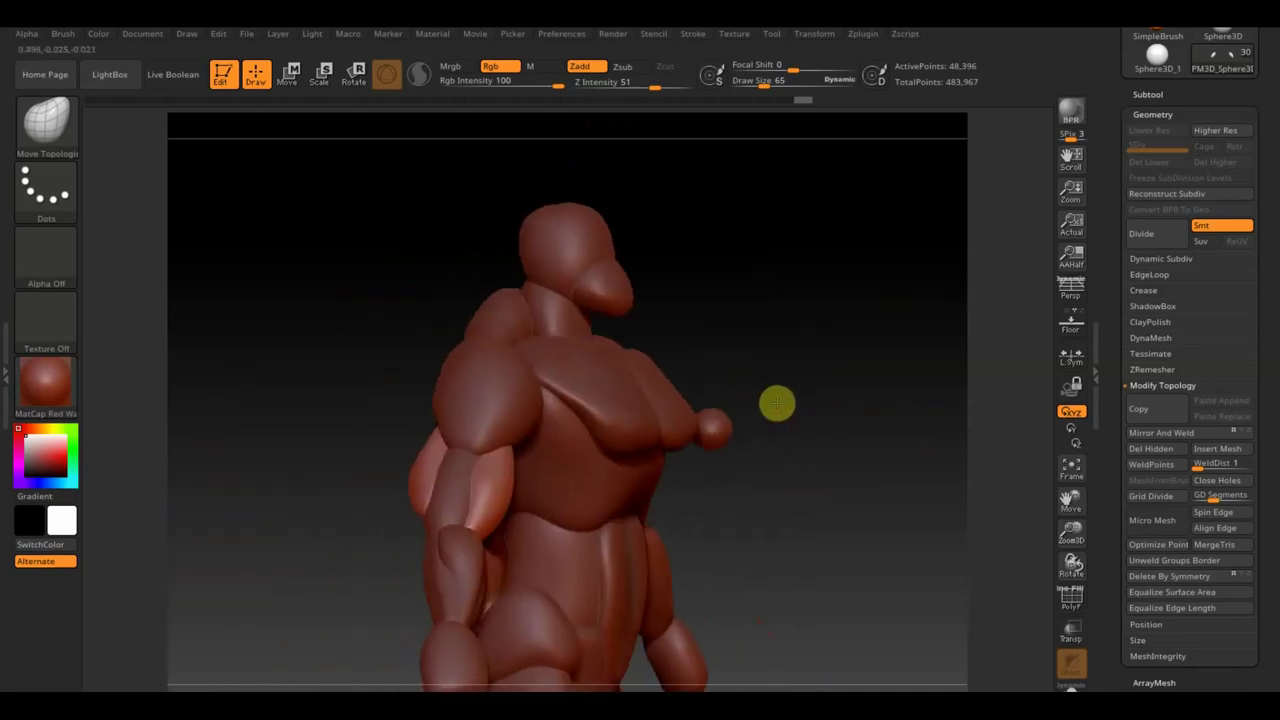
{"action": "left_click_drag", "start_coordinate": [562, 317], "coordinate": [729, 360]}
{"action": "left_click", "coordinate": [585, 352], "text": "alt"}
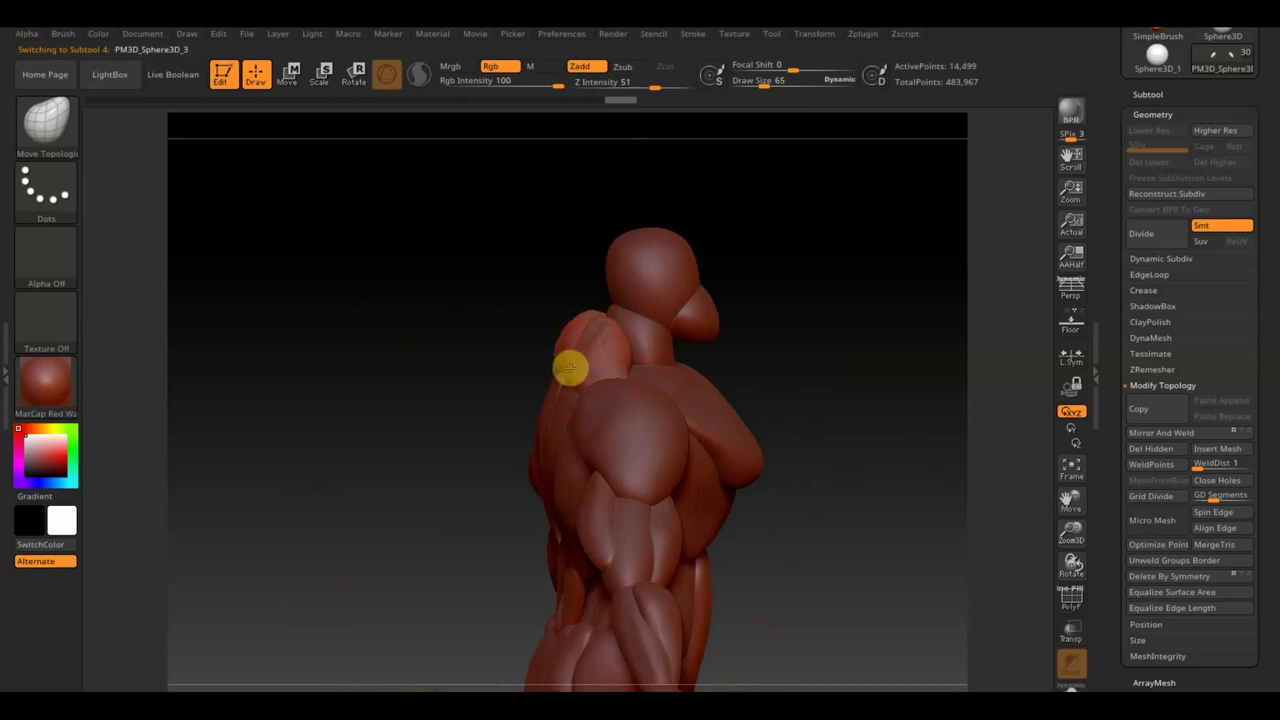
Smooth the trapezius from a back view and Mirror And Weld it across both sides.
{"action": "key", "text": "shift"}
{"action": "mouse_move", "coordinate": [606, 314]}
{"action": "left_mouse_down"}
{"action": "mouse_move", "coordinate": [780, 377]}
{"action": "mouse_move", "coordinate": [837, 380]}
{"action": "left_mouse_up"}
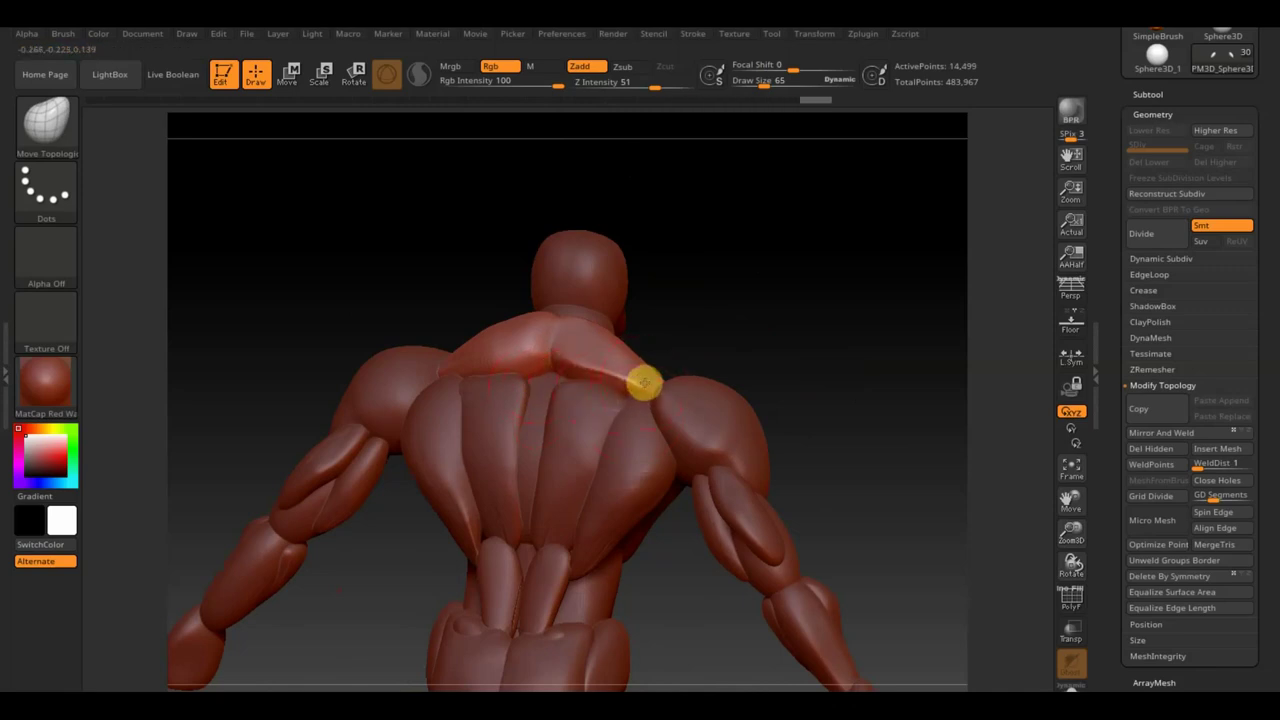
{"action": "left_click_drag", "start_coordinate": [720, 330], "coordinate": [786, 337]}
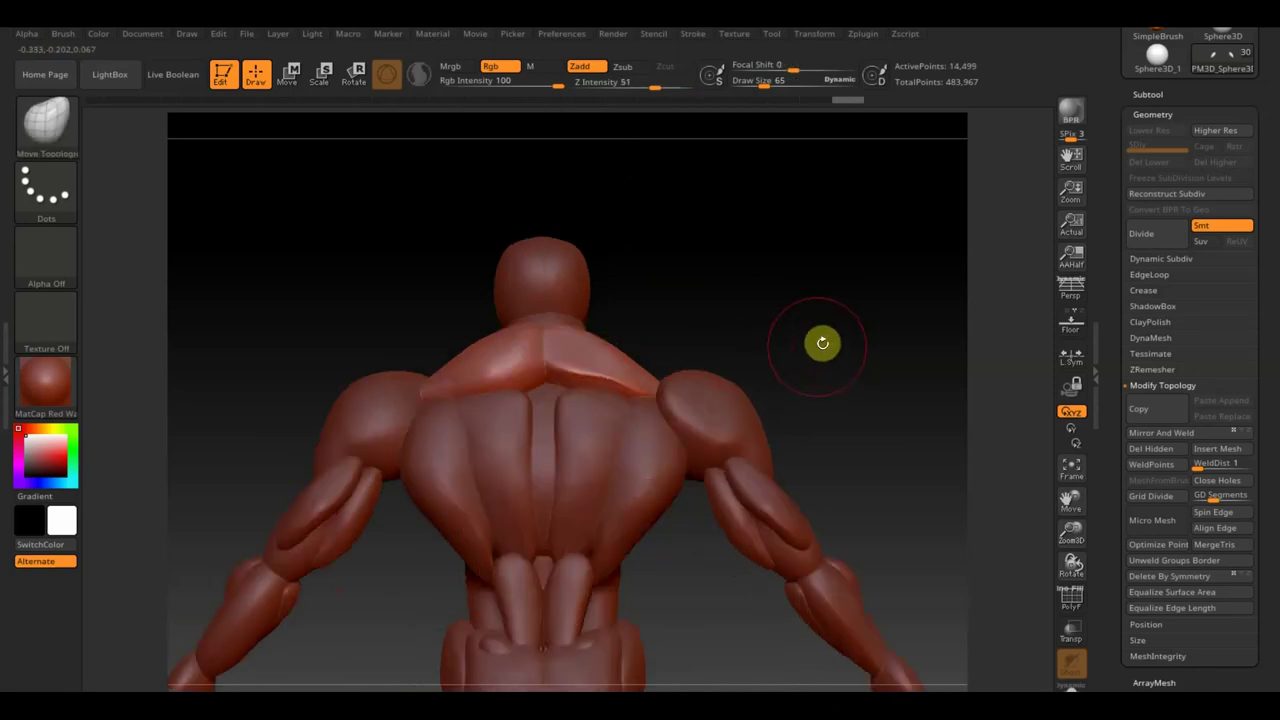
{"action": "left_click", "coordinate": [1165, 438]}
{"action": "left_click_drag", "start_coordinate": [914, 434], "coordinate": [904, 437]}
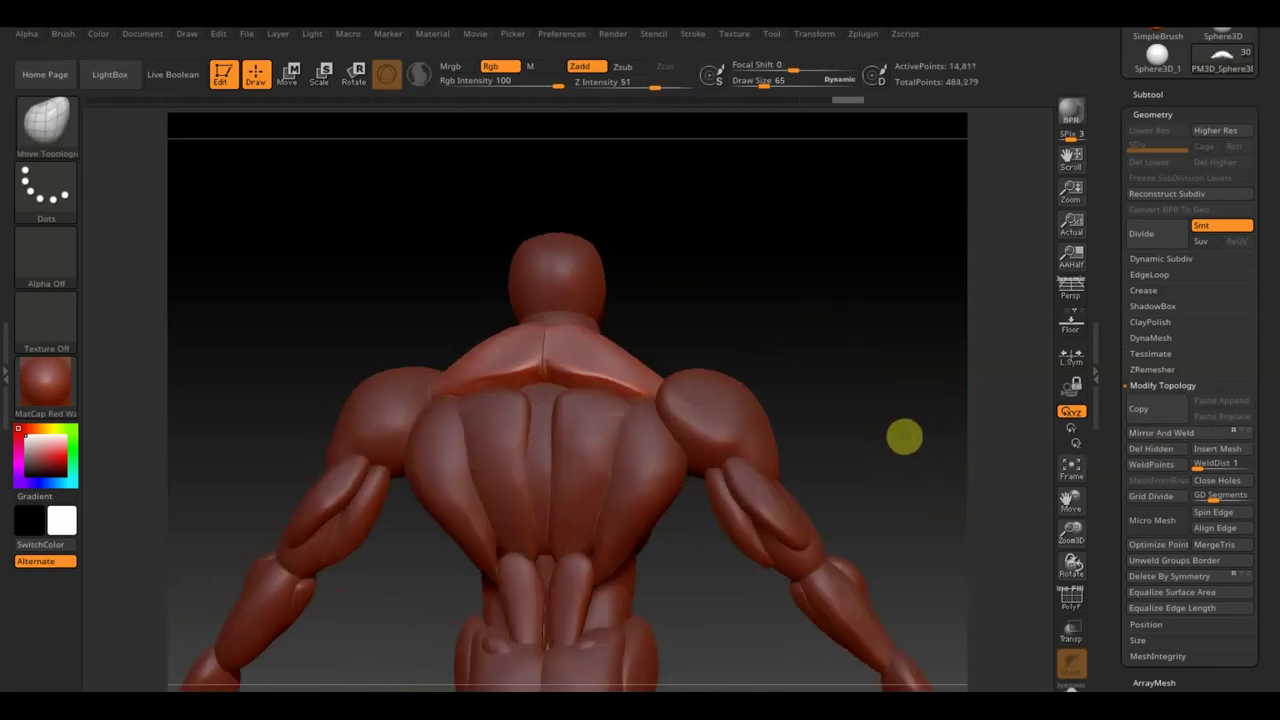
{"action": "left_click", "coordinate": [824, 338]}
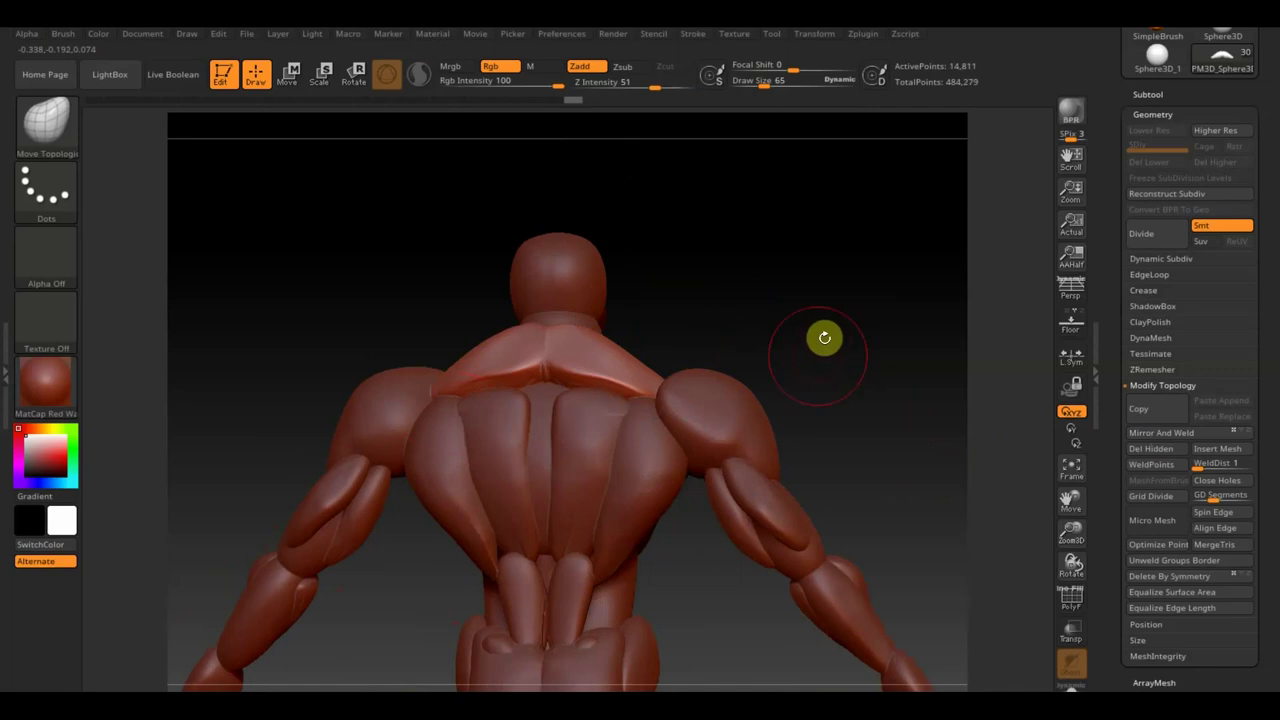
Zoom out and orbit from a full back view round to a side view of the figure.
{"action": "mouse_move", "coordinate": [871, 431]}
{"action": "left_mouse_down", "text": "alt"}
{"action": "mouse_move", "coordinate": [857, 374]}
{"action": "mouse_move", "coordinate": [840, 378]}
{"action": "mouse_move", "coordinate": [829, 346]}
{"action": "mouse_move", "coordinate": [729, 351]}
{"action": "mouse_move", "coordinate": [846, 371]}
{"action": "mouse_move", "coordinate": [854, 449]}
{"action": "mouse_move", "coordinate": [671, 357]}
{"action": "left_mouse_up", "text": "alt"}
{"action": "mouse_move", "coordinate": [583, 294]}
{"action": "left_mouse_down"}
{"action": "mouse_move", "coordinate": [731, 446]}
{"action": "mouse_move", "coordinate": [889, 429]}
{"action": "left_mouse_up"}
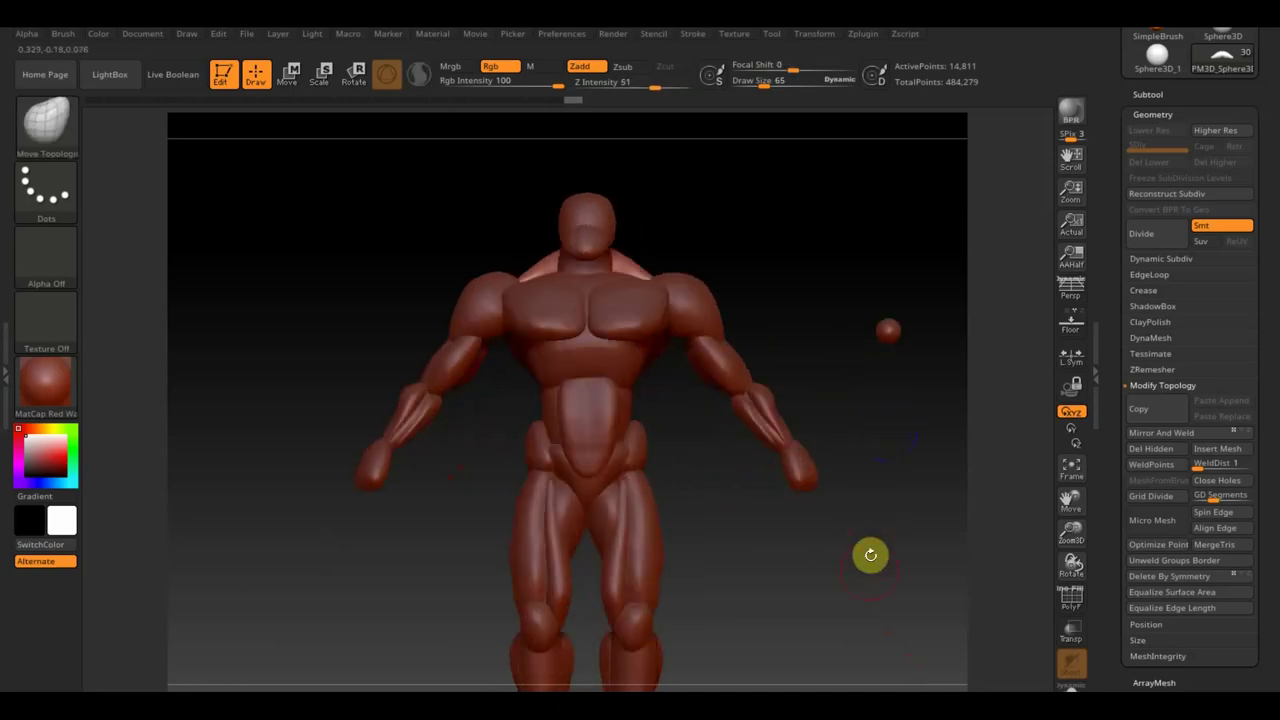
{"action": "mouse_move", "coordinate": [851, 553]}
{"action": "left_mouse_down", "text": "alt"}
{"action": "mouse_move", "coordinate": [843, 537]}
{"action": "mouse_move", "coordinate": [803, 546]}
{"action": "mouse_move", "coordinate": [811, 566]}
{"action": "mouse_move", "coordinate": [803, 491]}
{"action": "left_mouse_up", "text": "alt"}
{"action": "mouse_move", "coordinate": [569, 611]}
{"action": "left_mouse_down"}
{"action": "mouse_move", "coordinate": [741, 610]}
{"action": "mouse_move", "coordinate": [700, 597]}
{"action": "mouse_move", "coordinate": [703, 517]}
{"action": "mouse_move", "coordinate": [751, 597]}
{"action": "left_mouse_up"}
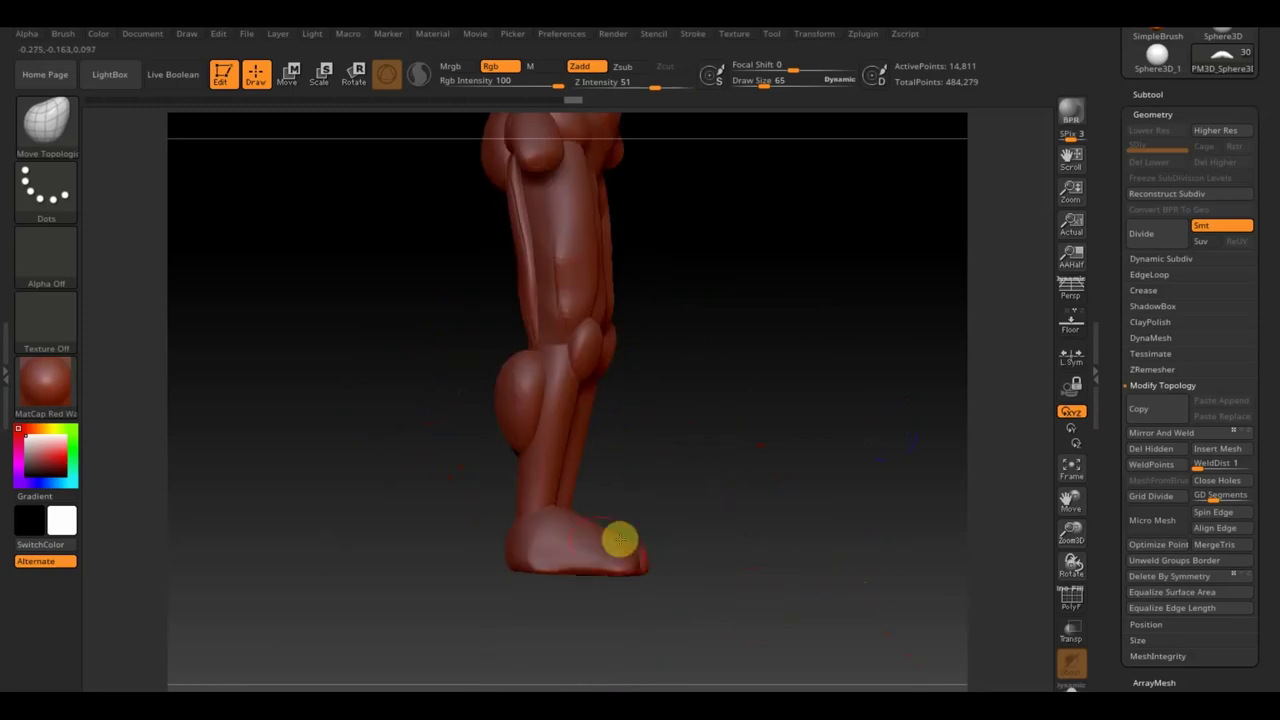
Reshape the foot and smooth the left foot, orbiting to a rear view of the legs.
{"action": "key", "text": "shift"}
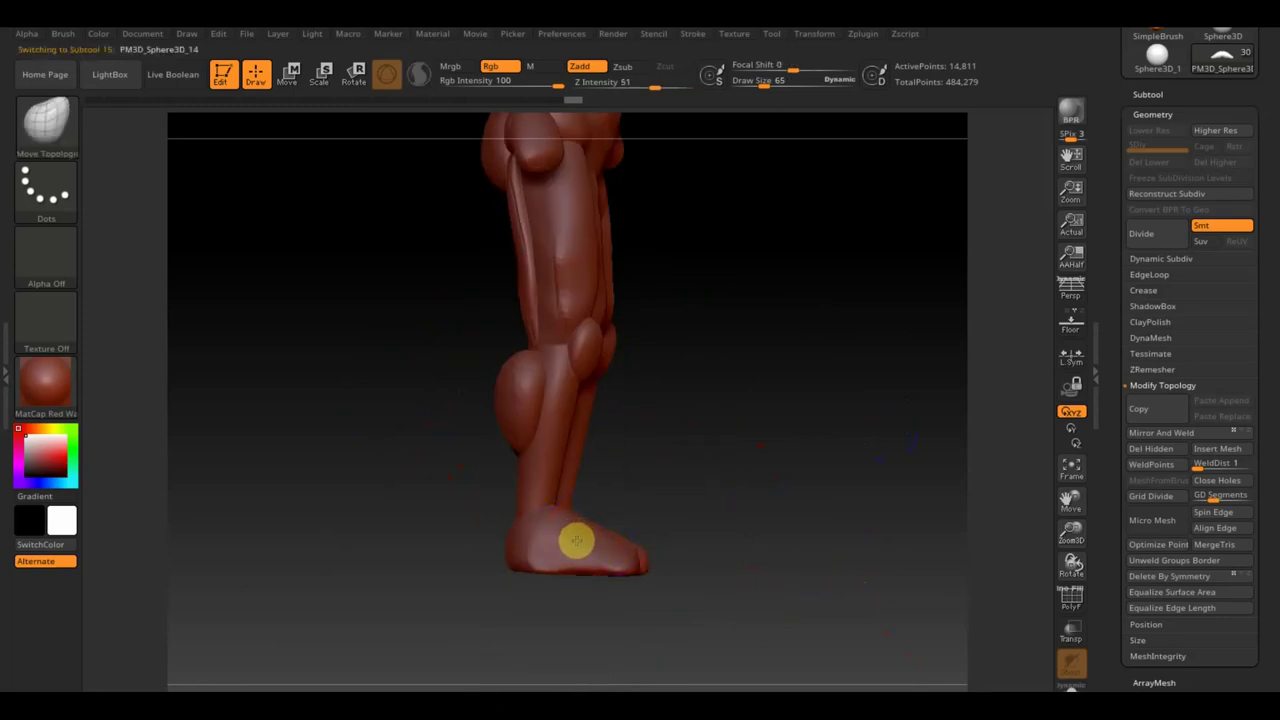
{"action": "left_click_drag", "start_coordinate": [576, 541], "coordinate": [567, 526]}
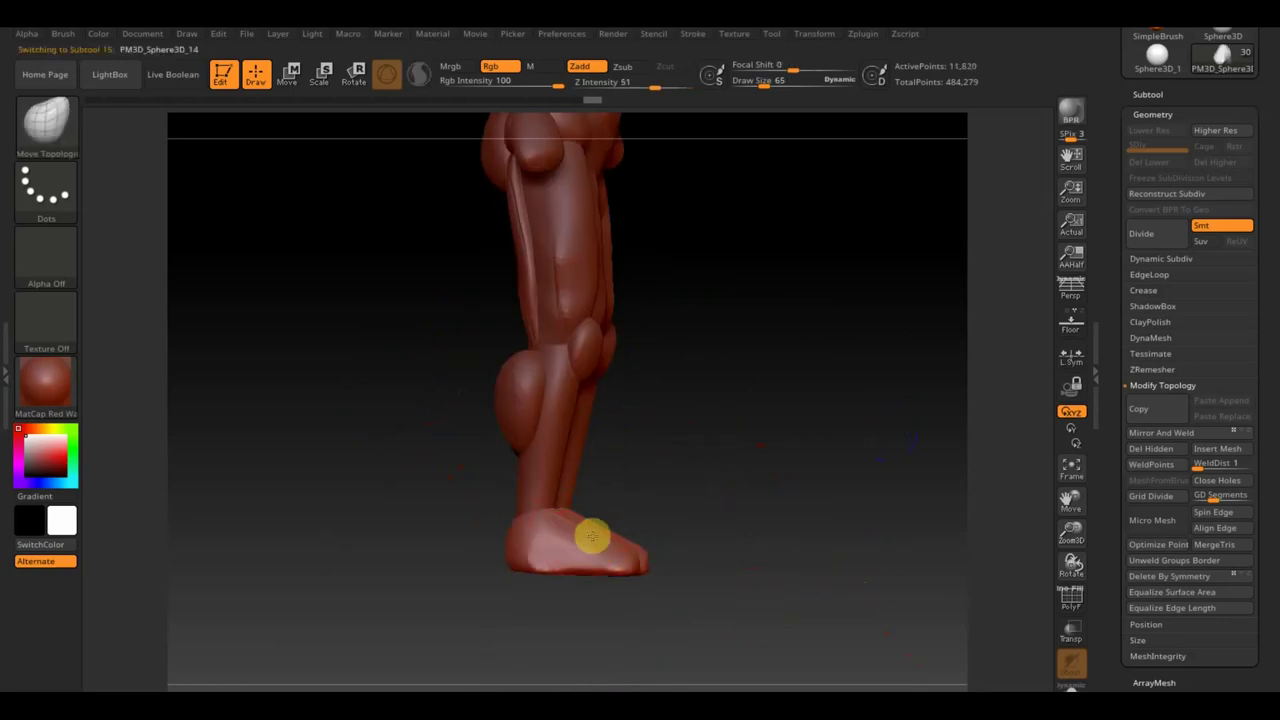
{"action": "left_click_drag", "start_coordinate": [728, 527], "coordinate": [674, 622]}
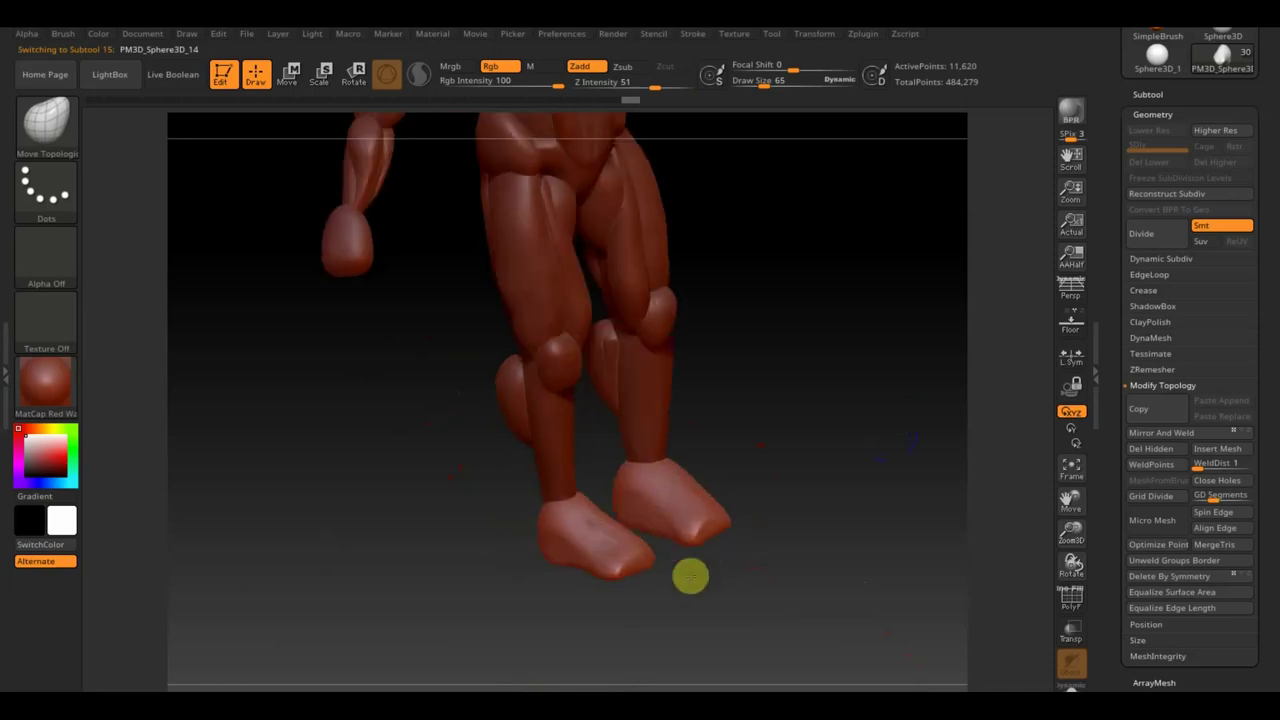
{"action": "left_click", "coordinate": [592, 509], "text": "shift"}
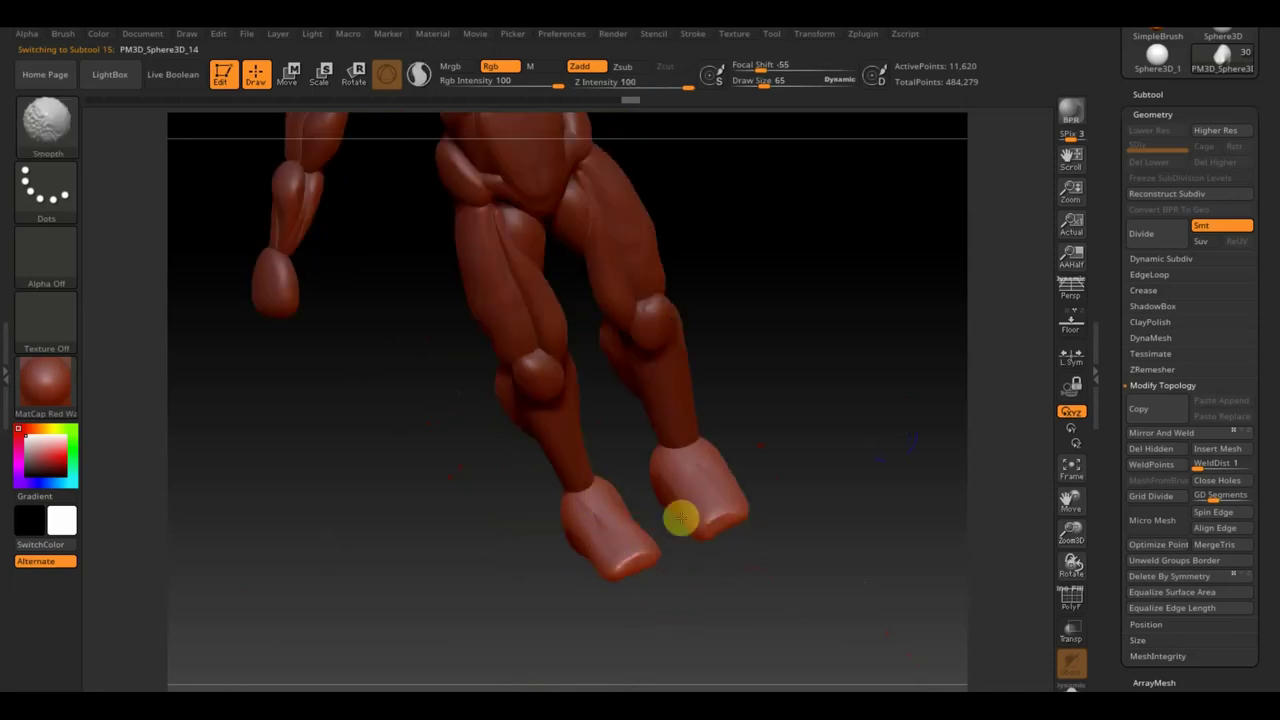
{"action": "left_click_drag", "start_coordinate": [555, 598], "coordinate": [648, 530]}
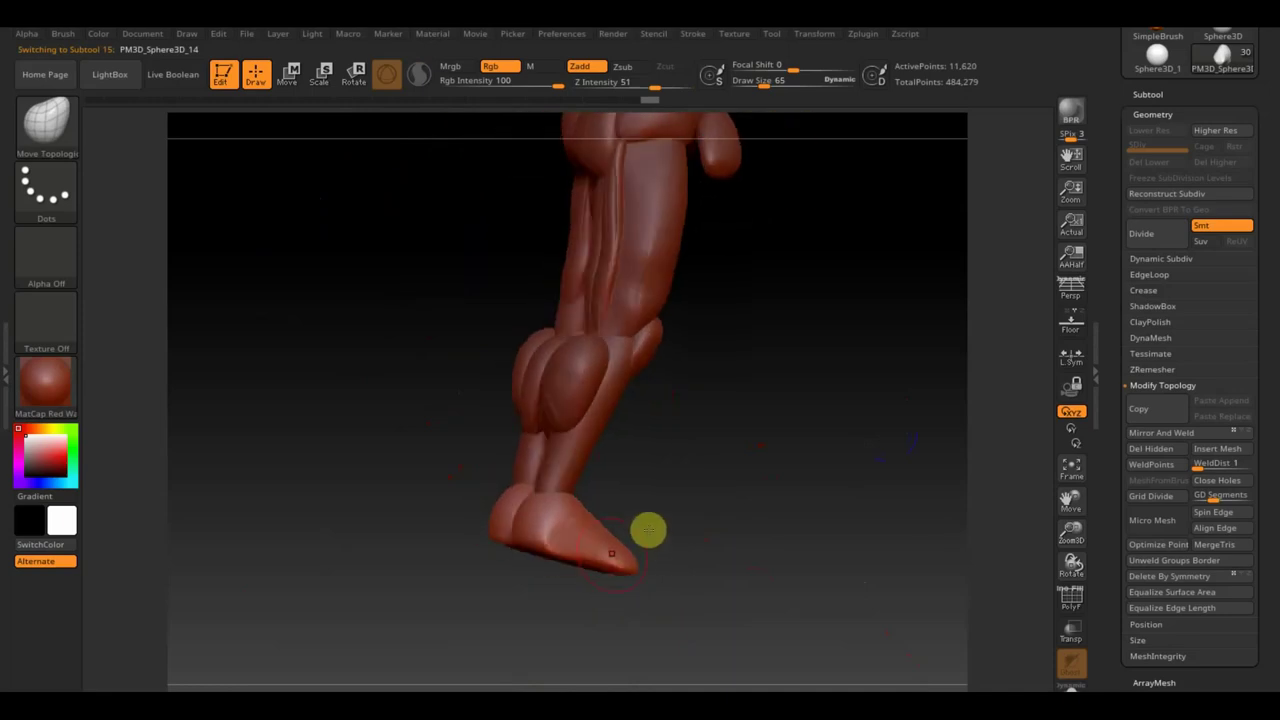
{"action": "mouse_move", "coordinate": [588, 558]}
{"action": "left_mouse_down"}
{"action": "mouse_move", "coordinate": [791, 597]}
{"action": "mouse_move", "coordinate": [760, 560]}
{"action": "mouse_move", "coordinate": [568, 578]}
{"action": "left_mouse_up"}
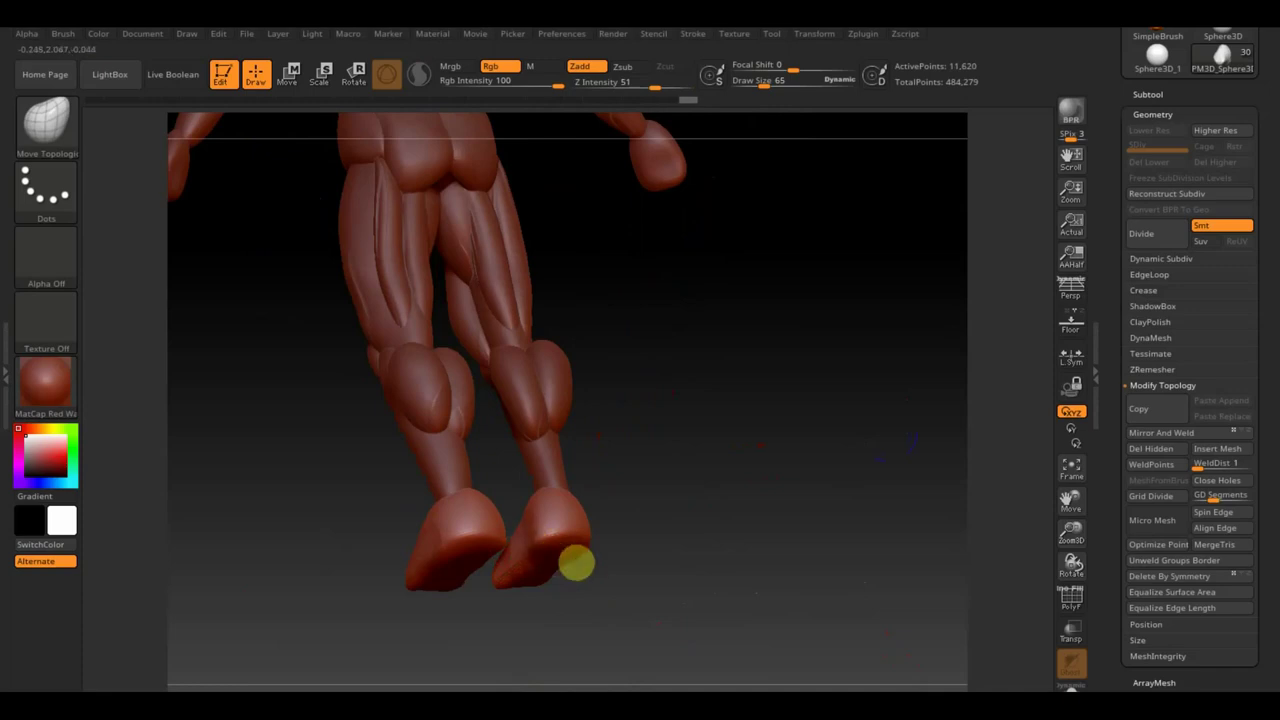
{"action": "mouse_move", "coordinate": [570, 590]}
{"action": "left_mouse_down"}
{"action": "mouse_move", "coordinate": [669, 566]}
{"action": "mouse_move", "coordinate": [650, 540]}
{"action": "left_mouse_up"}
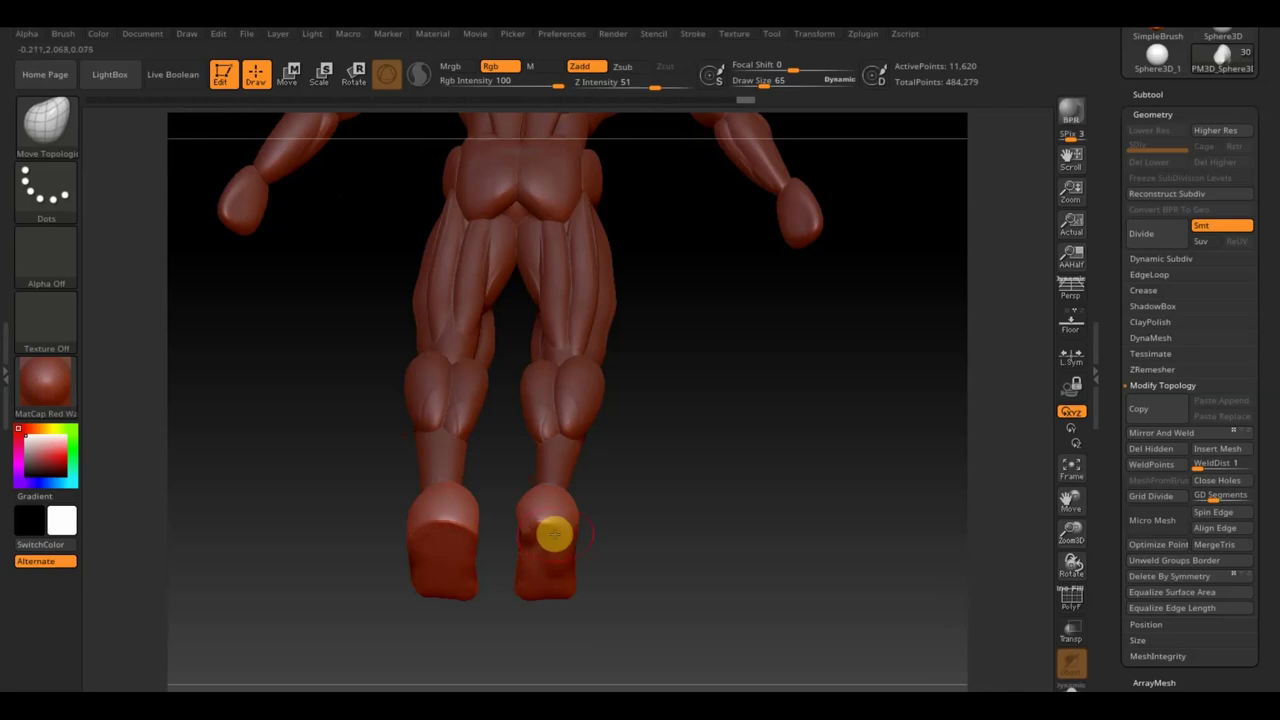
Smooth along the right heel and raise the brush size to 98.
{"action": "left_click_drag", "start_coordinate": [555, 535], "coordinate": [537, 515], "text": "shift"}
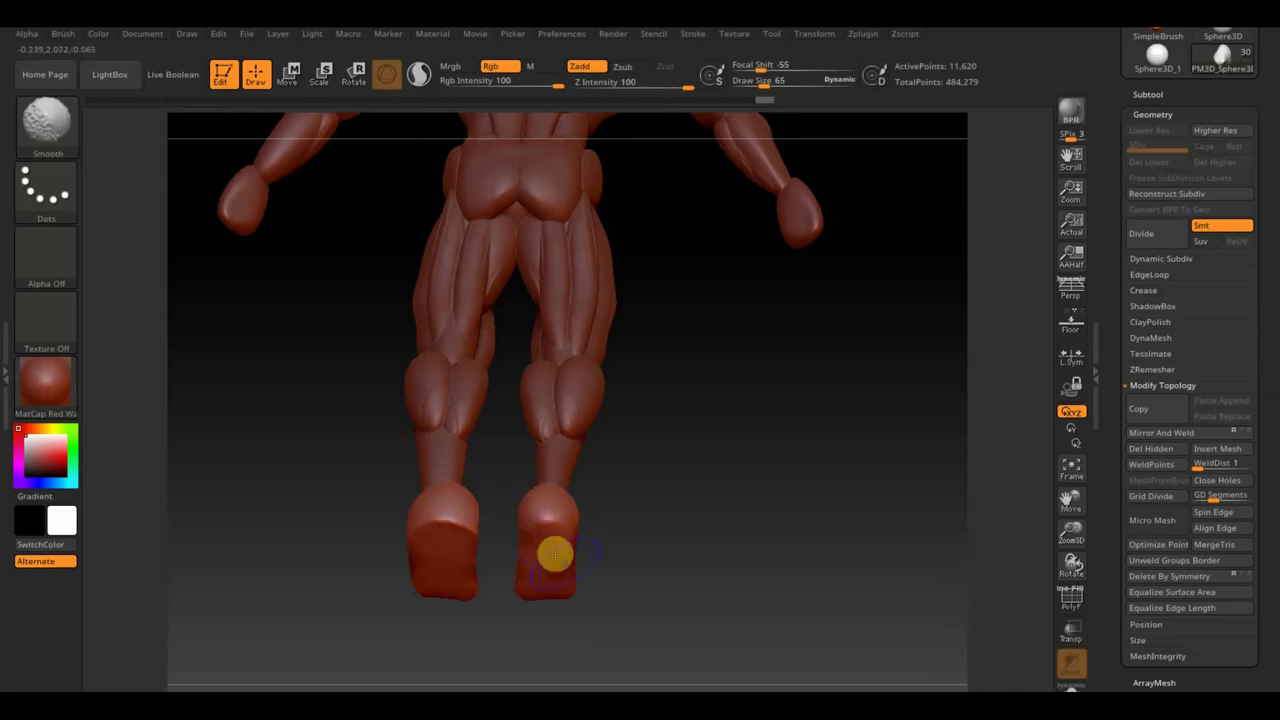
{"action": "mouse_move", "coordinate": [640, 551]}
{"action": "left_mouse_down"}
{"action": "mouse_move", "coordinate": [583, 586]}
{"action": "mouse_move", "coordinate": [560, 579]}
{"action": "left_mouse_up"}
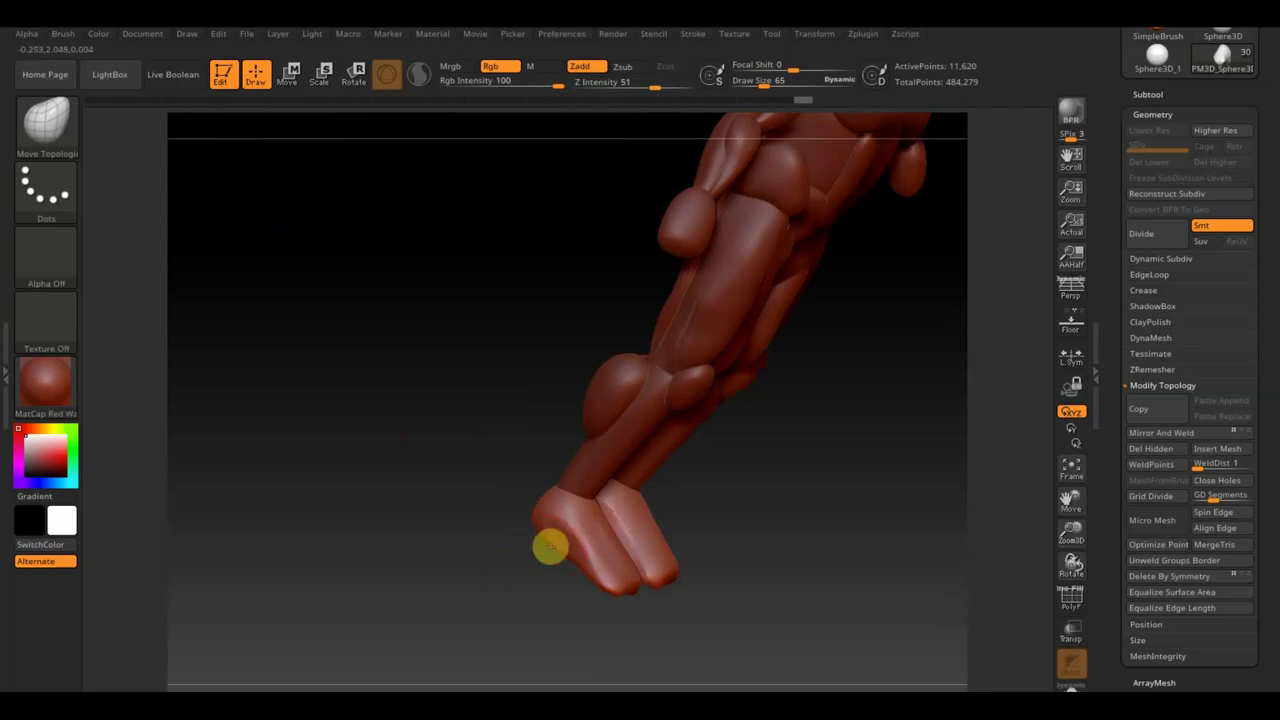
{"action": "left_click_drag", "start_coordinate": [555, 543], "coordinate": [595, 557], "text": "shift"}
{"action": "left_click_drag", "start_coordinate": [680, 585], "coordinate": [777, 580], "text": "shift"}
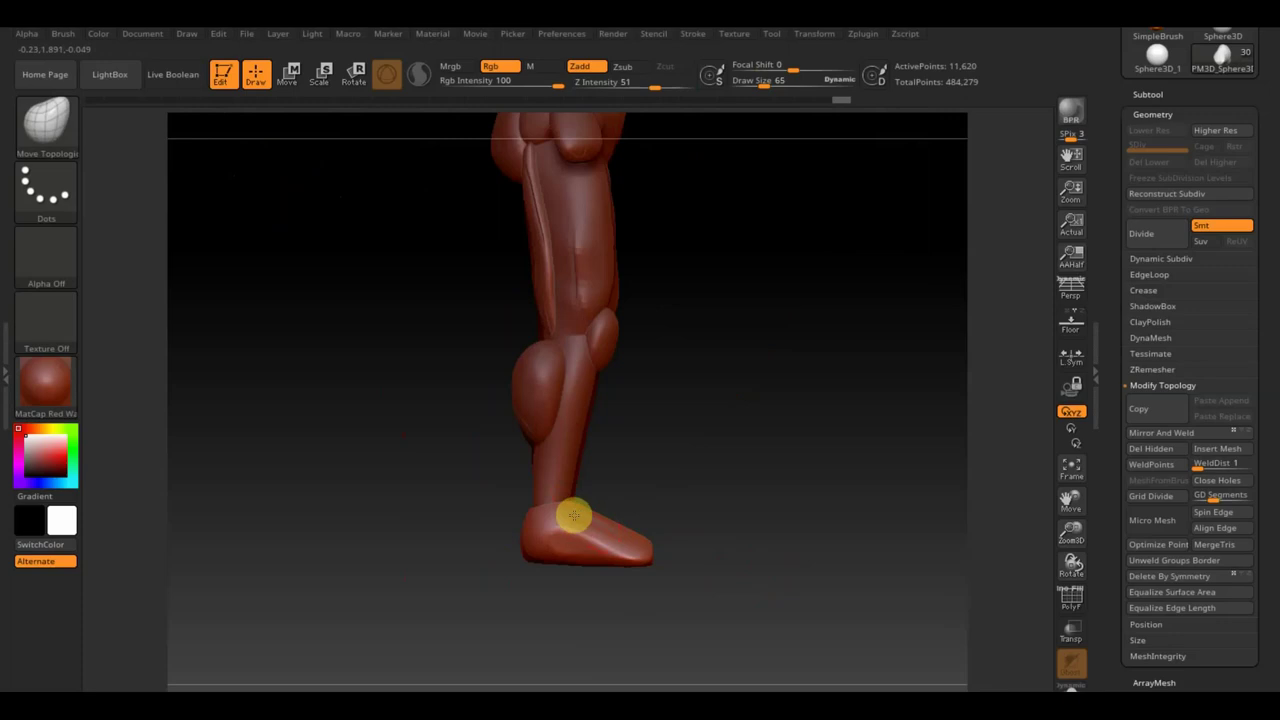
{"action": "mouse_move", "coordinate": [594, 528]}
{"action": "left_mouse_down", "text": "shift"}
{"action": "mouse_move", "coordinate": [643, 526]}
{"action": "mouse_move", "coordinate": [598, 518]}
{"action": "left_mouse_up", "text": "shift"}
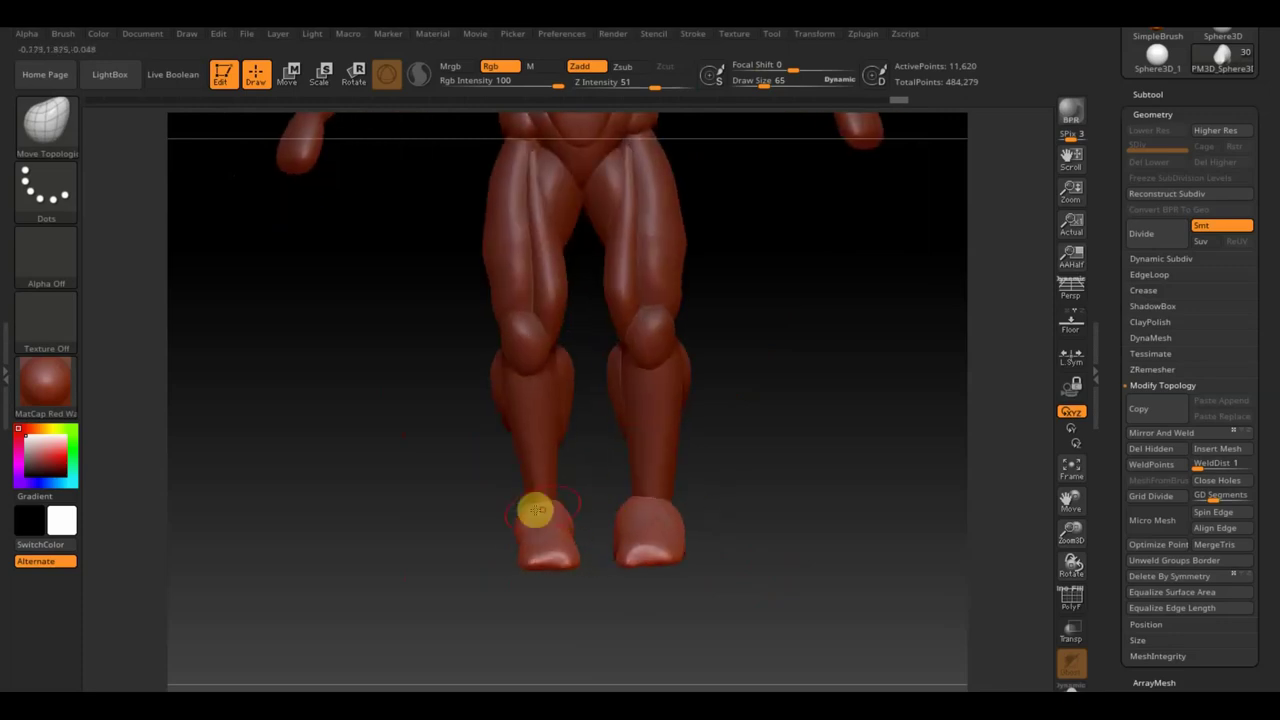
{"action": "left_click_drag", "start_coordinate": [758, 81], "coordinate": [767, 84]}
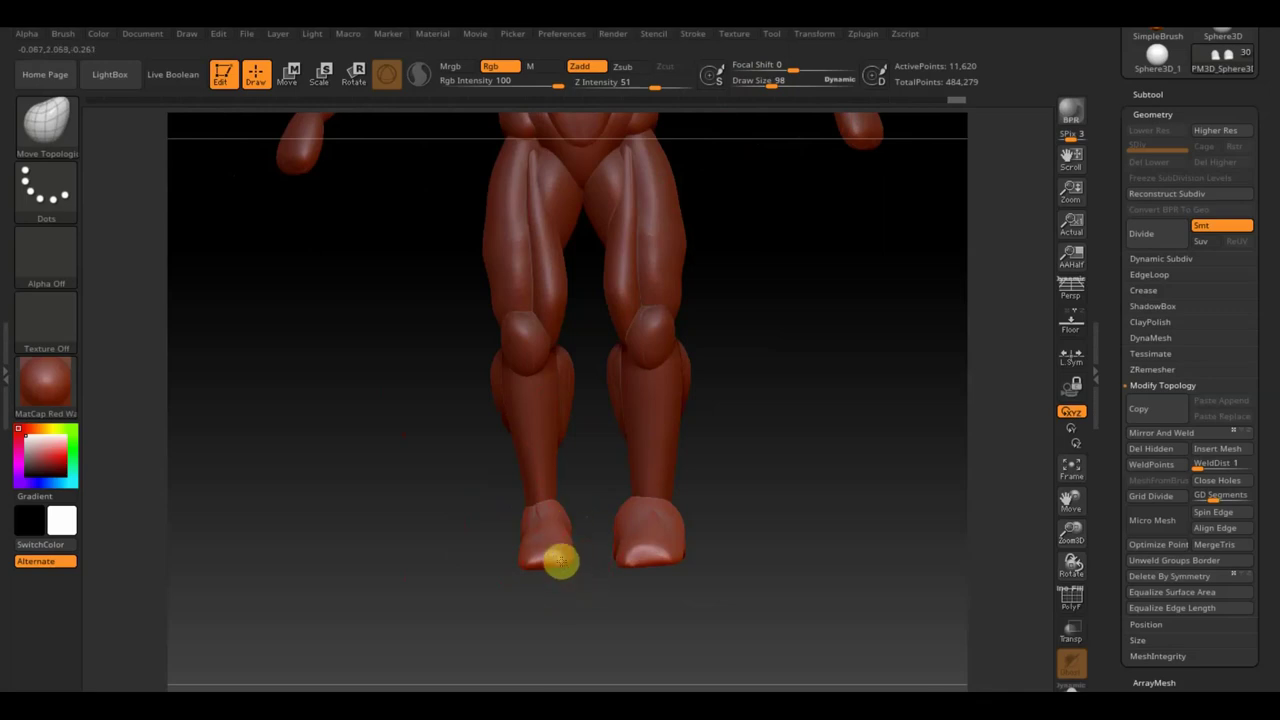
{"action": "left_click_drag", "start_coordinate": [506, 557], "coordinate": [491, 686]}
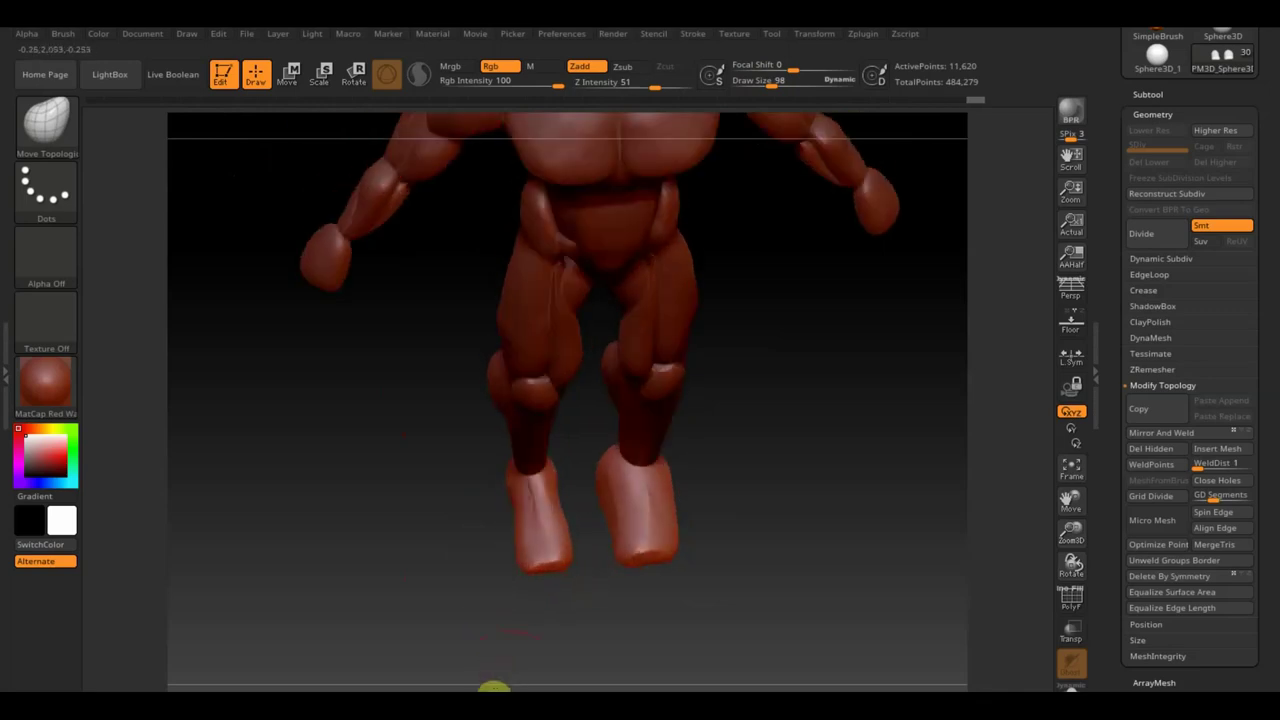
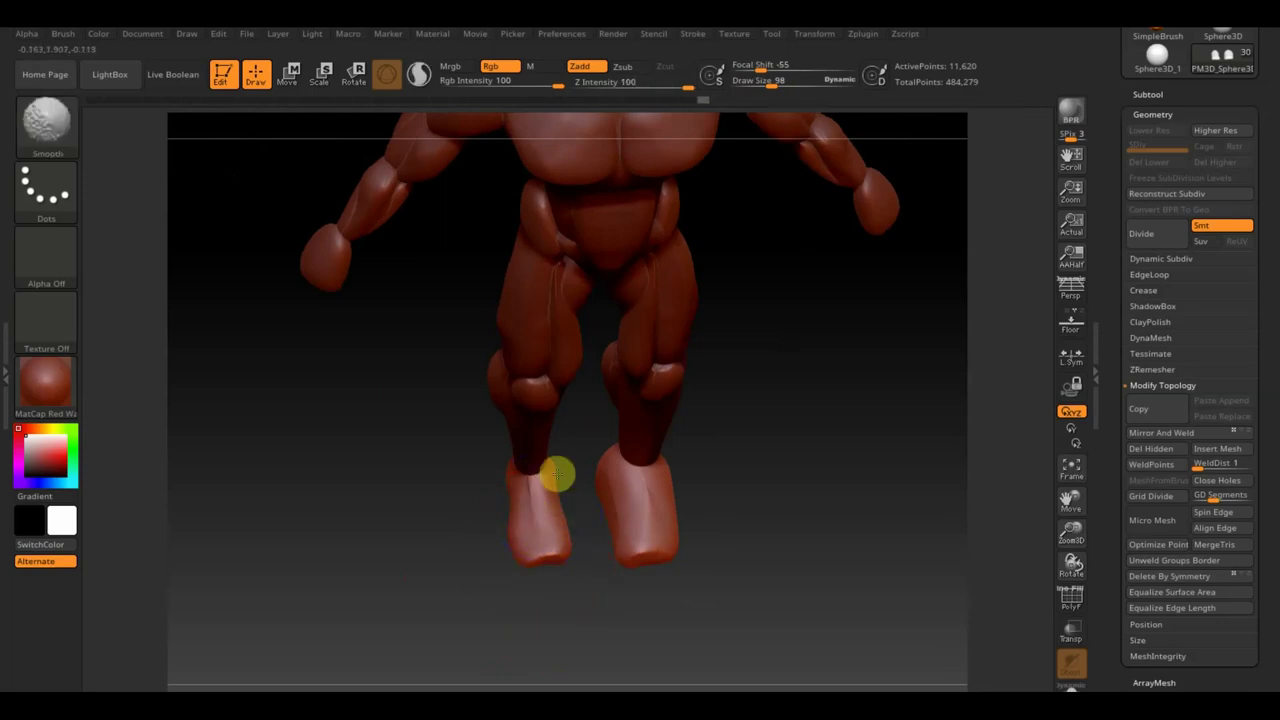
Orbit around the figure and make the PM3D_Sphere3D_13 part active.
{"action": "mouse_move", "coordinate": [823, 586]}
{"action": "left_mouse_down"}
{"action": "mouse_move", "coordinate": [820, 482]}
{"action": "mouse_move", "coordinate": [814, 491]}
{"action": "left_mouse_up"}
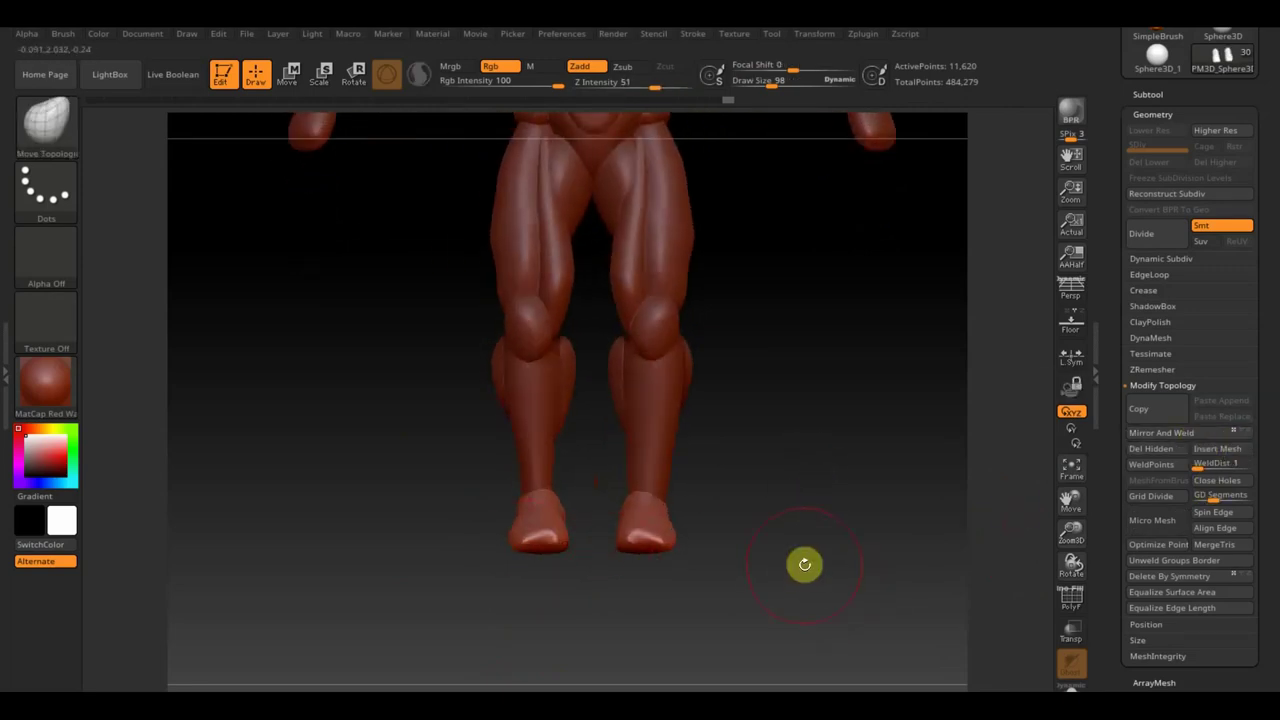
{"action": "left_click_drag", "start_coordinate": [765, 552], "coordinate": [766, 514]}
{"action": "left_click", "coordinate": [562, 475], "text": "alt"}
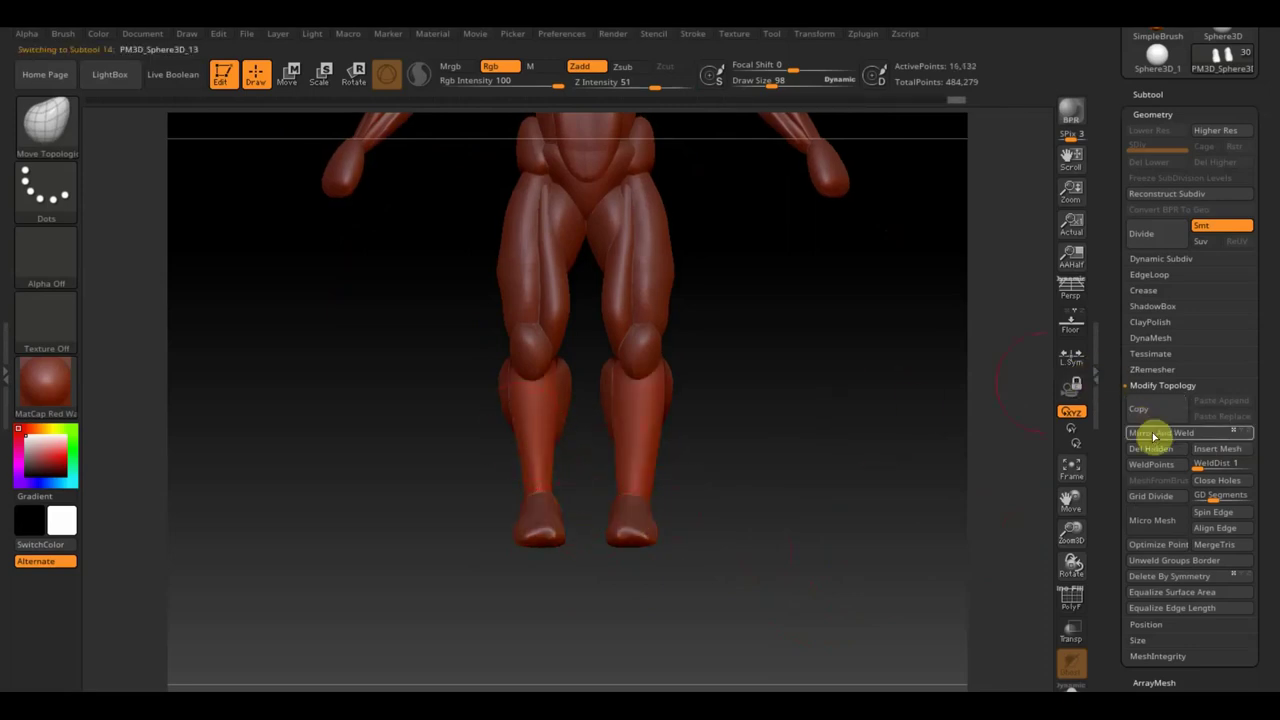
{"action": "mouse_move", "coordinate": [812, 493]}
{"action": "left_mouse_down"}
{"action": "mouse_move", "coordinate": [774, 414]}
{"action": "mouse_move", "coordinate": [791, 543]}
{"action": "mouse_move", "coordinate": [783, 531]}
{"action": "mouse_move", "coordinate": [777, 569]}
{"action": "mouse_move", "coordinate": [756, 525]}
{"action": "left_mouse_up"}
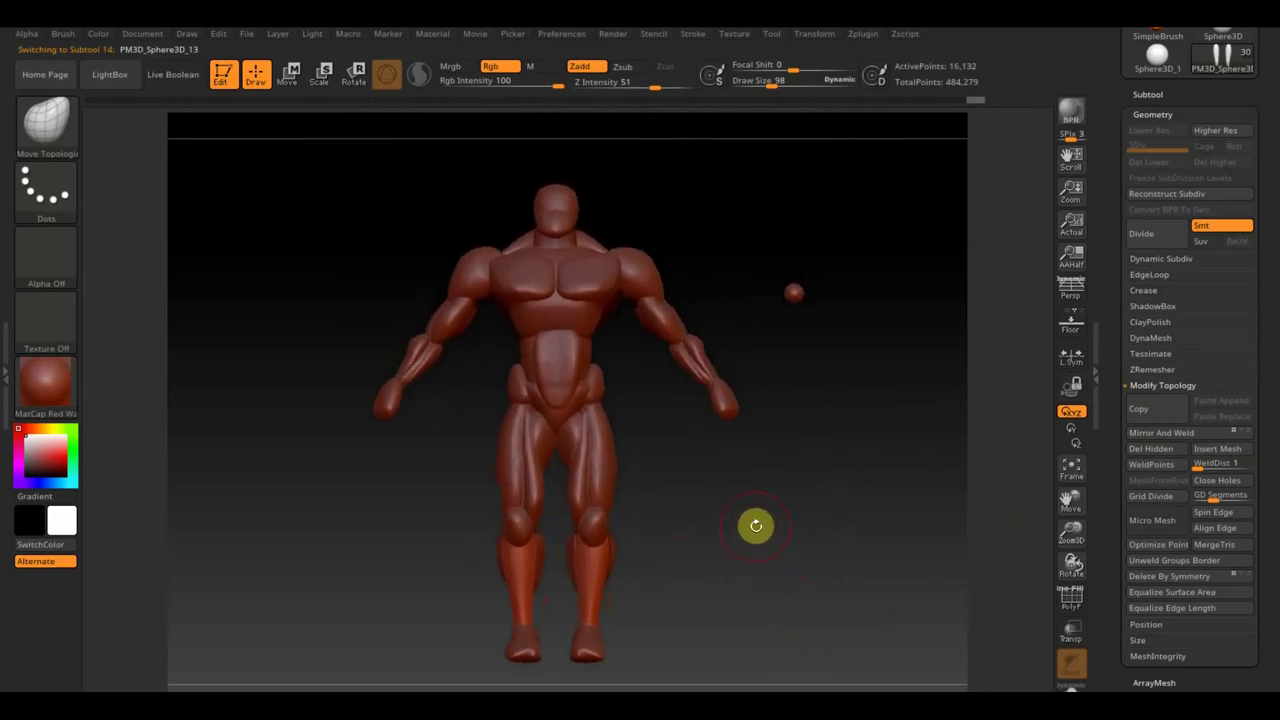
{"action": "mouse_move", "coordinate": [771, 534]}
{"action": "left_mouse_down"}
{"action": "mouse_move", "coordinate": [697, 543]}
{"action": "mouse_move", "coordinate": [543, 637]}
{"action": "left_mouse_up"}
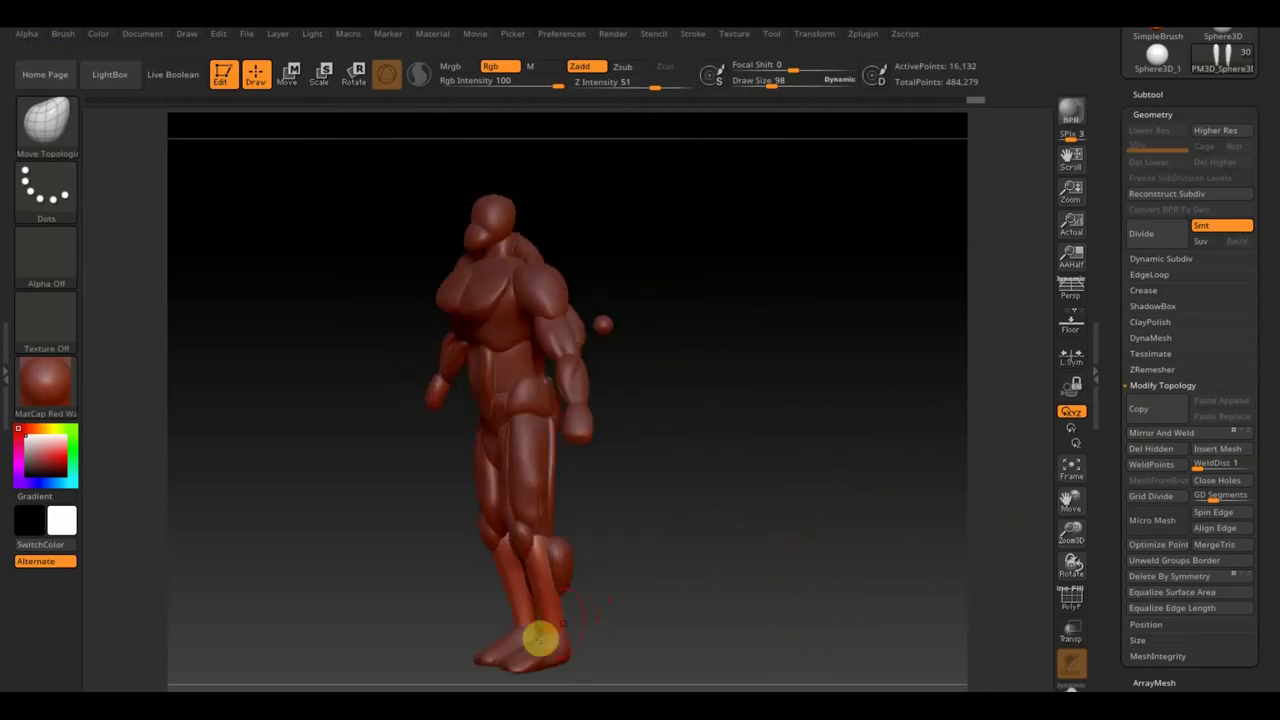
{"action": "mouse_move", "coordinate": [735, 577]}
{"action": "left_mouse_down"}
{"action": "mouse_move", "coordinate": [737, 603]}
{"action": "mouse_move", "coordinate": [646, 586]}
{"action": "mouse_move", "coordinate": [609, 594]}
{"action": "mouse_move", "coordinate": [640, 602]}
{"action": "mouse_move", "coordinate": [626, 529]}
{"action": "mouse_move", "coordinate": [677, 520]}
{"action": "mouse_move", "coordinate": [701, 531]}
{"action": "mouse_move", "coordinate": [721, 583]}
{"action": "mouse_move", "coordinate": [791, 509]}
{"action": "mouse_move", "coordinate": [791, 531]}
{"action": "mouse_move", "coordinate": [774, 474]}
{"action": "mouse_move", "coordinate": [805, 532]}
{"action": "mouse_move", "coordinate": [729, 583]}
{"action": "mouse_move", "coordinate": [709, 626]}
{"action": "mouse_move", "coordinate": [703, 589]}
{"action": "mouse_move", "coordinate": [729, 571]}
{"action": "mouse_move", "coordinate": [757, 509]}
{"action": "left_mouse_up"}
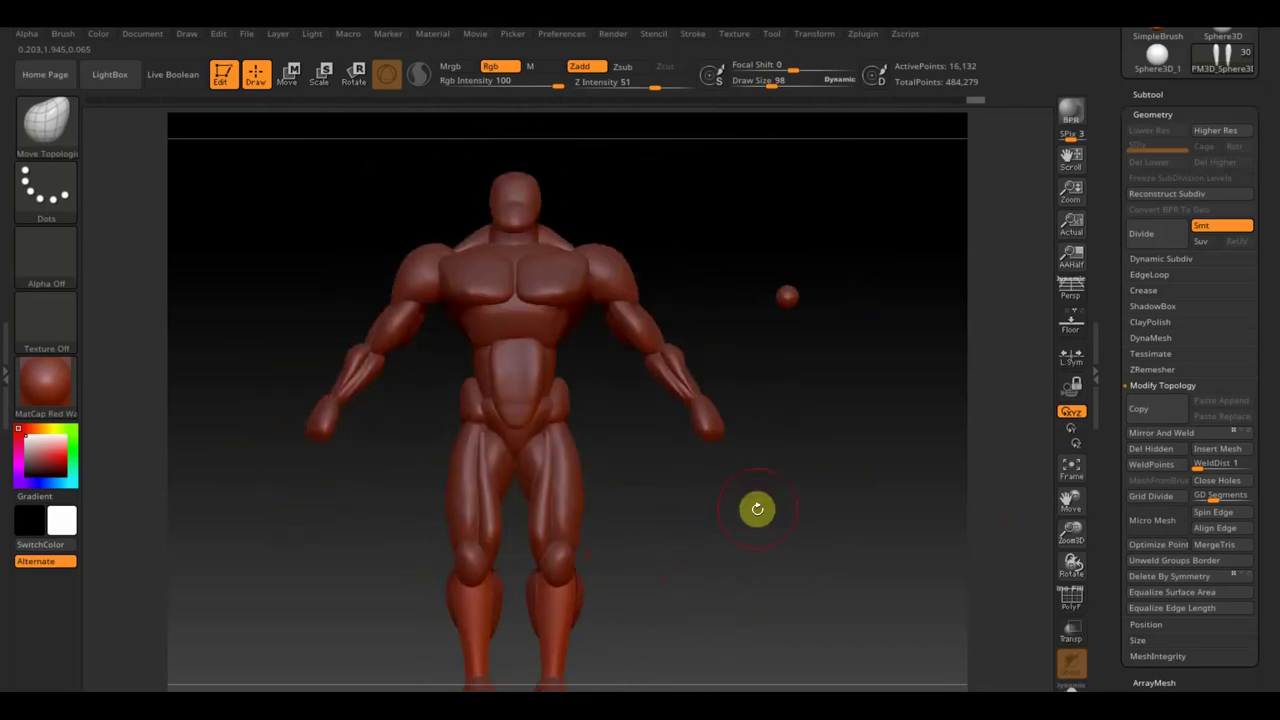
{"action": "mouse_move", "coordinate": [622, 456]}
{"action": "left_mouse_down"}
{"action": "mouse_move", "coordinate": [689, 457]}
{"action": "mouse_move", "coordinate": [709, 494]}
{"action": "left_mouse_up"}
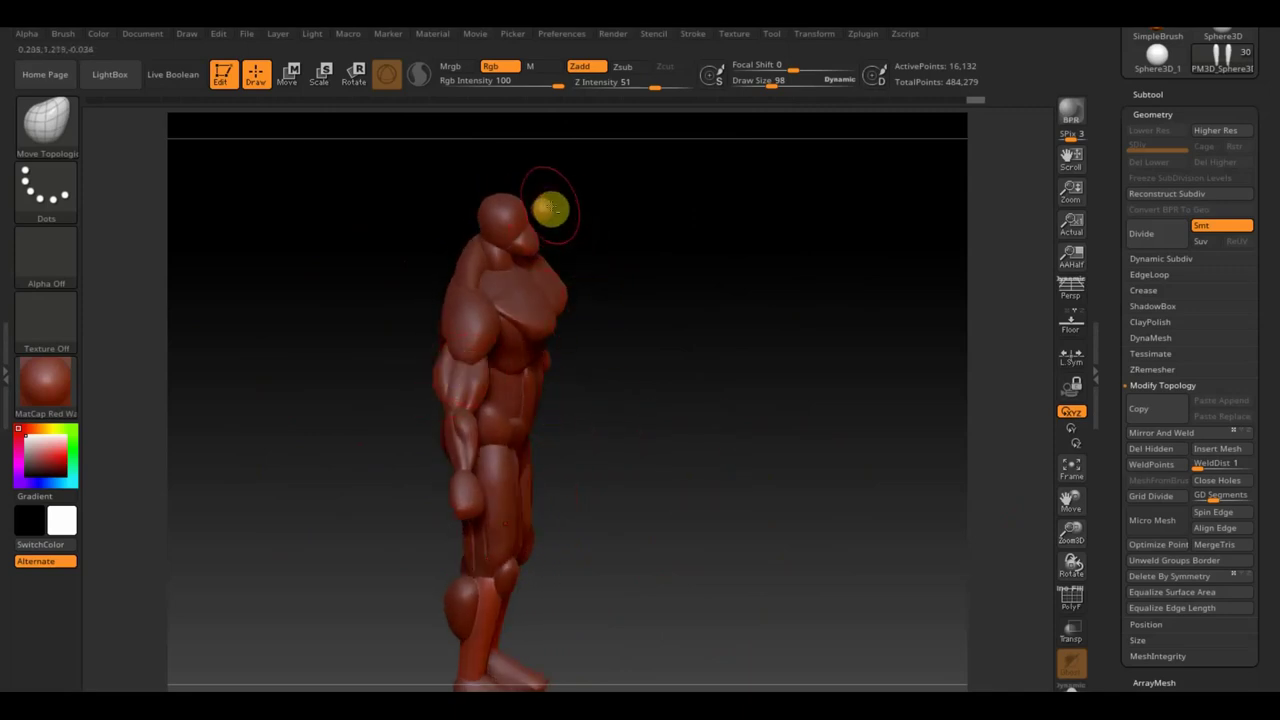
Select the small floating sphere in Move mode and reposition the Transpose gizmo around the torso.
{"action": "left_click", "coordinate": [550, 208], "text": "alt"}
{"action": "left_click", "coordinate": [290, 72]}
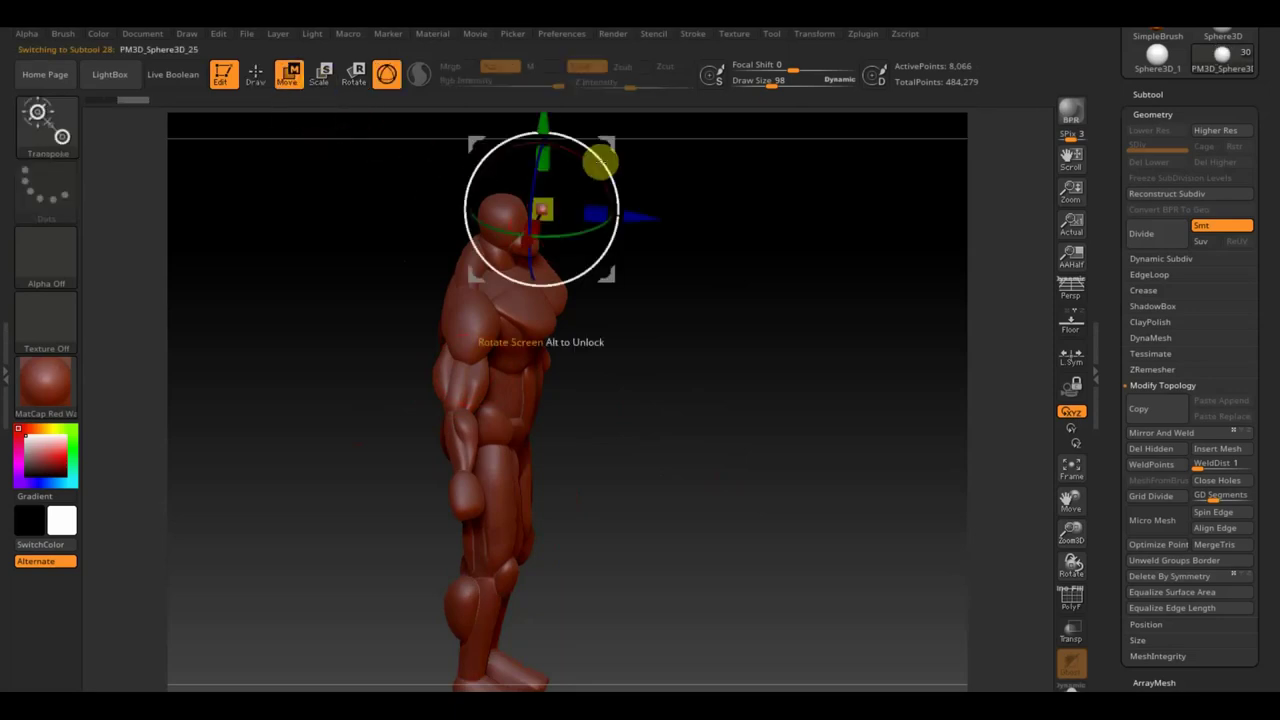
{"action": "mouse_move", "coordinate": [608, 151]}
{"action": "left_mouse_down", "text": "alt"}
{"action": "mouse_move", "coordinate": [491, 354]}
{"action": "mouse_move", "coordinate": [506, 366]}
{"action": "left_mouse_up", "text": "alt"}
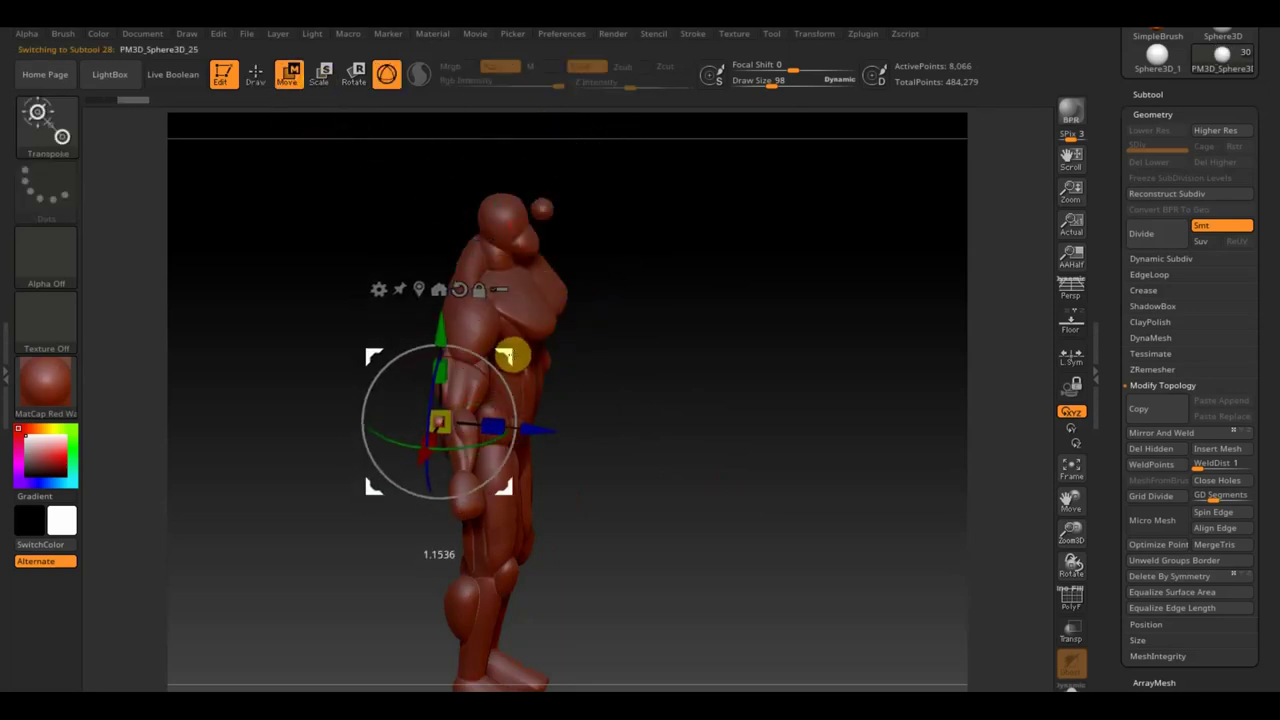
{"action": "left_click_drag", "start_coordinate": [714, 423], "coordinate": [823, 537], "text": "alt"}
{"action": "left_click_drag", "start_coordinate": [410, 577], "coordinate": [409, 583]}
{"action": "mouse_move", "coordinate": [503, 611]}
{"action": "left_mouse_down"}
{"action": "mouse_move", "coordinate": [411, 474]}
{"action": "mouse_move", "coordinate": [314, 574]}
{"action": "left_mouse_up"}
{"action": "mouse_move", "coordinate": [397, 443]}
{"action": "left_mouse_down"}
{"action": "mouse_move", "coordinate": [403, 417]}
{"action": "mouse_move", "coordinate": [574, 349]}
{"action": "mouse_move", "coordinate": [769, 323]}
{"action": "left_mouse_up"}
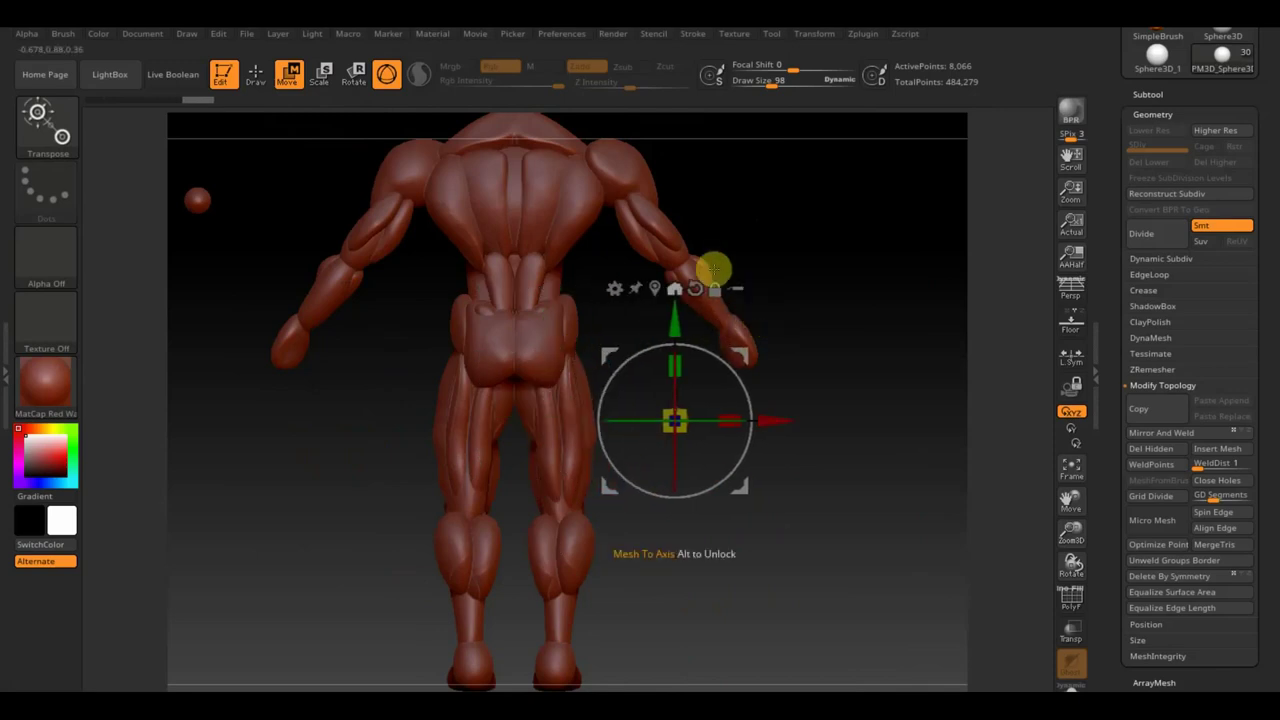
{"action": "left_click_drag", "start_coordinate": [666, 329], "coordinate": [664, 166]}
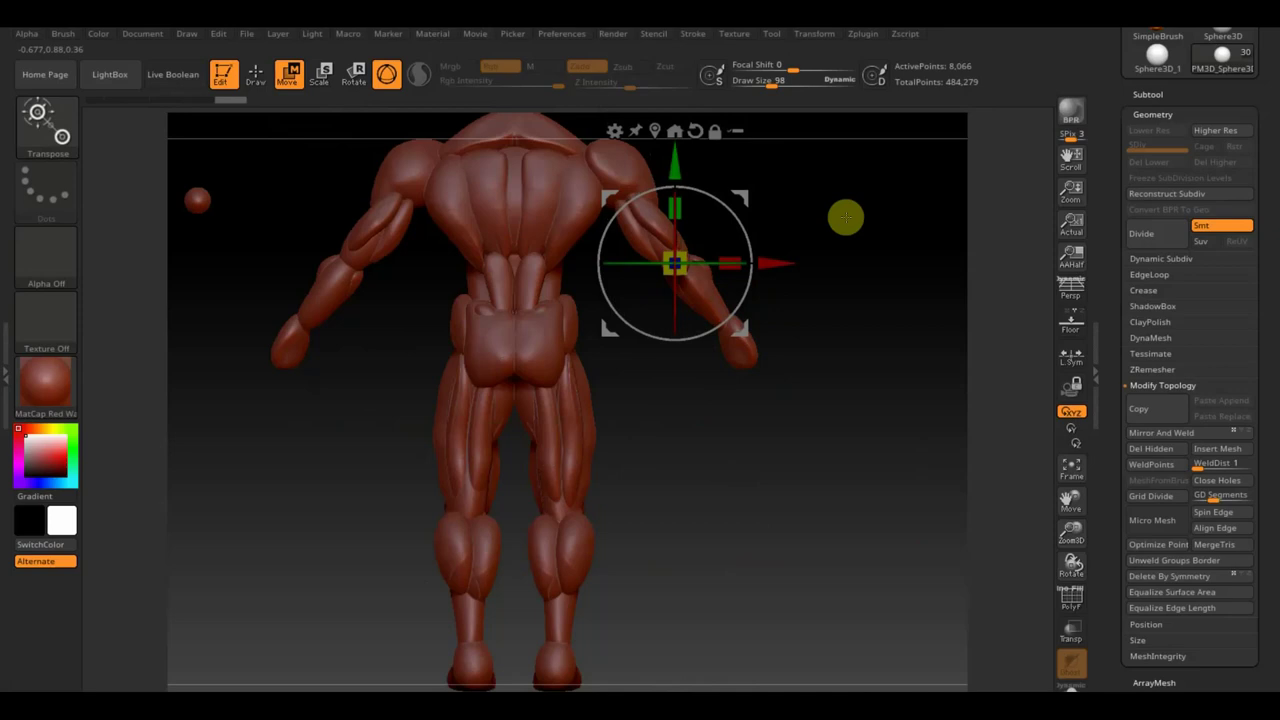
{"action": "left_click_drag", "start_coordinate": [845, 217], "coordinate": [874, 286], "text": "shift"}
{"action": "mouse_move", "coordinate": [760, 266]}
{"action": "left_mouse_down"}
{"action": "mouse_move", "coordinate": [806, 263]}
{"action": "mouse_move", "coordinate": [828, 279]}
{"action": "left_mouse_up"}
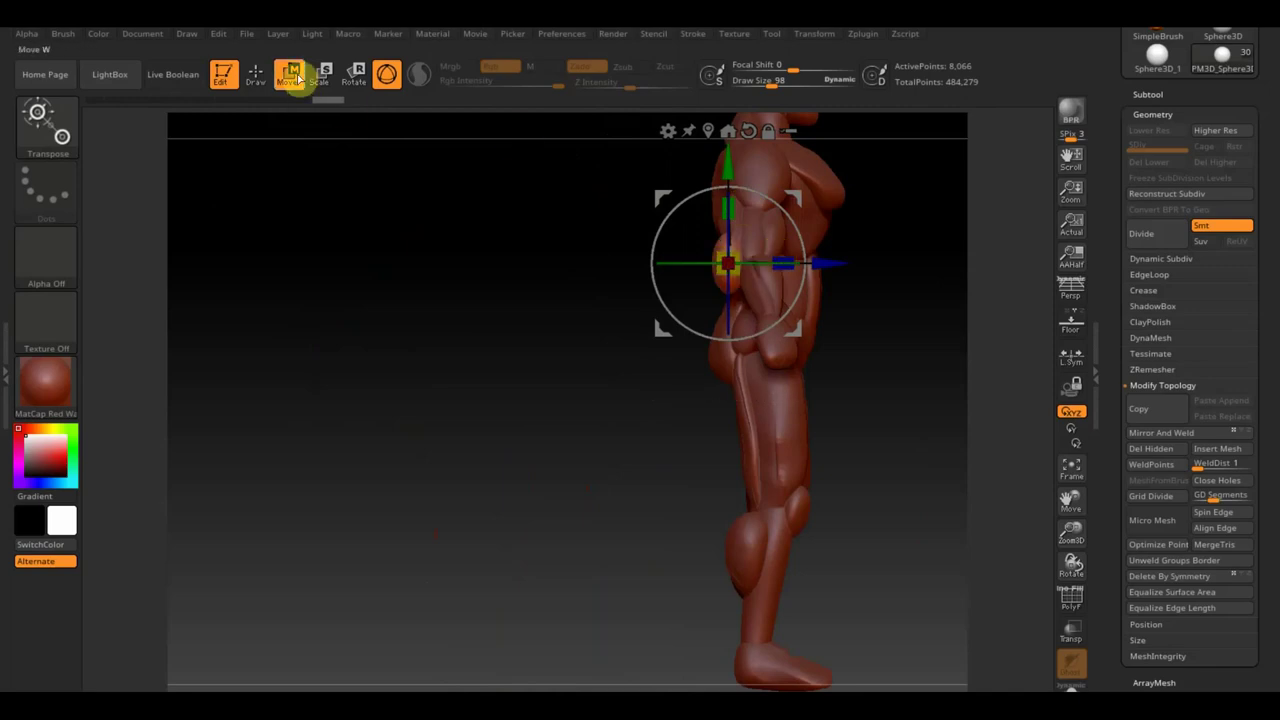
Back in Draw mode, pull and smooth the muscle behind the shoulder.
{"action": "key", "text": "q"}
{"action": "mouse_move", "coordinate": [443, 383]}
{"action": "left_mouse_down"}
{"action": "mouse_move", "coordinate": [783, 448]}
{"action": "mouse_move", "coordinate": [810, 511]}
{"action": "mouse_move", "coordinate": [871, 500]}
{"action": "left_mouse_up"}
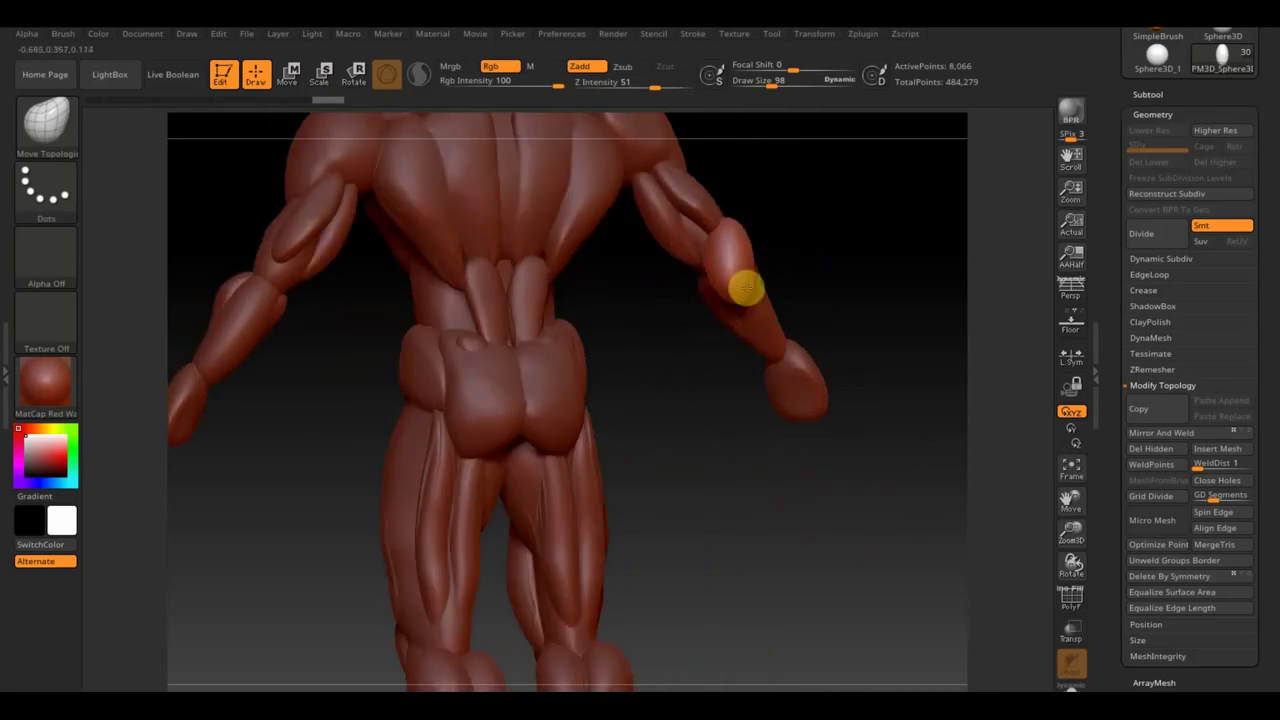
{"action": "mouse_move", "coordinate": [713, 250]}
{"action": "left_mouse_down"}
{"action": "mouse_move", "coordinate": [814, 214]}
{"action": "mouse_move", "coordinate": [729, 266]}
{"action": "mouse_move", "coordinate": [747, 296]}
{"action": "left_mouse_up"}
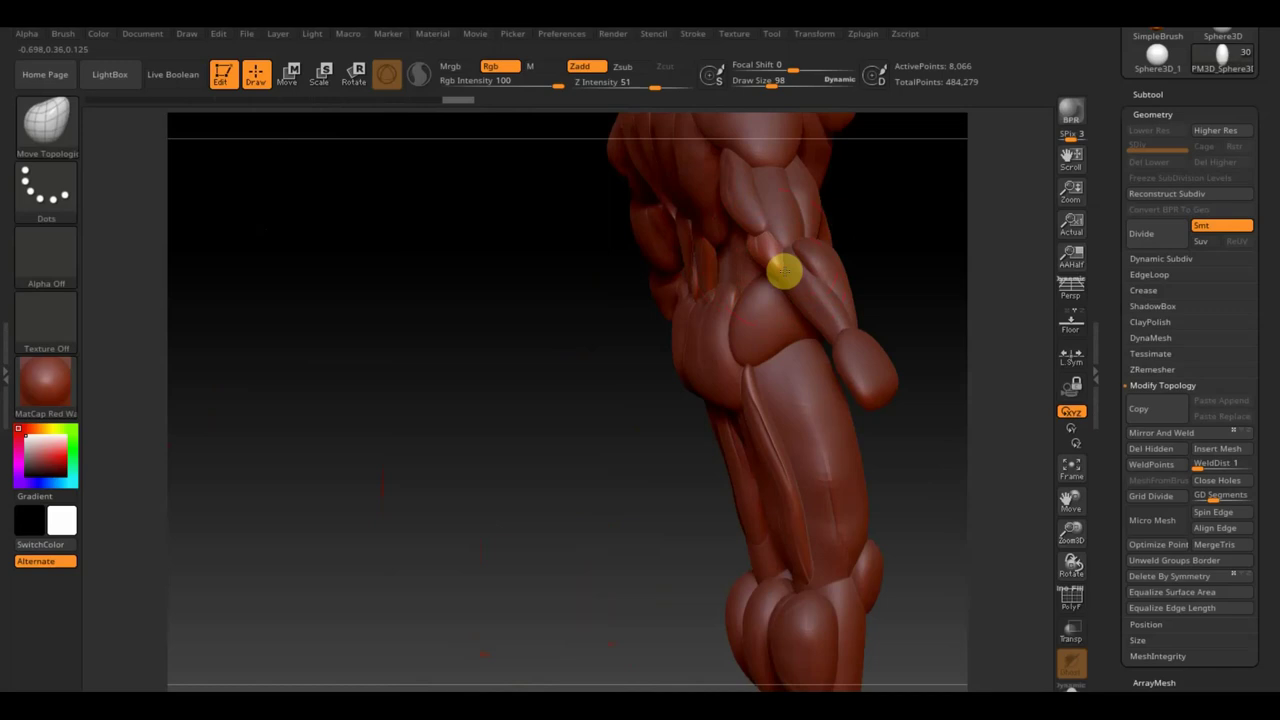
{"action": "mouse_move", "coordinate": [814, 274]}
{"action": "left_mouse_down"}
{"action": "mouse_move", "coordinate": [920, 220]}
{"action": "mouse_move", "coordinate": [946, 189]}
{"action": "left_mouse_up"}
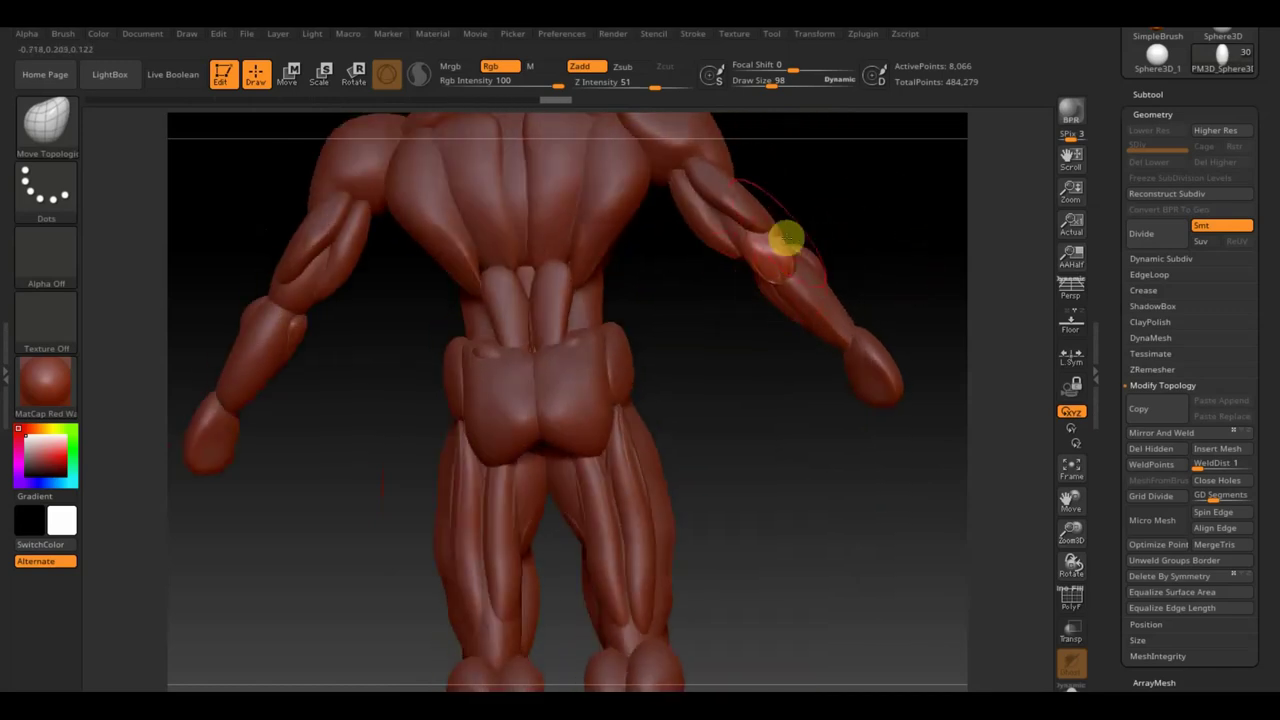
{"action": "key", "text": "shift"}
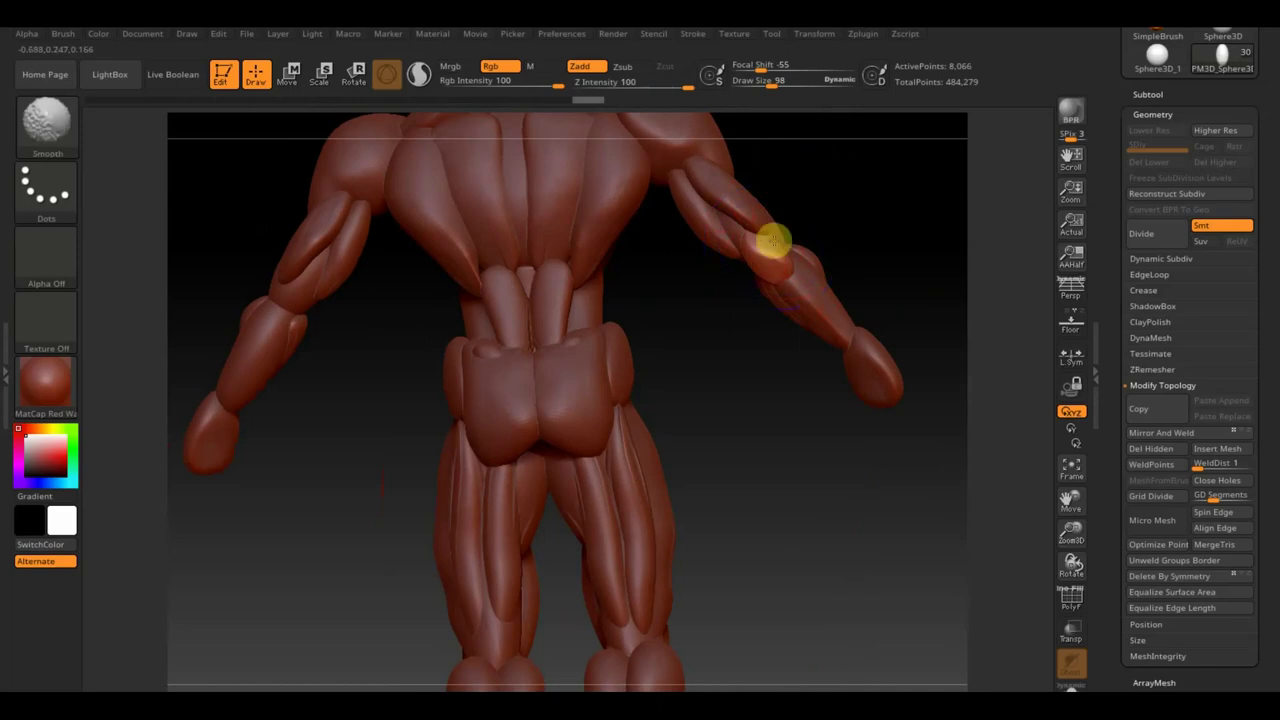
{"action": "right_click_drag", "start_coordinate": [751, 249], "coordinate": [769, 289]}
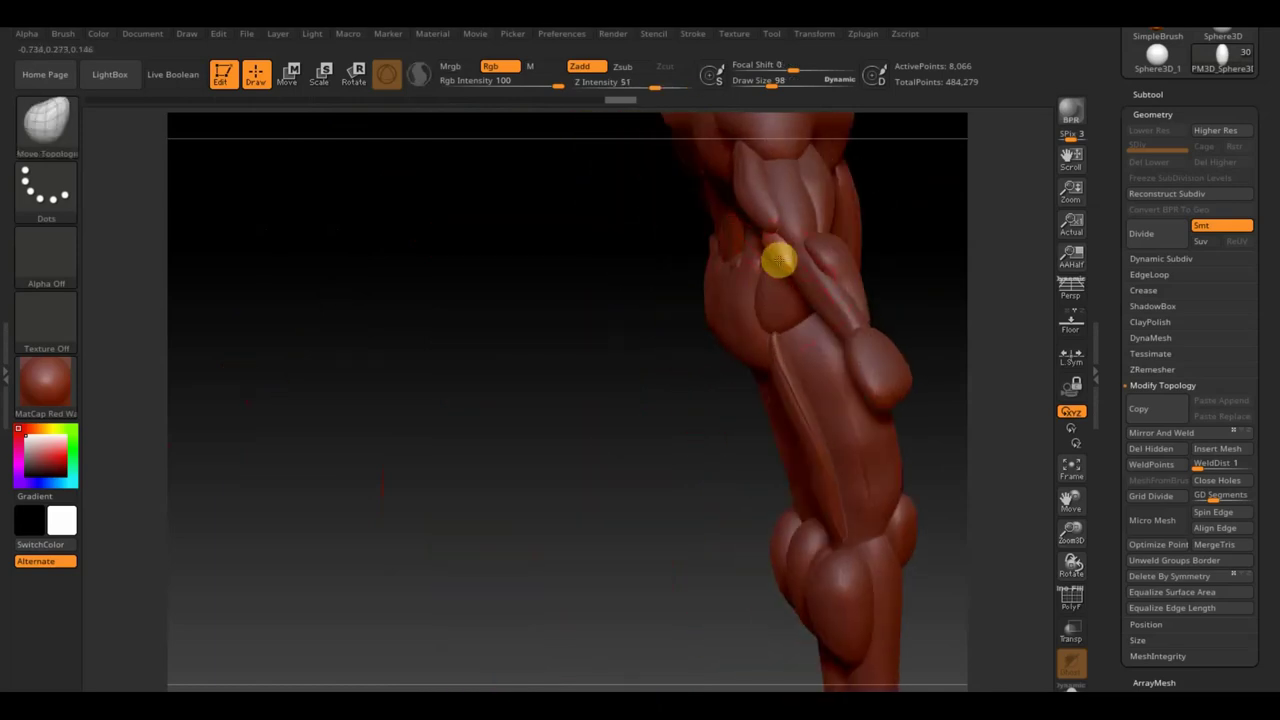
{"action": "mouse_move", "coordinate": [779, 261]}
{"action": "left_mouse_down"}
{"action": "mouse_move", "coordinate": [811, 277]}
{"action": "mouse_move", "coordinate": [818, 323]}
{"action": "left_mouse_up"}
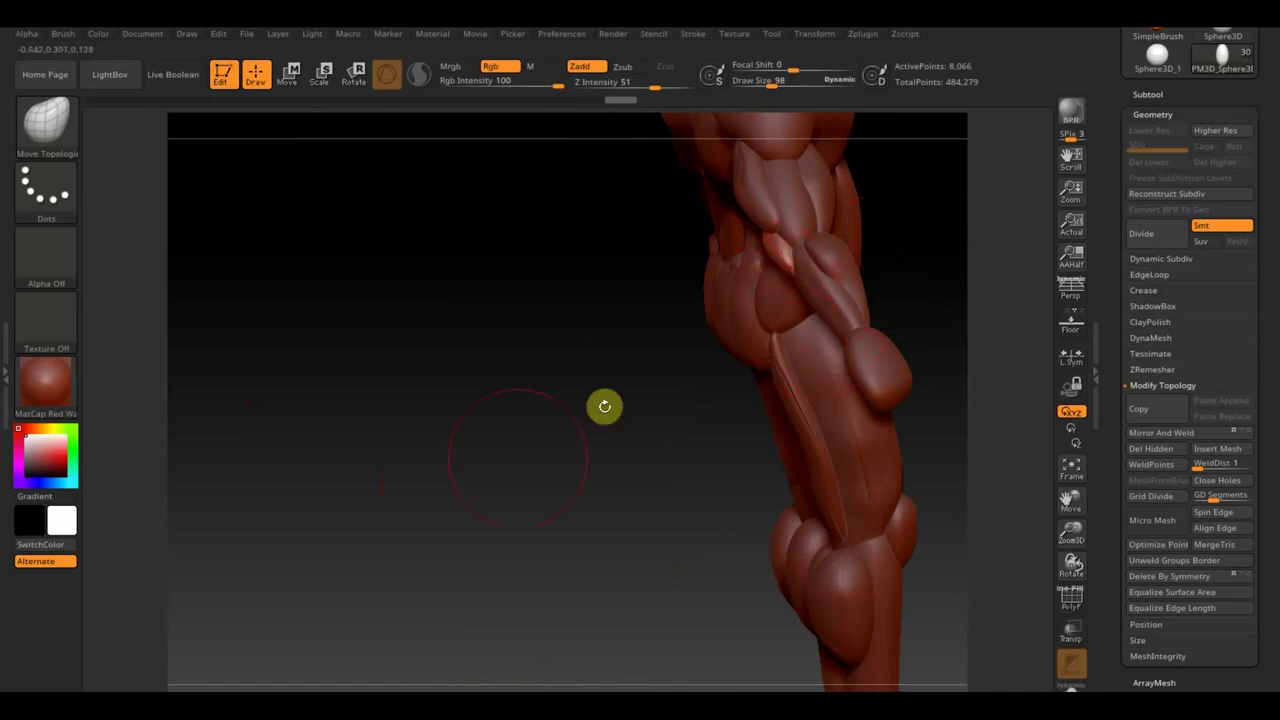
Zoom out from the arm and frame the whole figure.
{"action": "mouse_move", "coordinate": [479, 515]}
{"action": "right_mouse_down"}
{"action": "mouse_move", "coordinate": [417, 514]}
{"action": "mouse_move", "coordinate": [440, 503]}
{"action": "right_mouse_up"}
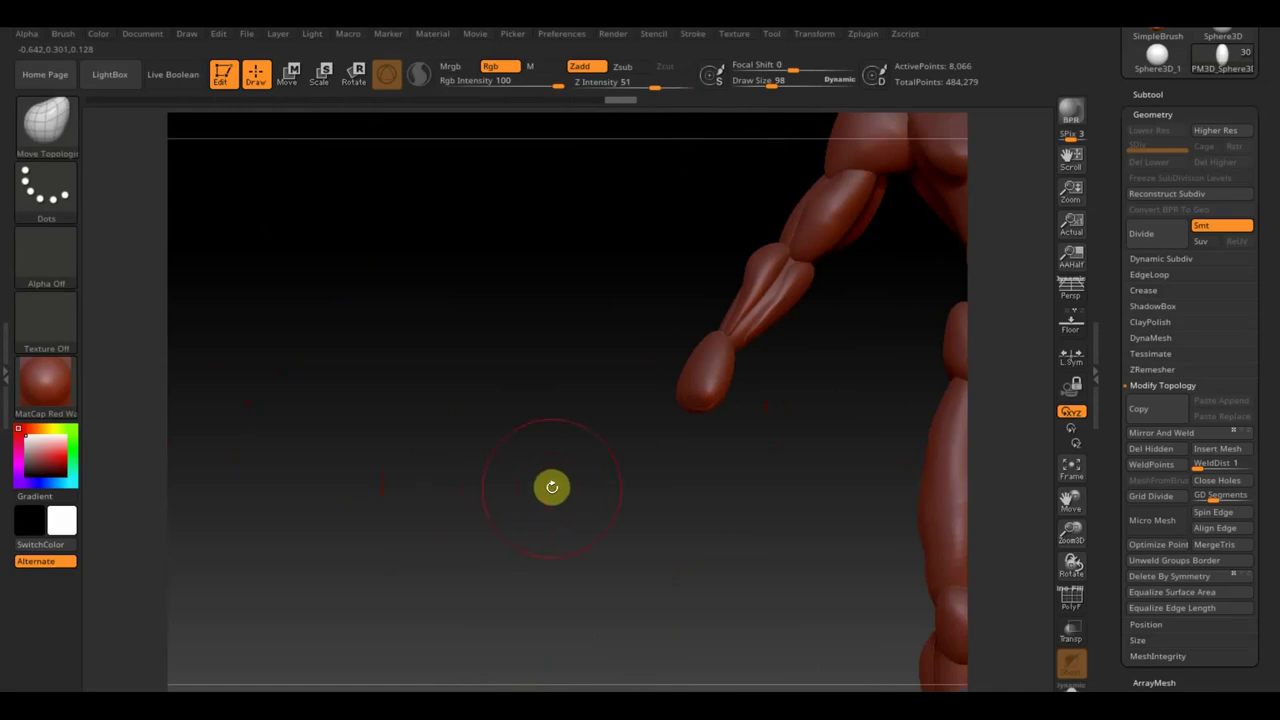
{"action": "mouse_move", "coordinate": [552, 487]}
{"action": "right_mouse_down"}
{"action": "mouse_move", "coordinate": [806, 477]}
{"action": "mouse_move", "coordinate": [832, 389]}
{"action": "mouse_move", "coordinate": [892, 492]}
{"action": "mouse_move", "coordinate": [874, 494]}
{"action": "mouse_move", "coordinate": [874, 514]}
{"action": "mouse_move", "coordinate": [848, 511]}
{"action": "mouse_move", "coordinate": [1009, 572]}
{"action": "right_mouse_up"}
{"action": "key", "text": "f"}
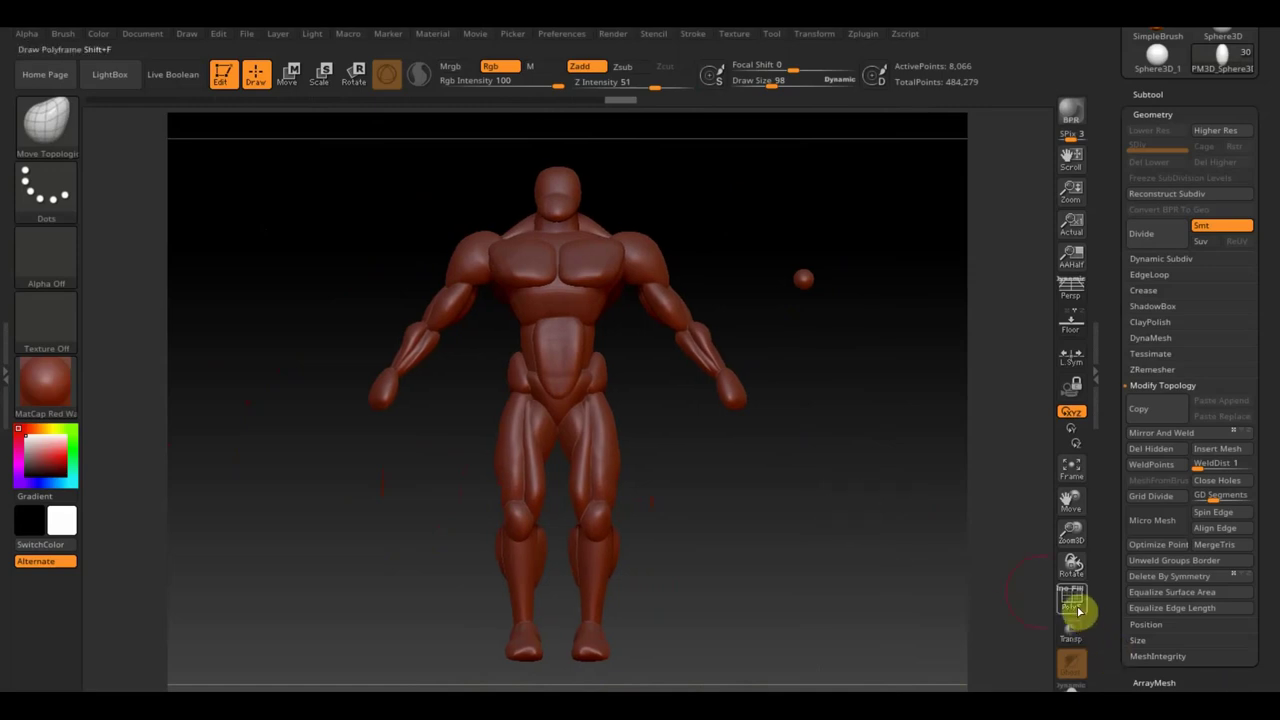
{"action": "left_click", "coordinate": [1072, 600]}
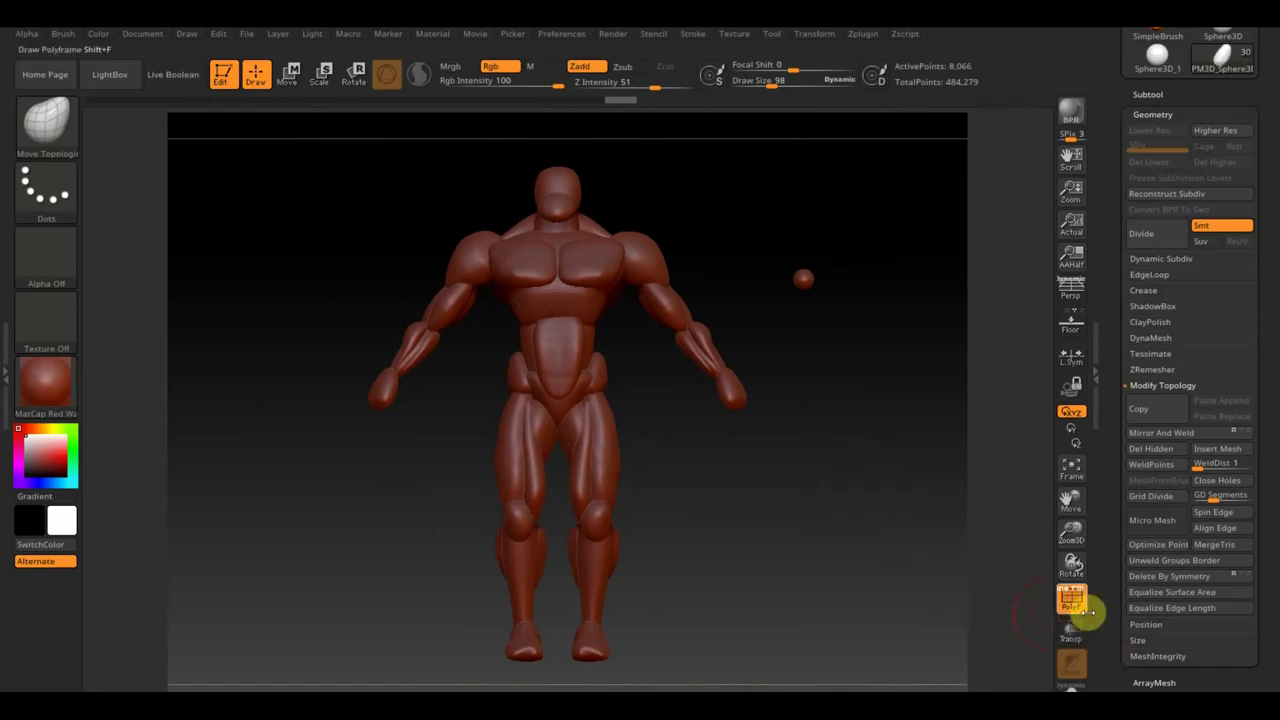
{"action": "left_click", "coordinate": [1078, 608]}
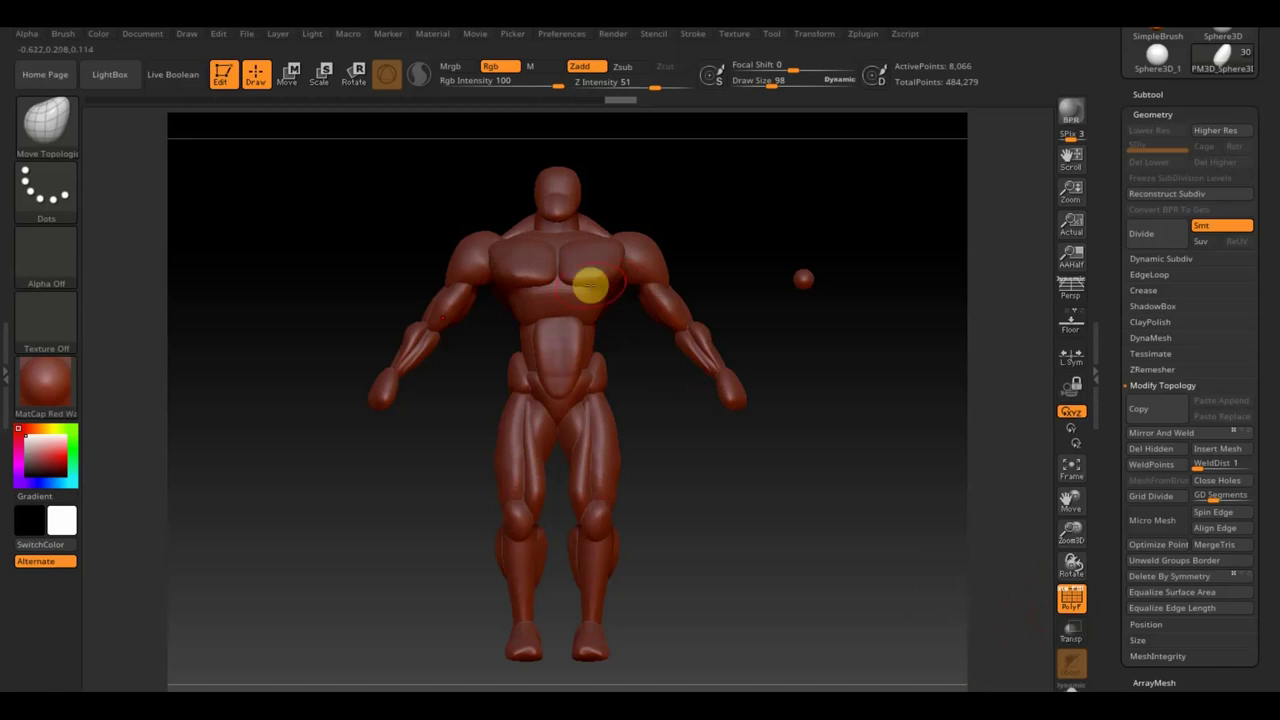
{"action": "left_click", "coordinate": [590, 289], "text": "alt"}
{"action": "left_click", "coordinate": [645, 292], "text": "alt"}
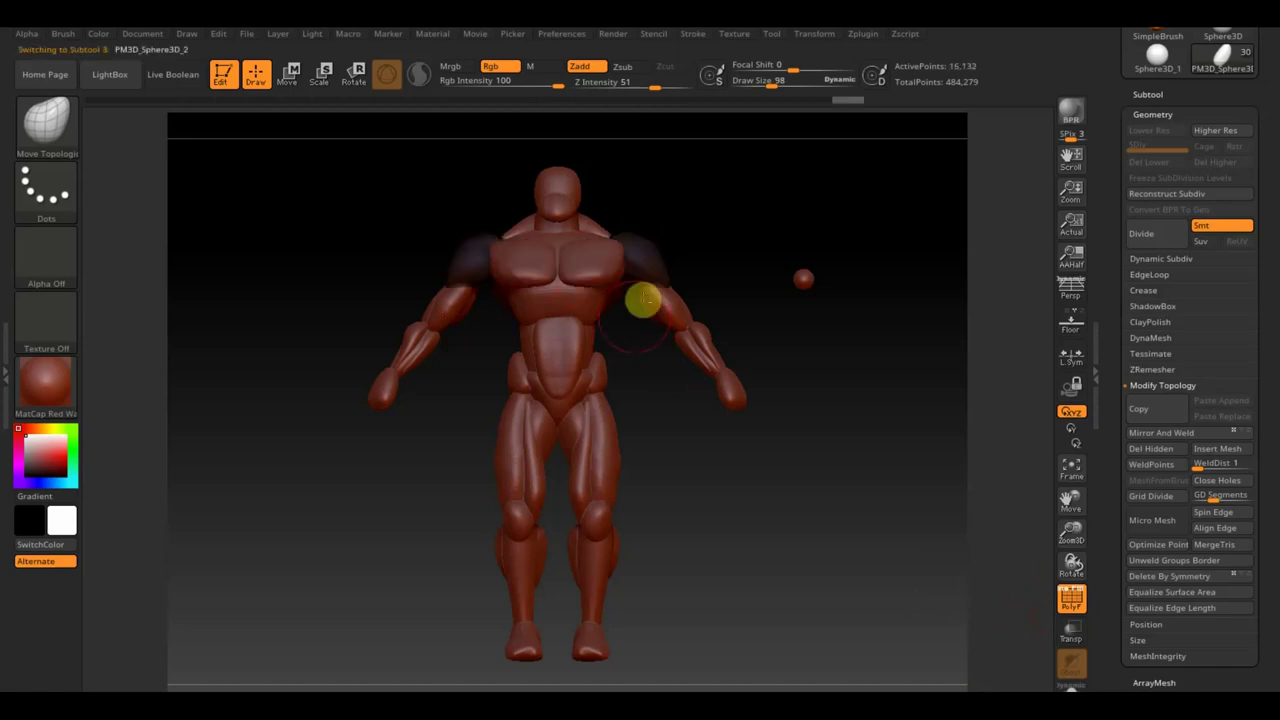
{"action": "left_click", "coordinate": [578, 350], "text": "alt"}
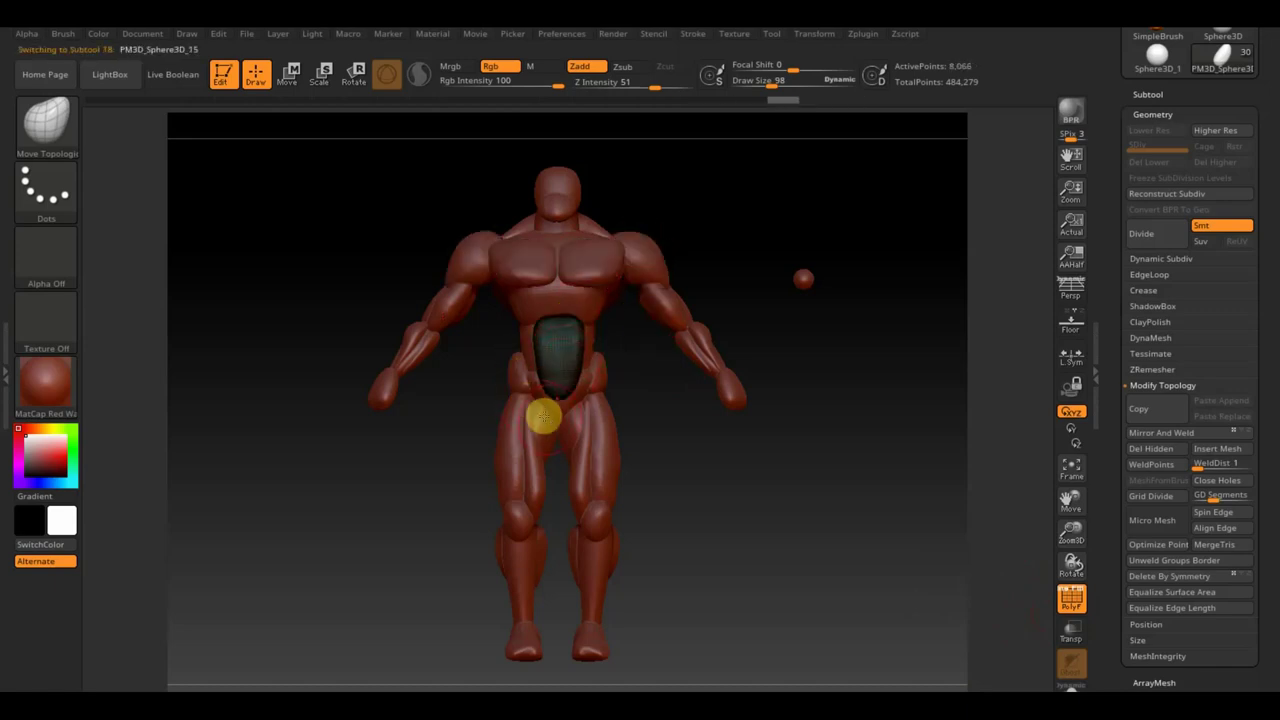
{"action": "left_click", "coordinate": [512, 383], "text": "alt"}
{"action": "left_click", "coordinate": [552, 416], "text": "alt"}
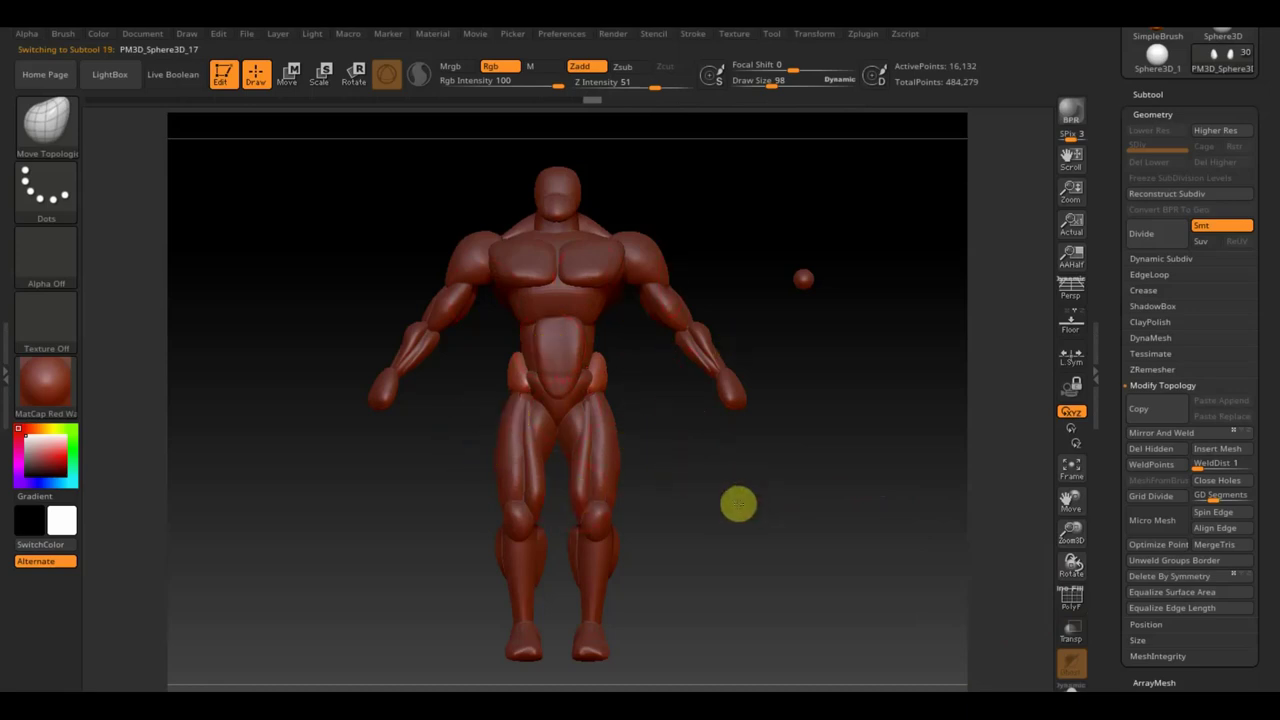
{"action": "left_click_drag", "start_coordinate": [738, 505], "coordinate": [811, 506]}
{"action": "mouse_move", "coordinate": [665, 394]}
{"action": "left_mouse_down"}
{"action": "mouse_move", "coordinate": [711, 417]}
{"action": "mouse_move", "coordinate": [807, 427]}
{"action": "left_mouse_up"}
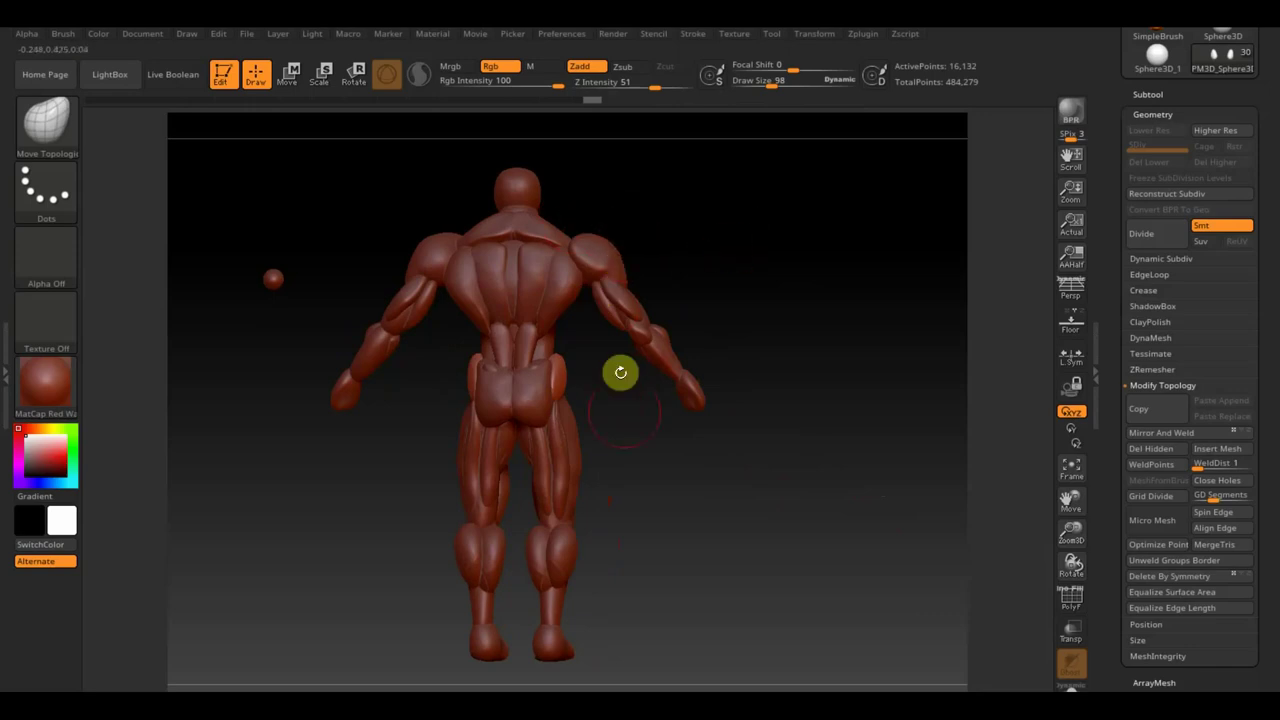
{"action": "mouse_move", "coordinate": [697, 466]}
{"action": "left_mouse_down"}
{"action": "mouse_move", "coordinate": [657, 509]}
{"action": "mouse_move", "coordinate": [600, 514]}
{"action": "mouse_move", "coordinate": [796, 544]}
{"action": "left_mouse_up"}
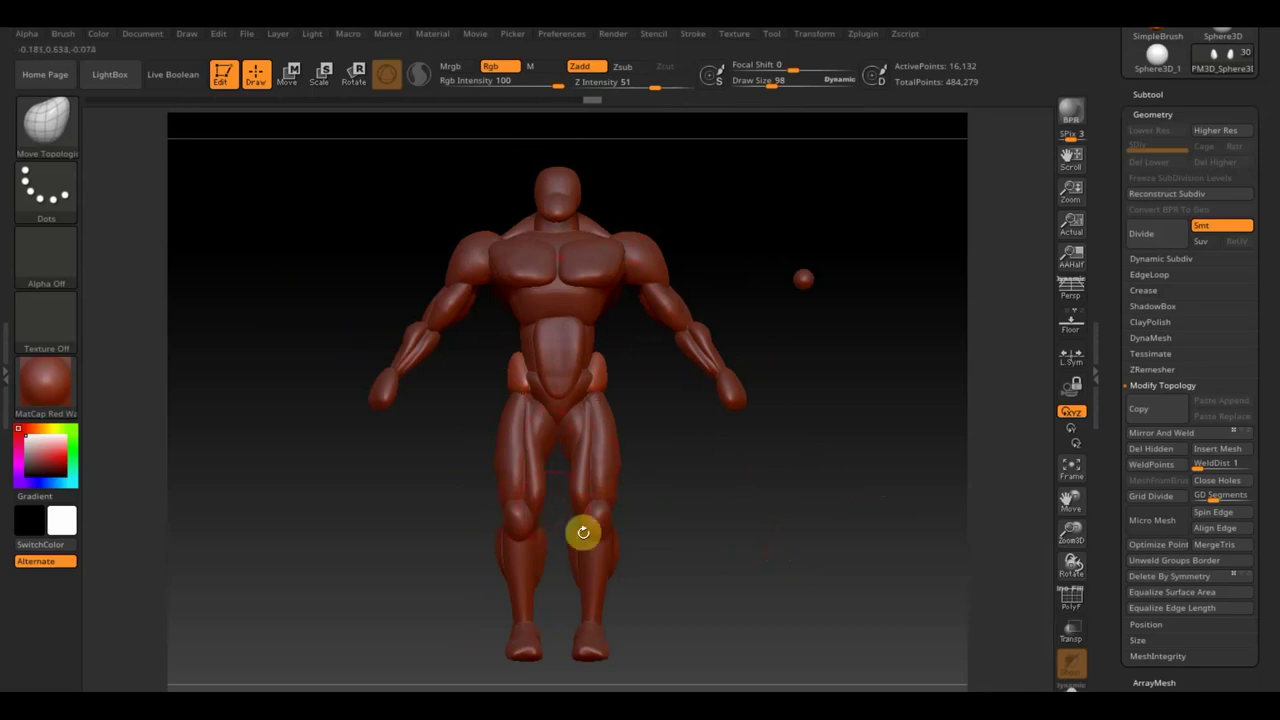
{"action": "mouse_move", "coordinate": [806, 514]}
{"action": "left_mouse_down"}
{"action": "mouse_move", "coordinate": [775, 530]}
{"action": "mouse_move", "coordinate": [700, 528]}
{"action": "mouse_move", "coordinate": [830, 531]}
{"action": "mouse_move", "coordinate": [780, 517]}
{"action": "mouse_move", "coordinate": [826, 494]}
{"action": "mouse_move", "coordinate": [786, 526]}
{"action": "mouse_move", "coordinate": [849, 614]}
{"action": "mouse_move", "coordinate": [814, 323]}
{"action": "mouse_move", "coordinate": [693, 507]}
{"action": "left_mouse_up"}
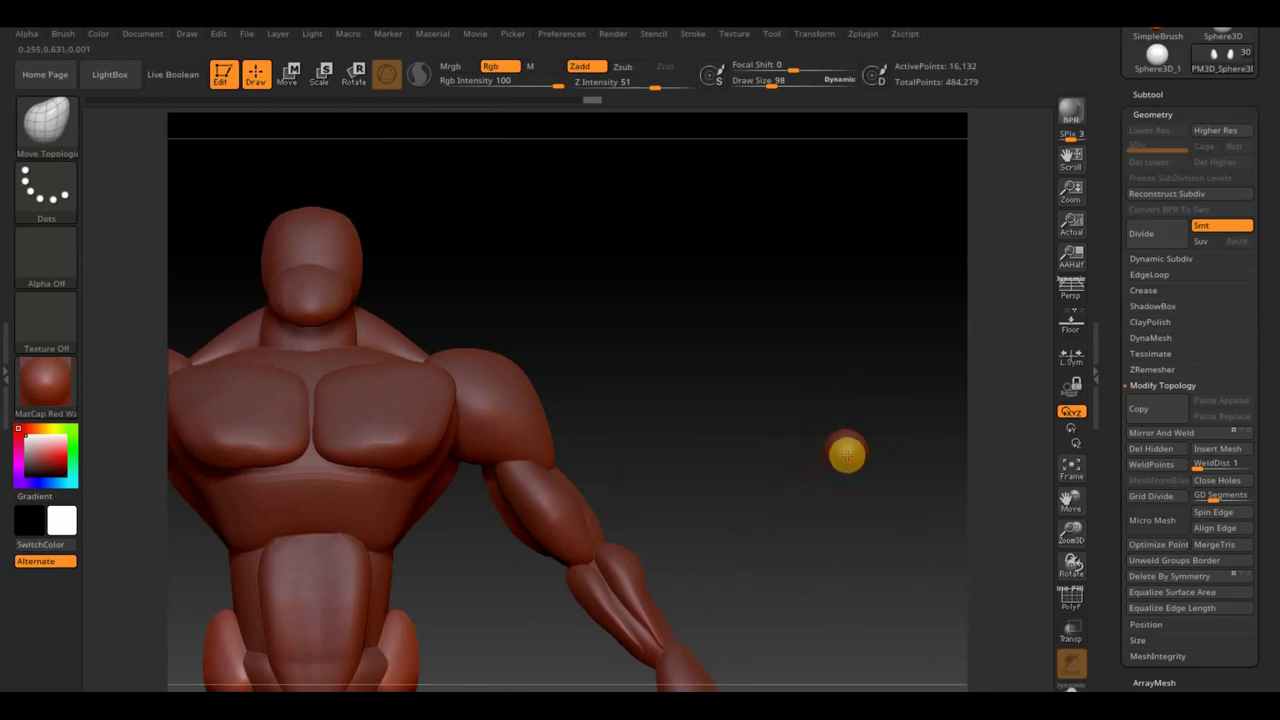
Move the small sphere onto the front of the head and tilt it to follow the face.
{"action": "left_click", "coordinate": [847, 453], "text": "alt"}
{"action": "left_click", "coordinate": [290, 72]}
{"action": "mouse_move", "coordinate": [923, 387]}
{"action": "left_mouse_down"}
{"action": "mouse_move", "coordinate": [457, 260]}
{"action": "mouse_move", "coordinate": [477, 223]}
{"action": "mouse_move", "coordinate": [437, 228]}
{"action": "mouse_move", "coordinate": [418, 205]}
{"action": "left_mouse_up"}
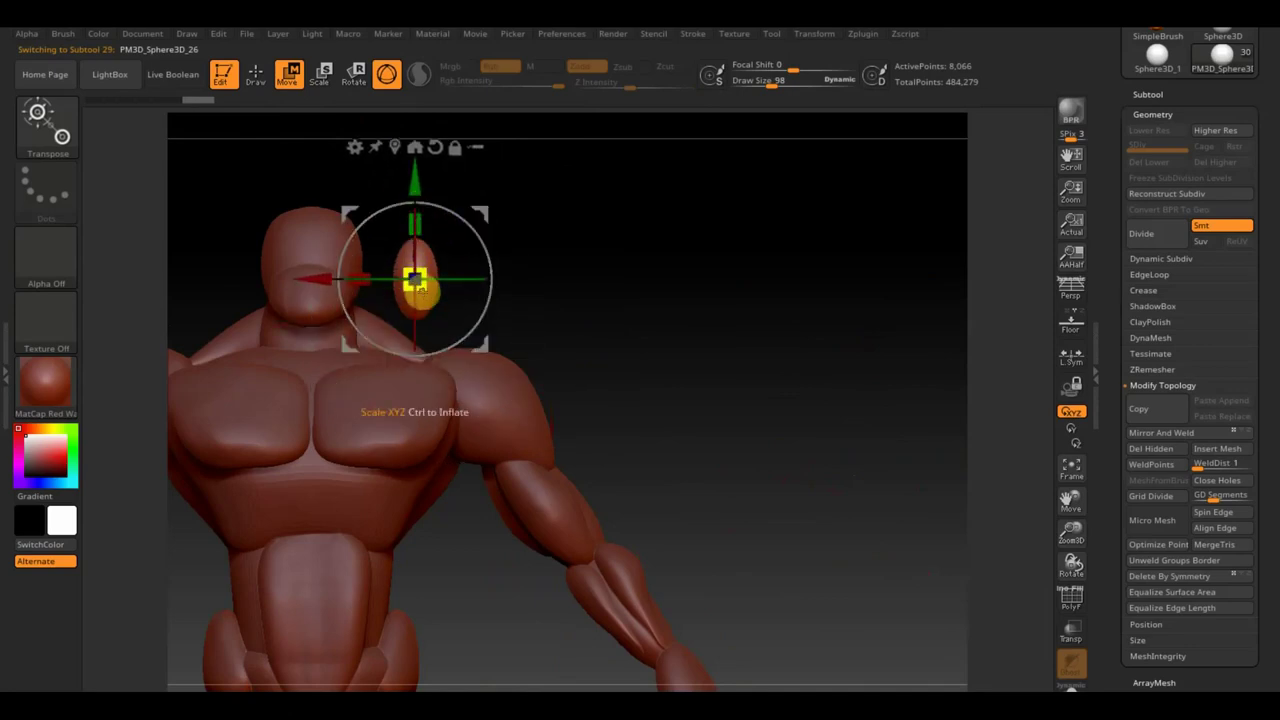
{"action": "mouse_move", "coordinate": [700, 307]}
{"action": "left_mouse_down"}
{"action": "mouse_move", "coordinate": [620, 309]}
{"action": "mouse_move", "coordinate": [626, 323]}
{"action": "left_mouse_up"}
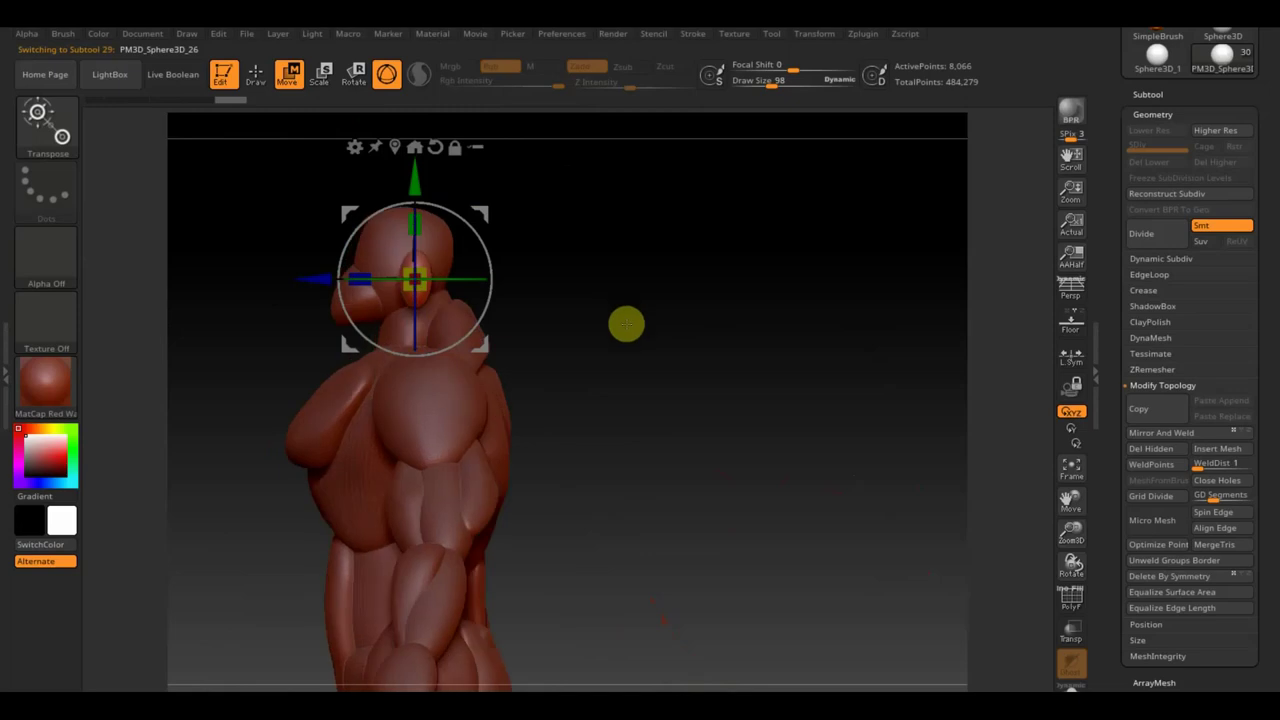
{"action": "mouse_move", "coordinate": [463, 235]}
{"action": "left_mouse_down"}
{"action": "mouse_move", "coordinate": [457, 263]}
{"action": "mouse_move", "coordinate": [263, 183]}
{"action": "left_mouse_up"}
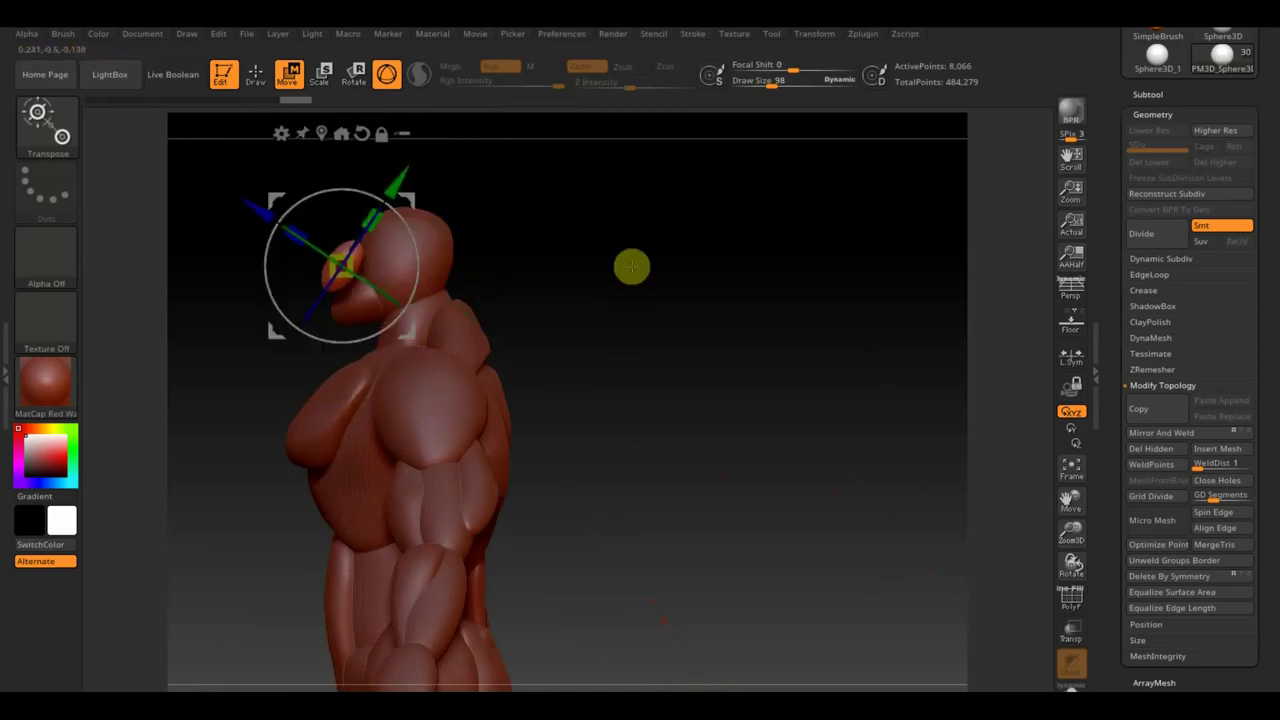
{"action": "left_click_drag", "start_coordinate": [631, 266], "coordinate": [729, 257]}
Centre the sphere on the face, scale it to nose size and angle it outward.
{"action": "left_click_drag", "start_coordinate": [538, 247], "coordinate": [814, 303], "text": "alt"}
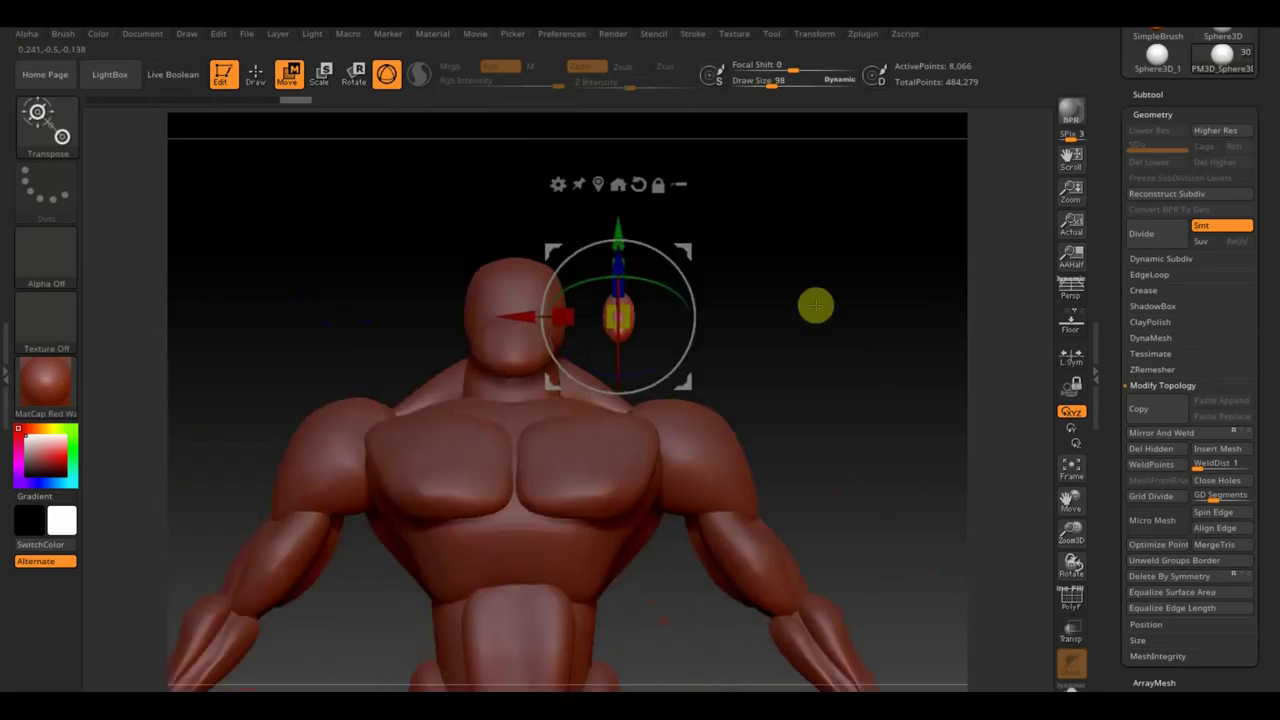
{"action": "left_click_drag", "start_coordinate": [528, 323], "coordinate": [422, 323]}
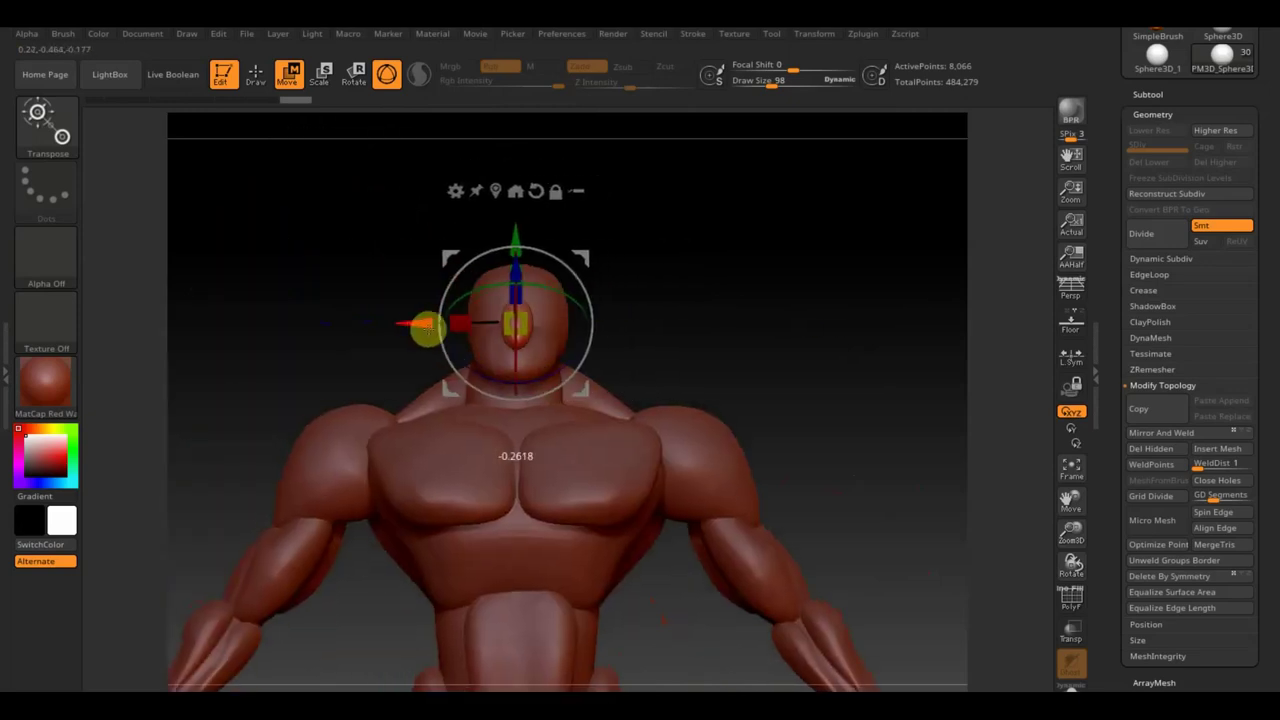
{"action": "mouse_move", "coordinate": [681, 341]}
{"action": "left_mouse_down"}
{"action": "mouse_move", "coordinate": [744, 347]}
{"action": "mouse_move", "coordinate": [797, 400]}
{"action": "left_mouse_up"}
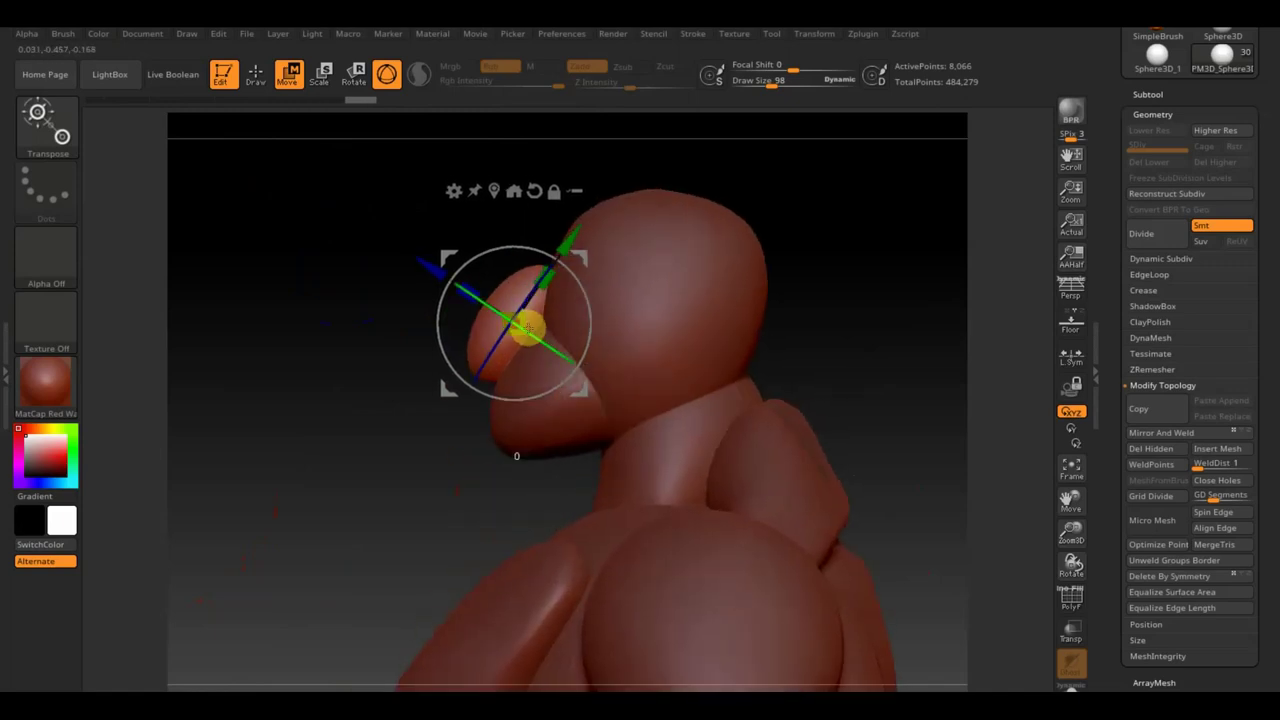
{"action": "left_click_drag", "start_coordinate": [525, 320], "coordinate": [510, 322]}
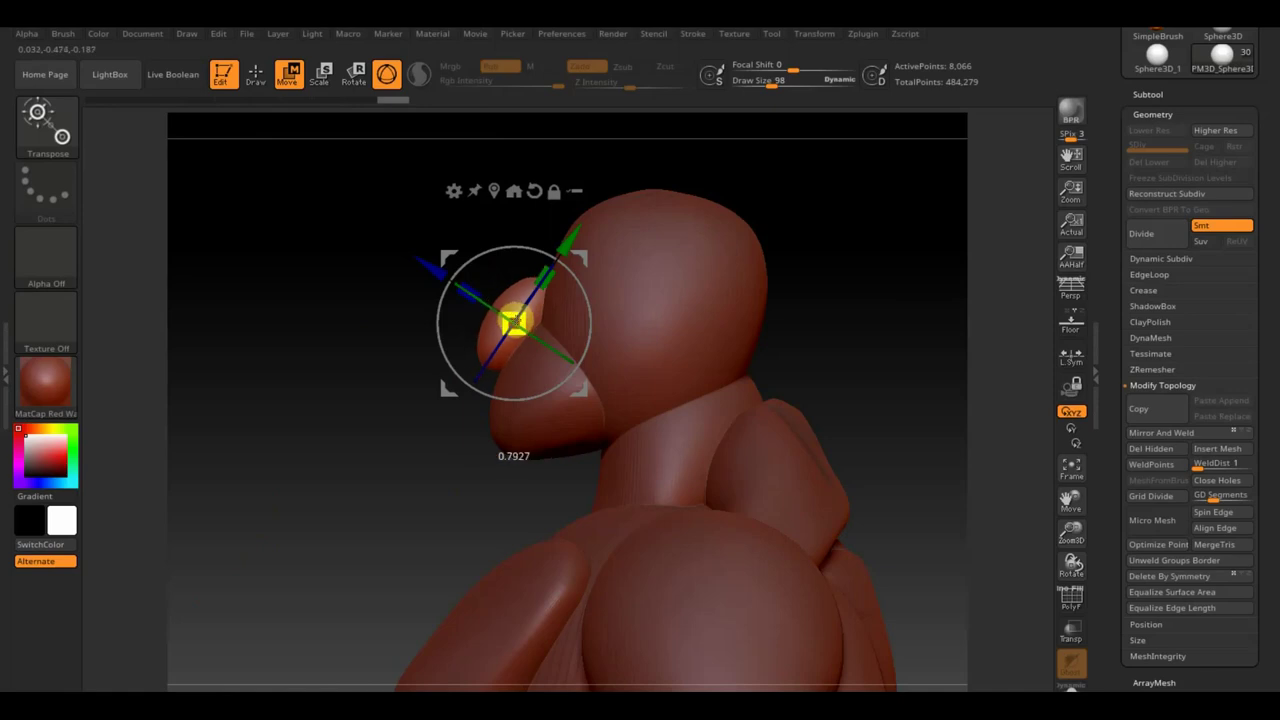
{"action": "left_click_drag", "start_coordinate": [551, 251], "coordinate": [557, 263]}
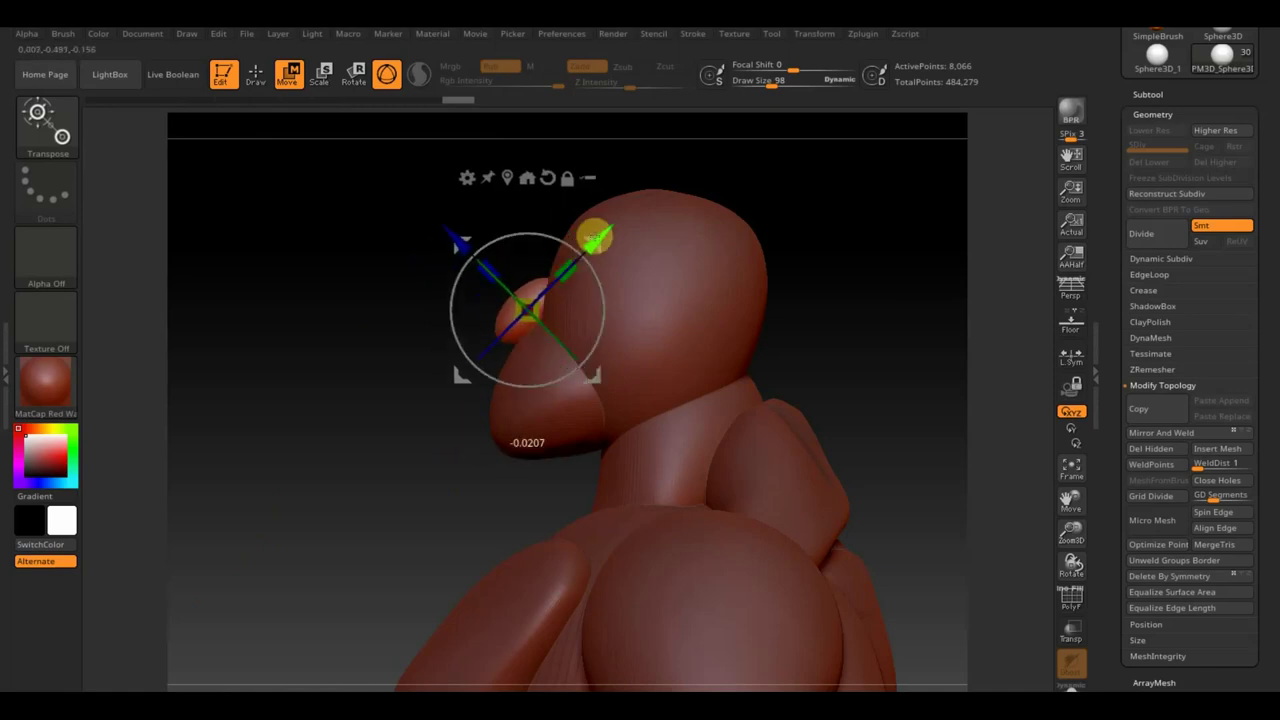
{"action": "left_click", "coordinate": [258, 72]}
Set the brush size to 39, make the head active and show its DynaMesh settings.
{"action": "left_click_drag", "start_coordinate": [340, 242], "coordinate": [403, 249]}
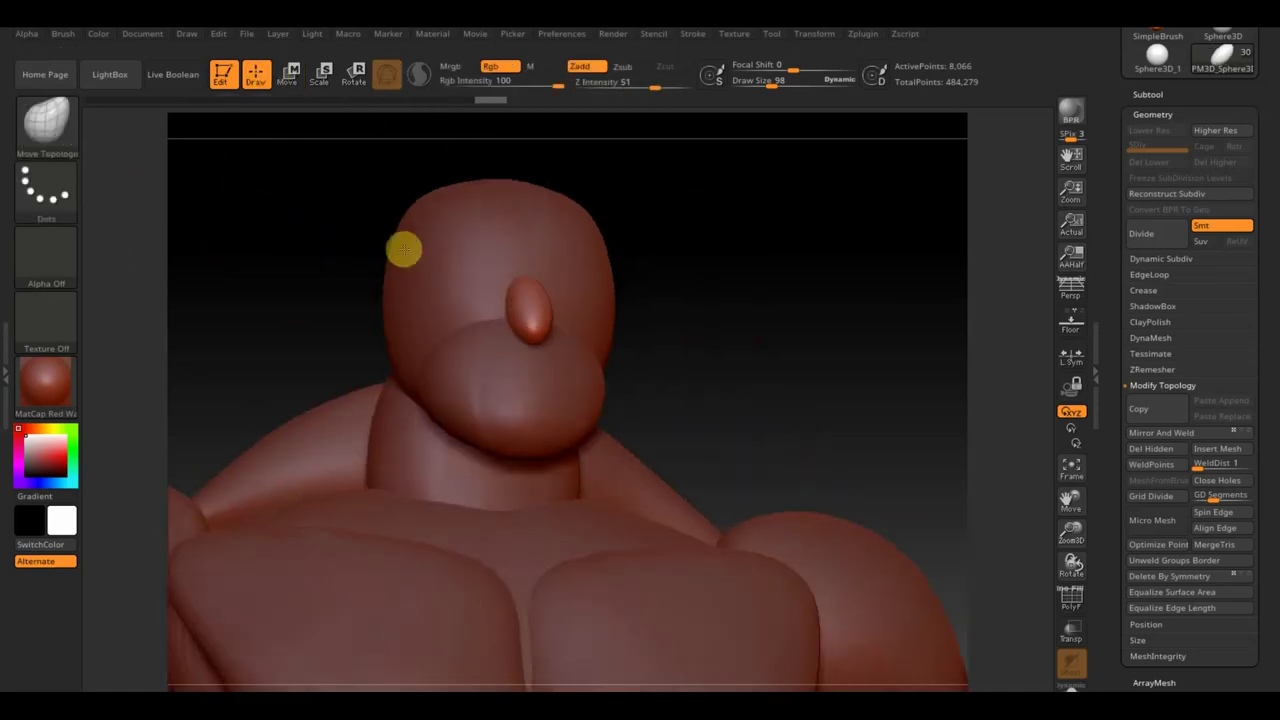
{"action": "left_click_drag", "start_coordinate": [766, 84], "coordinate": [760, 82]}
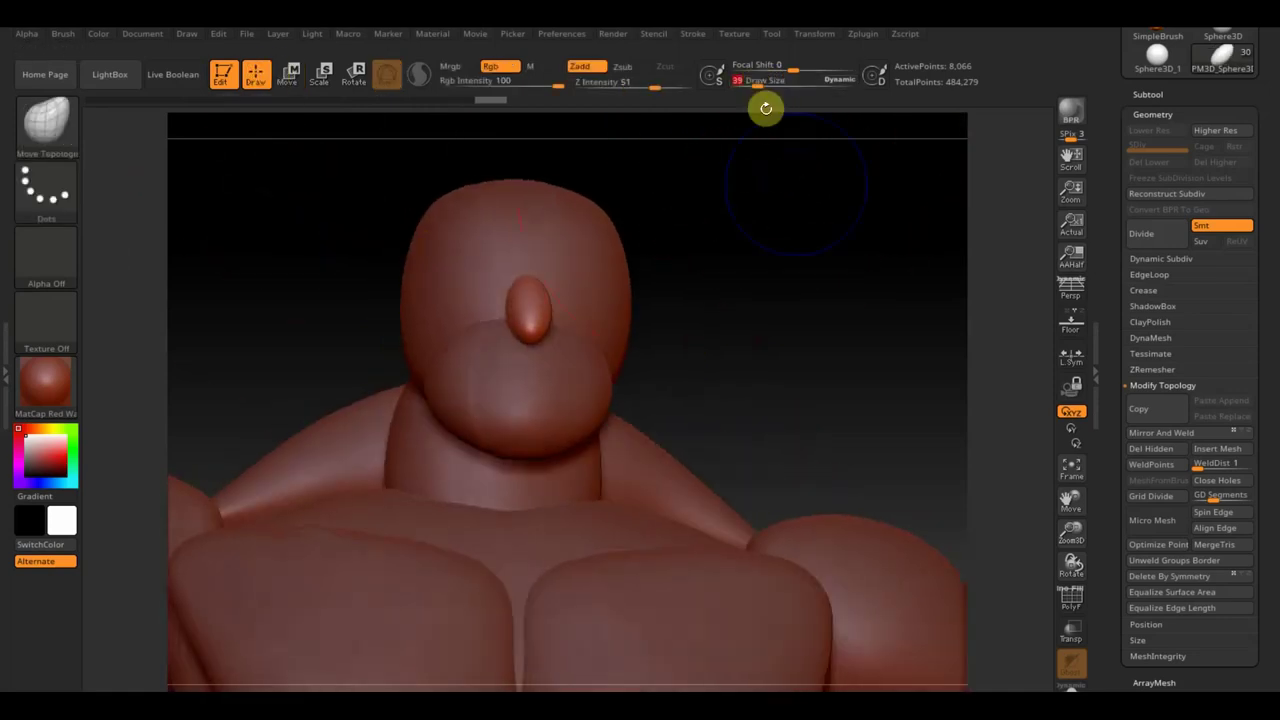
{"action": "left_click_drag", "start_coordinate": [770, 150], "coordinate": [786, 223]}
{"action": "left_click", "coordinate": [622, 273], "text": "alt"}
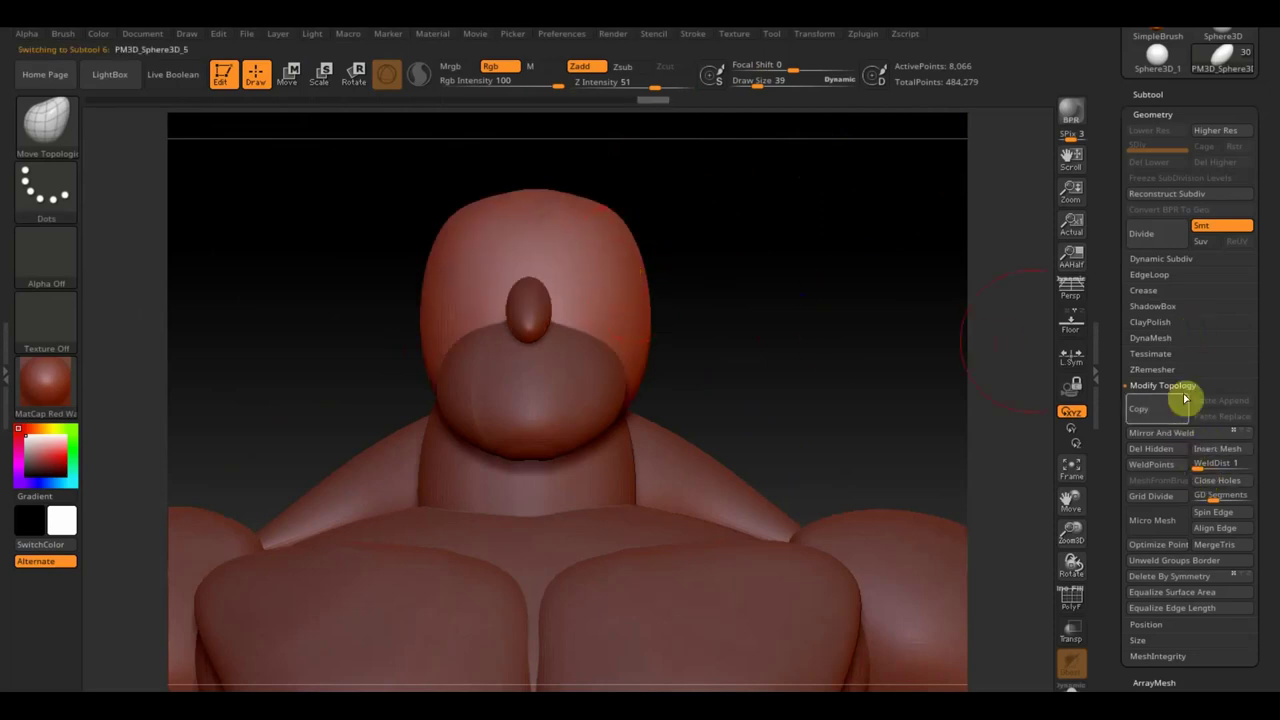
{"action": "left_click", "coordinate": [1157, 339]}
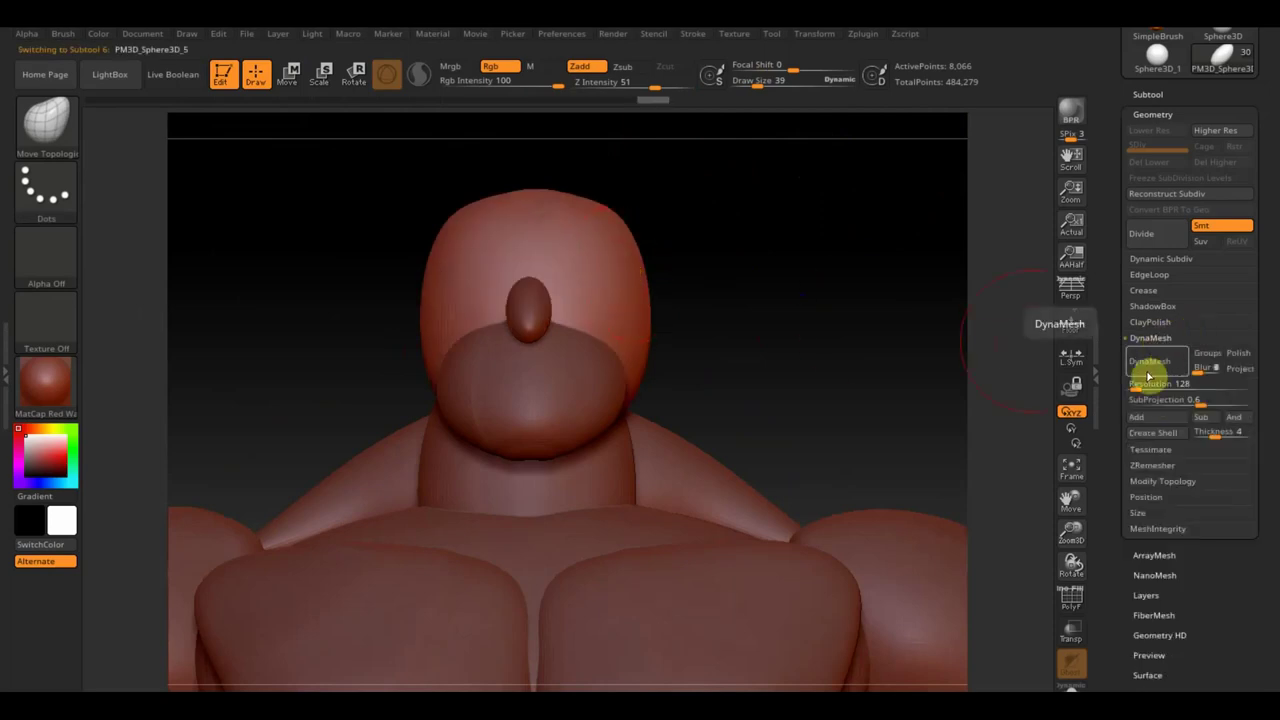
Pick the ClayBuildup brush and toggle backface auto masking.
{"action": "left_click", "coordinate": [41, 129]}
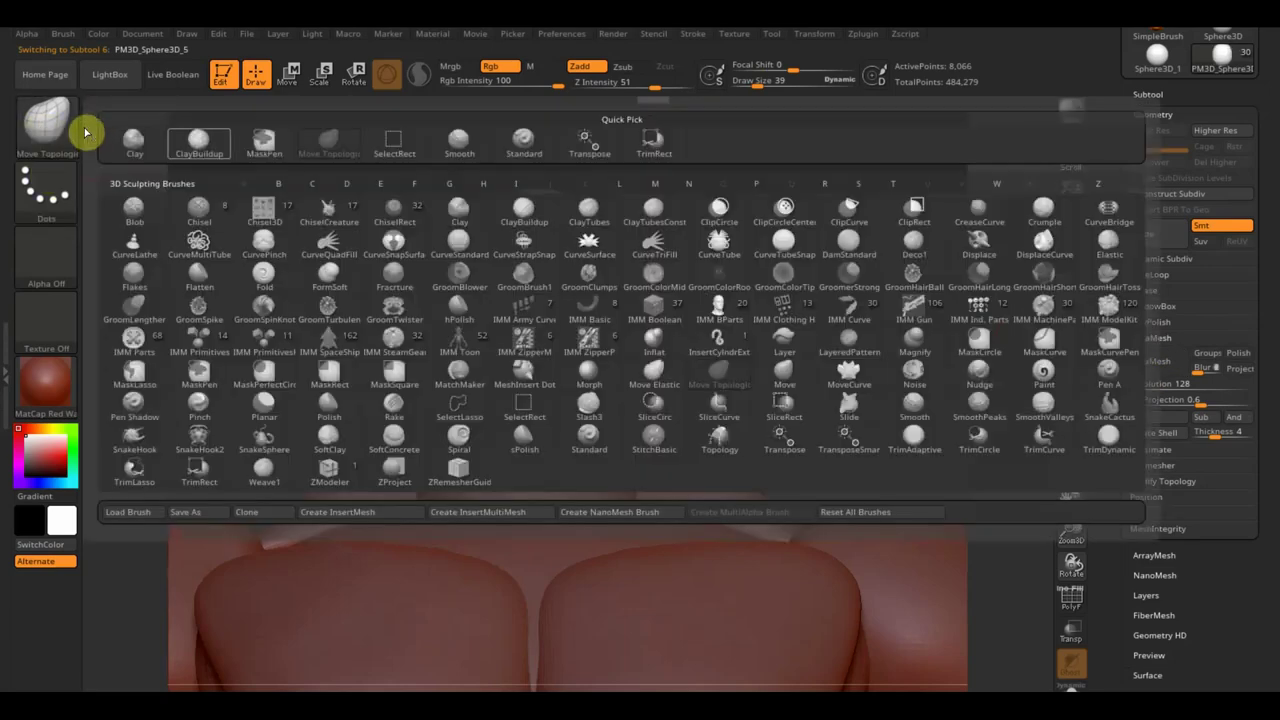
{"action": "left_click", "coordinate": [198, 150]}
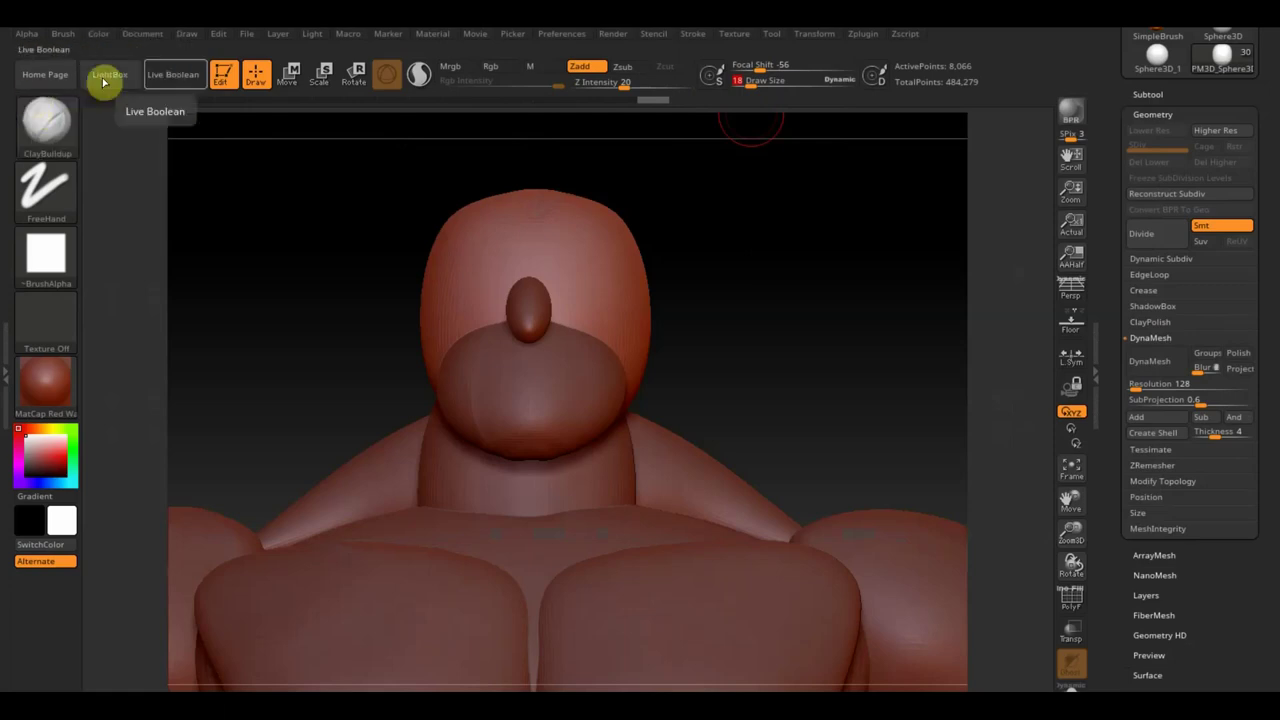
{"action": "left_click", "coordinate": [64, 34]}
{"action": "scroll", "coordinate": [160, 330], "scroll_direction": "down", "scroll_amount": 2}
{"action": "scroll", "coordinate": [171, 357], "scroll_direction": "down", "scroll_amount": 2}
{"action": "left_click", "coordinate": [124, 500]}
{"action": "scroll", "coordinate": [180, 354], "scroll_direction": "down", "scroll_amount": 3}
{"action": "left_click", "coordinate": [120, 457]}
Try brow ridge strokes, undo them, and lower the brush's Z Intensity.
{"action": "left_click_drag", "start_coordinate": [486, 266], "coordinate": [470, 250]}
{"action": "left_click_drag", "start_coordinate": [409, 277], "coordinate": [463, 266]}
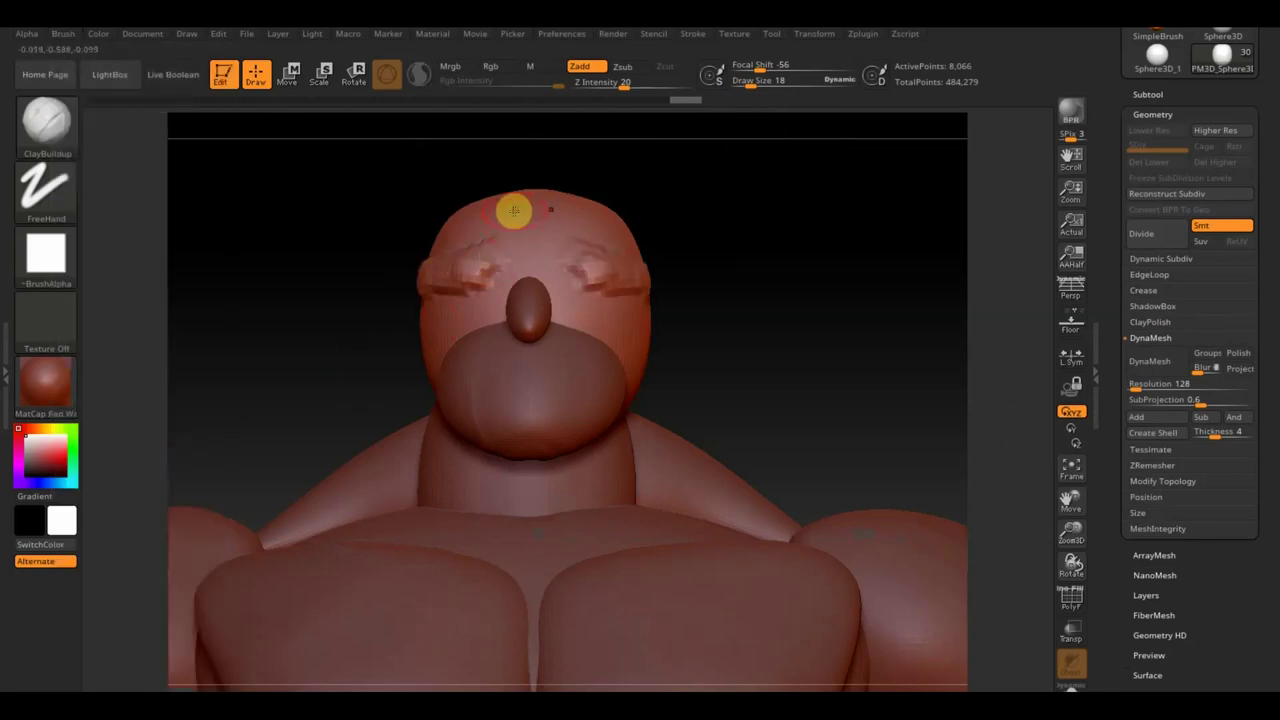
{"action": "key", "text": "ctrl+z"}
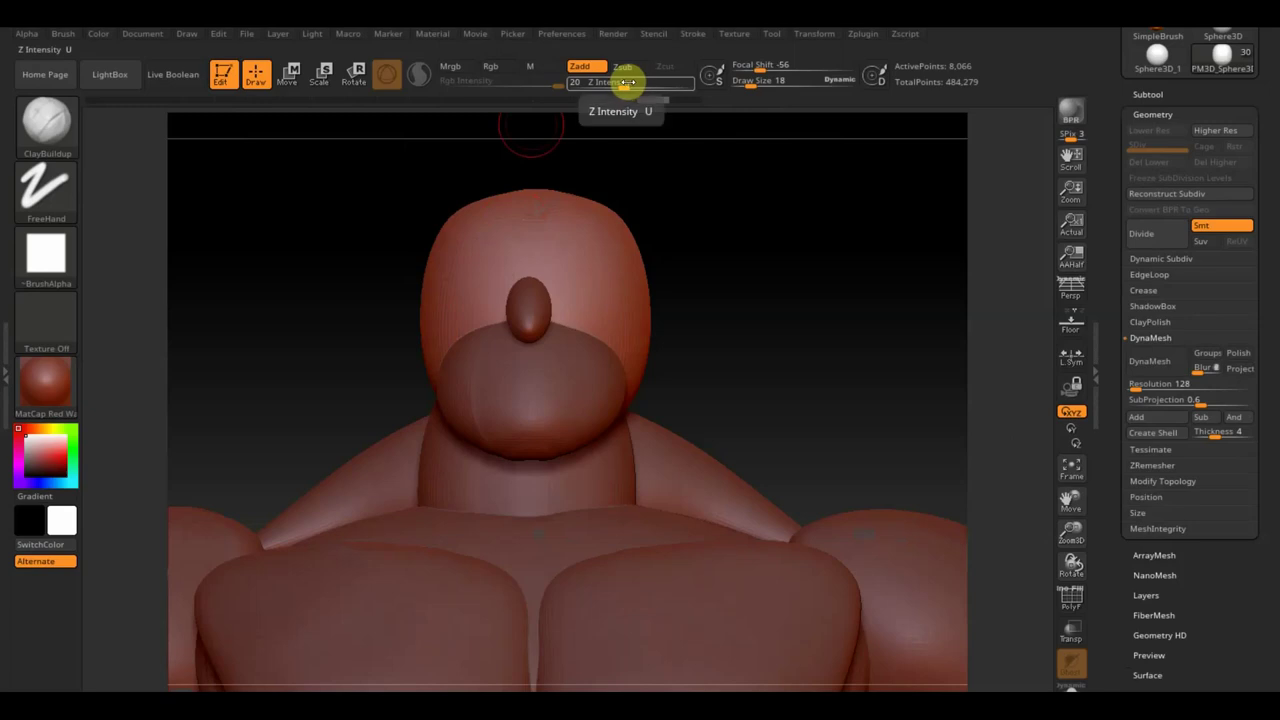
{"action": "left_click", "coordinate": [607, 86]}
{"action": "type", "text": "6"}
{"action": "key", "text": "Return"}
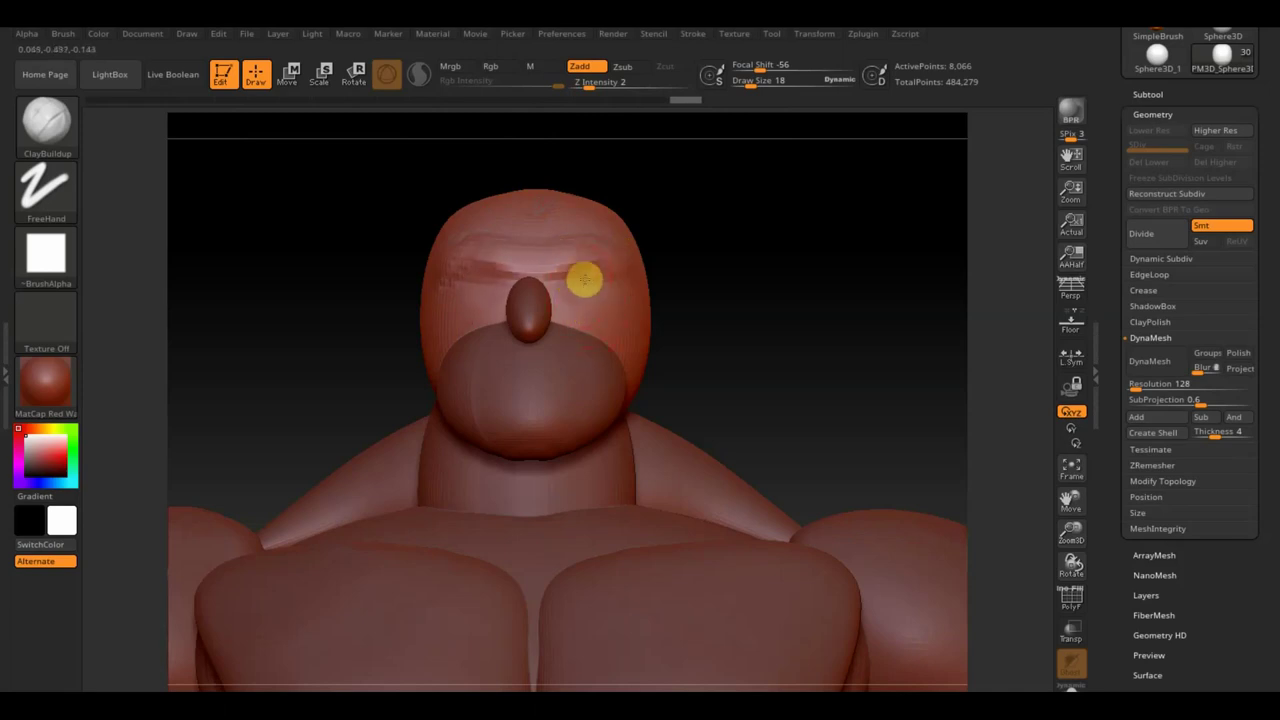
Quick-save the project and build a clay stroke along the brow and side of the head.
{"action": "key", "text": "ctrl+s"}
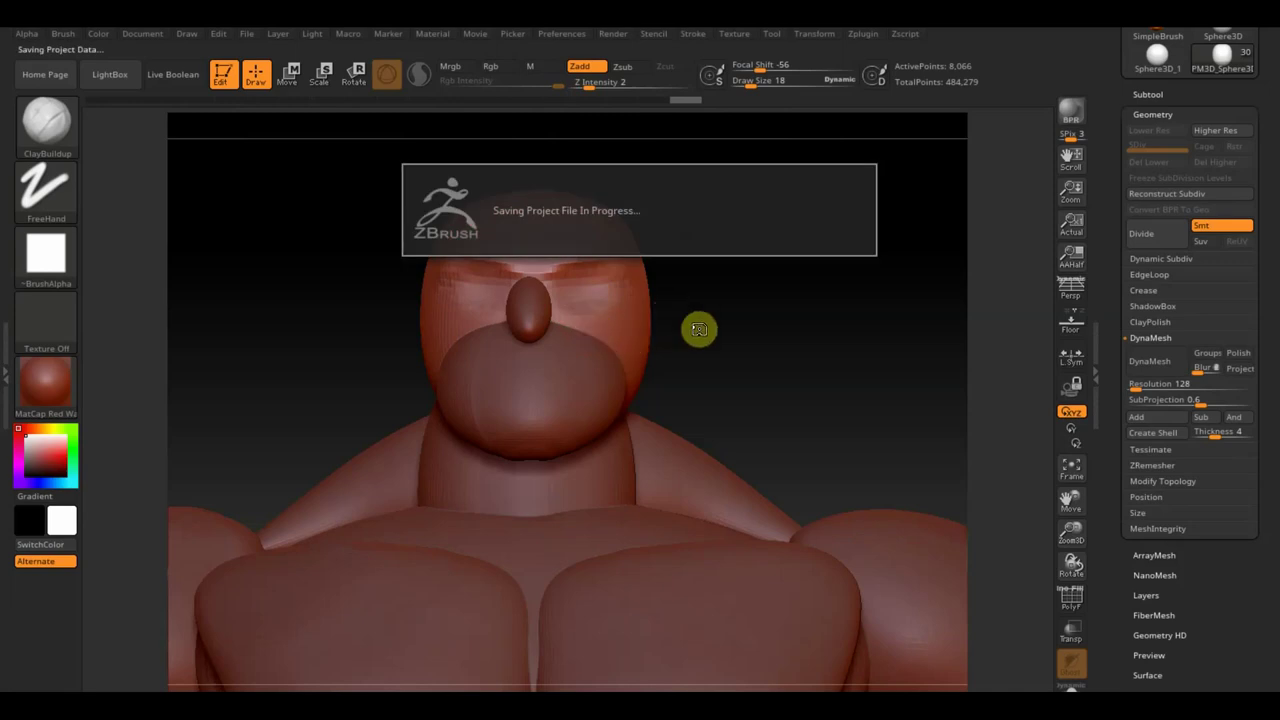
{"action": "mouse_move", "coordinate": [709, 350]}
{"action": "left_mouse_down"}
{"action": "mouse_move", "coordinate": [671, 354]}
{"action": "mouse_move", "coordinate": [595, 317]}
{"action": "left_mouse_up"}
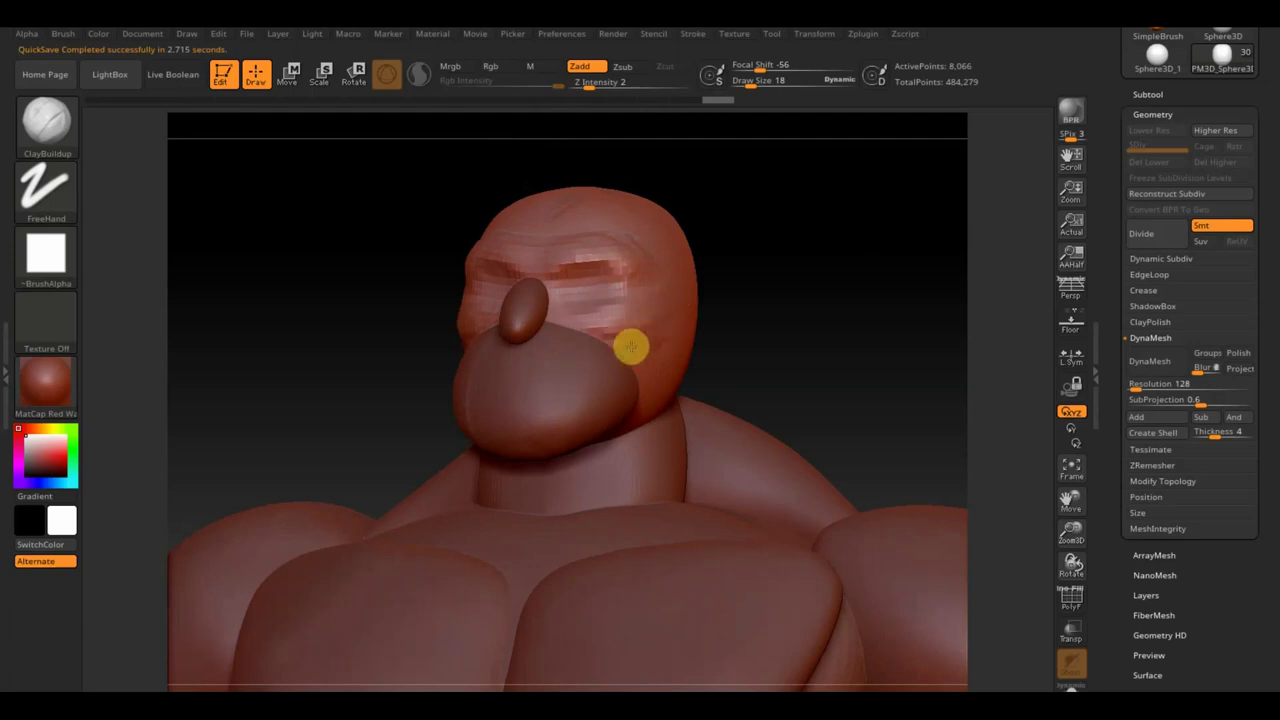
{"action": "left_click_drag", "start_coordinate": [565, 327], "coordinate": [594, 325]}
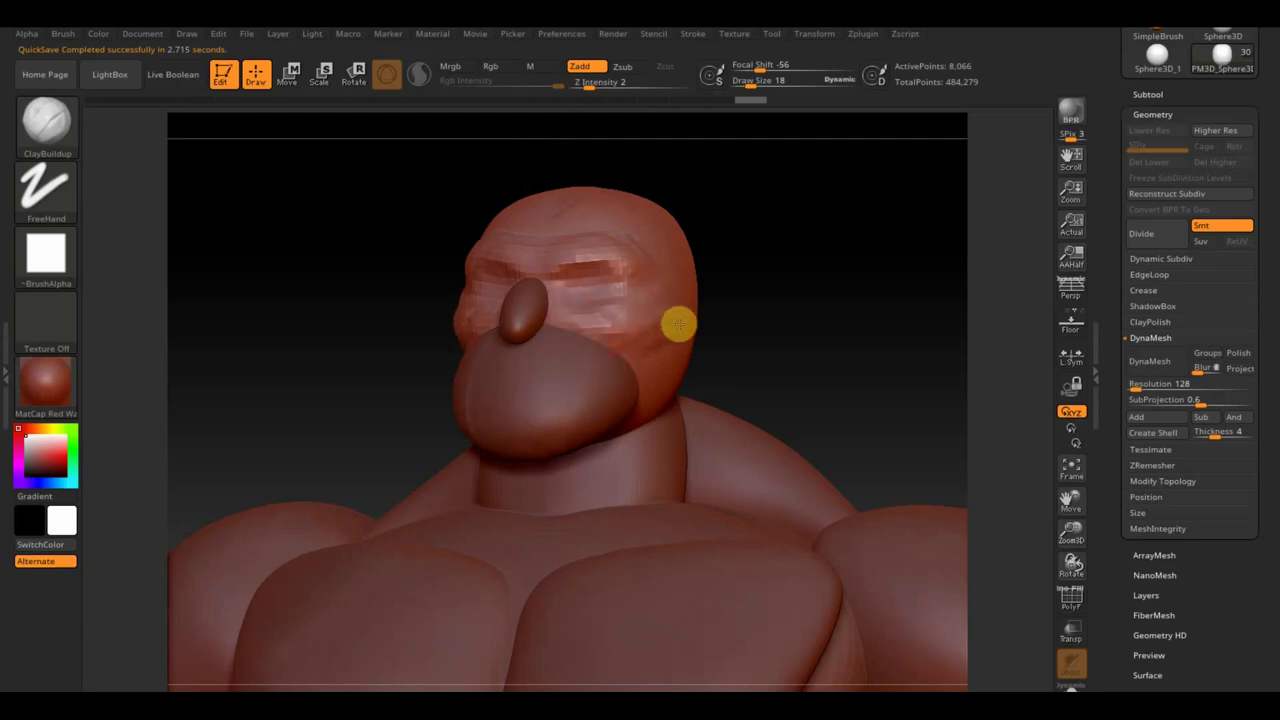
{"action": "right_click_drag", "start_coordinate": [678, 323], "coordinate": [797, 309]}
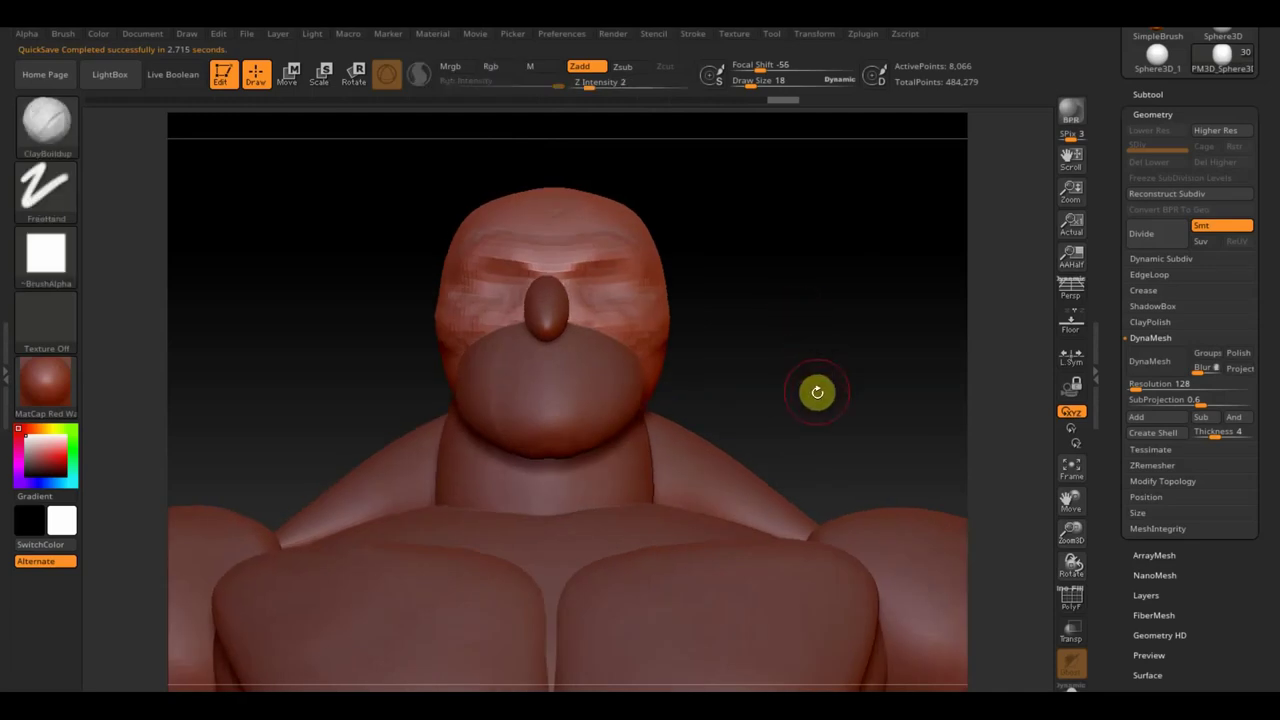
{"action": "right_click_drag", "start_coordinate": [820, 389], "coordinate": [805, 282], "text": "ctrl"}
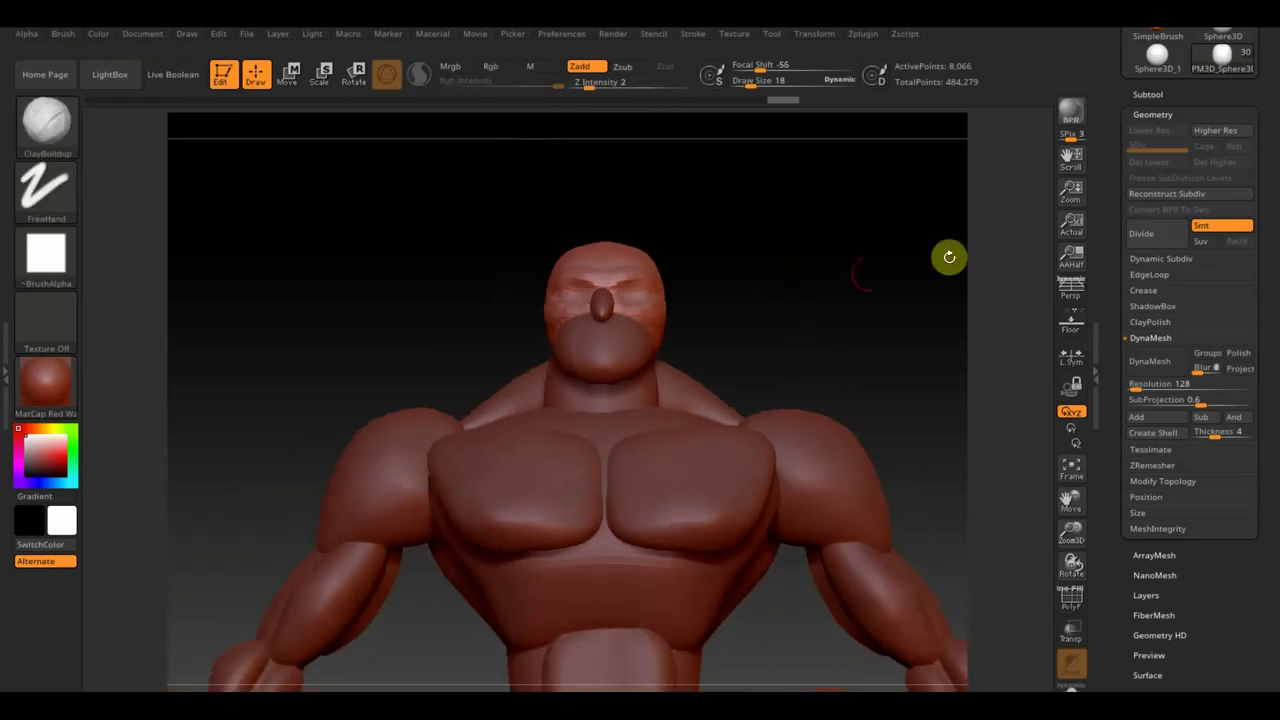
Open the subtool list and Ctrl-drag the Move gizmo to duplicate the piece beside the head.
{"action": "left_click", "coordinate": [1150, 94]}
{"action": "mouse_move", "coordinate": [925, 350]}
{"action": "right_mouse_down", "text": "alt"}
{"action": "mouse_move", "coordinate": [696, 251]}
{"action": "mouse_move", "coordinate": [743, 334]}
{"action": "right_mouse_up", "text": "alt"}
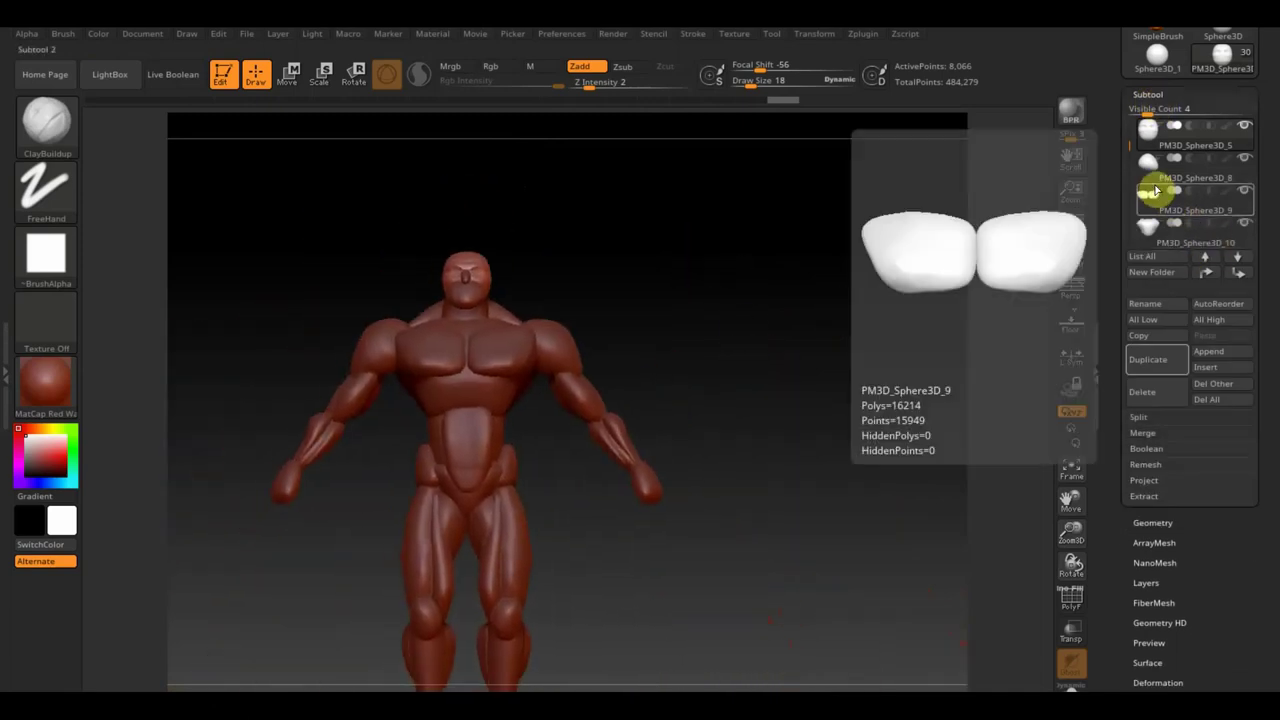
{"action": "mouse_move", "coordinate": [471, 366]}
{"action": "right_mouse_down", "text": "alt"}
{"action": "mouse_move", "coordinate": [640, 334]}
{"action": "mouse_move", "coordinate": [698, 435]}
{"action": "right_mouse_up", "text": "alt"}
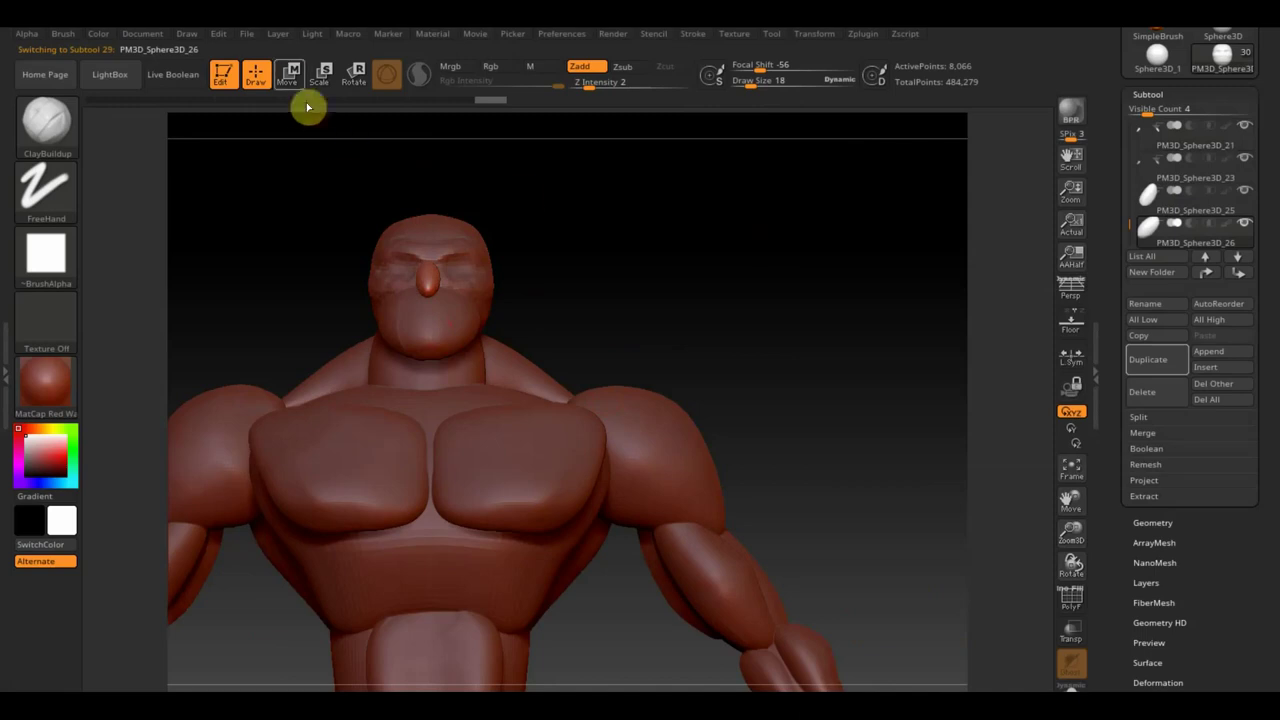
{"action": "left_click", "coordinate": [291, 75]}
{"action": "key", "text": "ctrl"}
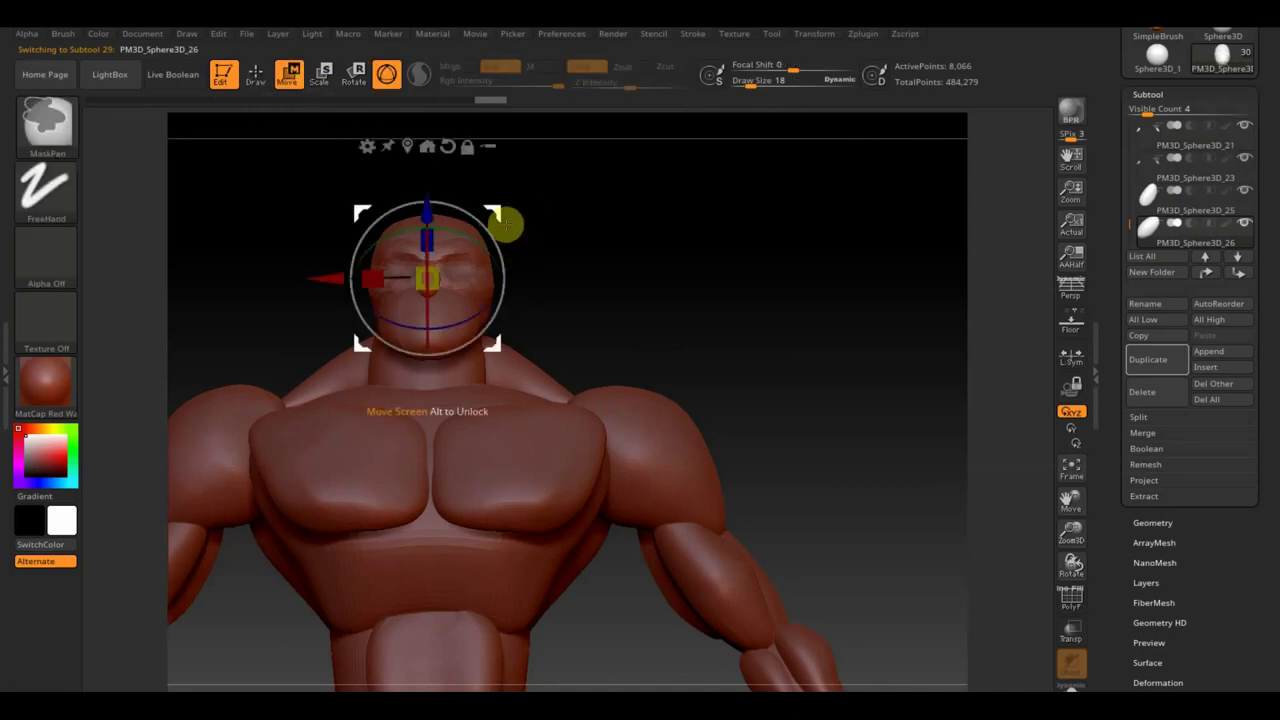
{"action": "mouse_move", "coordinate": [503, 220]}
{"action": "left_mouse_down", "text": "ctrl"}
{"action": "mouse_move", "coordinate": [386, 209]}
{"action": "mouse_move", "coordinate": [275, 243]}
{"action": "mouse_move", "coordinate": [251, 276]}
{"action": "left_mouse_up", "text": "ctrl"}
{"action": "left_click_drag", "start_coordinate": [311, 233], "coordinate": [310, 227]}
Rotate, raise and tilt the copied ear piece into place on the side of the head.
{"action": "mouse_move", "coordinate": [586, 234]}
{"action": "left_mouse_down"}
{"action": "mouse_move", "coordinate": [665, 224]}
{"action": "mouse_move", "coordinate": [634, 266]}
{"action": "left_mouse_up"}
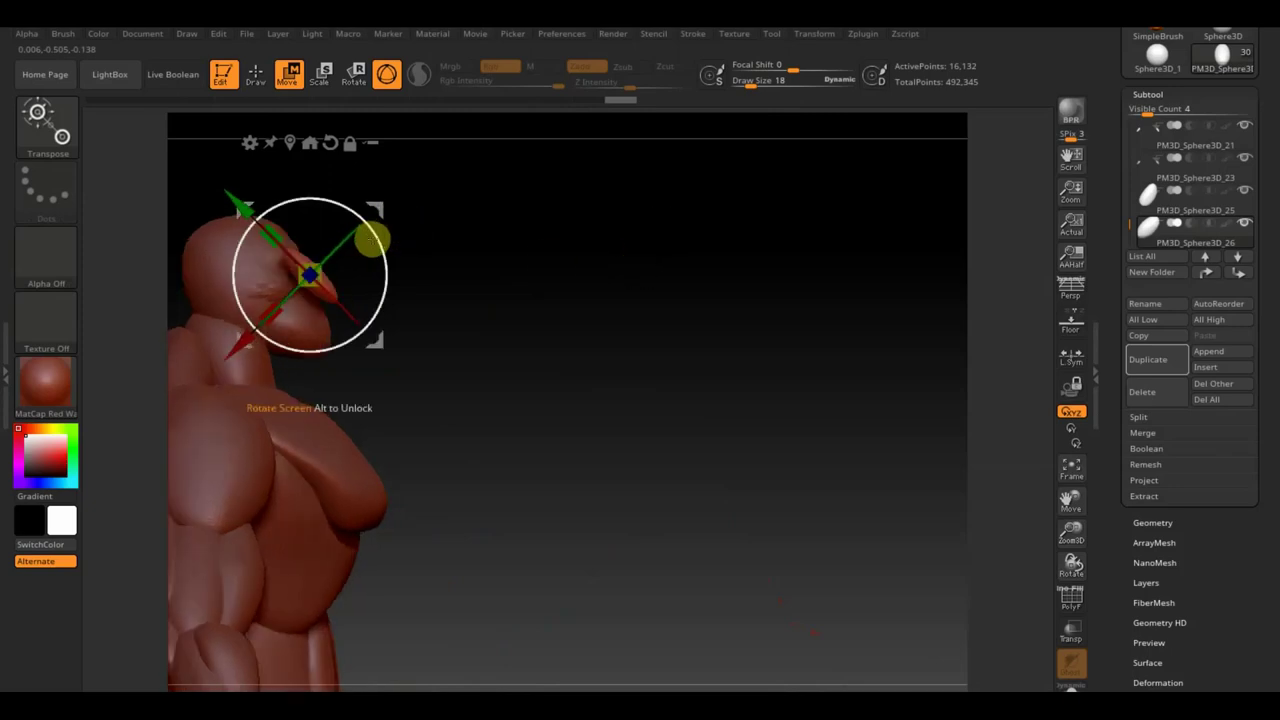
{"action": "mouse_move", "coordinate": [229, 277]}
{"action": "left_mouse_down"}
{"action": "mouse_move", "coordinate": [112, 283]}
{"action": "mouse_move", "coordinate": [197, 286]}
{"action": "left_mouse_up"}
{"action": "mouse_move", "coordinate": [528, 237]}
{"action": "left_mouse_down"}
{"action": "mouse_move", "coordinate": [553, 357]}
{"action": "mouse_move", "coordinate": [666, 351]}
{"action": "left_mouse_up"}
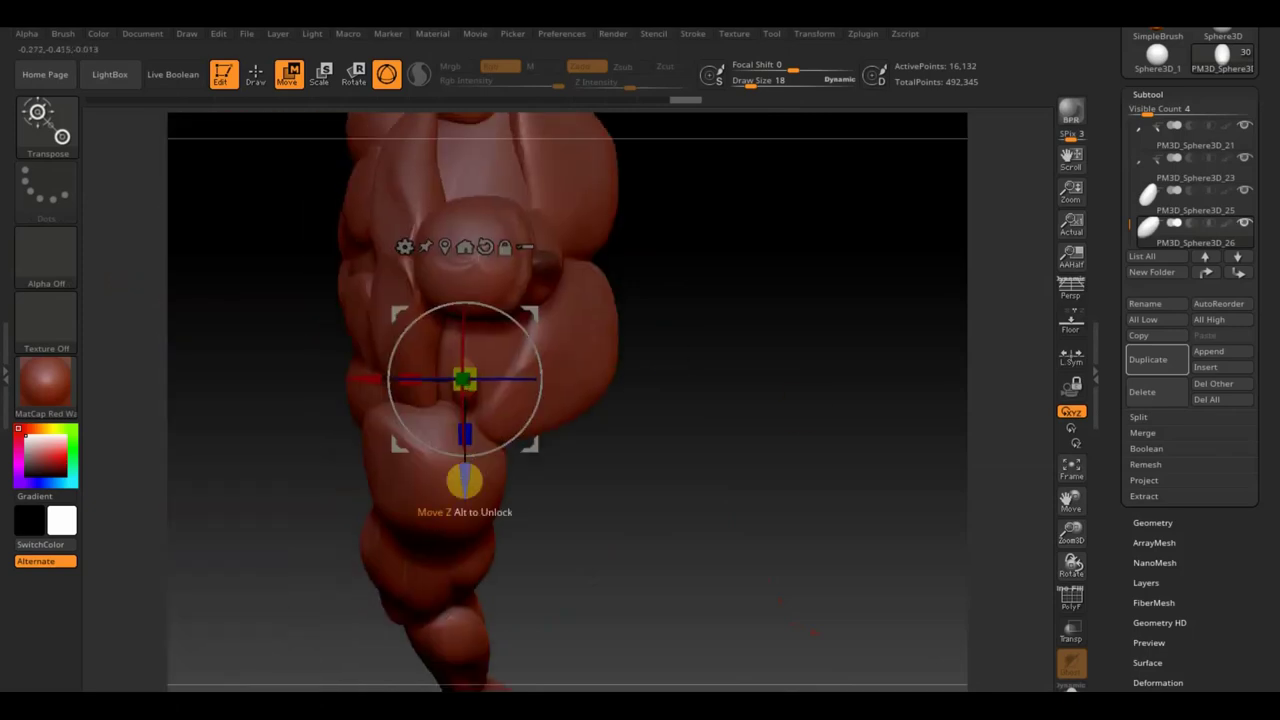
{"action": "left_click_drag", "start_coordinate": [463, 474], "coordinate": [462, 442]}
{"action": "left_click_drag", "start_coordinate": [528, 303], "coordinate": [540, 340]}
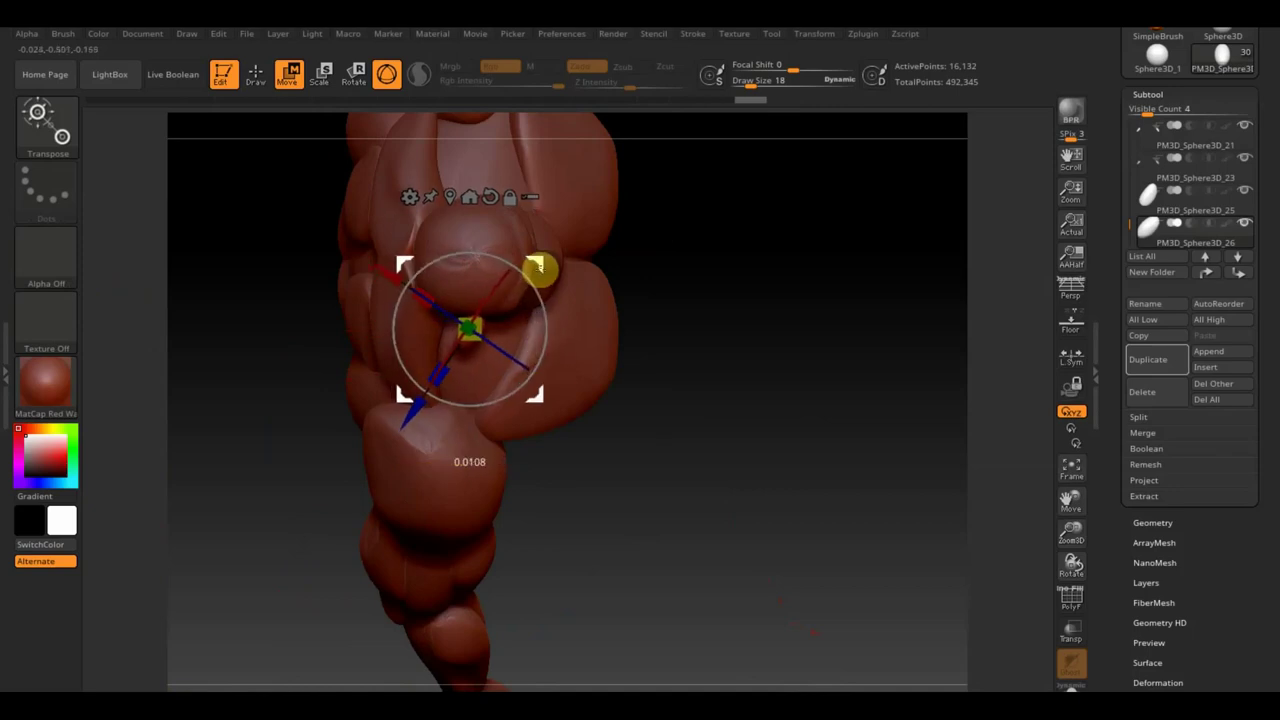
{"action": "mouse_move", "coordinate": [700, 225]}
{"action": "left_mouse_down"}
{"action": "mouse_move", "coordinate": [740, 211]}
{"action": "mouse_move", "coordinate": [746, 280]}
{"action": "left_mouse_up"}
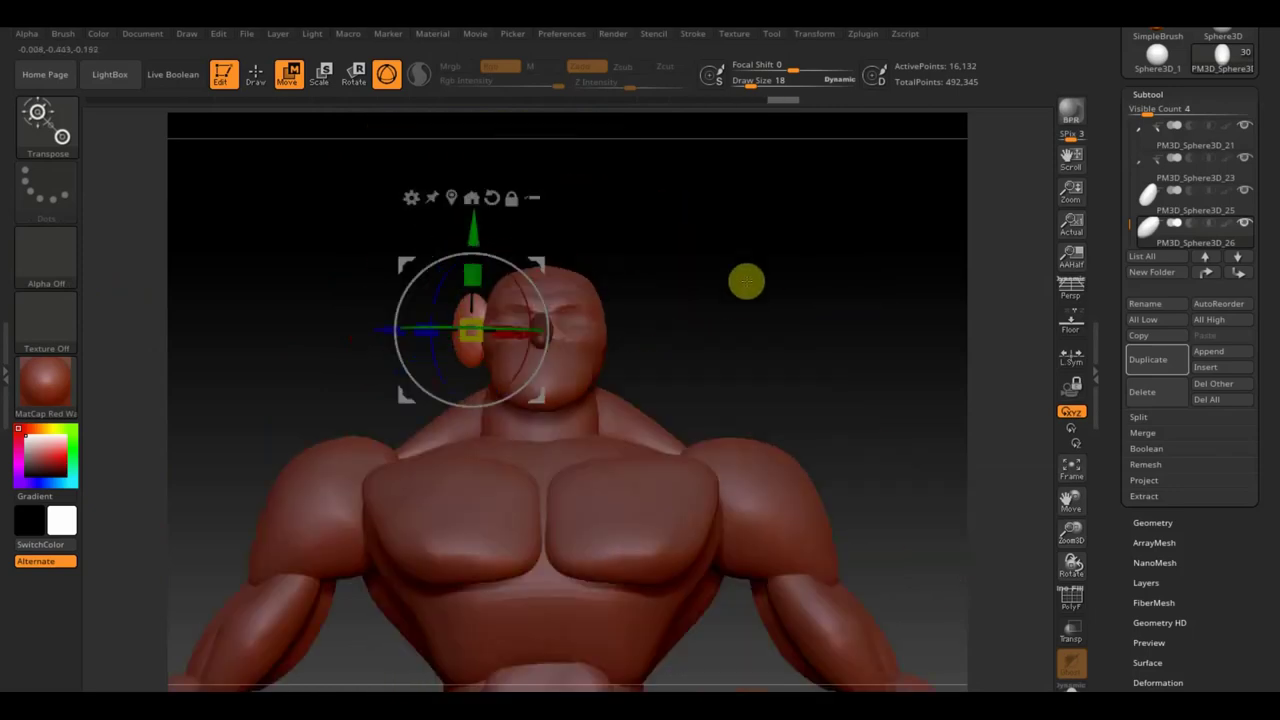
{"action": "left_click", "coordinate": [262, 74]}
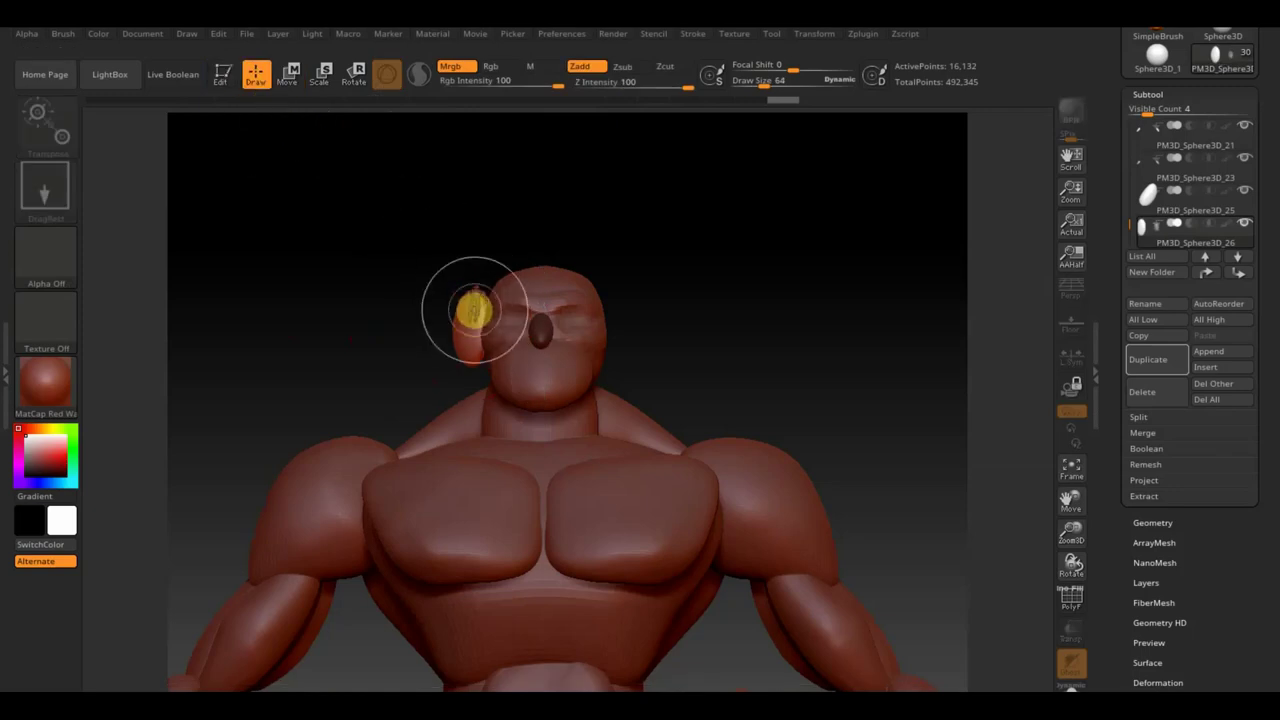
Clear the canvas with Ctrl+N and redraw the figure back in Edit mode.
{"action": "key", "text": "t"}
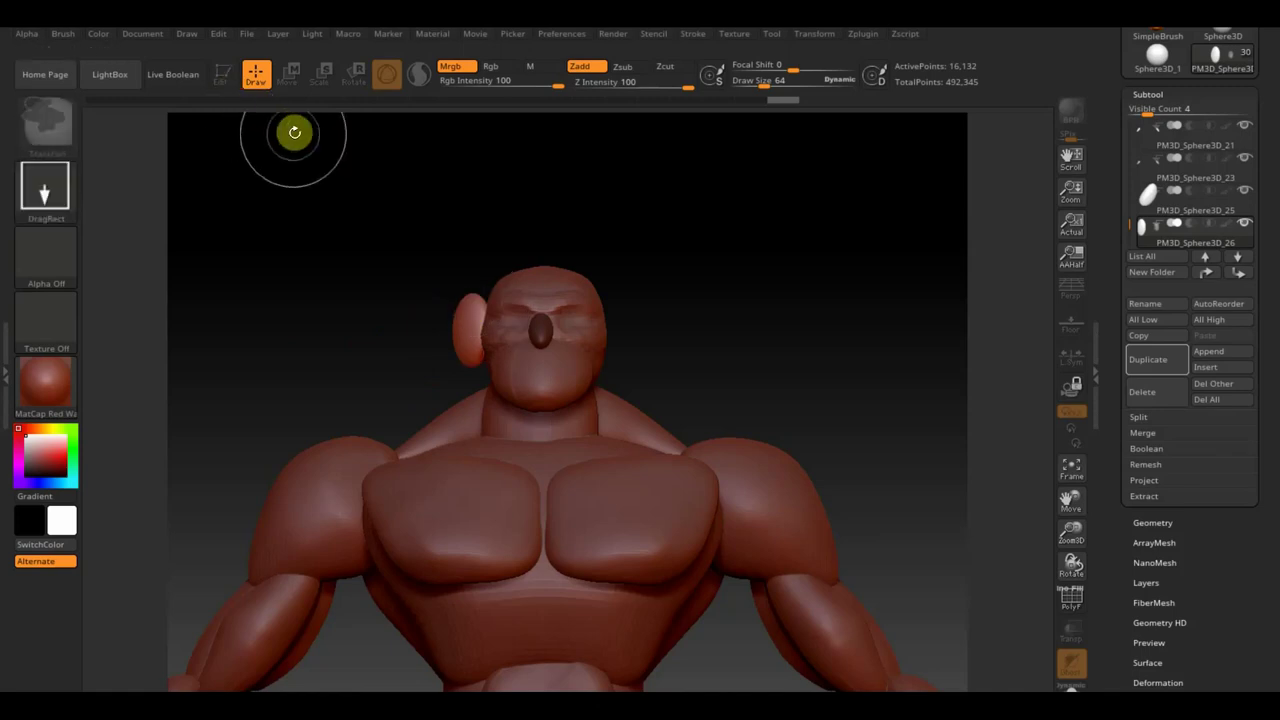
{"action": "key", "text": "ctrl+n"}
{"action": "left_click_drag", "start_coordinate": [515, 315], "coordinate": [545, 622]}
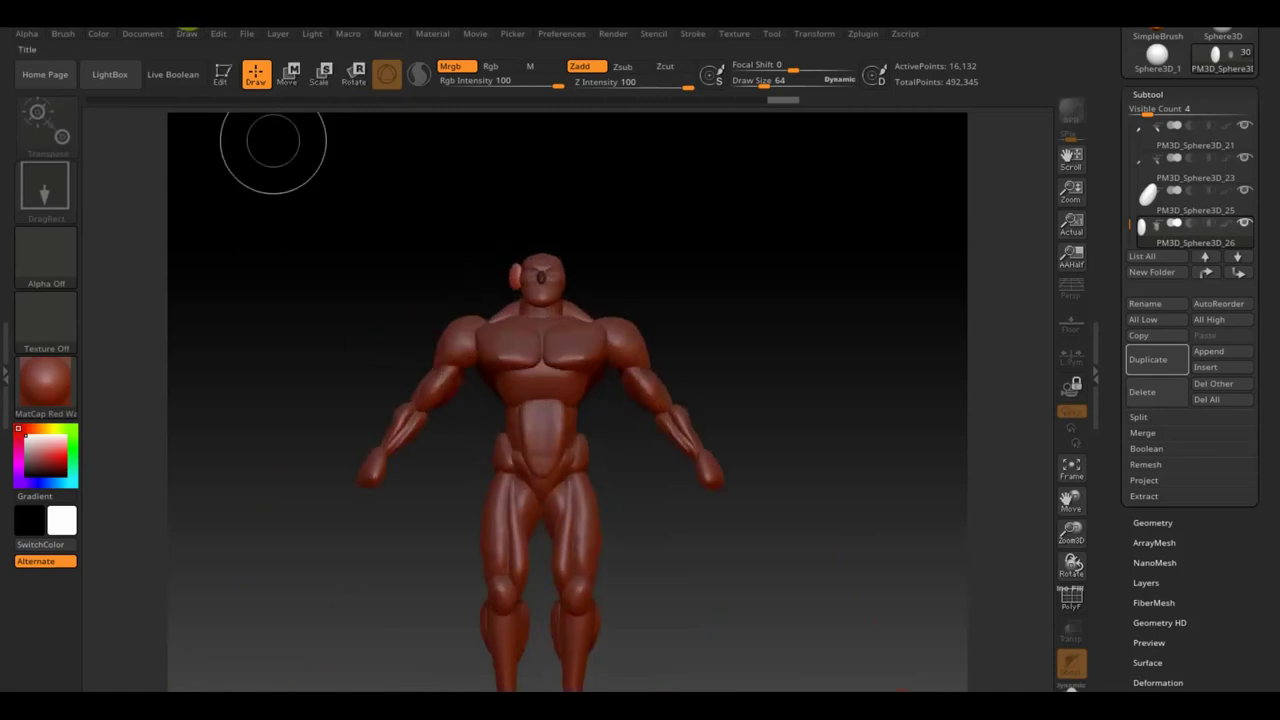
{"action": "left_click", "coordinate": [222, 73]}
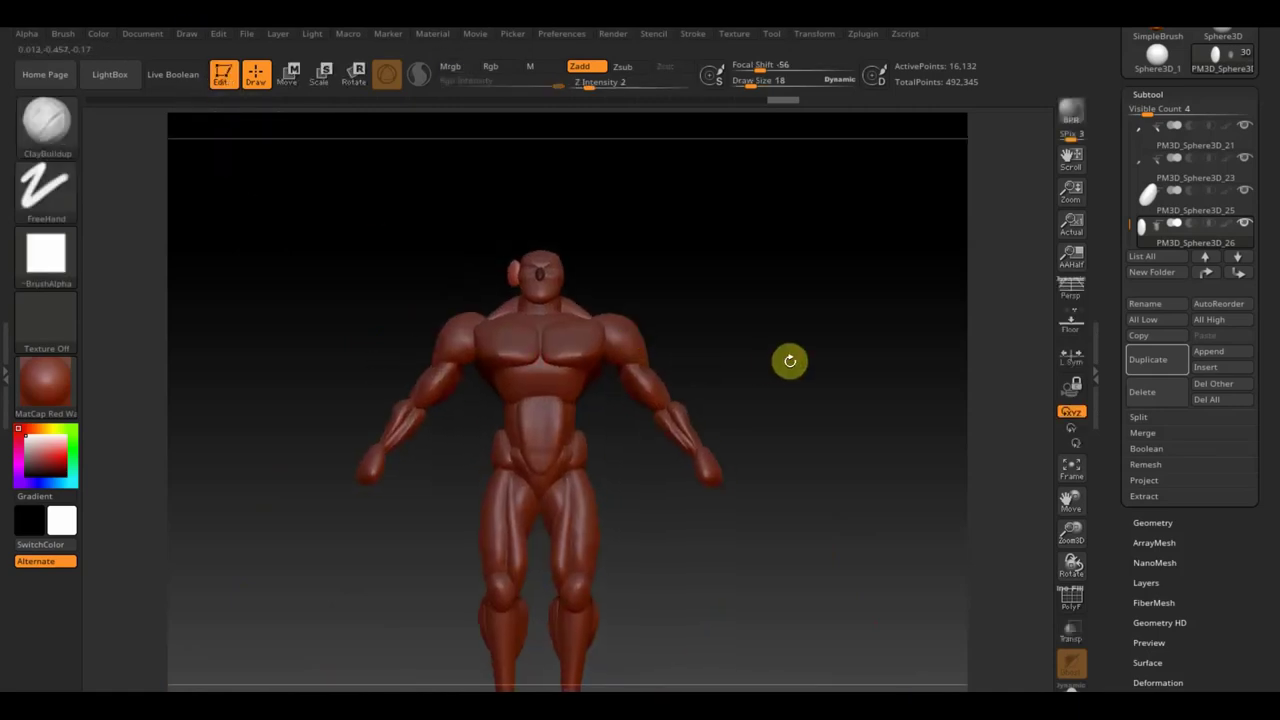
Reshape the left ear with the Move Topological brush, checking it from several angles.
{"action": "scroll", "coordinate": [800, 390], "scroll_direction": "up", "scroll_amount": 5}
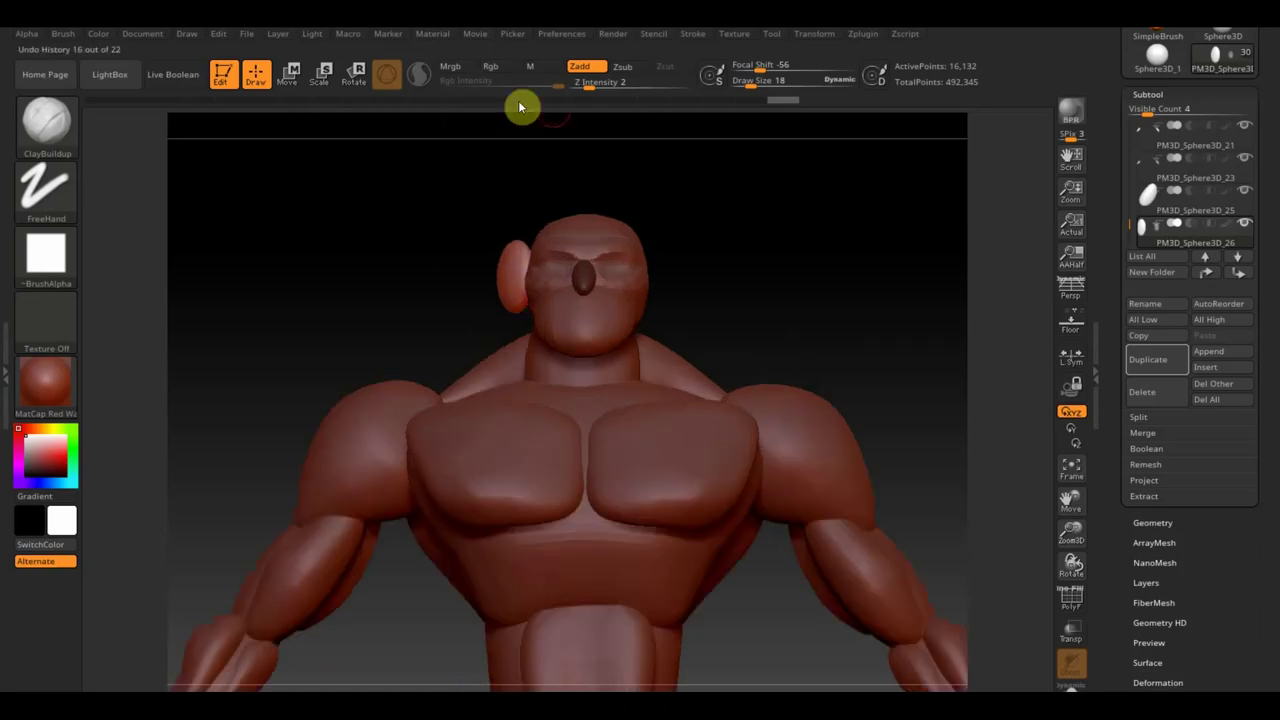
{"action": "left_click", "coordinate": [45, 120]}
{"action": "left_click", "coordinate": [318, 148]}
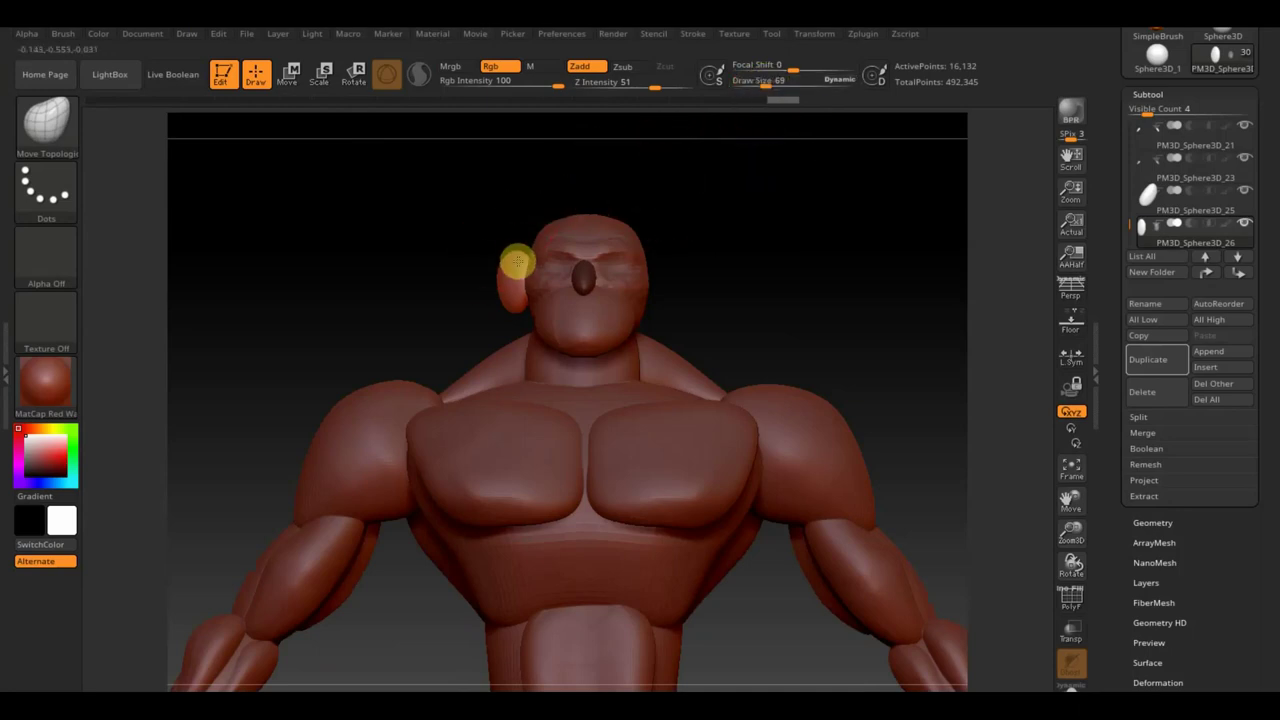
{"action": "left_click_drag", "start_coordinate": [517, 262], "coordinate": [505, 313]}
{"action": "left_click_drag", "start_coordinate": [651, 260], "coordinate": [751, 257]}
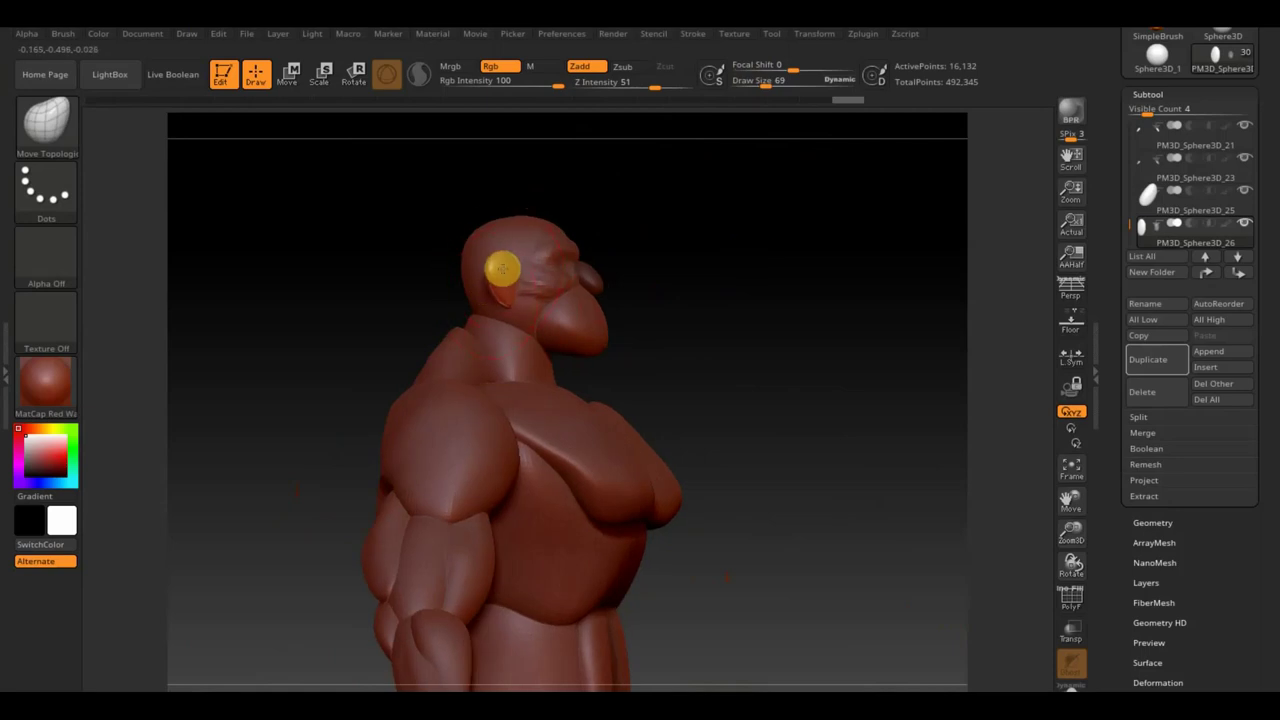
{"action": "left_click_drag", "start_coordinate": [663, 241], "coordinate": [754, 249]}
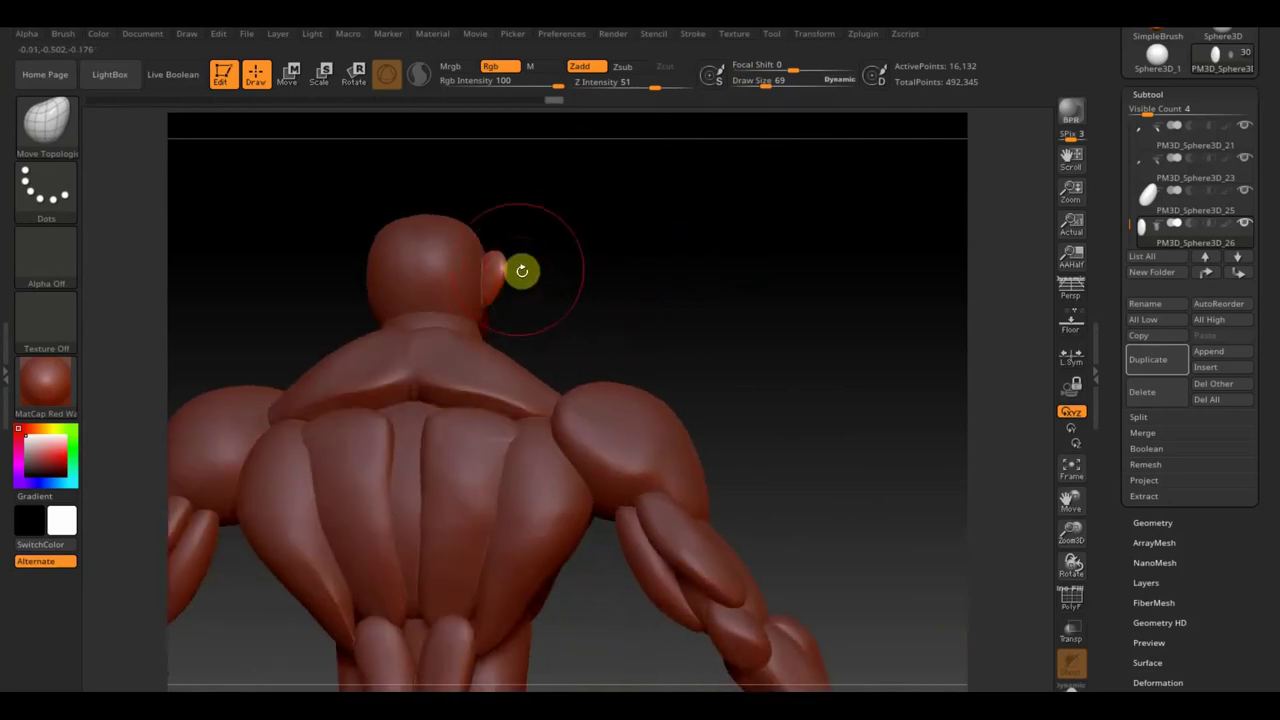
{"action": "mouse_move", "coordinate": [490, 263]}
{"action": "left_mouse_down"}
{"action": "mouse_move", "coordinate": [563, 286]}
{"action": "mouse_move", "coordinate": [503, 283]}
{"action": "left_mouse_up"}
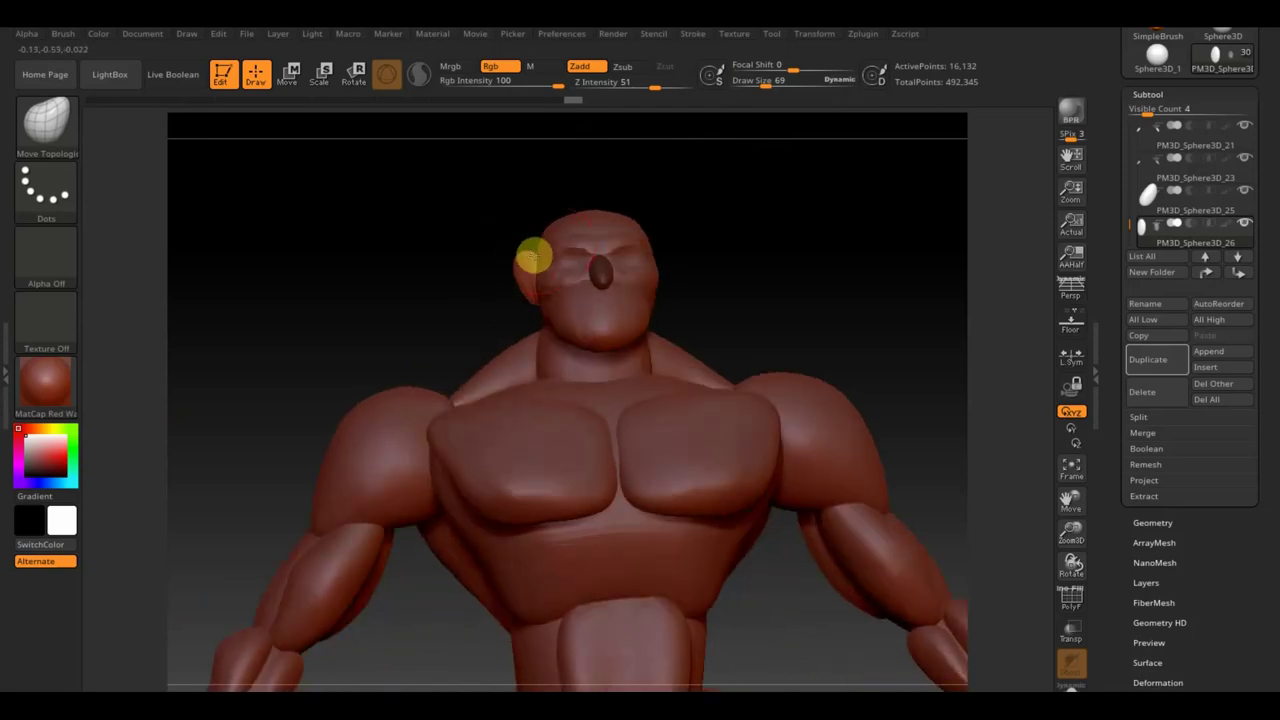
Apply Geometry > Modify Topology > Mirror And Weld to copy the ear to the other side.
{"action": "left_click", "coordinate": [1142, 391]}
{"action": "left_click", "coordinate": [1153, 522]}
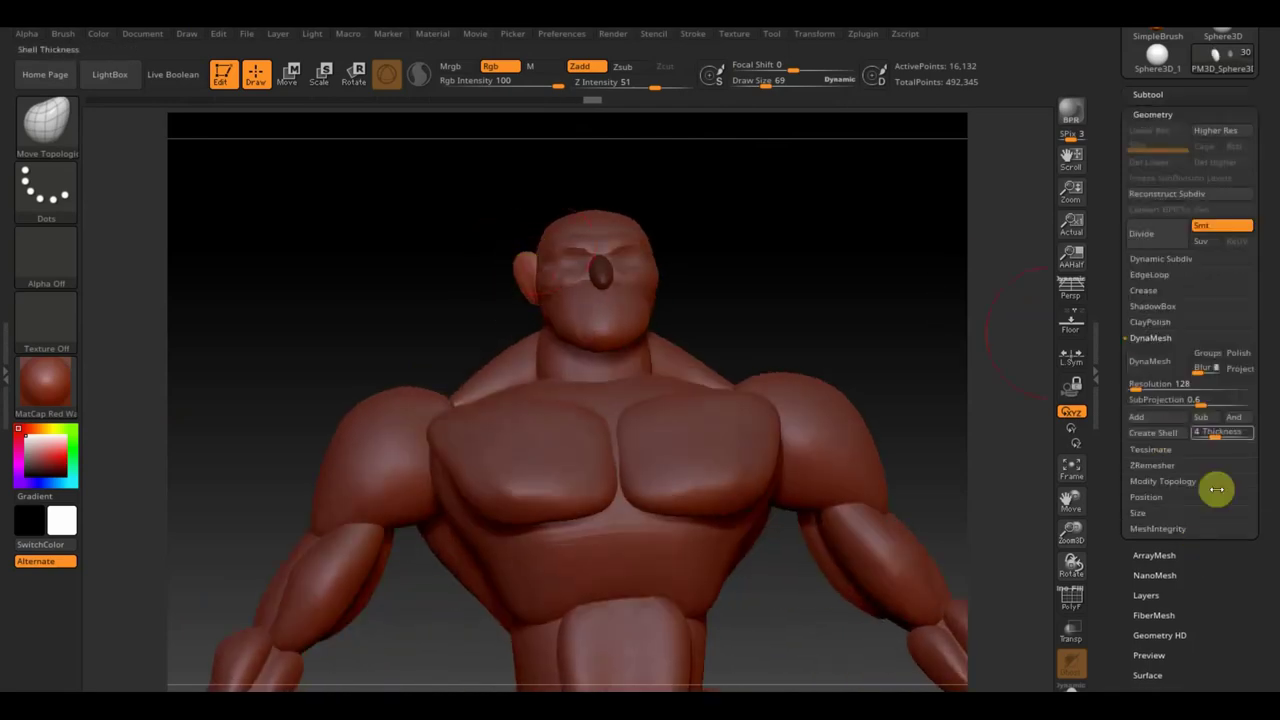
{"action": "left_click", "coordinate": [1163, 385]}
{"action": "left_click", "coordinate": [1188, 457]}
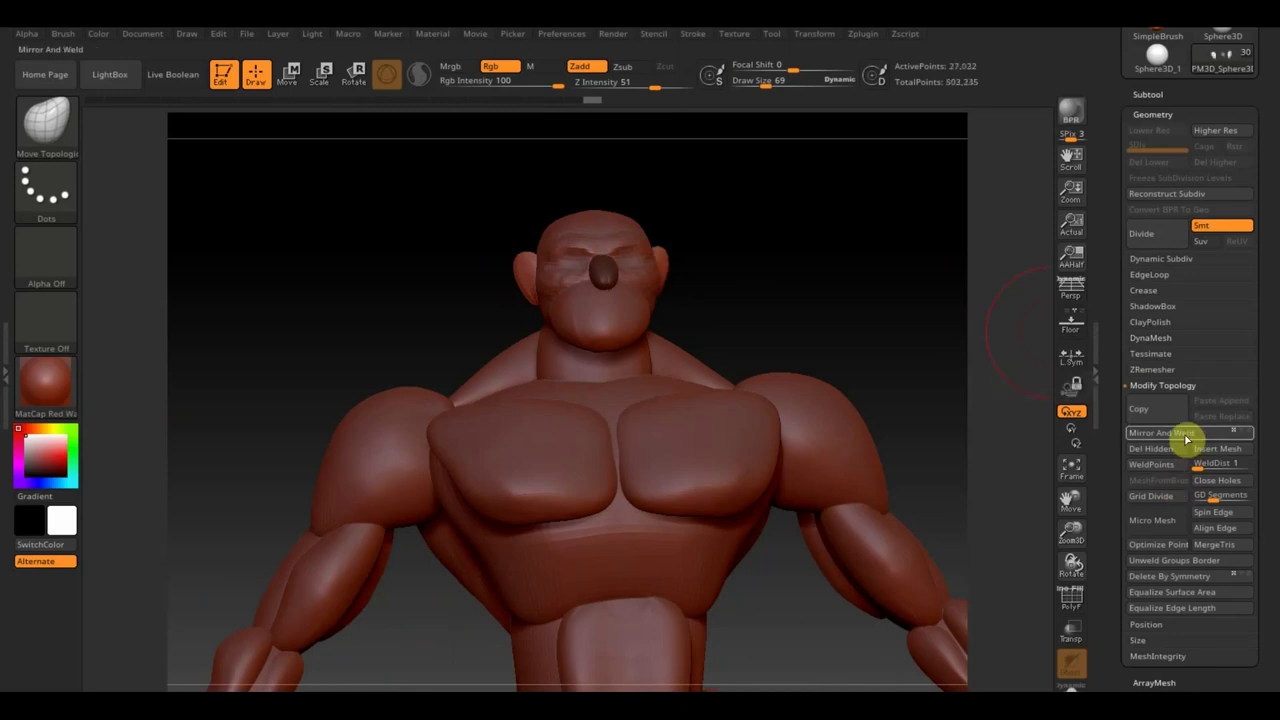
{"action": "left_click_drag", "start_coordinate": [906, 306], "coordinate": [889, 314]}
{"action": "mouse_move", "coordinate": [846, 220]}
{"action": "left_mouse_down", "text": "alt"}
{"action": "mouse_move", "coordinate": [820, 186]}
{"action": "mouse_move", "coordinate": [863, 266]}
{"action": "mouse_move", "coordinate": [771, 174]}
{"action": "mouse_move", "coordinate": [822, 283]}
{"action": "left_mouse_up", "text": "alt"}
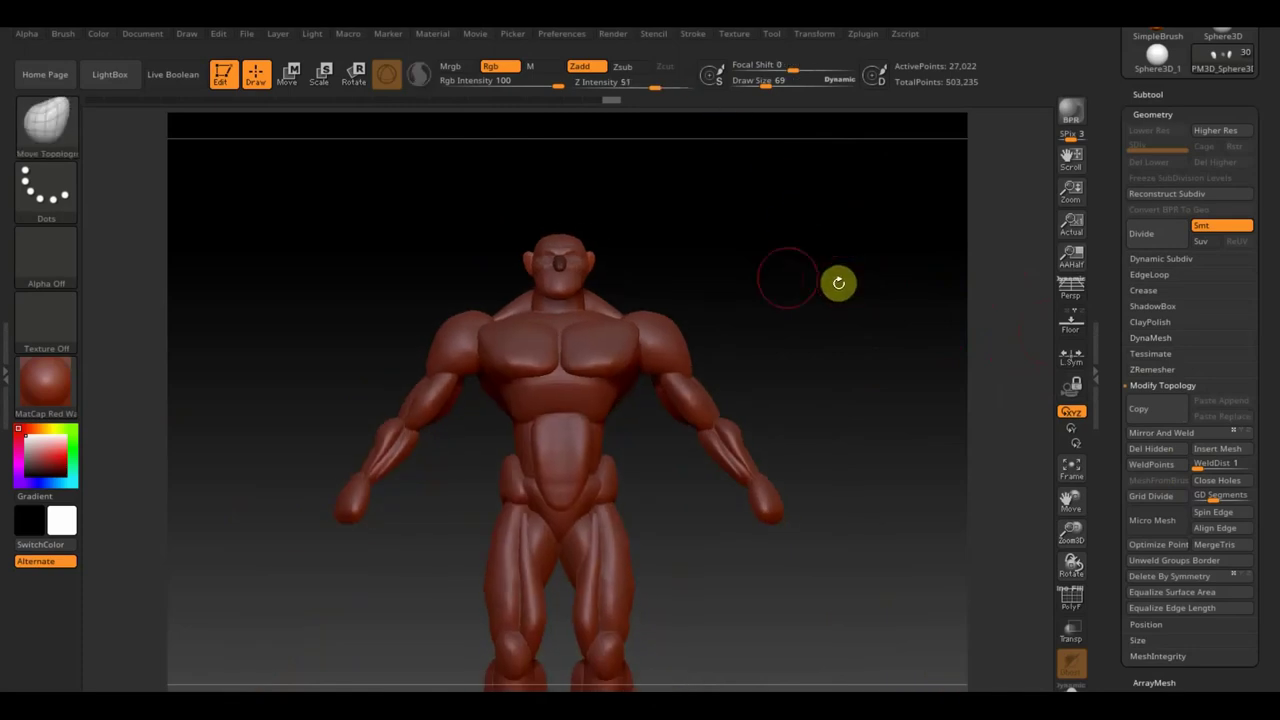
{"action": "key", "text": "ctrl"}
{"action": "mouse_move", "coordinate": [822, 300]}
{"action": "left_mouse_down", "text": "alt"}
{"action": "mouse_move", "coordinate": [820, 360]}
{"action": "mouse_move", "coordinate": [806, 344]}
{"action": "left_mouse_up", "text": "alt"}
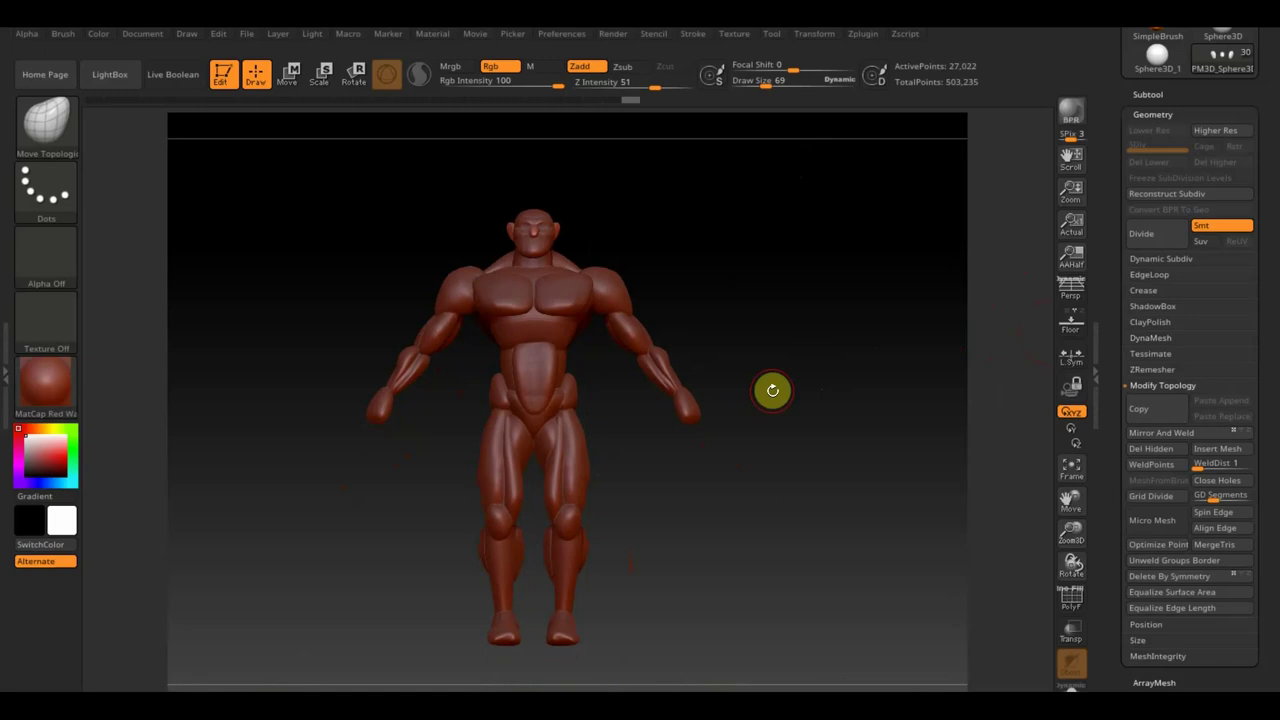
{"action": "mouse_move", "coordinate": [783, 291]}
{"action": "left_mouse_down"}
{"action": "mouse_move", "coordinate": [851, 306]}
{"action": "mouse_move", "coordinate": [886, 294]}
{"action": "mouse_move", "coordinate": [836, 314]}
{"action": "mouse_move", "coordinate": [714, 323]}
{"action": "mouse_move", "coordinate": [796, 346]}
{"action": "left_mouse_up"}
{"action": "mouse_move", "coordinate": [814, 389]}
{"action": "left_mouse_down", "text": "alt"}
{"action": "mouse_move", "coordinate": [814, 406]}
{"action": "mouse_move", "coordinate": [809, 343]}
{"action": "mouse_move", "coordinate": [815, 357]}
{"action": "left_mouse_up", "text": "alt"}
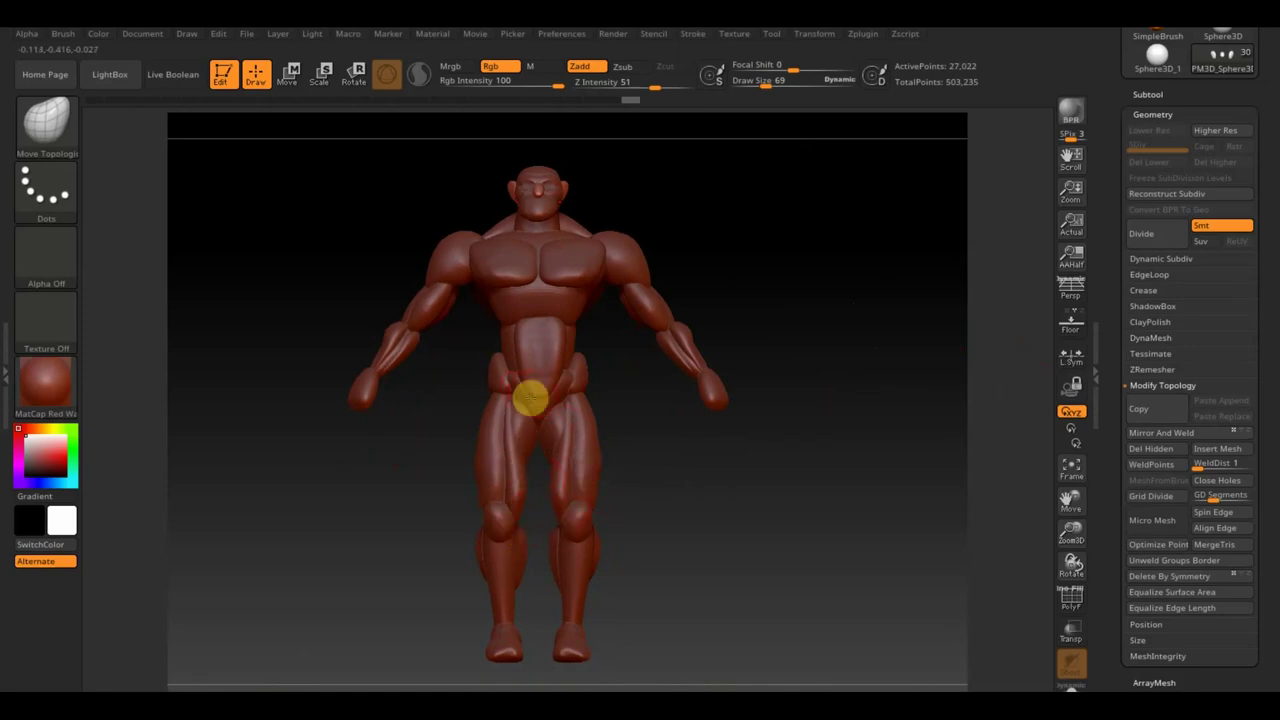
{"action": "mouse_move", "coordinate": [737, 471]}
{"action": "left_mouse_down"}
{"action": "mouse_move", "coordinate": [560, 486]}
{"action": "mouse_move", "coordinate": [766, 460]}
{"action": "mouse_move", "coordinate": [751, 460]}
{"action": "left_mouse_up"}
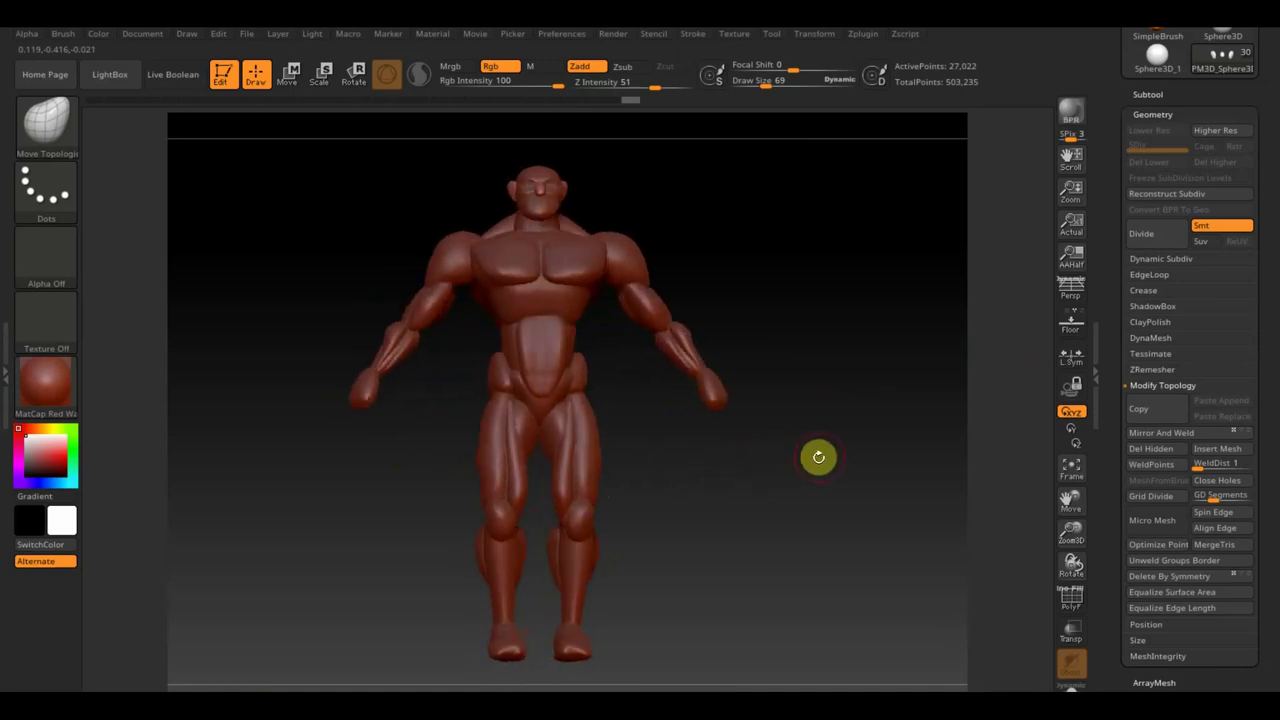